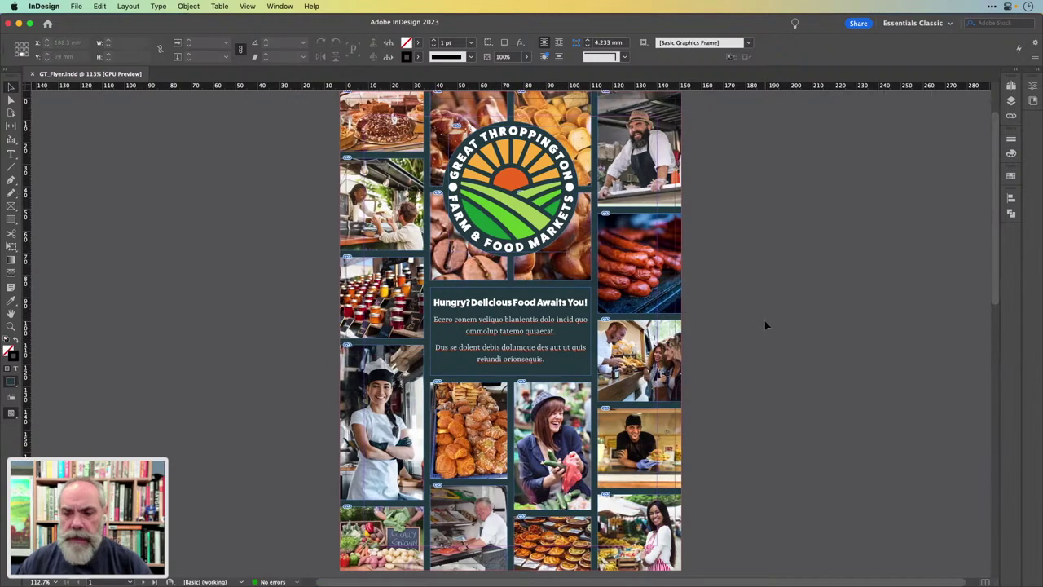
Jump to the blank page 2 of GT_Flyer and bring the whole page into view
key("shift+Page_Down")
scroll(765, 325, "up", 2)
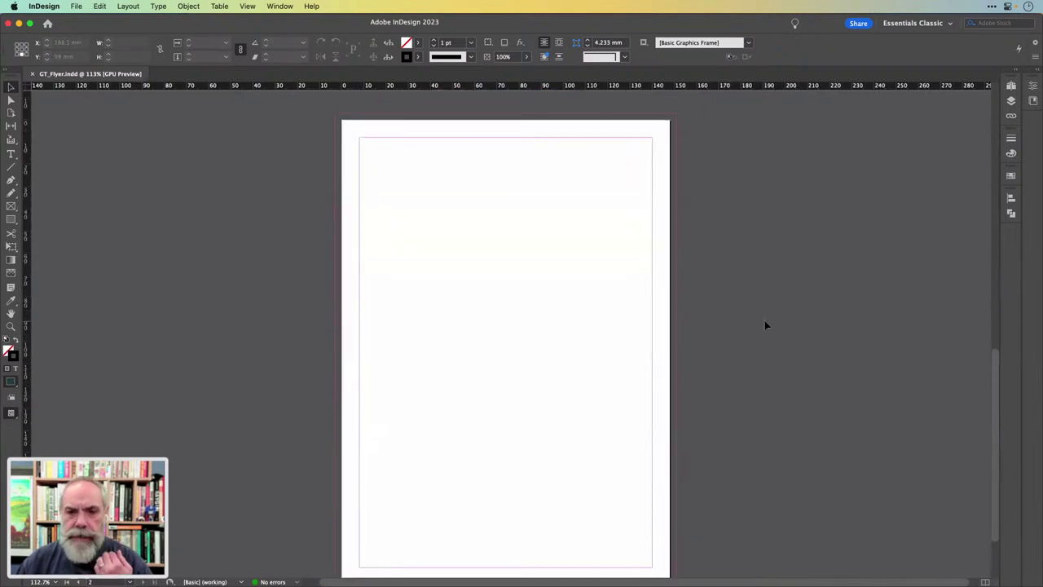
scroll(765, 325, "down", 1)
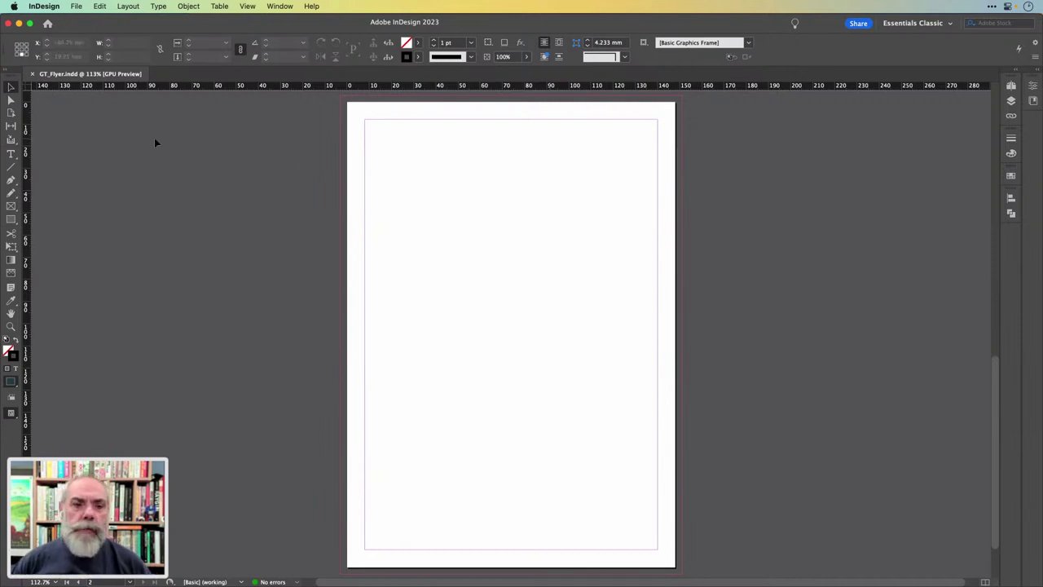
left_click(82, 8)
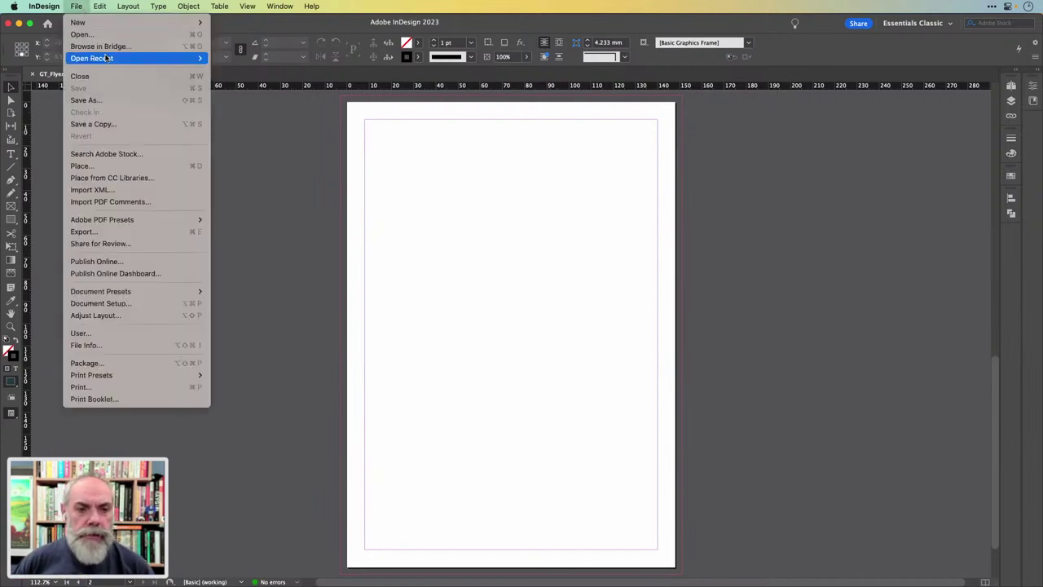
mouse_move(109, 61)
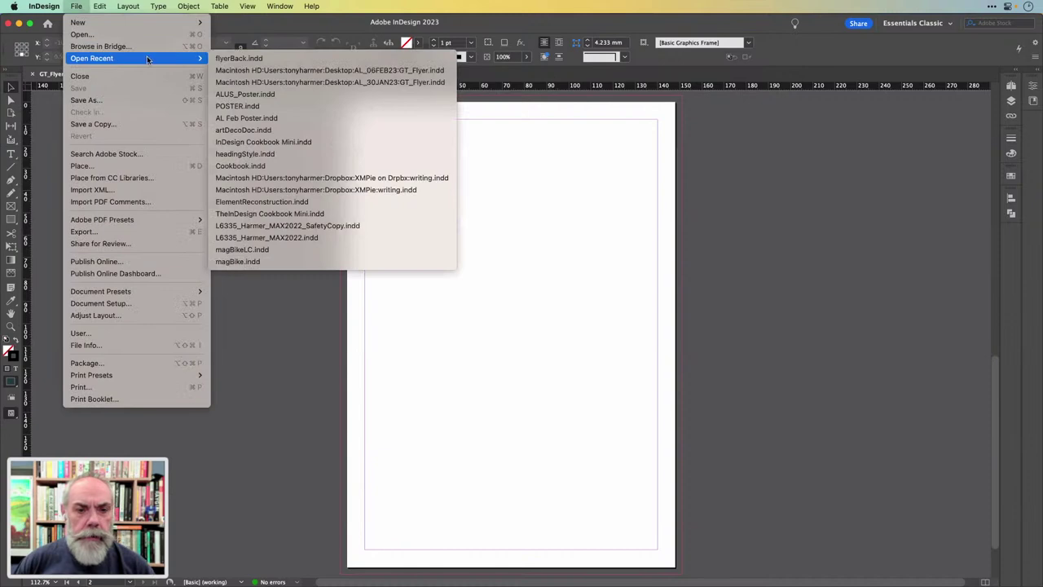
left_click(254, 59)
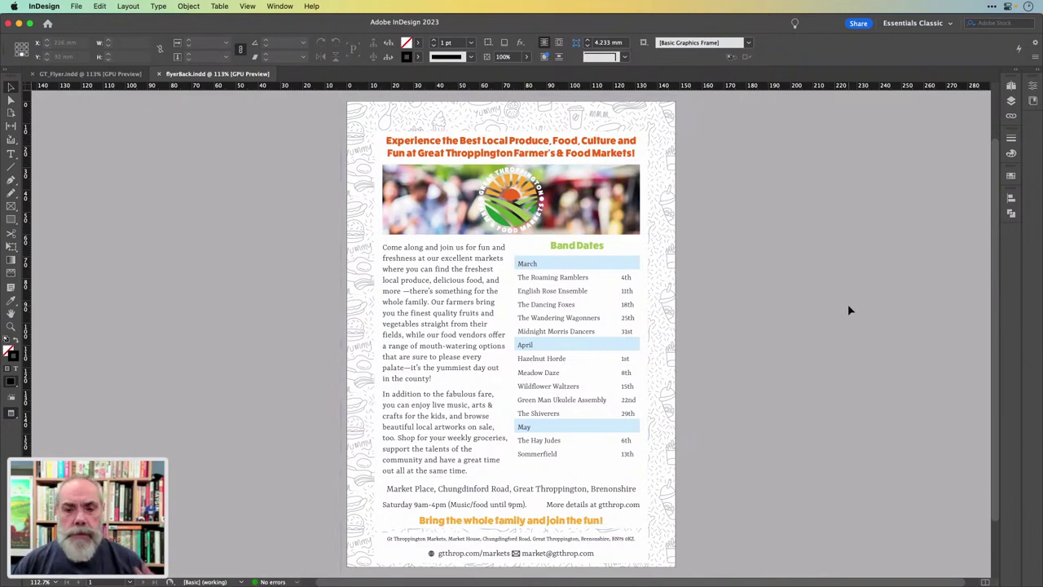
left_click(161, 74)
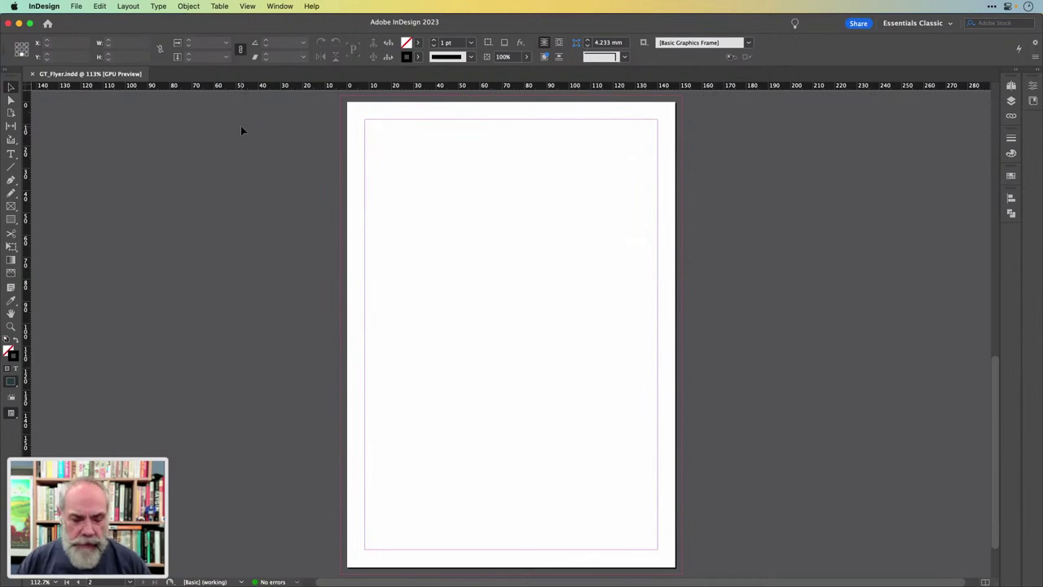
key("super+Tab")
key("super+Tab")
key("super+Tab")
key("super+Tab")
key("super+Tab")
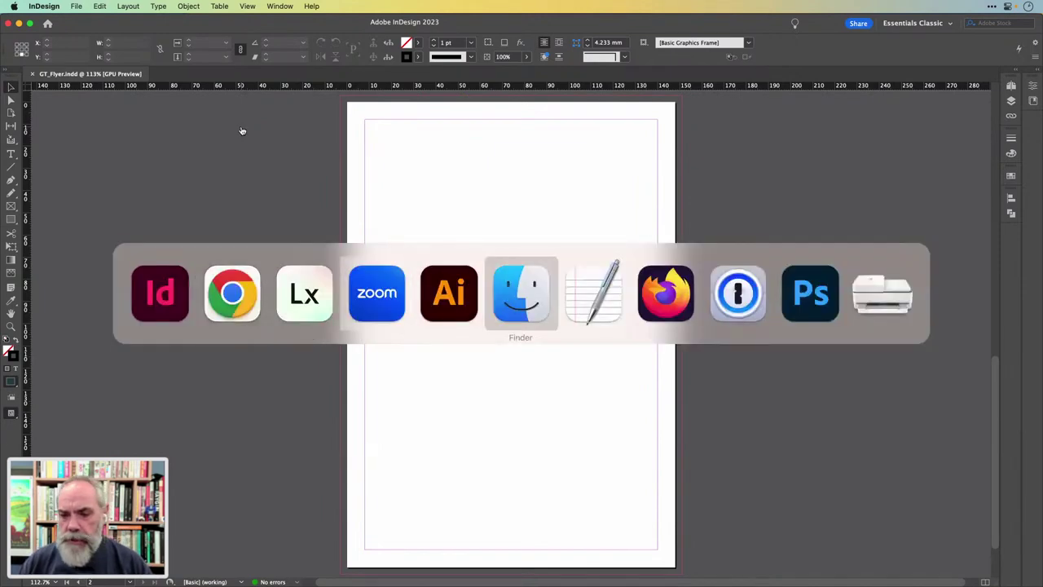
key("super+Tab")
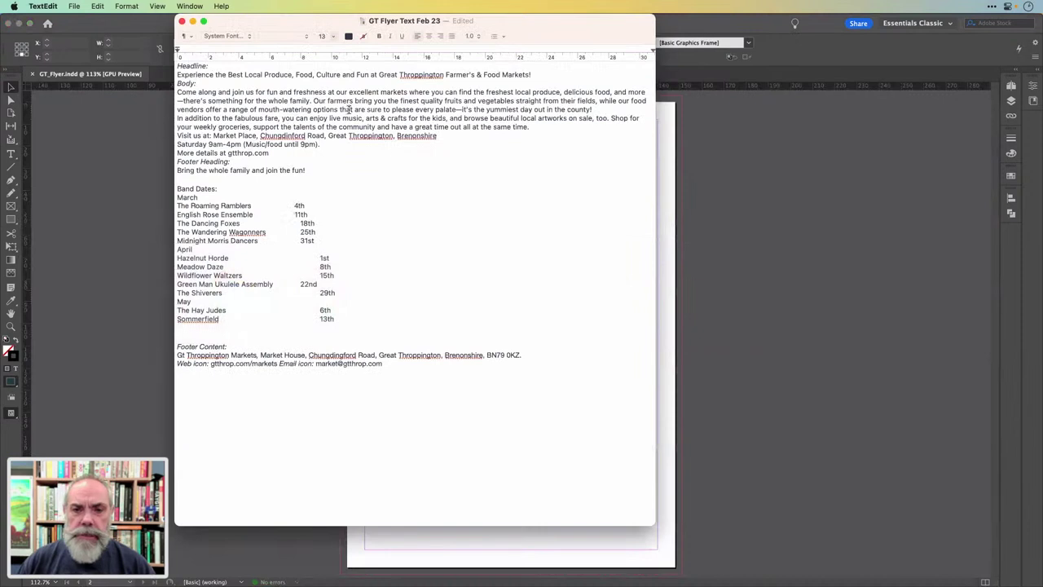
left_click_drag(284, 26, 307, 62)
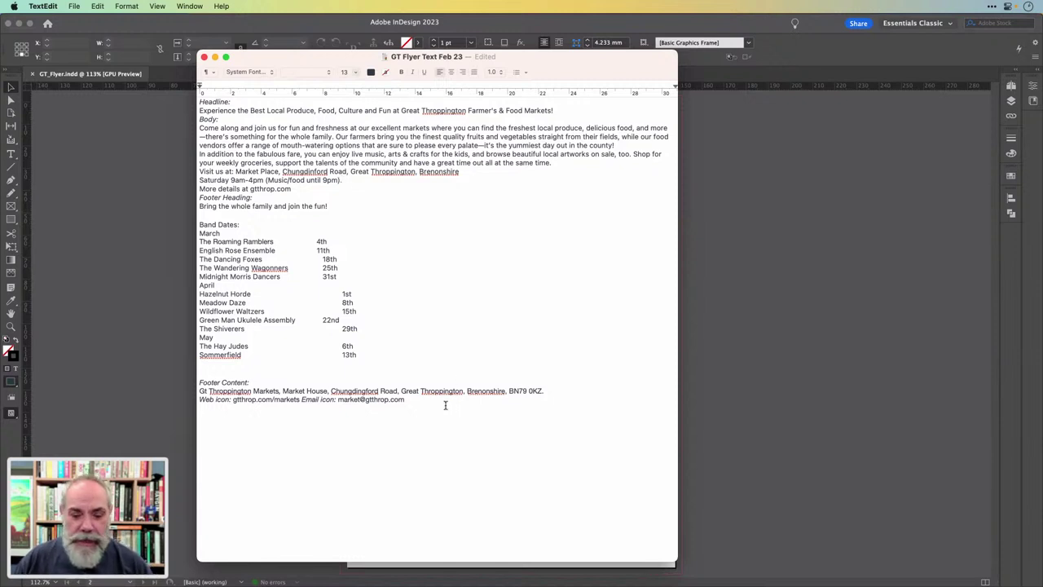
left_click(710, 137)
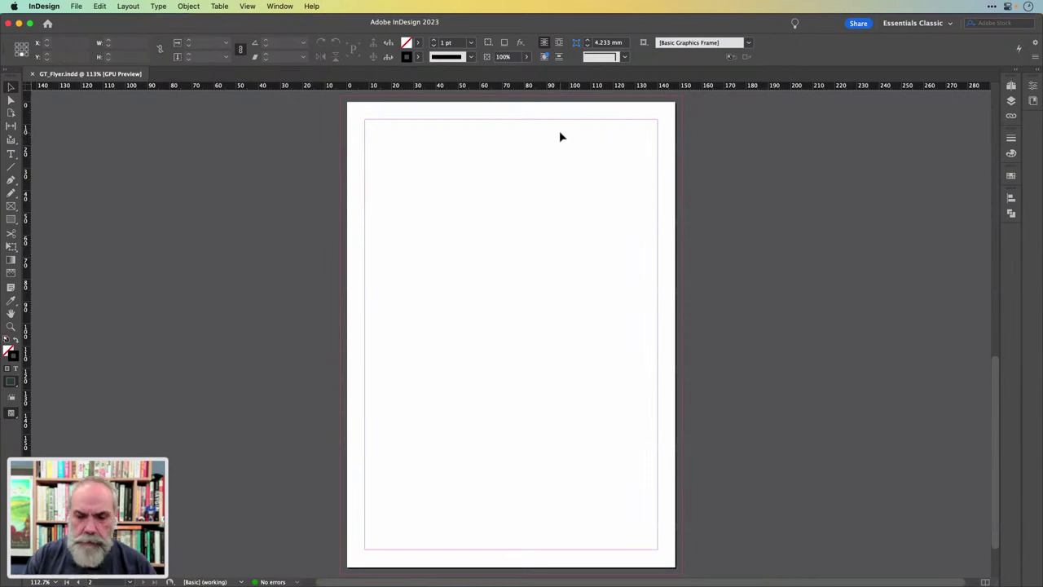
Load GT Flyer Text Feb 23 for placing, using the Remove Styles and Formatting import option
key("super+d")
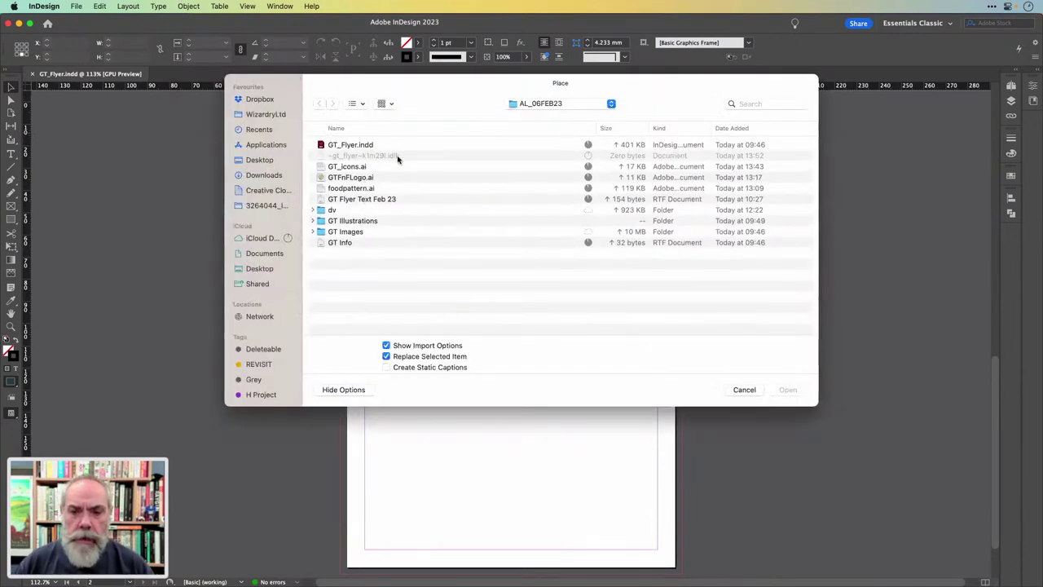
left_click(357, 200)
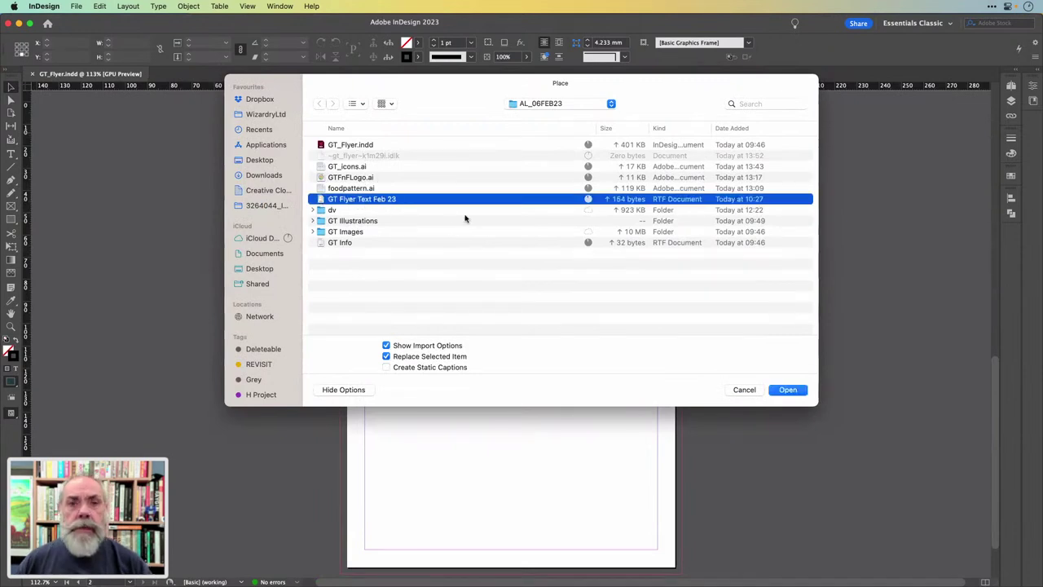
left_click(788, 389)
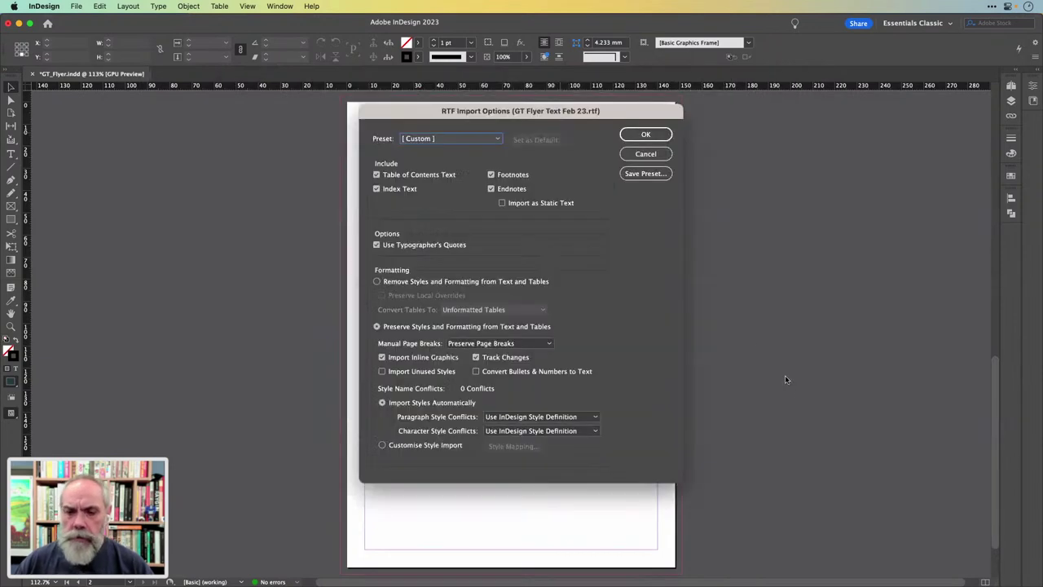
left_click_drag(619, 111, 574, 109)
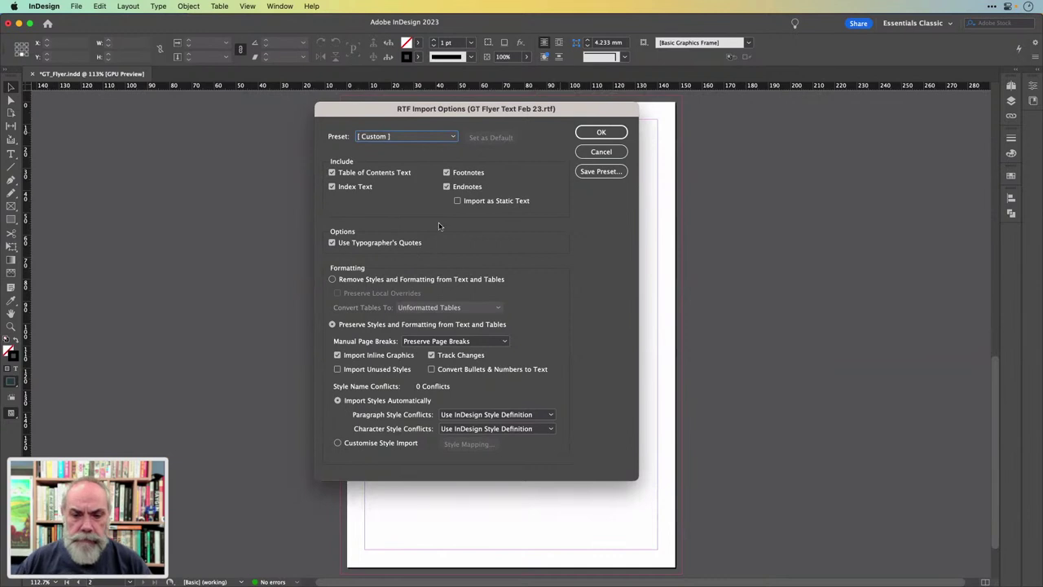
left_click(379, 279)
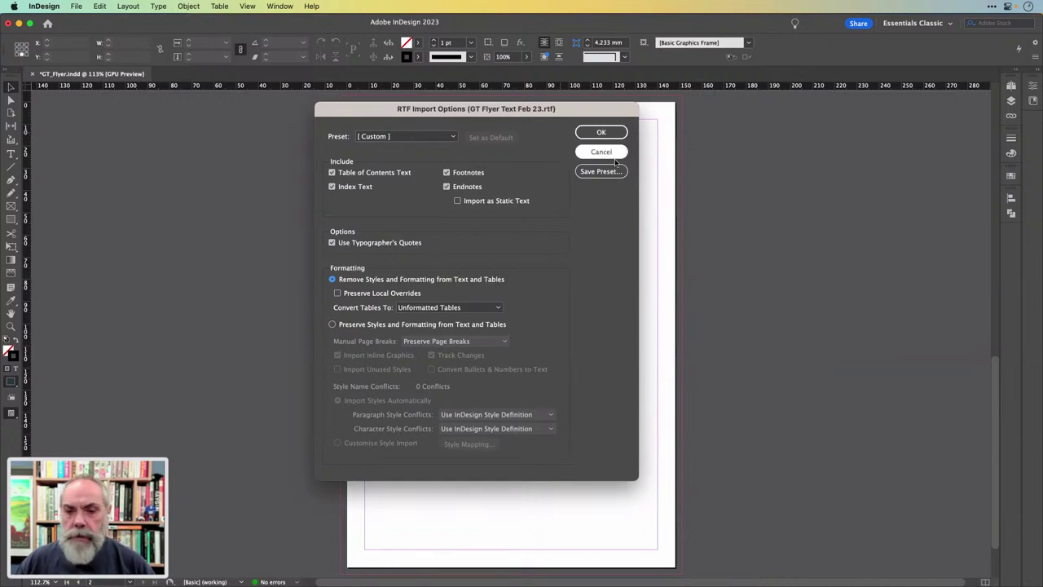
left_click(603, 133)
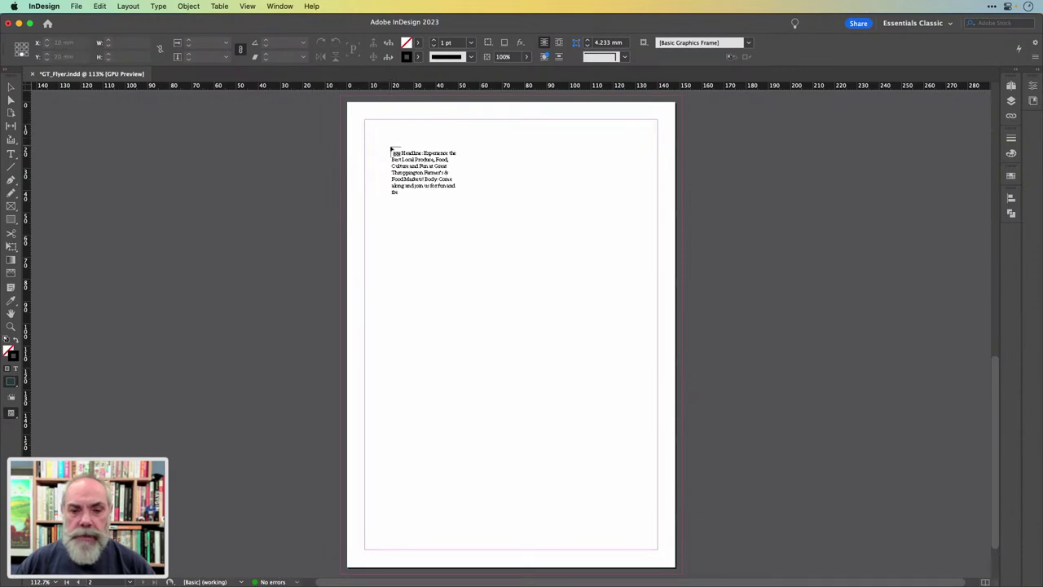
Drag a text frame across page 2 to place the plain flyer text, then deselect it
left_click_drag(390, 147, 635, 521)
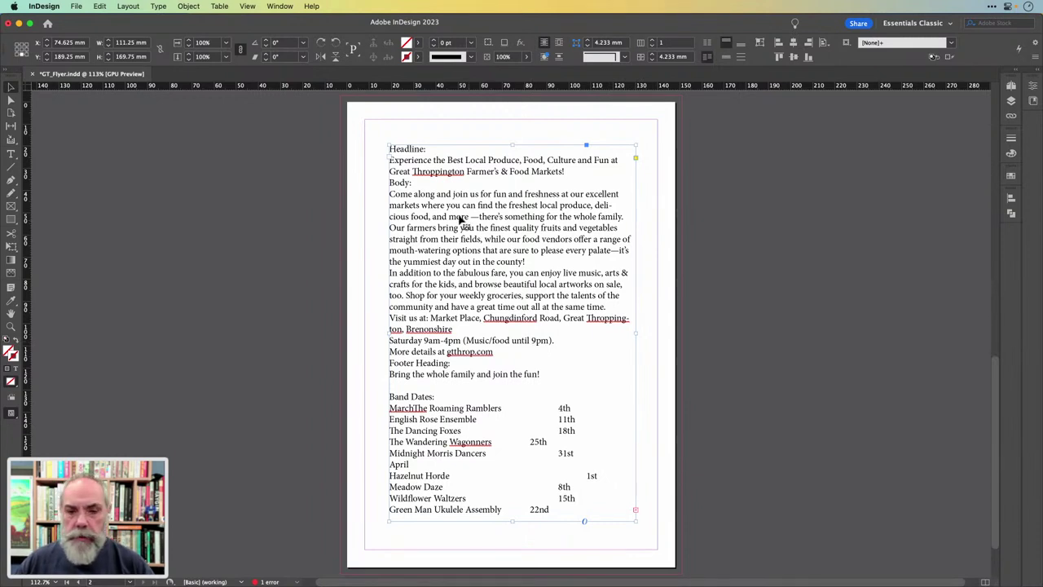
left_click(368, 232)
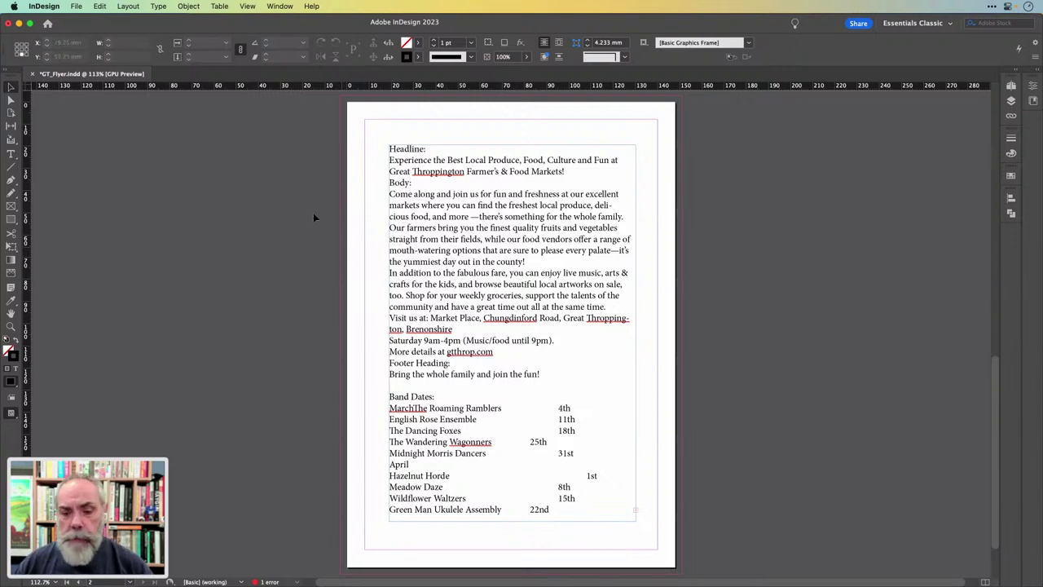
In Margins and Columns, set the margins to 16 mm with a 20 mm bottom margin
left_click(127, 6)
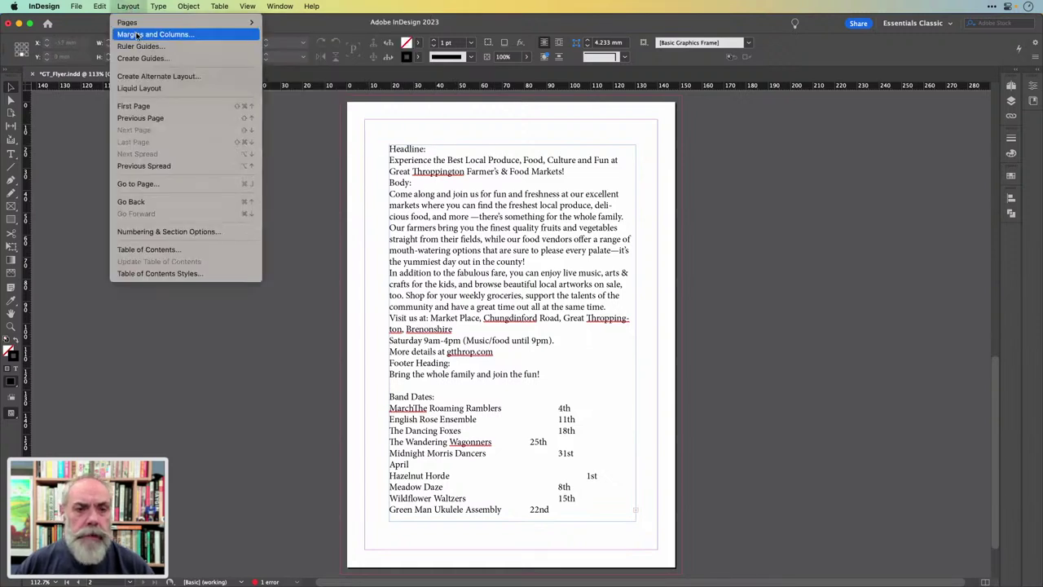
left_click(135, 34)
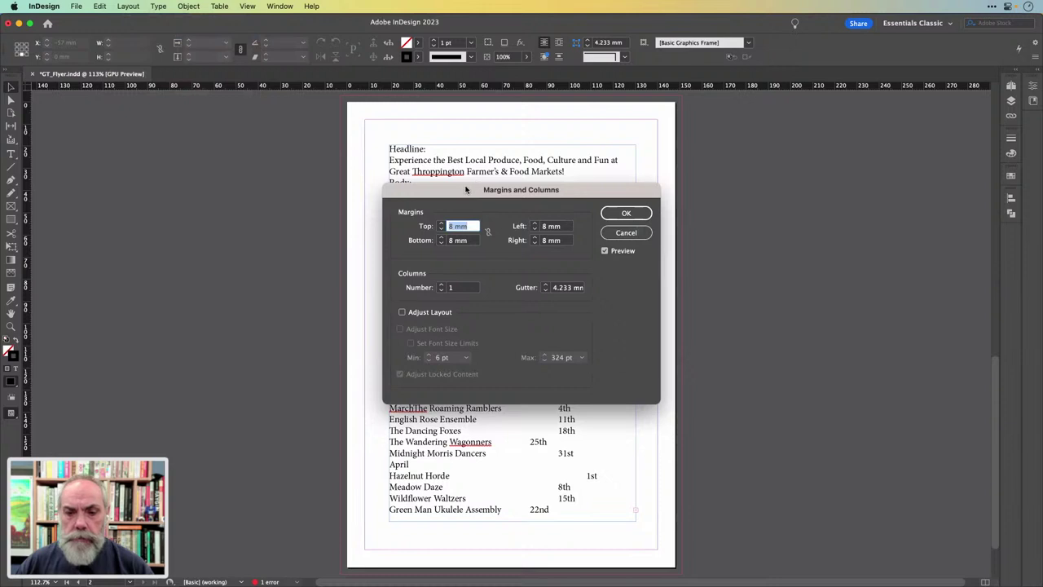
left_click_drag(466, 189, 464, 163)
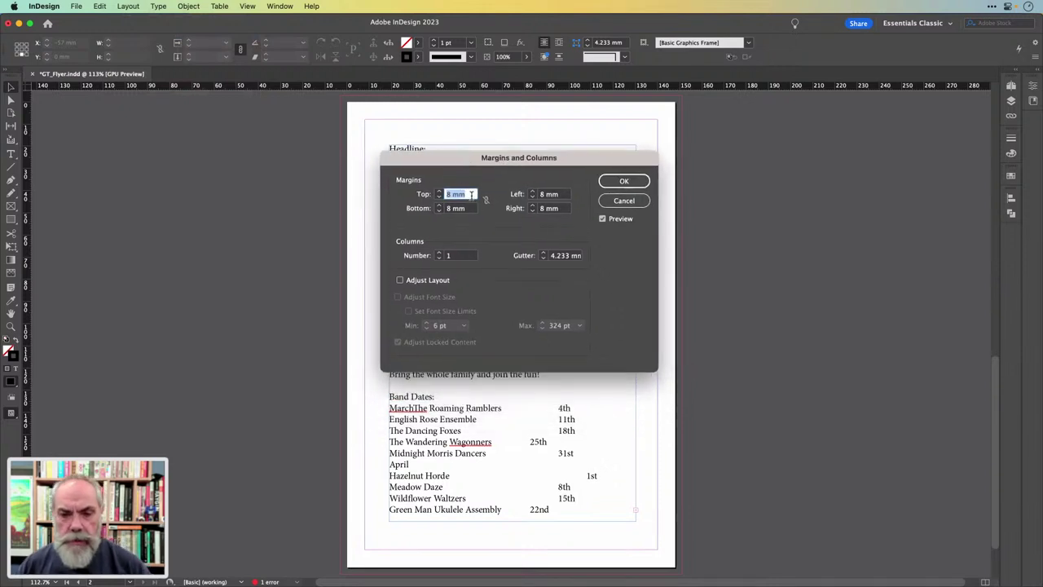
key("Up")
key("Up")
key("Up")
key("Up")
key("Up")
key("Up")
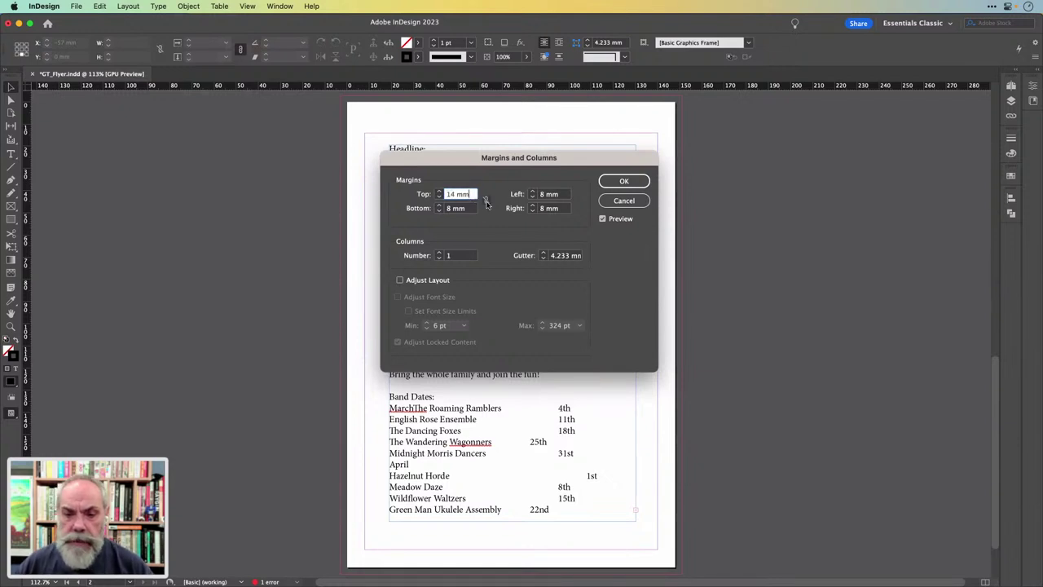
left_click(485, 201)
triple_click(467, 197)
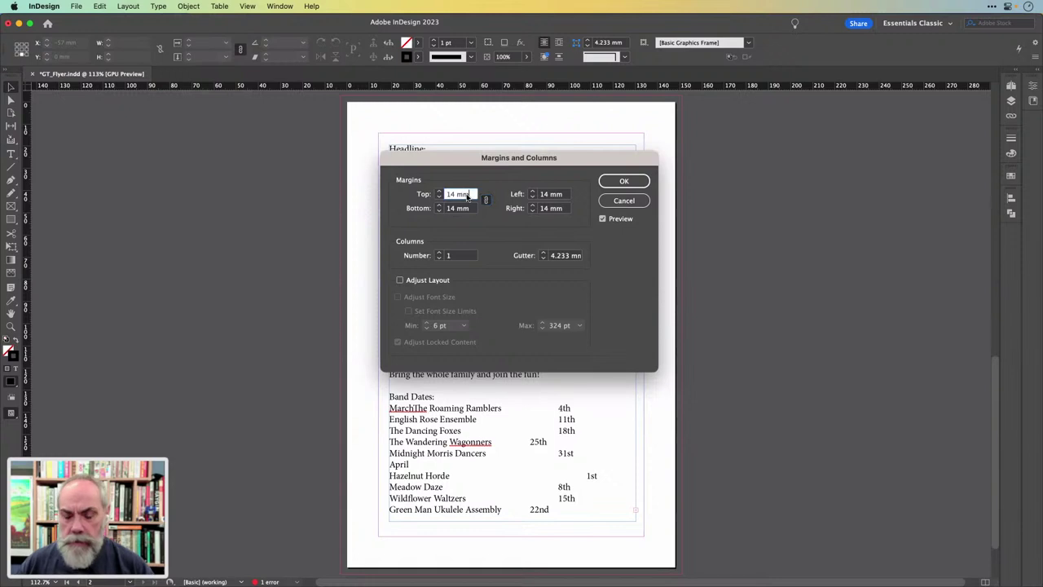
key("Up")
key("Up")
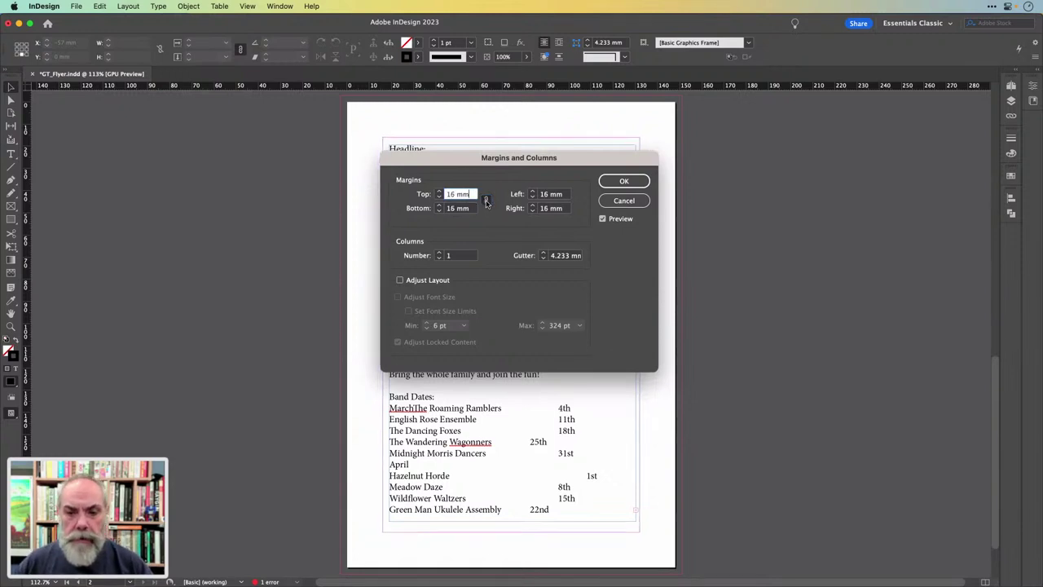
left_click(486, 201)
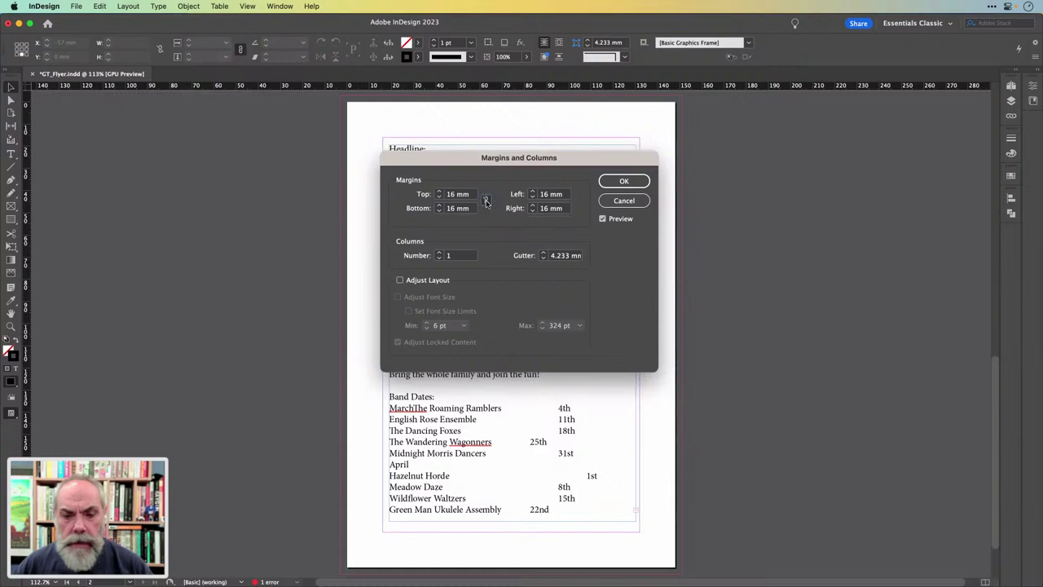
left_click(440, 207)
left_click(440, 206)
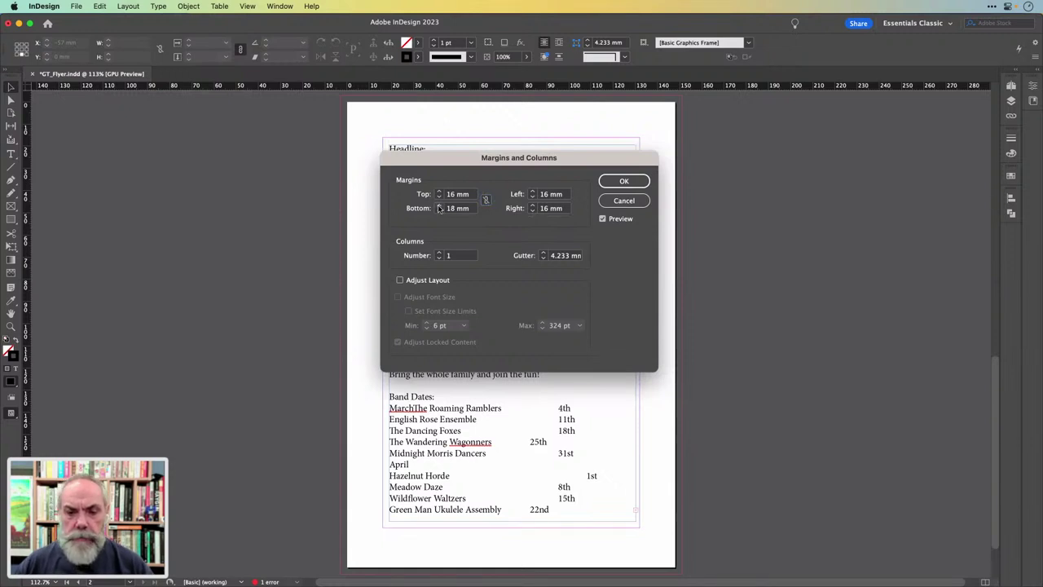
left_click(439, 206)
left_click(439, 206)
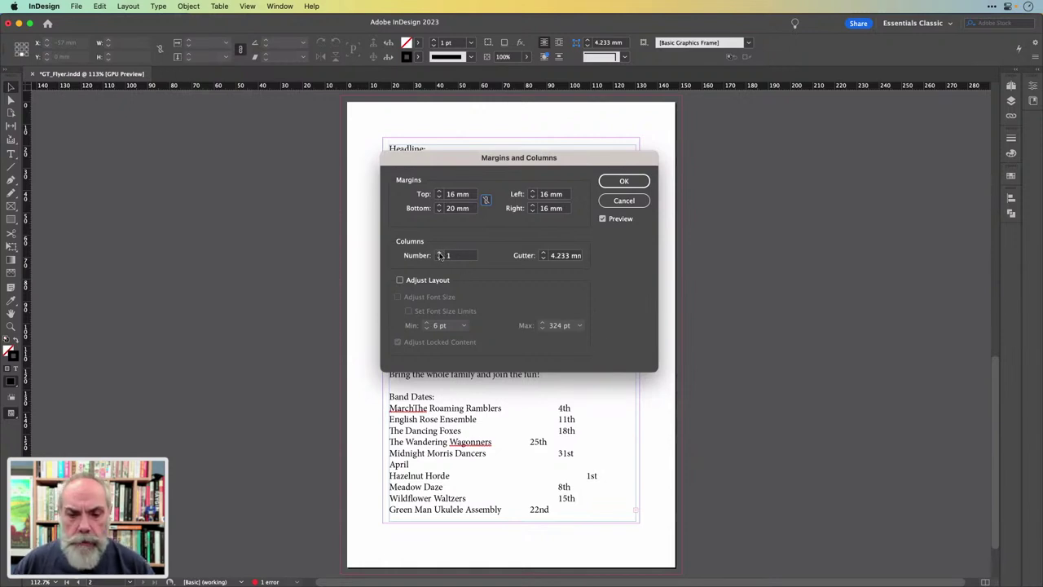
Set 2 columns with a 3 mm gutter and apply the settings
left_click(439, 252)
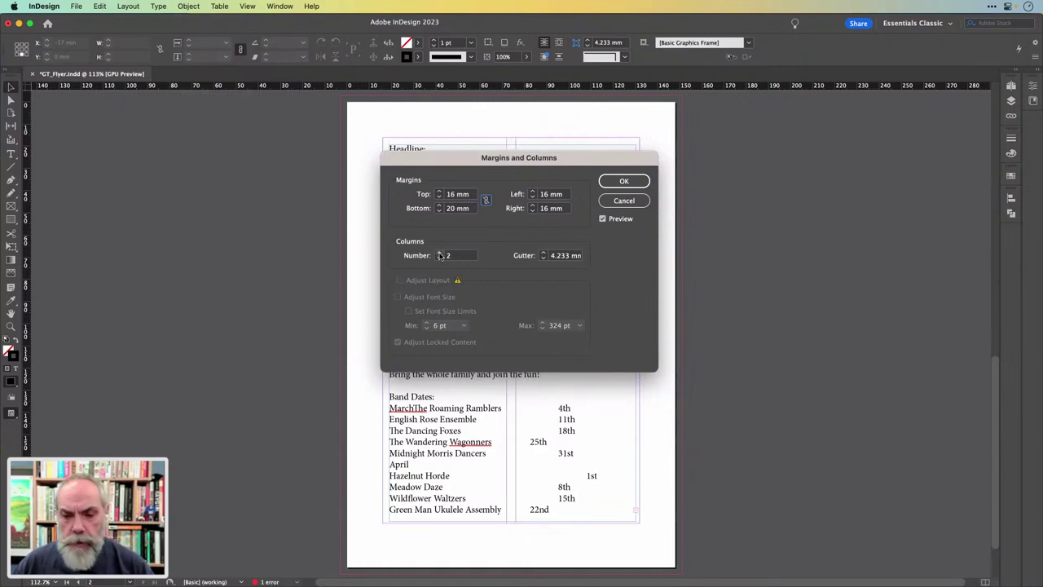
left_click(542, 258)
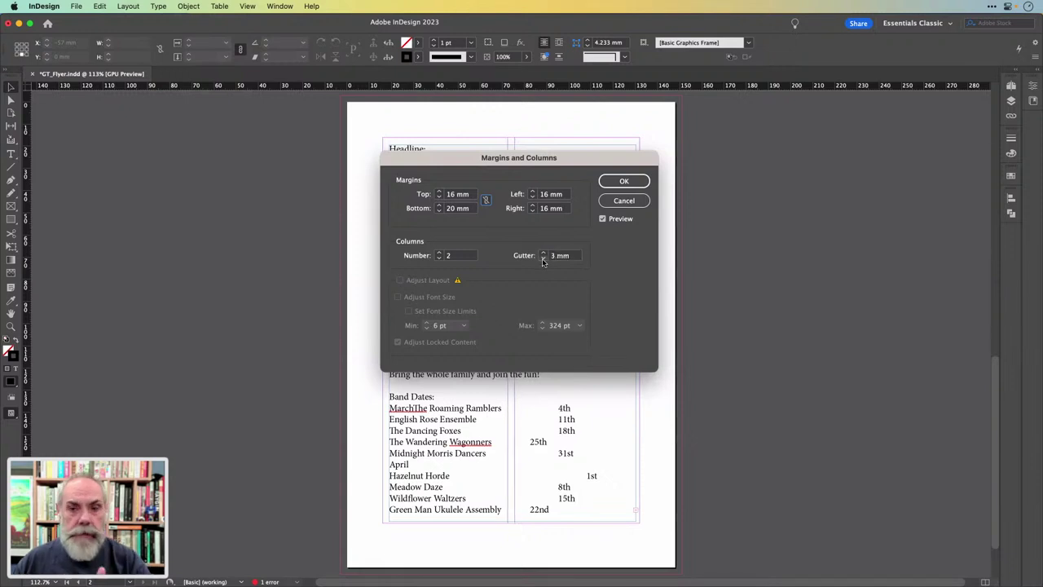
left_click(625, 201)
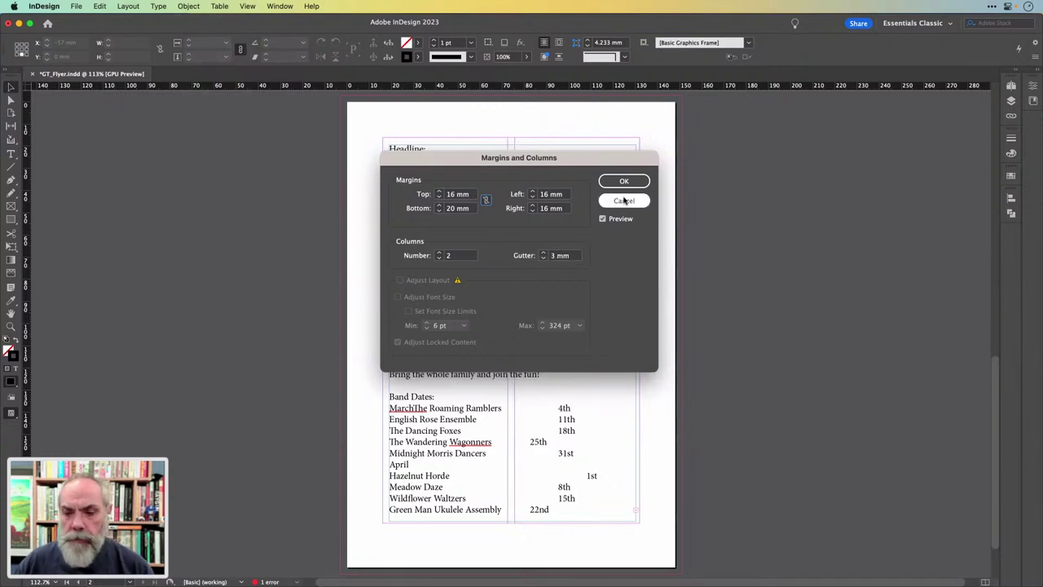
left_click(624, 182)
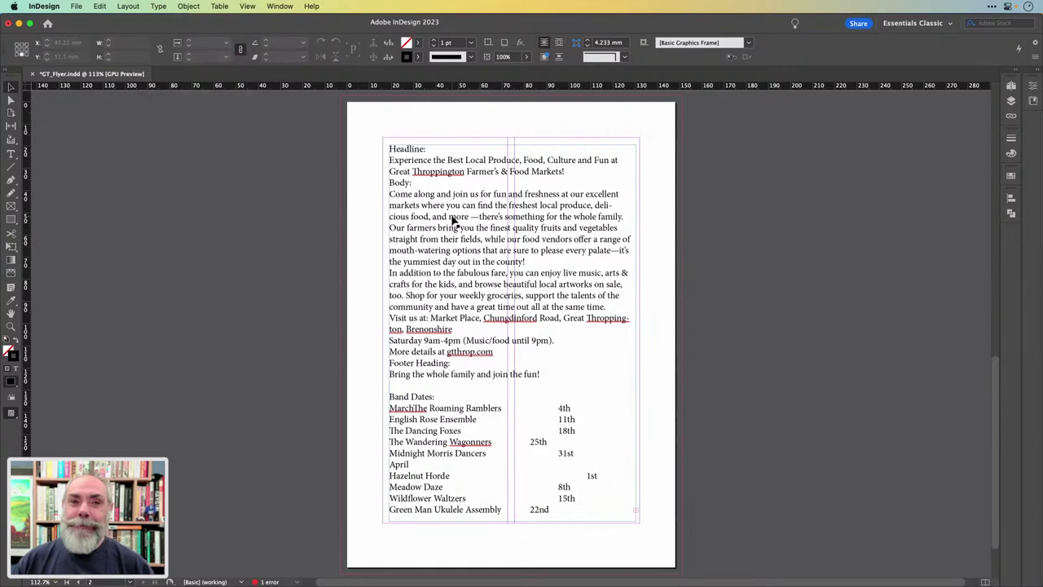
Enlarge the flyer text frame to fit all band dates, then move it onto the left pasteboard
left_click(454, 220)
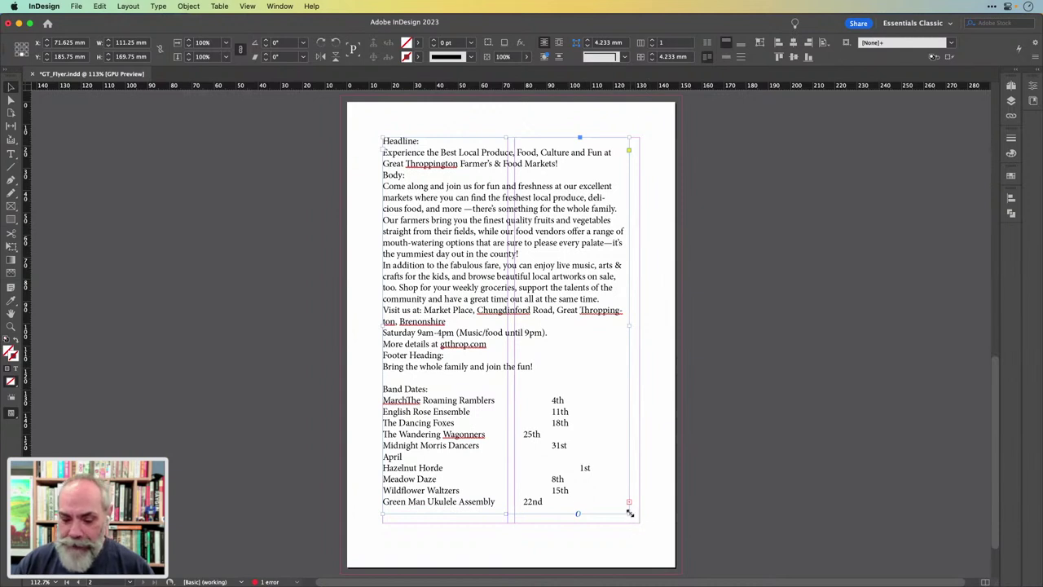
left_click_drag(631, 515, 637, 521)
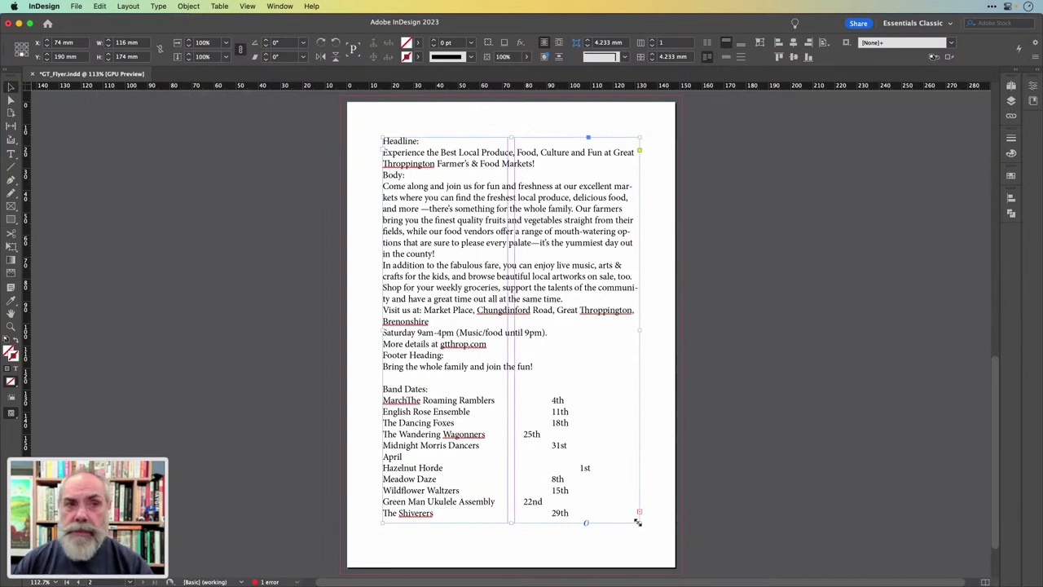
triple_click(397, 175)
left_click(384, 175)
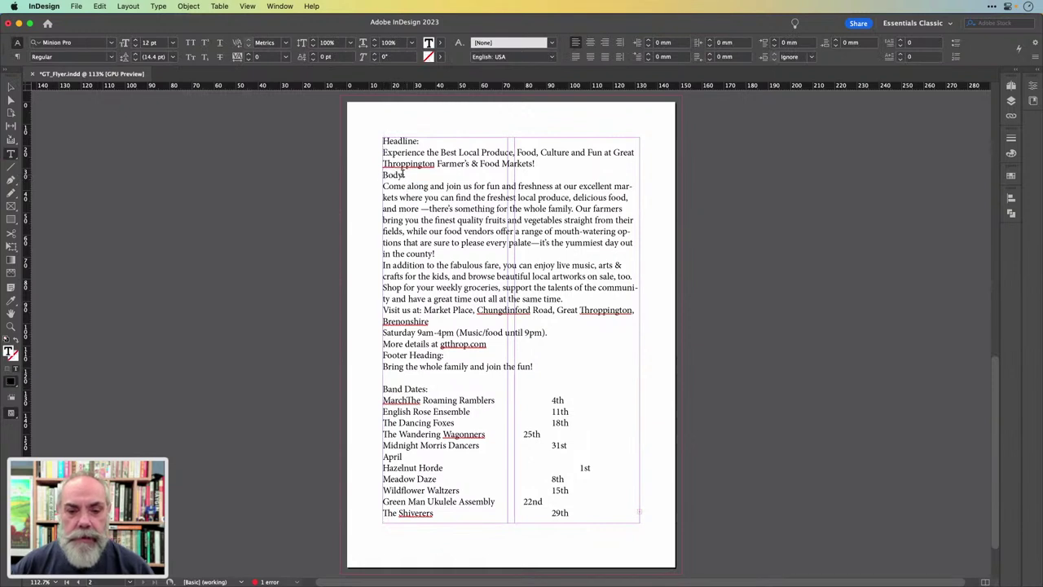
key("Escape")
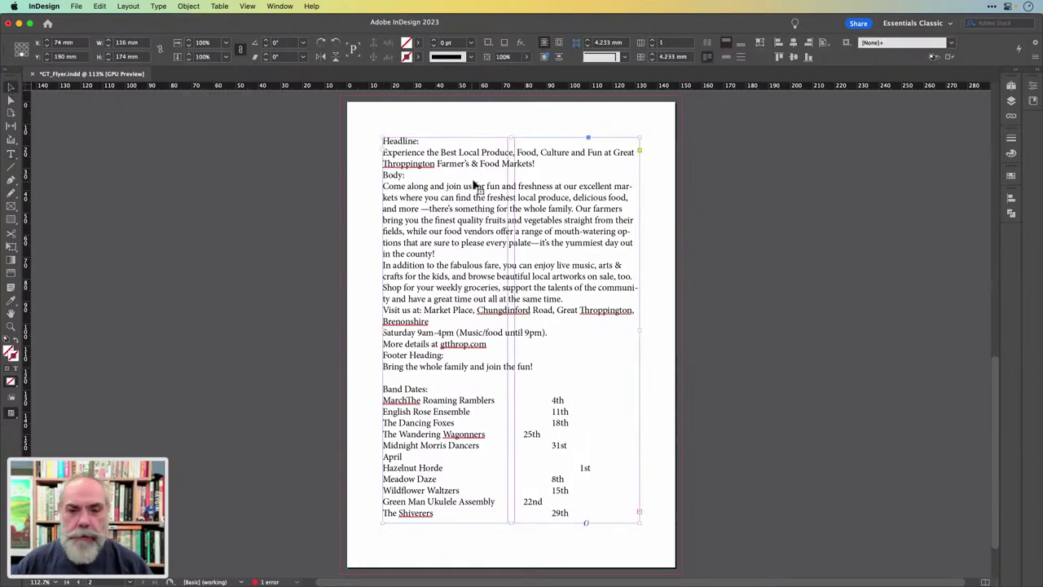
left_click_drag(582, 198, 274, 200)
left_click(363, 131)
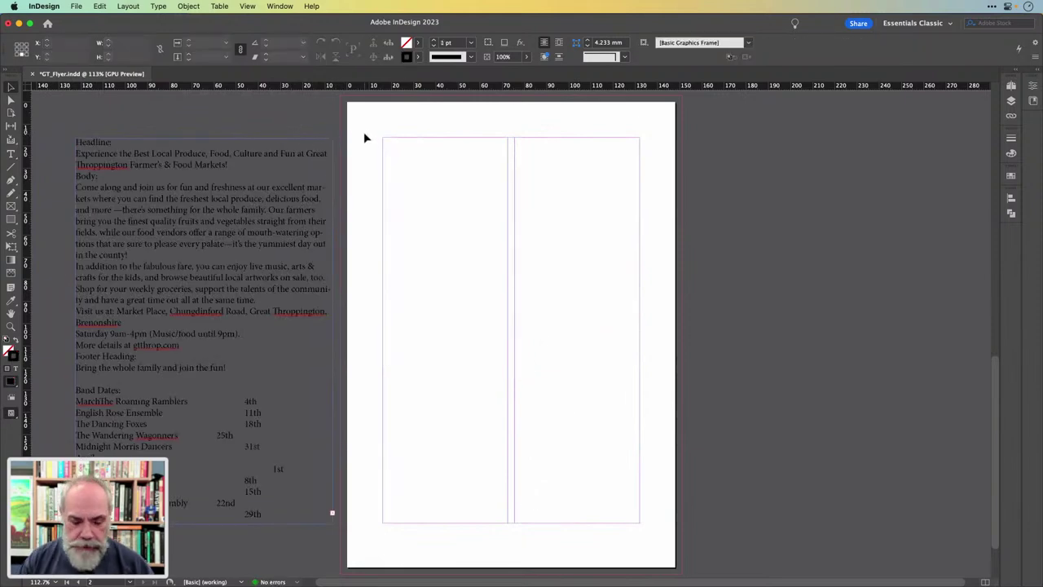
Re-place GT Flyer Text Feb 23 without import options in a frame filling the margins
key("super+d")
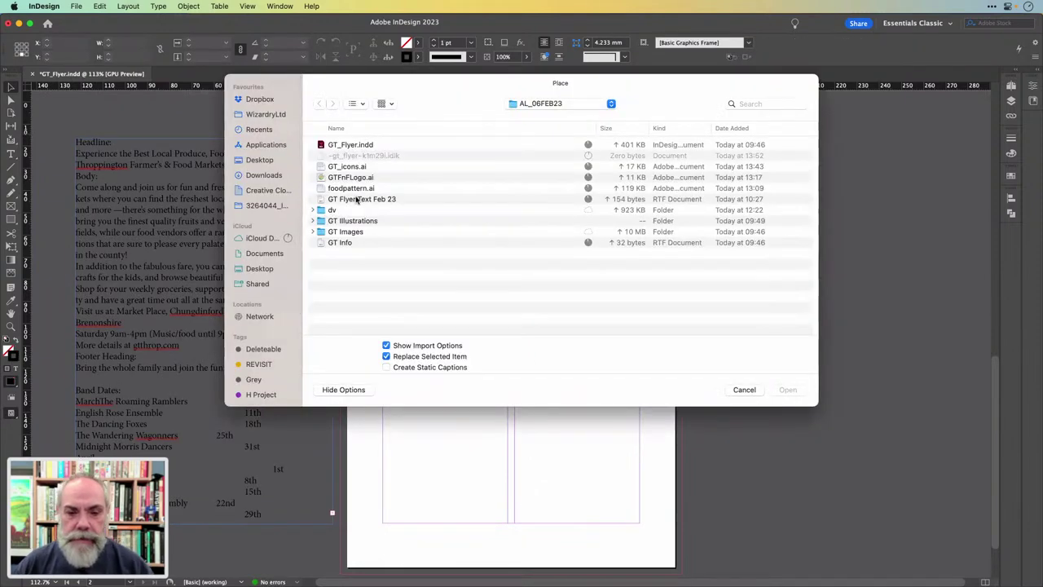
left_click(359, 200)
left_click(438, 347)
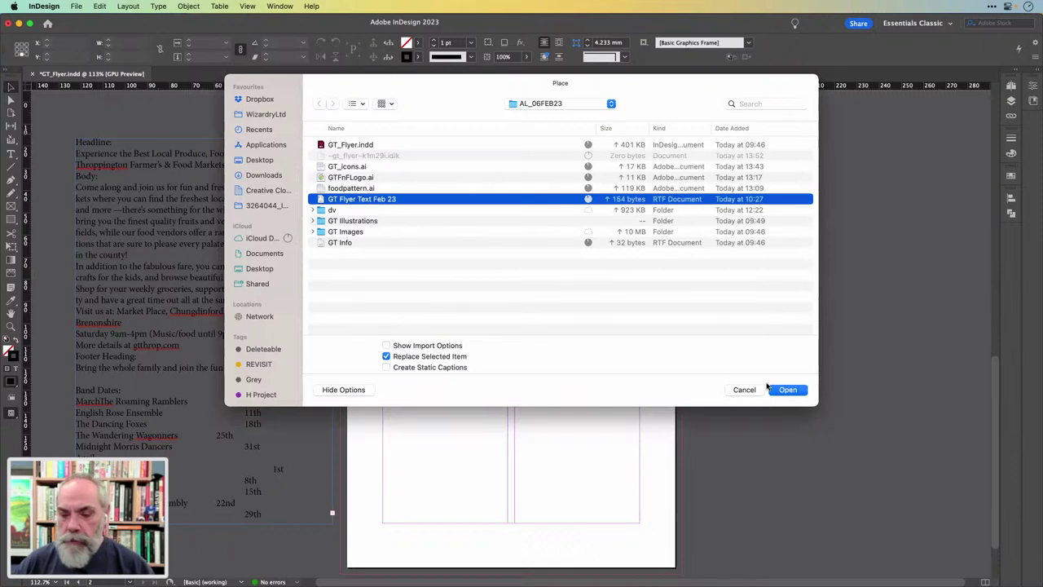
left_click(780, 391)
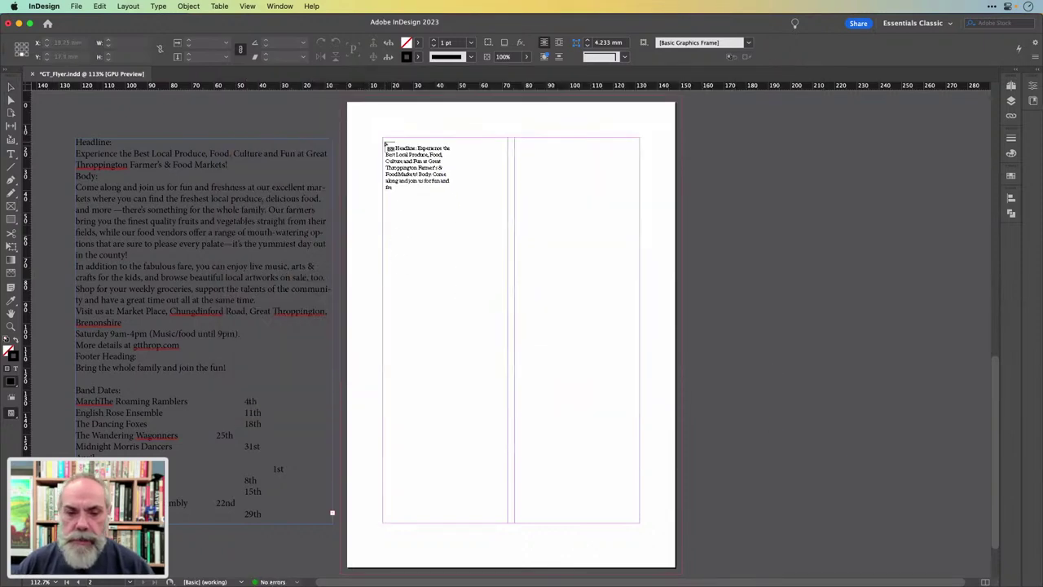
left_click_drag(383, 139, 638, 527)
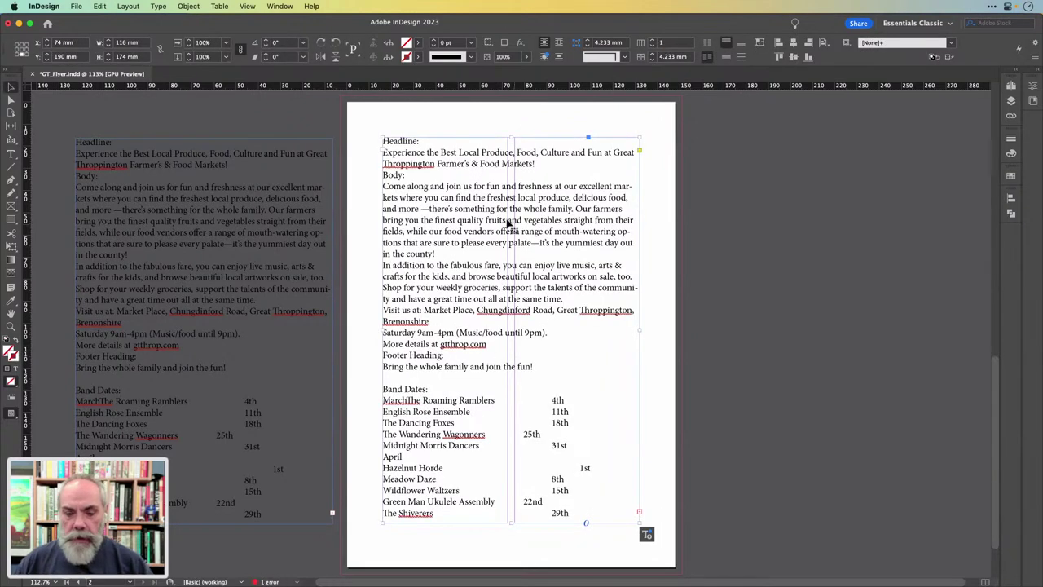
double_click(411, 179)
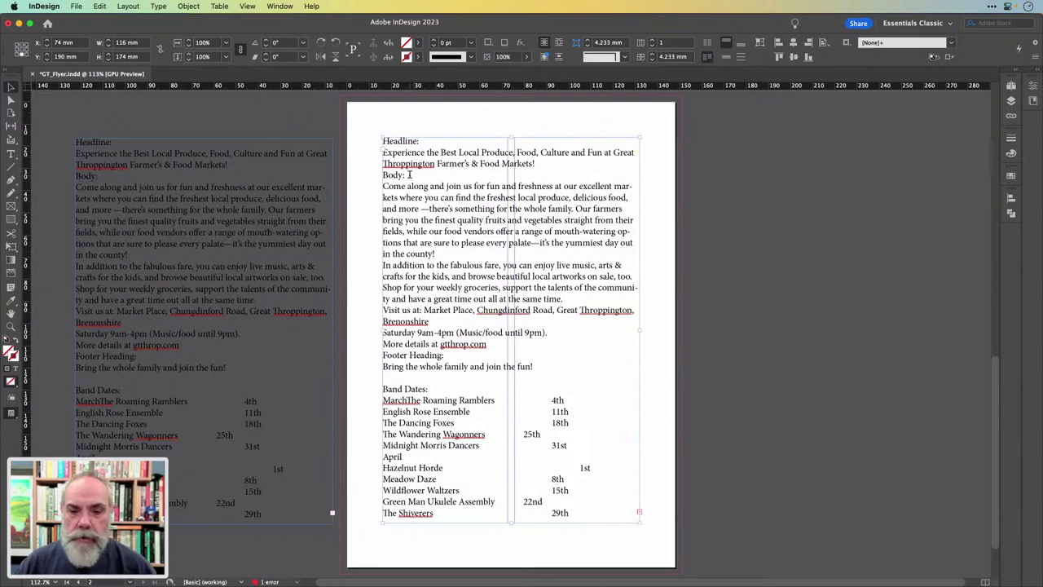
Add blank lines after the headline and Body:, and move March onto its own line
left_click(542, 163)
key("Return")
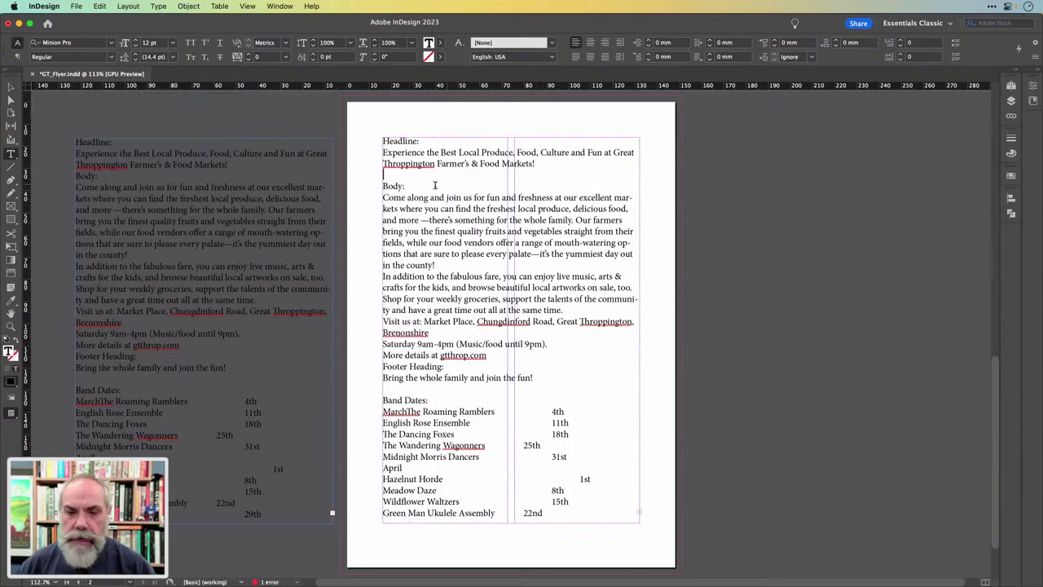
key("Return")
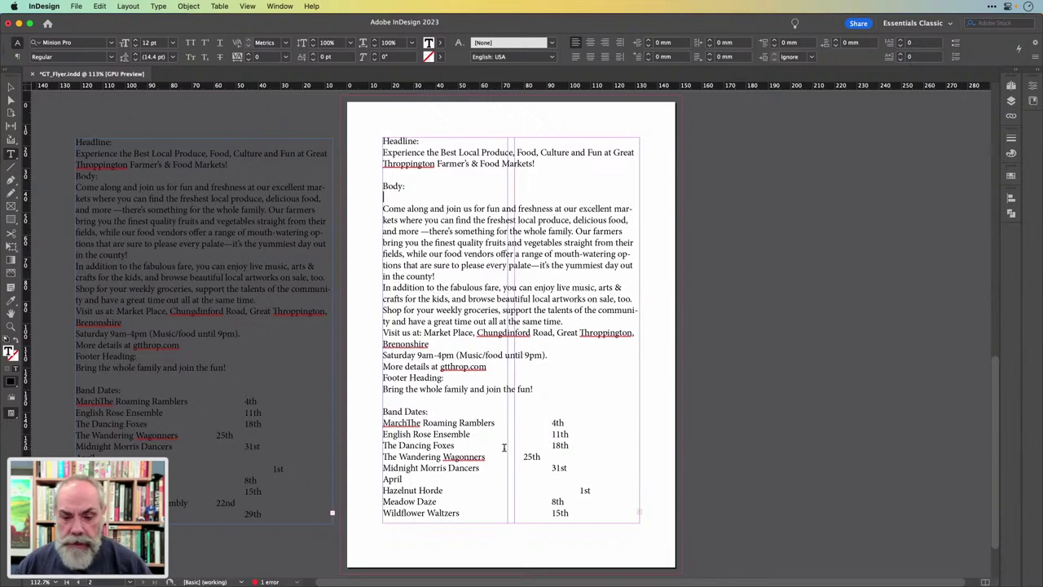
left_click_drag(552, 422, 494, 422)
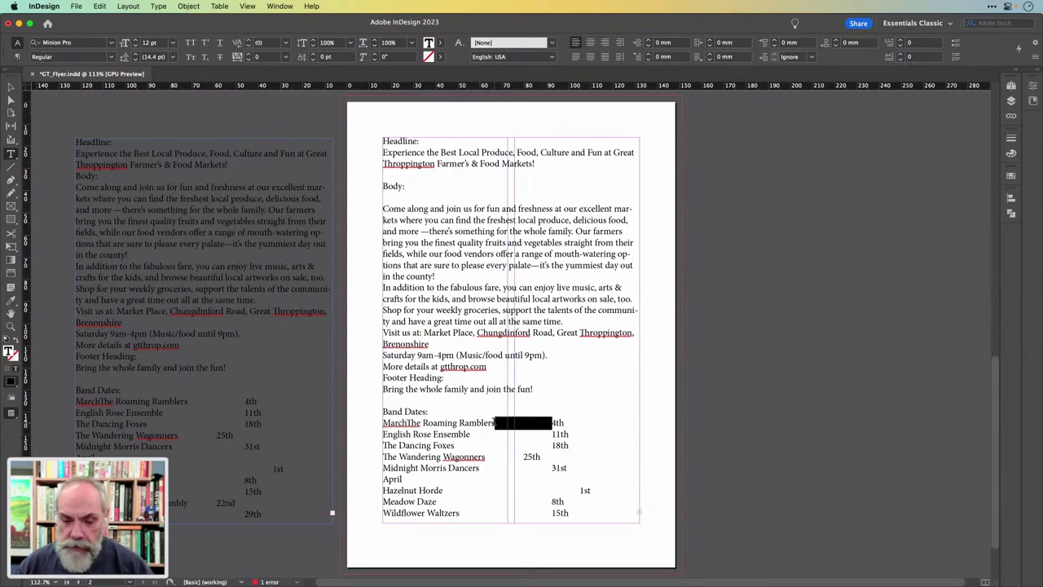
left_click(407, 422)
key("Return")
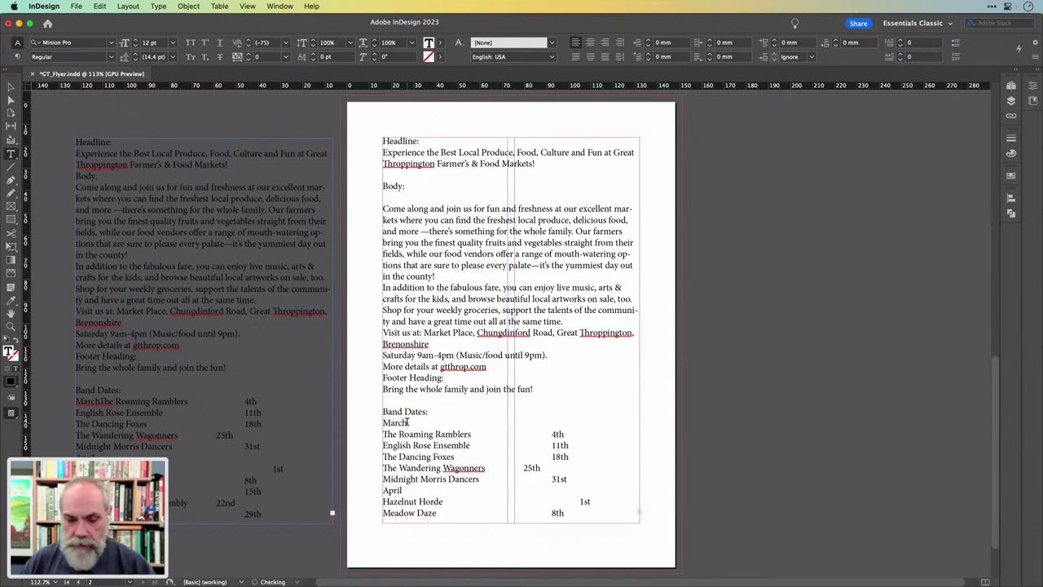
Delete the tabs before 4th and 11th, then select the page's text frame
left_click_drag(551, 434, 471, 434)
key("BackSpace")
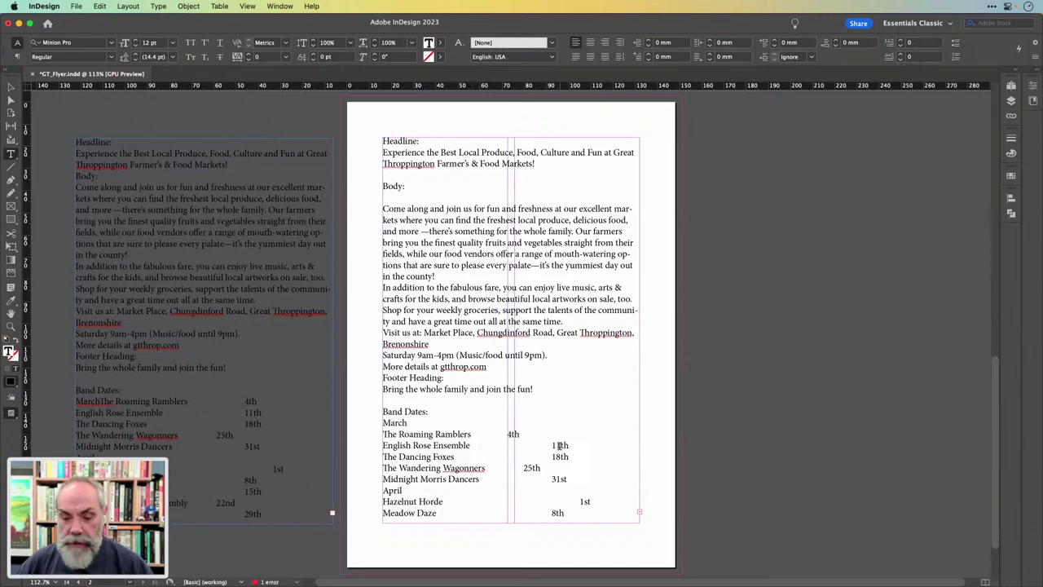
left_click_drag(552, 445, 471, 446)
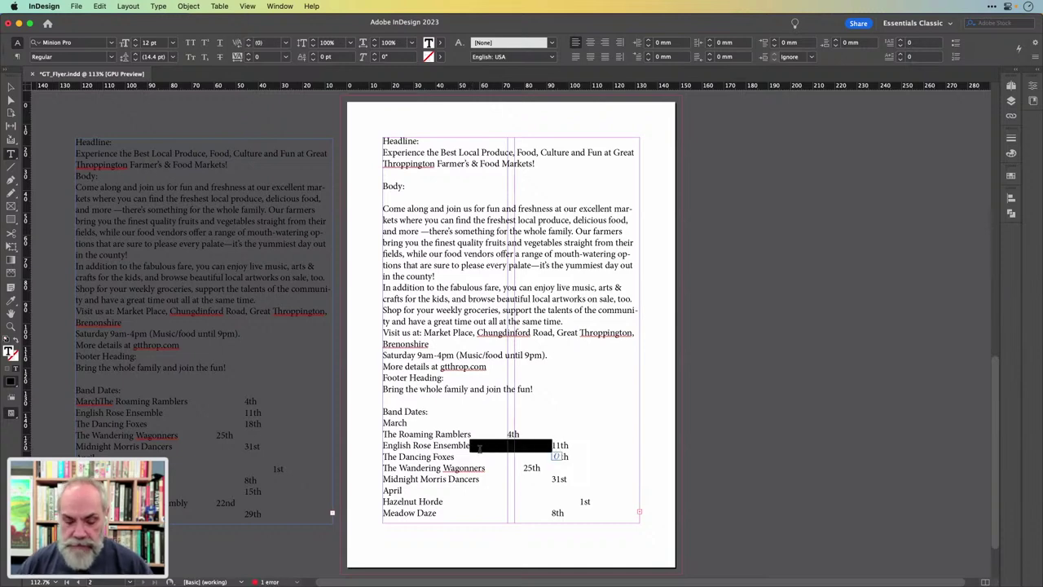
key("BackSpace")
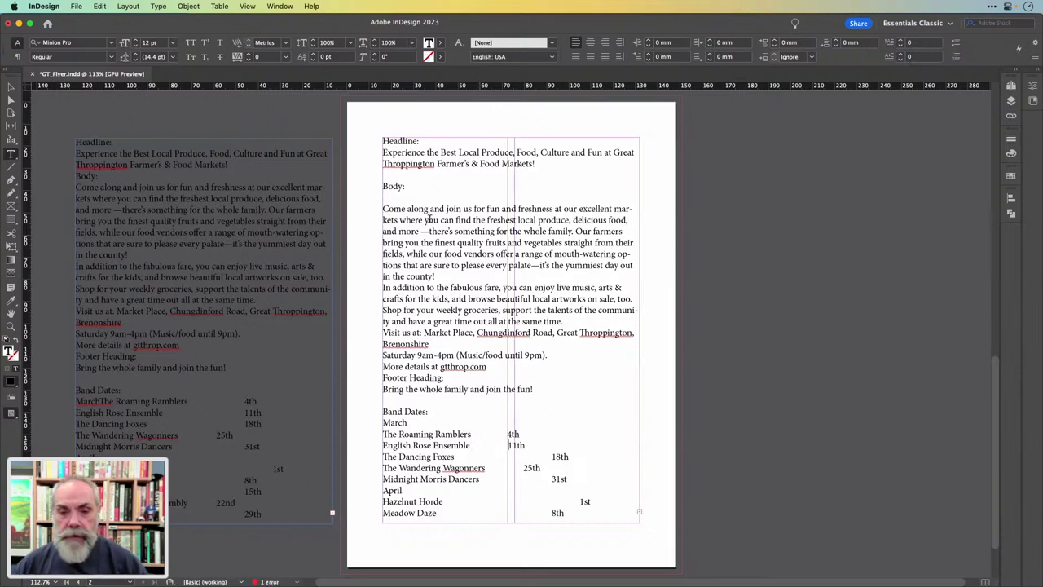
left_click(415, 196)
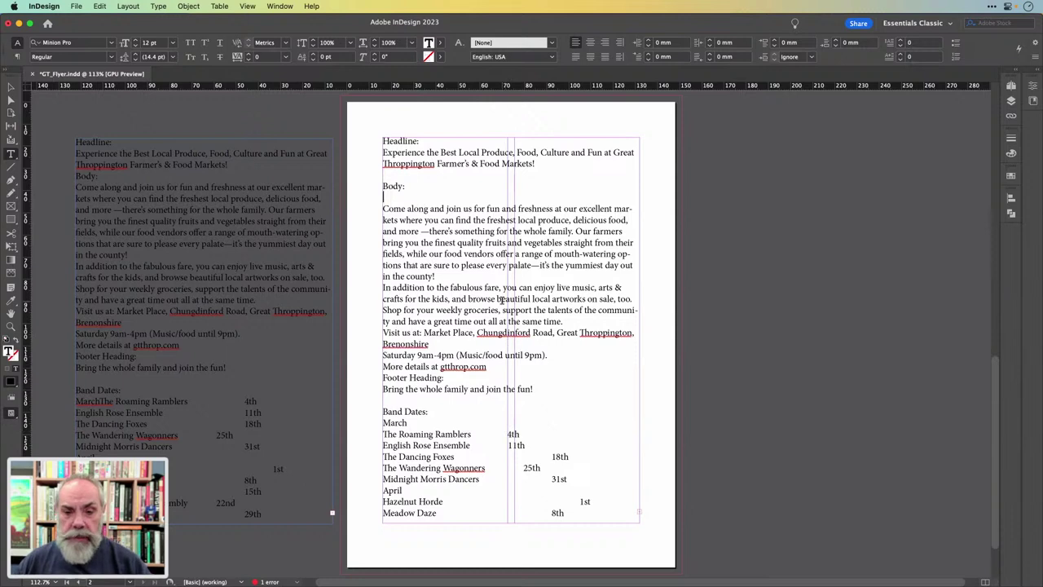
key("super+a")
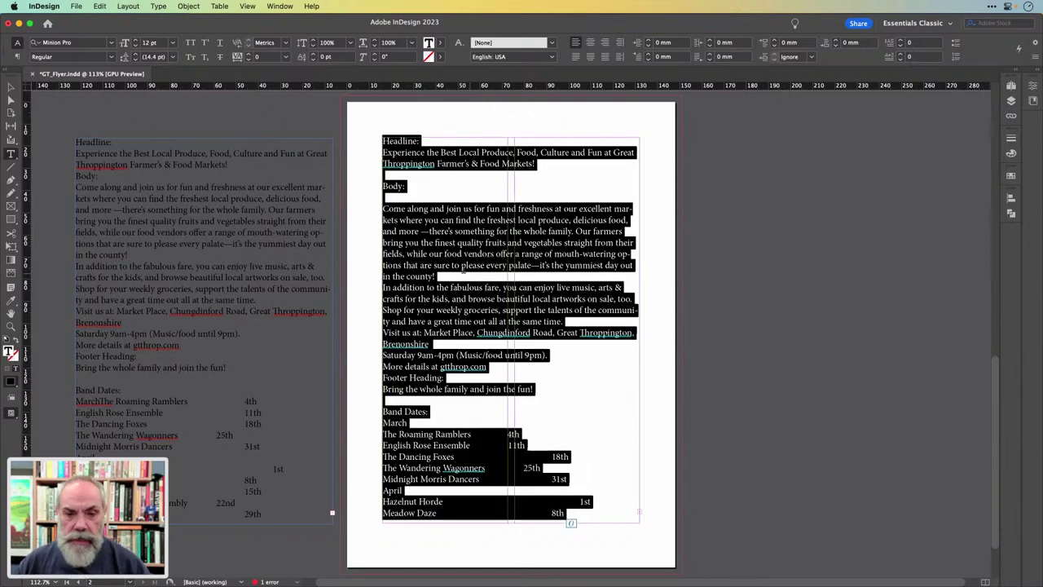
left_click(11, 86)
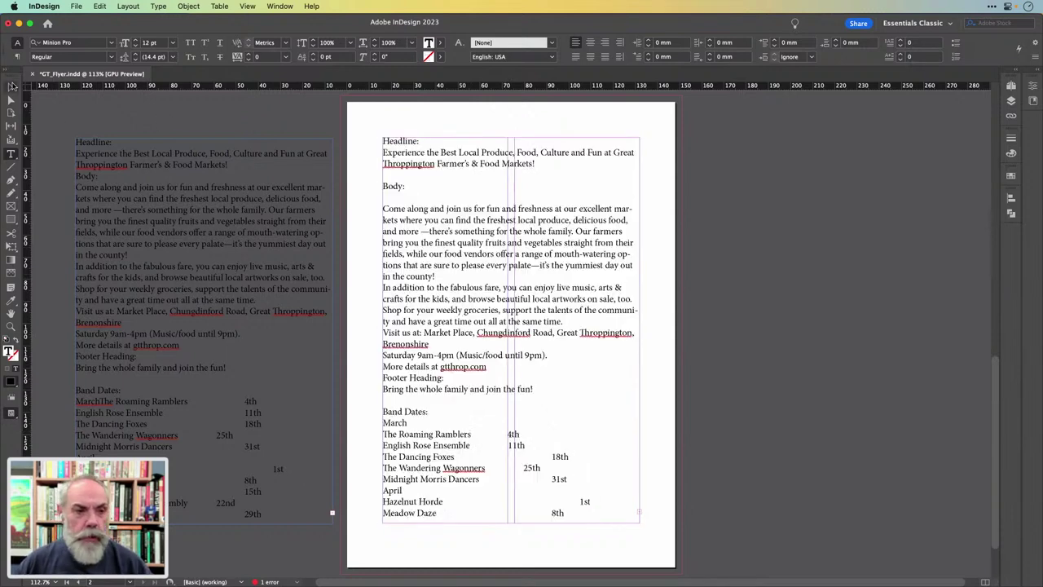
left_click(599, 161)
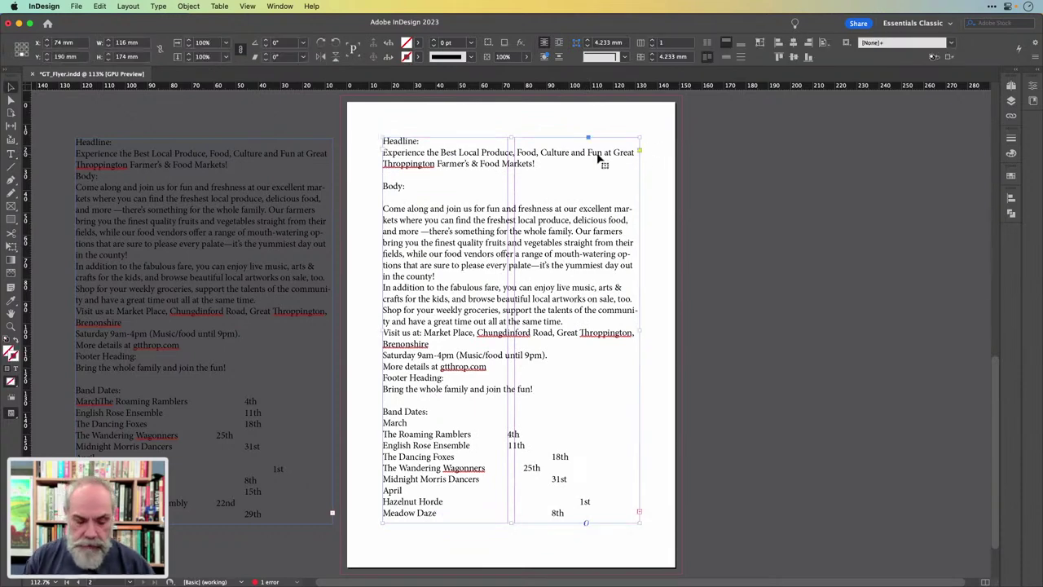
Run the GREP query 'Multiple Return to Single Return' with Change All
key("super+f")
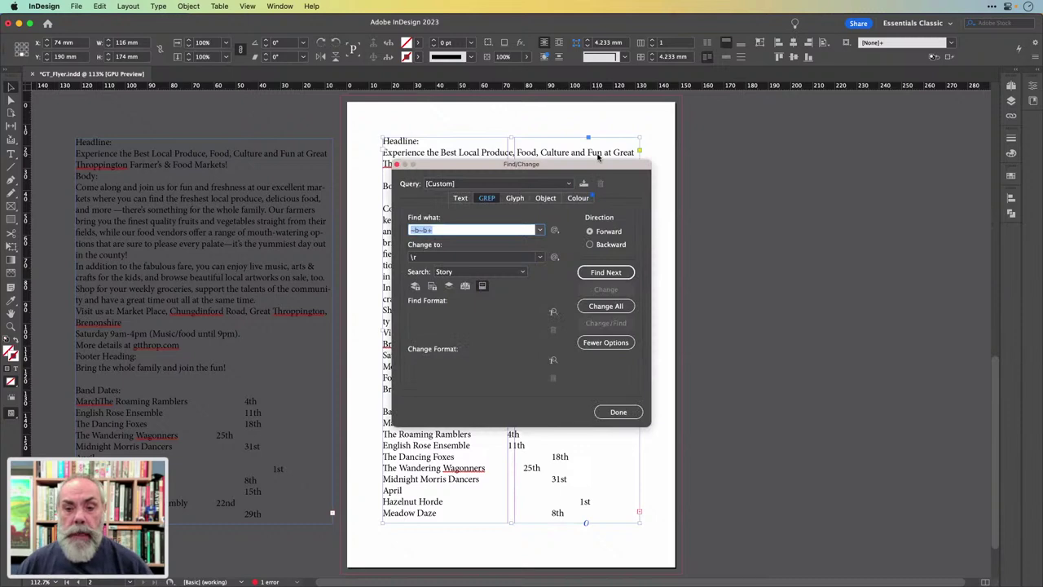
left_click_drag(583, 167, 726, 116)
left_click(712, 133)
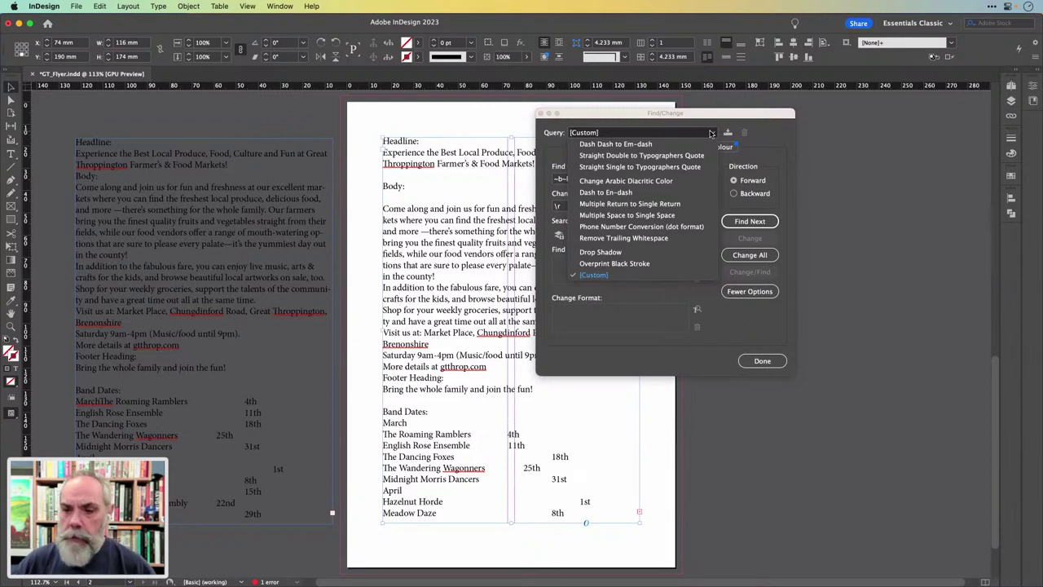
left_click(641, 205)
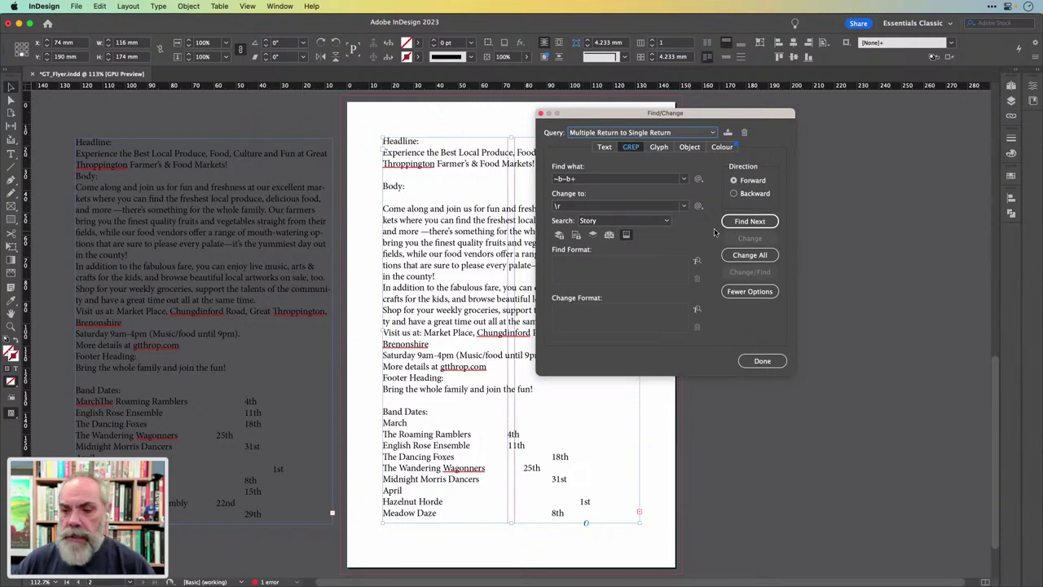
left_click(750, 255)
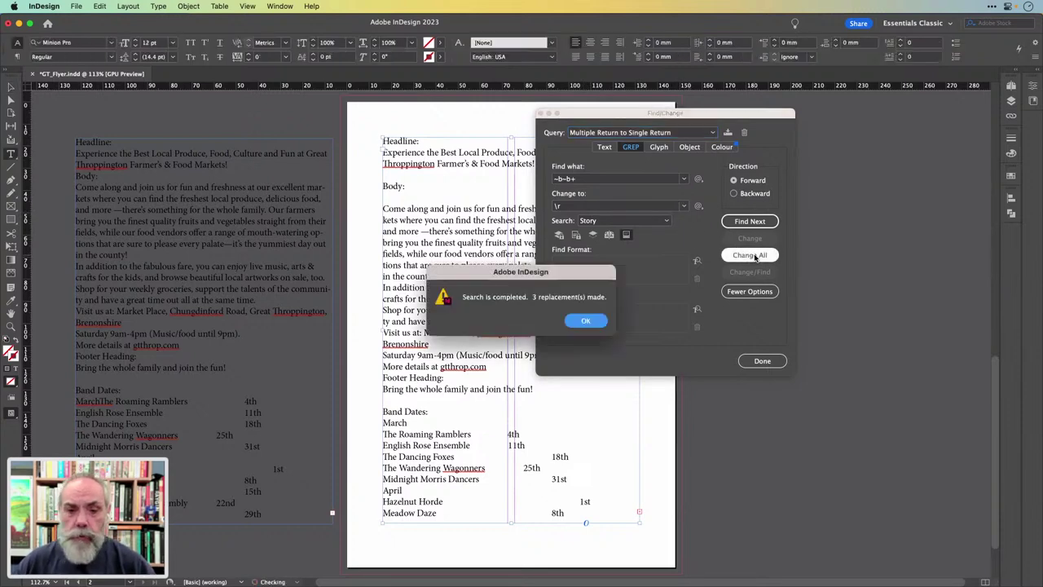
left_click(587, 321)
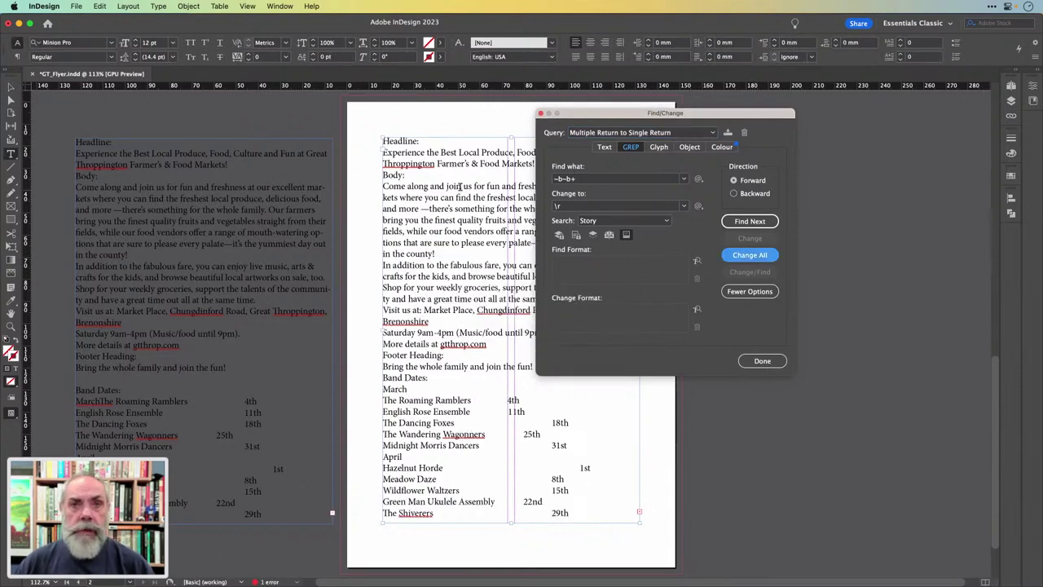
Run 'Multiple Space to Single Space' with Change All, then close Find/Change
left_click(710, 133)
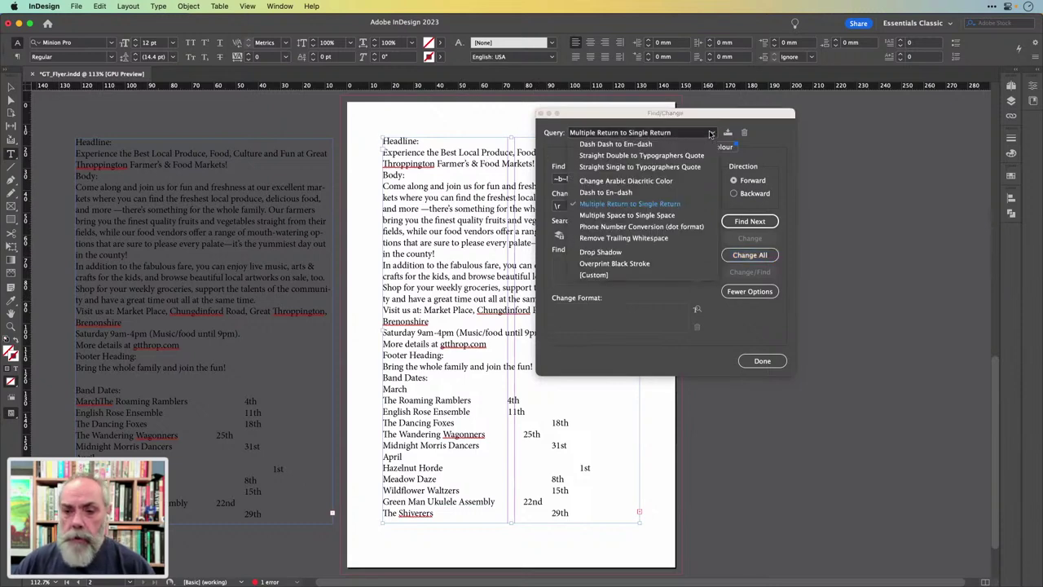
left_click(683, 216)
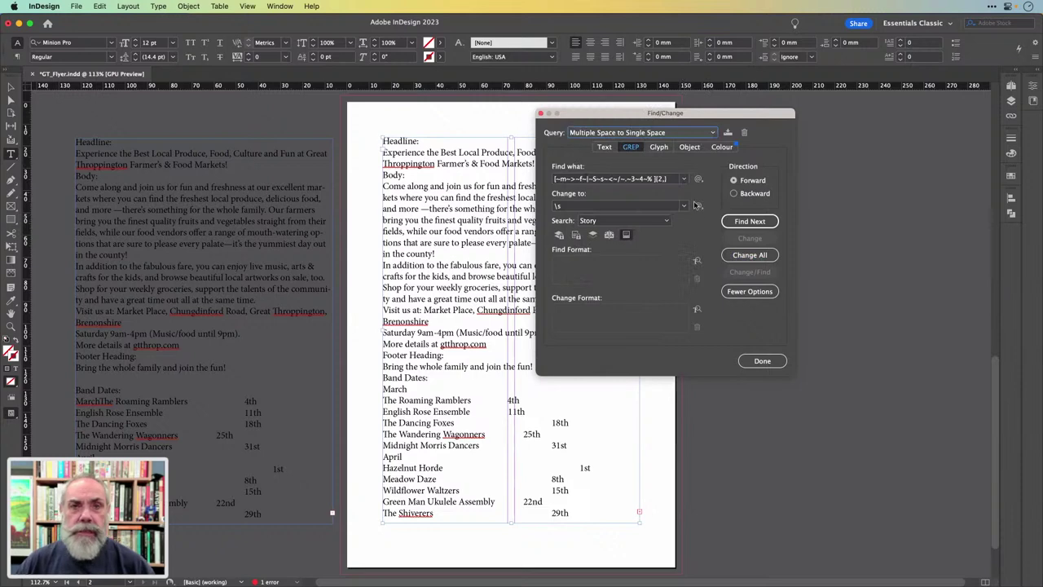
left_click(762, 255)
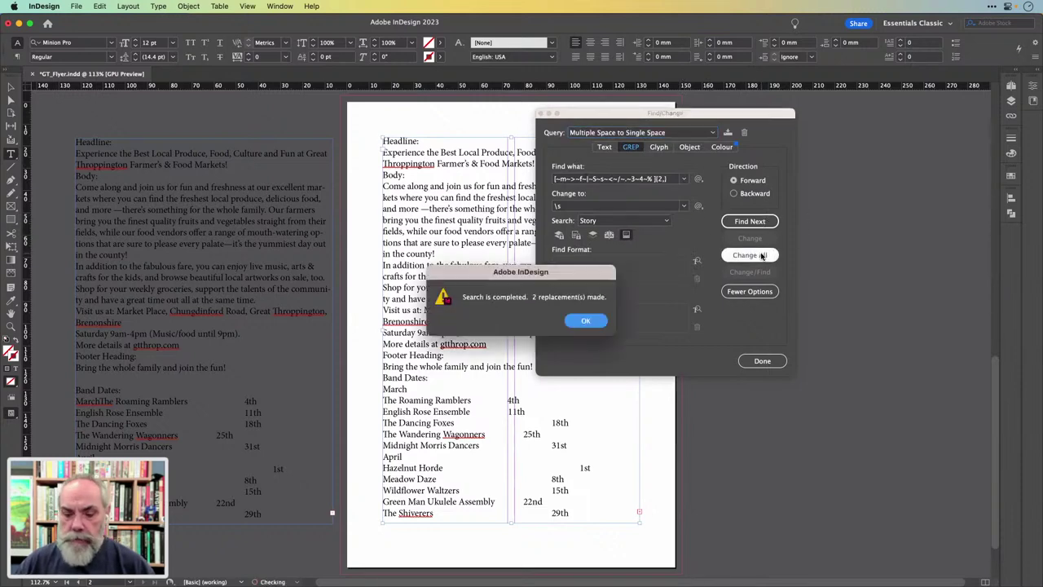
left_click(588, 320)
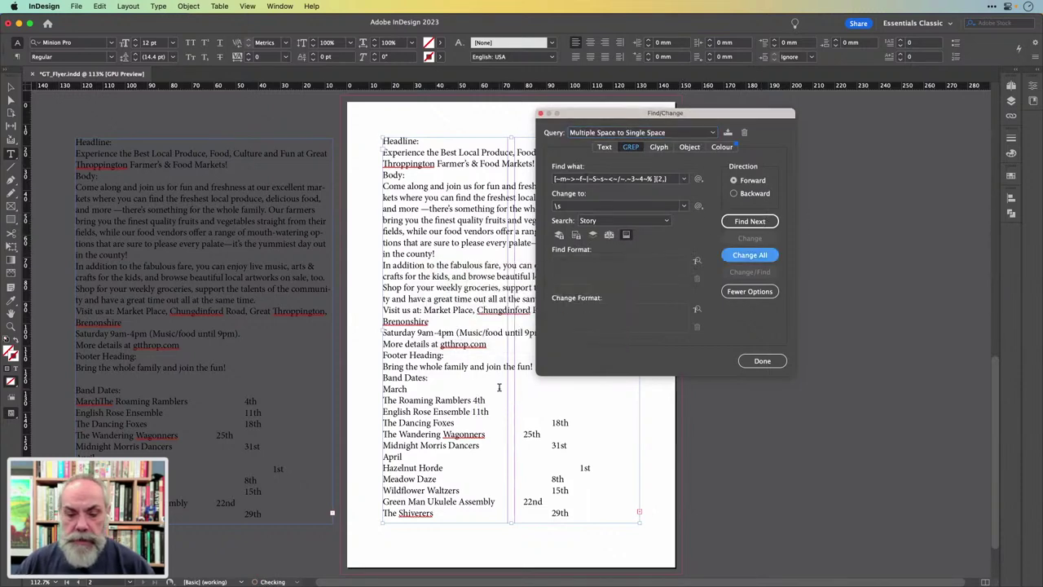
left_click(751, 361)
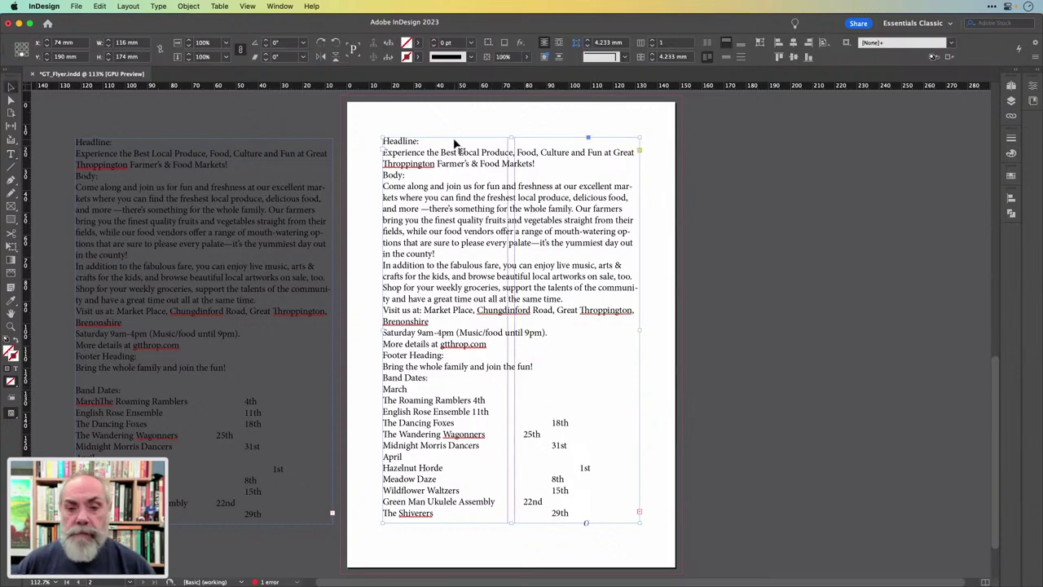
Swap the page frame for the pasteboard frame and delete the 'Headline:' label line
key("BackSpace")
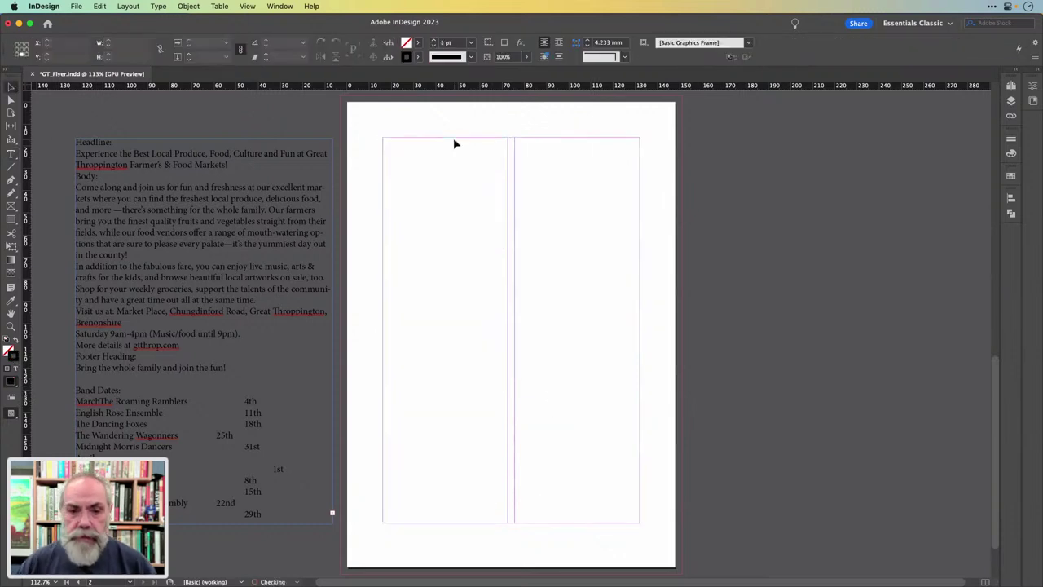
left_click_drag(281, 150, 585, 162)
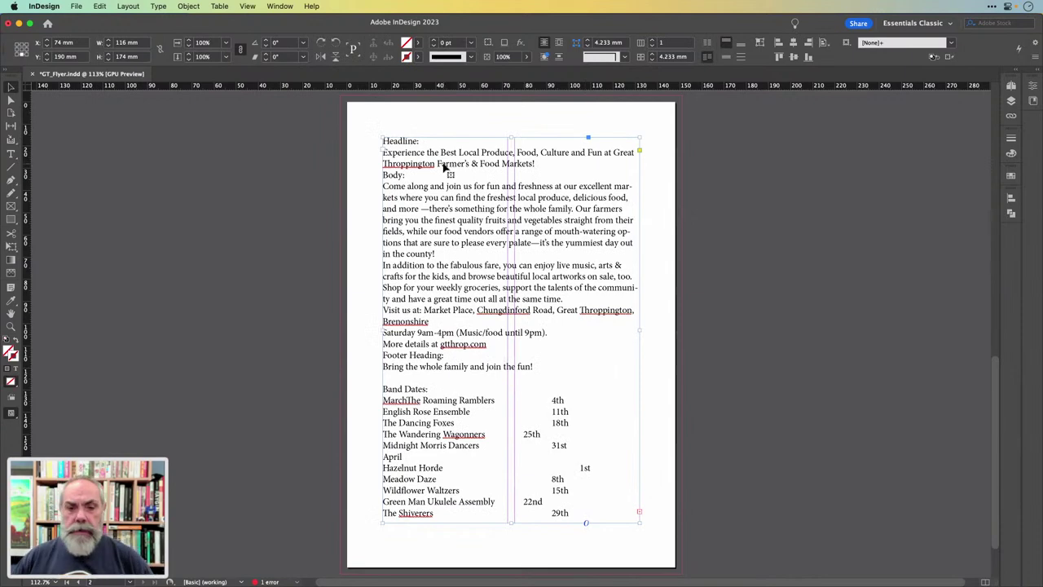
double_click(416, 142)
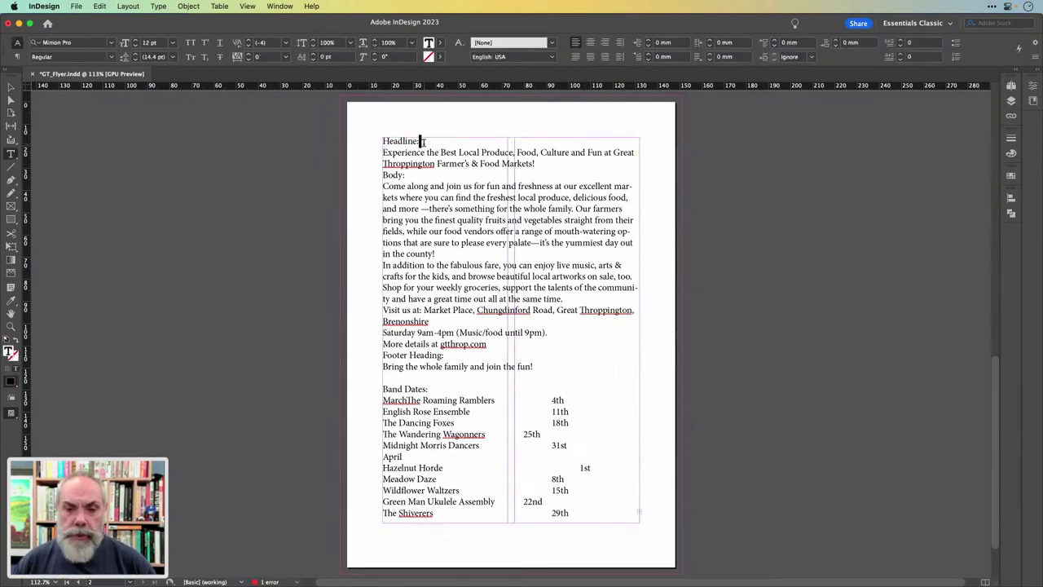
left_click_drag(422, 140, 354, 140)
key("BackSpace")
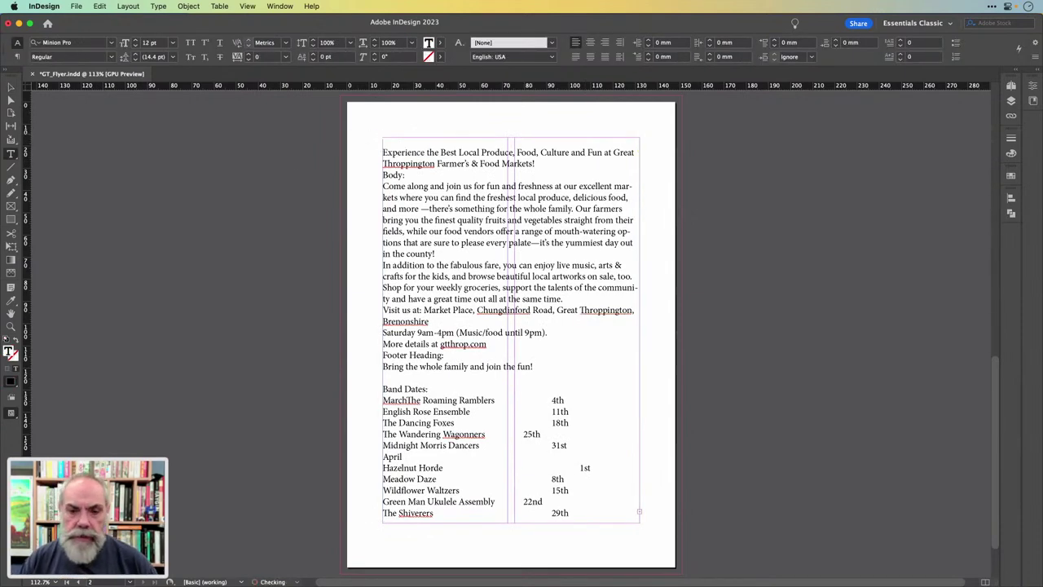
key("Delete")
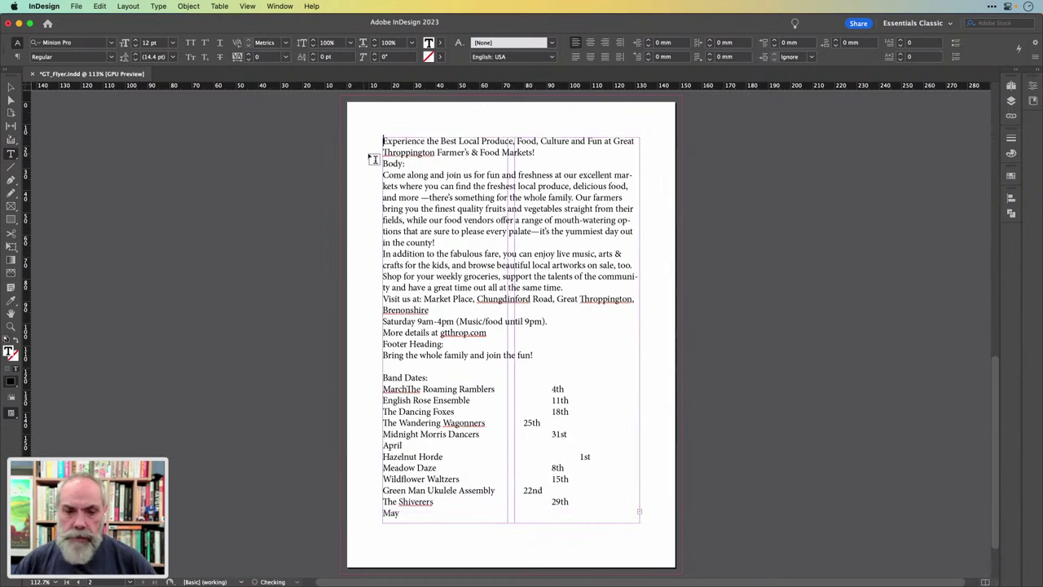
Delete the 'Body:' label, leaving one blank line under the headline, and select the headline
left_click_drag(409, 161, 372, 168)
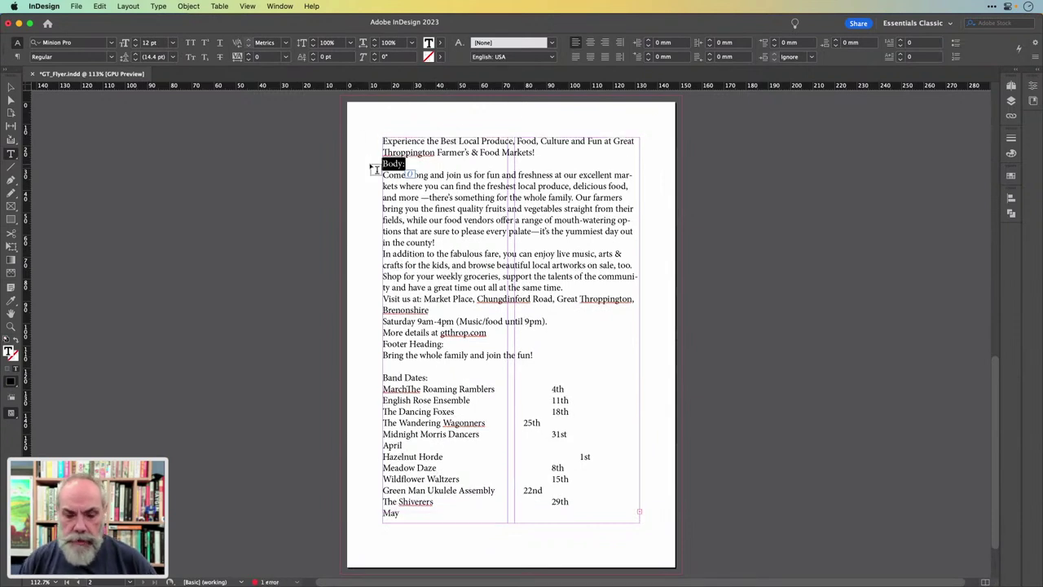
key("Return")
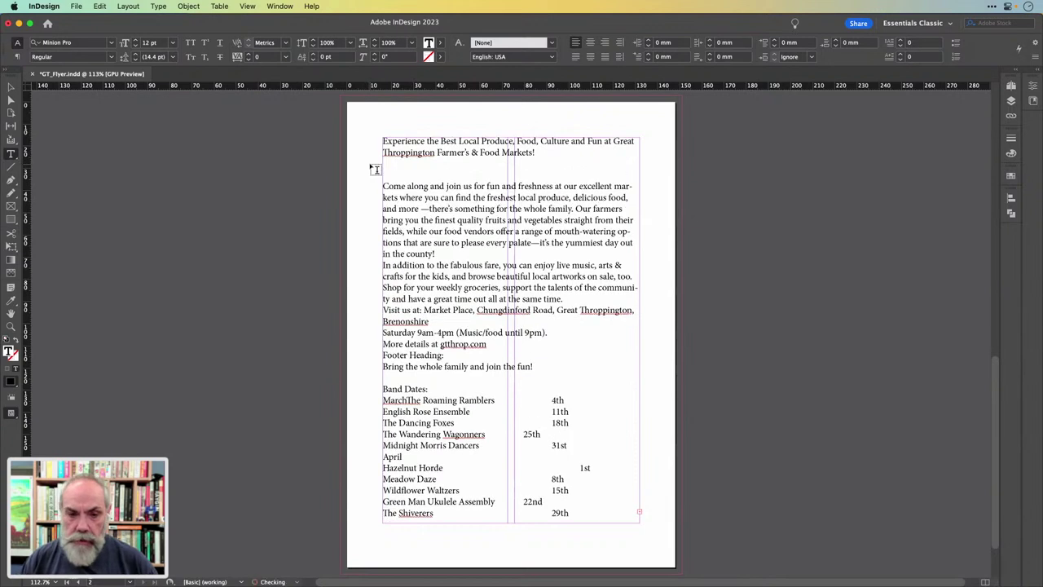
left_click(388, 163)
key("super+shift+Up")
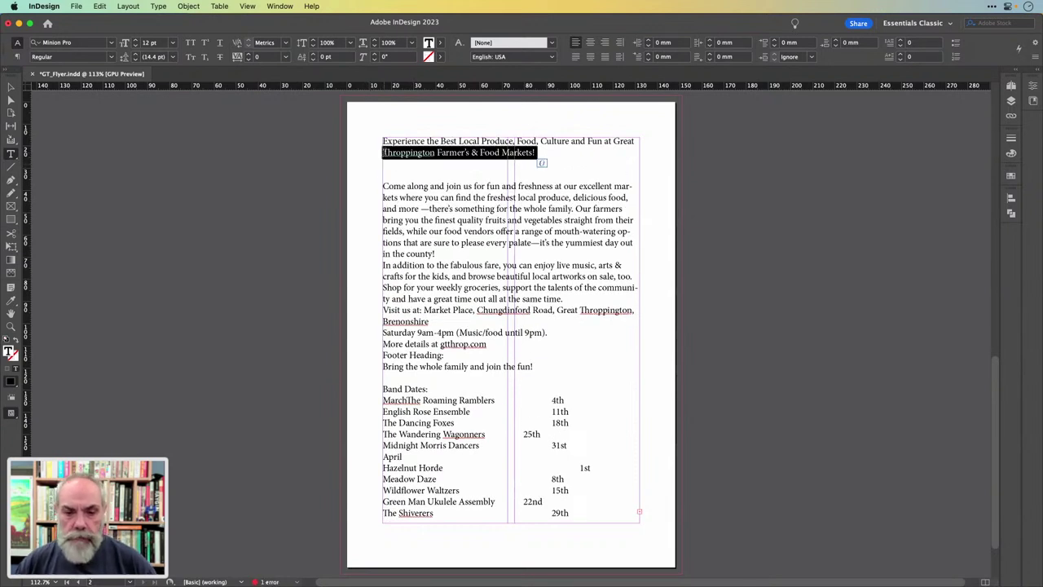
left_click(388, 168)
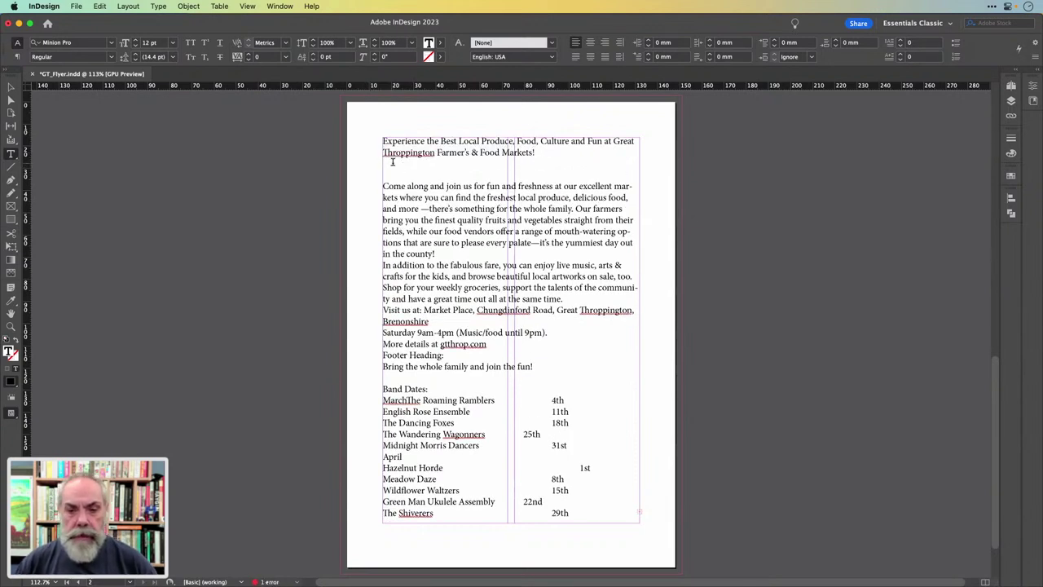
key("BackSpace")
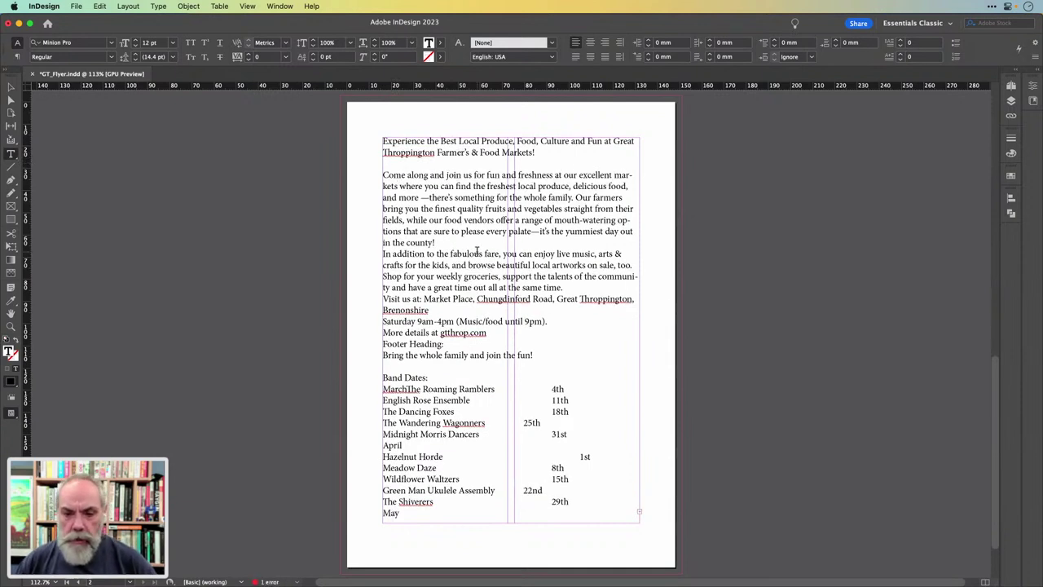
left_click(568, 287)
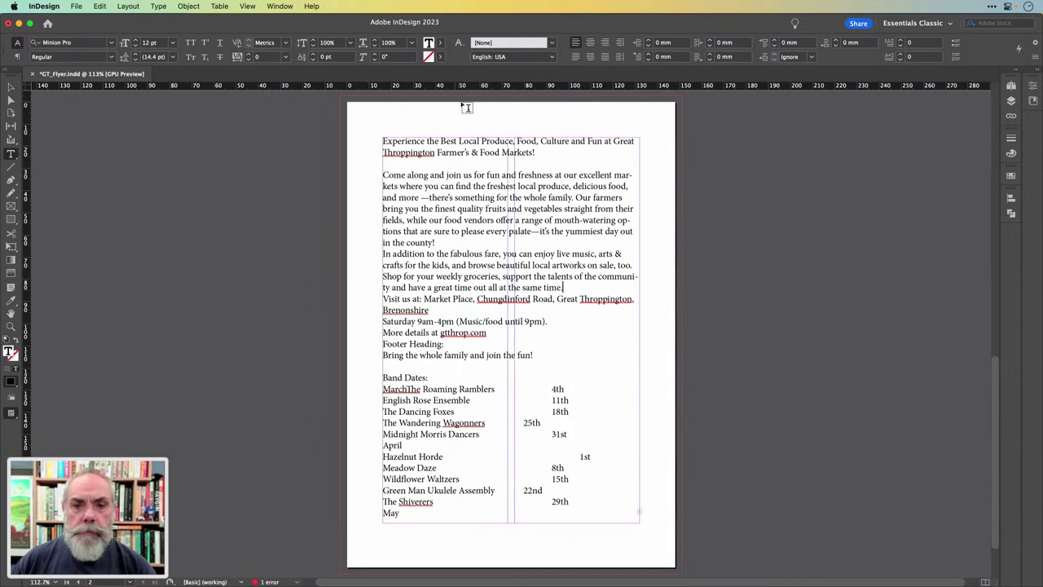
left_click(536, 153)
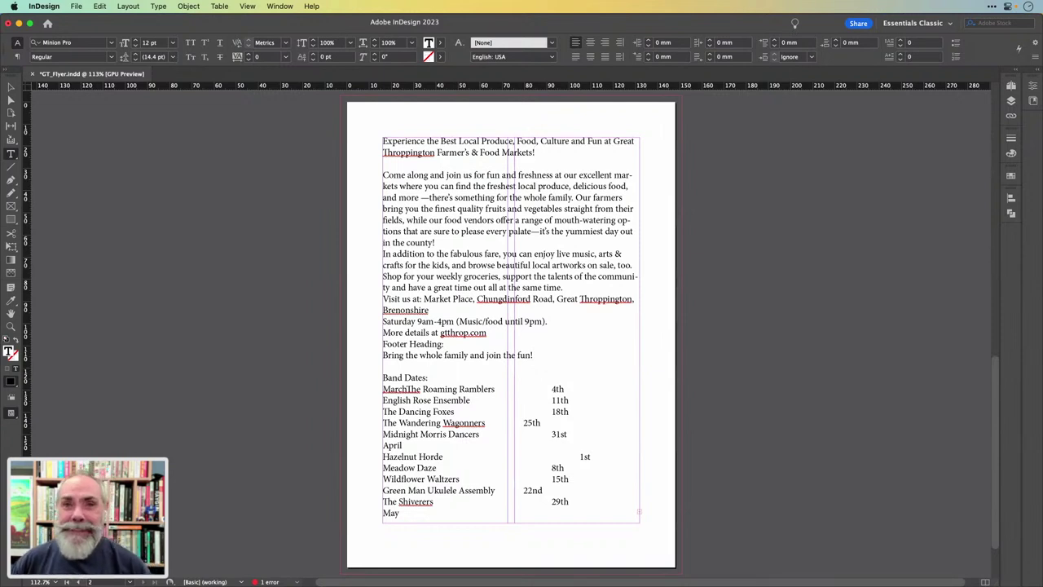
left_click(515, 329)
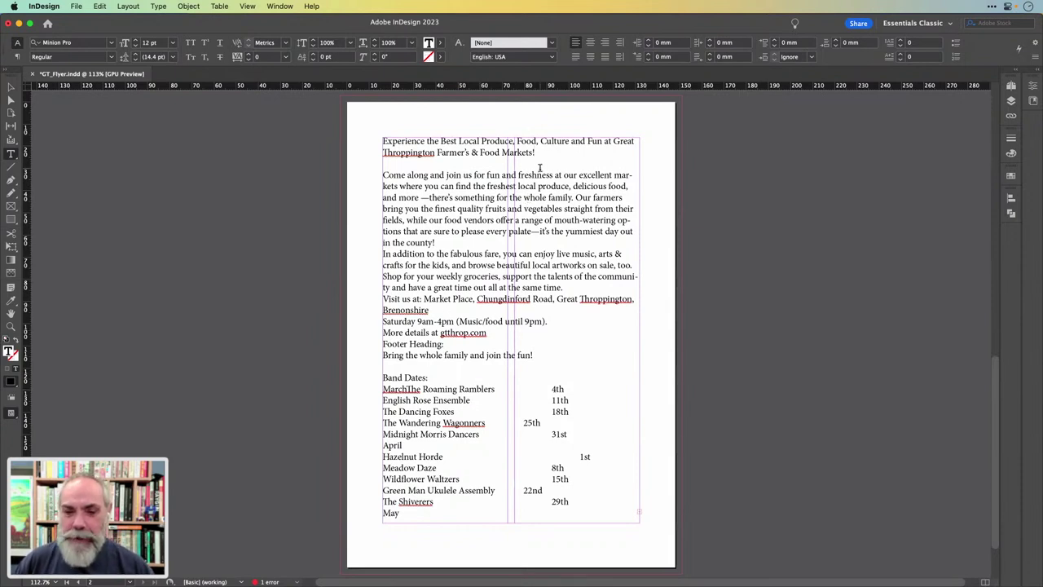
left_click_drag(535, 152, 396, 132)
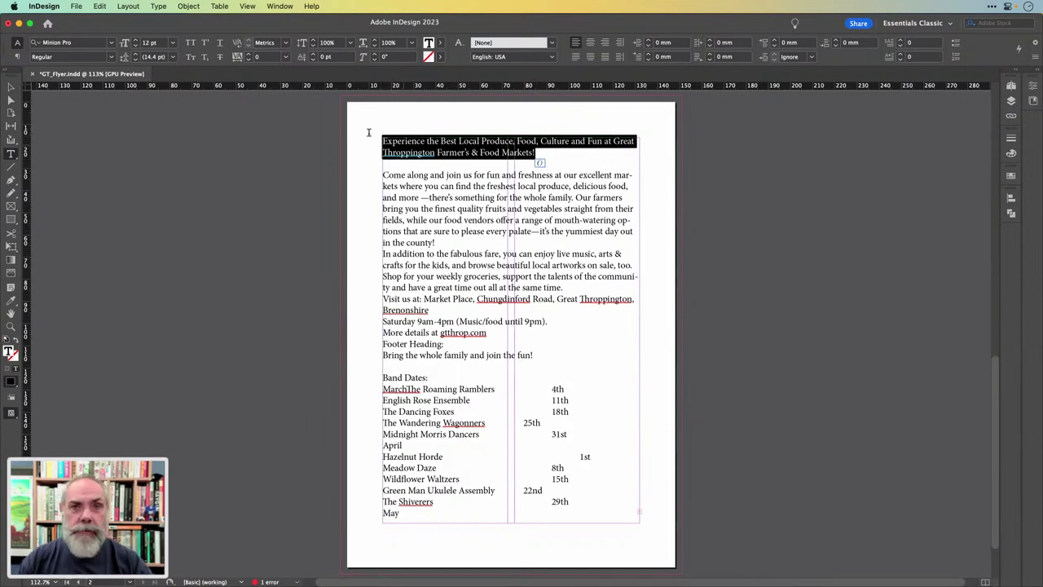
Confirm in TextEdit's GT Info notes that the headline font is FatFrank Heavy
key("super+Tab")
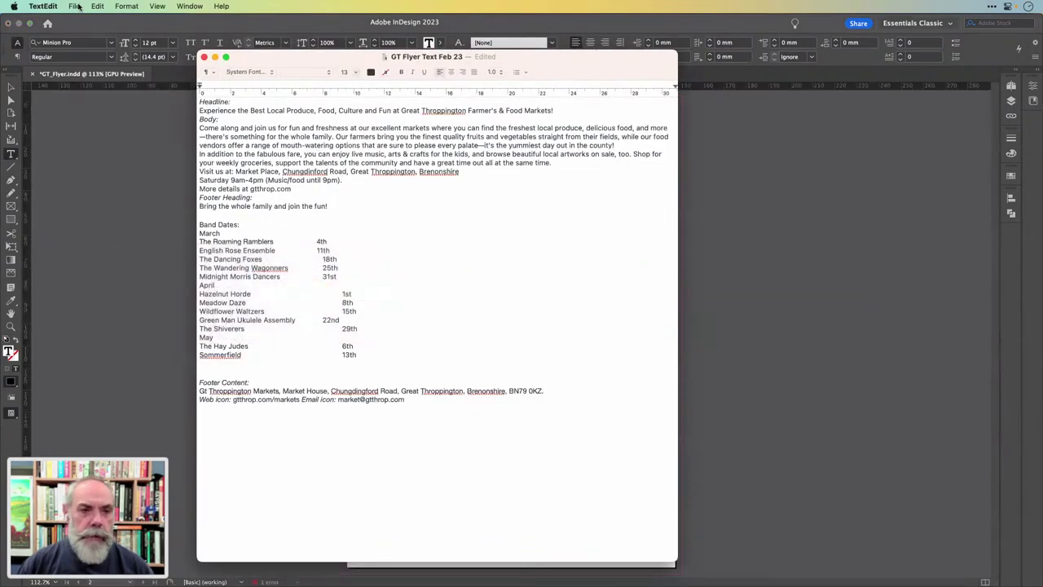
left_click(78, 7)
mouse_move(140, 46)
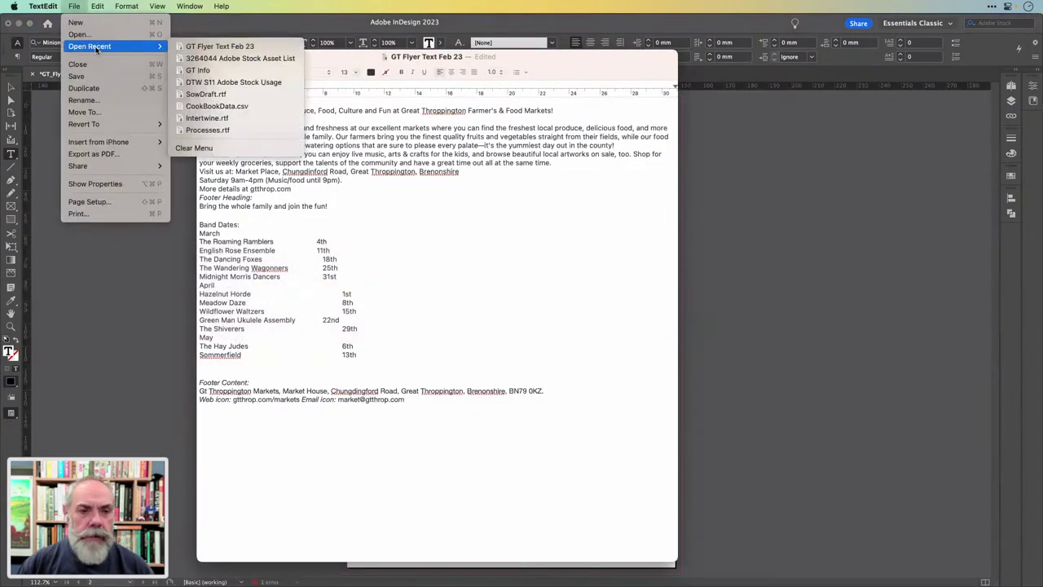
left_click(242, 72)
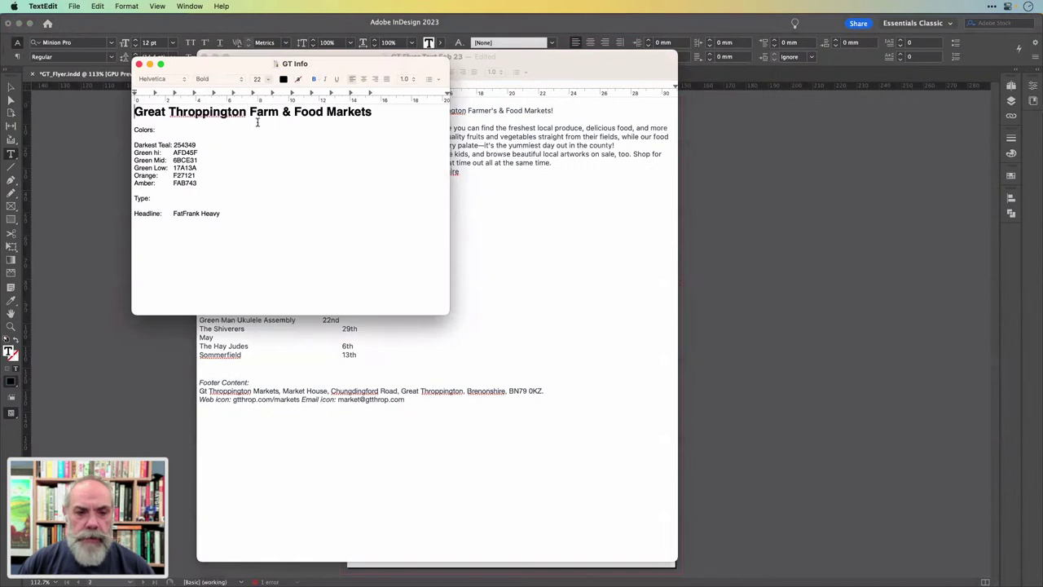
left_click_drag(226, 213, 173, 211)
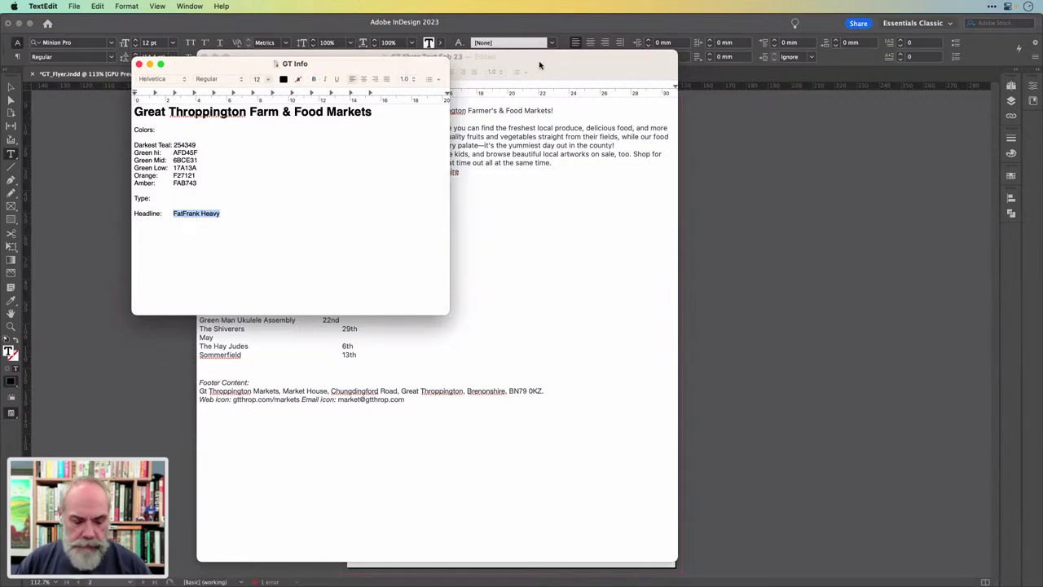
key("super+Tab")
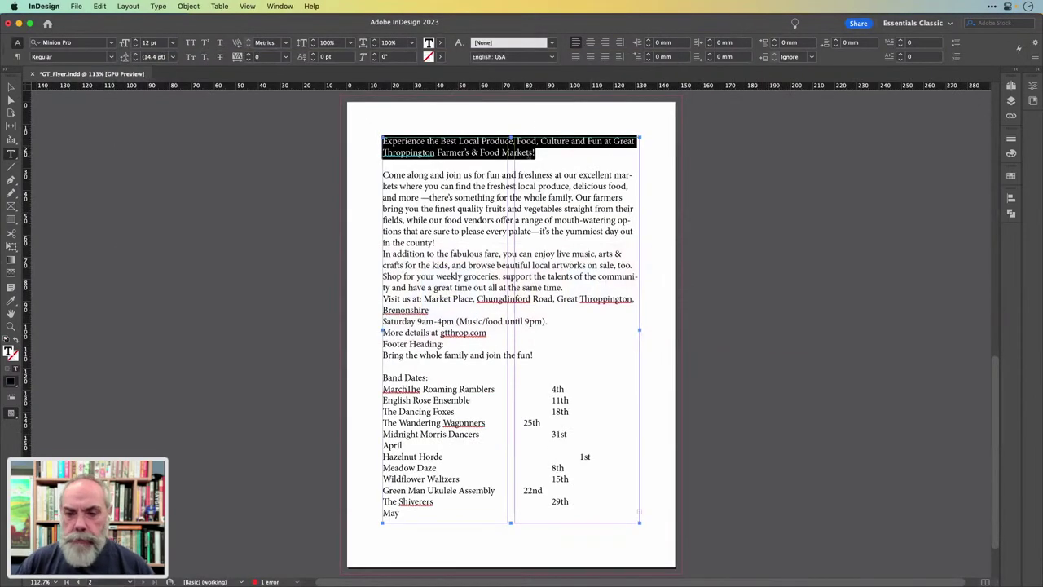
Reselect the headline and apply the FatFrank Heavy font
left_click(533, 155)
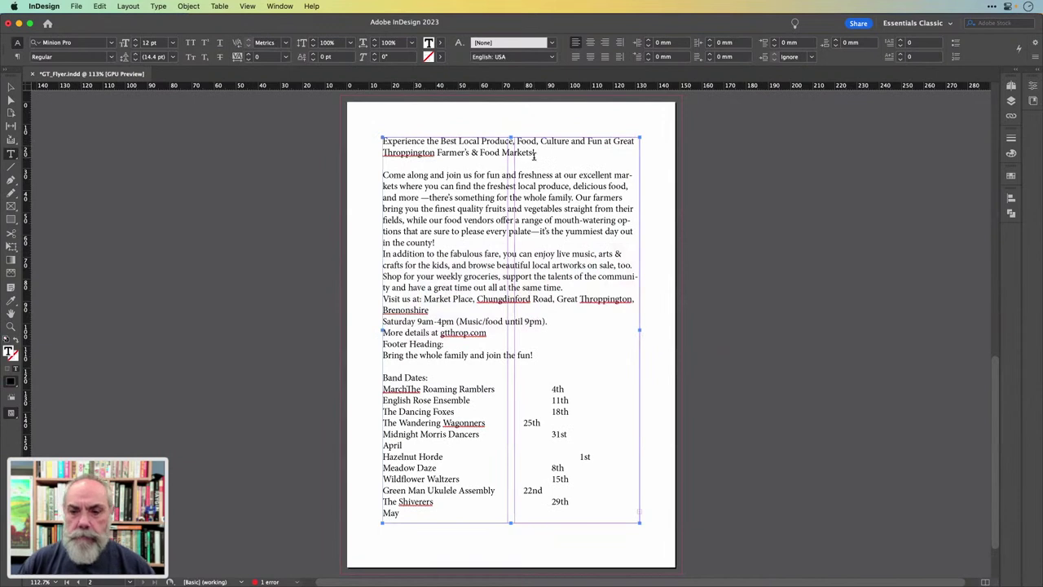
left_click_drag(534, 155, 375, 133)
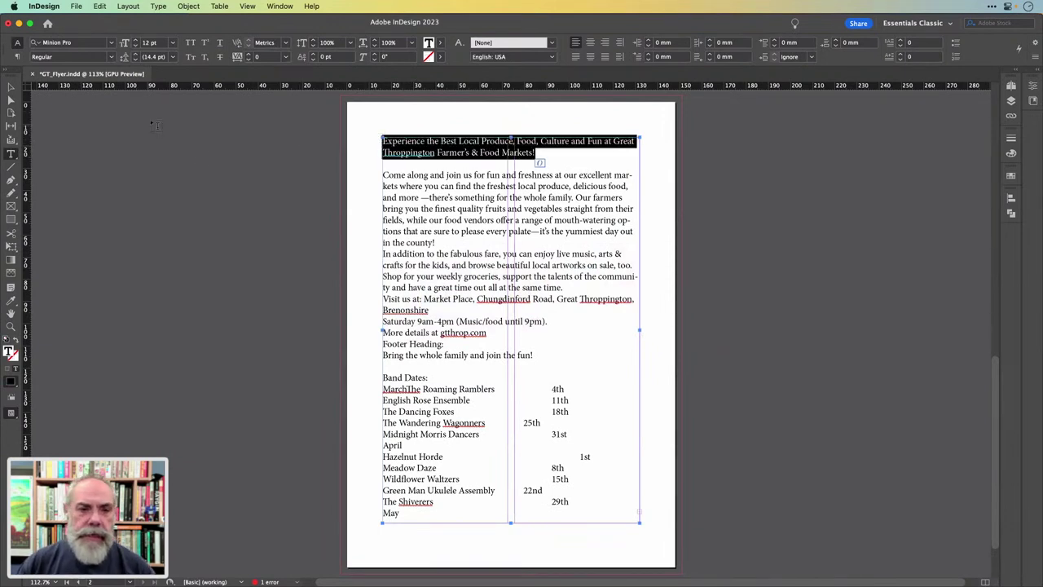
left_click(79, 45)
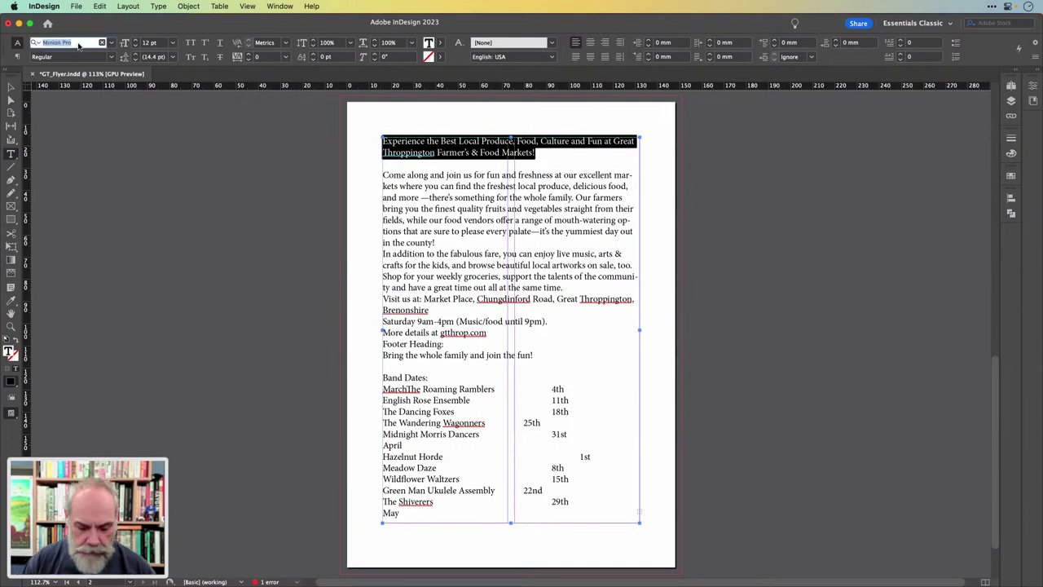
type("fat")
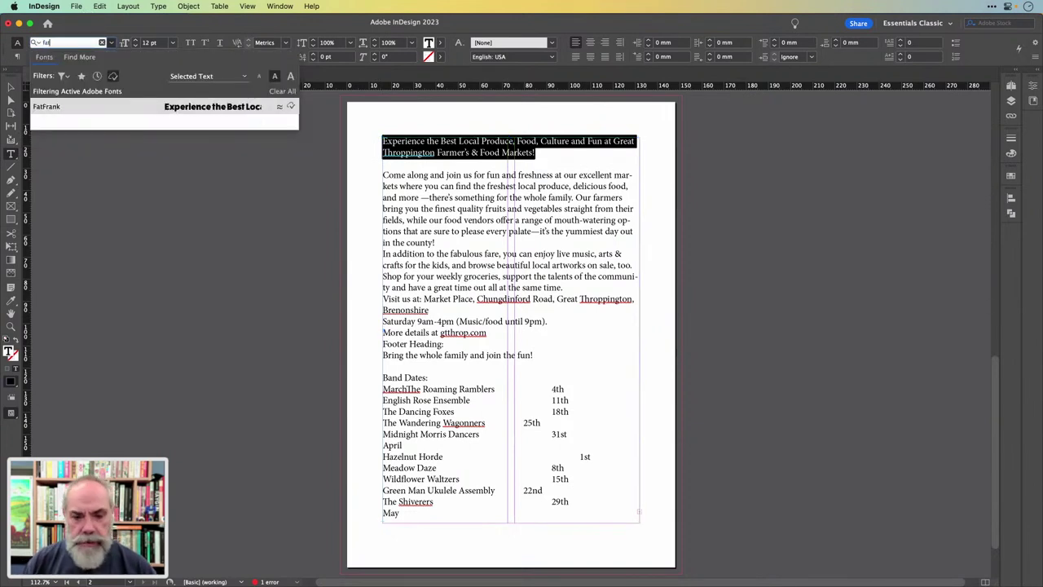
key("Return")
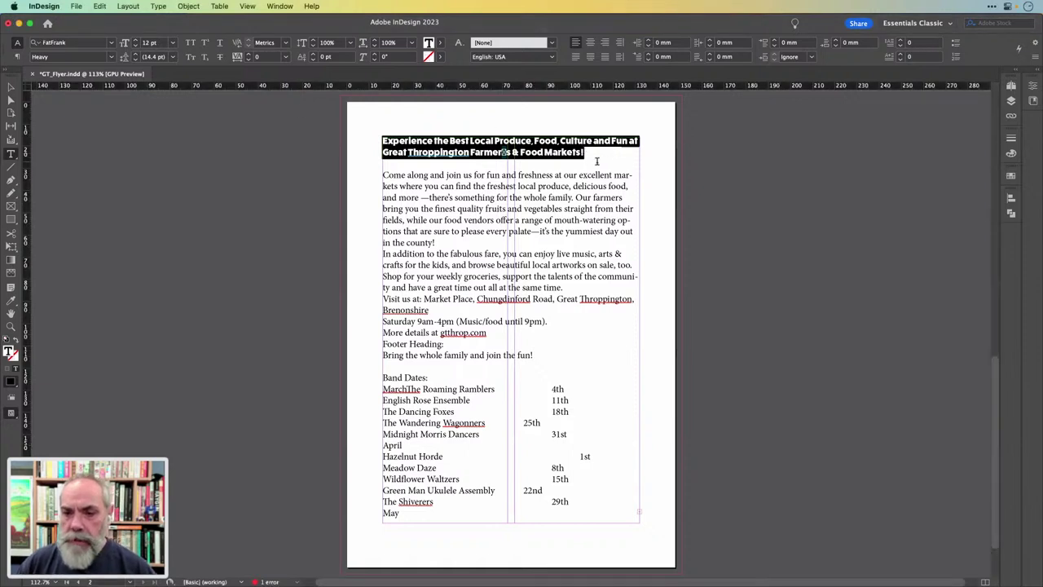
Enlarge the whole headline paragraph to 13 pt, then reselect the headline text
left_click(546, 157)
key("super+shift+Up")
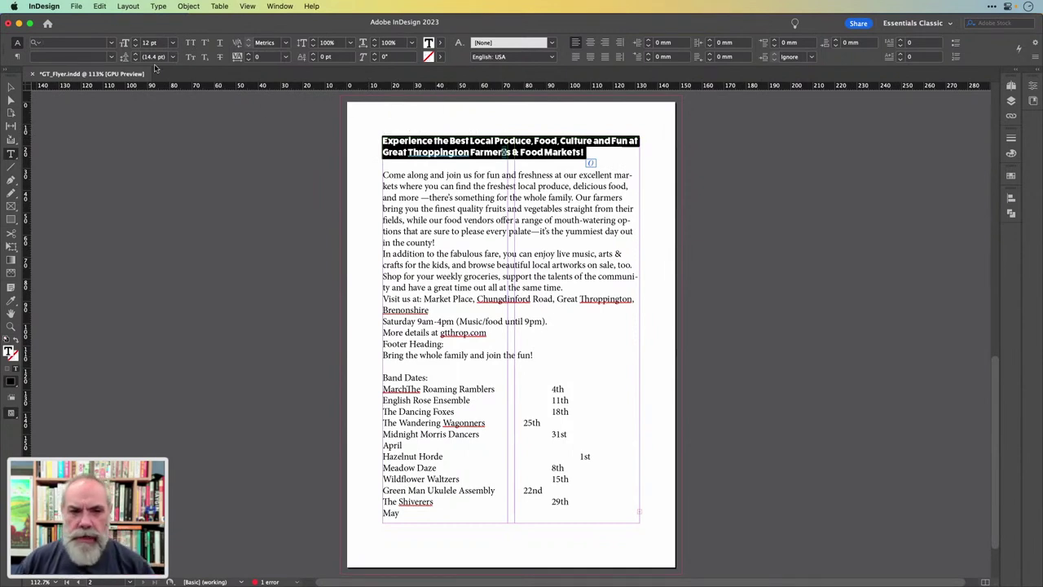
left_click(135, 40)
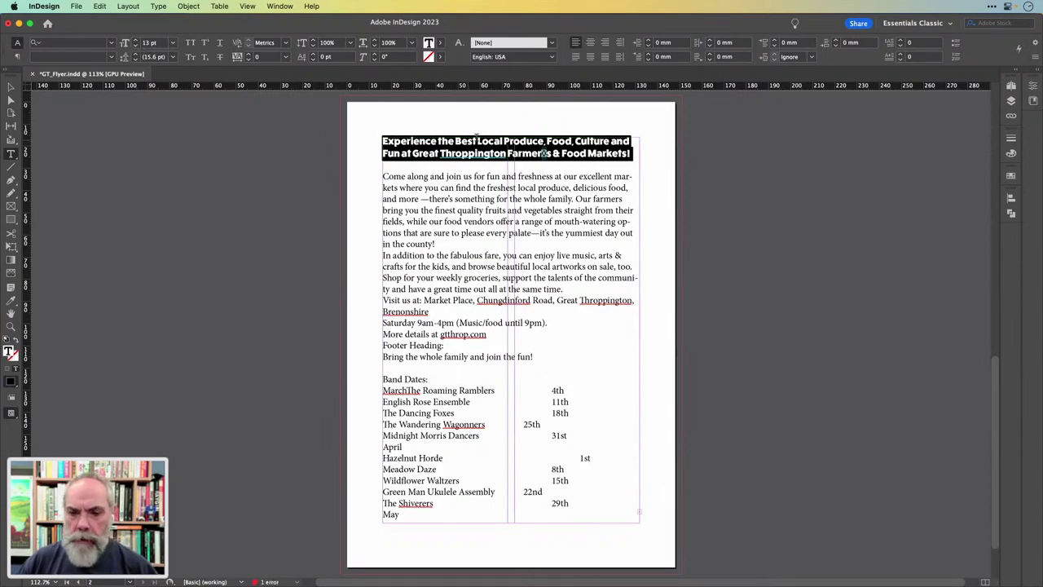
scroll(500, 141, "up", 5)
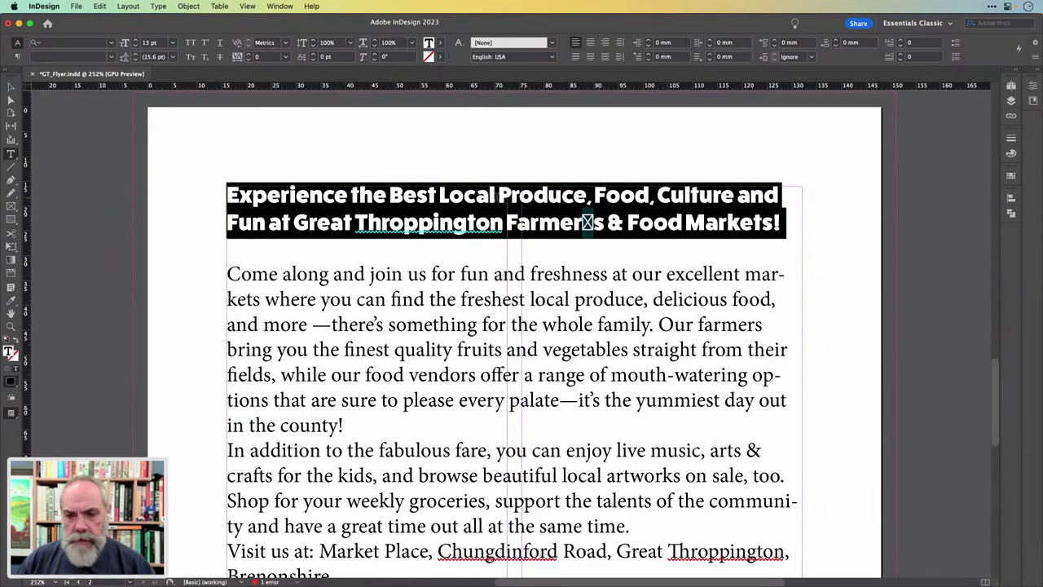
left_click(496, 195)
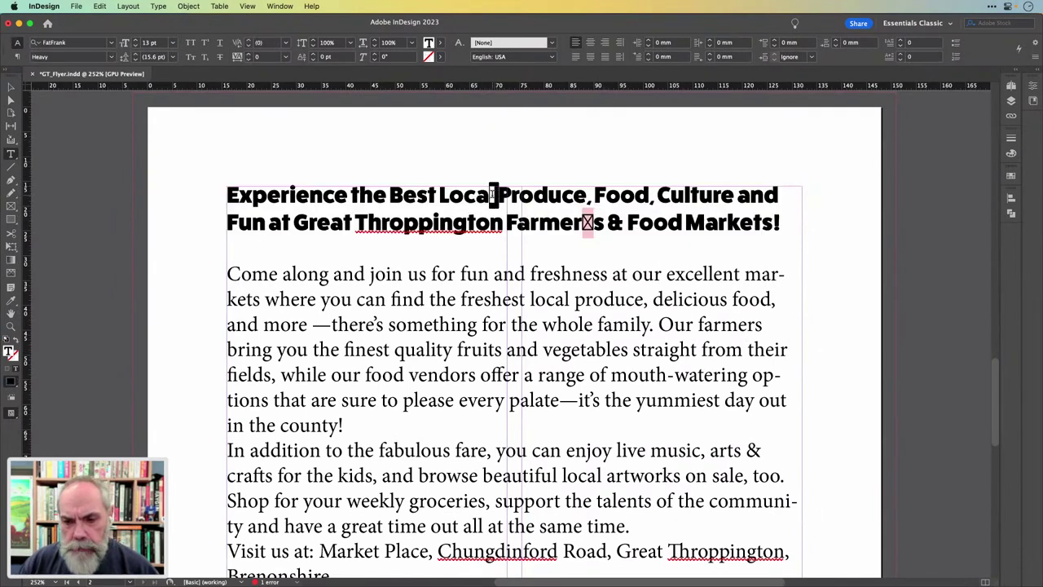
left_click_drag(495, 195, 500, 195)
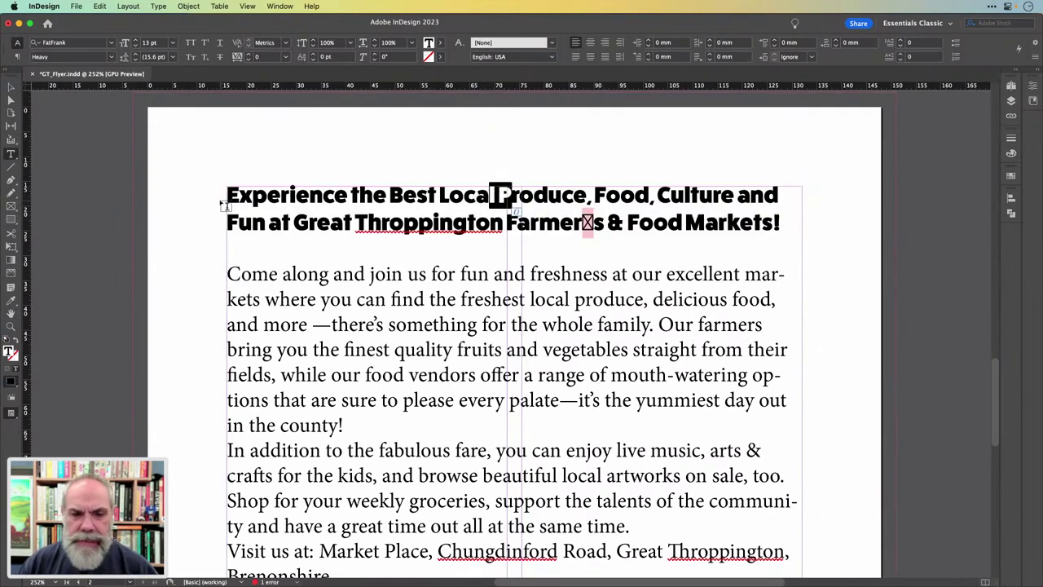
left_click_drag(226, 194, 792, 236)
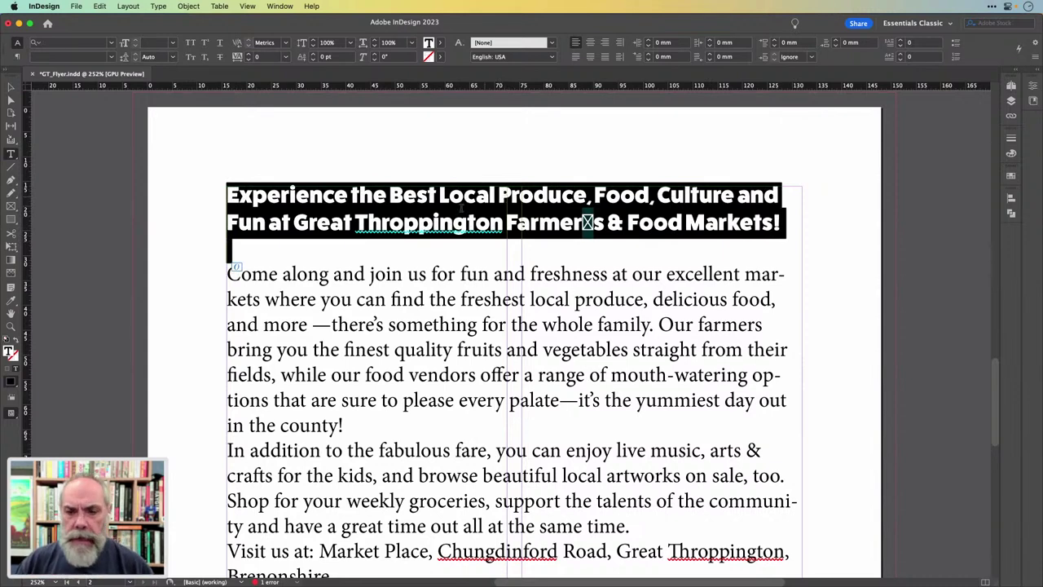
Stretch the headline to 110% horizontal scale and replace the missing glyph in Farmer's with an apostrophe
left_click(412, 42)
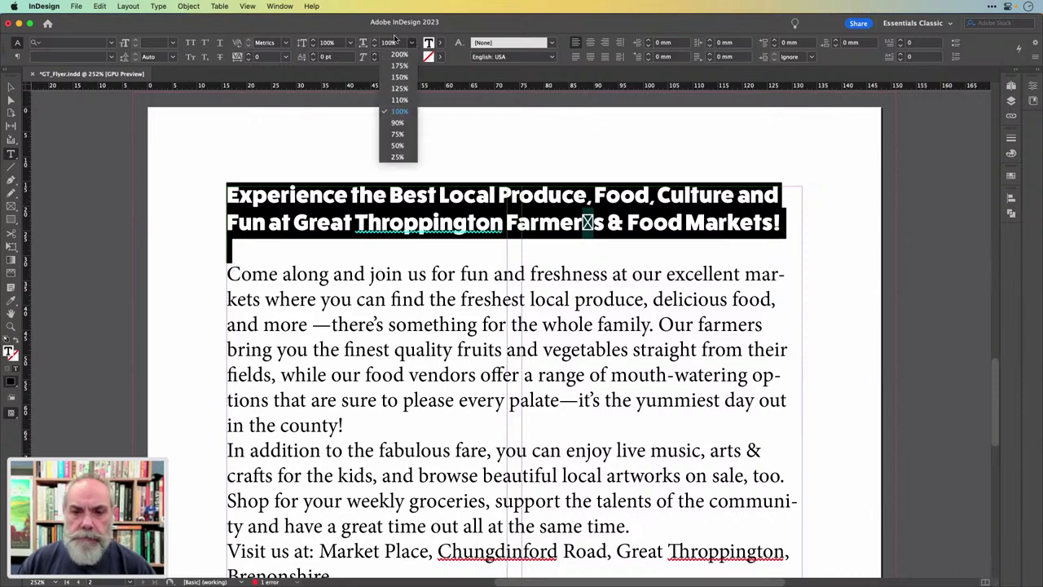
left_click(399, 100)
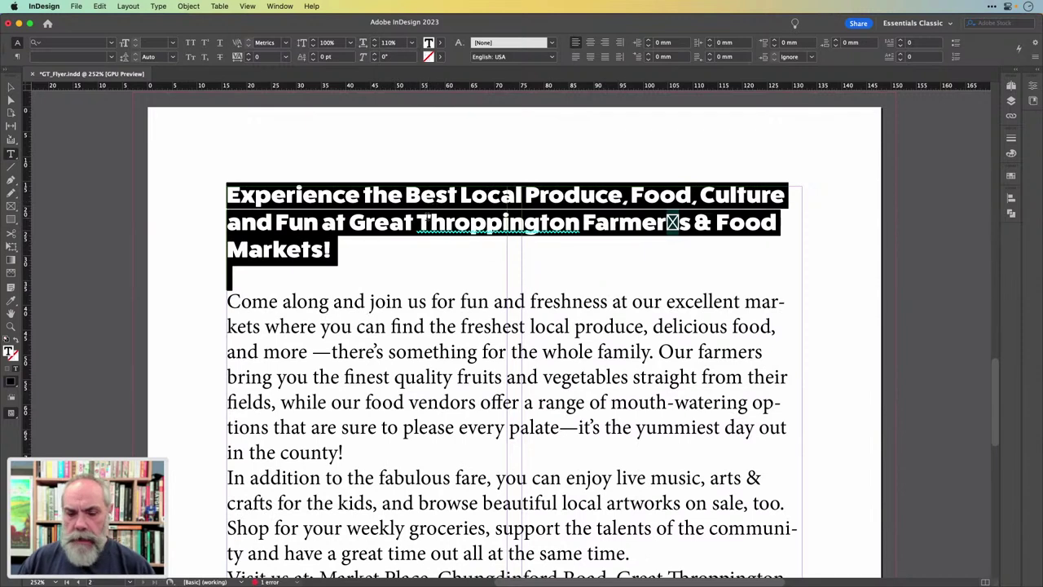
left_click(674, 225)
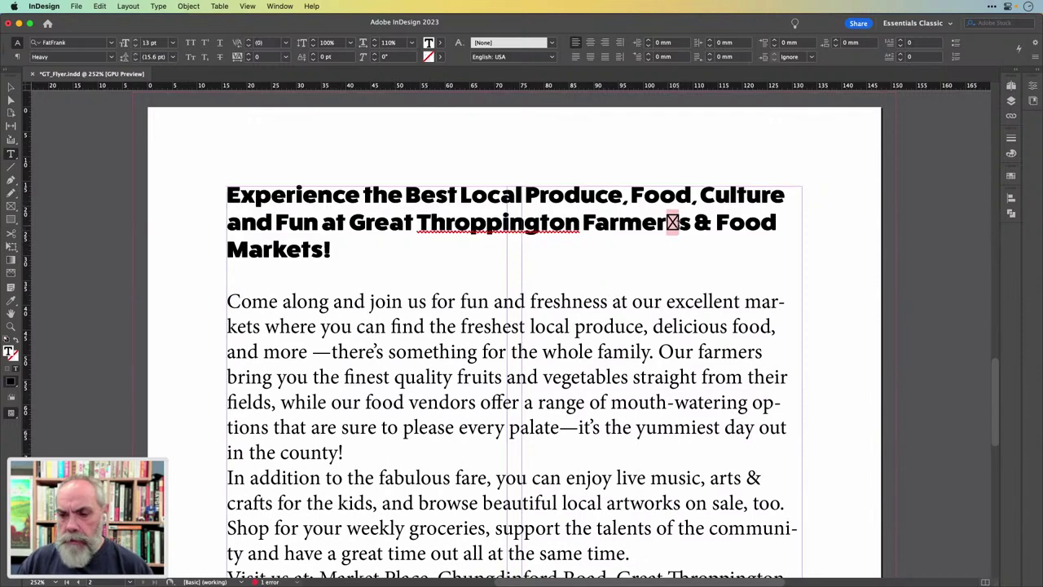
left_click_drag(666, 224, 679, 224)
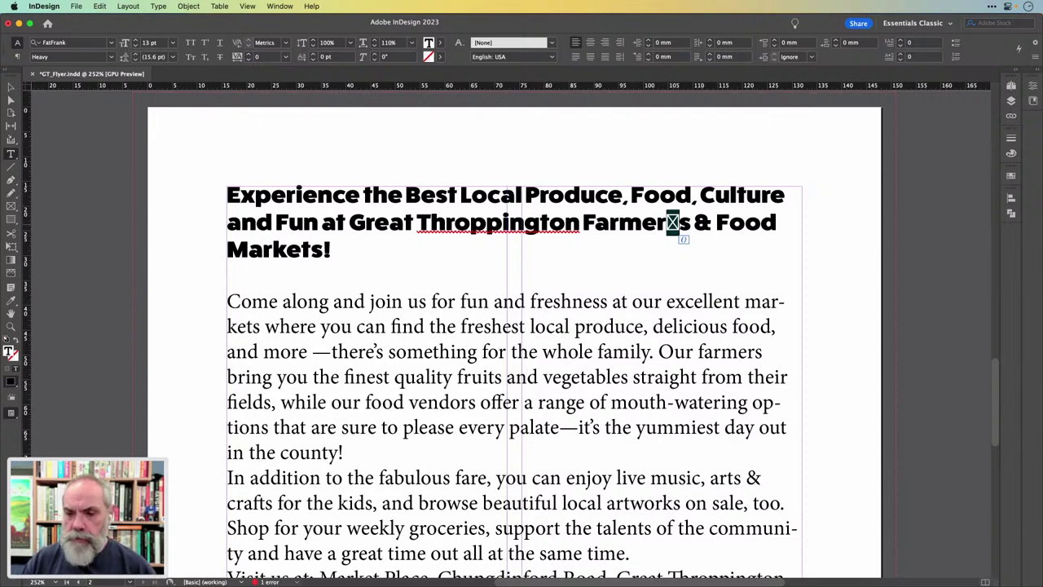
type("'")
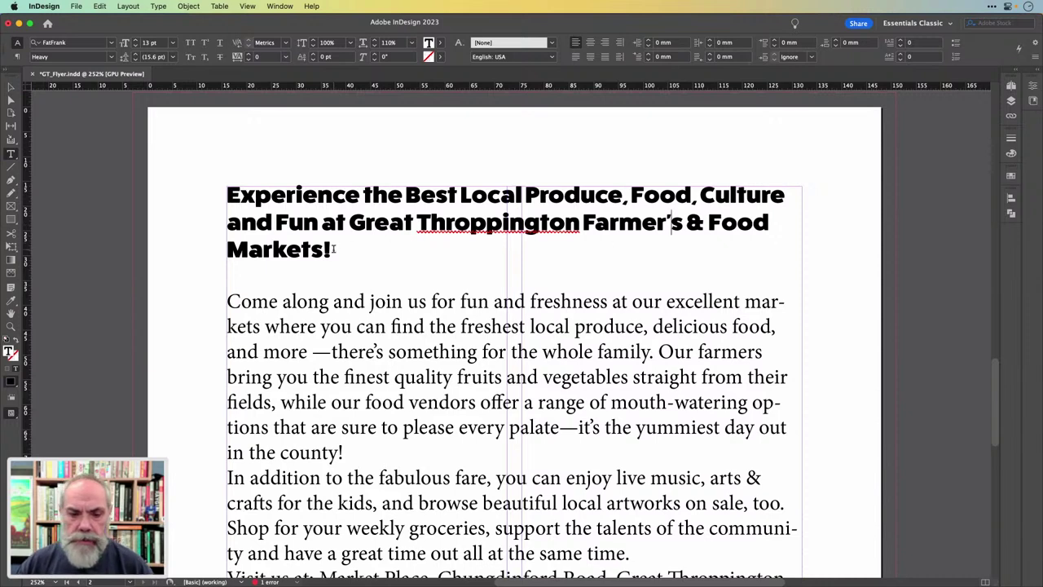
Narrow the whole three-line headline's horizontal scale to 105%
left_click_drag(333, 248, 221, 196)
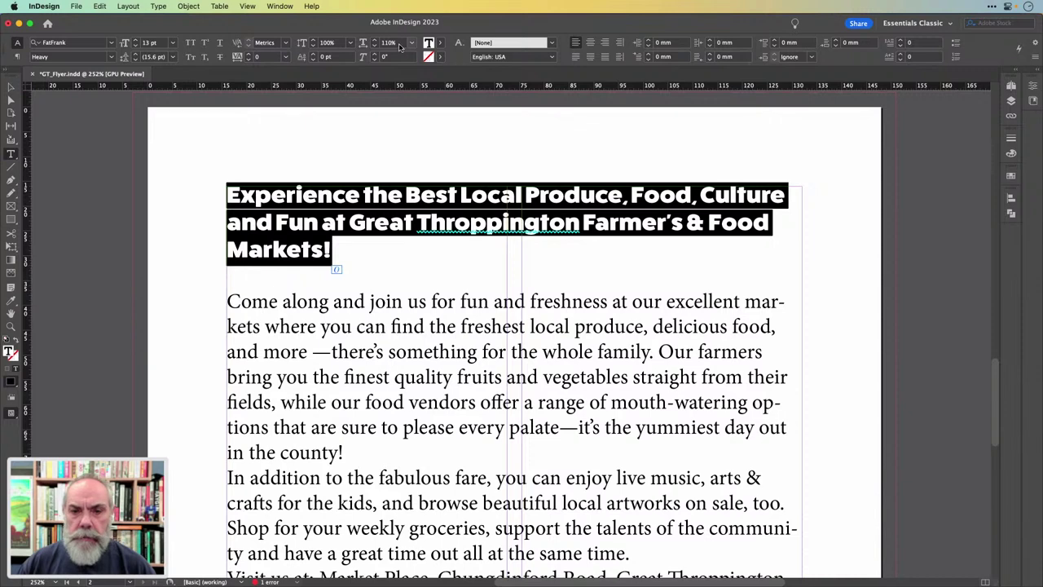
left_click(399, 45)
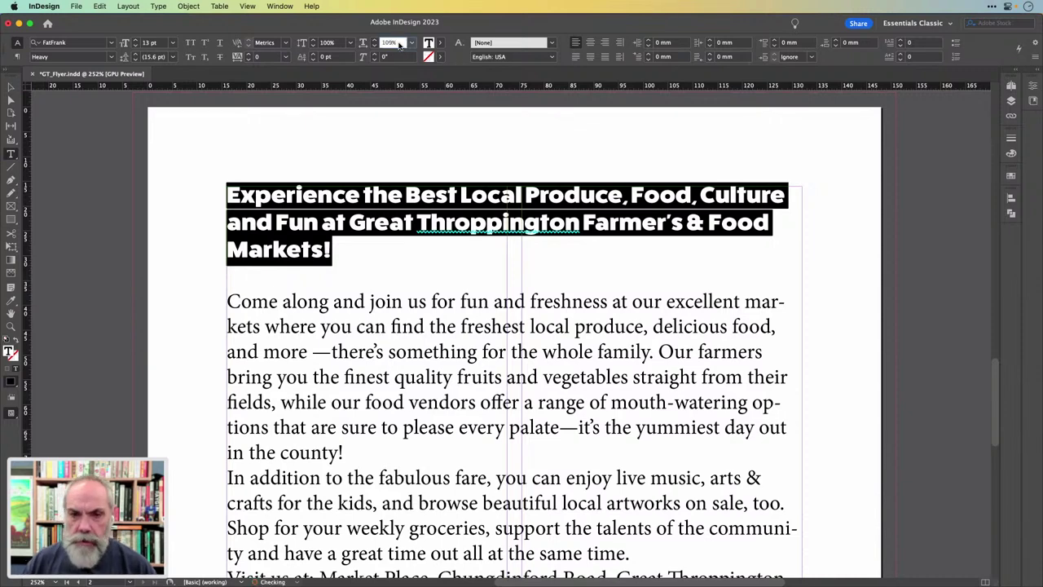
key("Down")
key("Down")
key("Down")
key("Down")
key("Down")
key("Down")
key("Down")
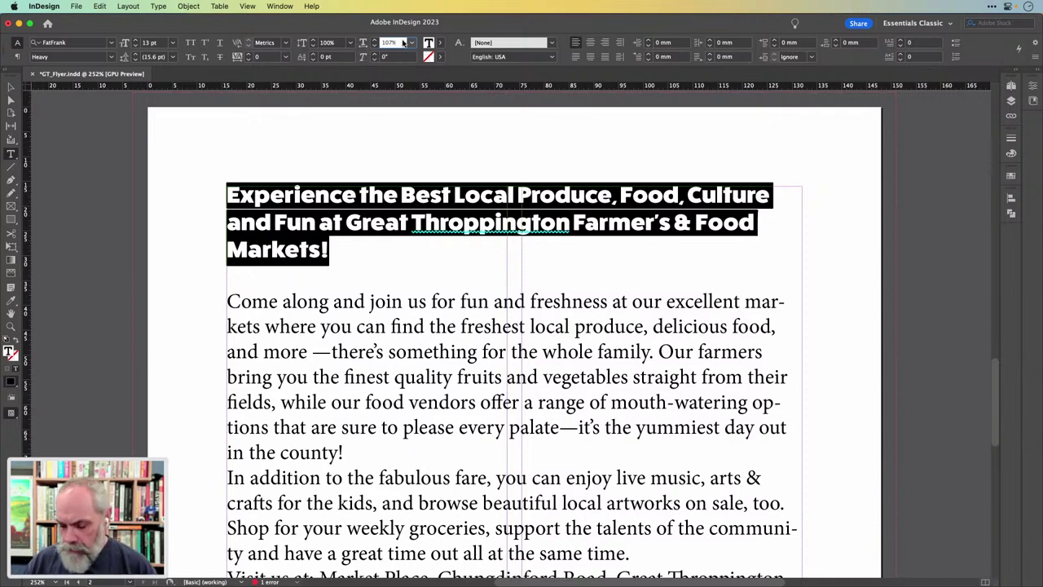
key("Down")
key("Down")
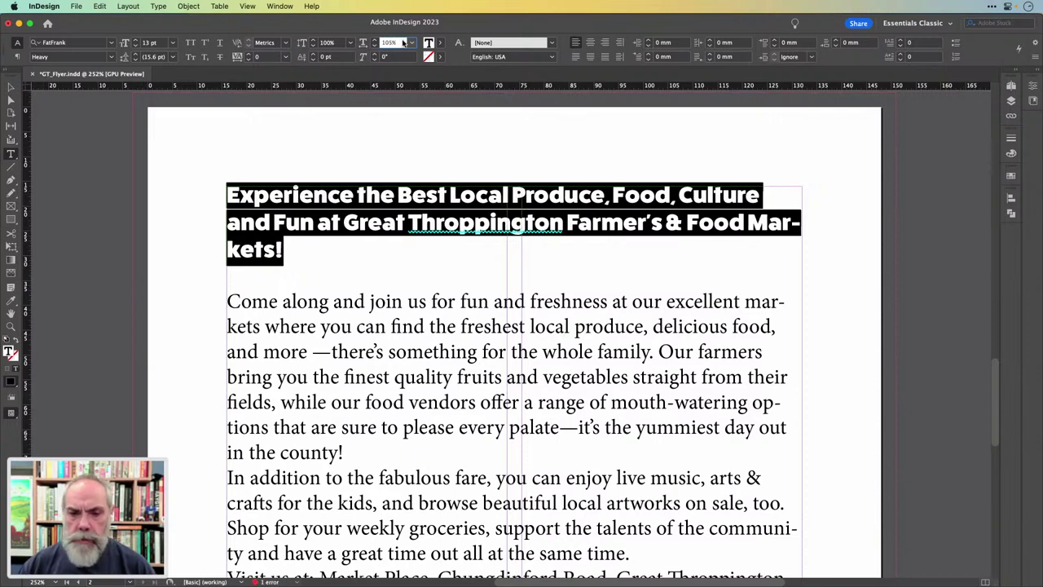
Replace 'and' in the headline with '&' and reselect the headline text
double_click(250, 222)
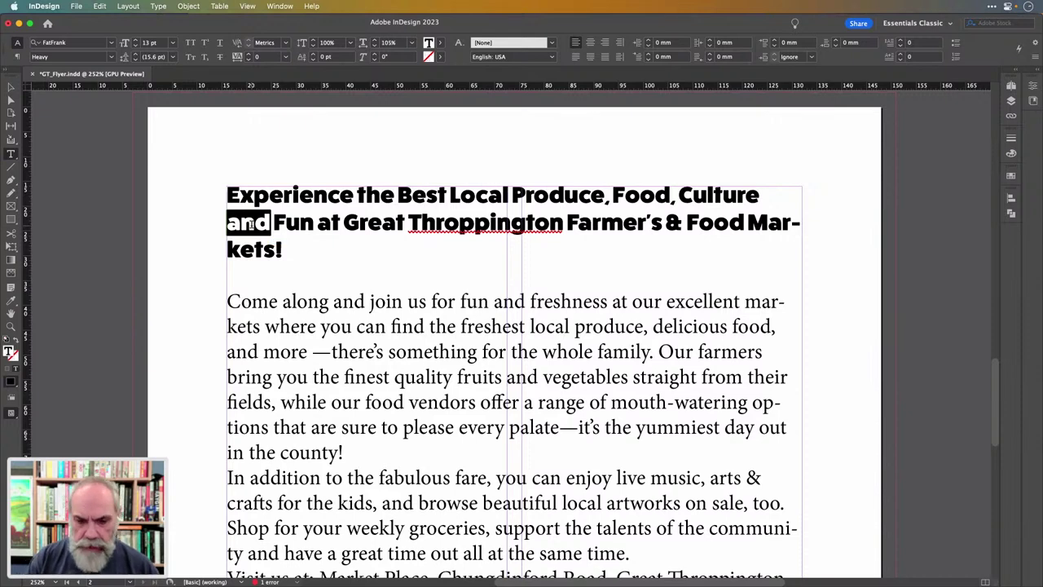
type("&")
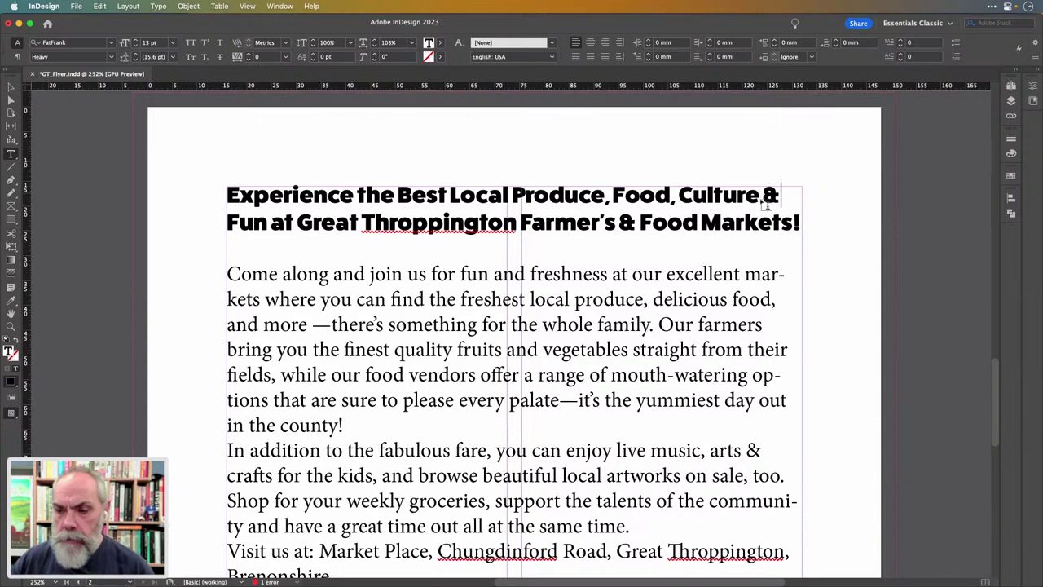
key("shift+Left")
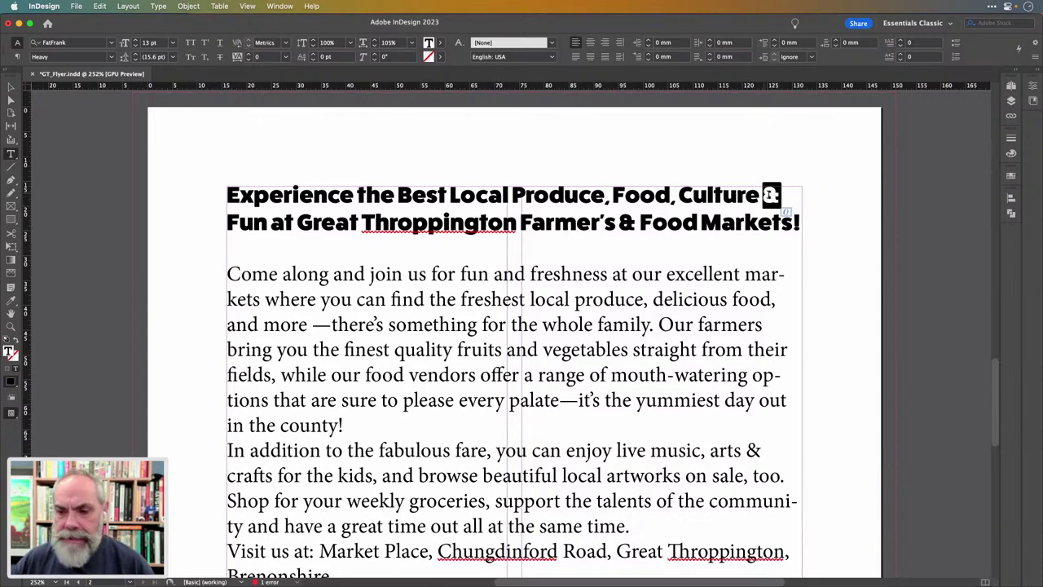
left_click_drag(798, 224, 252, 171)
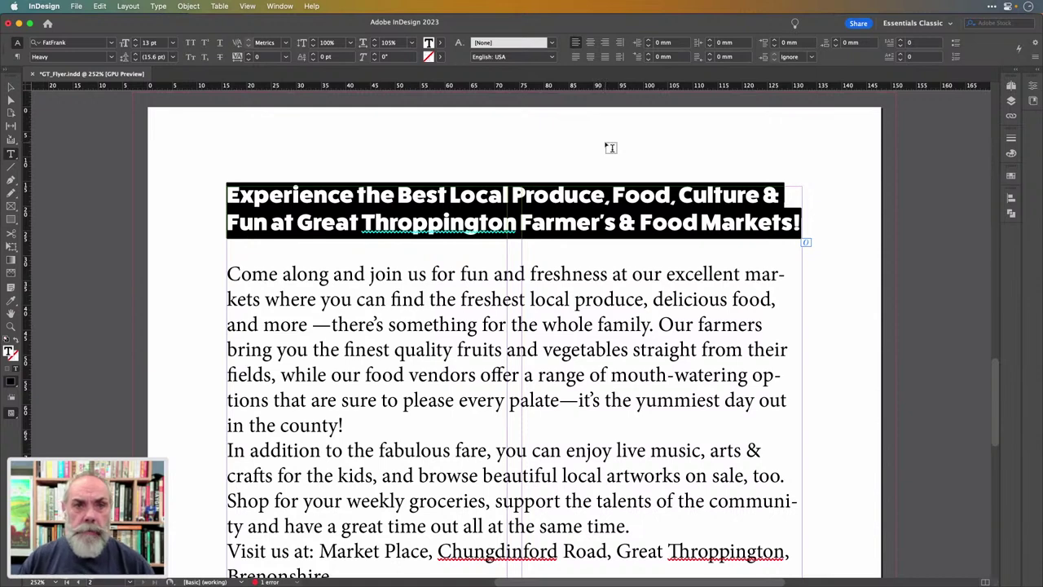
Centre-align the headline and show the Swatches list
key("super+shift+c")
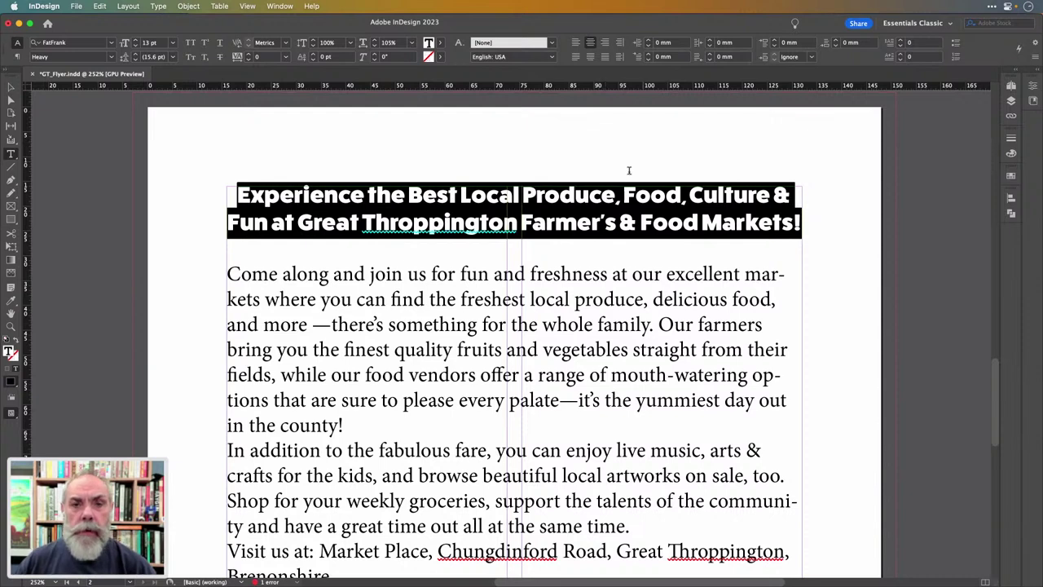
left_click(636, 213)
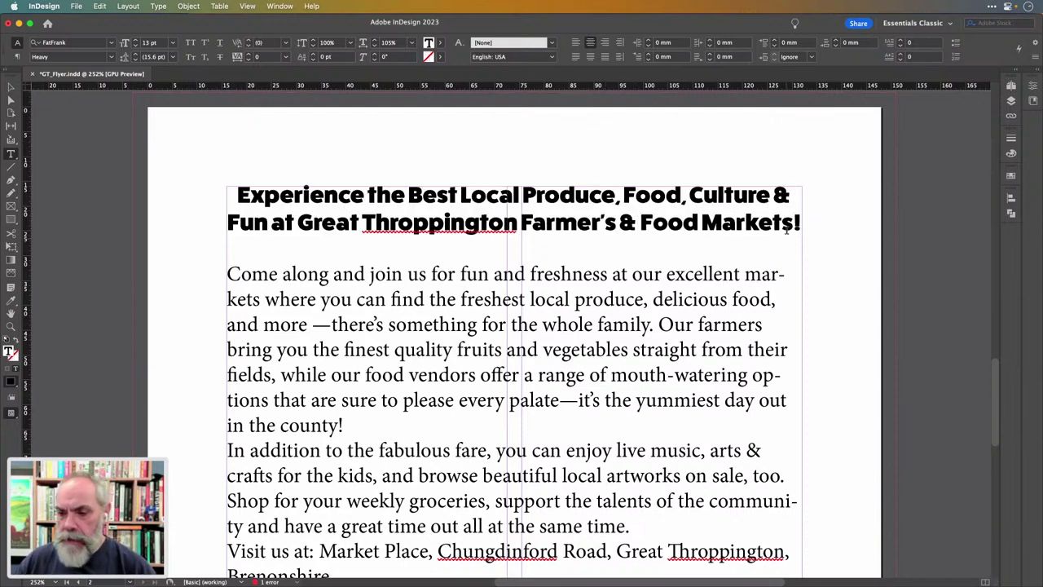
left_click(1010, 176)
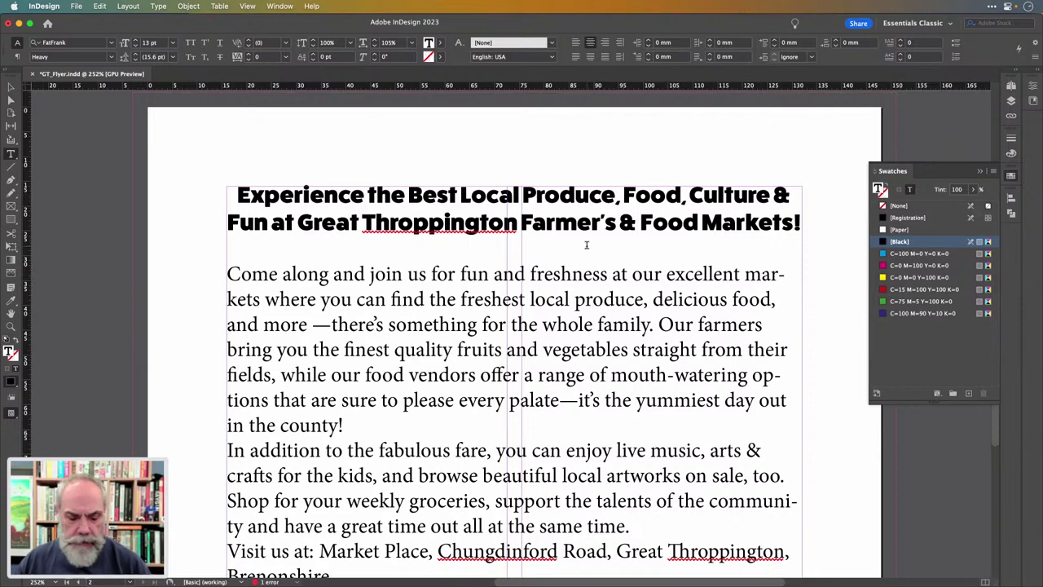
key("super+Tab")
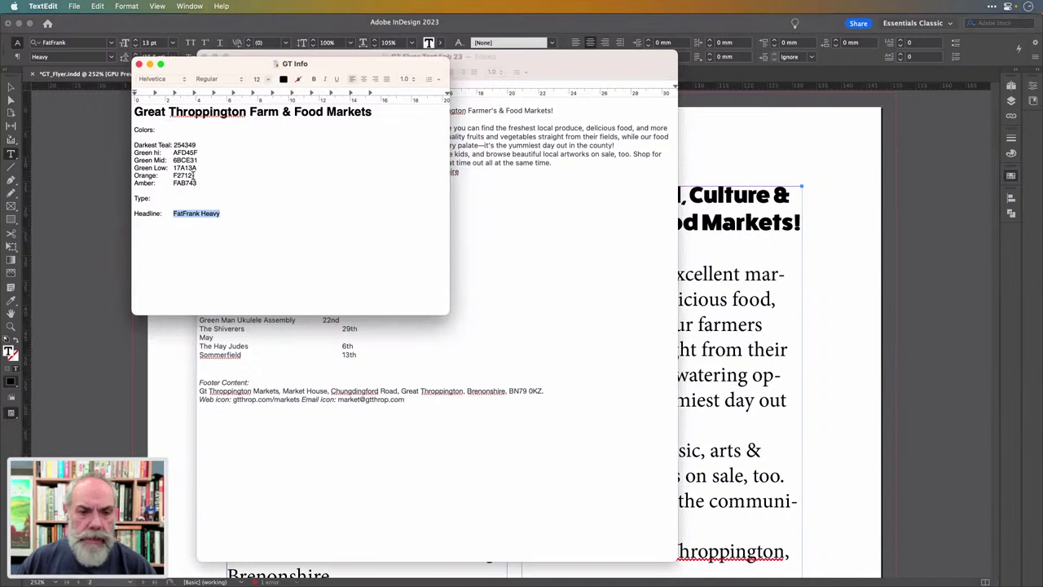
left_click_drag(194, 174, 172, 174)
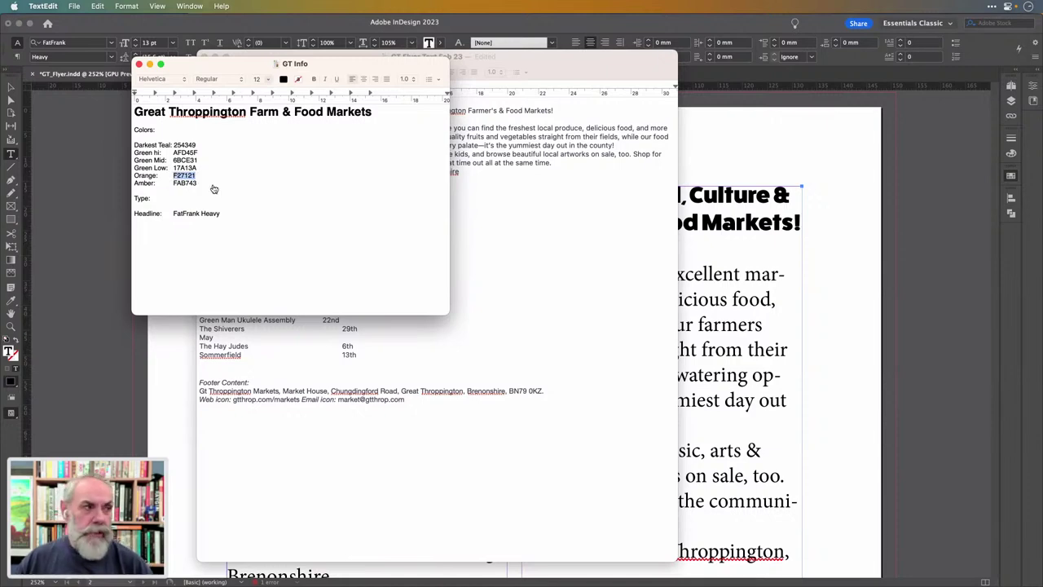
key("super+Tab")
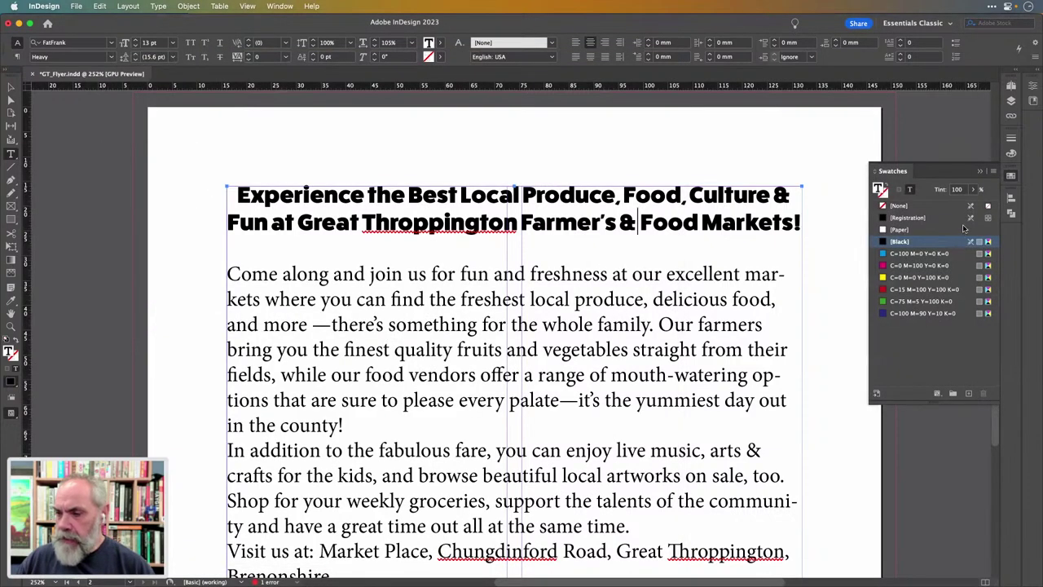
left_click(992, 171)
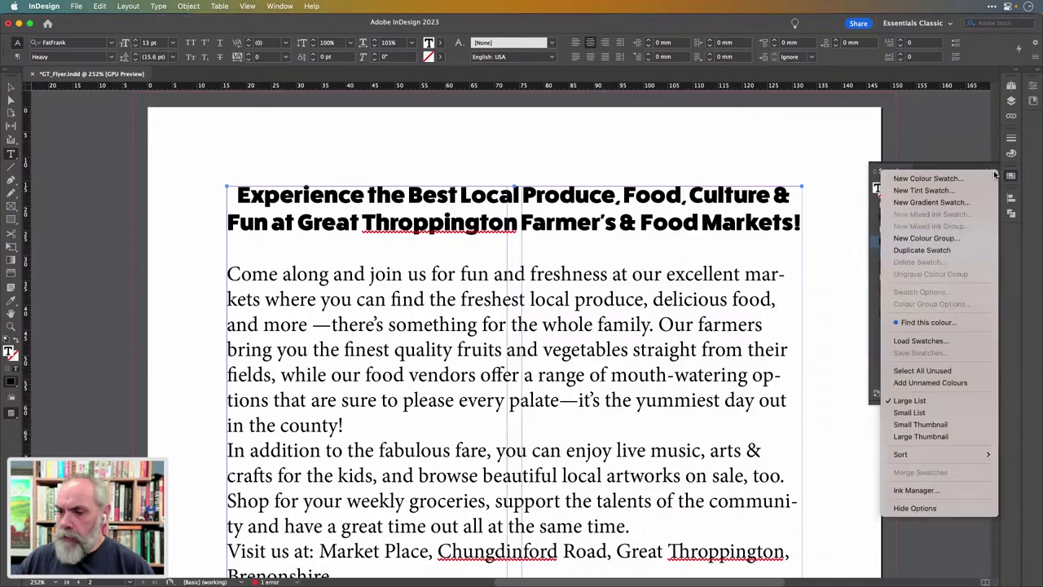
left_click(943, 180)
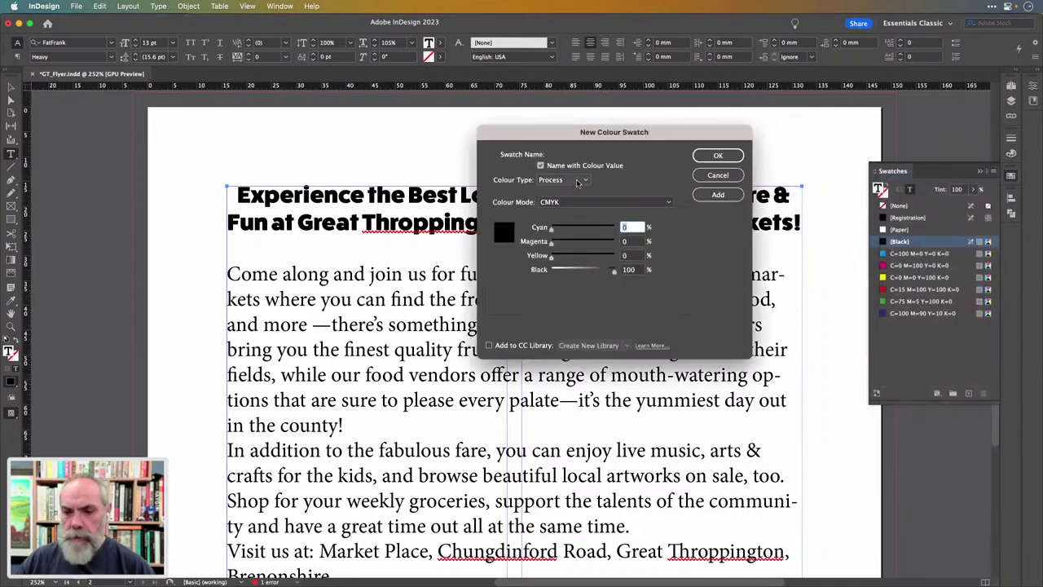
left_click(607, 202)
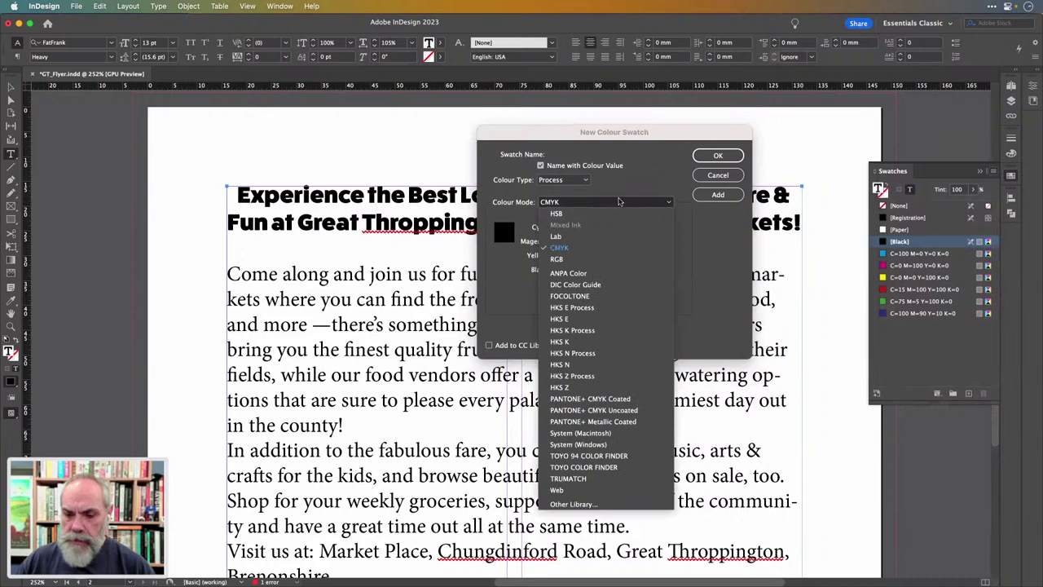
left_click(625, 189)
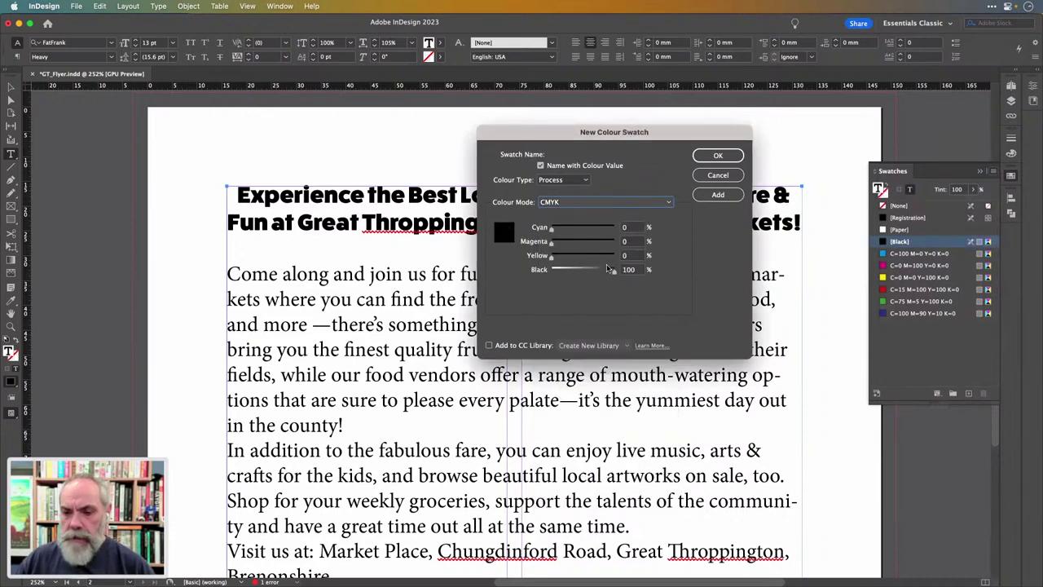
left_click(610, 202)
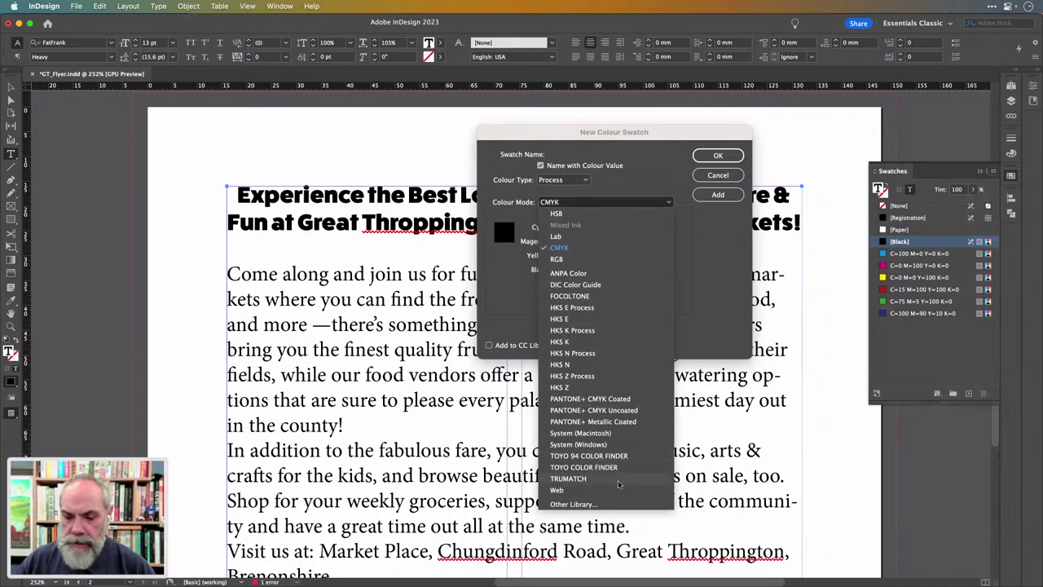
left_click(720, 250)
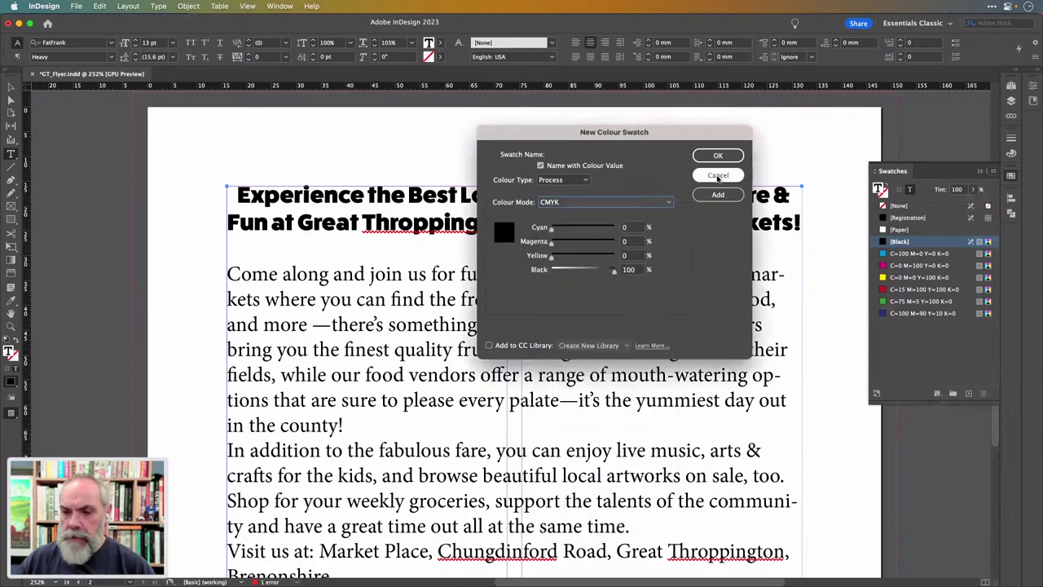
left_click(718, 176)
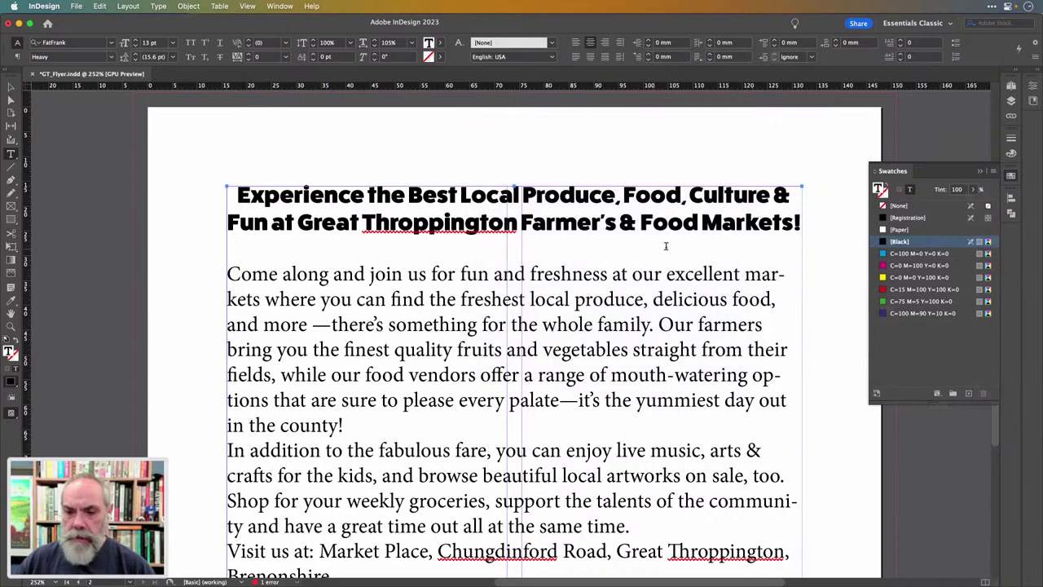
Select the headline and add orange f27121 as a CMYK swatch from the fill Colour Picker
mouse_move(801, 222)
left_mouse_down()
mouse_move(279, 223)
mouse_move(234, 192)
left_mouse_up()
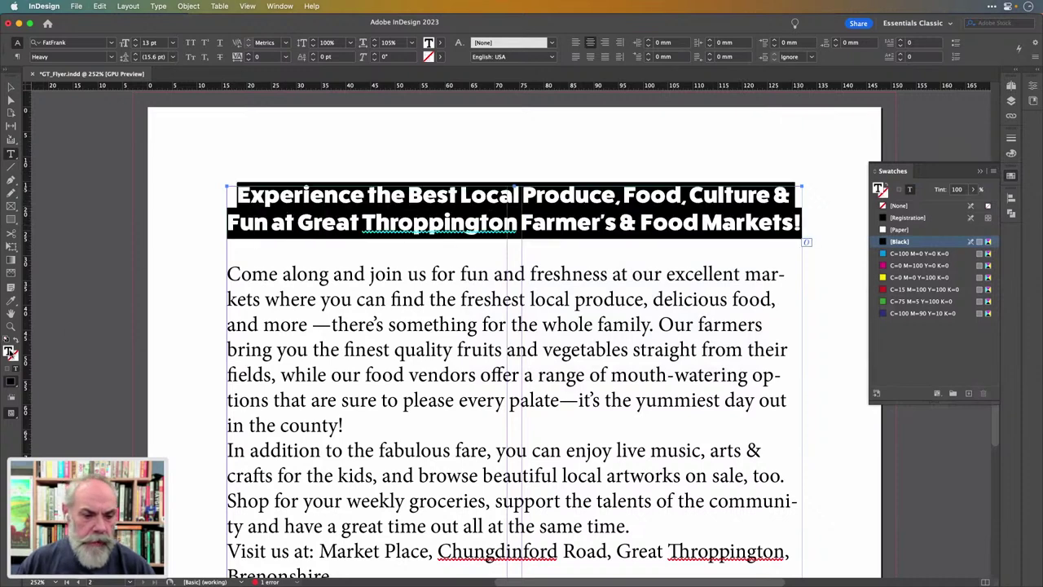
double_click(11, 351)
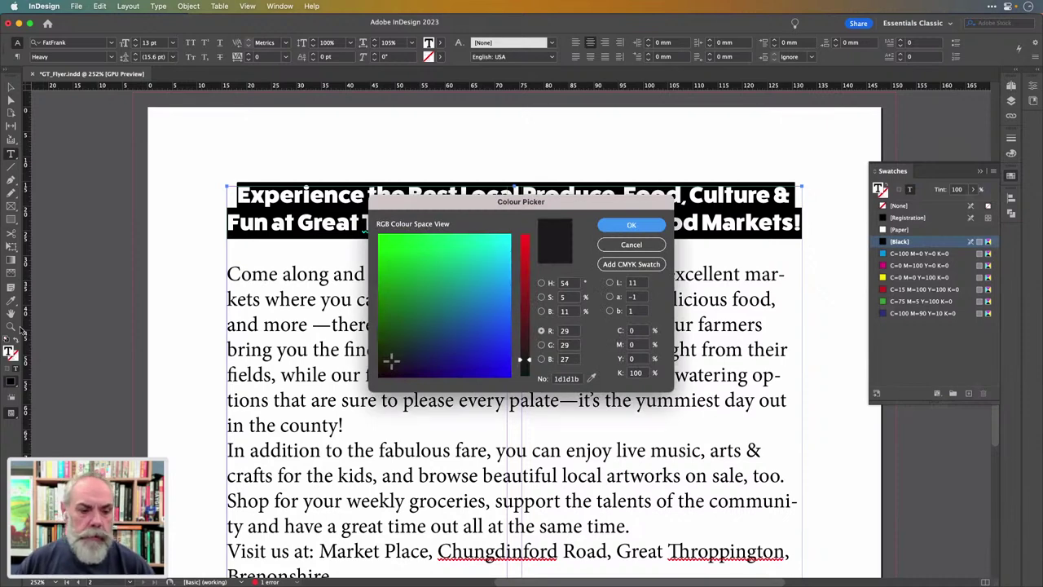
double_click(566, 380)
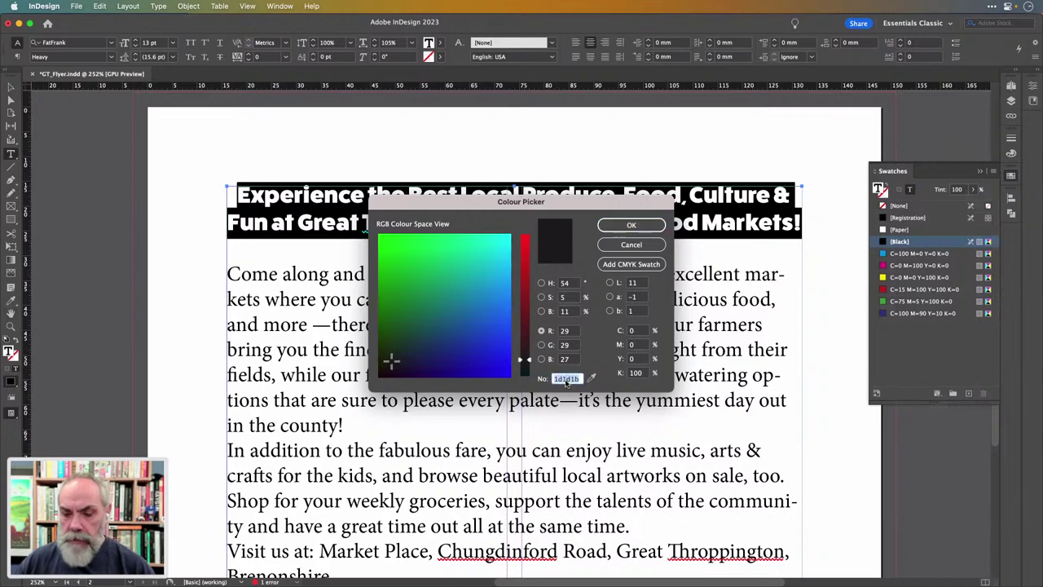
key("super+v")
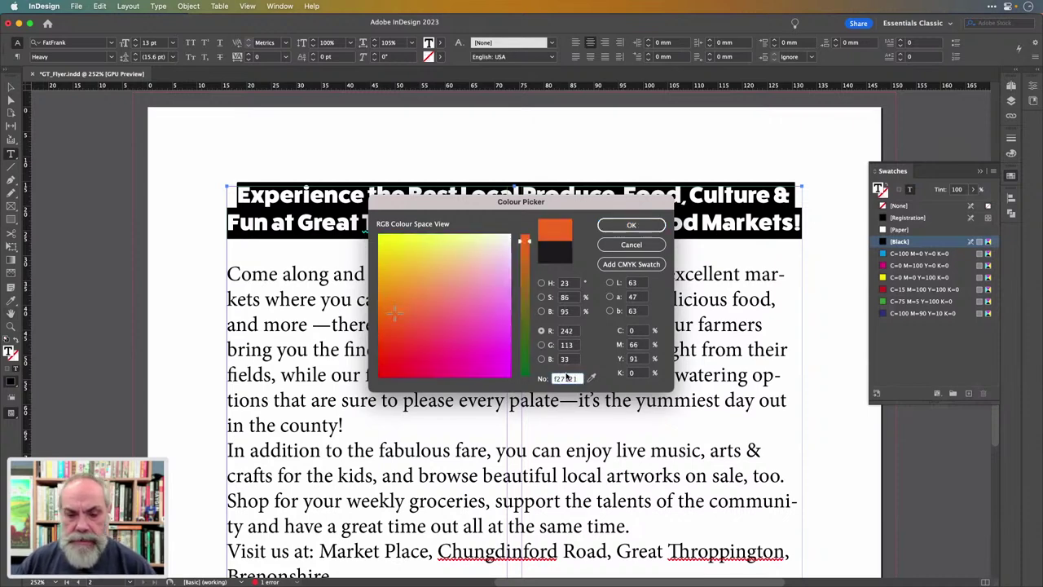
left_click(639, 265)
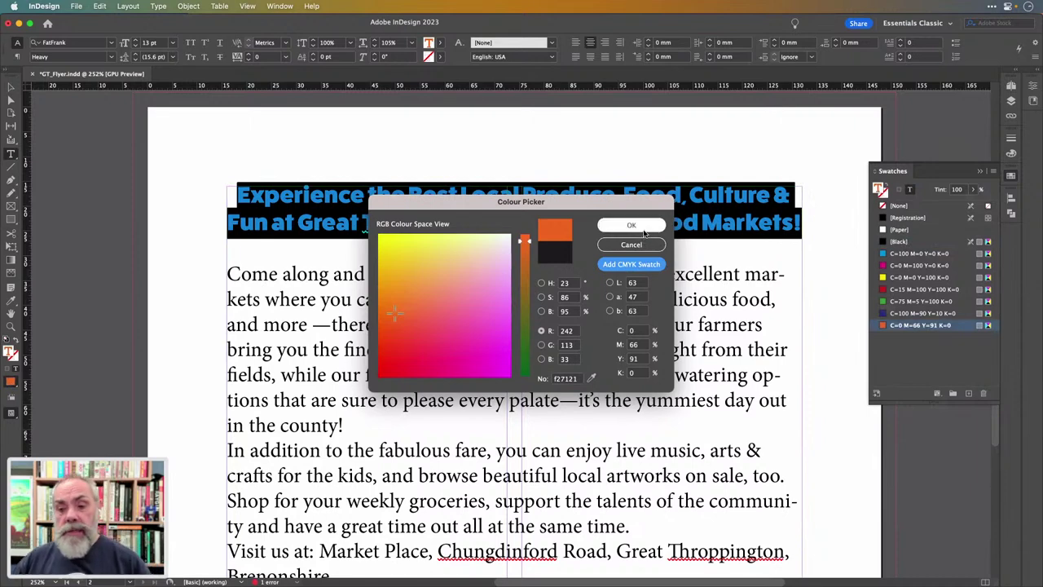
left_click(634, 225)
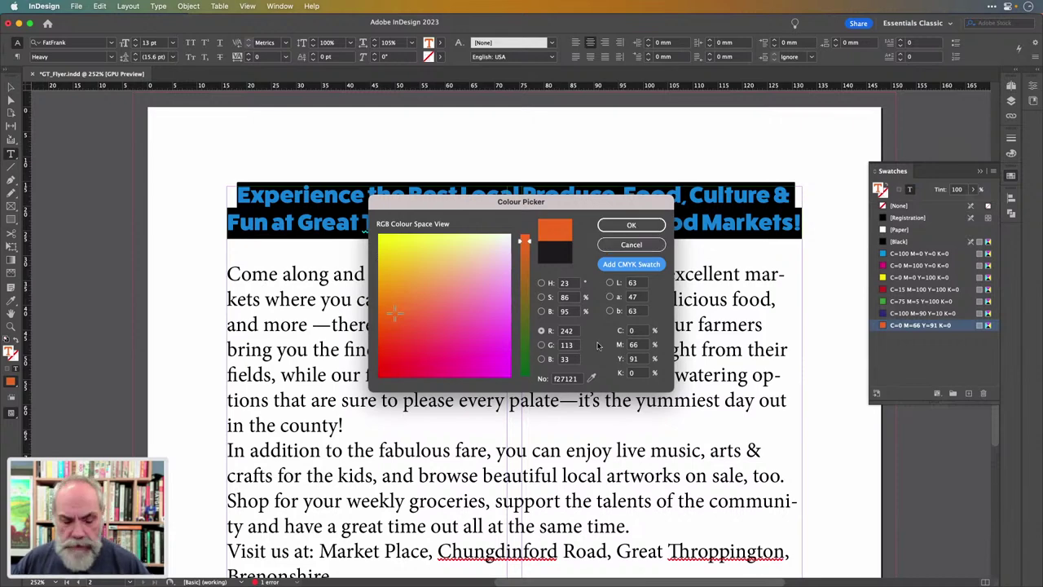
Add the Amber value FAB743 from the GT Info notes as a CMYK swatch
key("super+Tab")
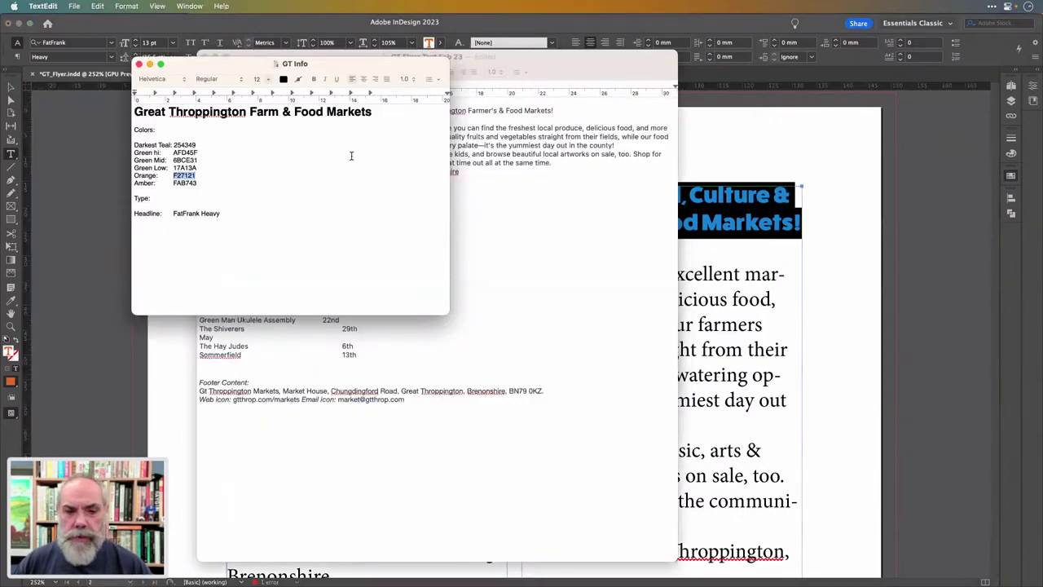
double_click(186, 183)
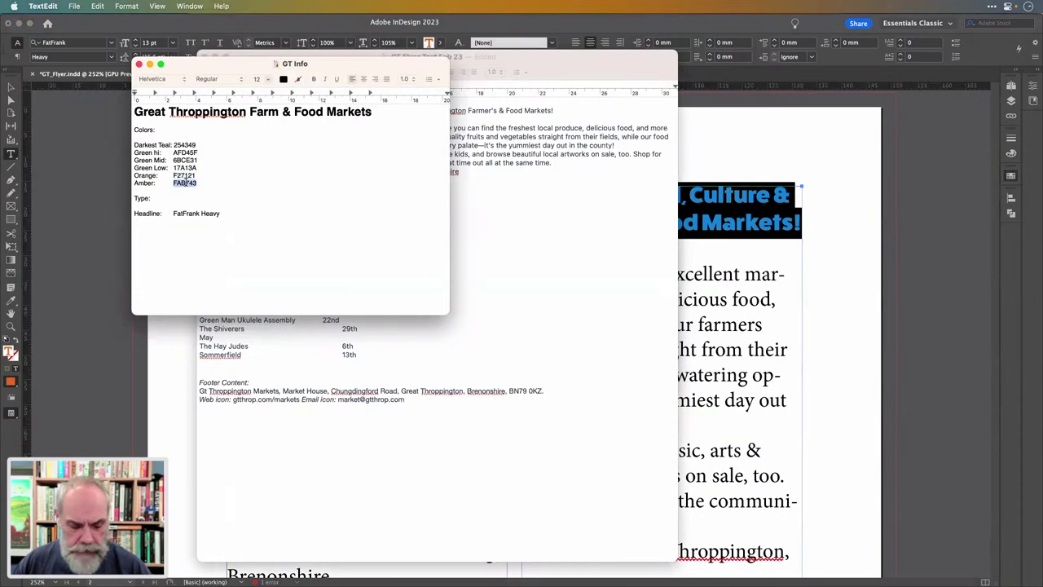
key("super+Tab")
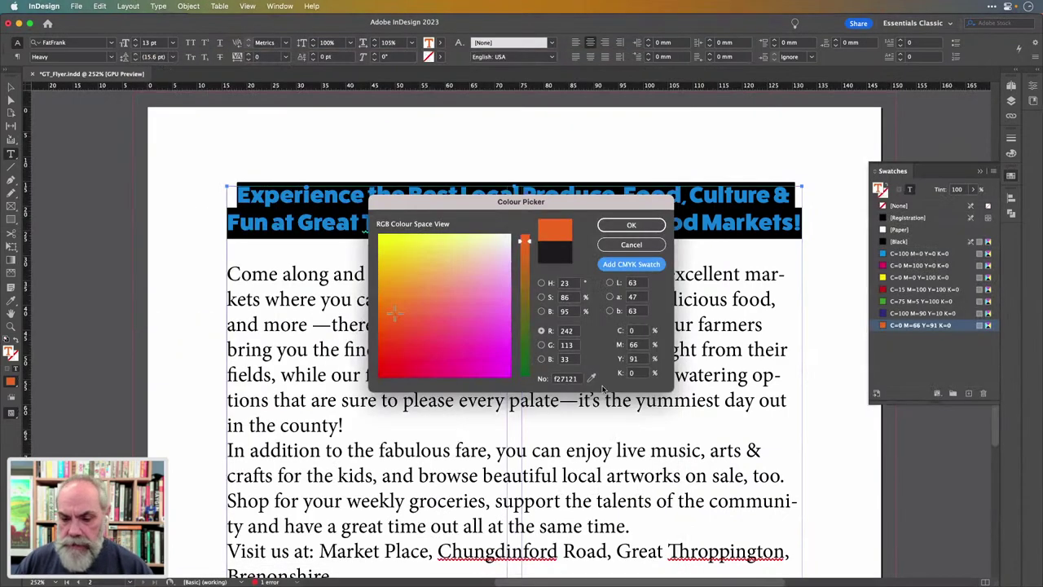
double_click(567, 379)
double_click(567, 379)
type("fab743")
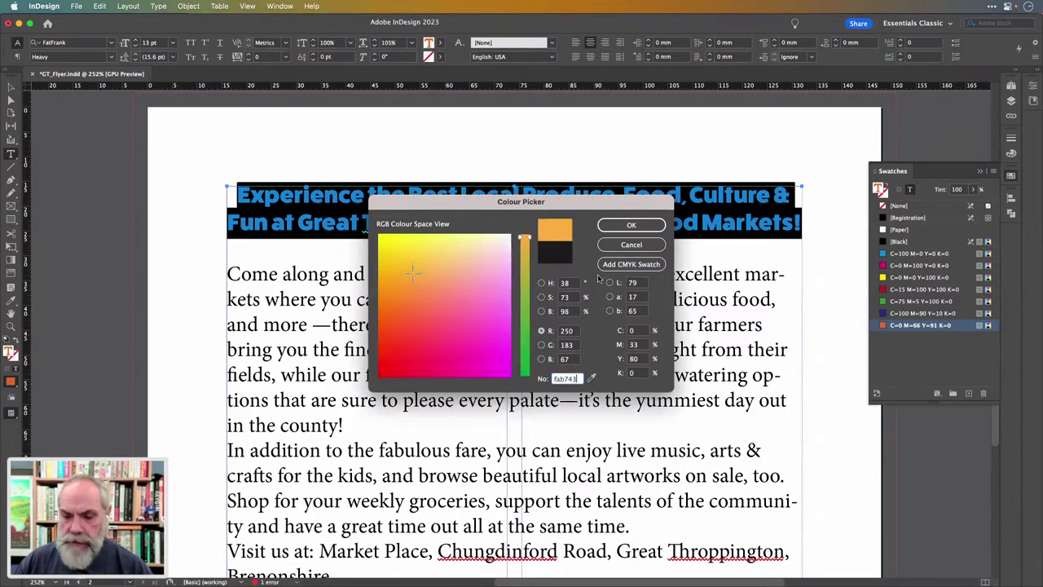
left_click(623, 264)
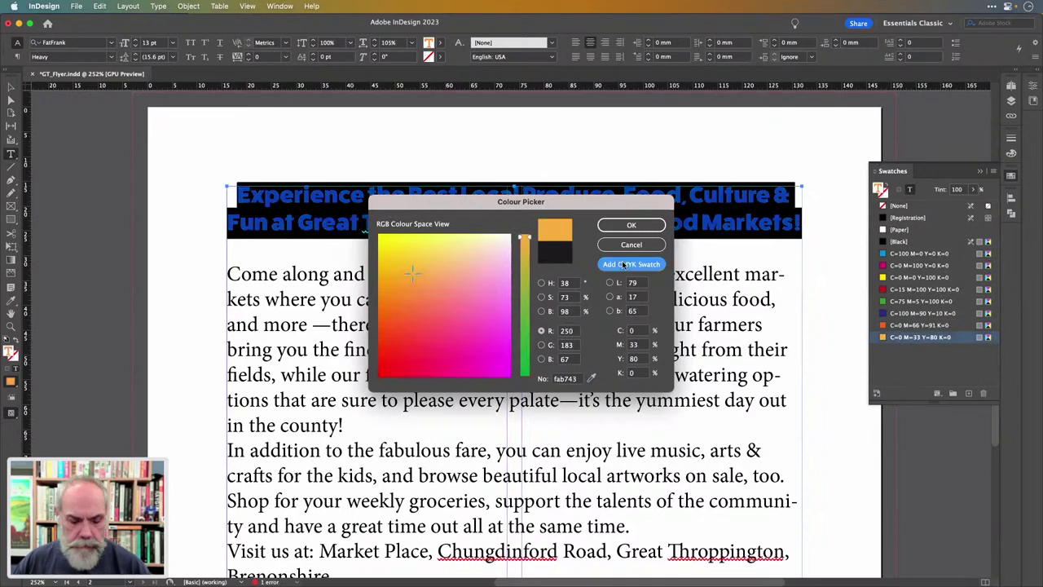
Add the Green Low value 17A13A as a CMYK swatch
key("super+Tab")
double_click(181, 168)
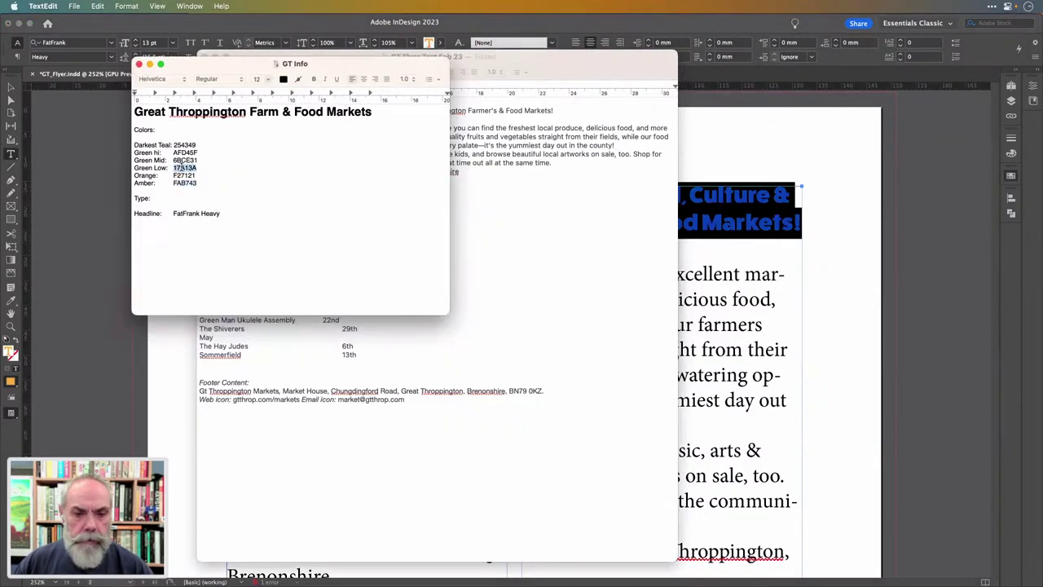
key("super+Tab")
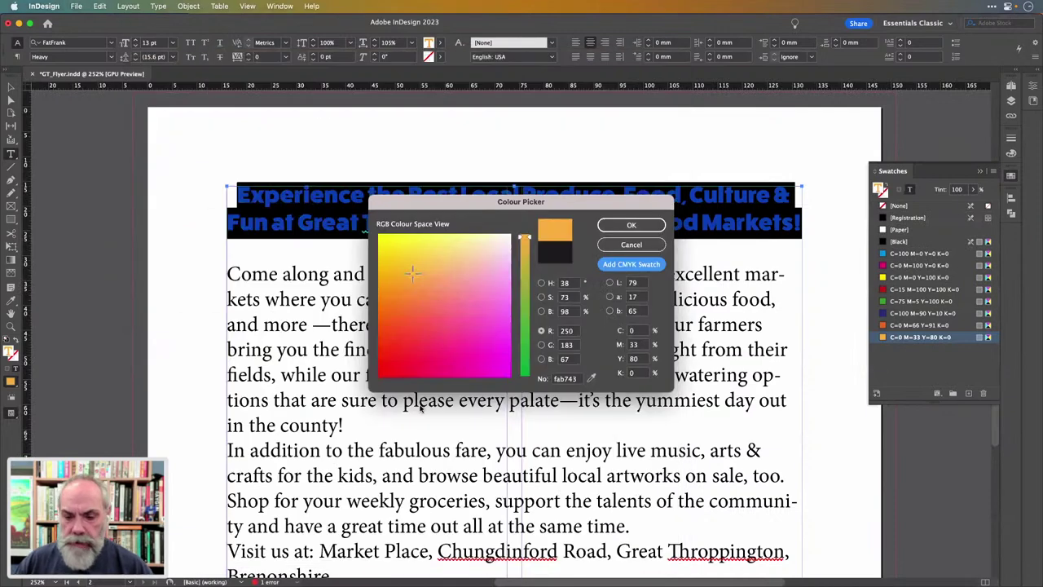
double_click(562, 380)
type("17a13a")
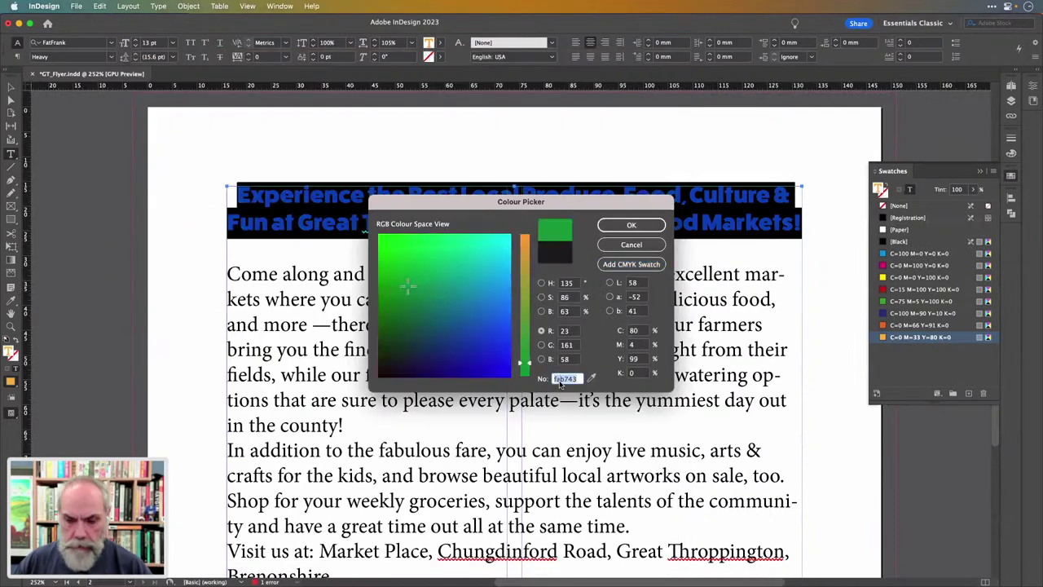
left_click(628, 265)
Add the Green Mid value 6BCE31 as a CMYK swatch
key("super+Tab")
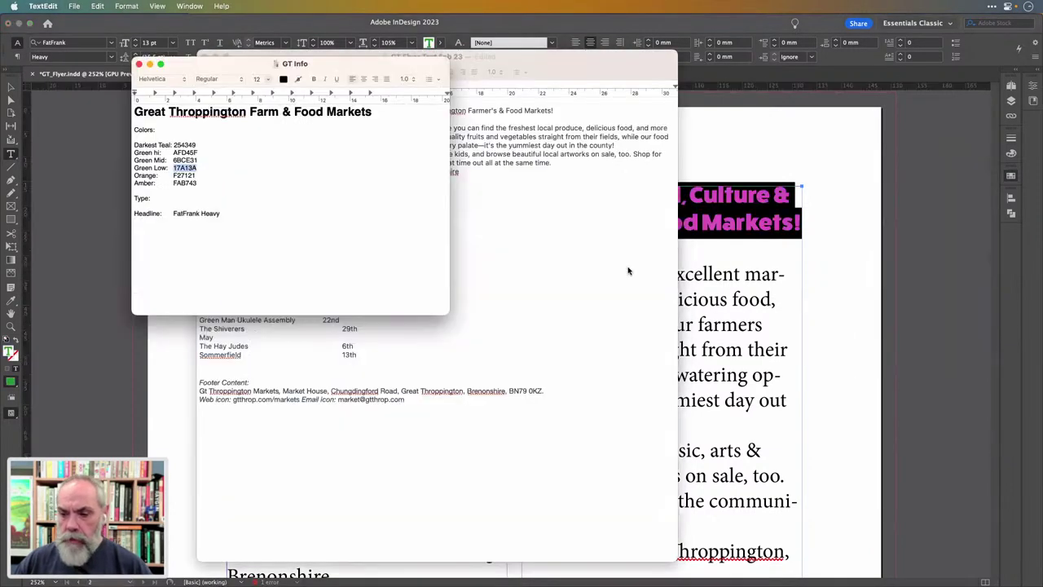
double_click(186, 160)
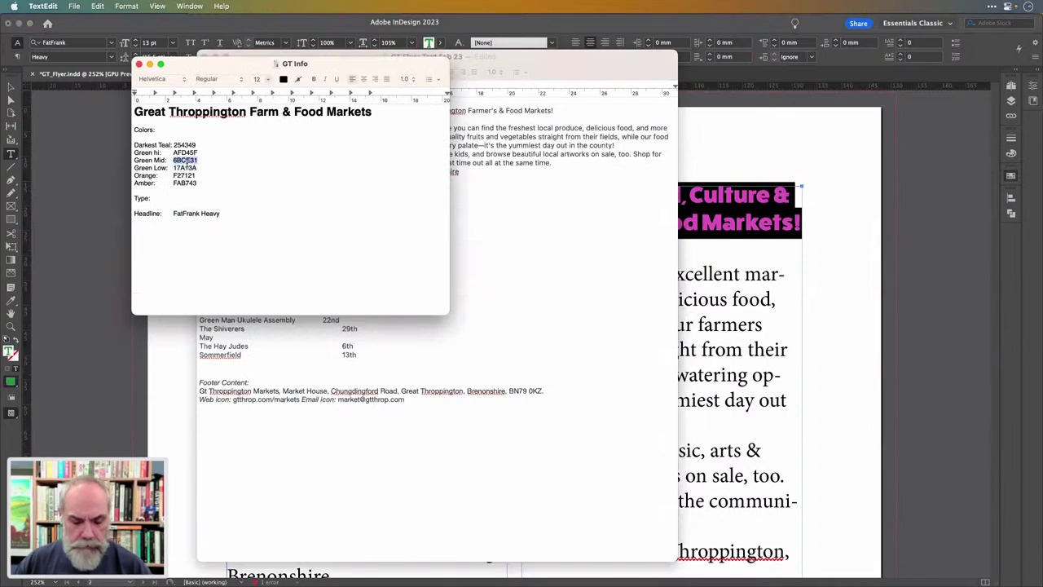
key("super+Tab")
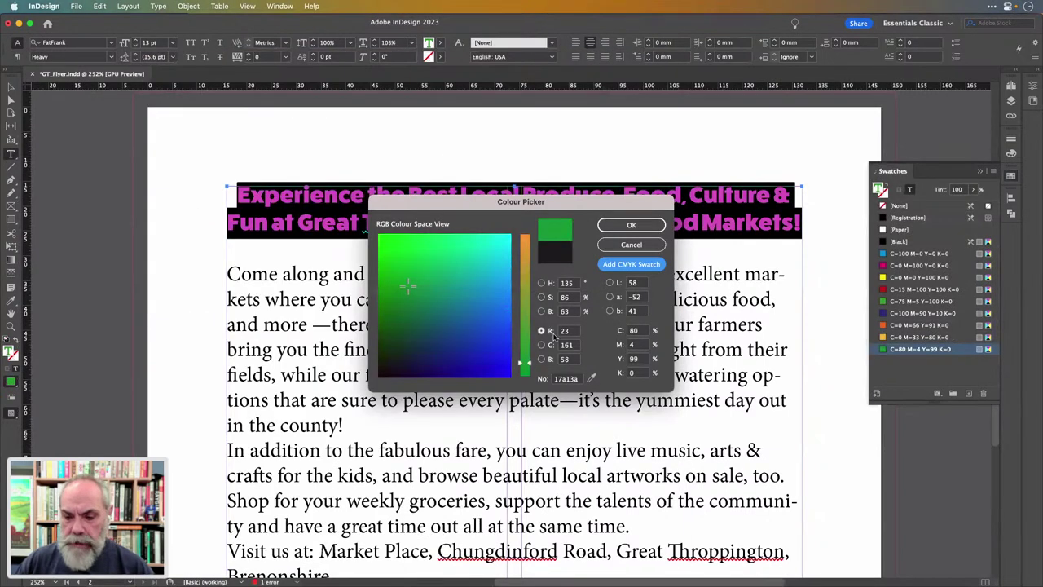
double_click(568, 379)
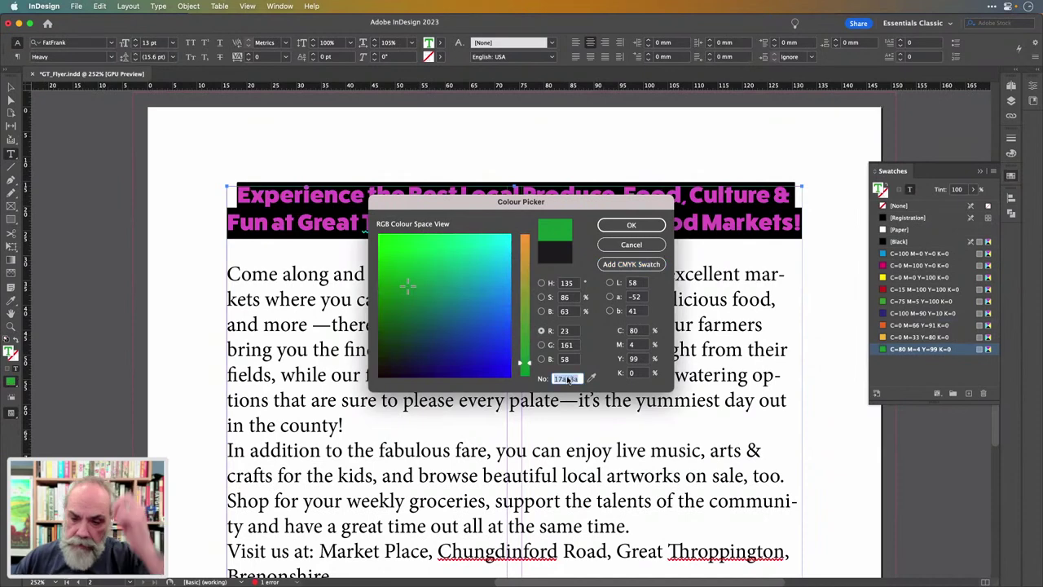
type("6bce31")
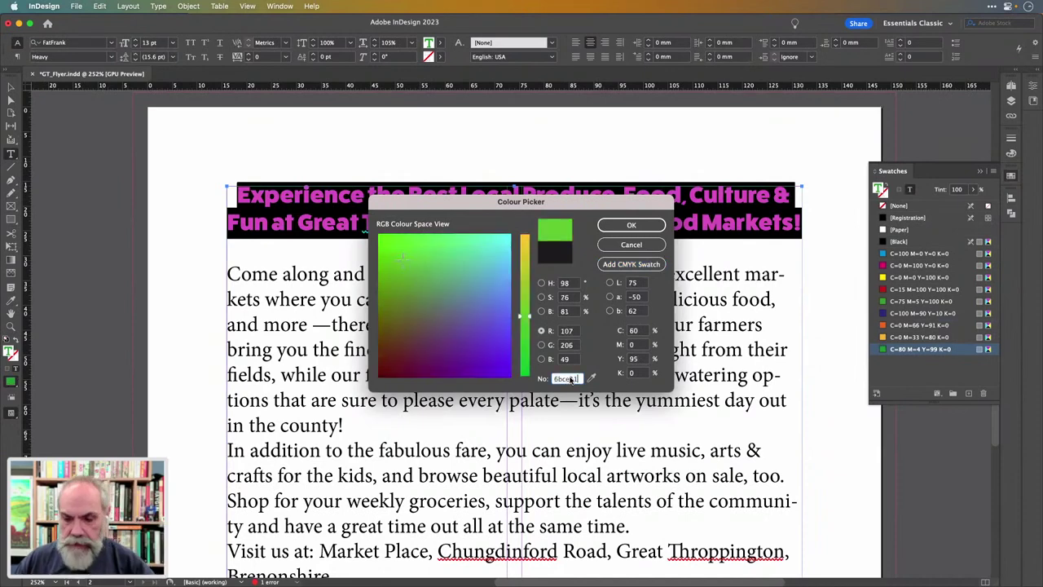
left_click(632, 265)
Add the Green hi value AFD45F as a CMYK swatch and close the Colour Picker
key("super+Tab")
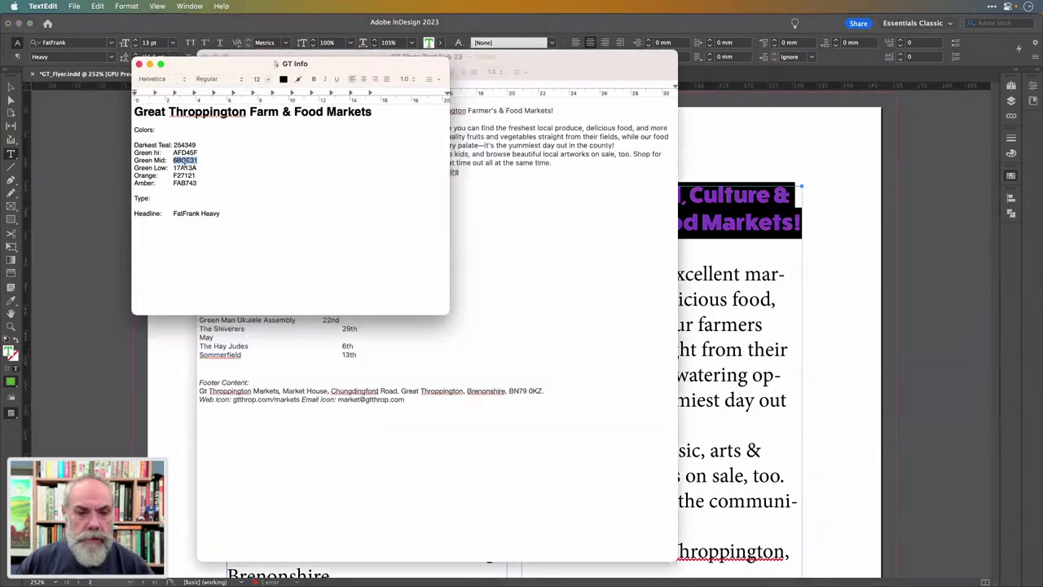
double_click(176, 152)
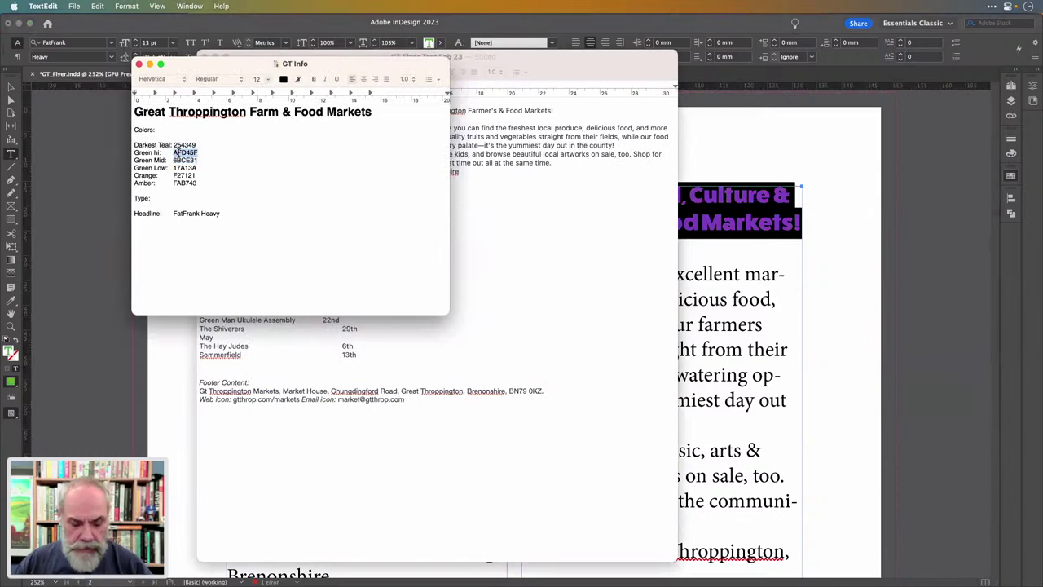
key("super+Tab")
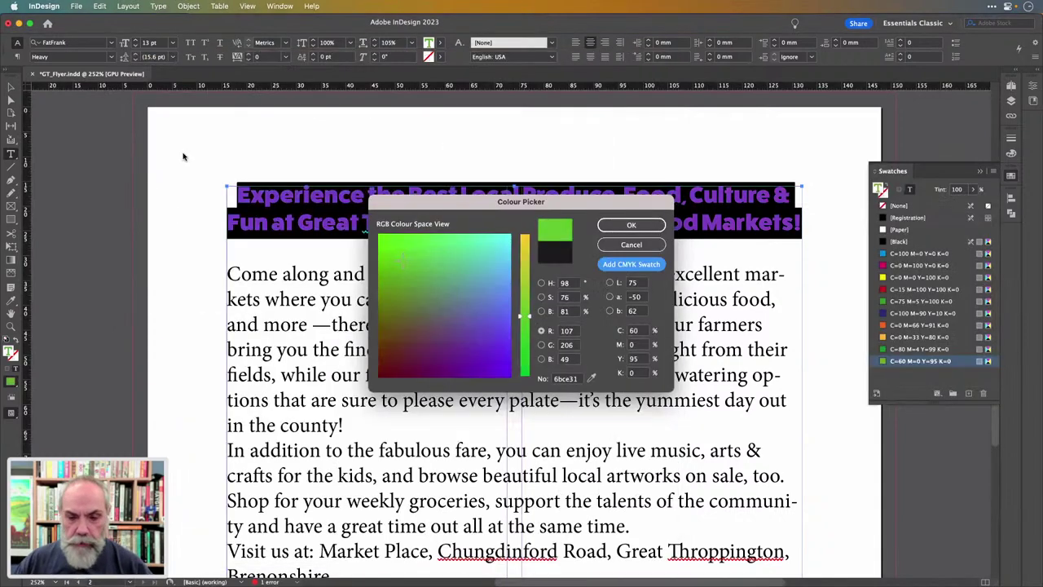
double_click(568, 379)
type("afd45f")
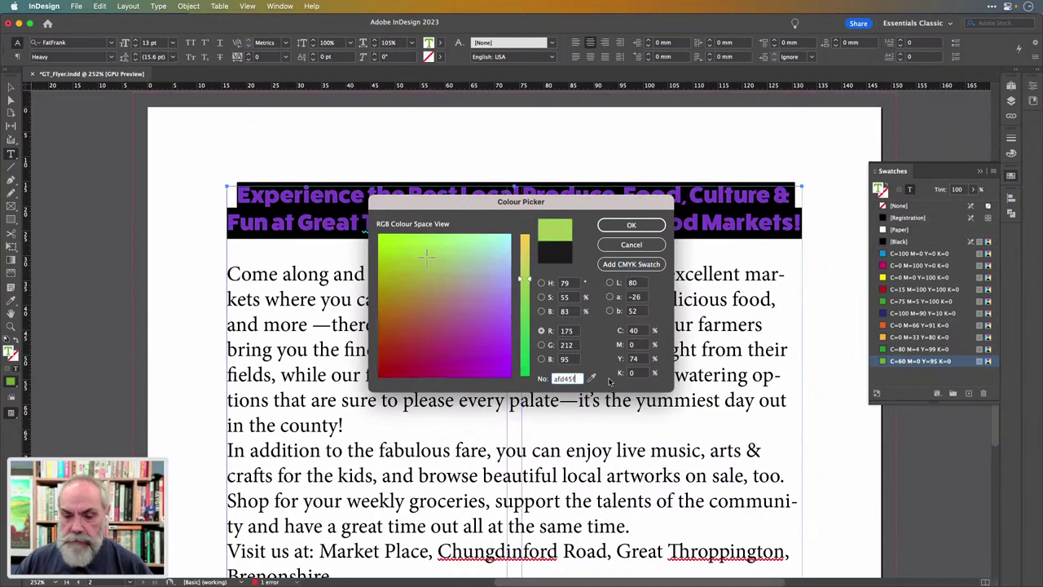
left_click(632, 228)
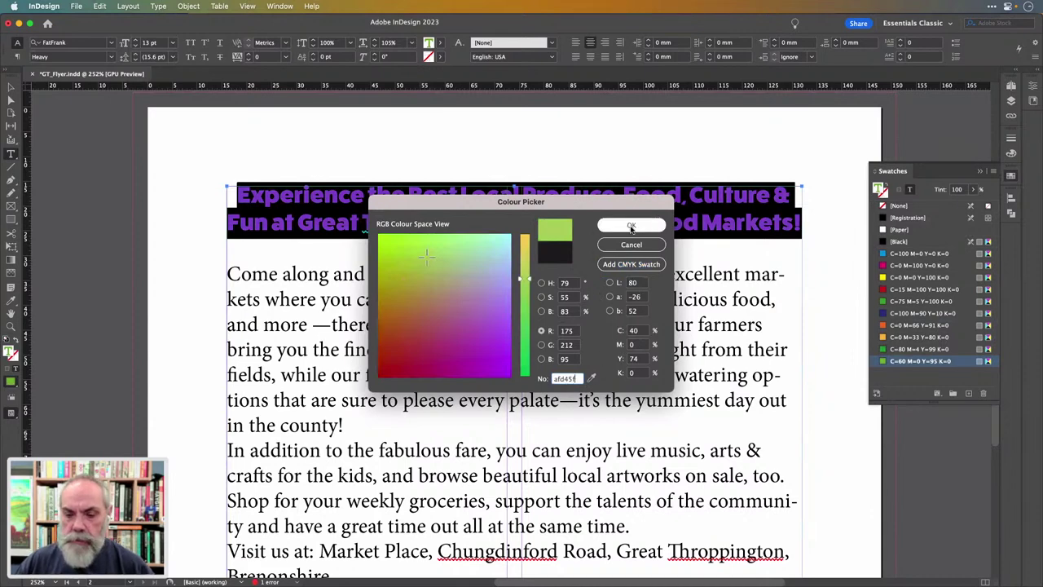
left_click(628, 264)
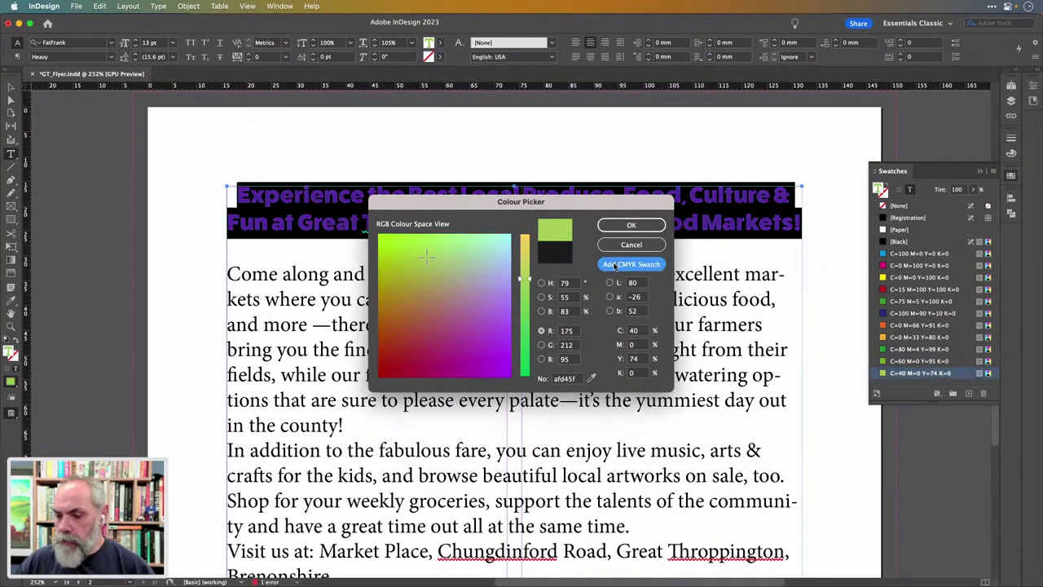
left_click(631, 227)
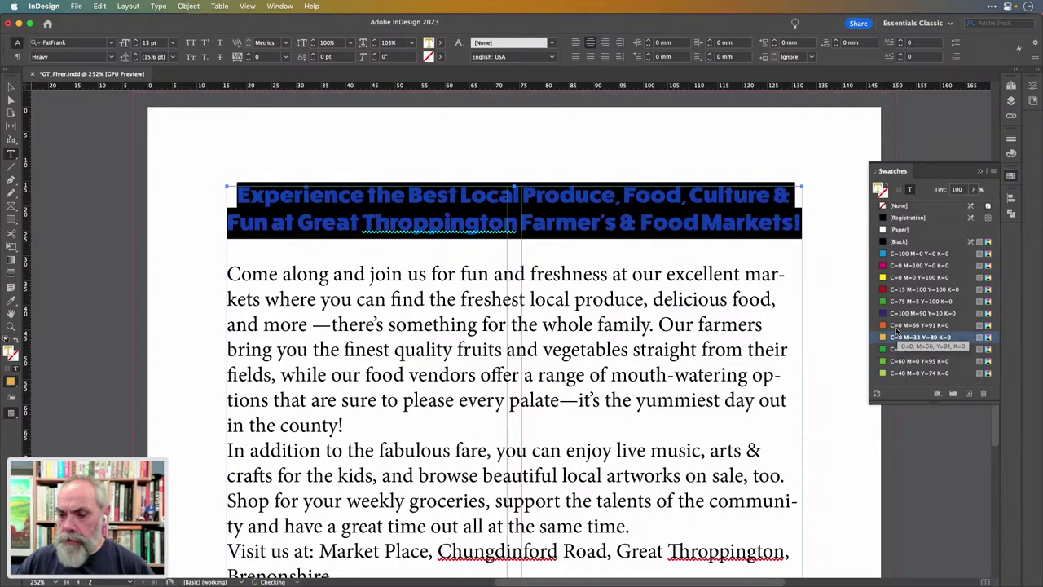
Colour the headline with the orange swatch, then select both body paragraphs from 'Come along' to 'same time.'
left_click(897, 326)
left_click(553, 279)
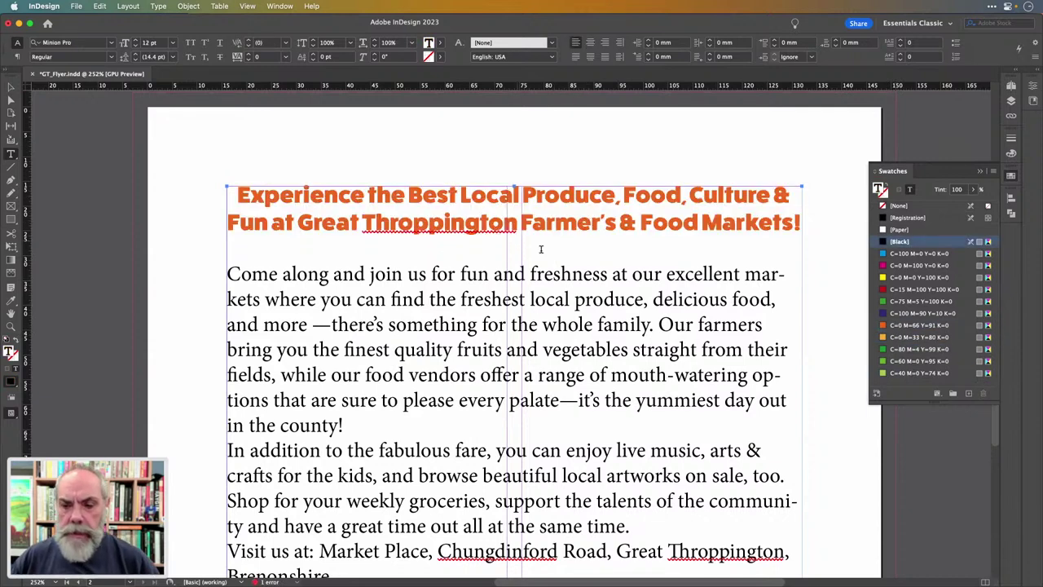
left_click(10, 88)
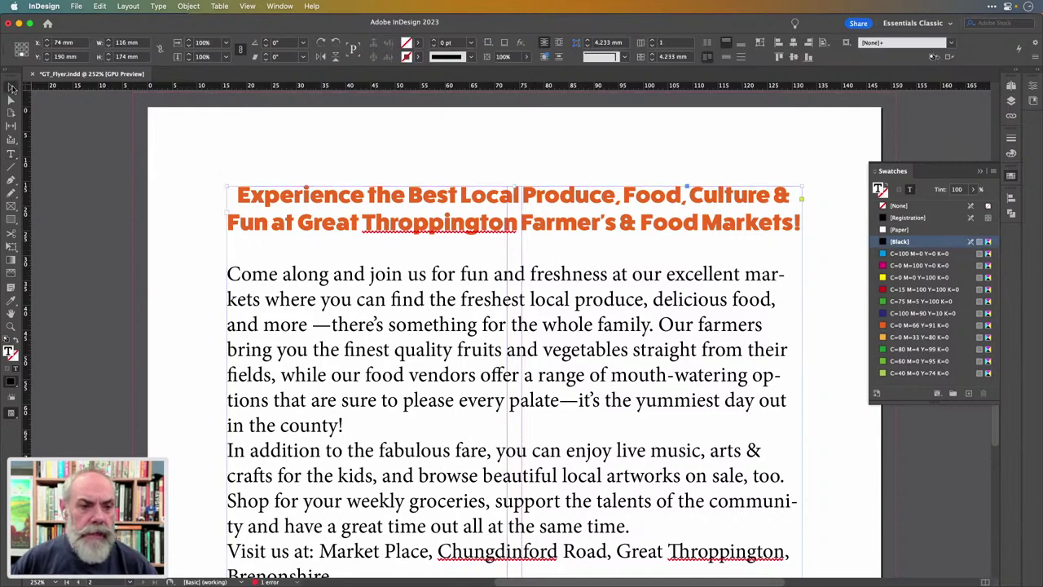
scroll(419, 242, "down", 3)
scroll(419, 242, "down", 2)
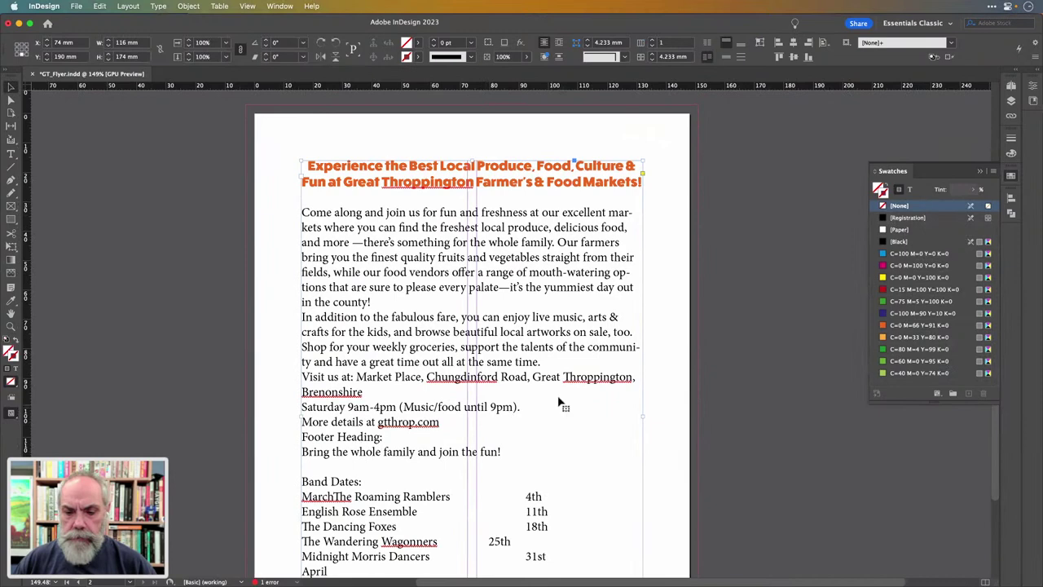
double_click(543, 362)
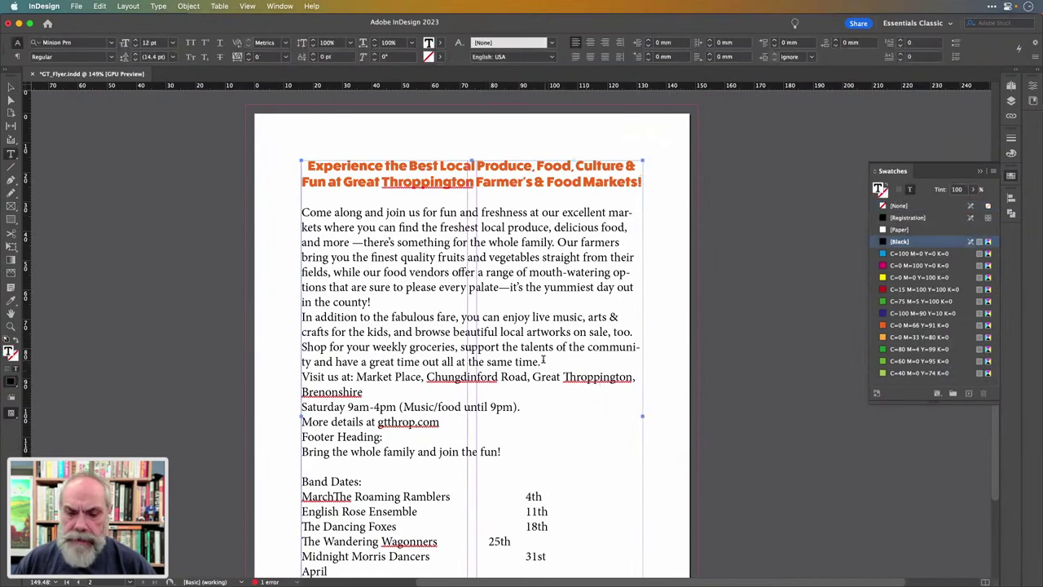
left_click_drag(543, 360, 262, 215)
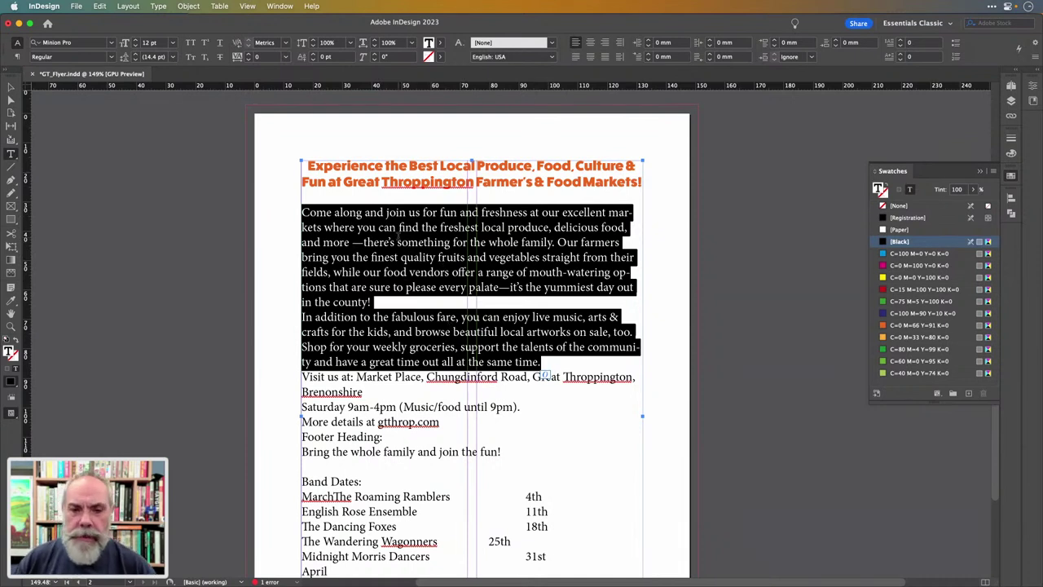
scroll(397, 231, "up", 15)
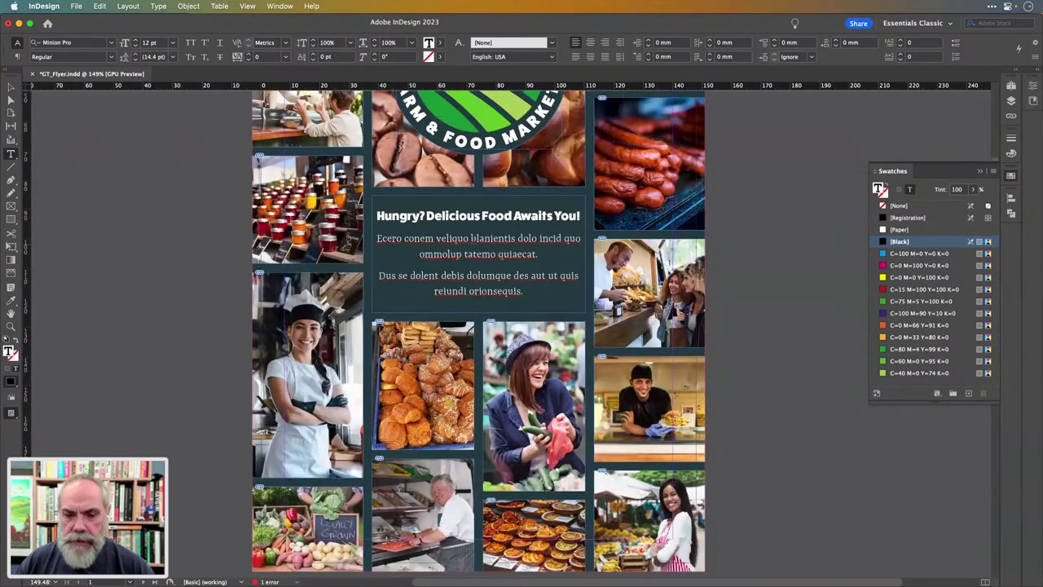
scroll(495, 279, "down", 15)
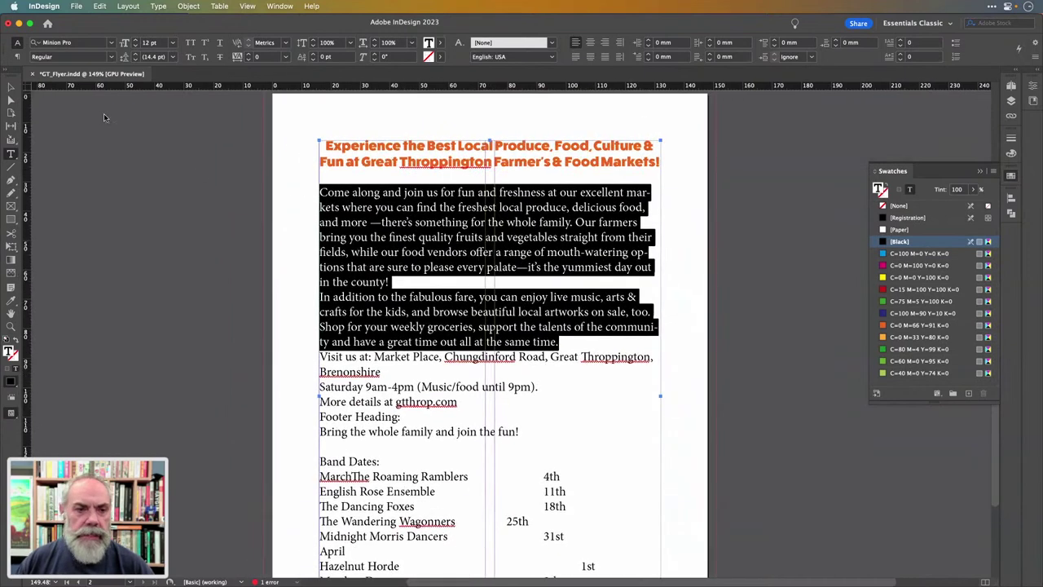
Set the selected body paragraphs in Yrsa Light at 11 pt with 14 pt leading
left_click(83, 43)
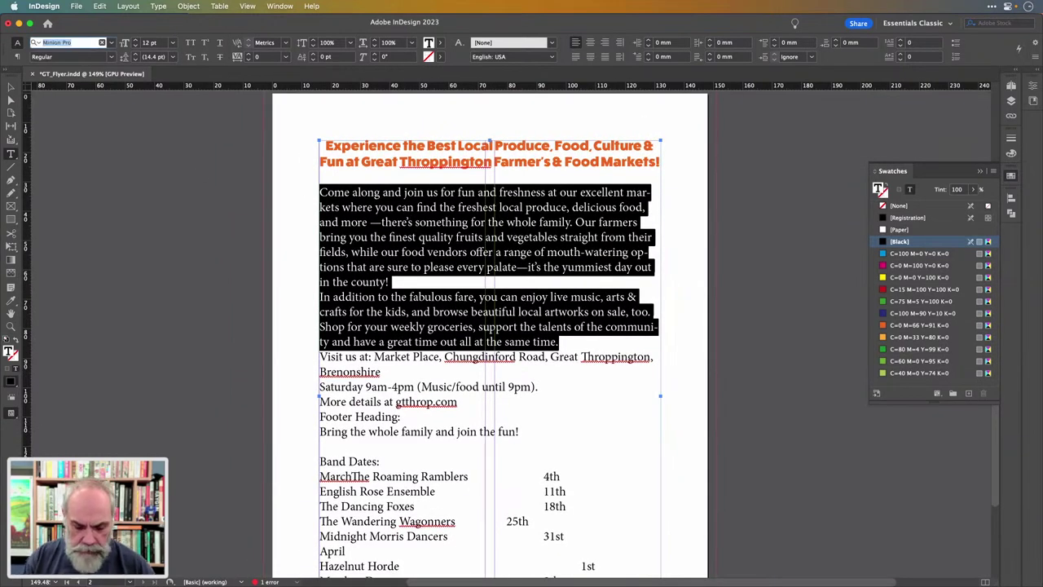
type("yrsa")
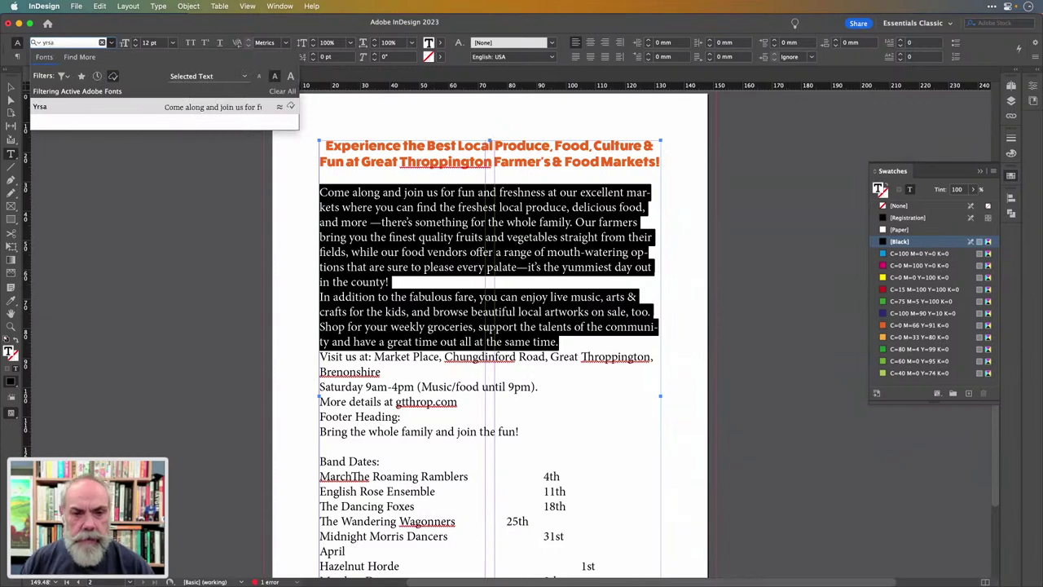
key("Return")
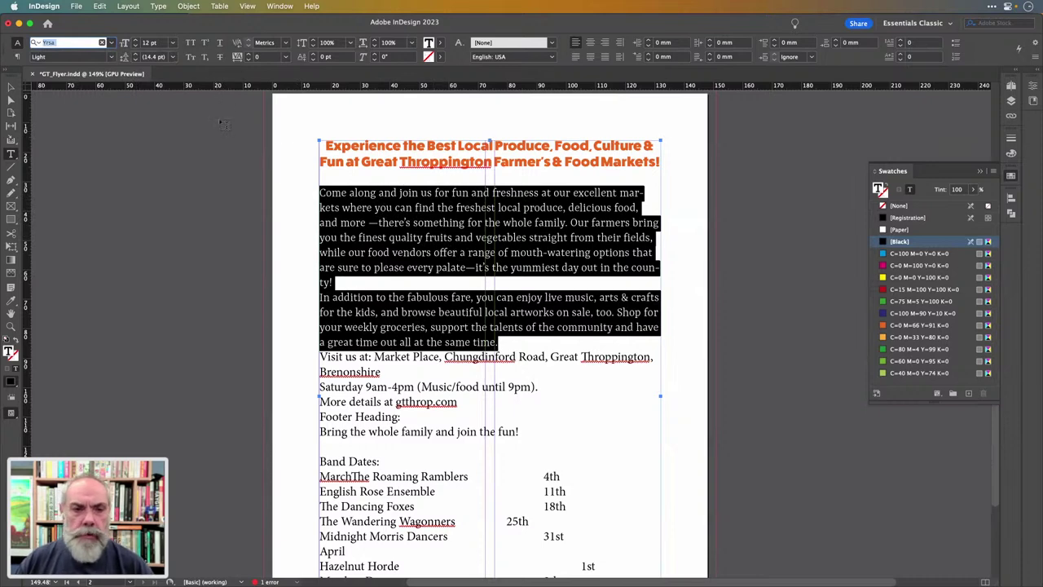
left_click(135, 46)
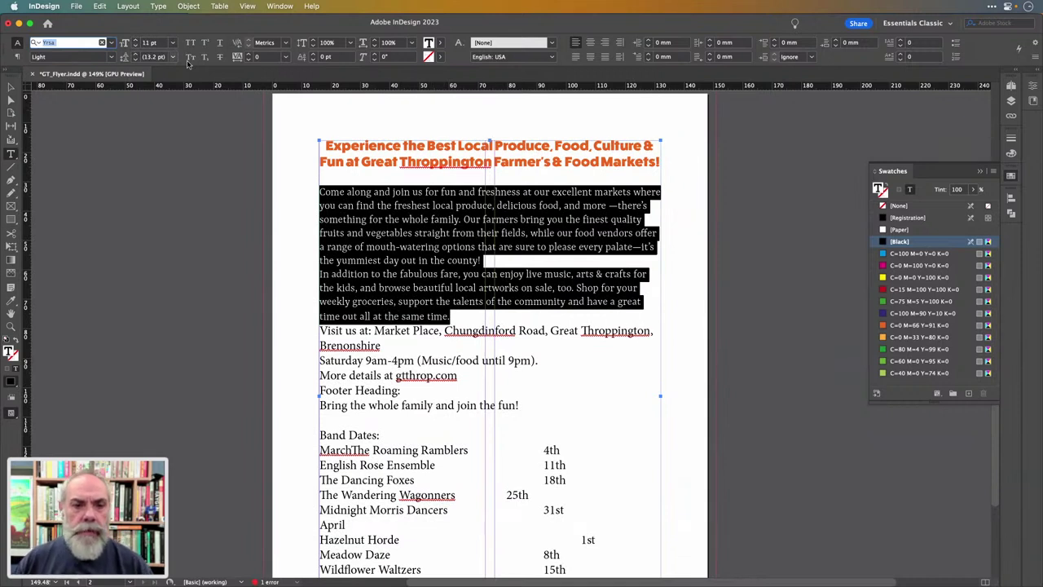
left_click(135, 54)
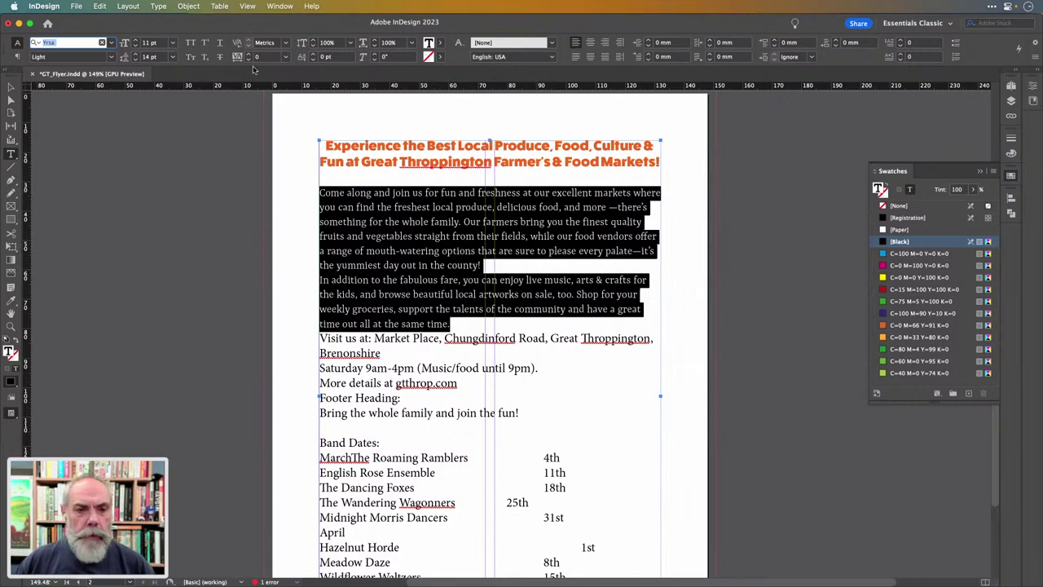
left_click(17, 56)
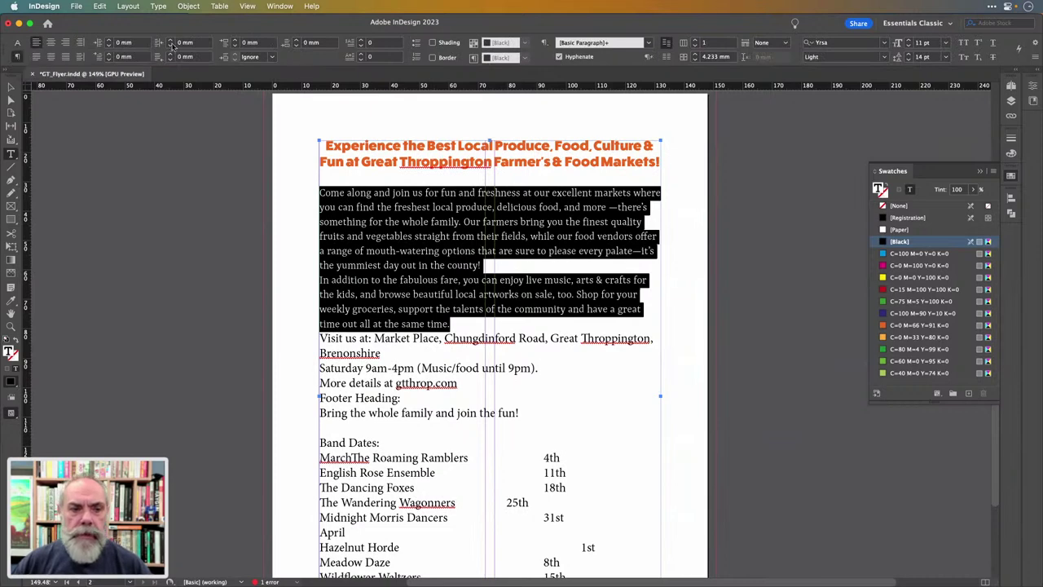
Create a new paragraph style named GT Body based on [No Paragraph Style]
left_click(545, 44)
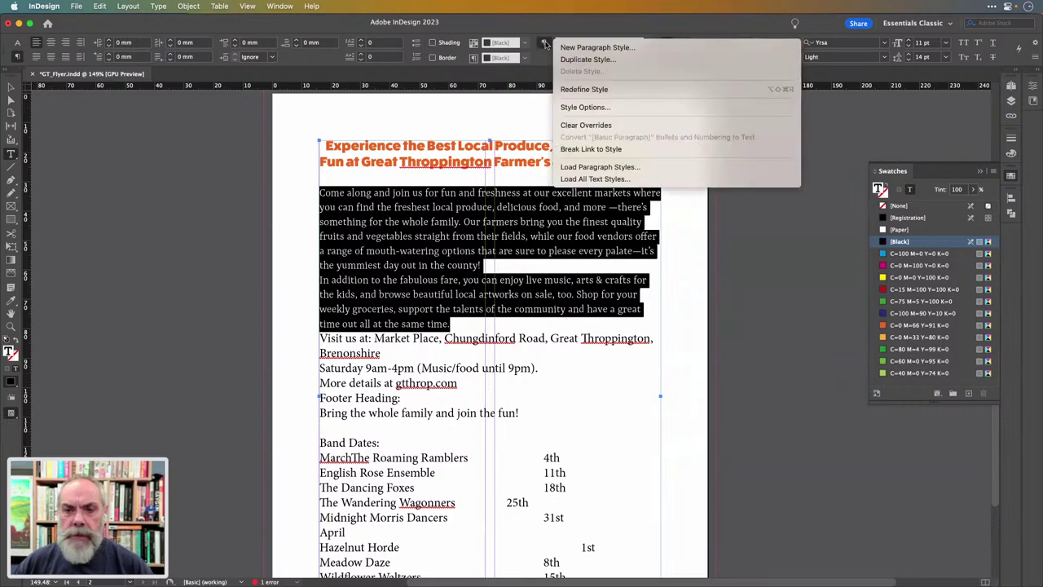
left_click(545, 44)
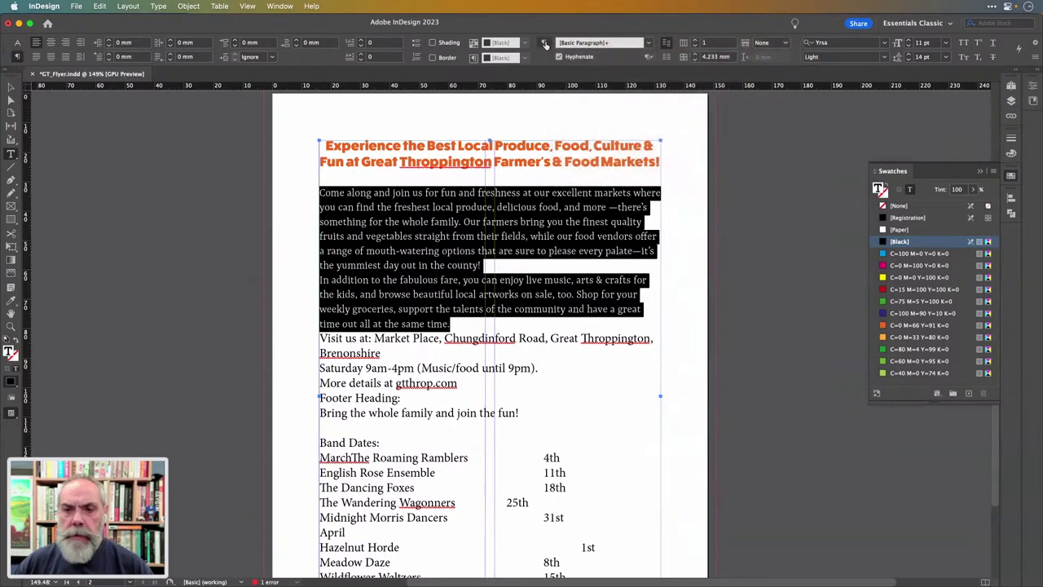
left_click(546, 45)
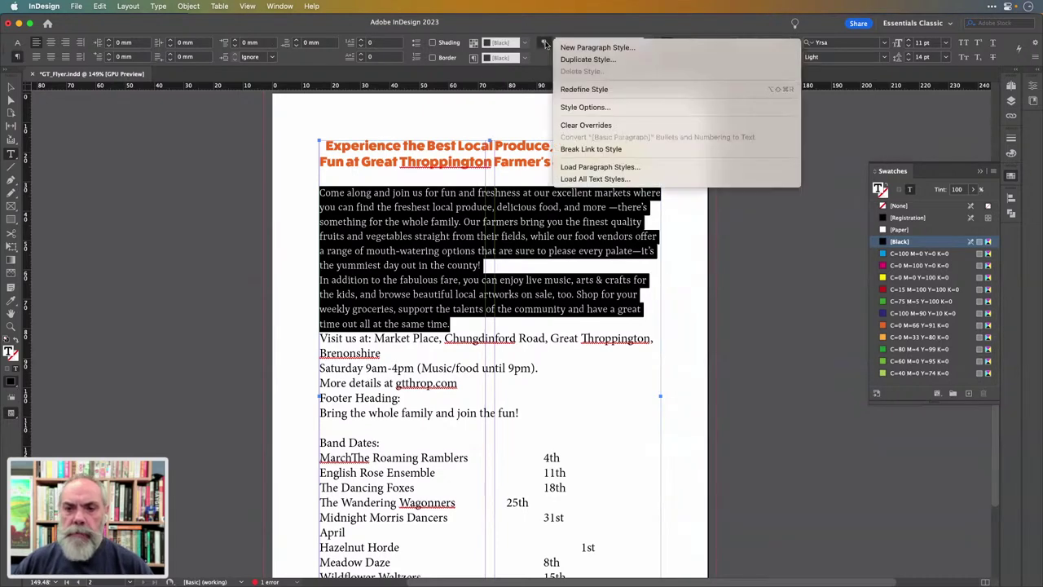
left_click(599, 47)
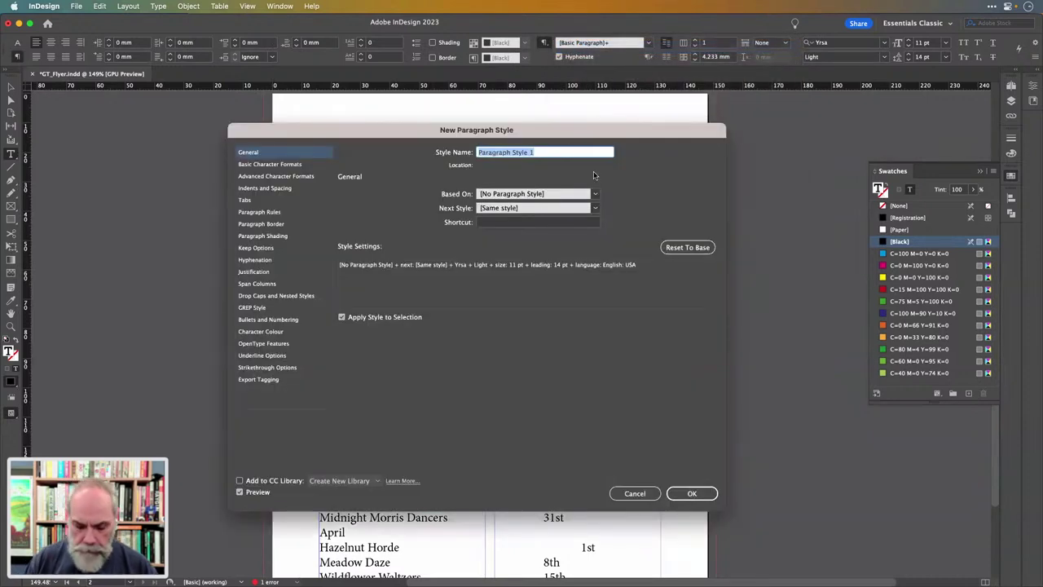
type("GT B")
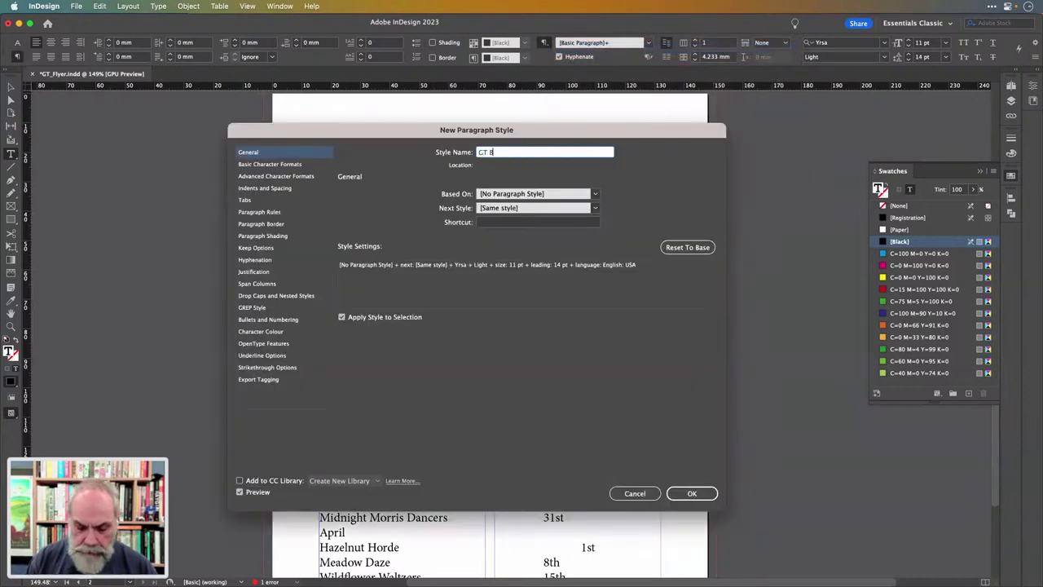
type("ody")
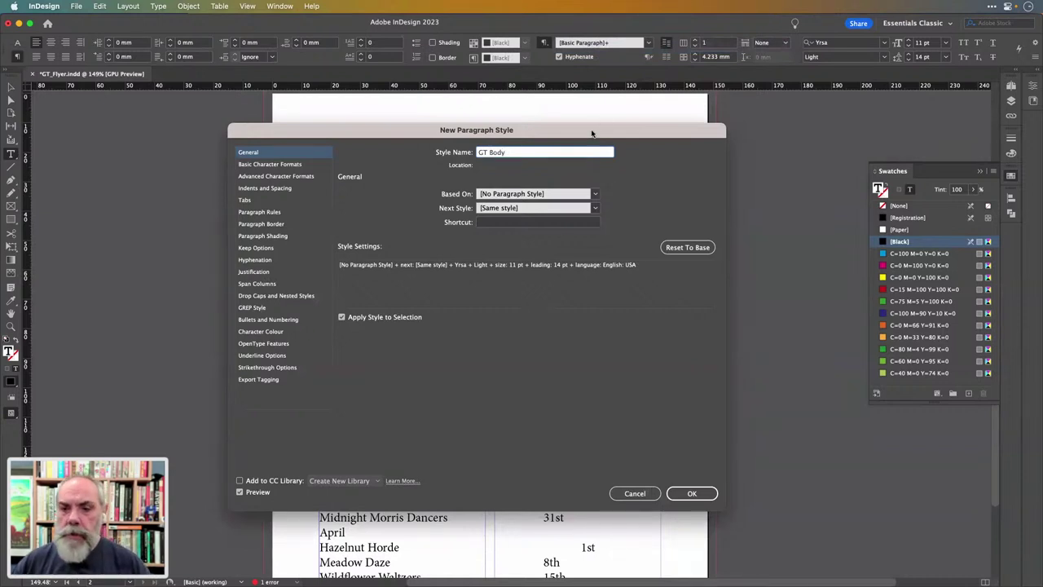
left_click_drag(593, 132, 673, 107)
left_click(677, 167)
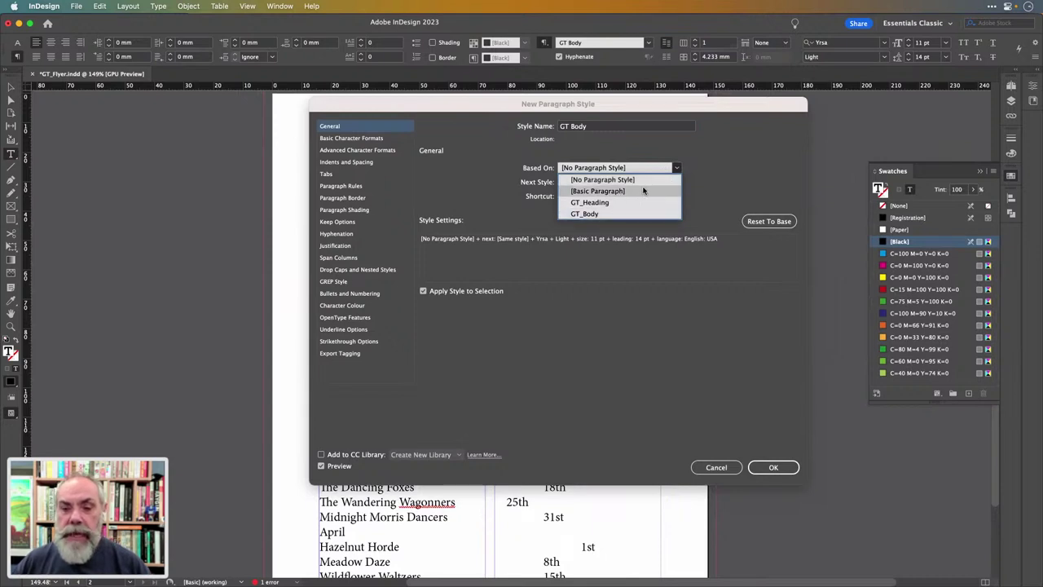
left_click(722, 179)
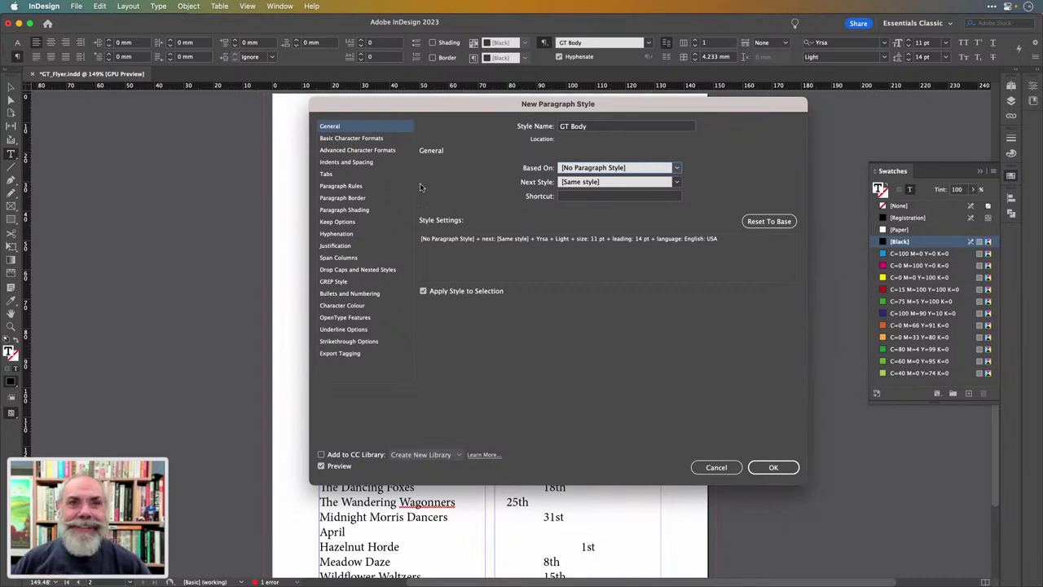
left_click(378, 140)
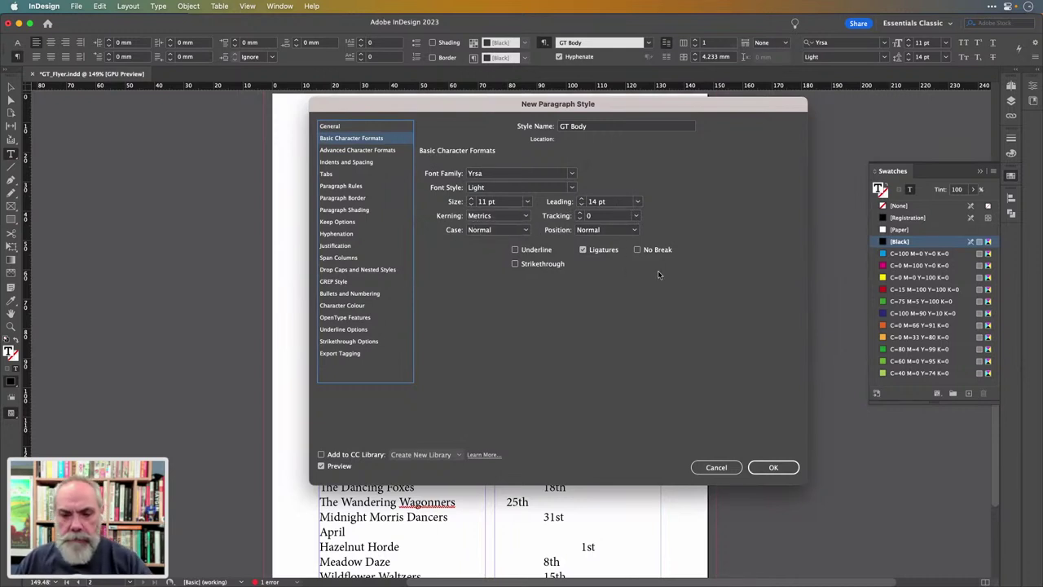
Give GT Body 2 mm space after and confirm it, applying it to the body text
left_click(368, 162)
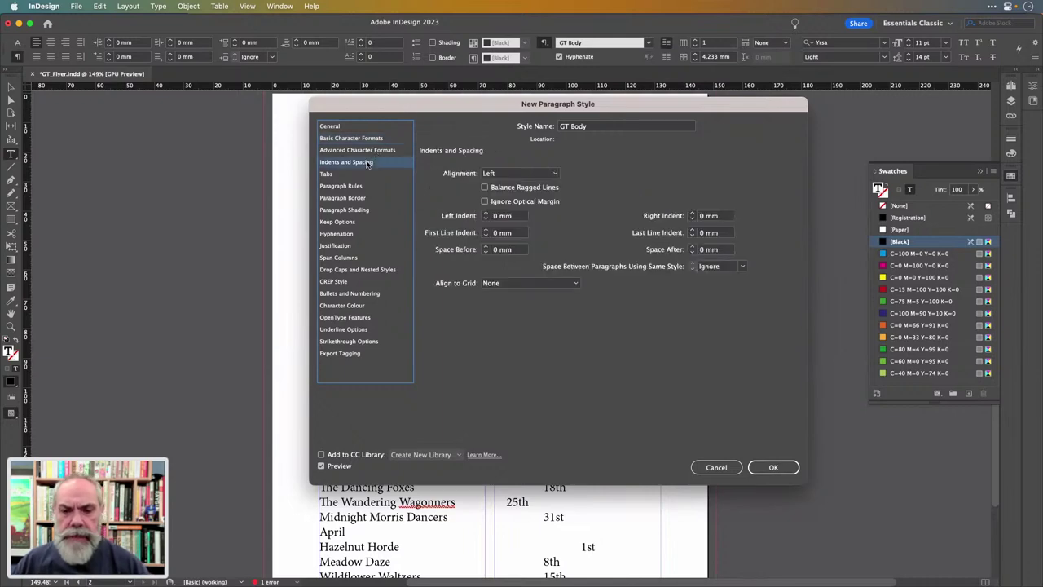
left_click_drag(497, 111, 714, 49)
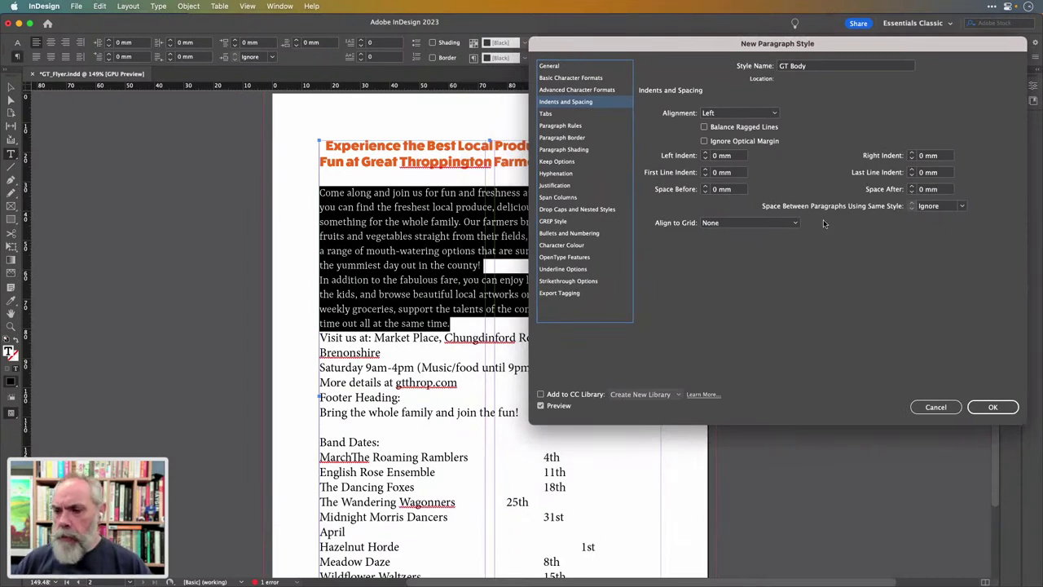
left_click(912, 185)
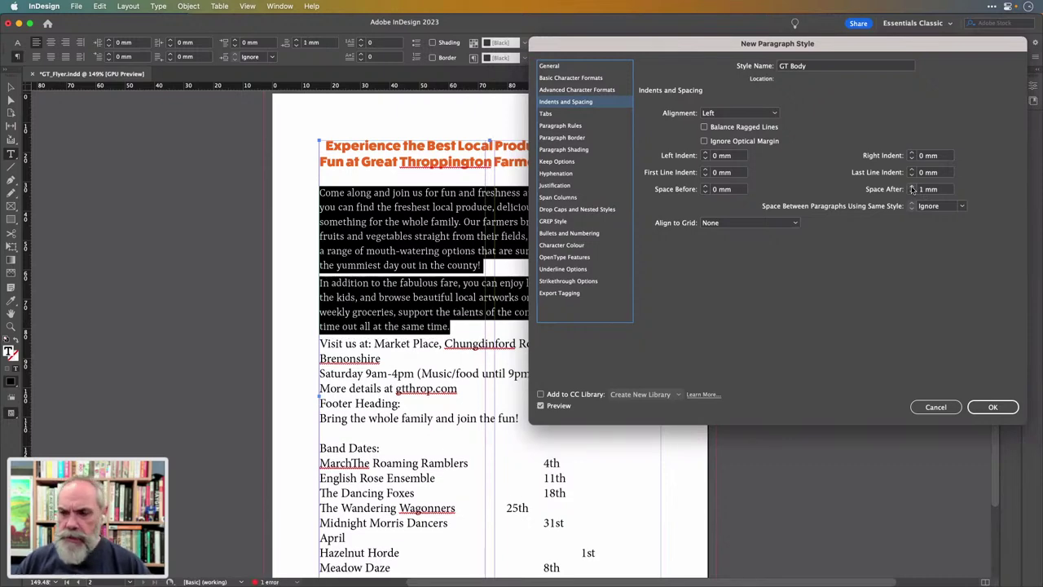
left_click(911, 186)
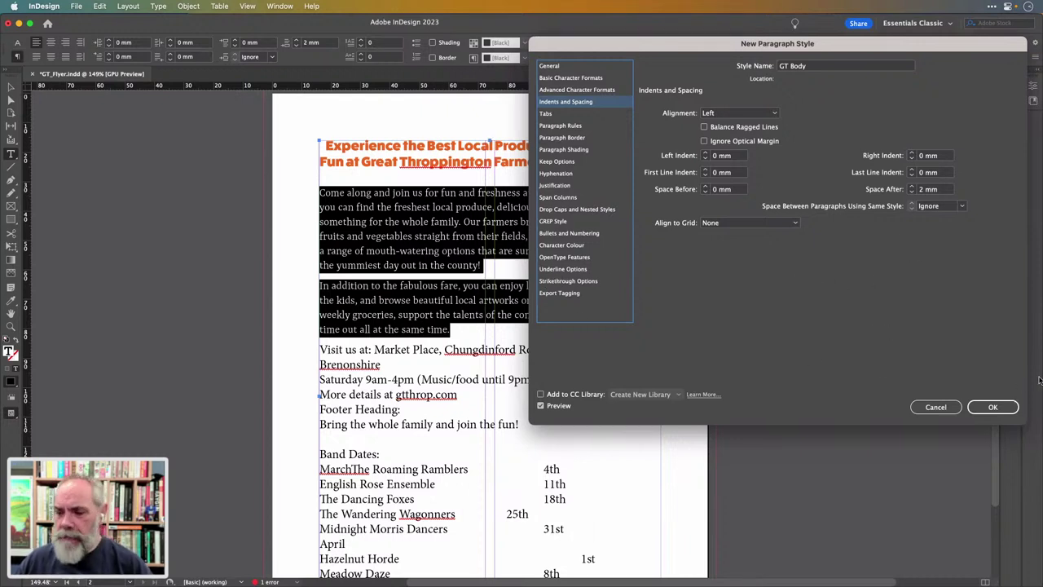
left_click(995, 407)
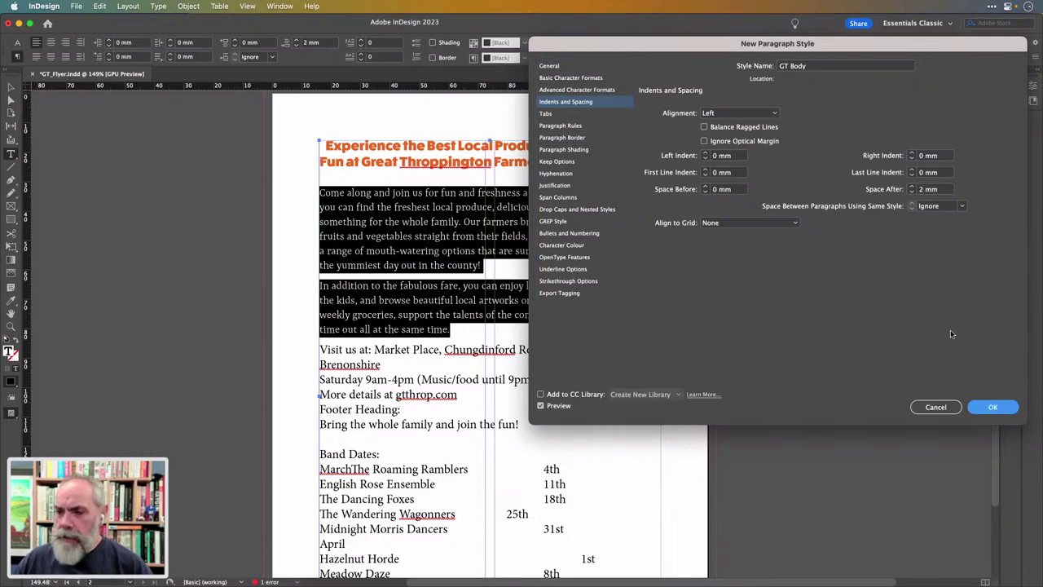
left_click(993, 405)
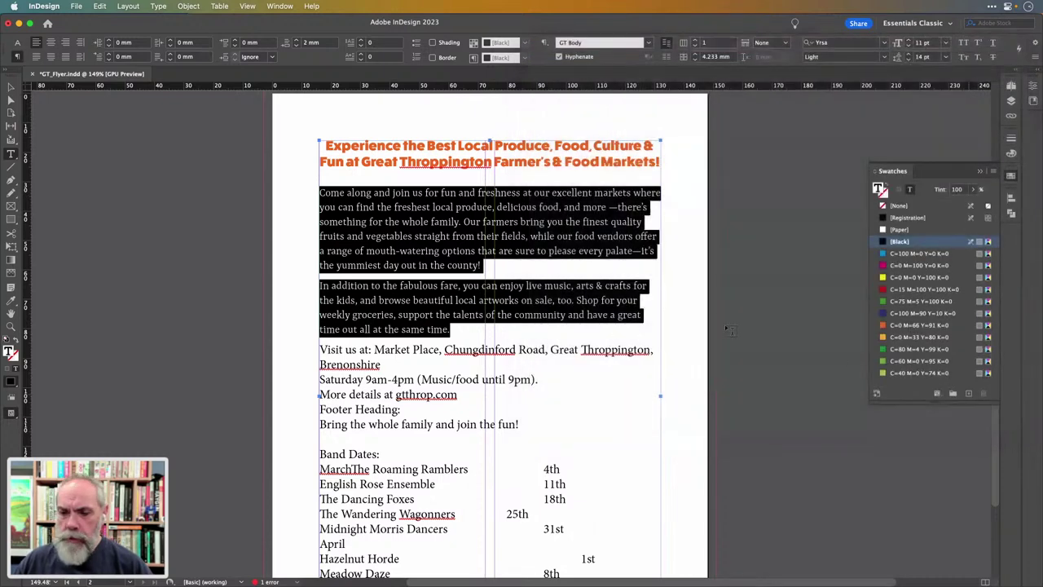
Select the two-line headline and start a new paragraph style named GT Page HD from it
left_click(592, 240)
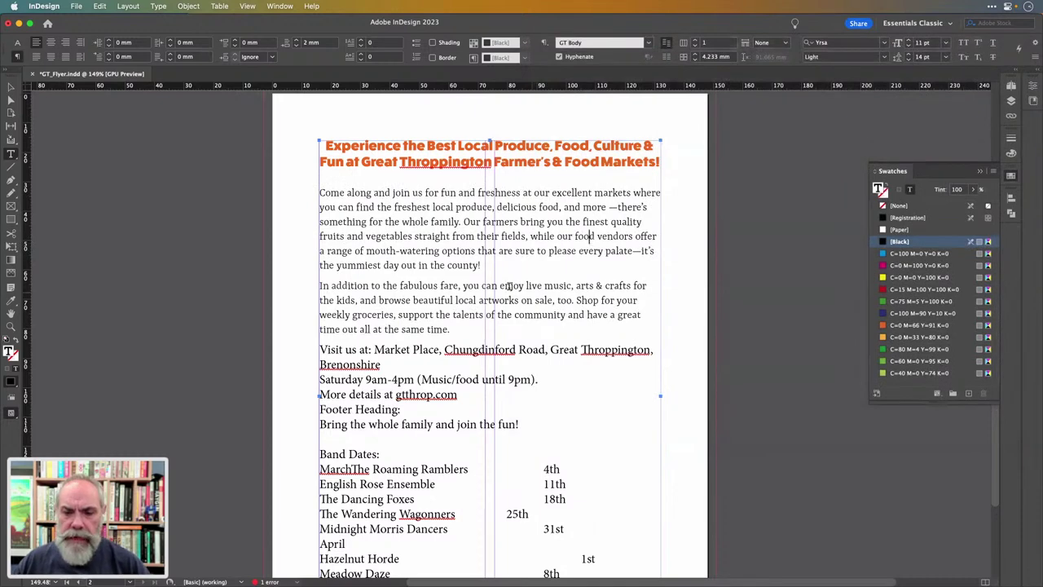
left_click_drag(541, 161, 469, 162)
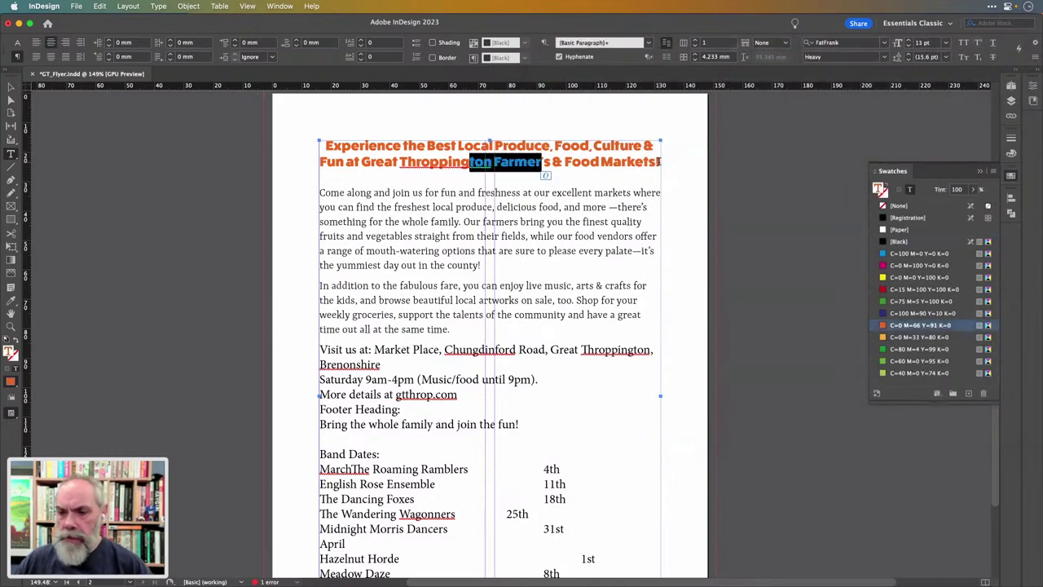
left_click_drag(659, 161, 325, 134)
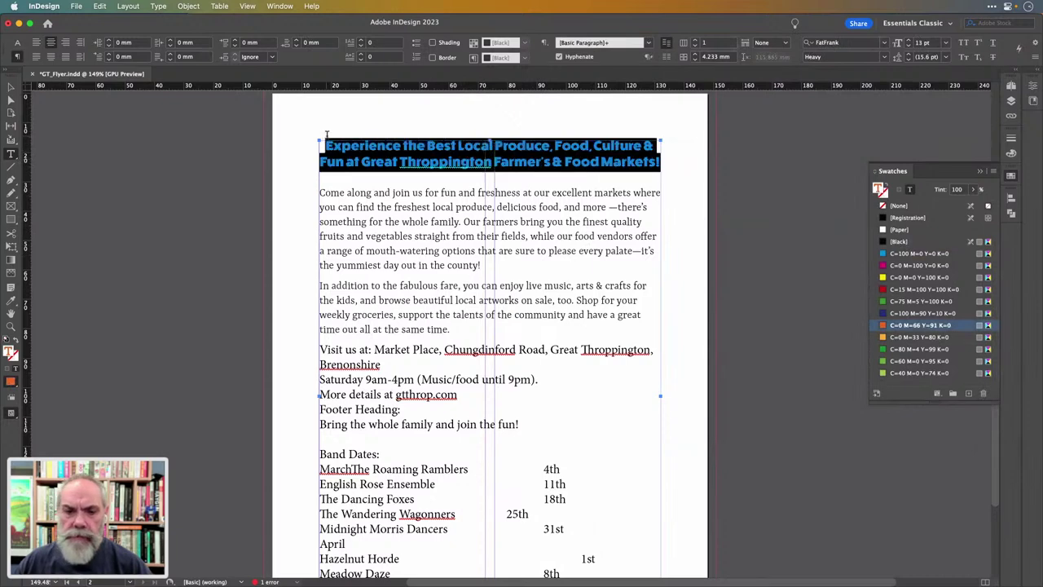
left_click(545, 44)
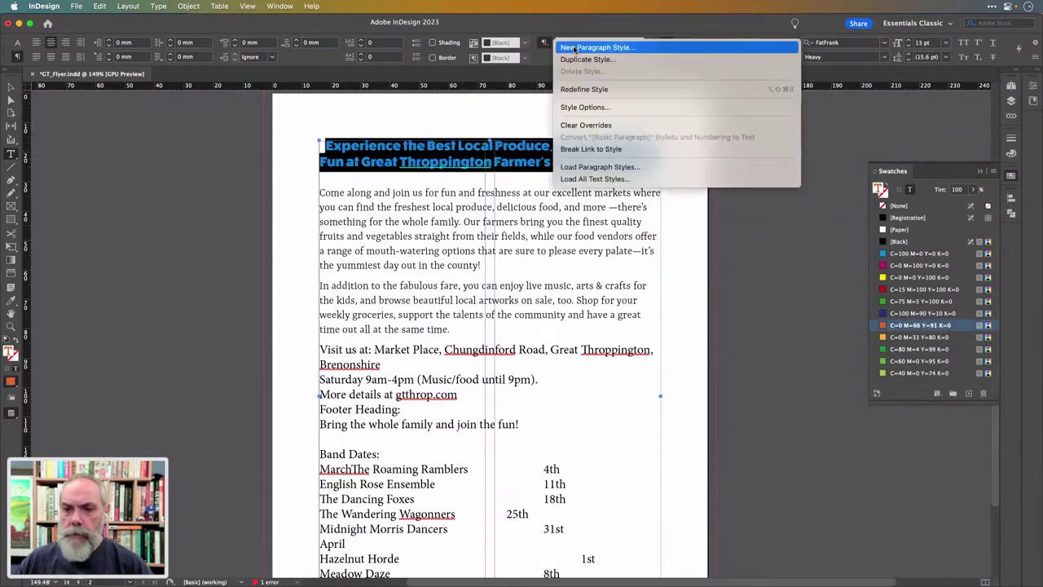
left_click(574, 48)
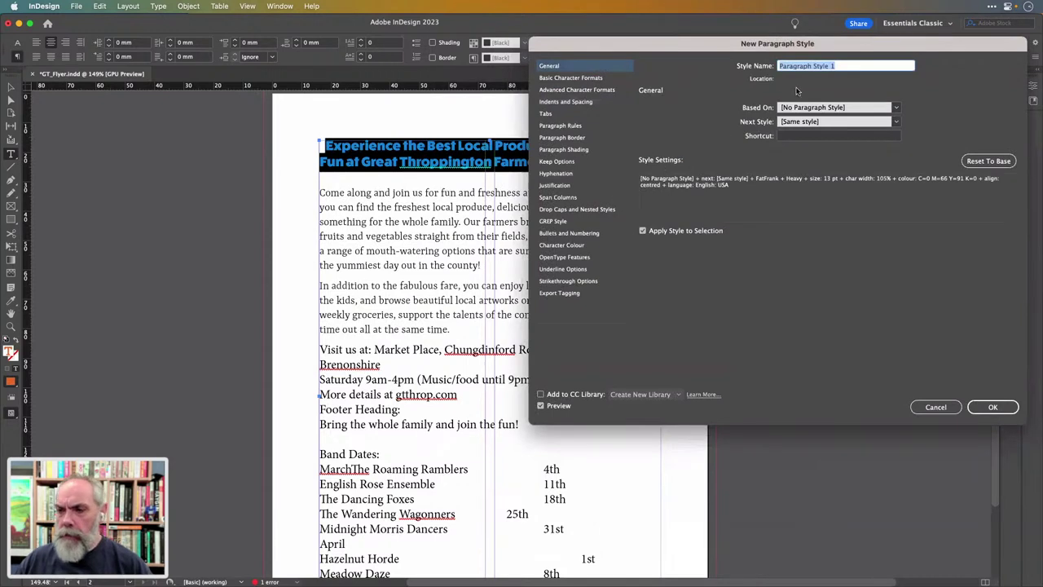
type("CT")
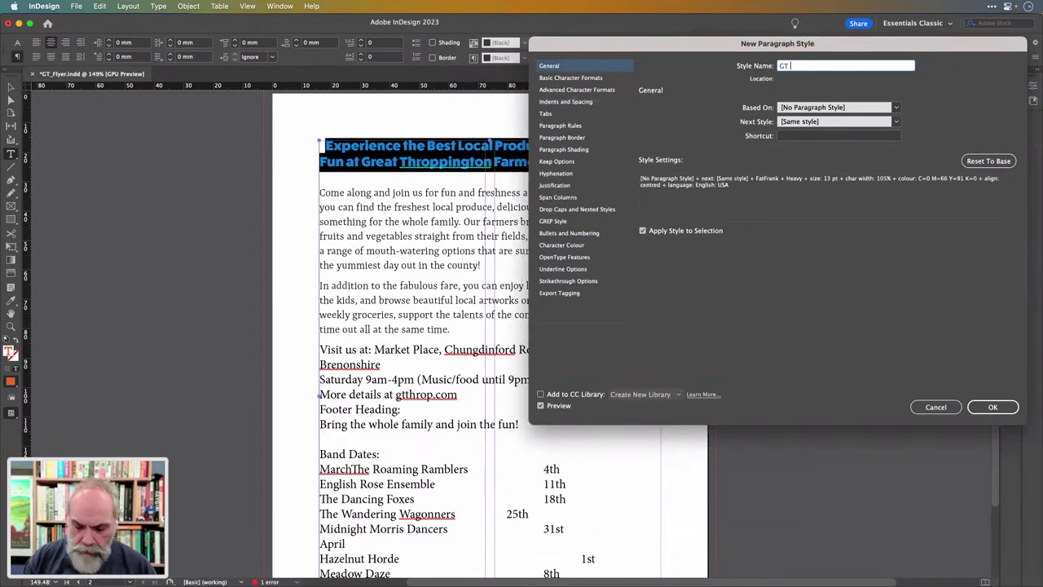
type(" Page C")
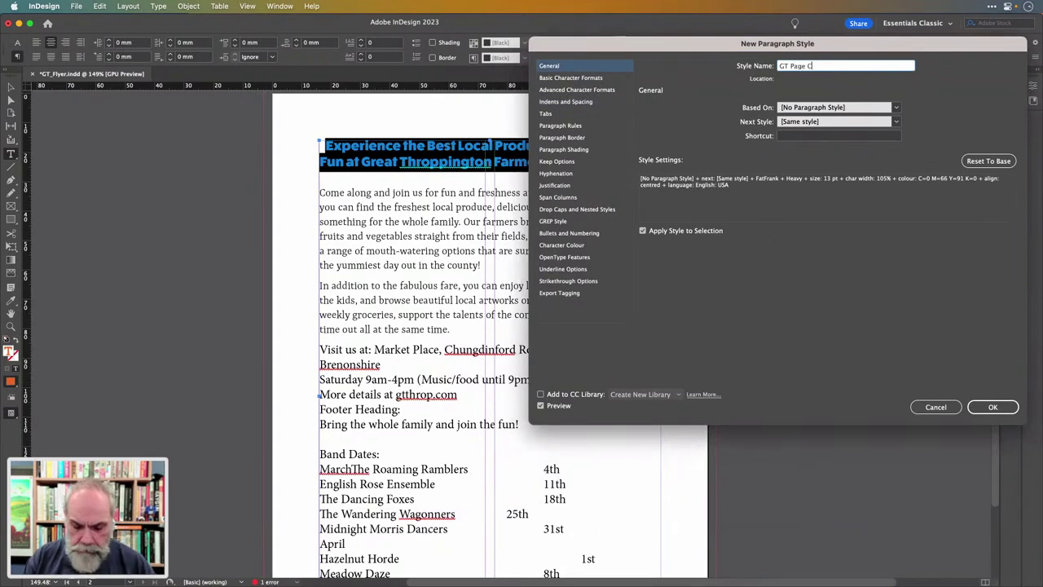
key("BackSpace")
type("HD")
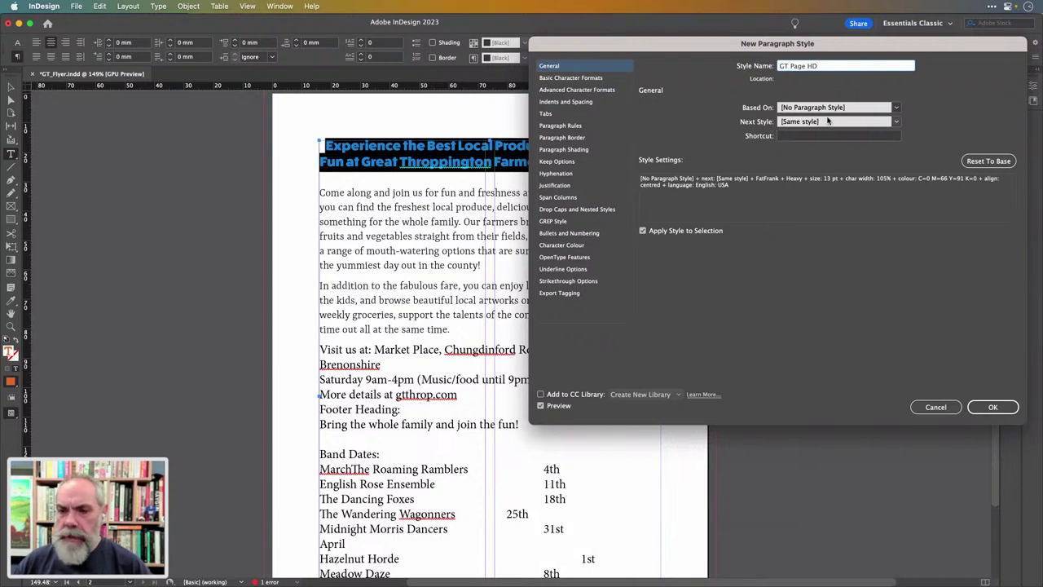
Give GT Page HD 3 mm space after, confirm it, and delete the empty line below the headline
left_click(573, 103)
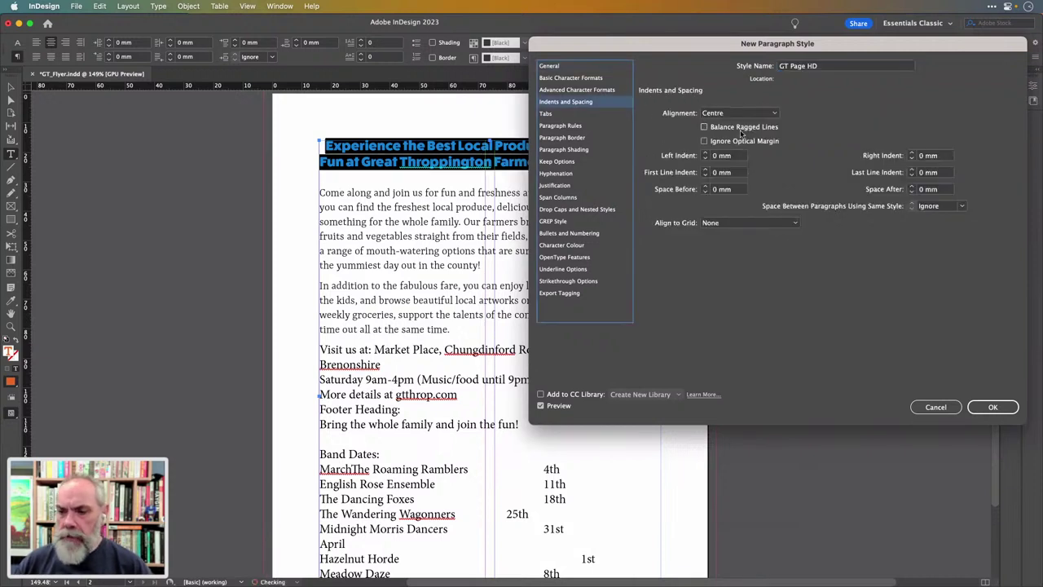
left_click(912, 187)
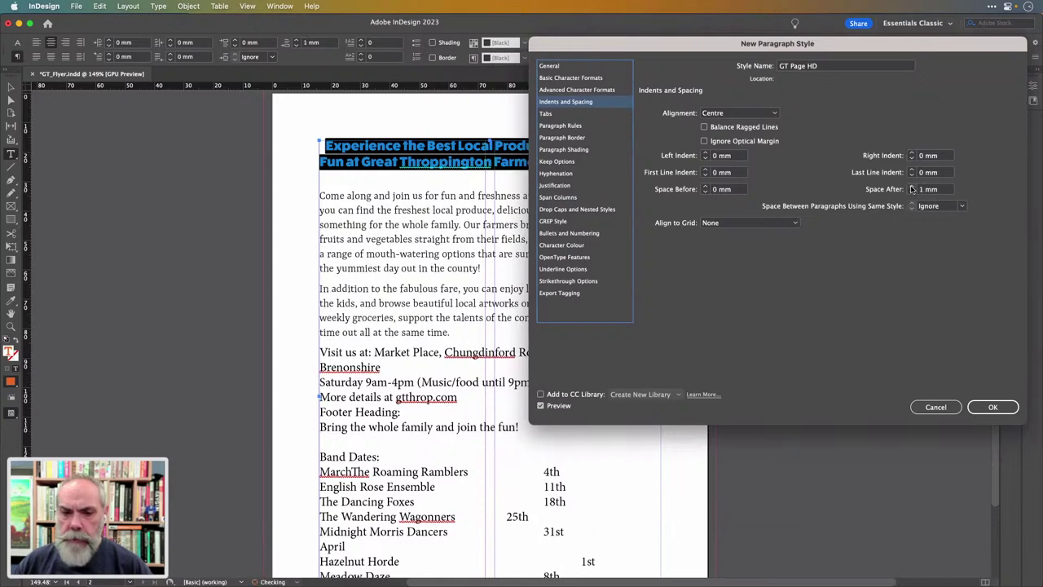
left_click(911, 187)
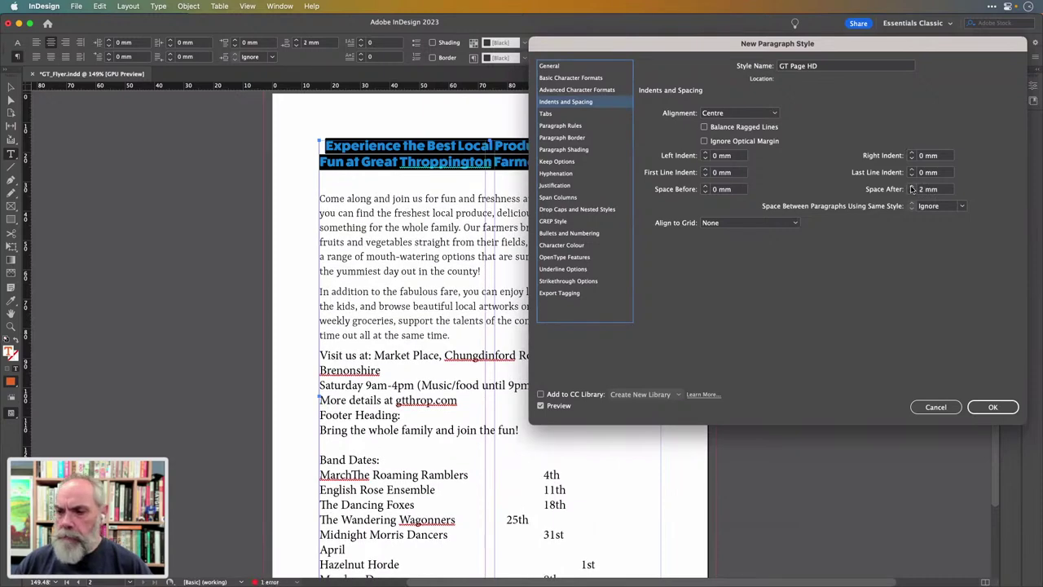
left_click(911, 187)
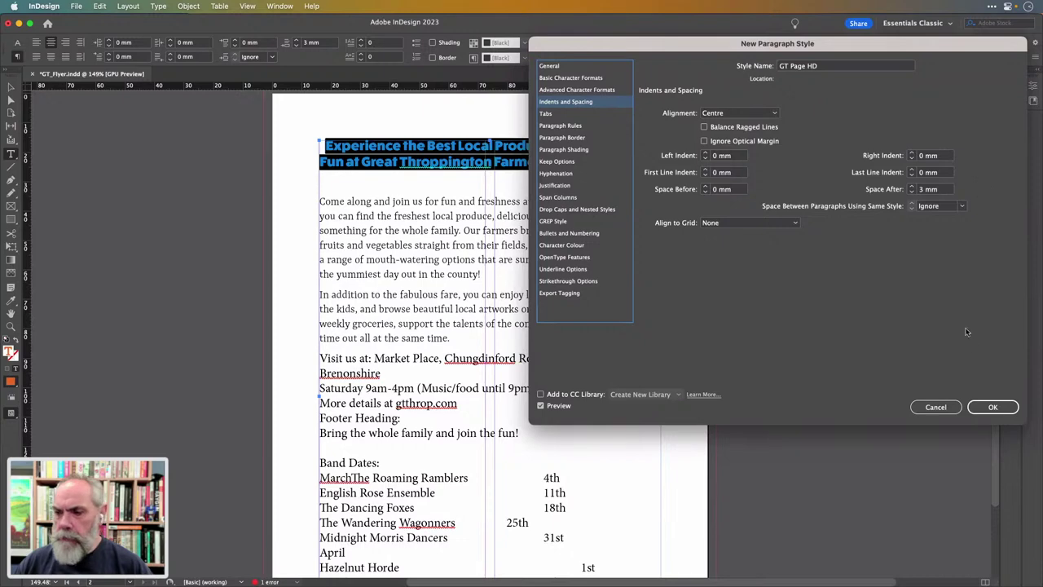
left_click(991, 408)
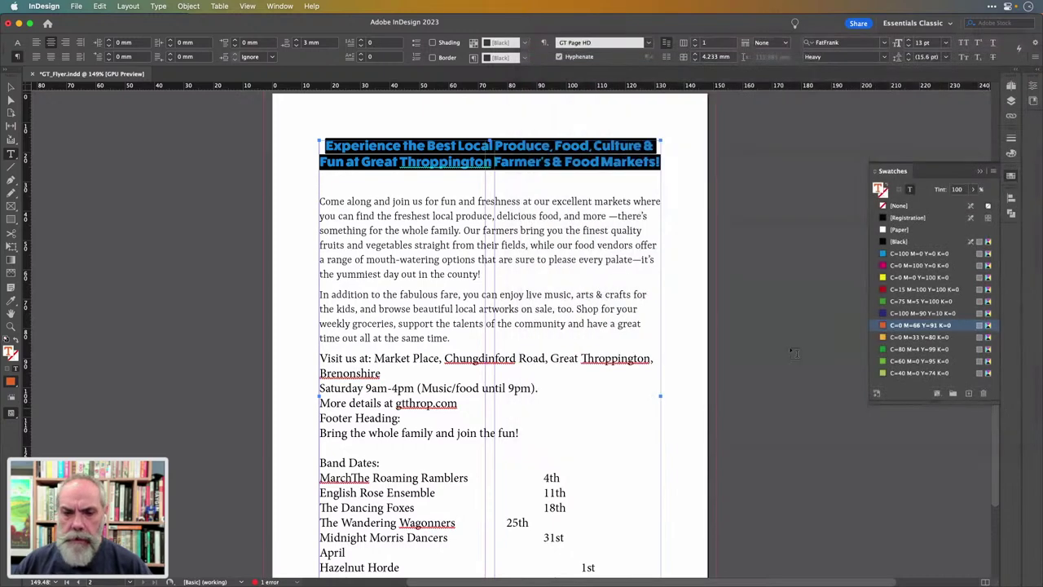
left_click(328, 186)
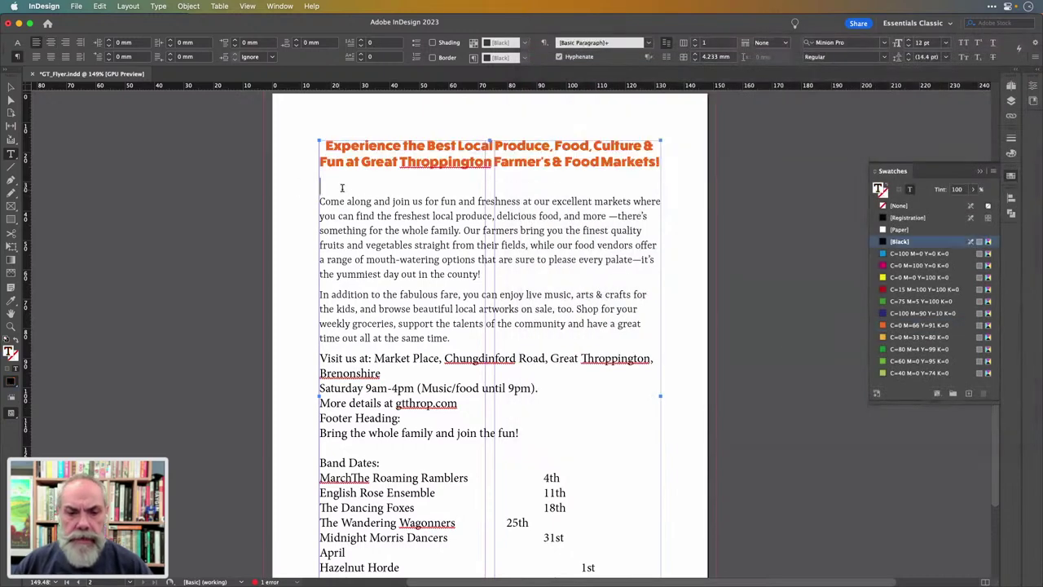
key("Delete")
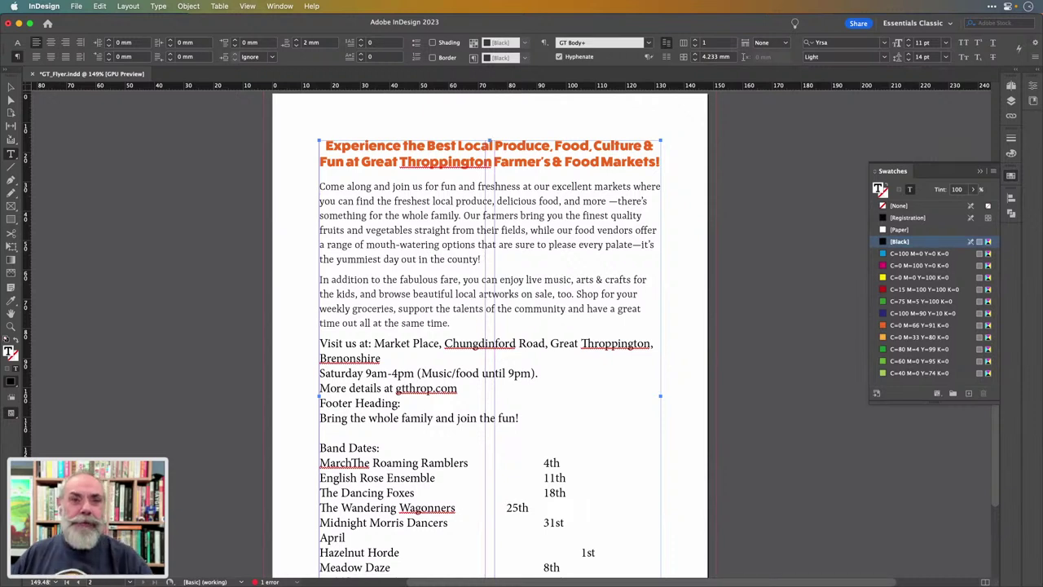
left_click(585, 279)
scroll(473, 342, "down", 3)
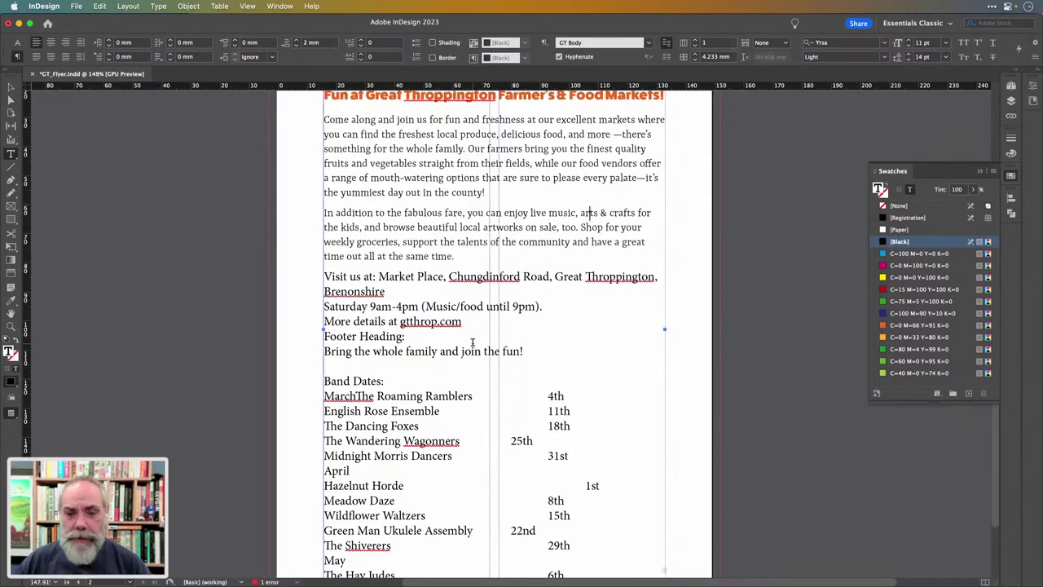
key("super+0")
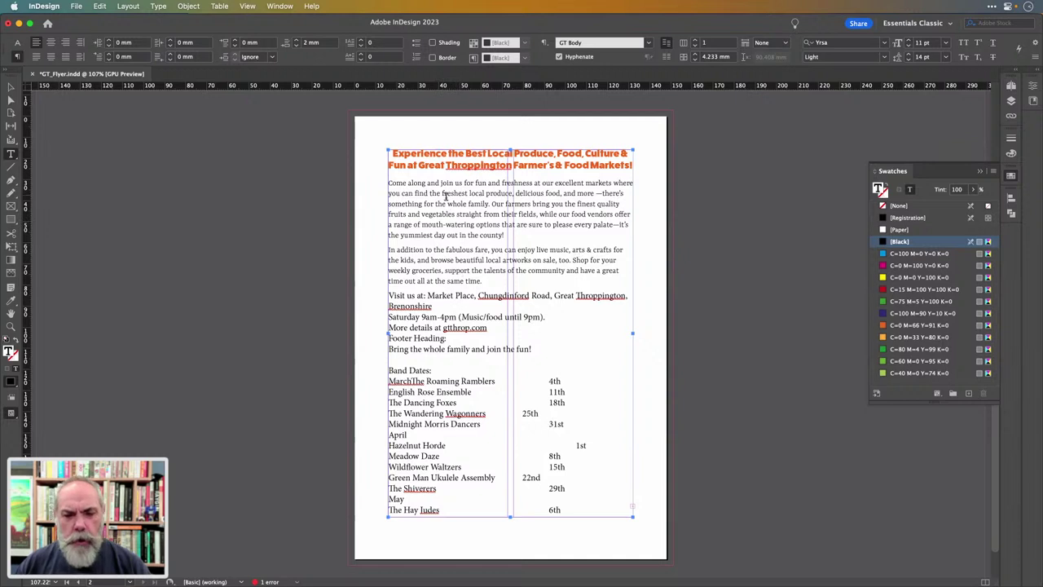
left_click_drag(524, 423, 585, 506)
left_click(419, 371)
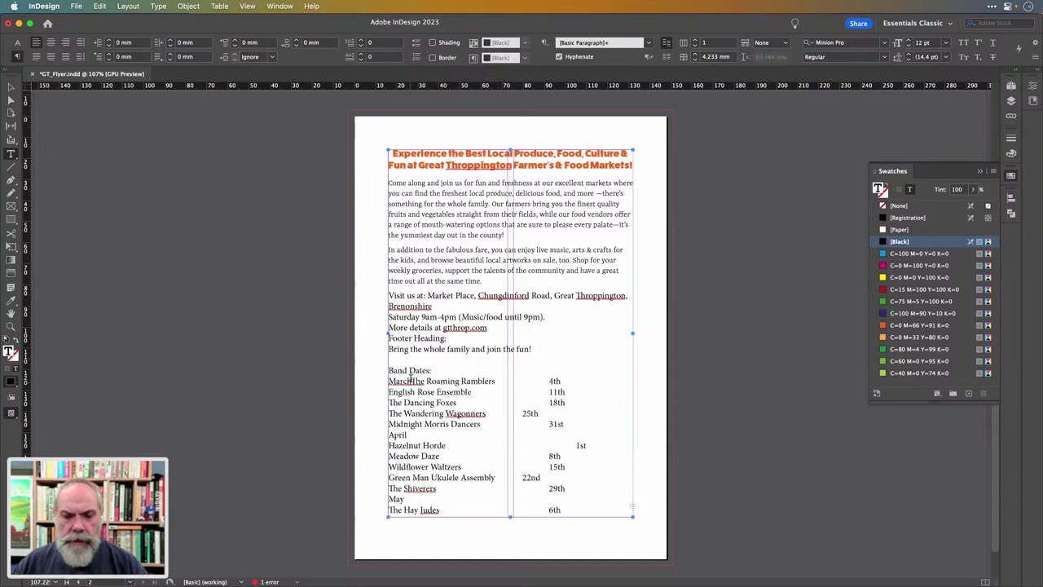
left_click_drag(436, 371, 388, 367)
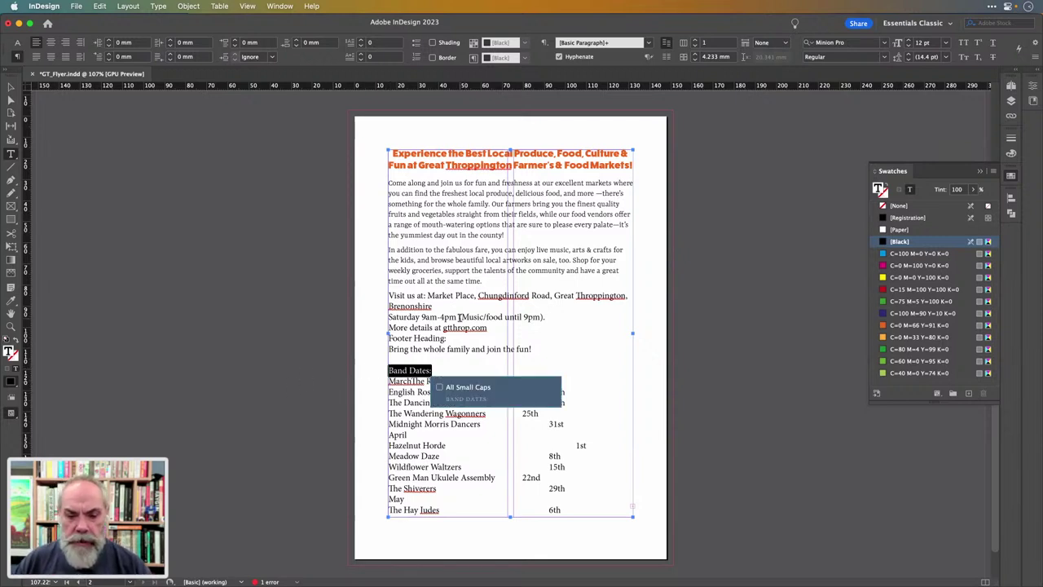
left_click_drag(458, 317, 421, 317)
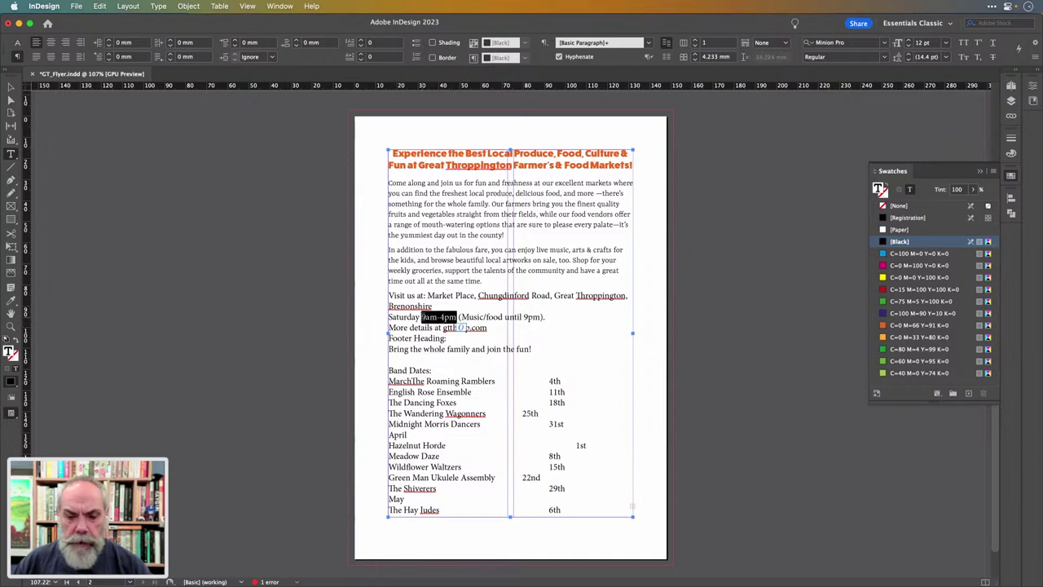
left_click(390, 370)
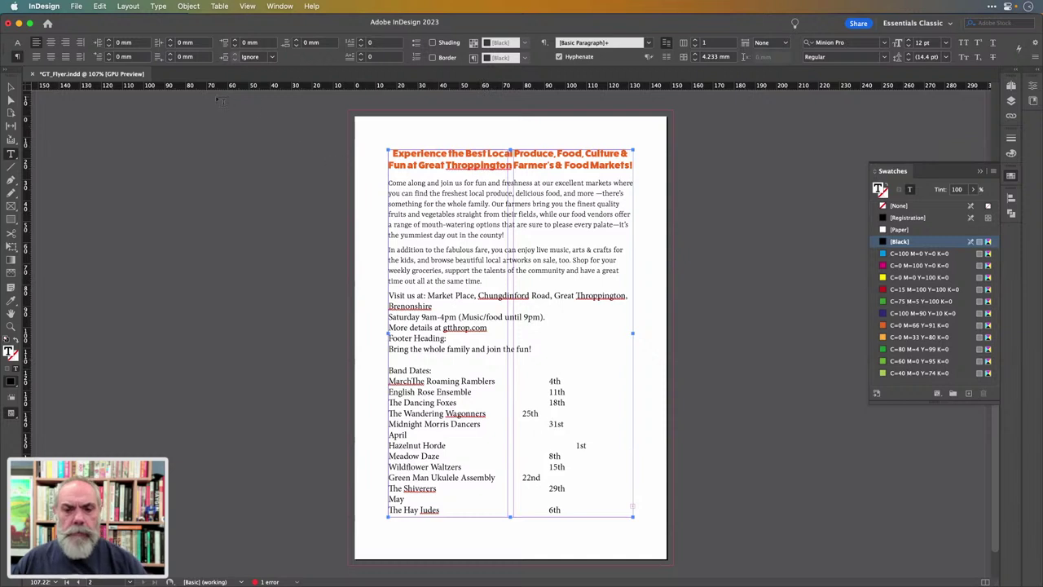
left_click(11, 86)
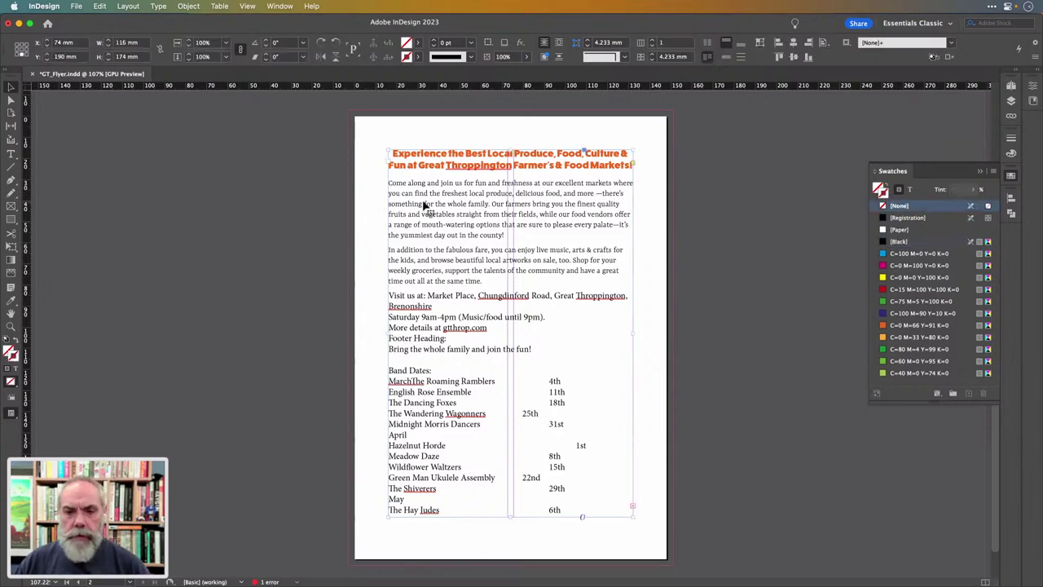
Split the flyer's text frame into 2 columns with a 3 mm gutter
key("super+b")
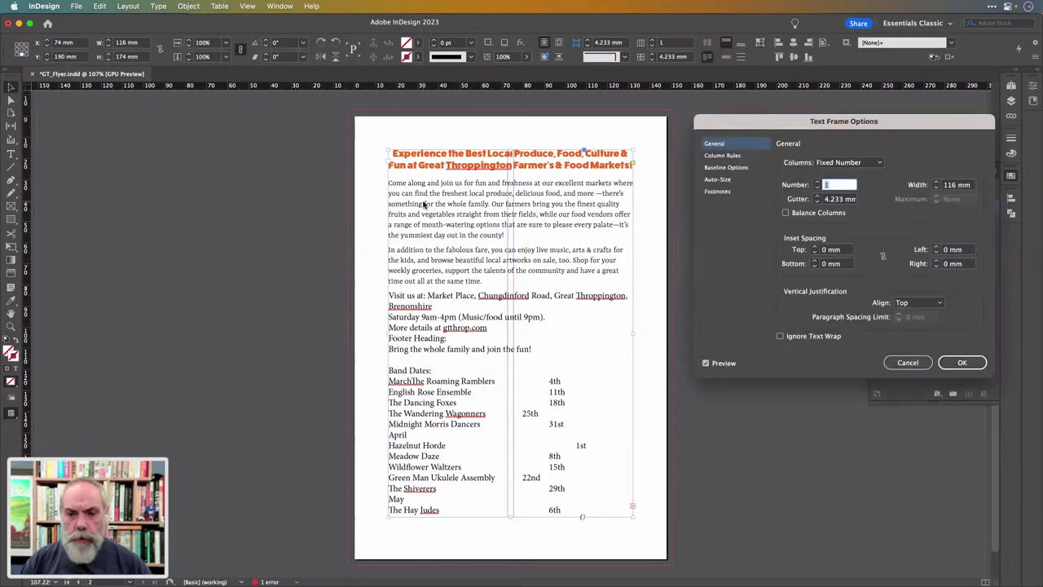
left_click_drag(778, 127, 756, 126)
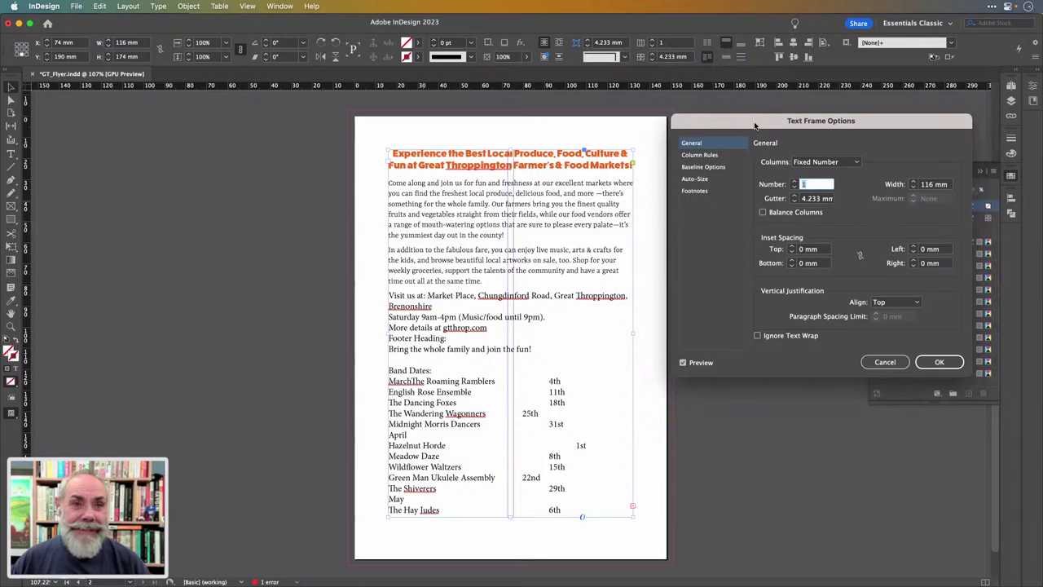
left_click_drag(881, 129, 855, 121)
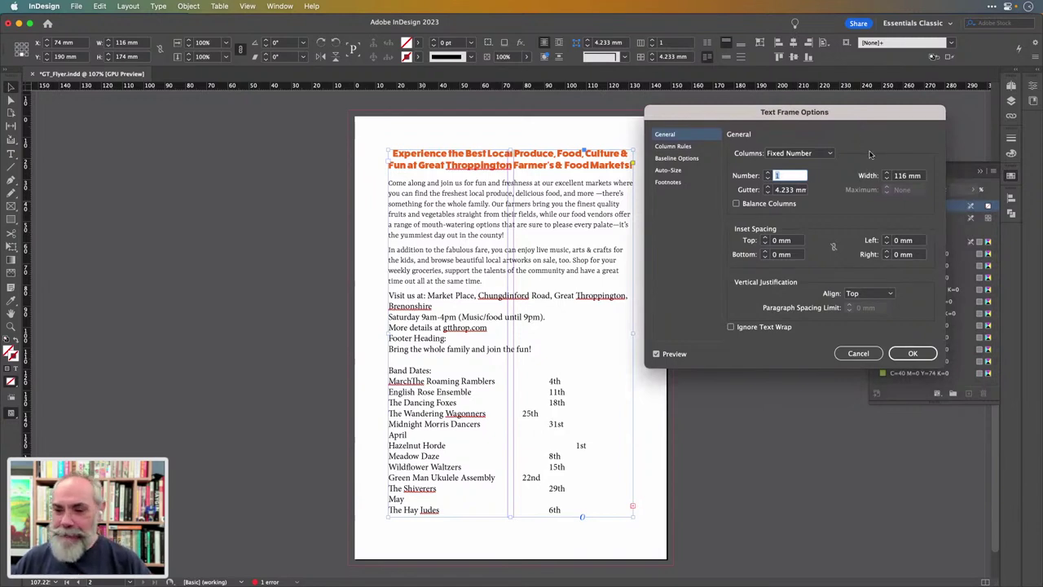
left_click_drag(863, 116, 814, 102)
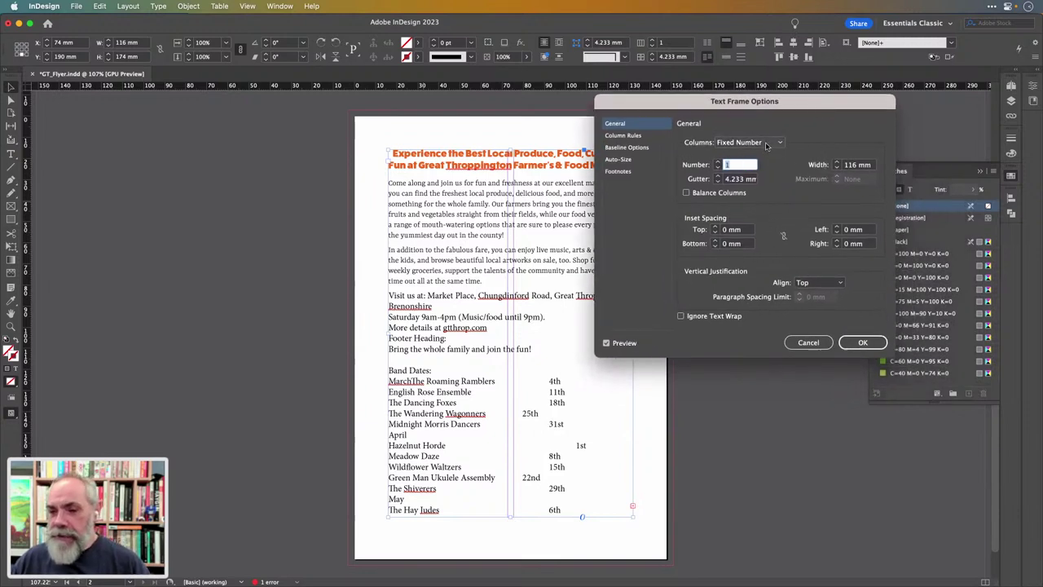
left_click(718, 165)
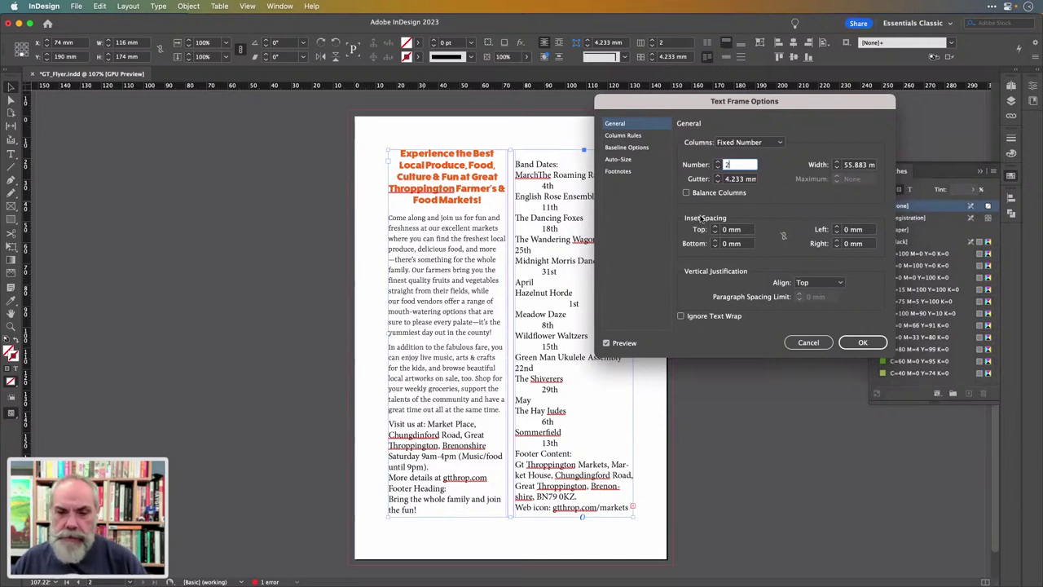
left_click(718, 181)
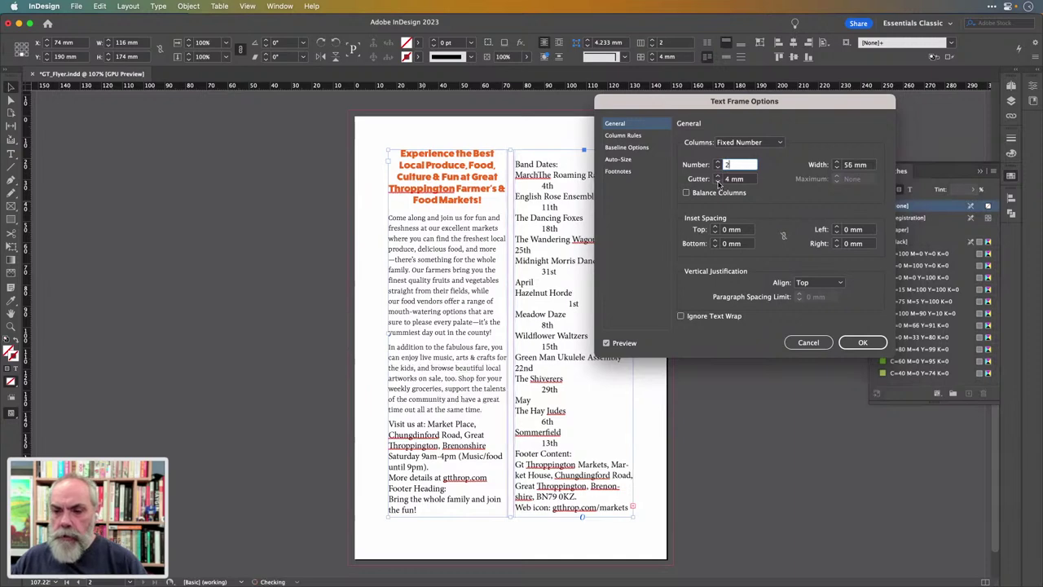
left_click(718, 181)
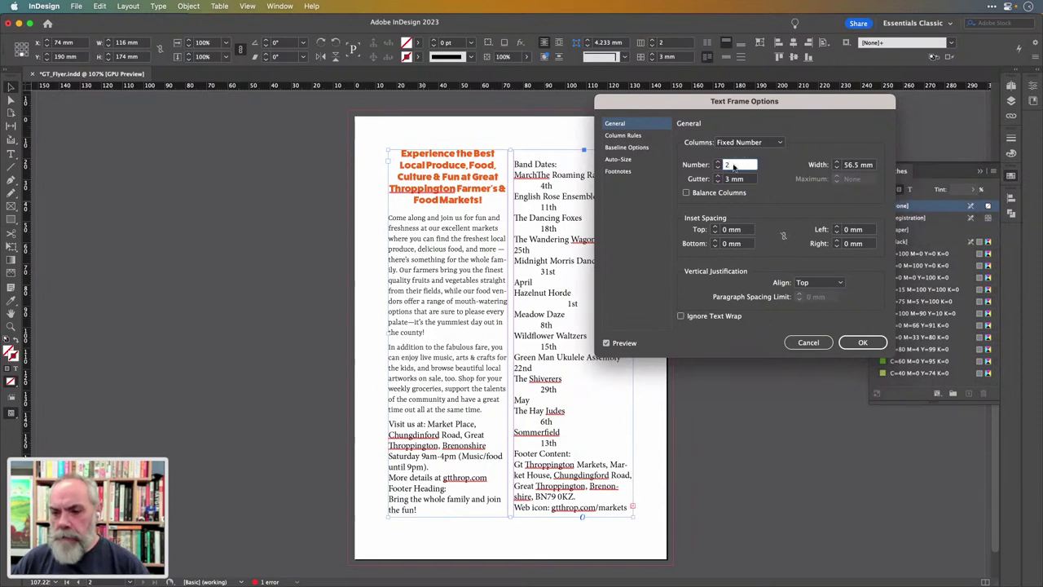
double_click(732, 179)
left_click(867, 346)
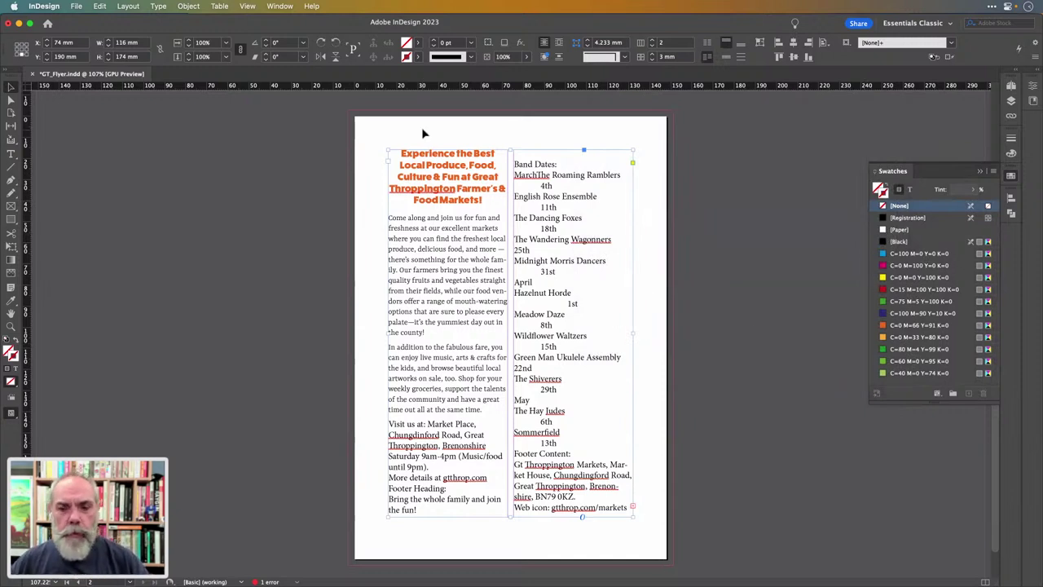
double_click(484, 199)
Open the style options of the headline's GT Page HD paragraph style
left_click_drag(484, 198, 402, 154)
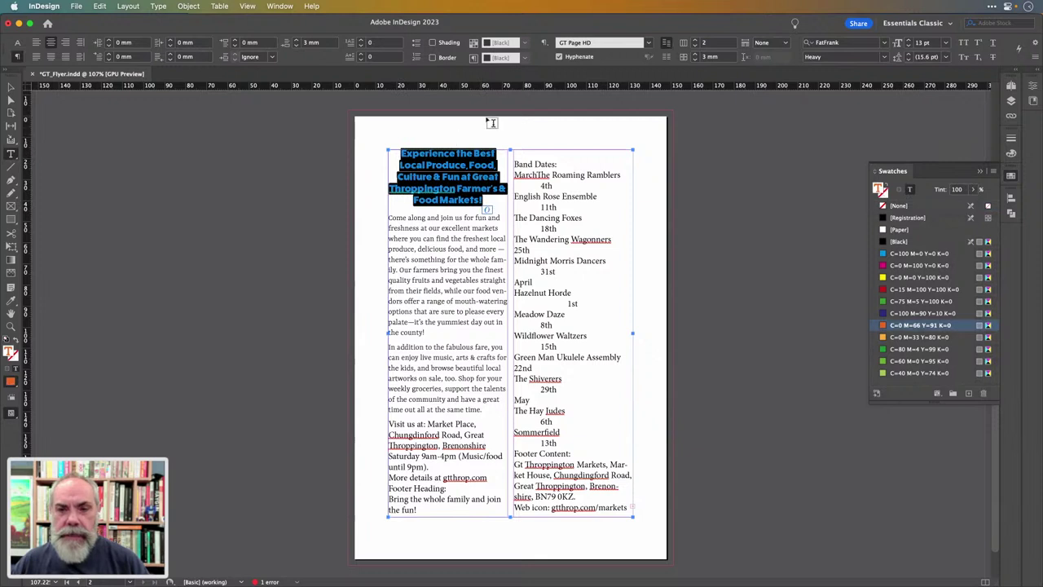
left_click(469, 160)
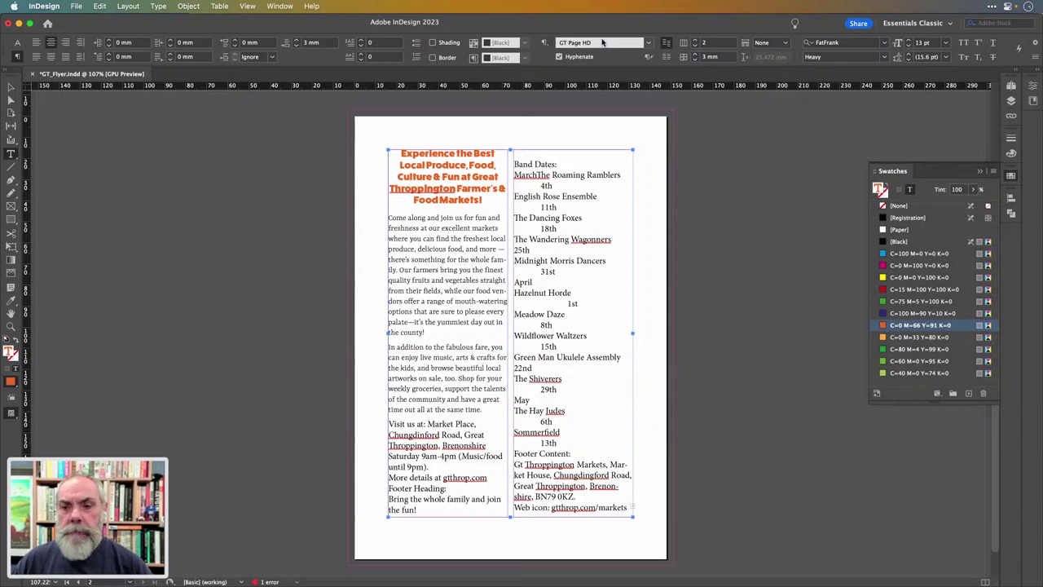
left_click(546, 43)
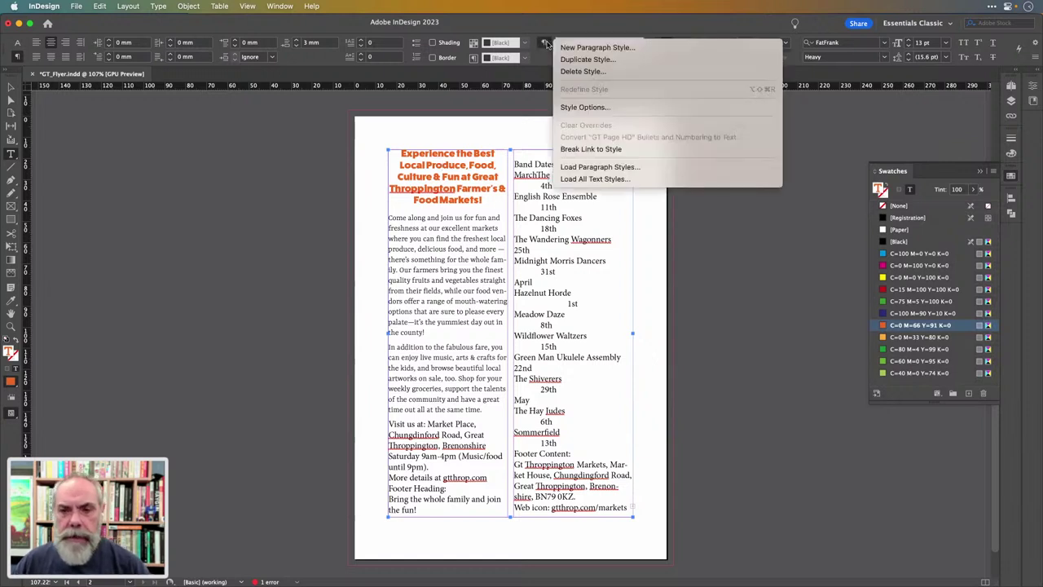
left_click(585, 107)
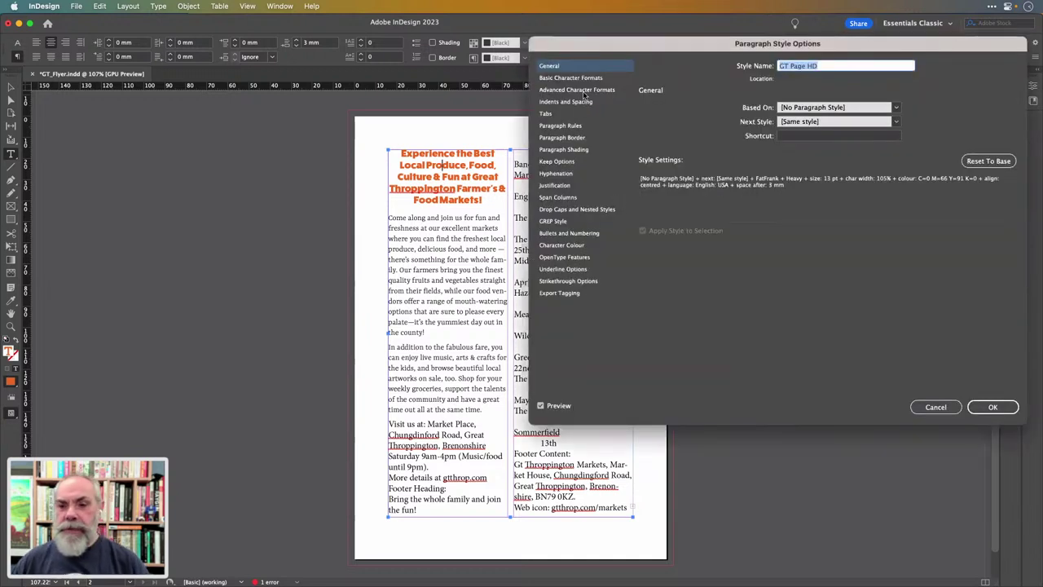
left_click_drag(671, 52, 635, 52)
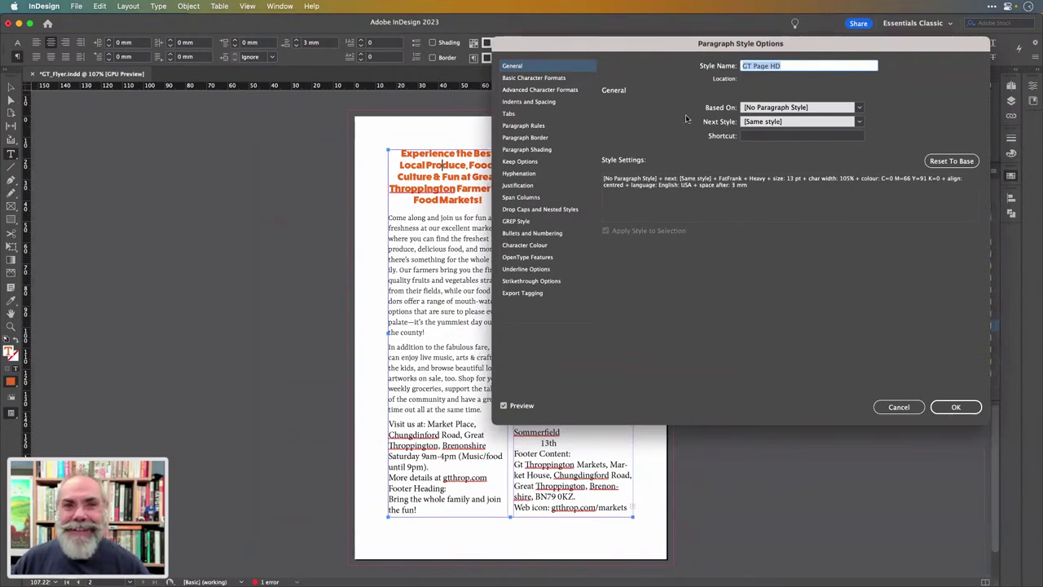
left_click_drag(703, 45, 735, 58)
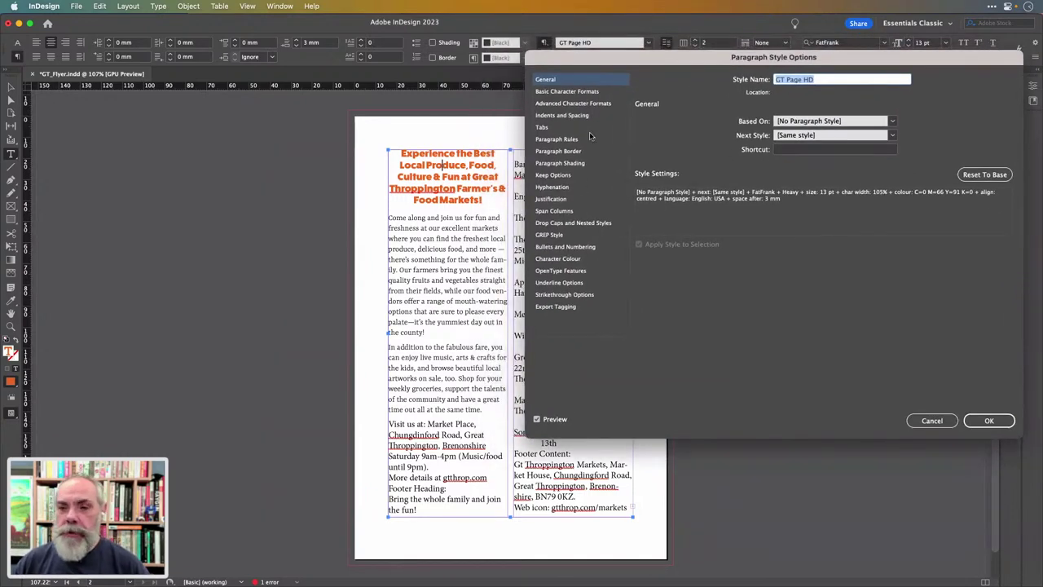
left_click_drag(613, 59, 649, 119)
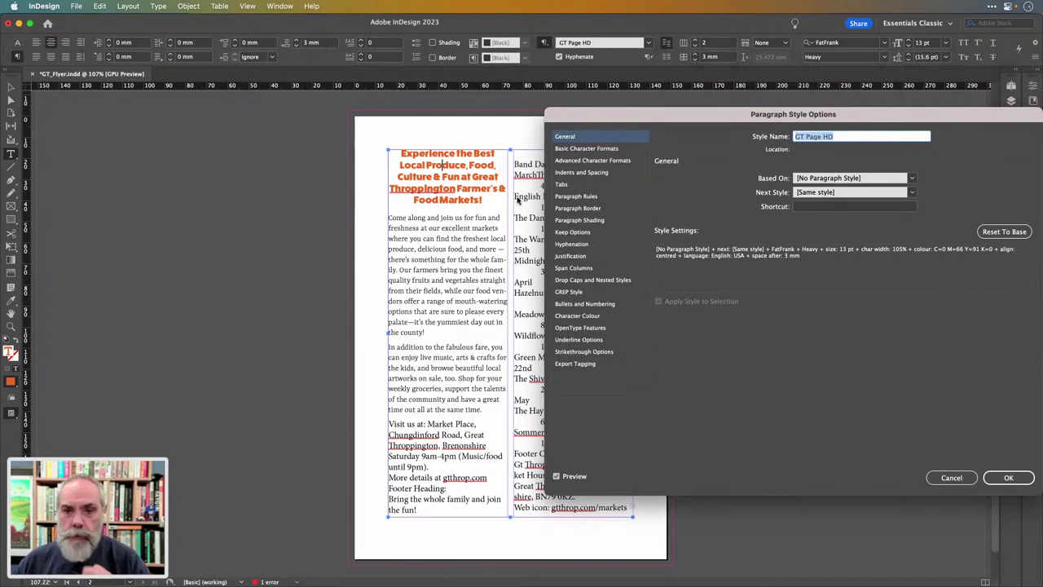
Set the GT Page HD paragraph layout to Span Columns
left_click(569, 269)
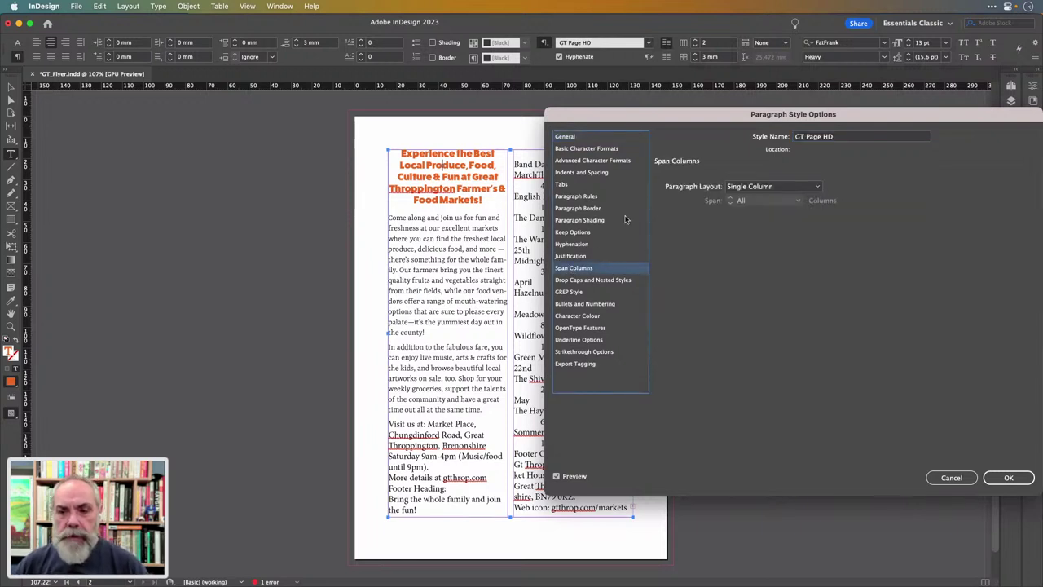
left_click(819, 188)
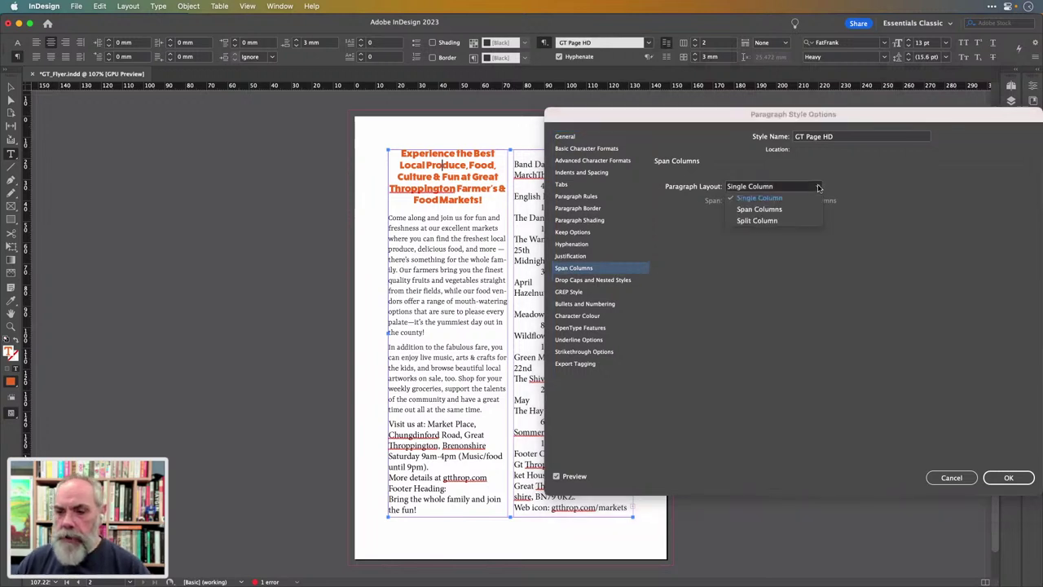
left_click(808, 211)
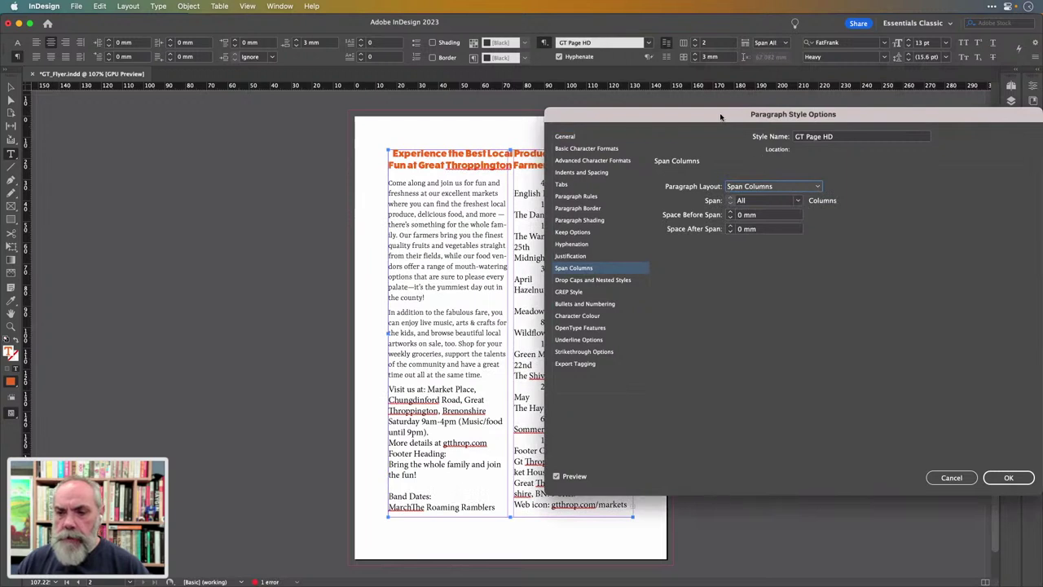
left_click_drag(719, 115, 830, 116)
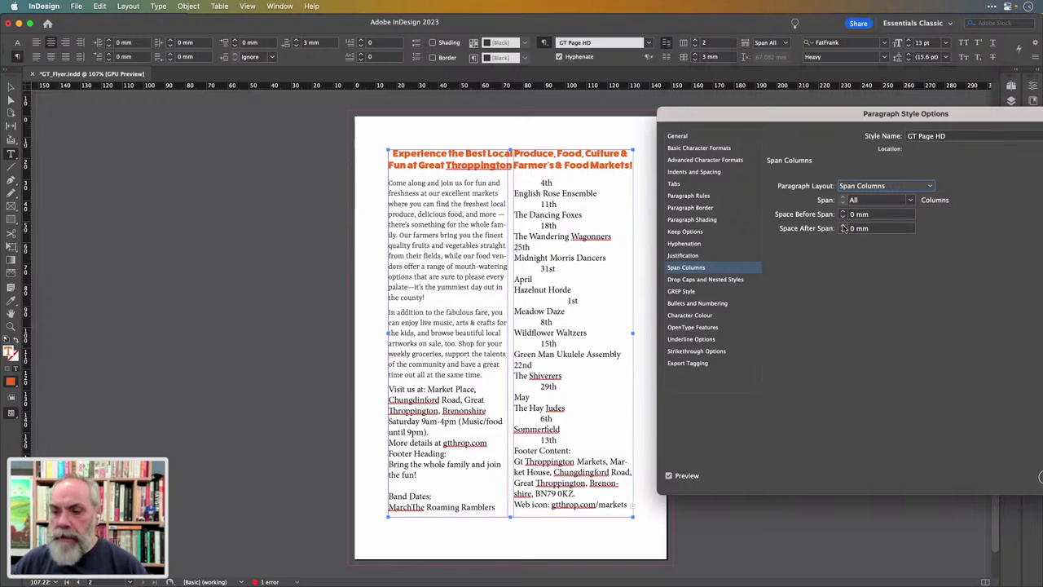
Try larger Space After Span values up to 13 mm, then set it to 0 mm
left_click(844, 227)
left_click(845, 226)
left_click(844, 226)
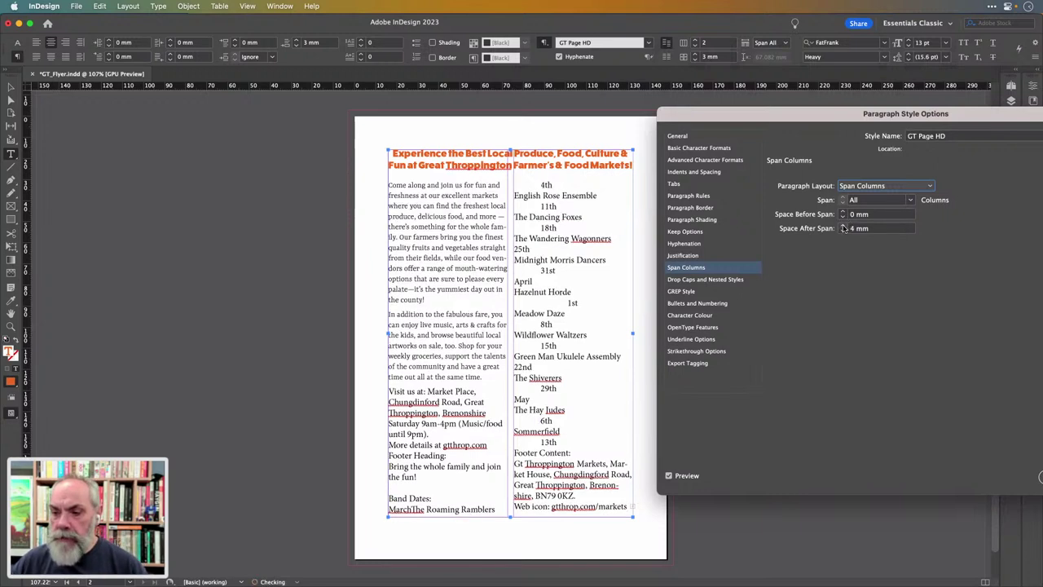
left_click(844, 225)
left_click(844, 226)
left_click(844, 226)
left_click(844, 226)
left_click(844, 225)
left_click(844, 225)
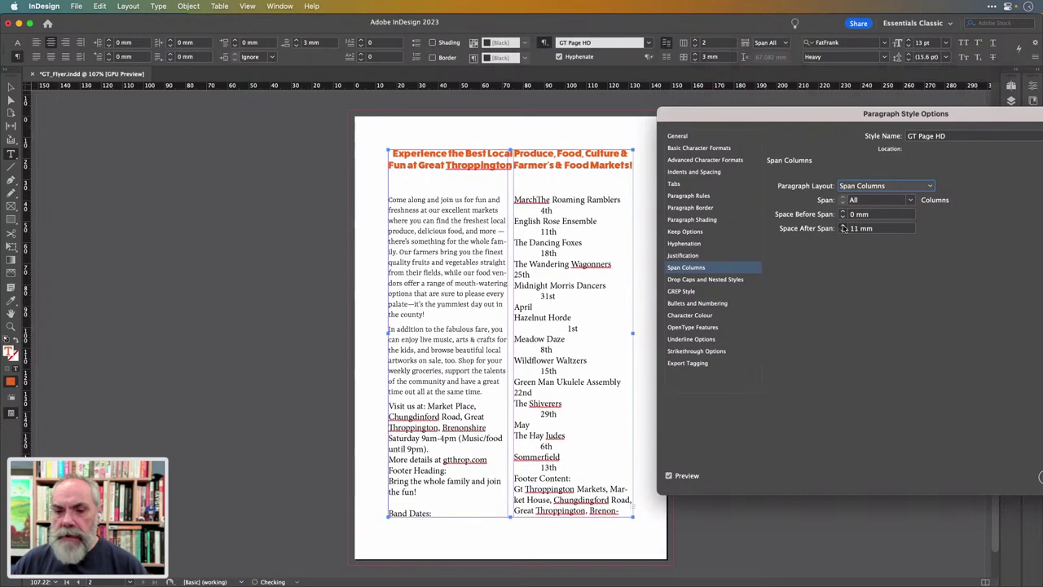
left_click(844, 225)
left_click(844, 226)
left_click(880, 229)
left_click_drag(880, 229, 841, 227)
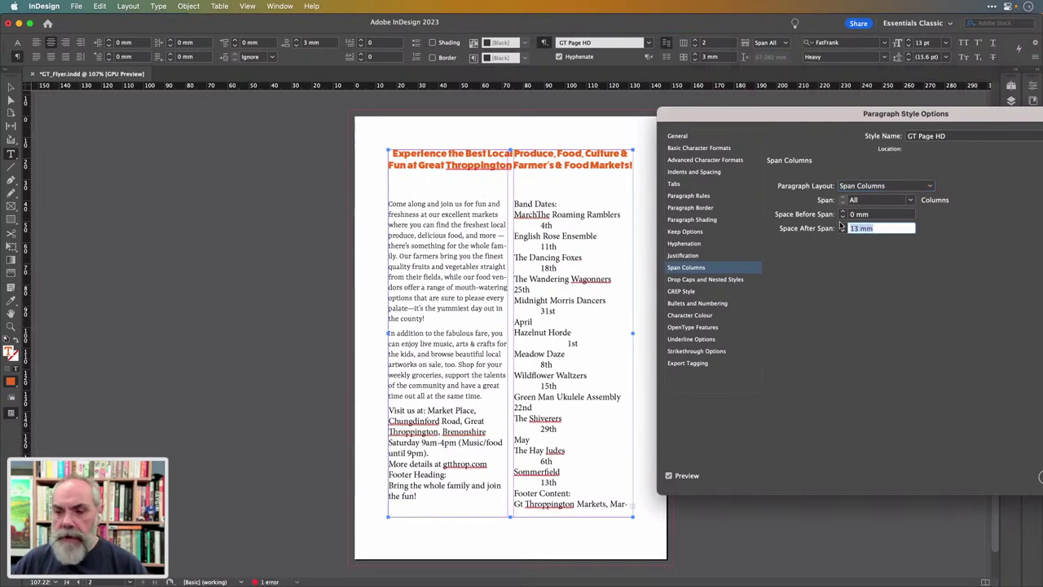
type("0")
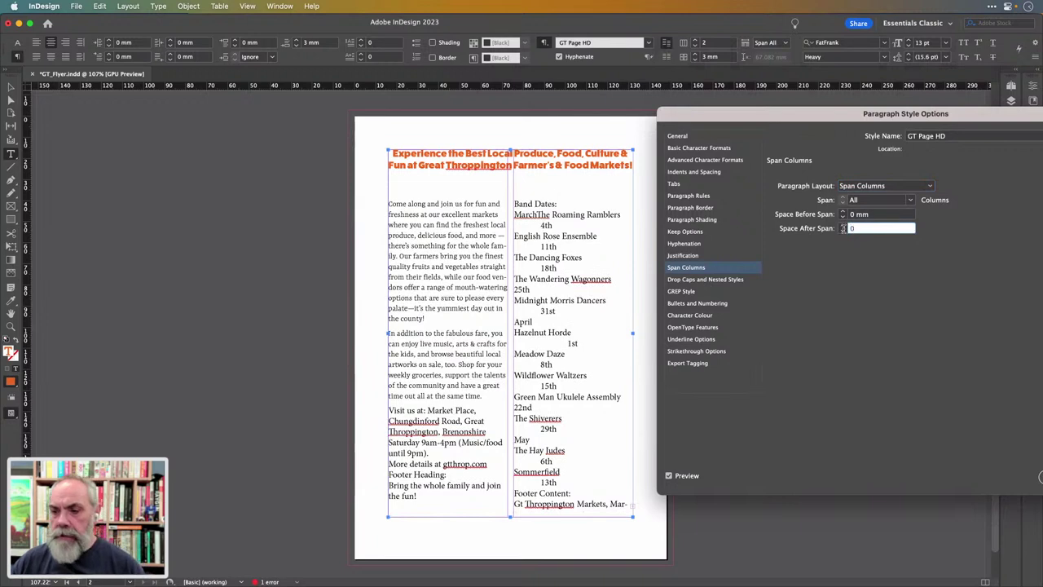
left_click_drag(826, 115, 672, 107)
left_click(559, 164)
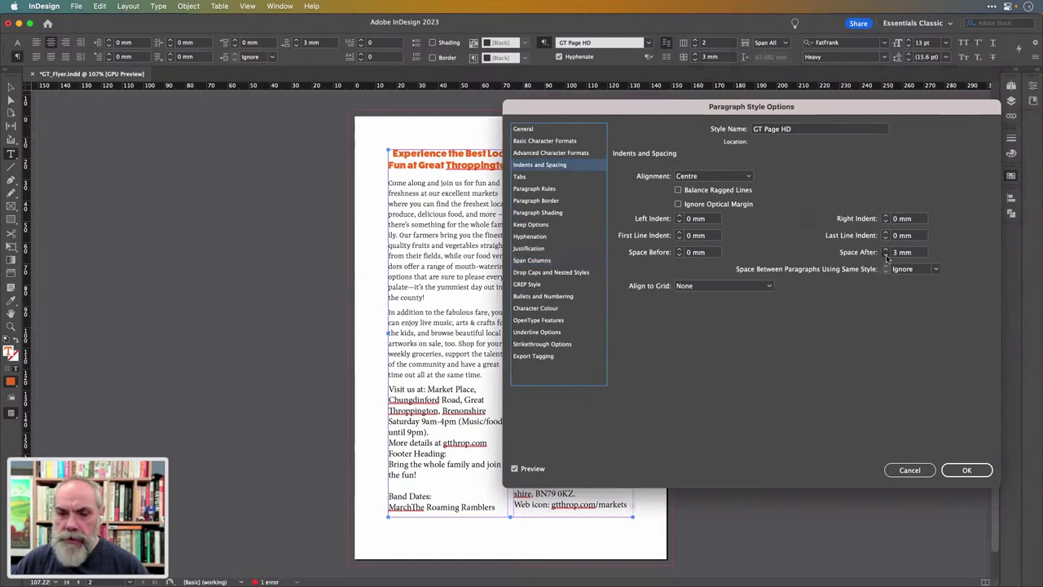
Lower GT Page HD's Space After from 3 mm to 1 mm and confirm the style
left_click(887, 256)
left_click(886, 256)
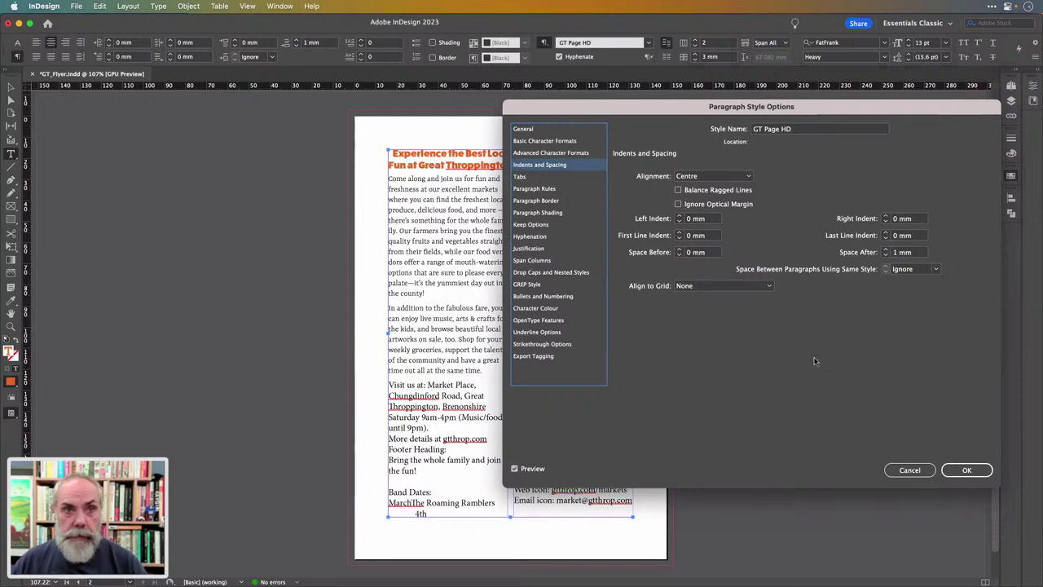
left_click(968, 471)
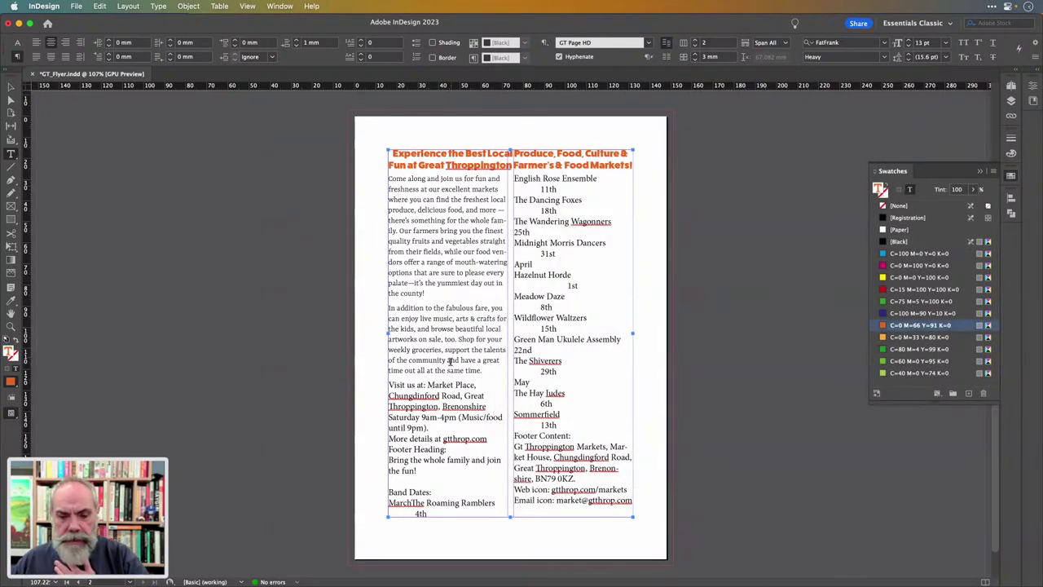
Apply the GT Body paragraph style to all text from 'Visit us at' to the story end
left_click(388, 380)
left_click_drag(388, 380, 616, 510)
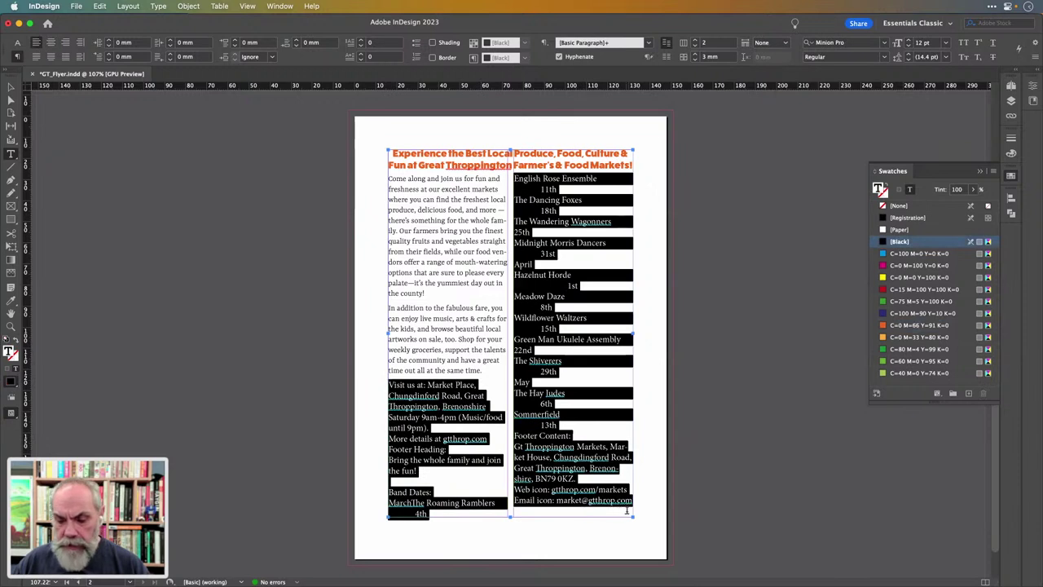
left_click(546, 45)
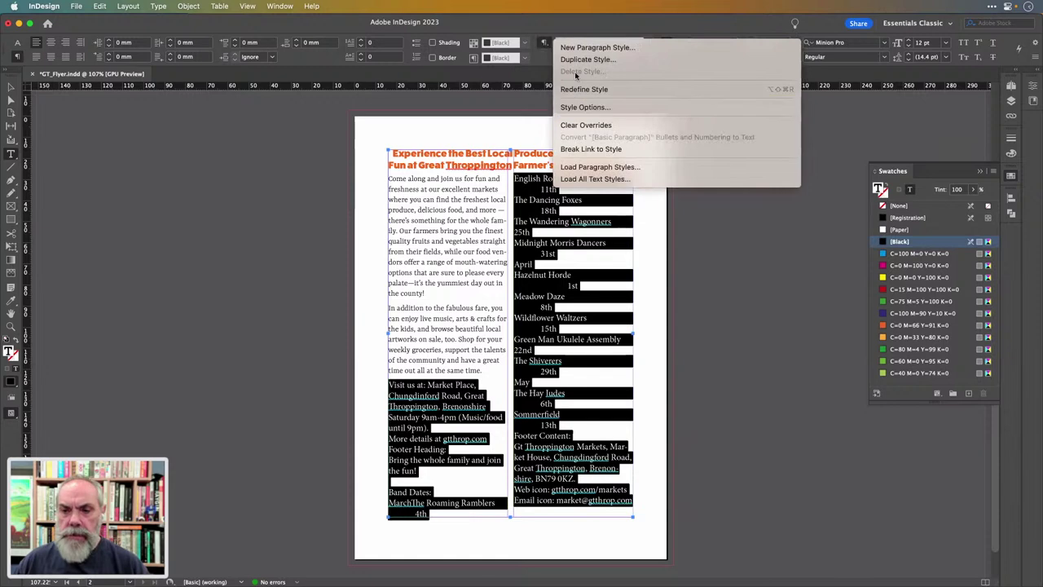
left_click(576, 36)
left_click(648, 45)
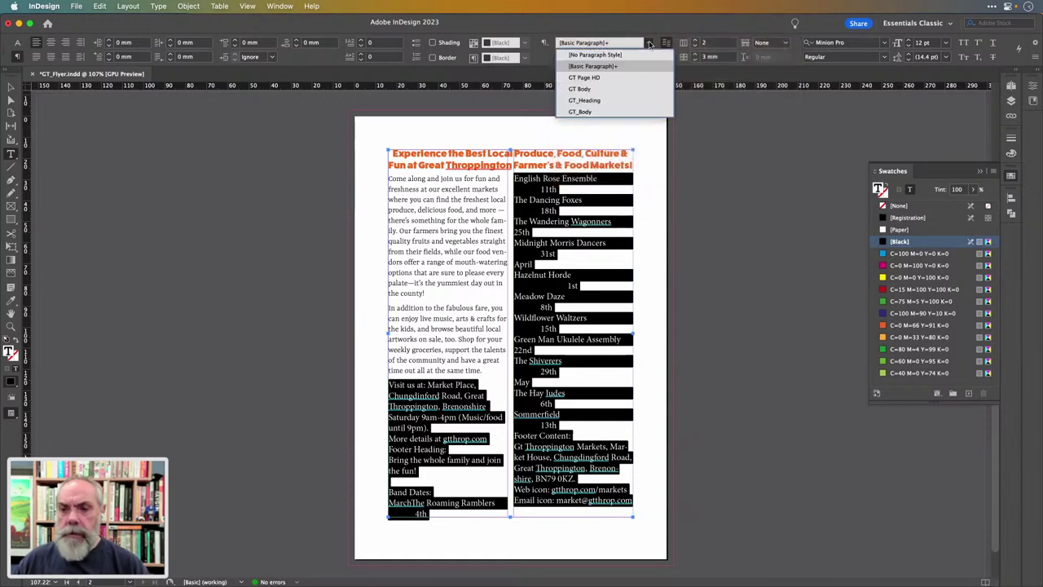
left_click(610, 90)
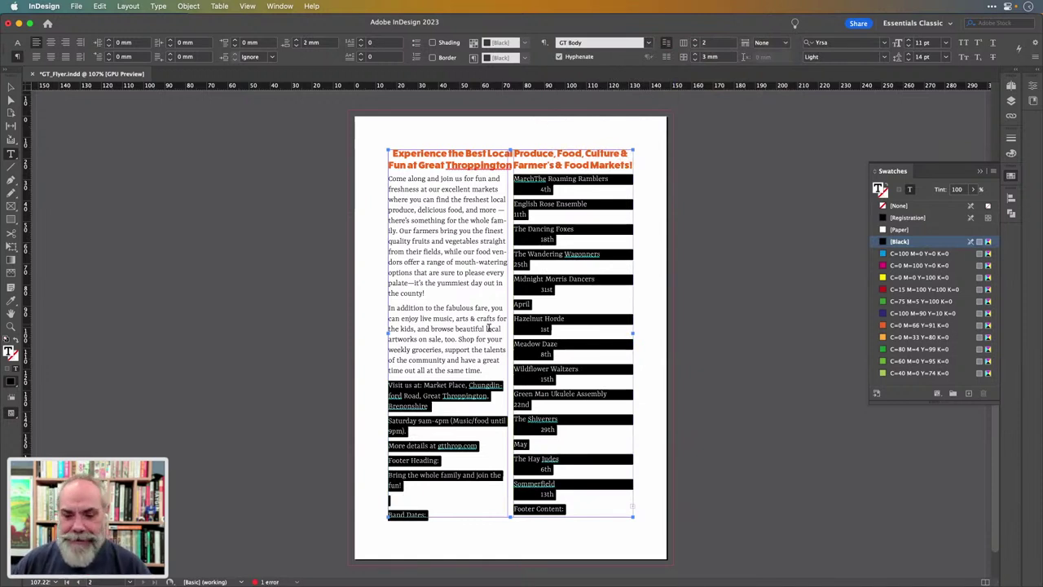
left_click(461, 416)
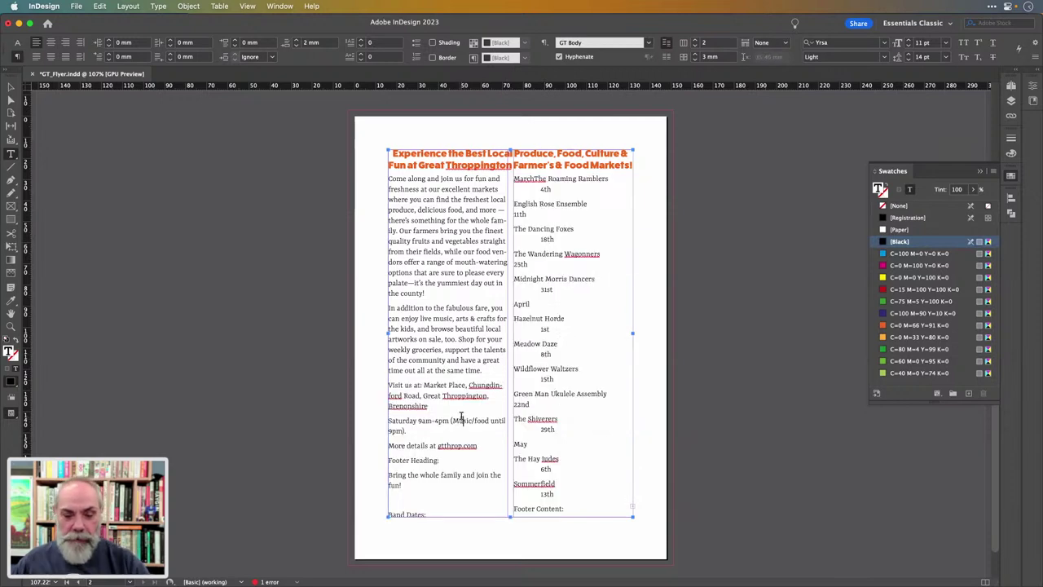
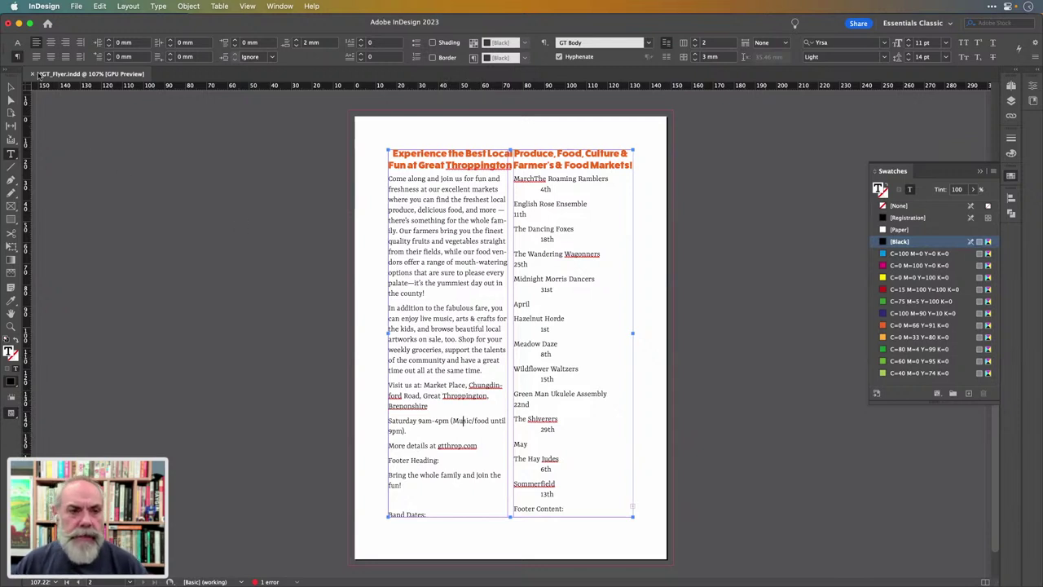
Shorten the two-column frame to about 108 mm and thread its overflow into a new frame below
left_click(10, 87)
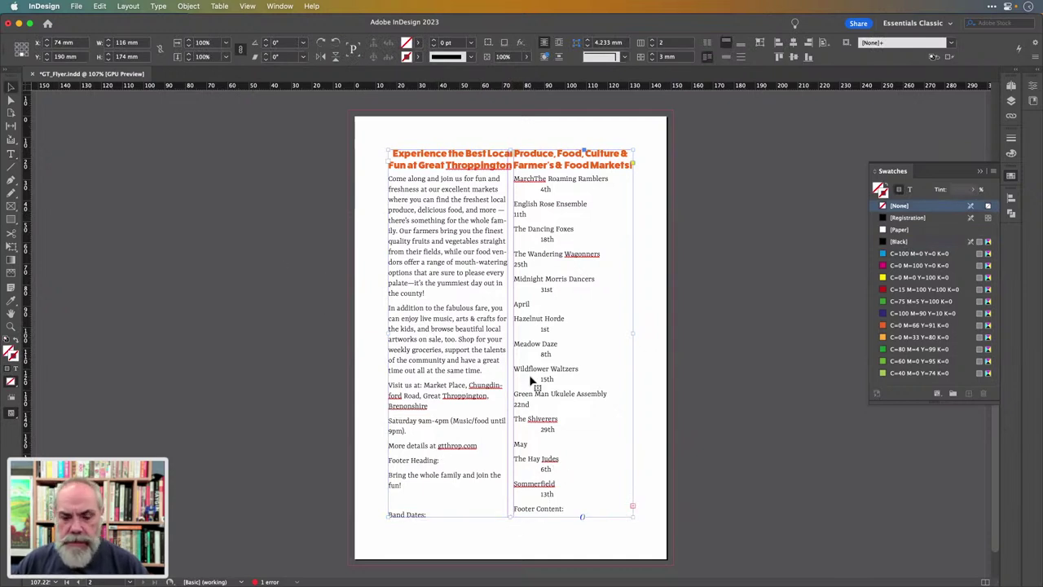
left_click_drag(510, 518, 530, 379)
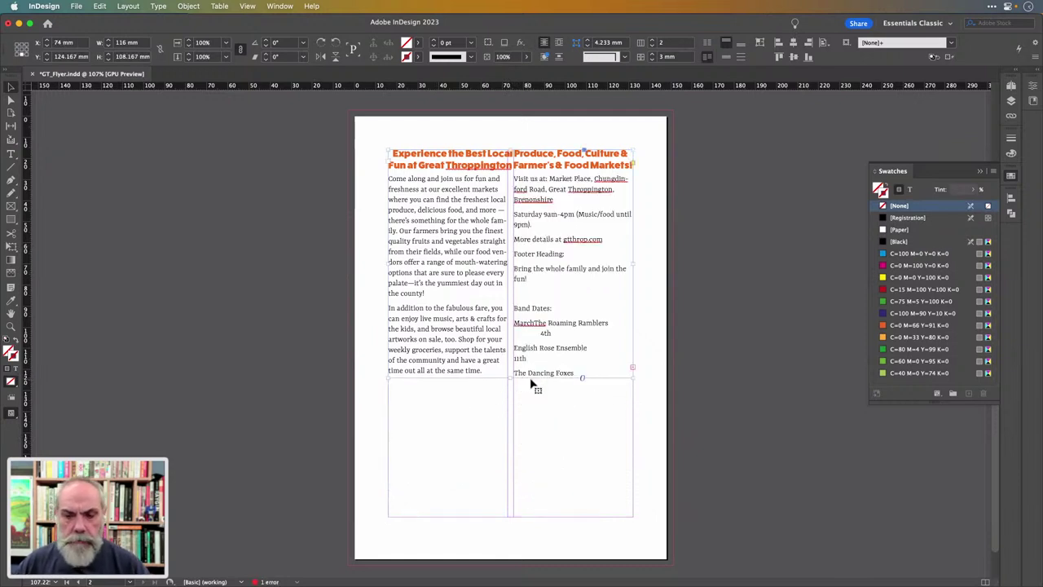
left_click(633, 368)
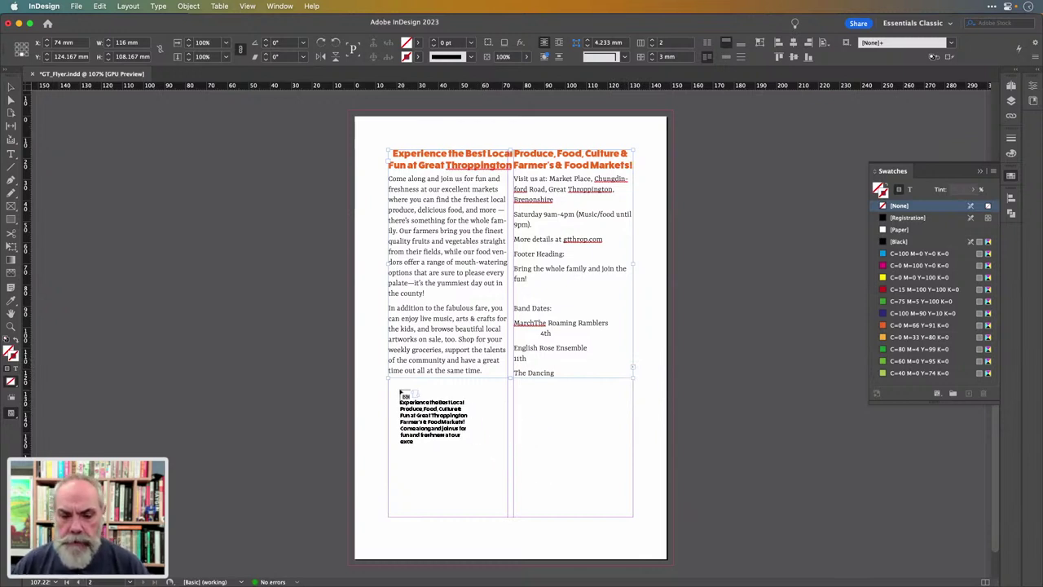
left_click_drag(390, 387, 631, 430)
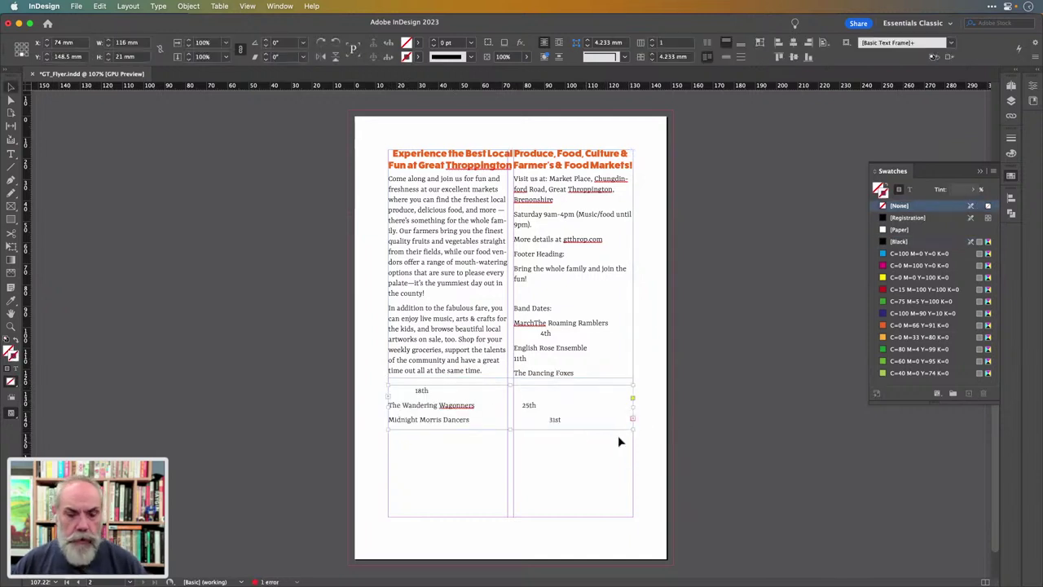
Deepen the lower frame to show bands through Green Man Ukulele Assembly, save, and check the text flow
left_click_drag(511, 429, 513, 509)
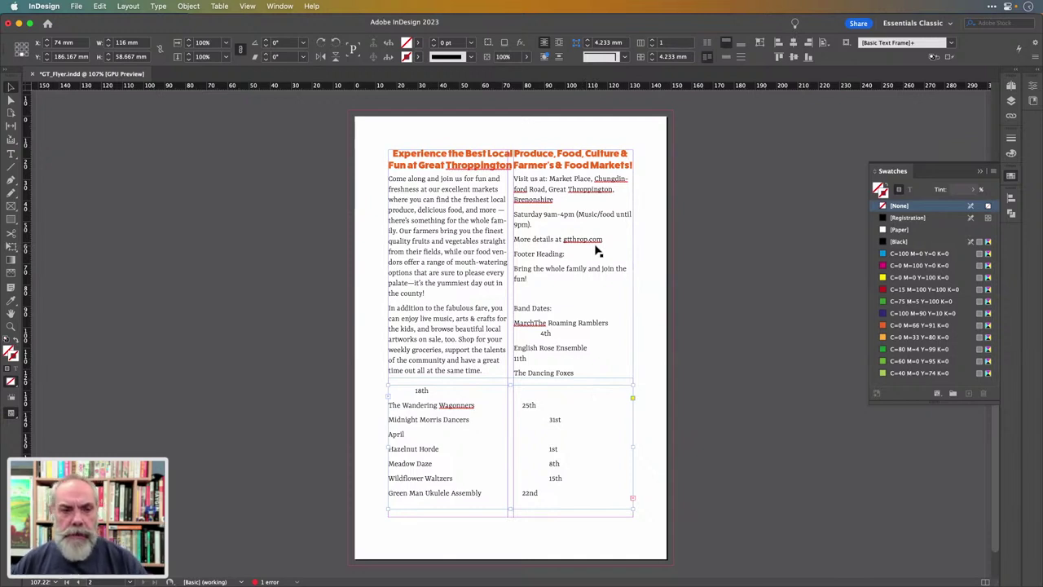
key("super+s")
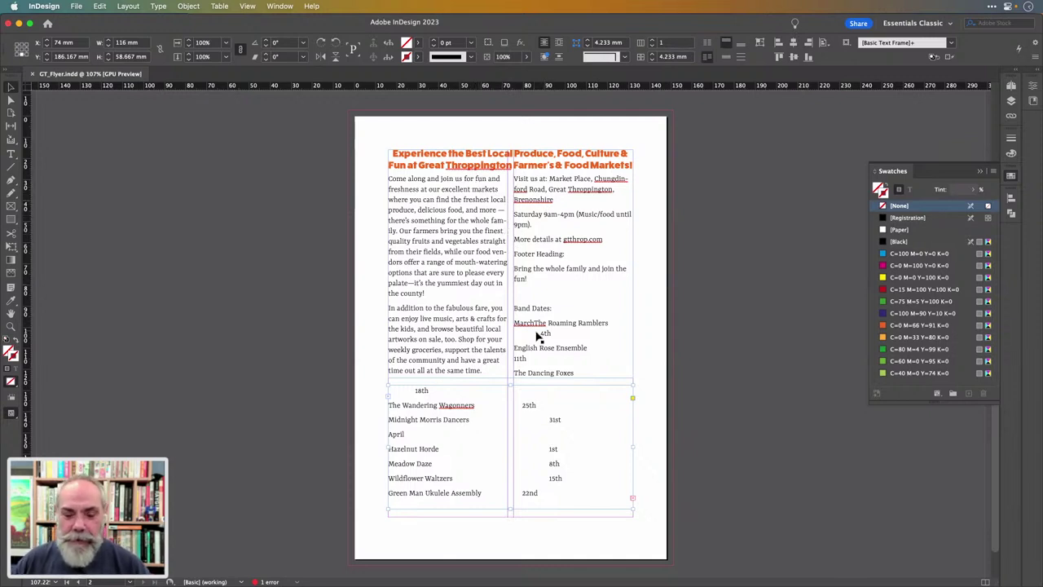
double_click(466, 244)
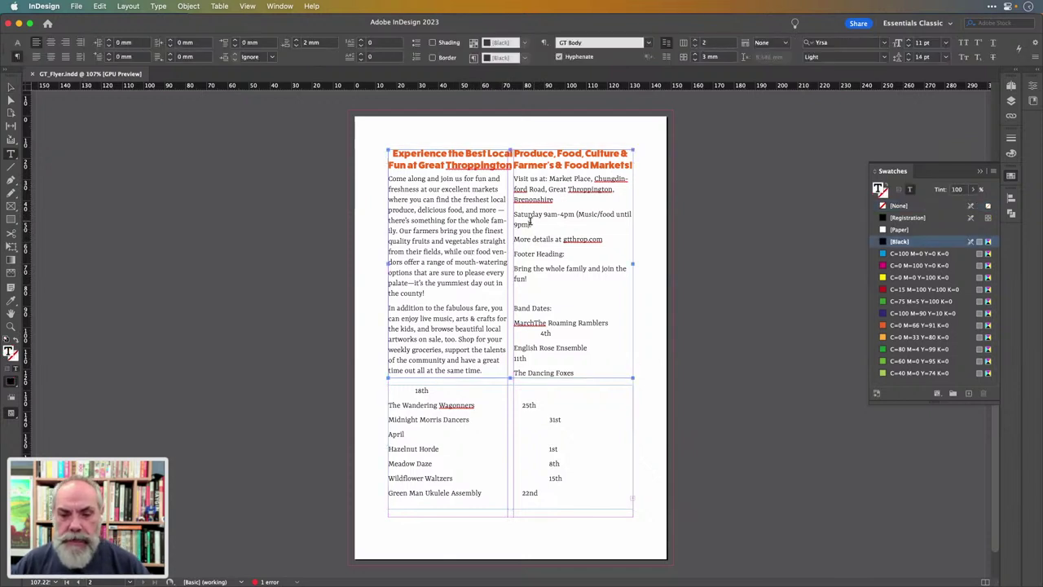
left_click_drag(530, 217, 586, 271)
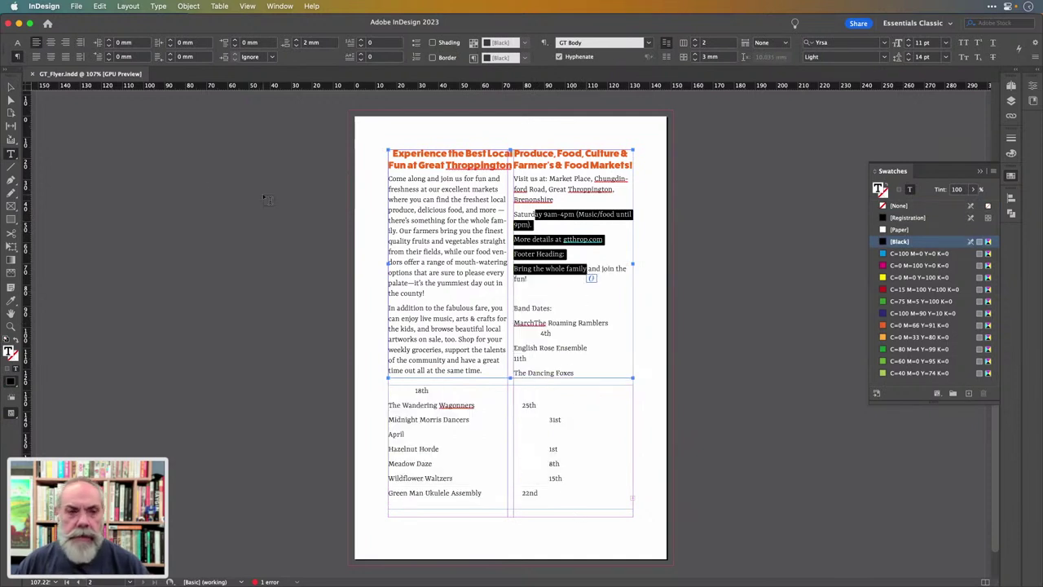
left_click(11, 87)
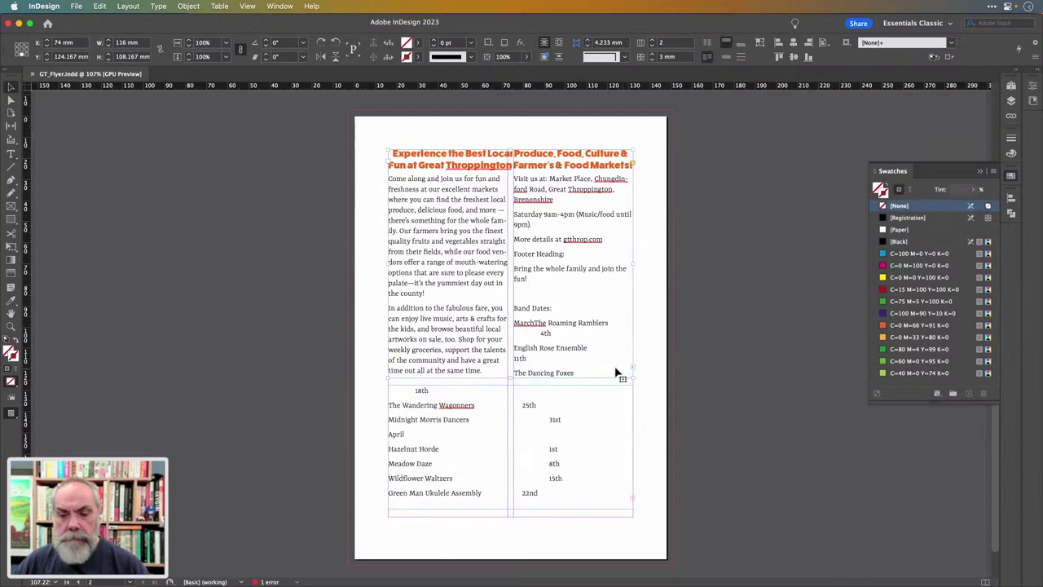
scroll(611, 418, "up", 5)
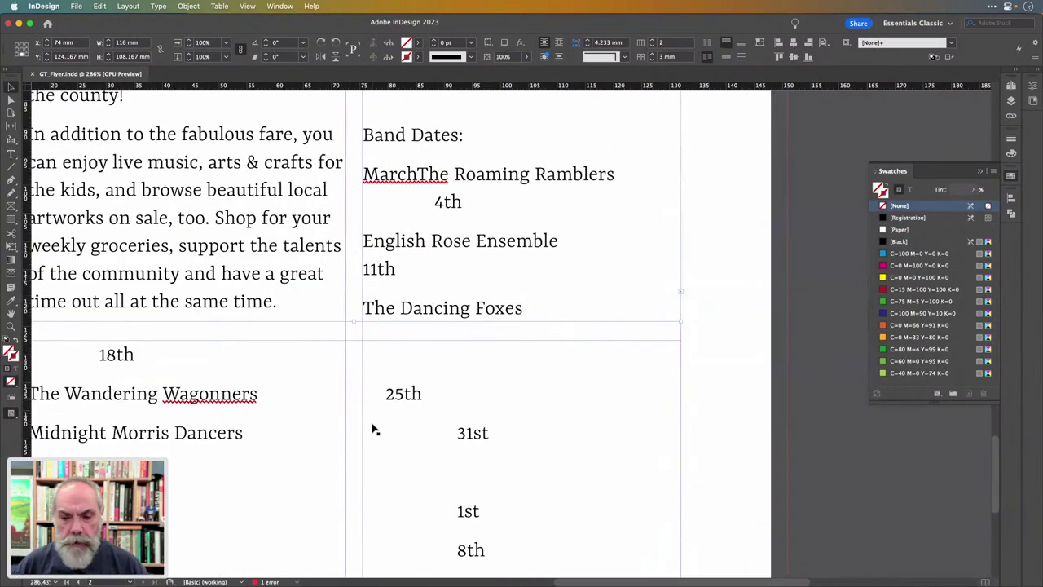
scroll(561, 403, "down", 2)
scroll(562, 403, "up", 2)
scroll(562, 403, "down", 2)
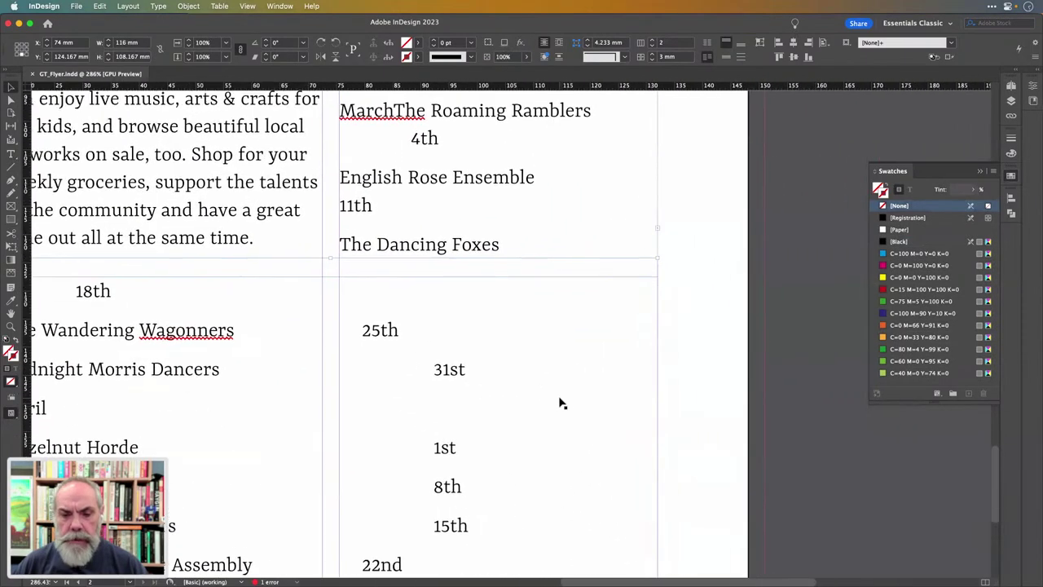
scroll(562, 403, "right", 3)
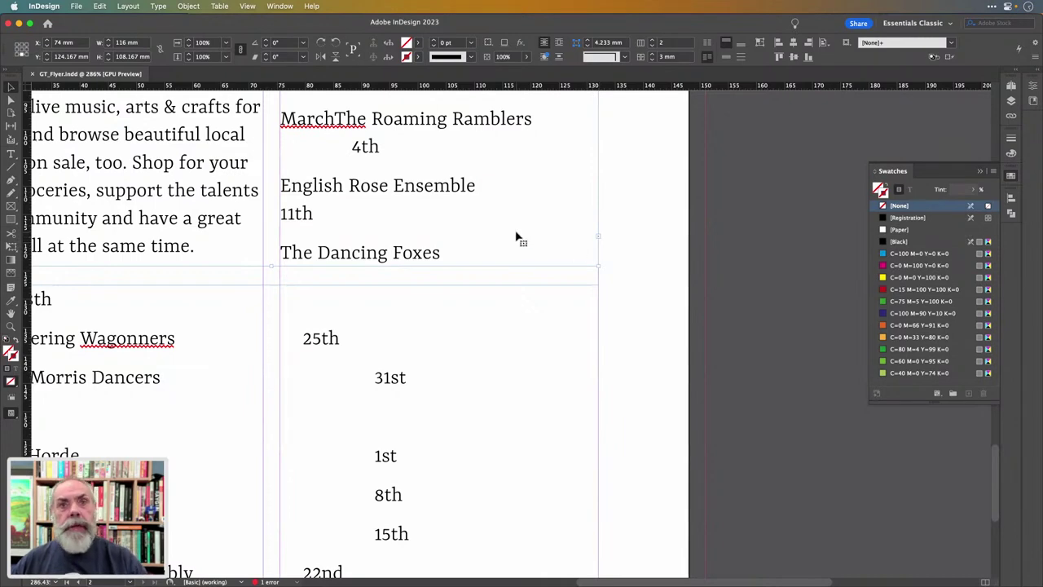
scroll(515, 237, "down", 2)
scroll(515, 237, "left", 8)
scroll(516, 237, "down", 2)
scroll(516, 237, "left", 3)
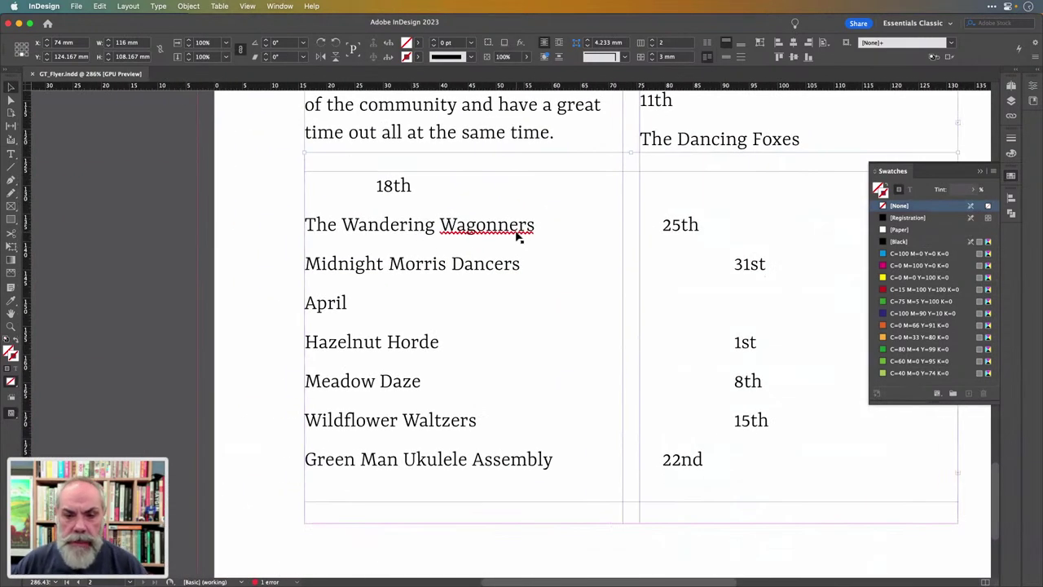
left_click(436, 202)
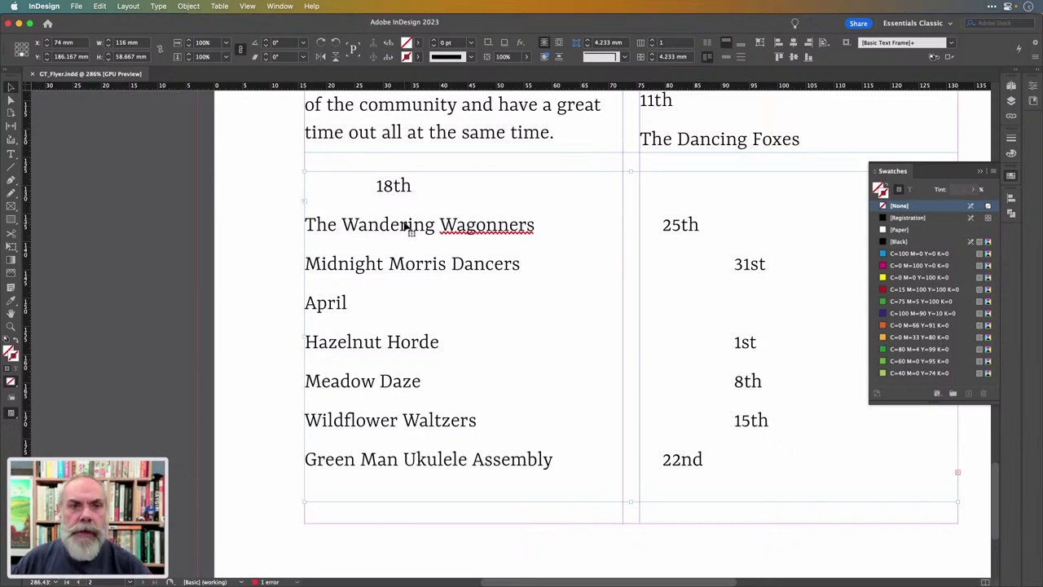
scroll(405, 226, "down", 8)
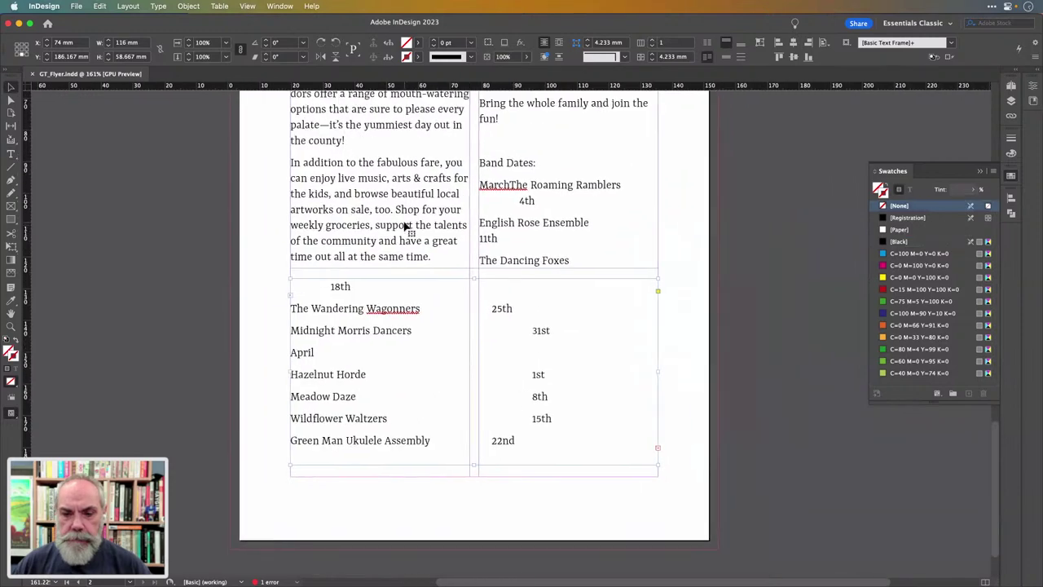
scroll(405, 227, "down", 4)
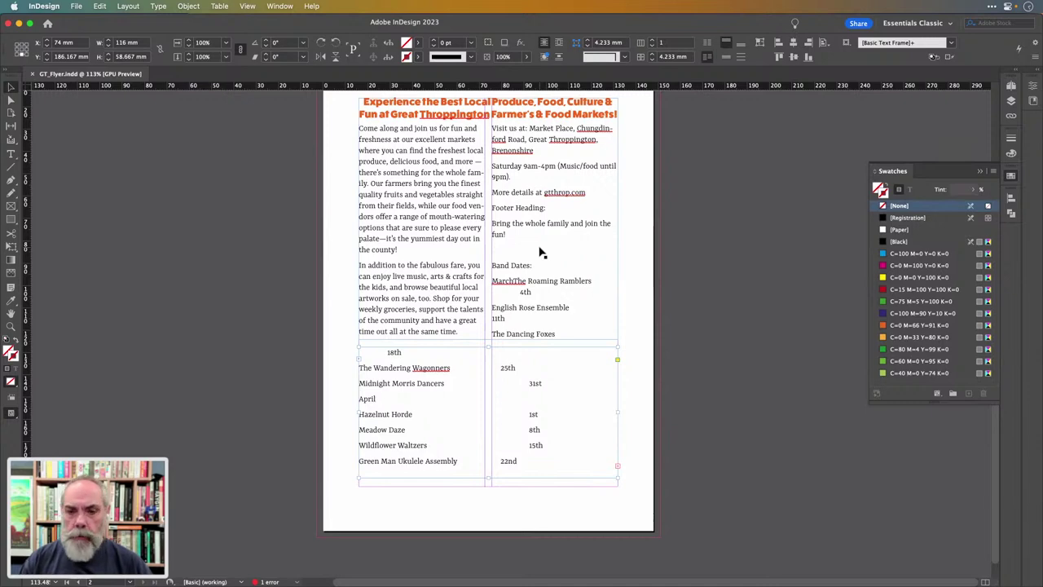
Open the story in the Story Editor with Cmd+Y and reposition and widen its window
key("super+y")
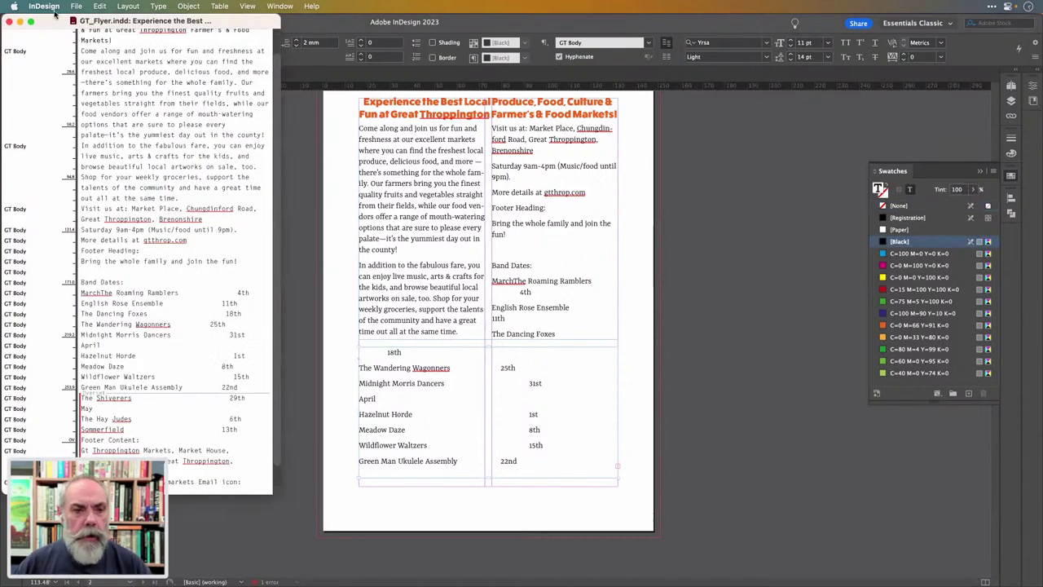
left_click_drag(53, 19, 126, 22)
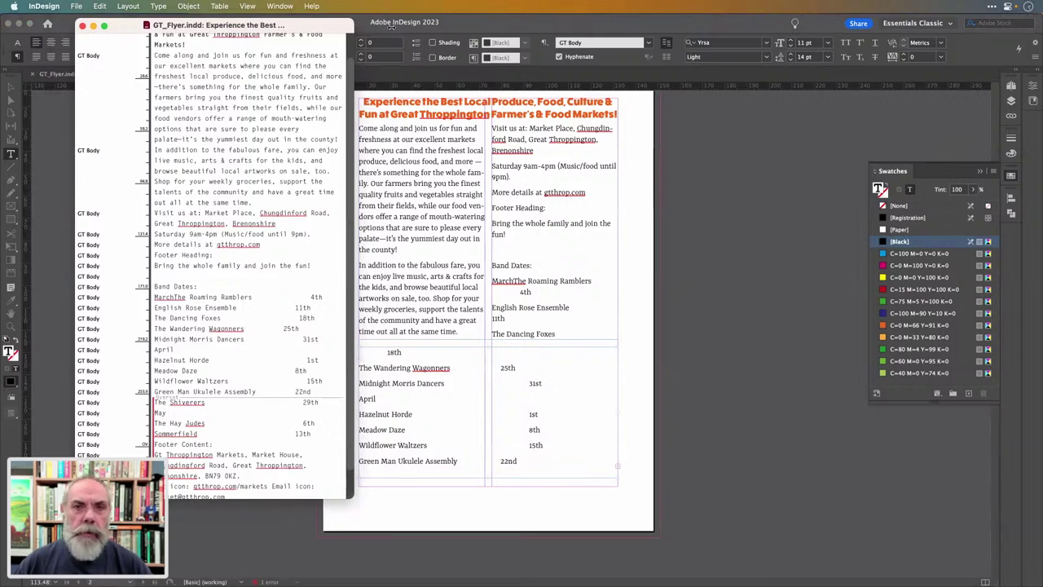
left_click_drag(392, 26, 476, 24)
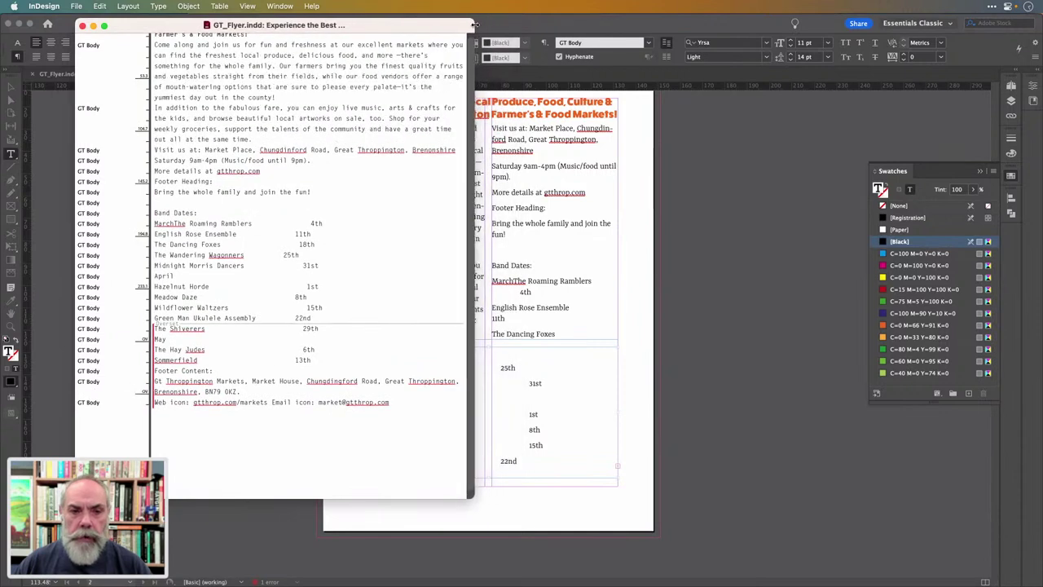
scroll(361, 134, "up", 2)
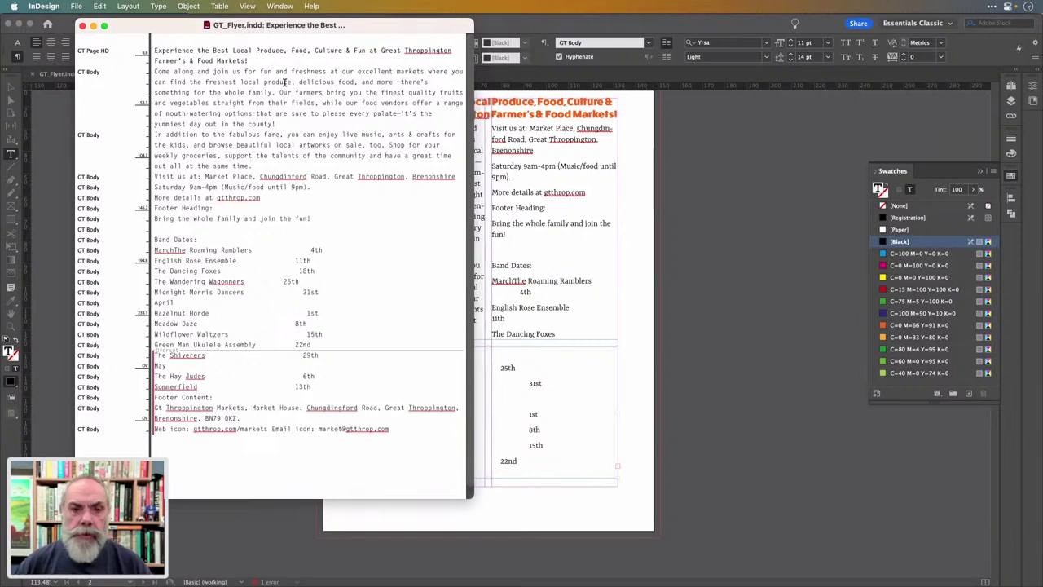
left_click_drag(371, 28, 396, 48)
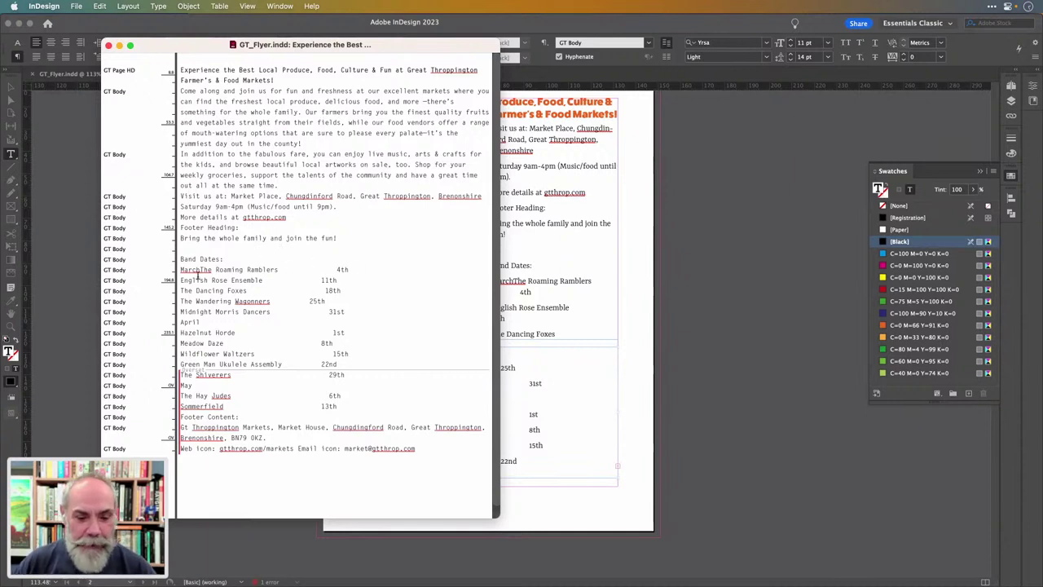
Break 'March' onto its own line, ahead of 'The Roaming Ramblers 4th'
left_click_drag(181, 260, 340, 405)
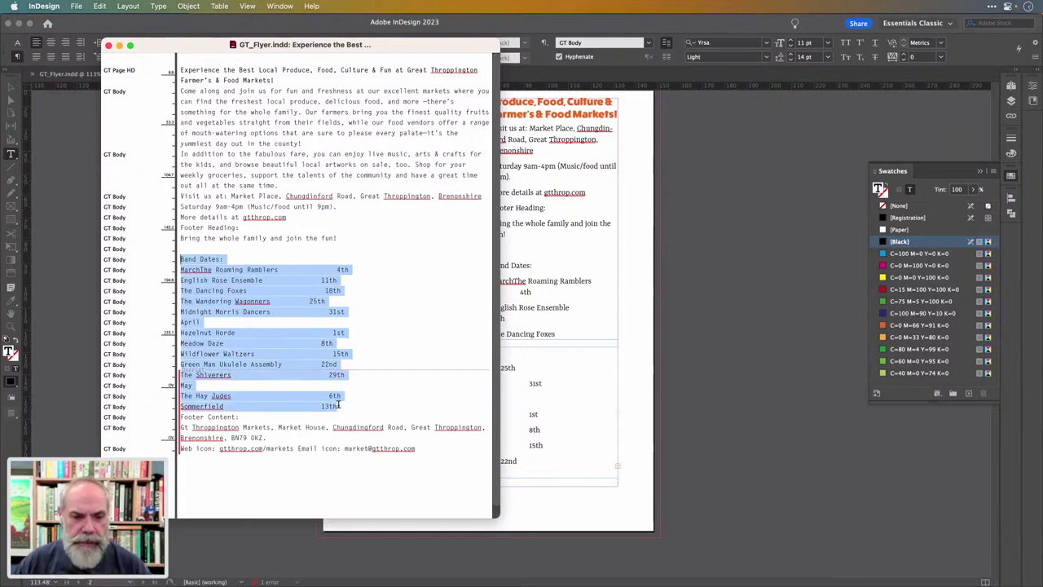
left_click(210, 271)
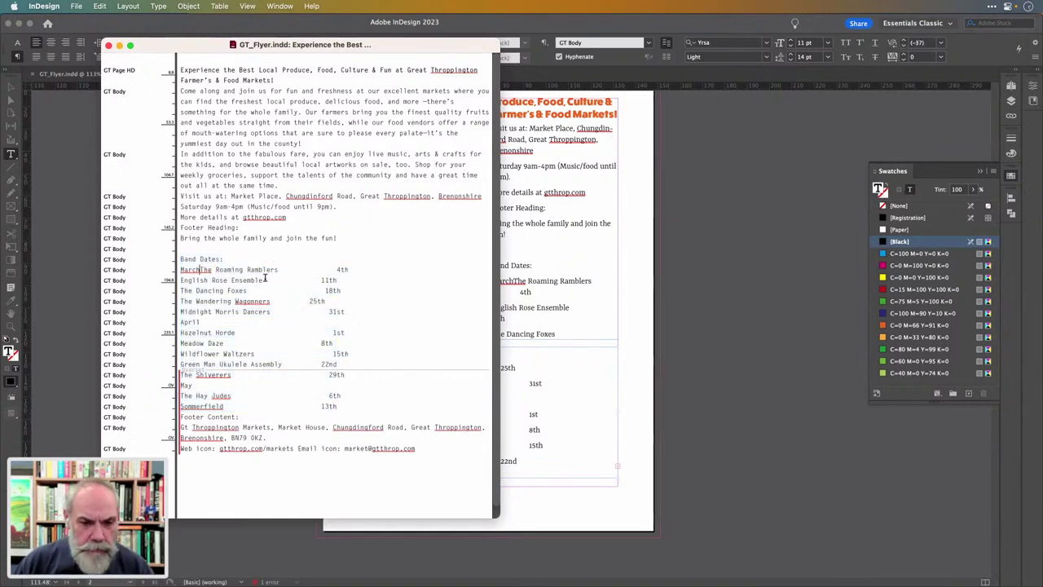
key("Return")
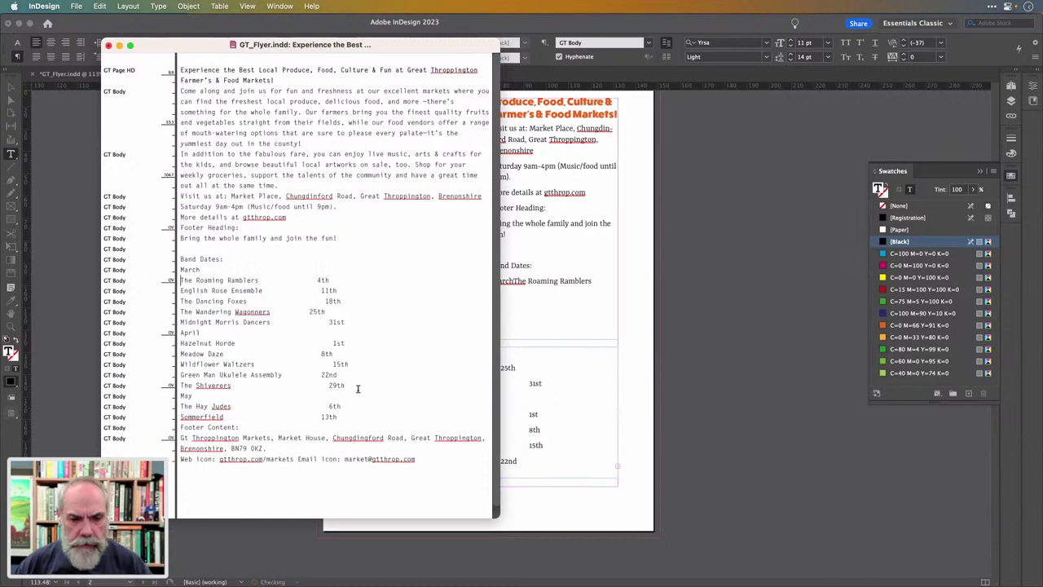
Move the Band Dates block before the 'Visit us' paragraph and delete the stray V
left_click_drag(347, 418, 180, 259)
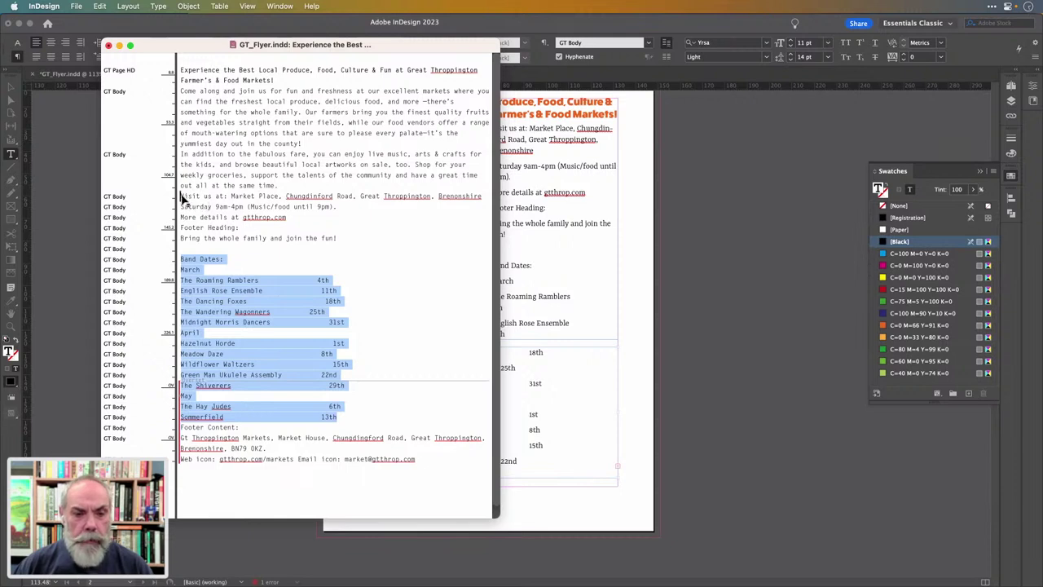
left_click_drag(183, 198, 182, 196)
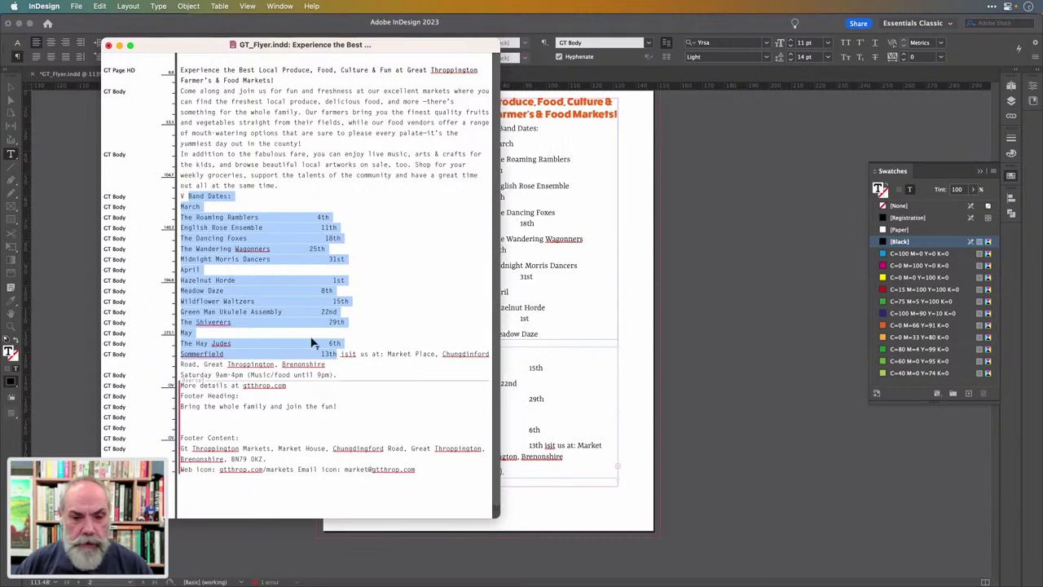
left_click(187, 197)
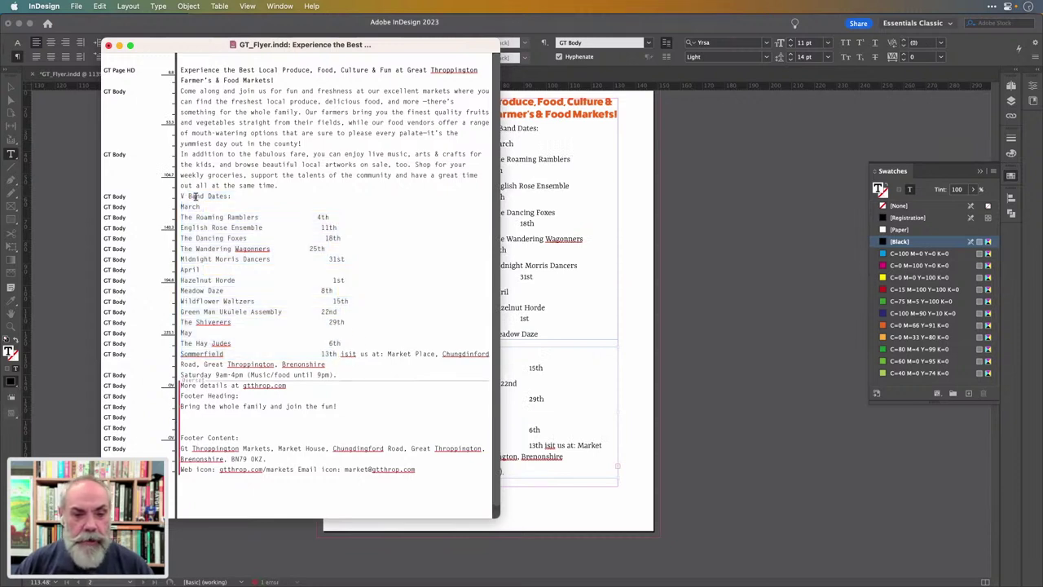
key("BackSpace")
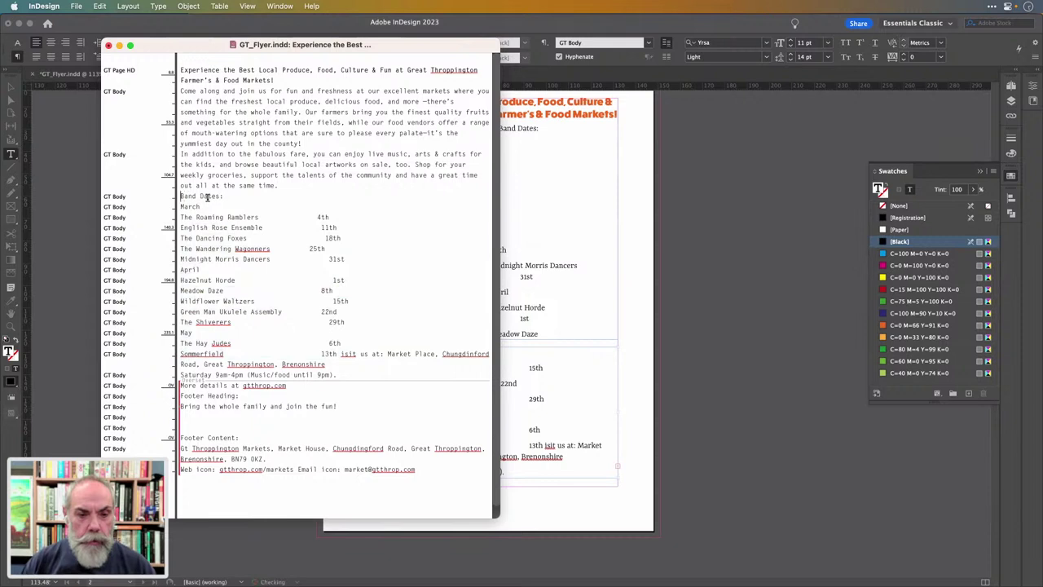
Capitalise 'Visit' and start 'Visit us at:' on a new line after Sommerfield 13th
left_click(394, 353)
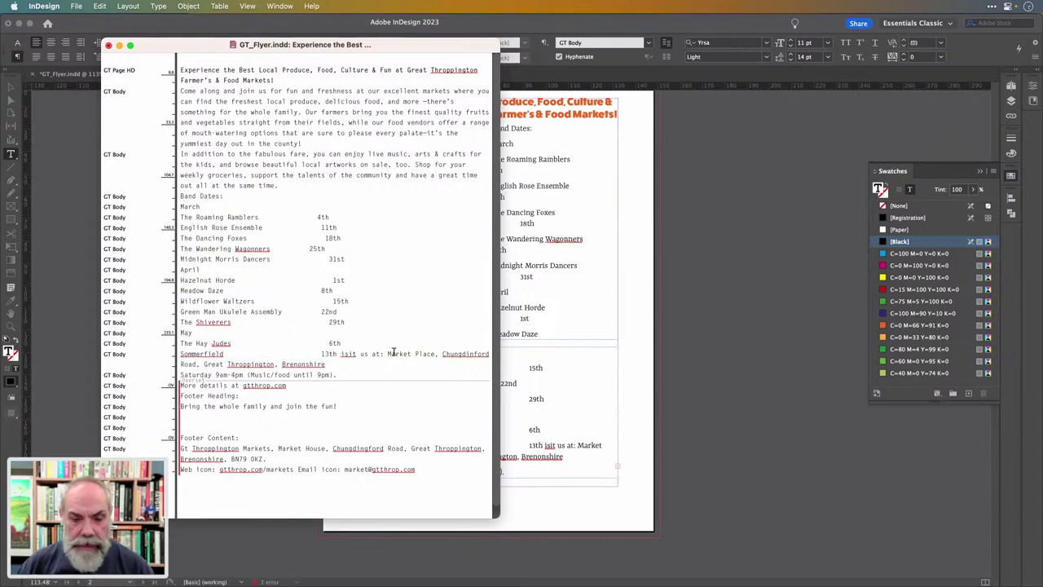
left_click(341, 354)
type("V")
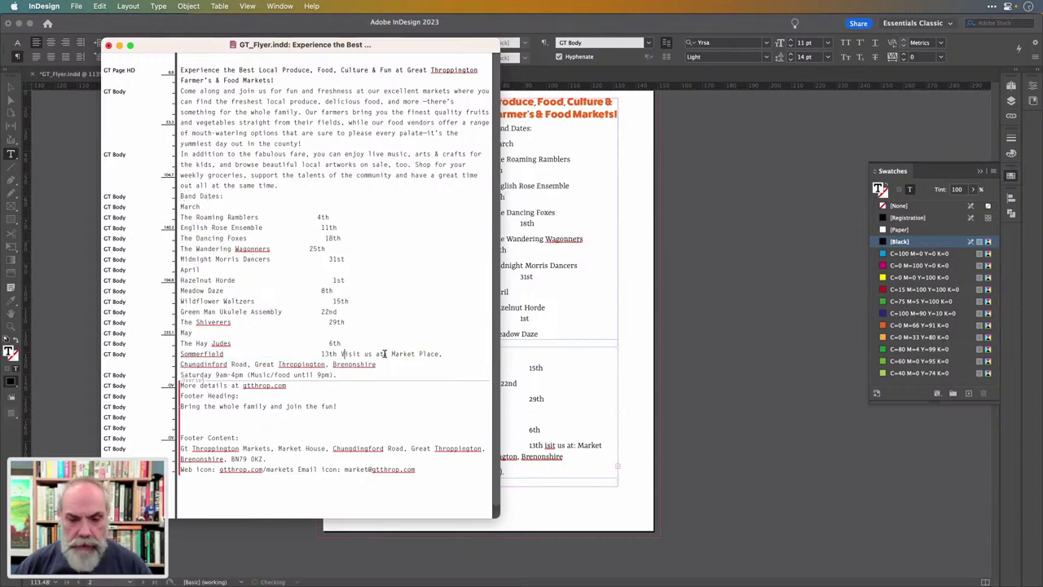
left_click(340, 353)
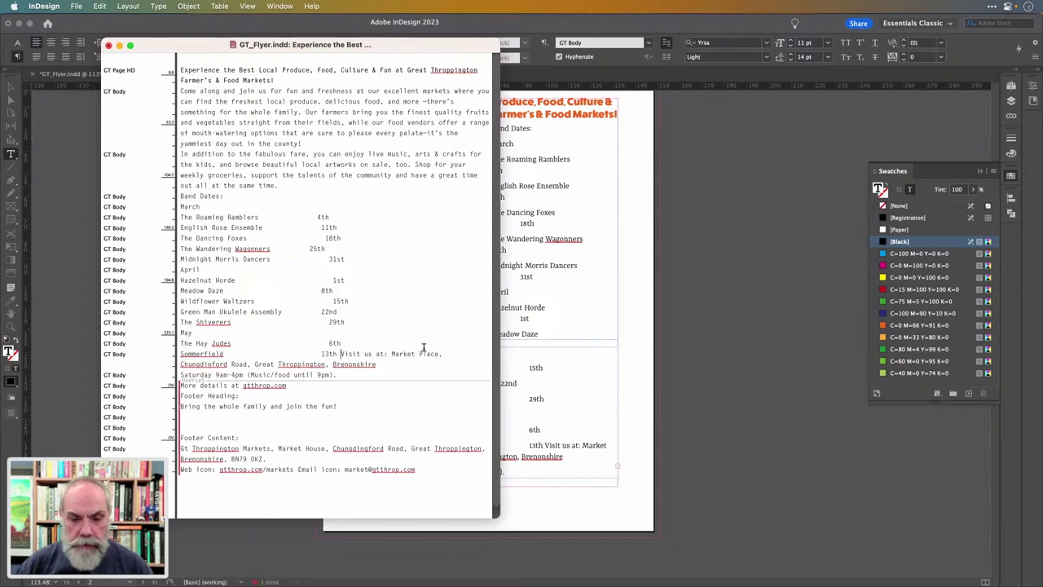
key("Return")
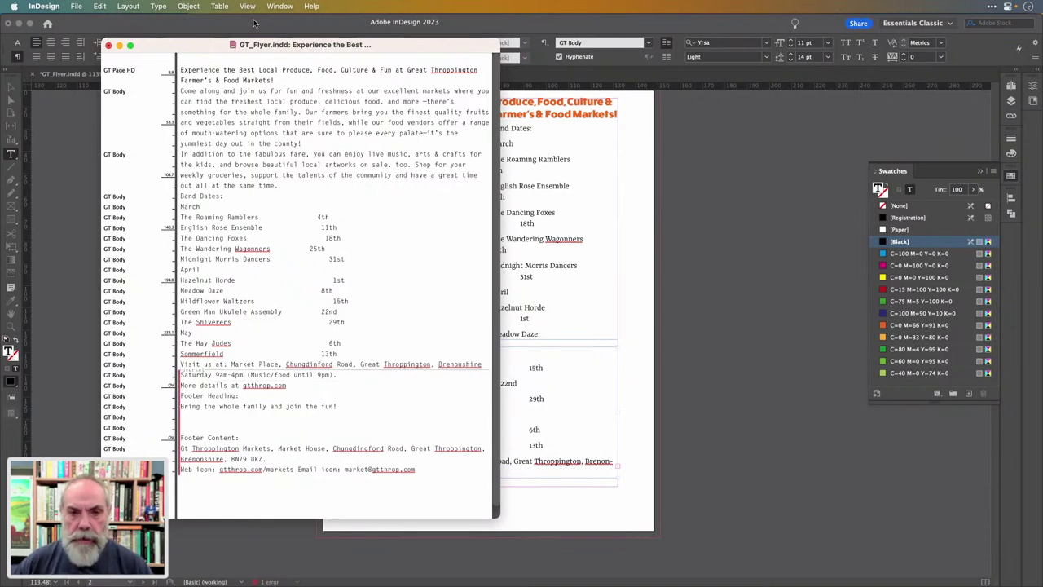
left_click_drag(222, 45, 731, 105)
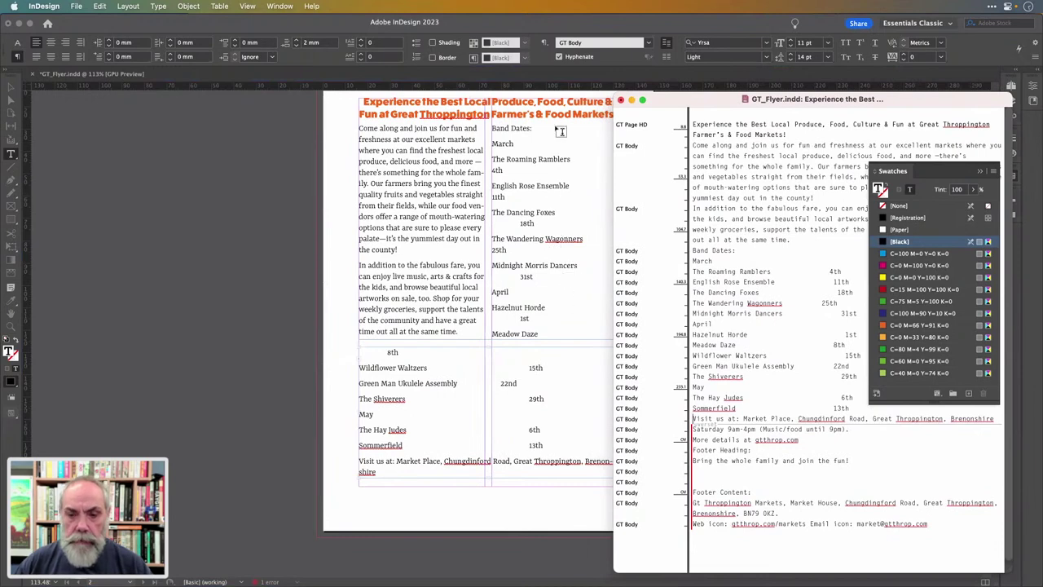
Delete the blank lines above 'Footer Content:' and close the Story Editor
left_click_drag(681, 109, 274, 114)
scroll(467, 466, "down", 2)
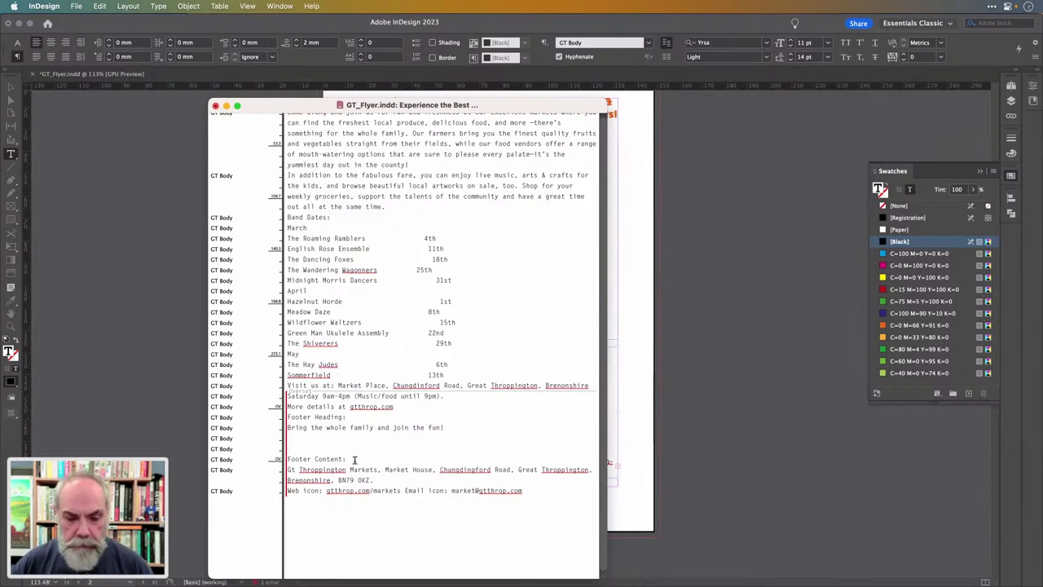
left_click_drag(351, 459, 288, 459)
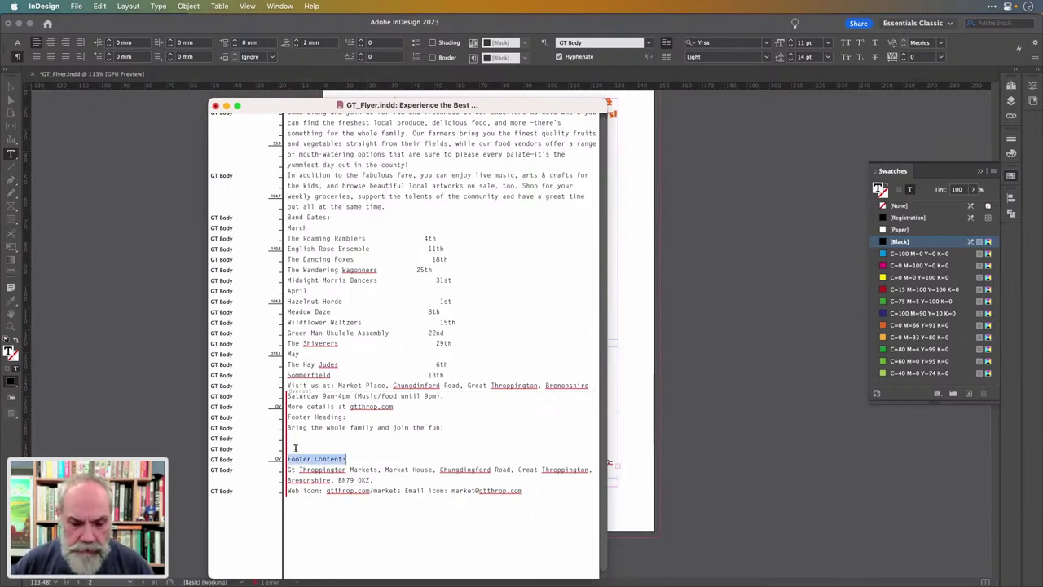
left_click(290, 448)
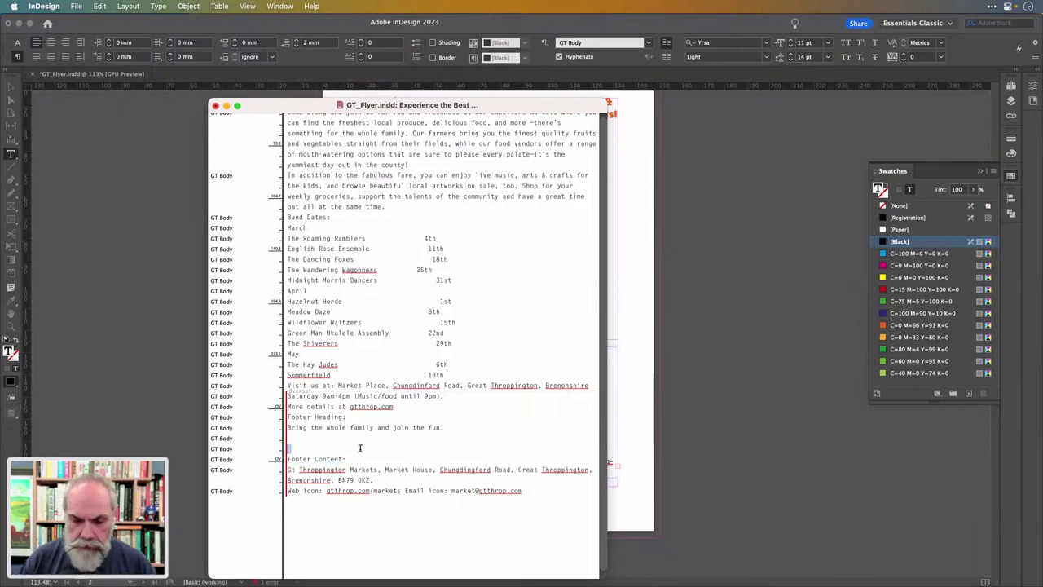
key("BackSpace")
key("BackSpace")
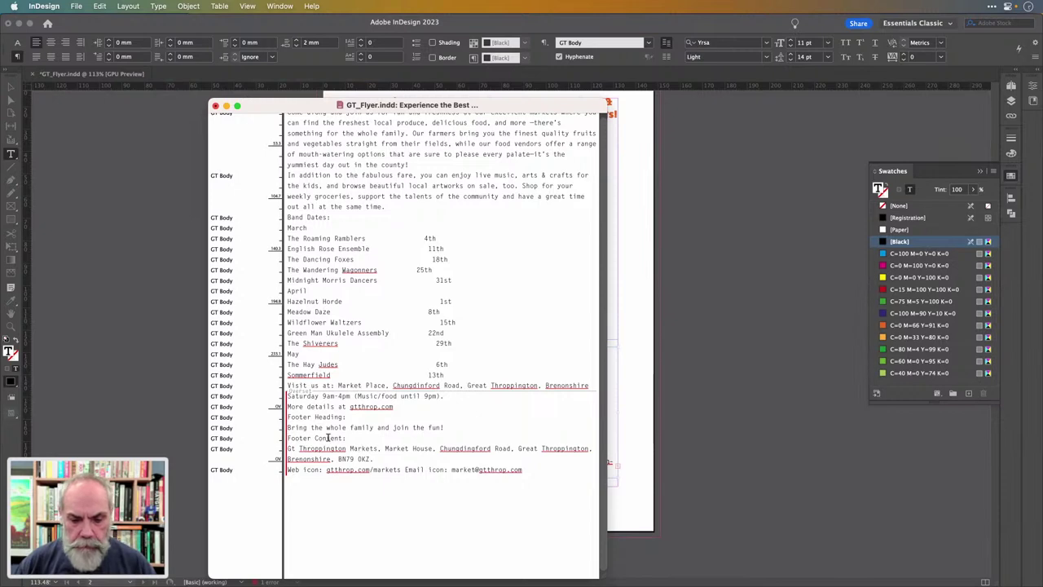
left_click(215, 106)
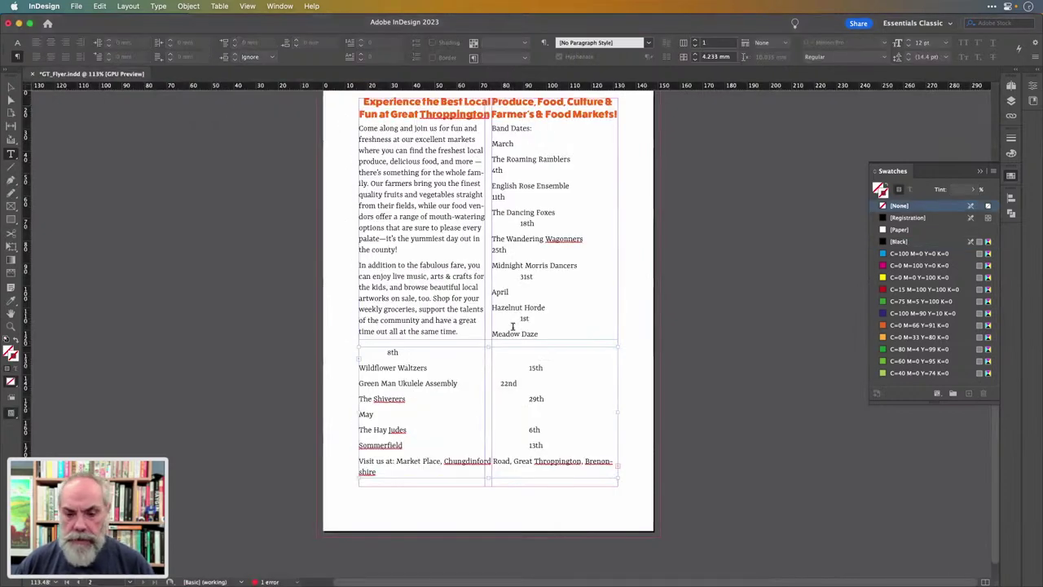
Select the band dates text, from the lower entries up into the right column
left_click(543, 373)
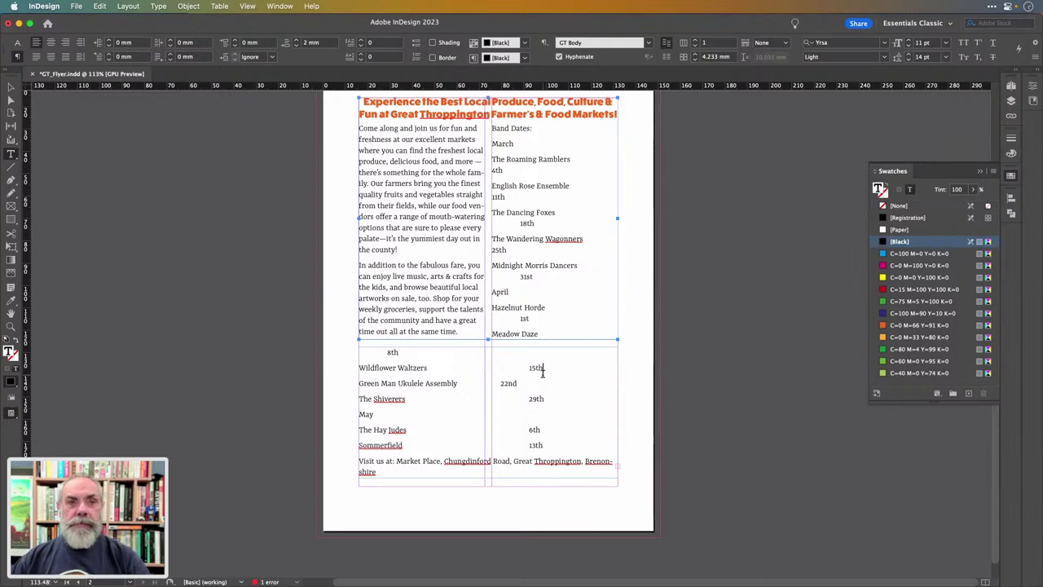
key("Down")
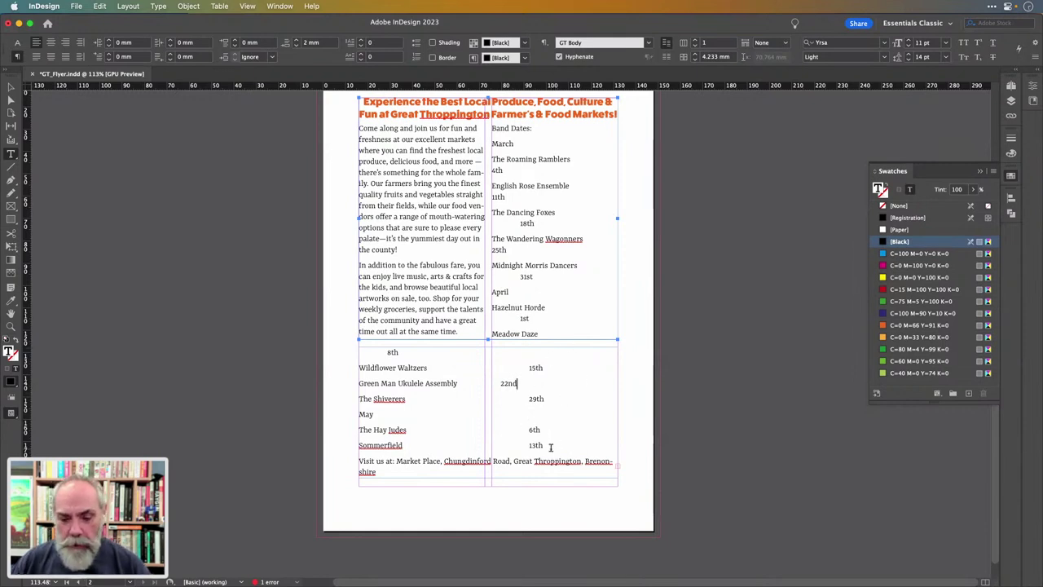
left_click_drag(550, 446, 373, 351)
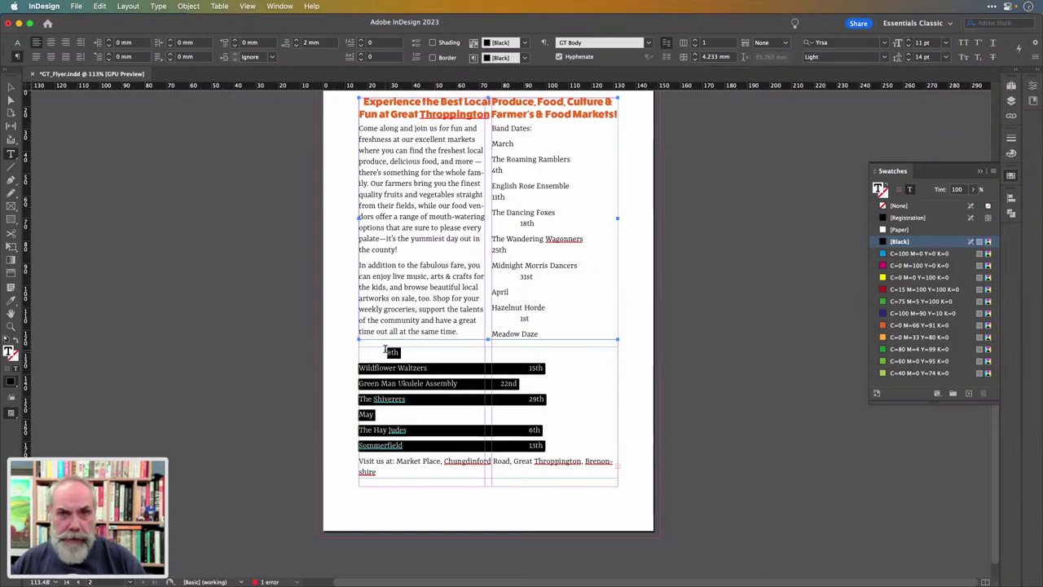
left_click_drag(386, 351, 489, 129)
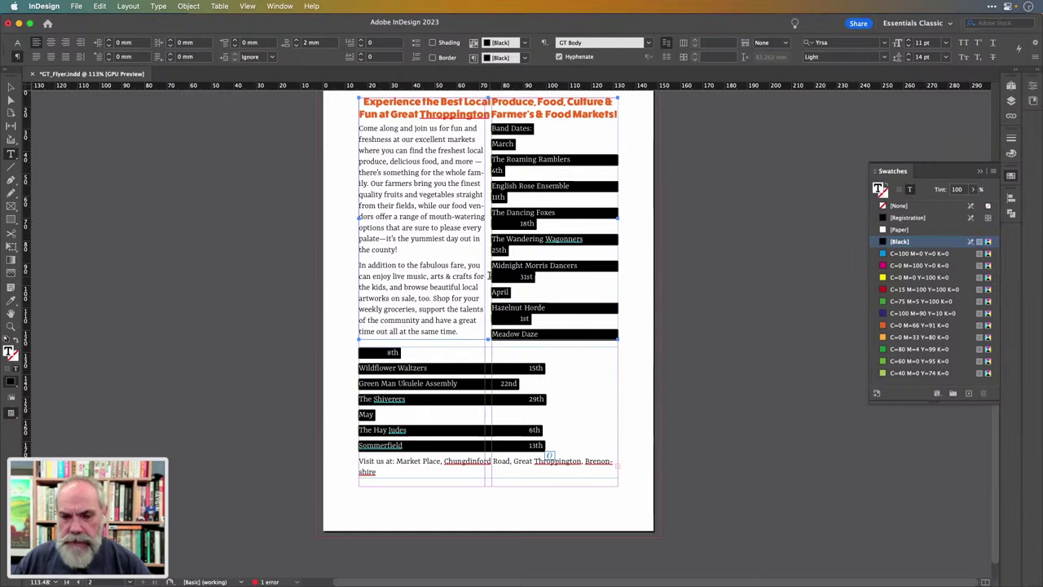
Convert the selection to a table with Tab column and Paragraph row separators
left_click(220, 7)
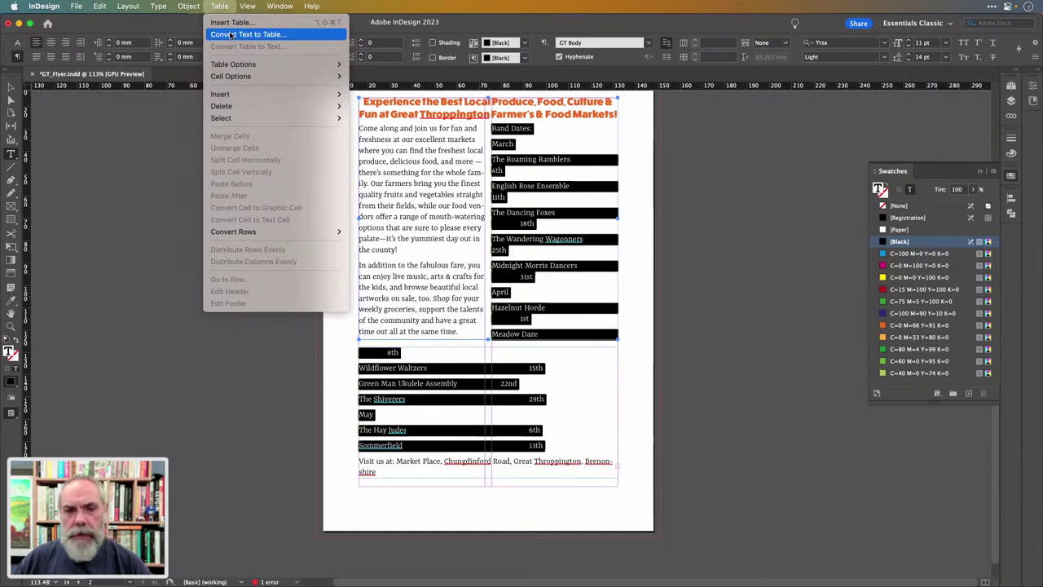
left_click(232, 35)
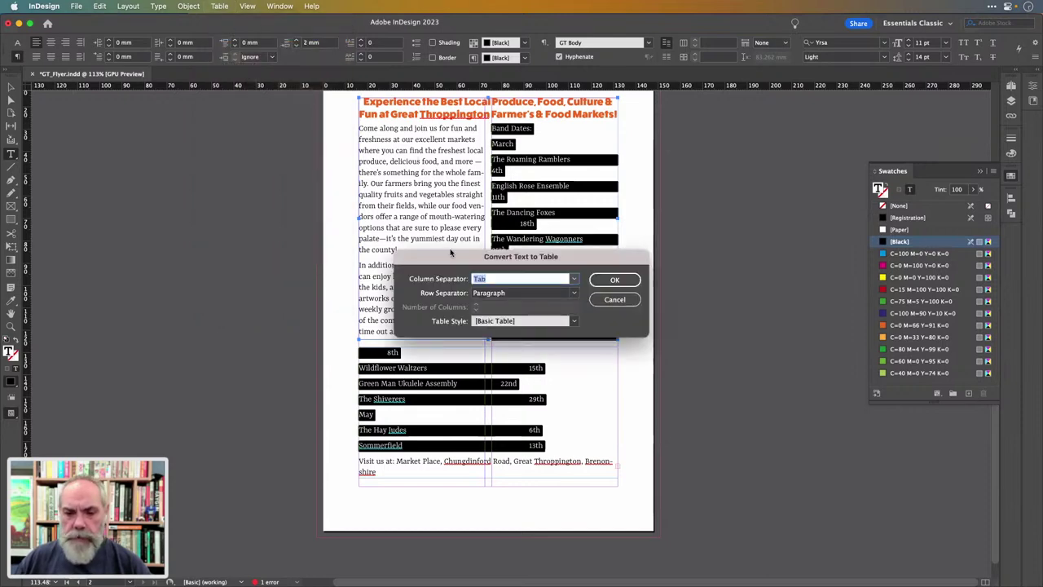
left_click_drag(449, 252, 616, 135)
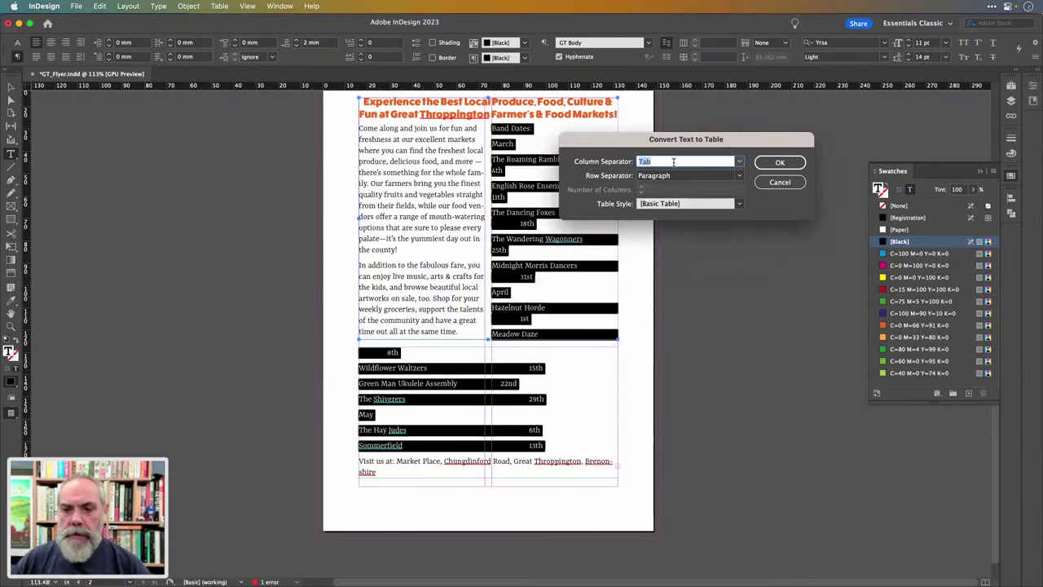
left_click(739, 162)
left_click(617, 154)
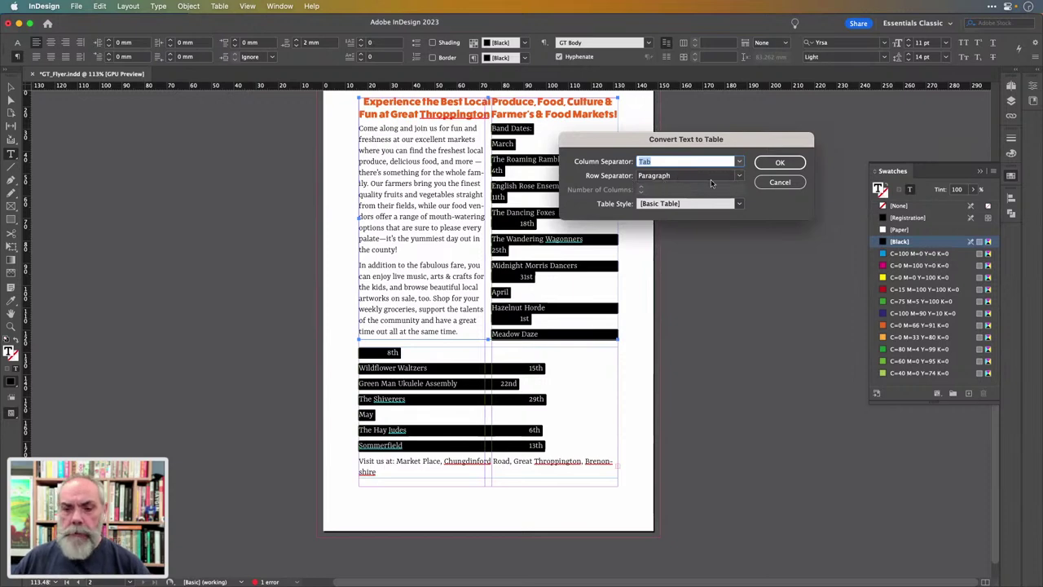
left_click(776, 162)
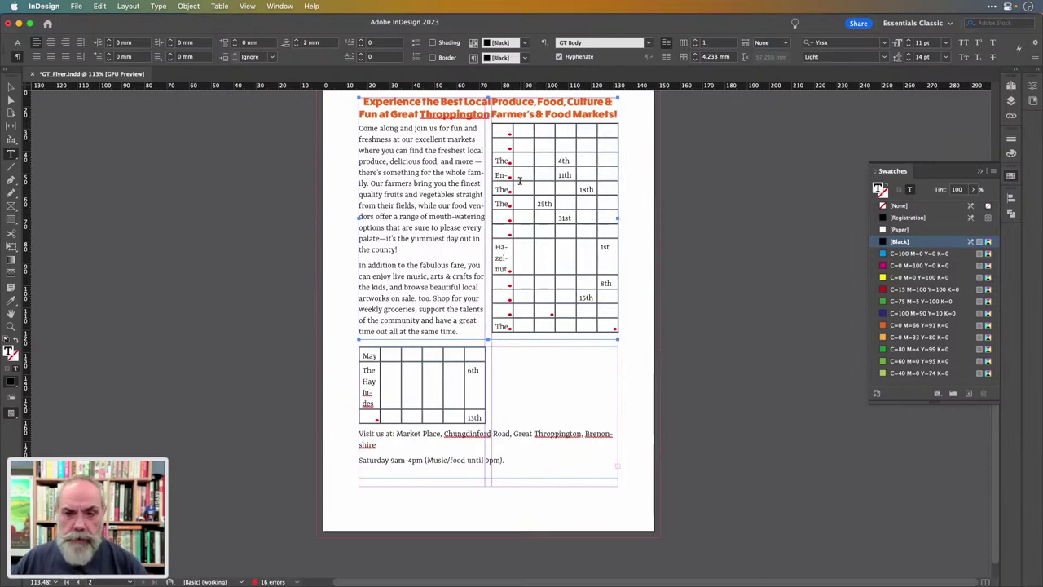
scroll(519, 181, "up", 3)
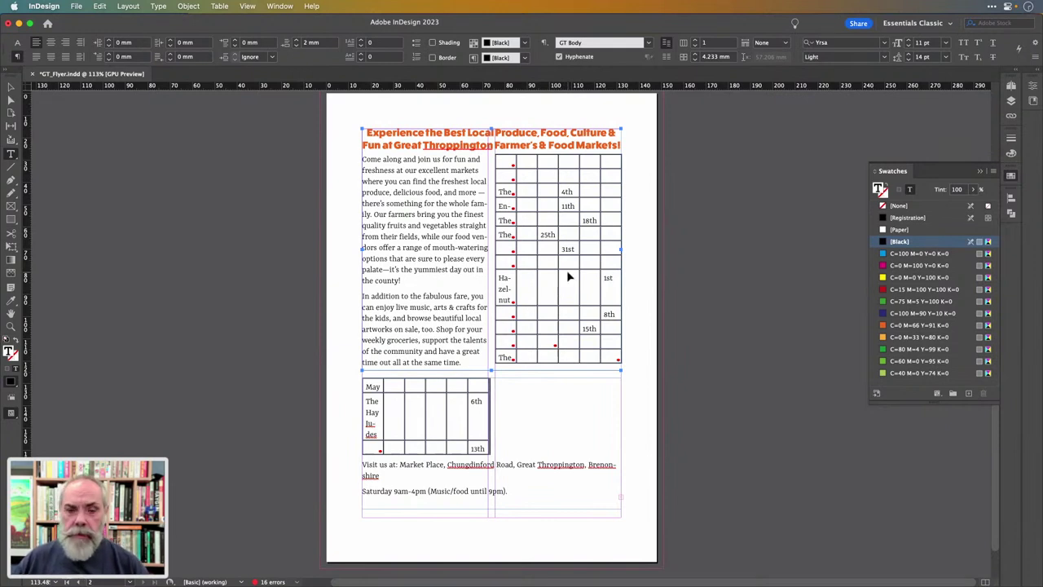
Undo the table conversion, then tab-join 4th, 11th and 18th onto Roaming Ramblers, English Rose Ensemble, Dancing Foxes
key("super+z")
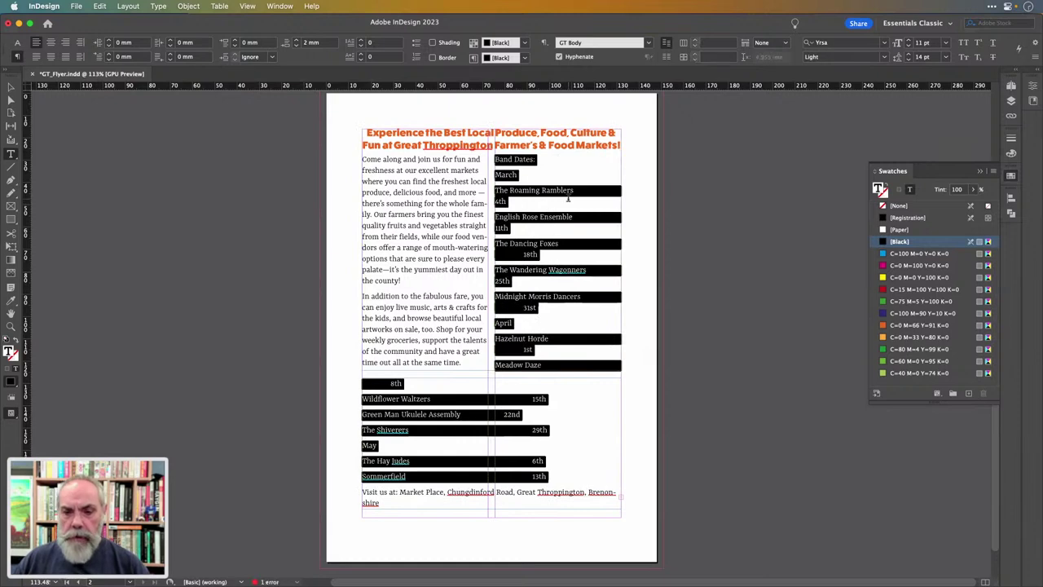
left_click(496, 201)
left_click_drag(494, 200, 575, 191)
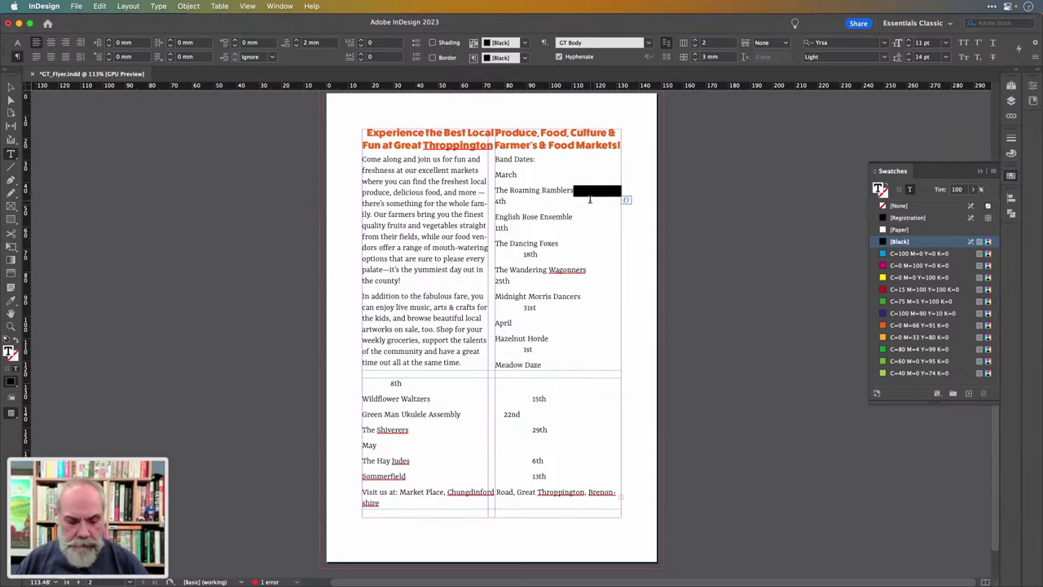
key("Tab")
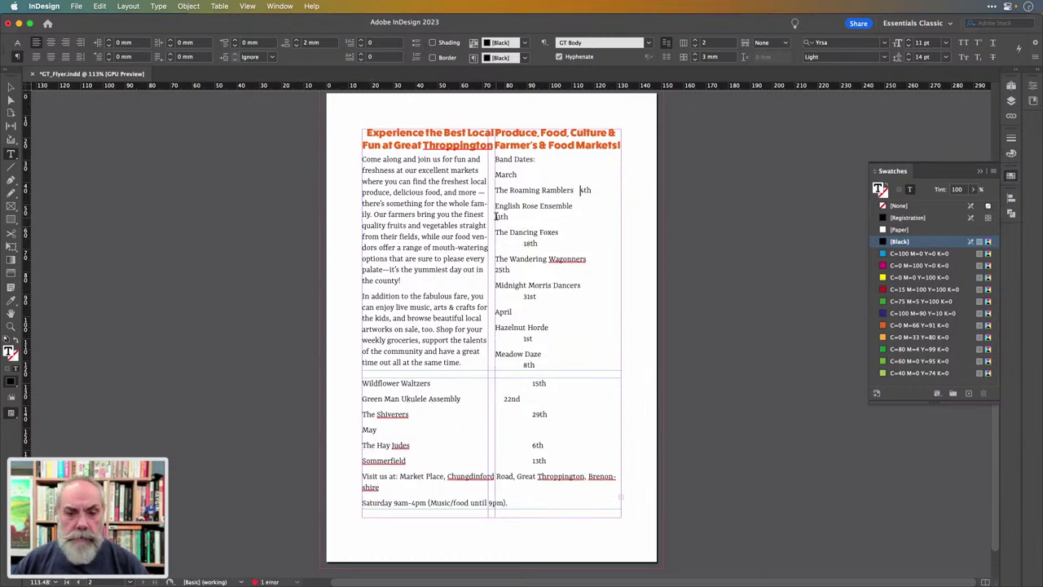
left_click_drag(496, 216, 575, 205)
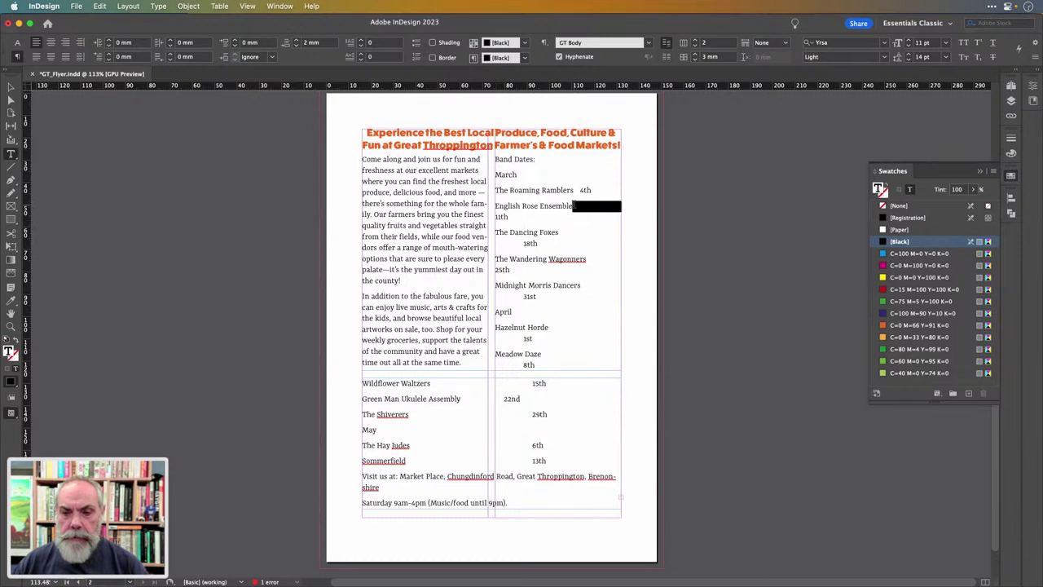
key("Tab")
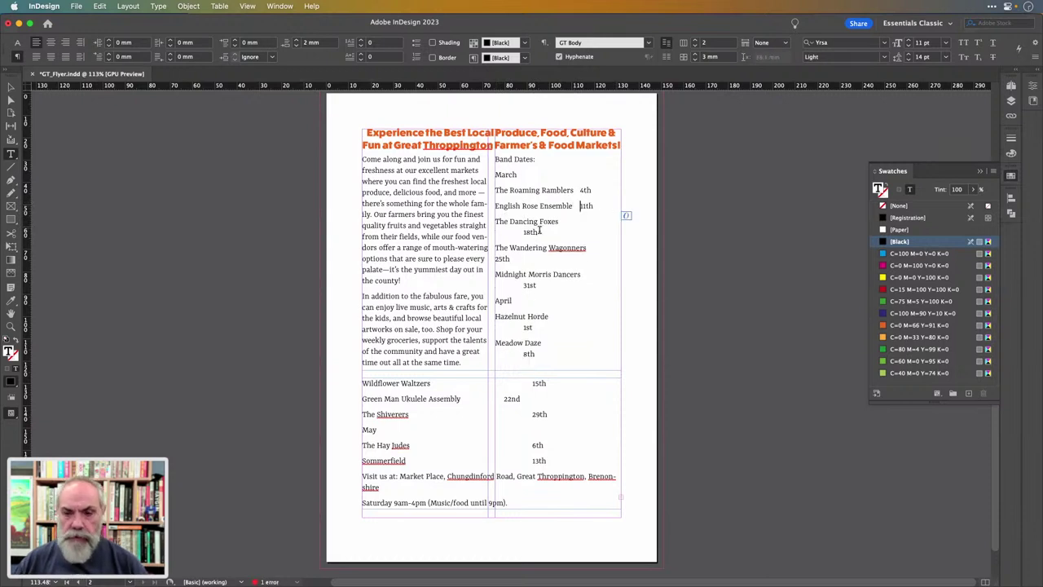
left_click_drag(524, 232, 561, 222)
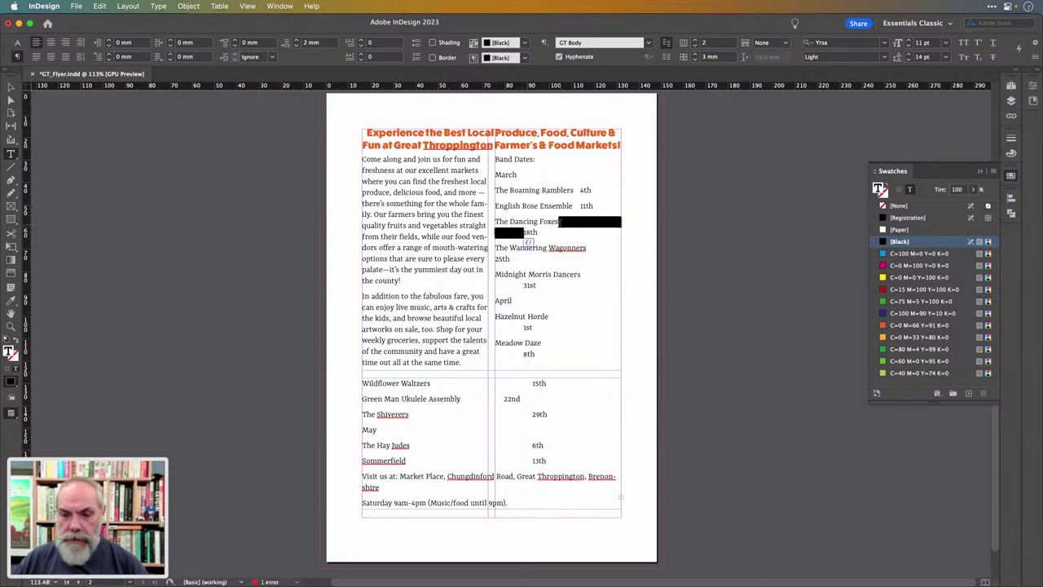
key("Tab")
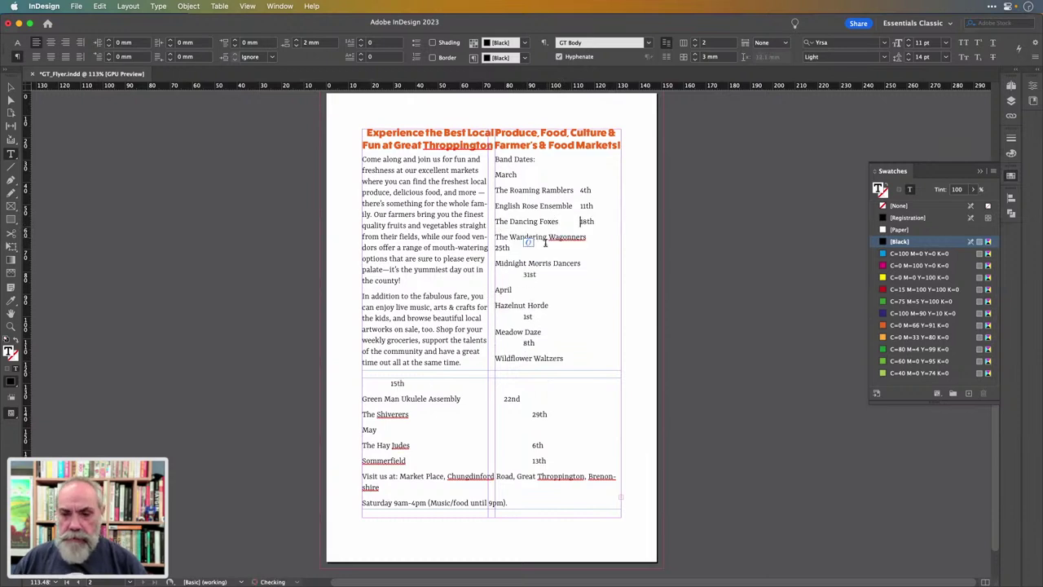
left_click_drag(496, 248, 586, 236)
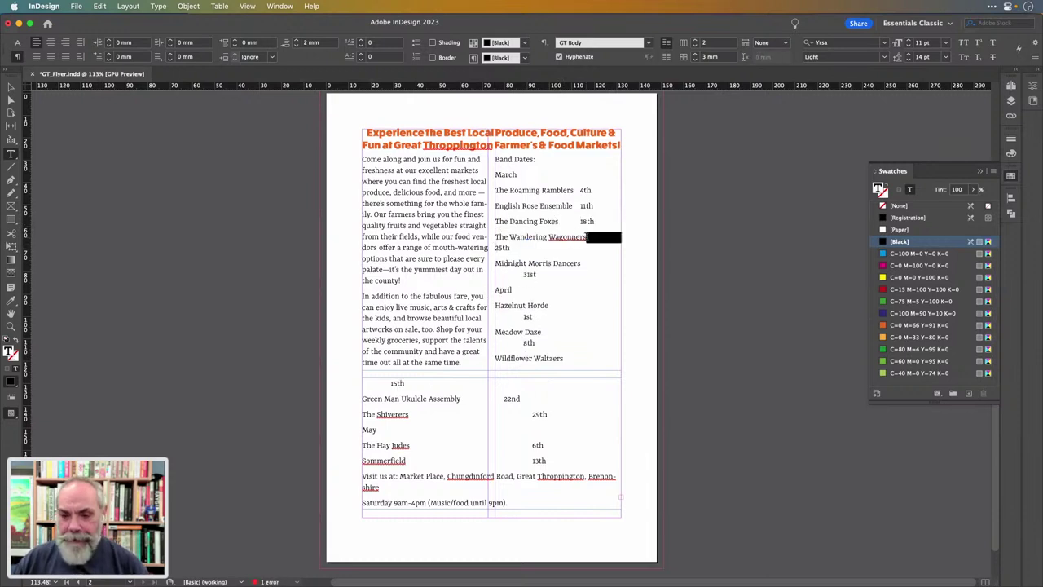
left_click(585, 236)
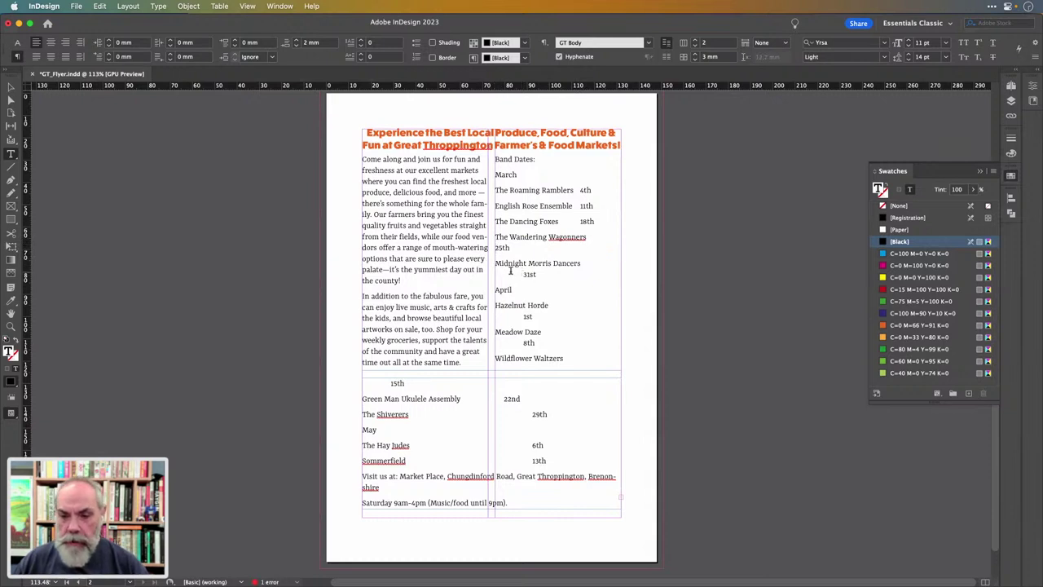
Replace the gaps before 31st, 1st, 15th and 22nd with tabs on their band lines
left_click_drag(524, 275, 586, 264)
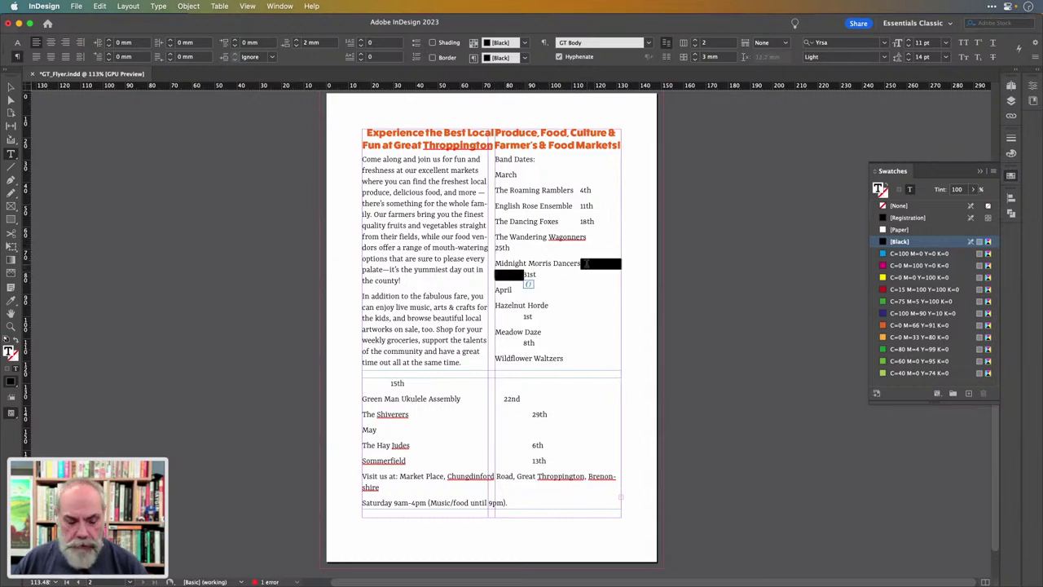
key("Tab")
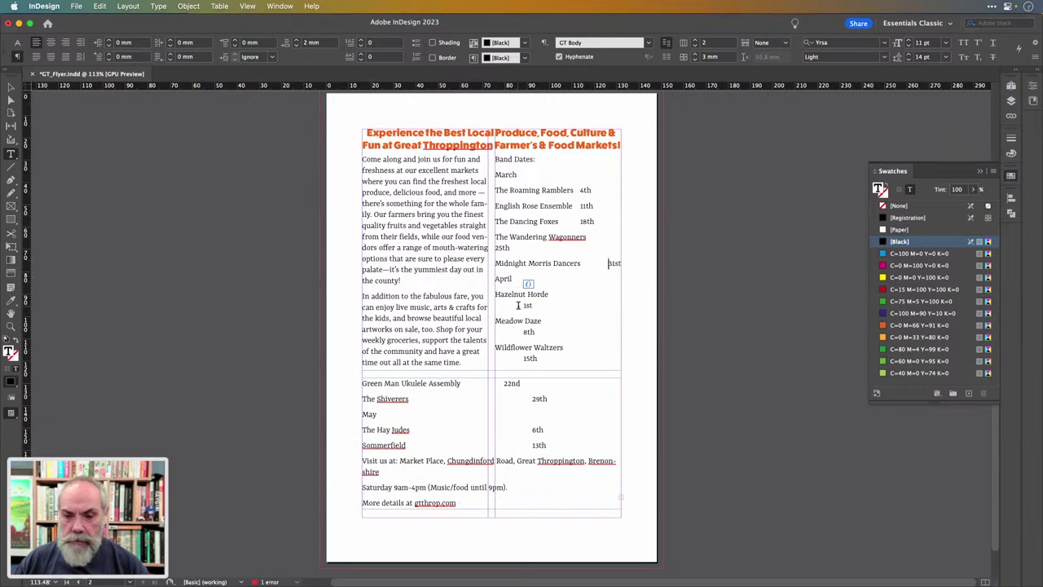
left_click_drag(526, 305, 548, 295)
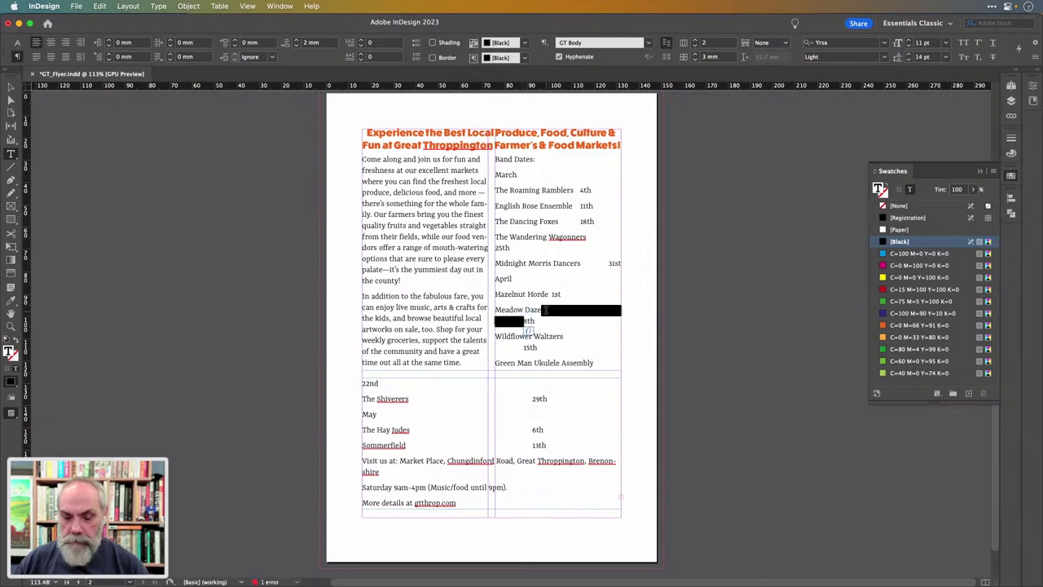
key("Tab")
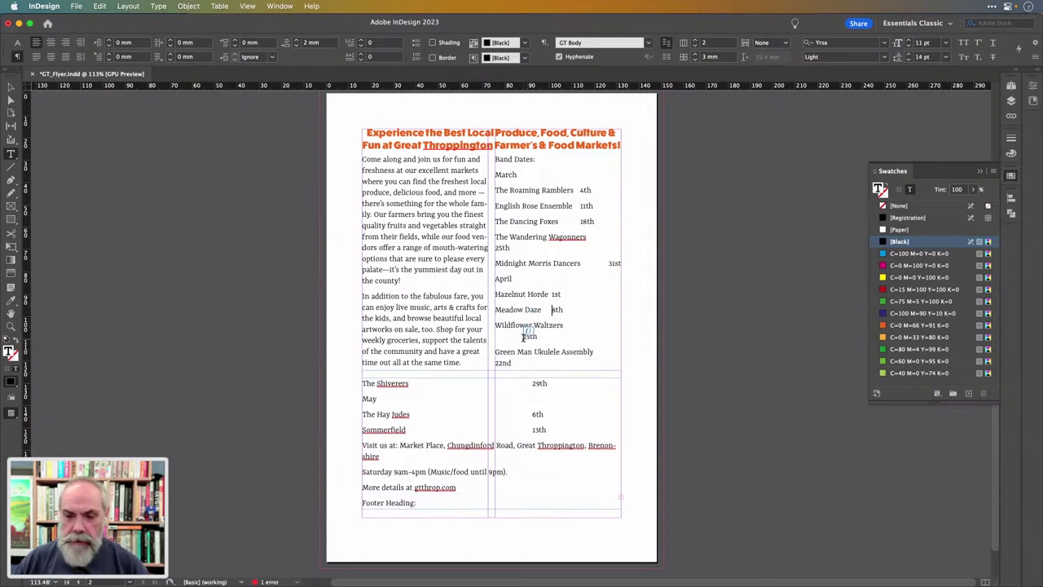
left_click_drag(523, 336, 564, 326)
key("Tab")
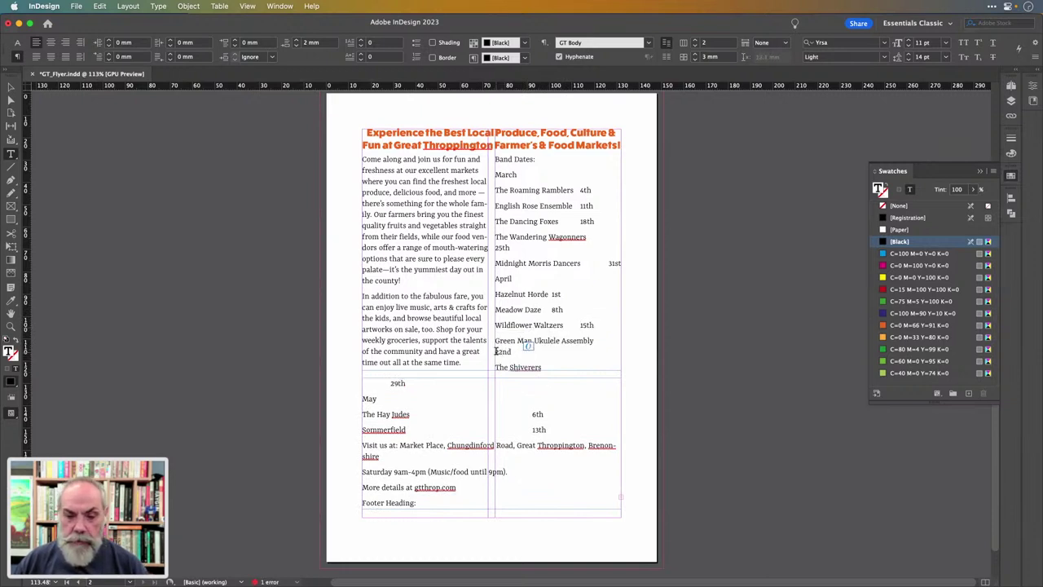
left_click_drag(495, 350, 597, 338)
key("Right")
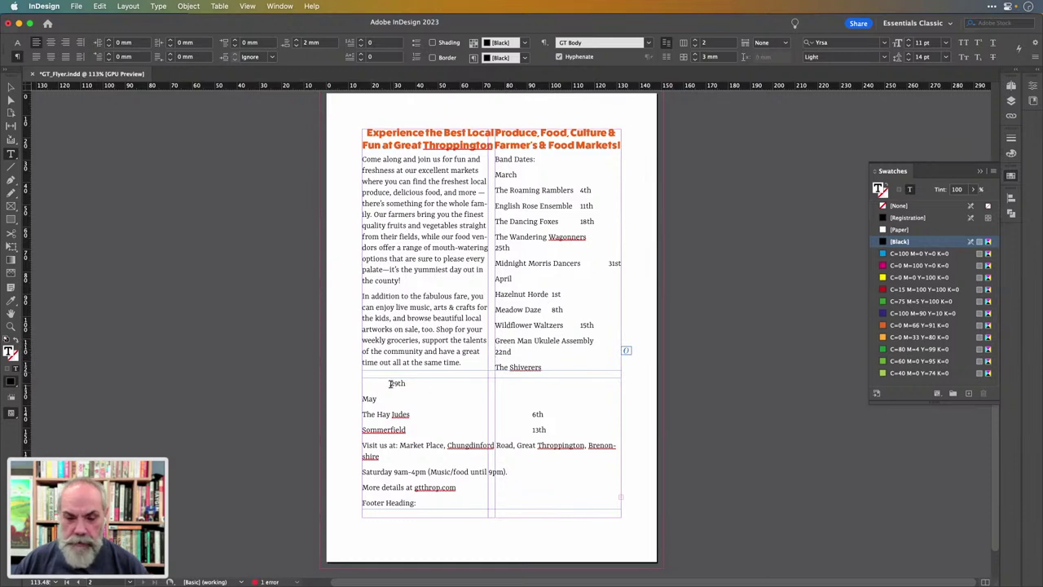
Tab-join 29th, 6th and 13th to The Shiverers, The Hay Judes and Sommerfield, then select the list
left_click_drag(389, 383, 541, 367)
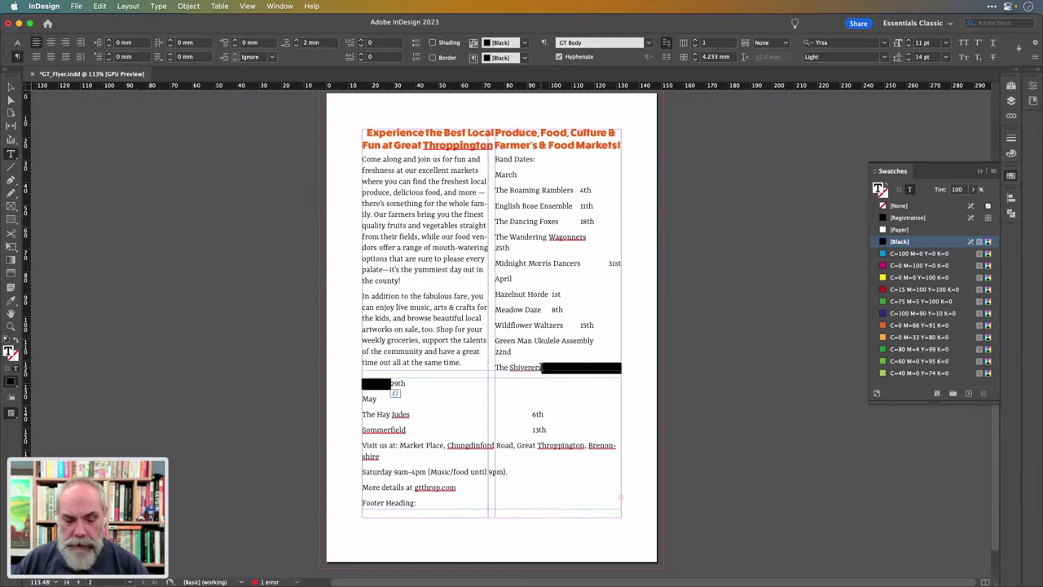
key("Tab")
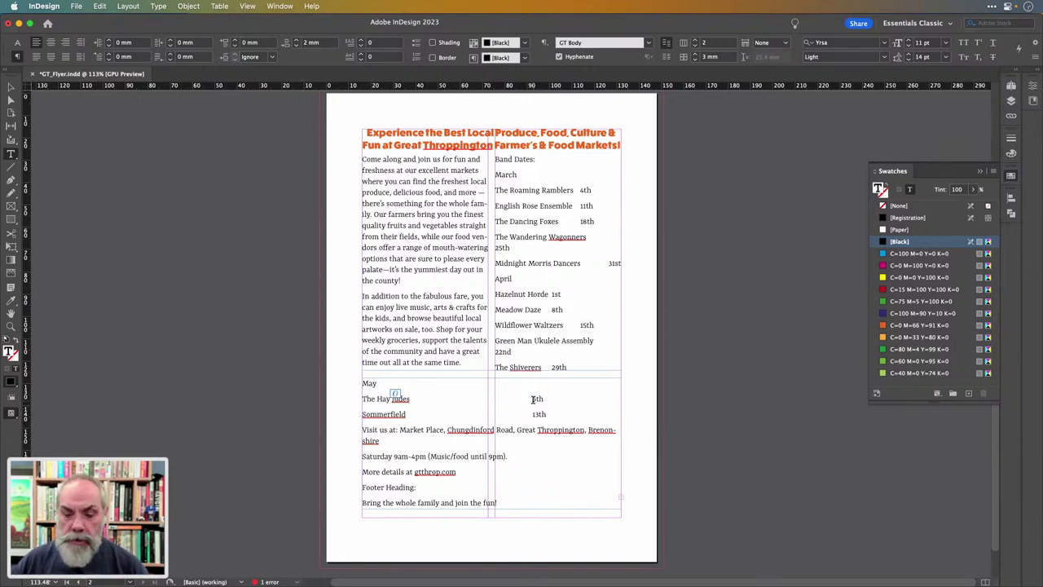
left_click_drag(533, 399, 412, 398)
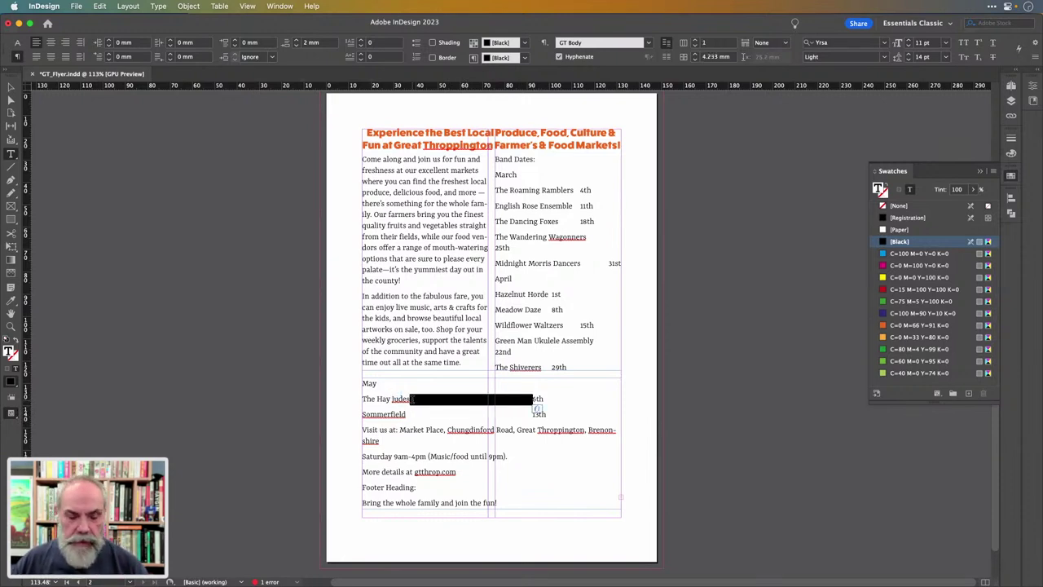
key("Tab")
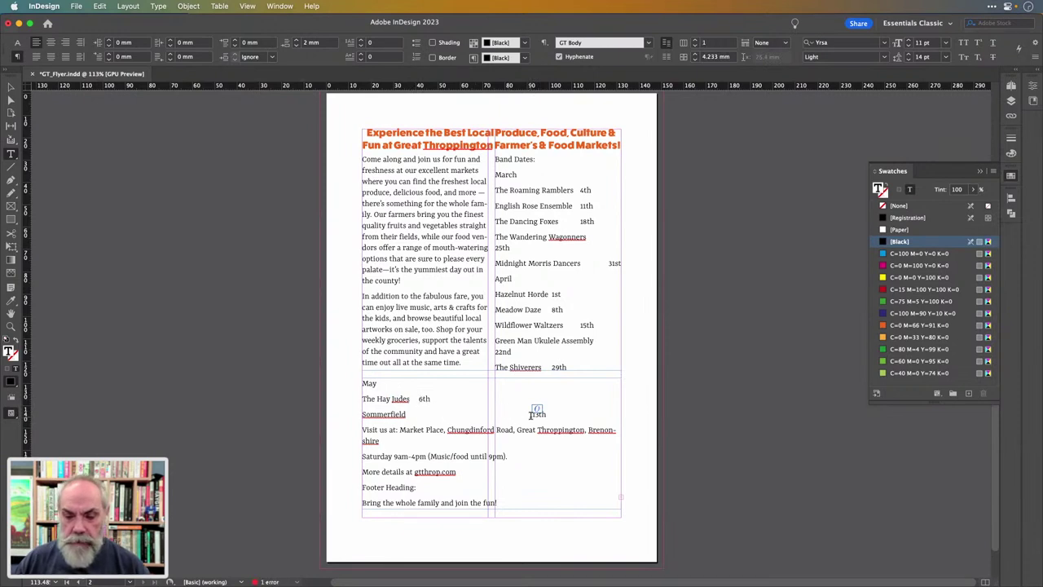
left_click_drag(531, 414, 405, 414)
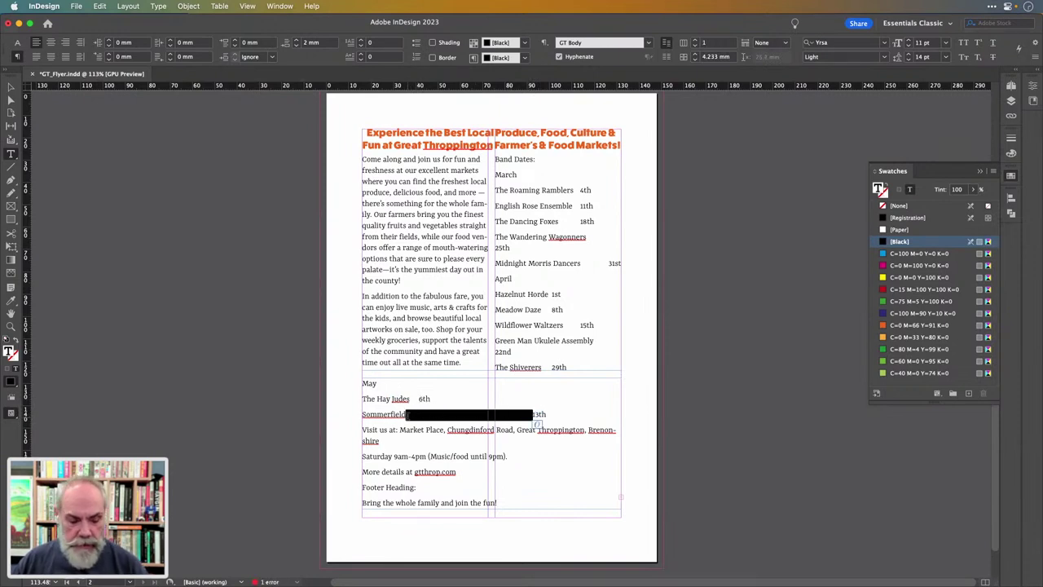
key("Tab")
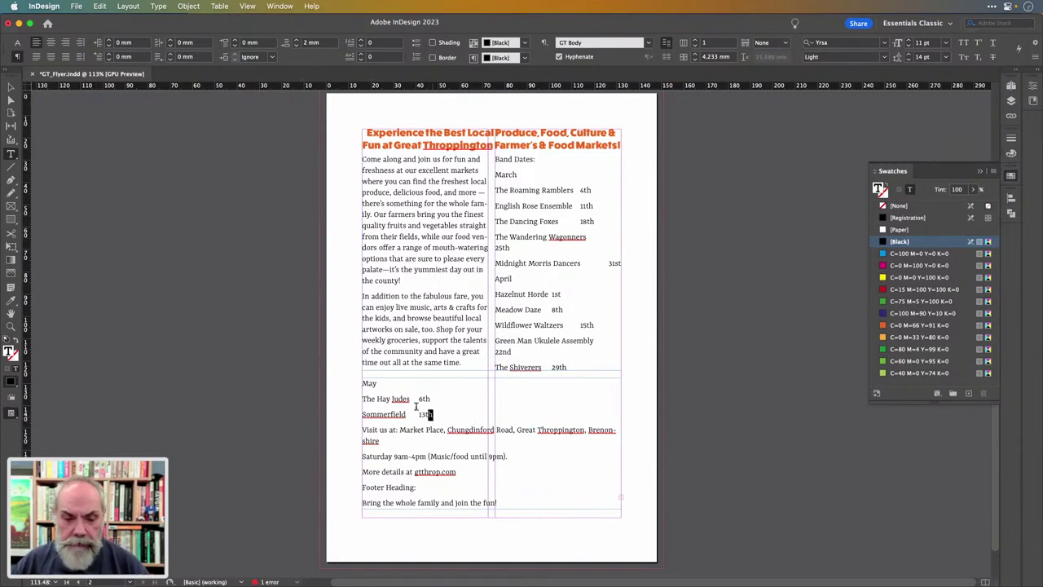
left_click_drag(433, 414, 493, 169)
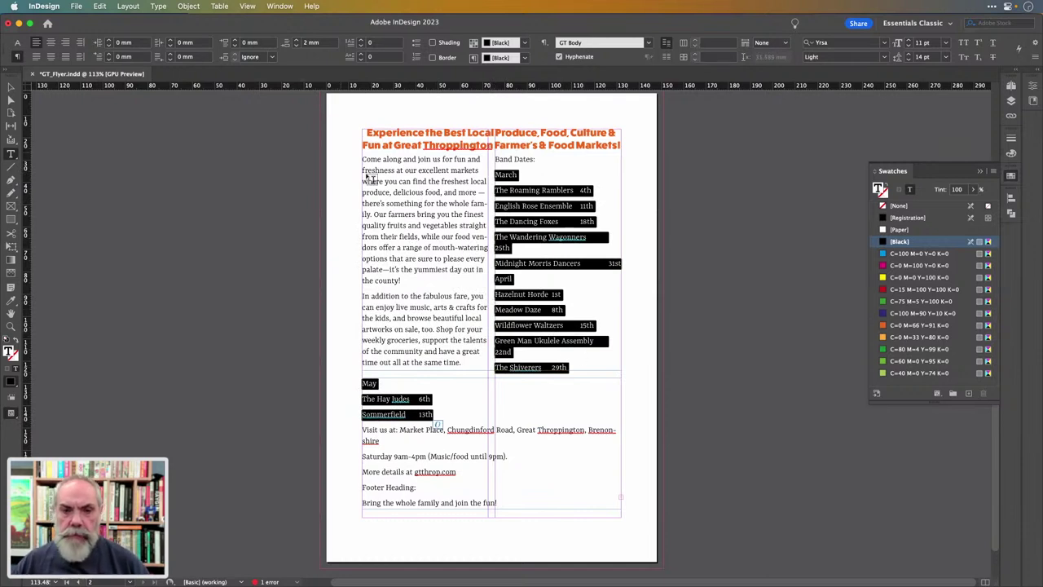
Convert the selected band list to a table using Tab columns and Paragraph rows
left_click(217, 7)
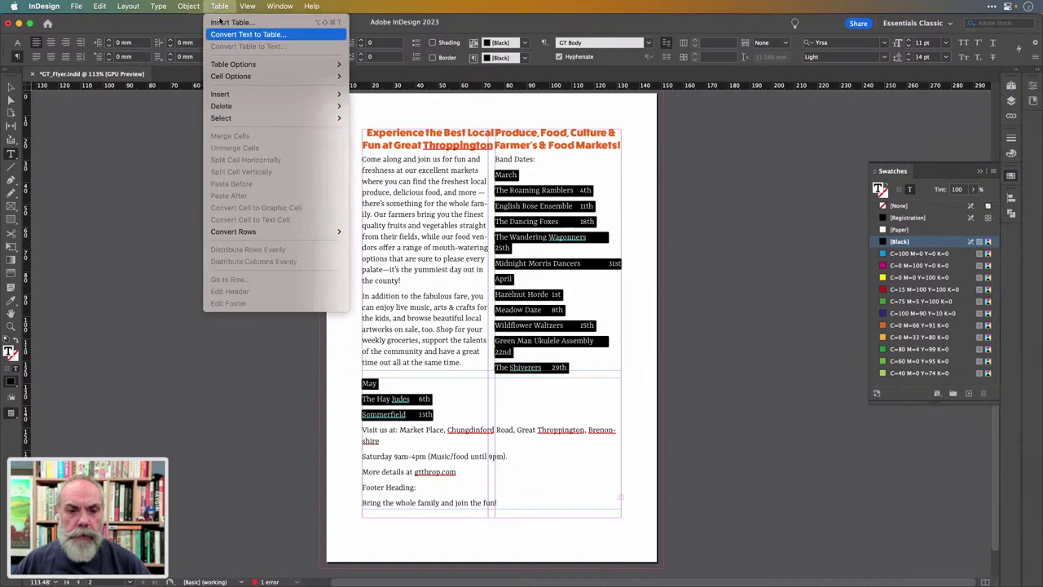
left_click(233, 36)
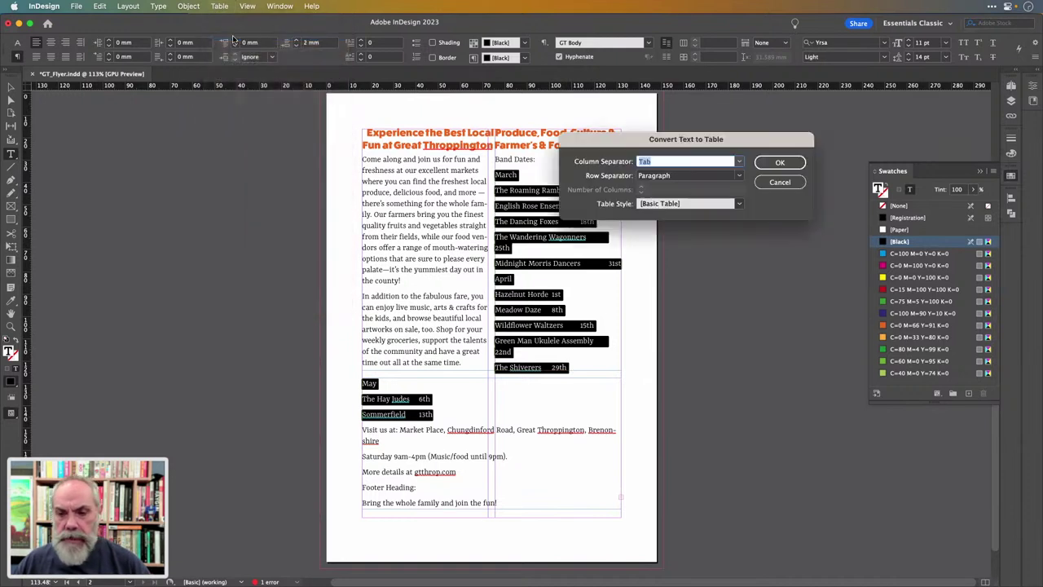
left_click(780, 164)
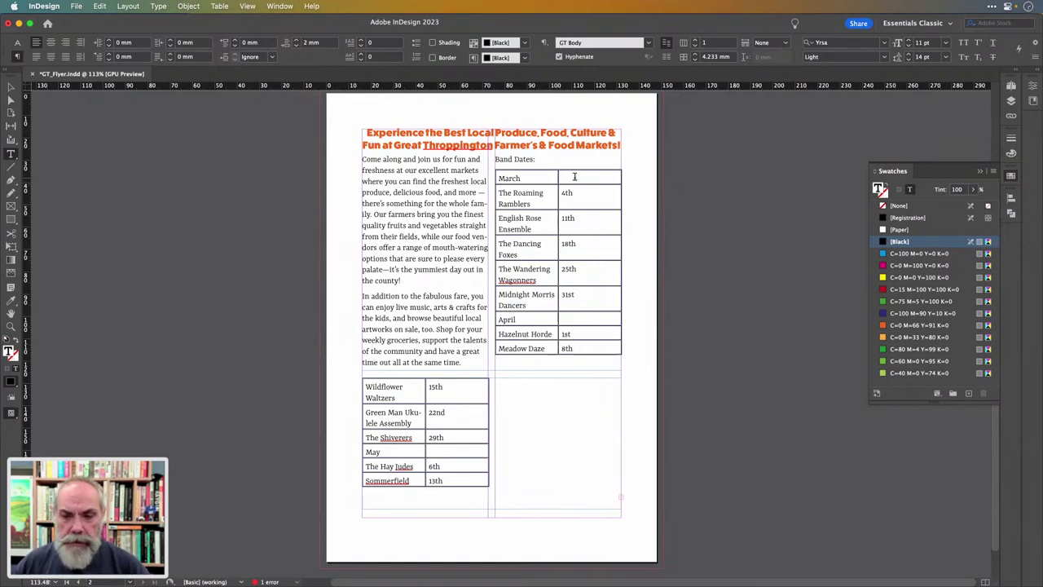
Widen the band-name column so names fit on one line, narrow the date column, and select it
left_click_drag(570, 194, 599, 343)
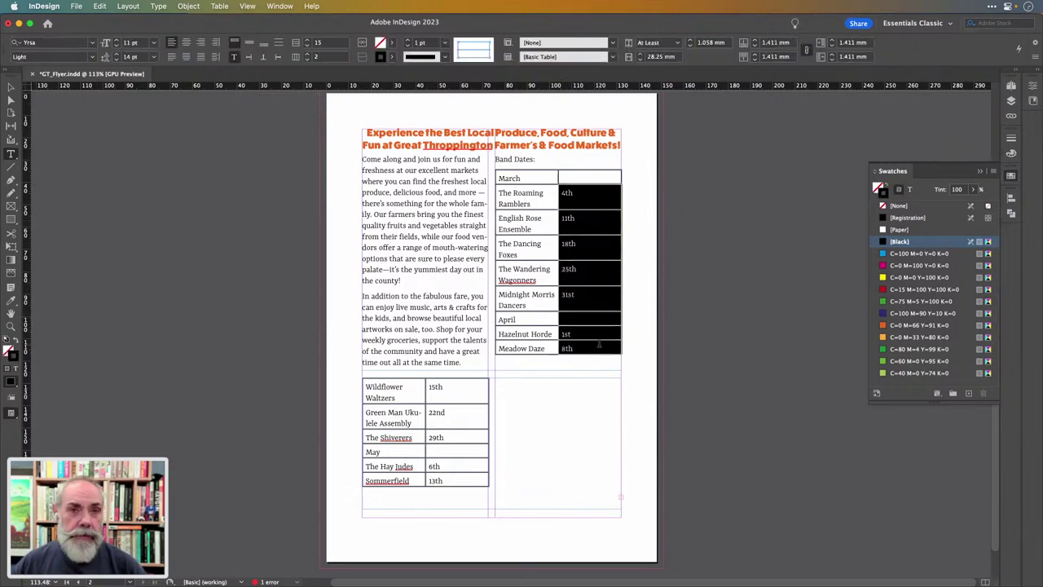
left_click(586, 216)
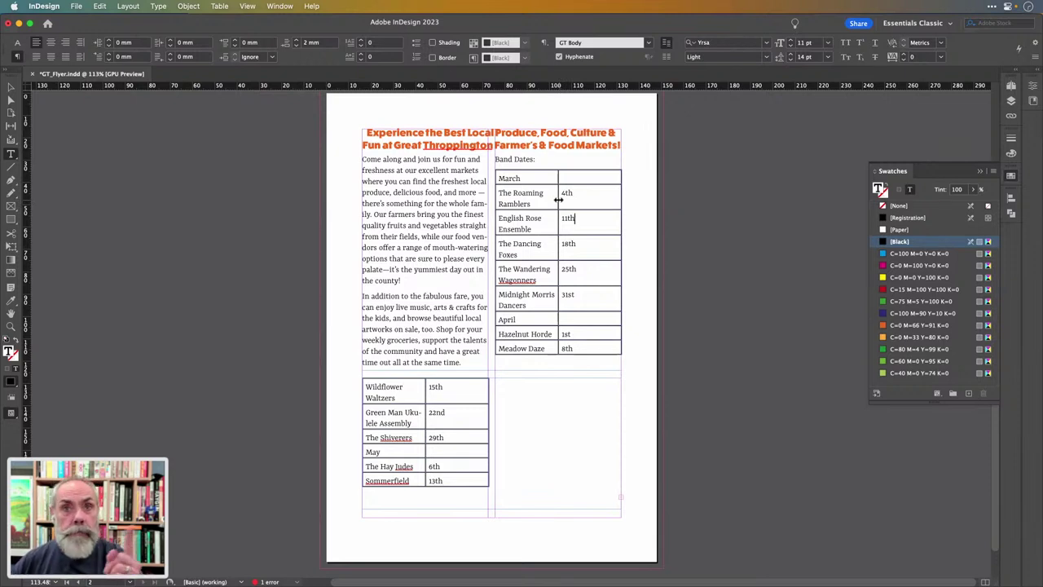
left_click_drag(558, 198, 605, 198)
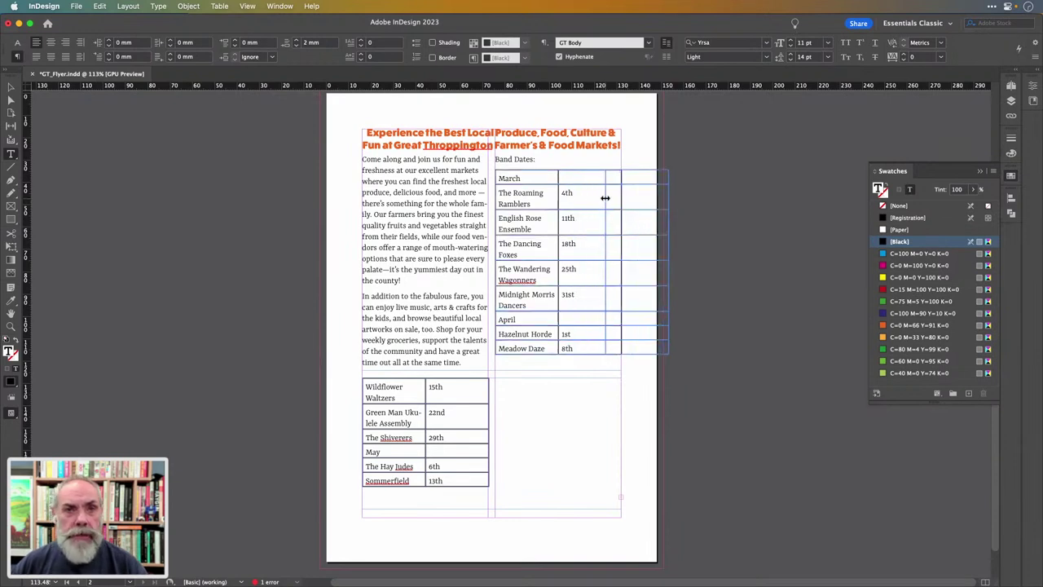
left_click_drag(605, 198, 604, 198)
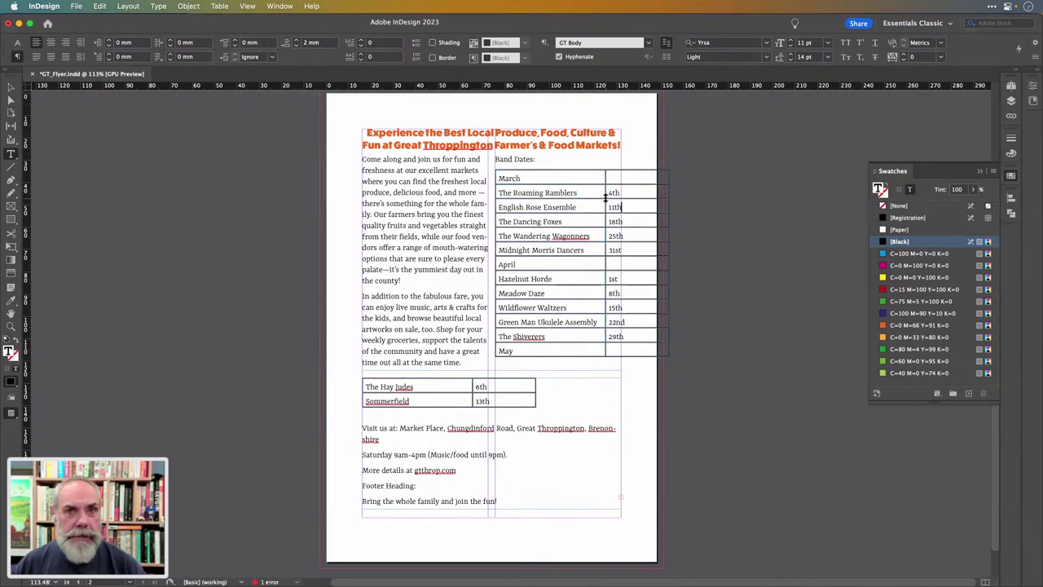
key("super+z")
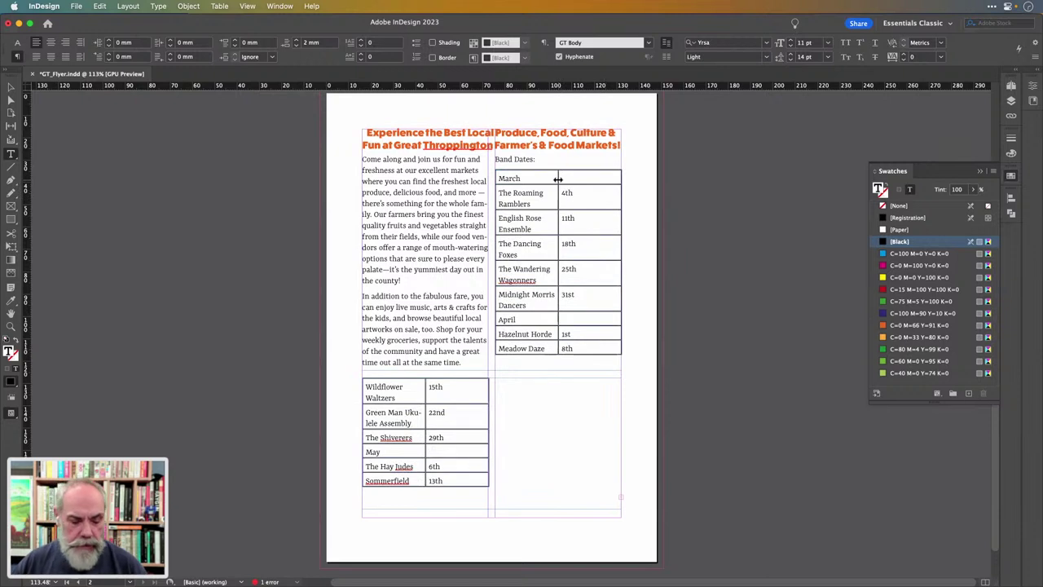
left_click_drag(557, 178, 600, 181)
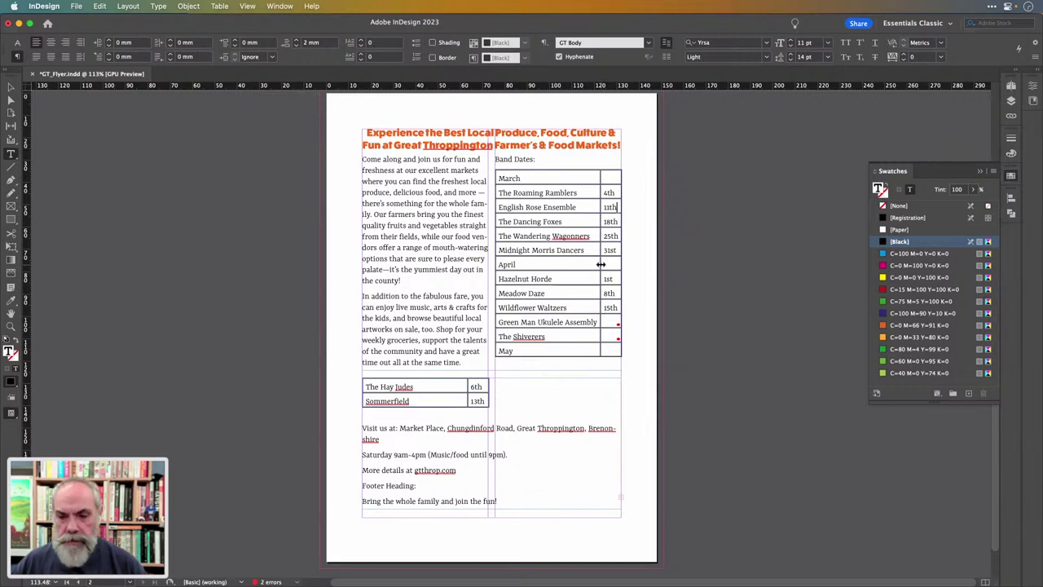
left_click_drag(600, 264, 598, 264)
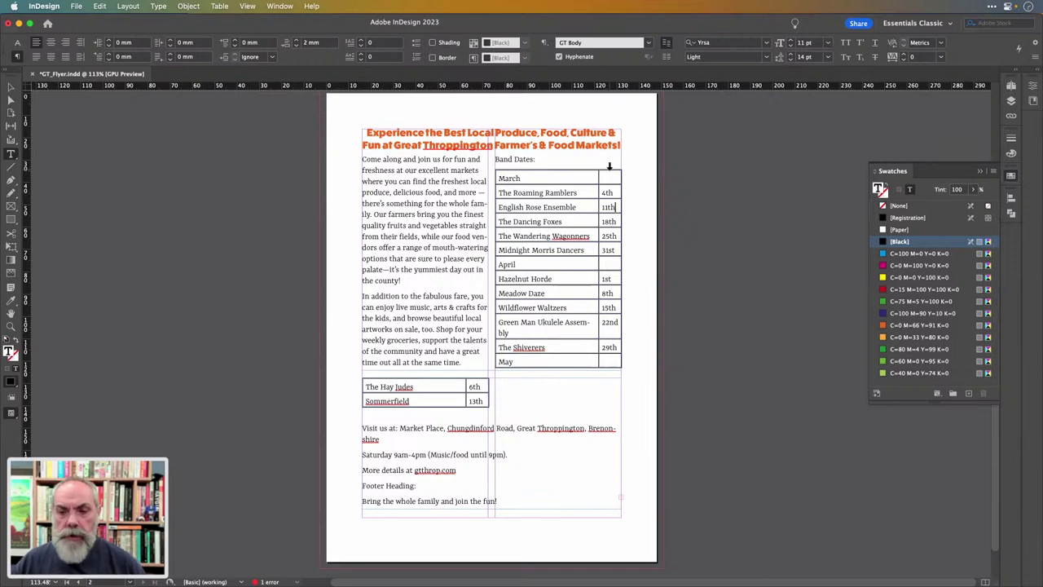
left_click(608, 166)
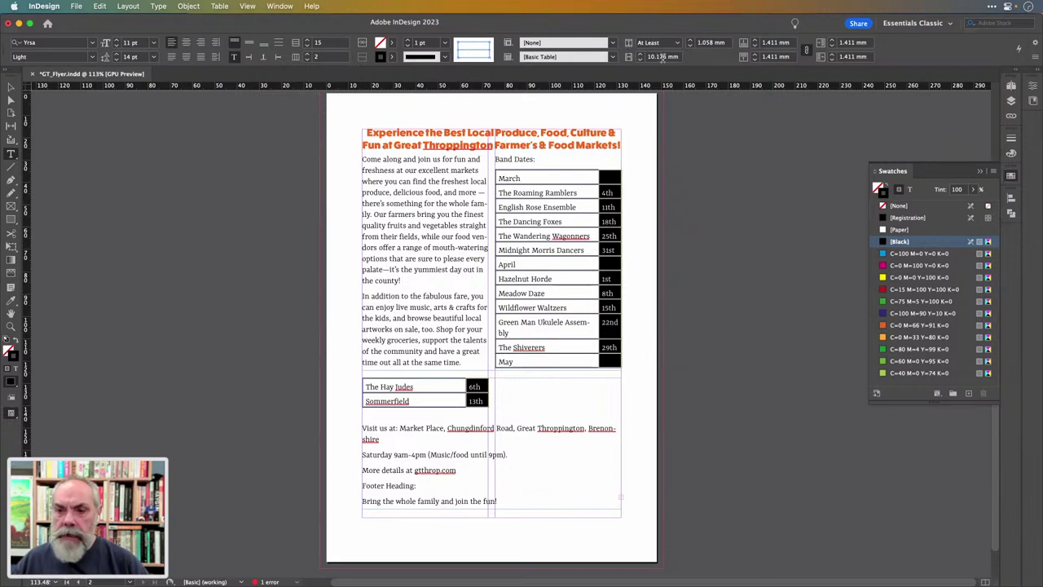
left_click(664, 56)
left_click(668, 56)
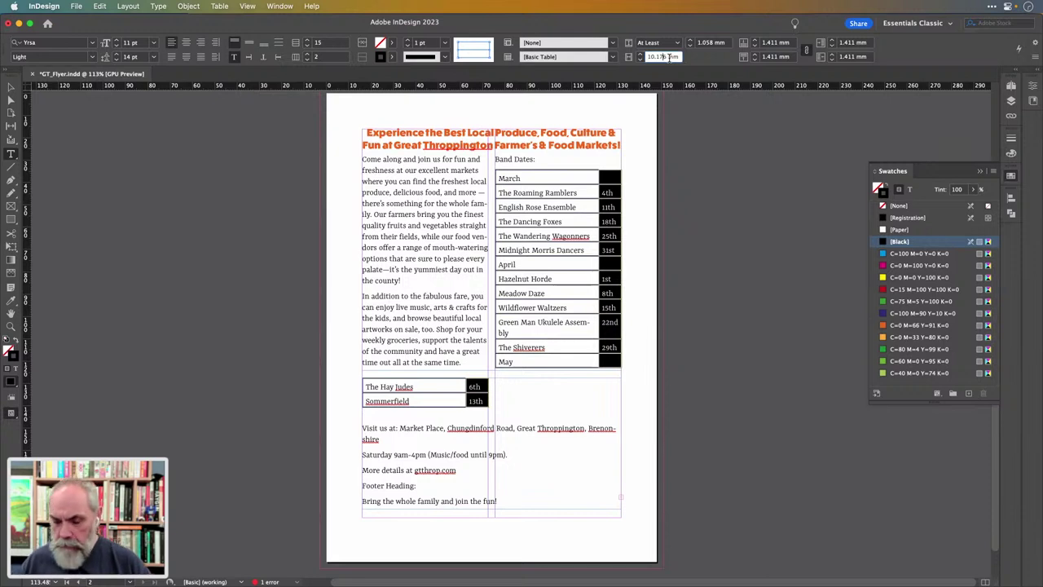
key("BackSpace")
key("BackSpace")
key("BackSpace")
key("BackSpace")
key("Return")
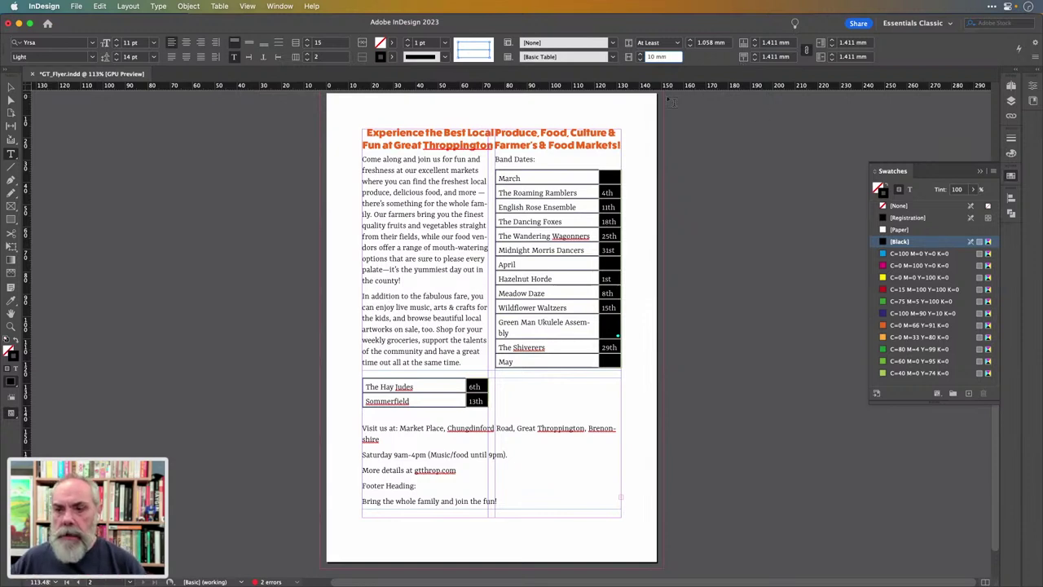
key("Return")
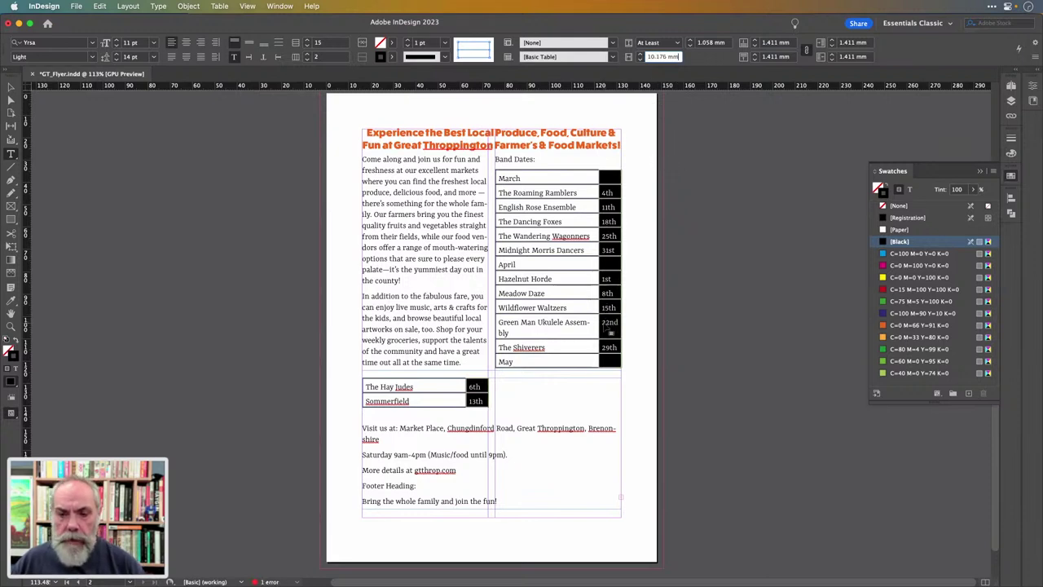
left_click(606, 326)
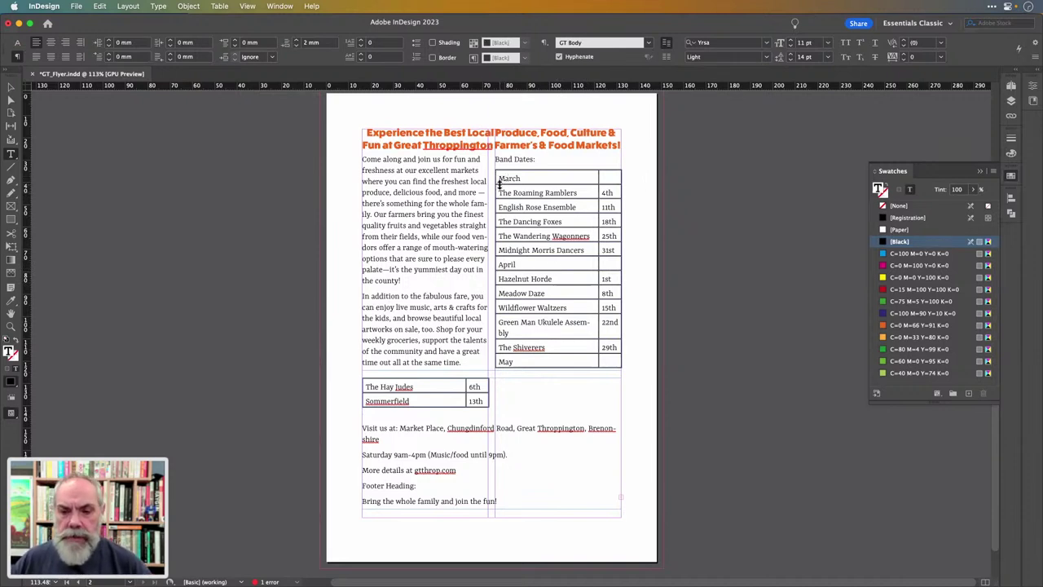
left_click_drag(501, 177, 468, 413)
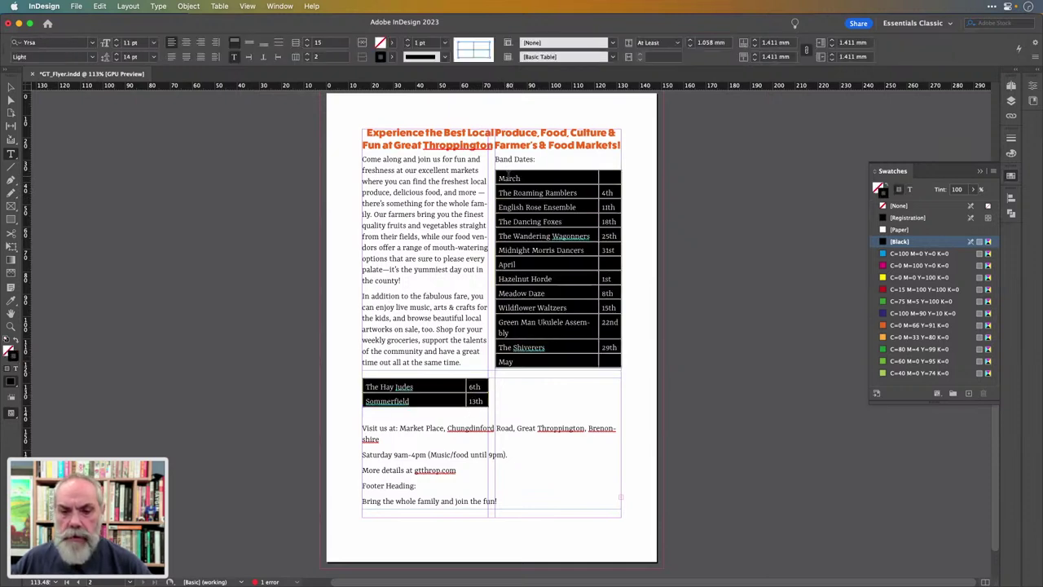
left_click(502, 177)
left_click_drag(500, 178, 475, 401)
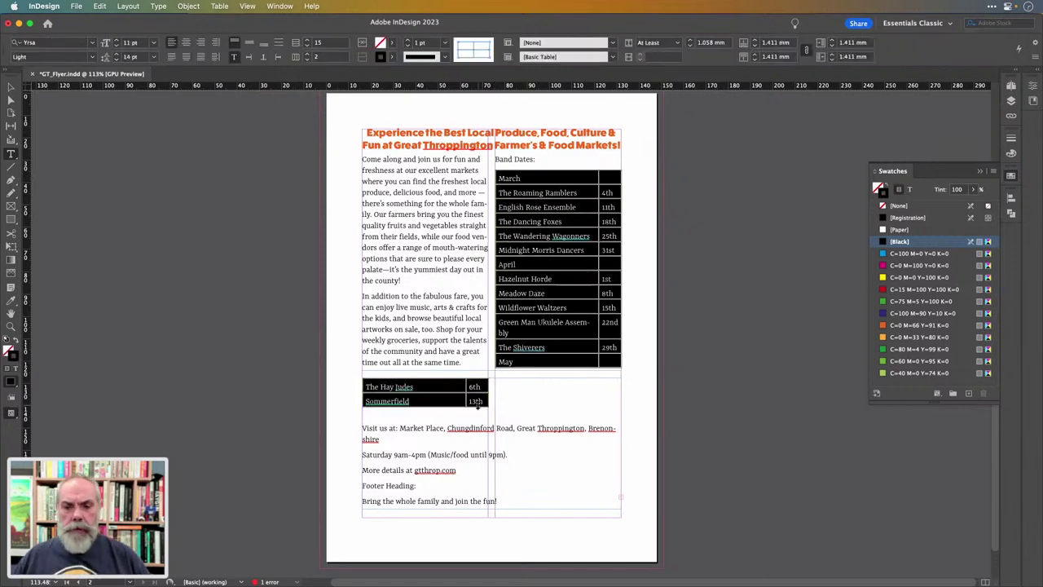
Select the whole Band Dates table and set its font size to 10.5 pt
left_click(517, 173)
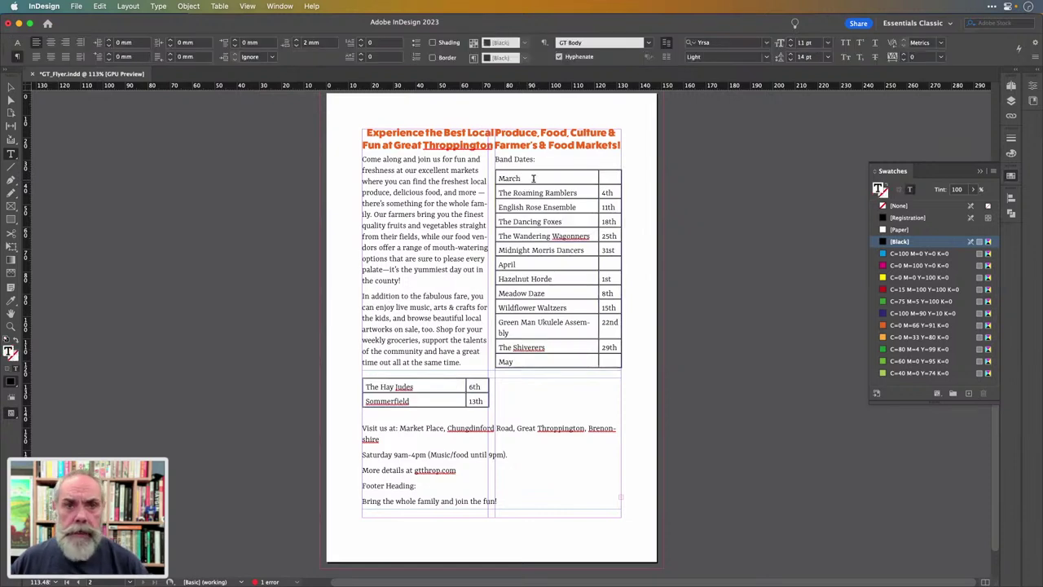
right_click(533, 180)
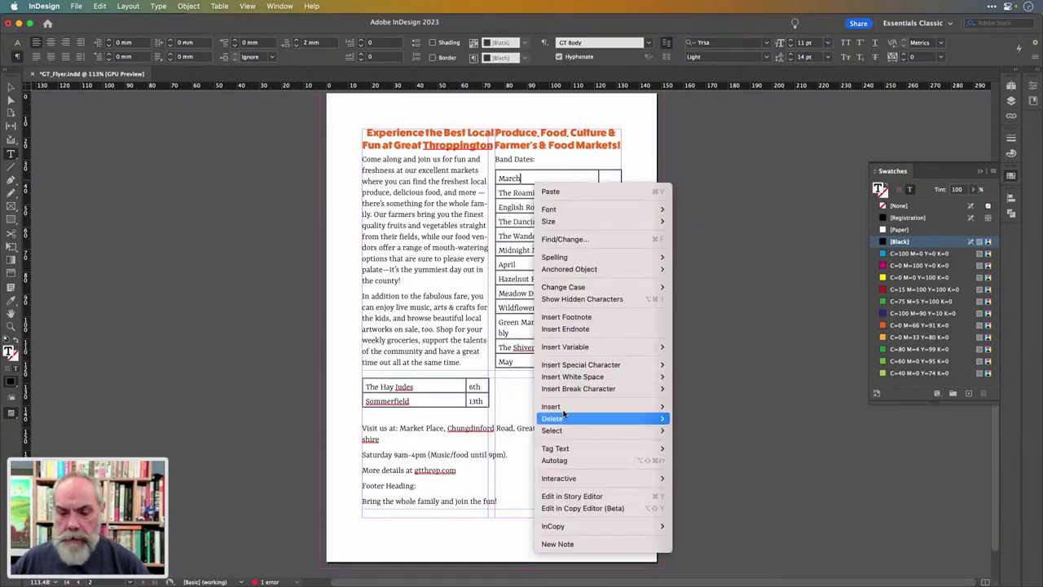
mouse_move(583, 420)
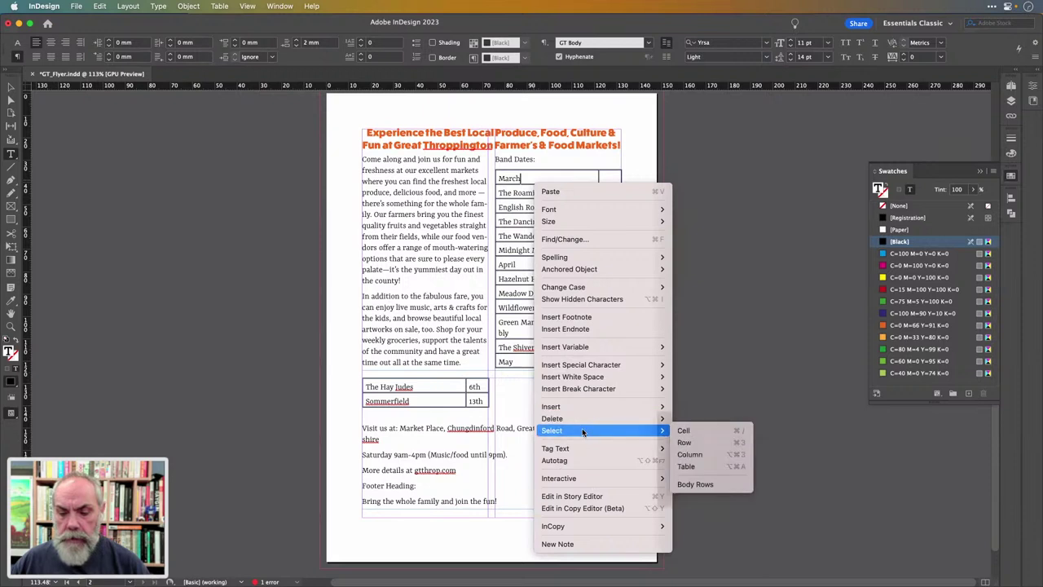
left_click(687, 466)
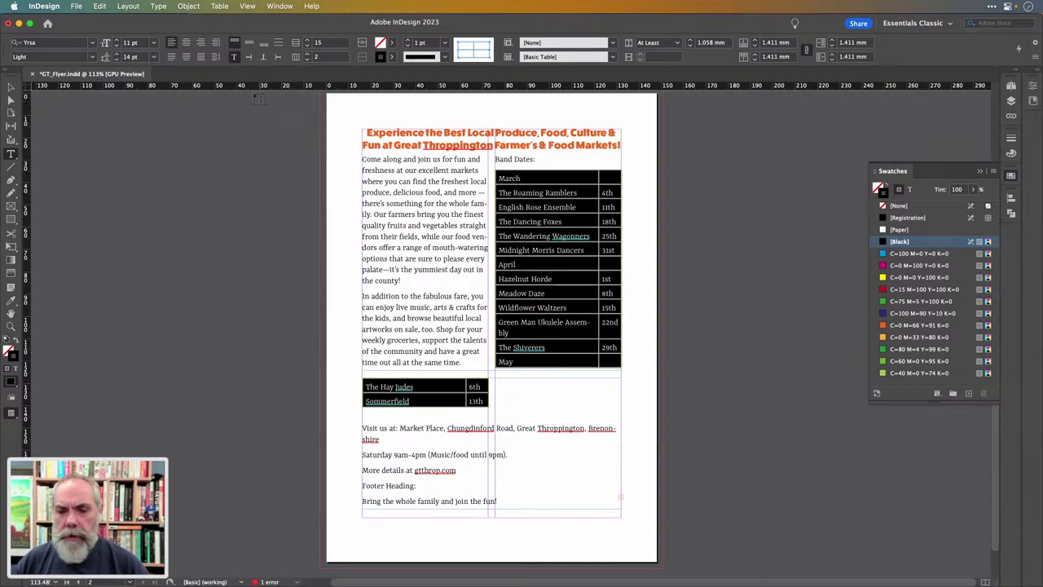
left_click(117, 45)
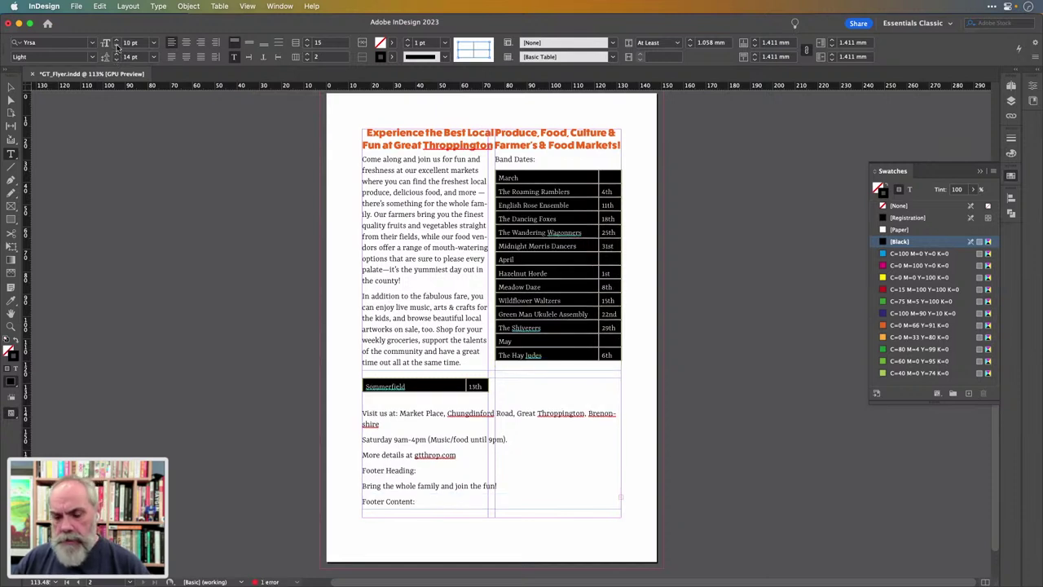
double_click(131, 43)
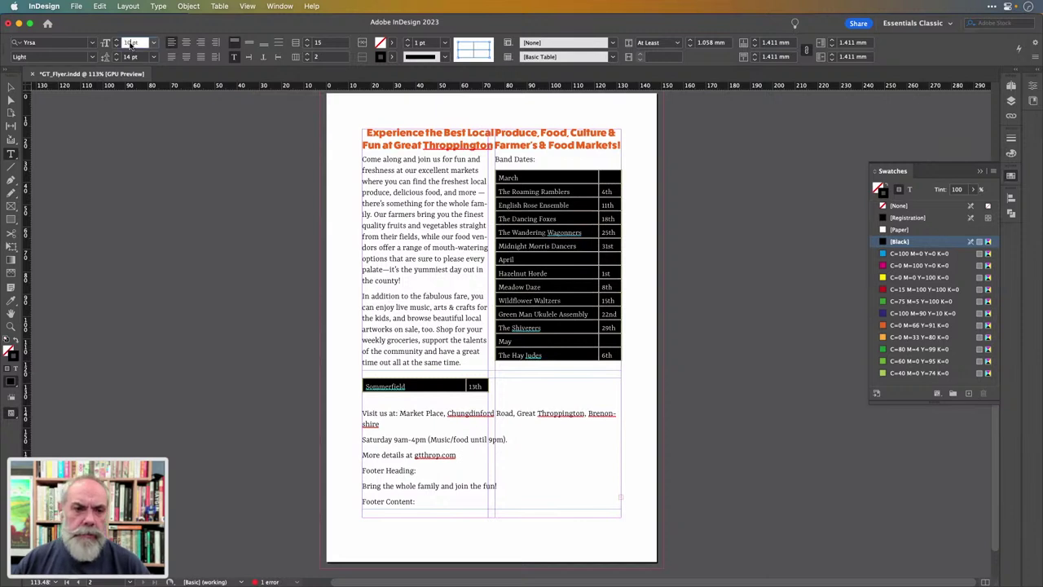
type("10.5")
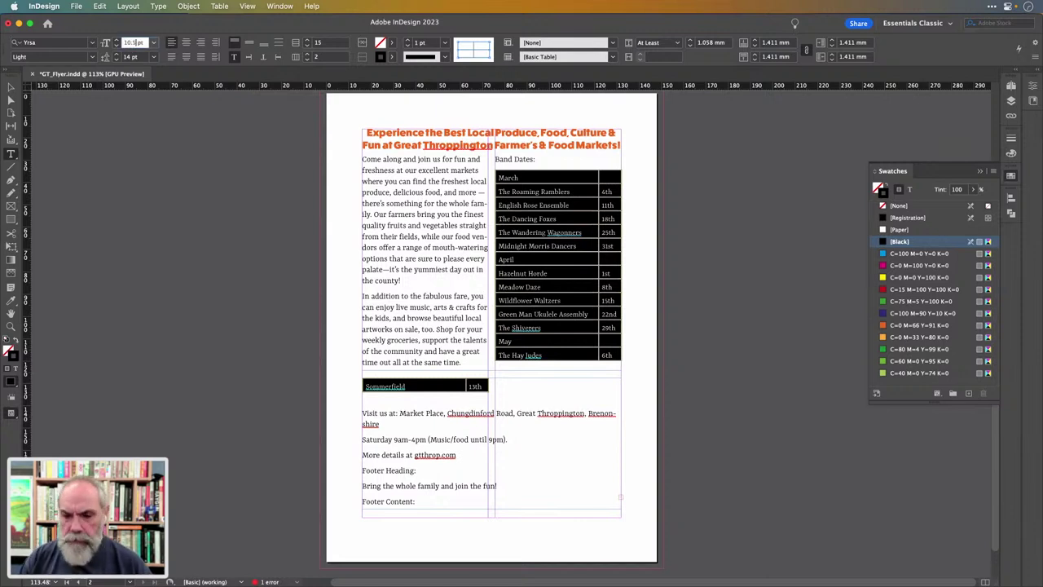
key("Tab")
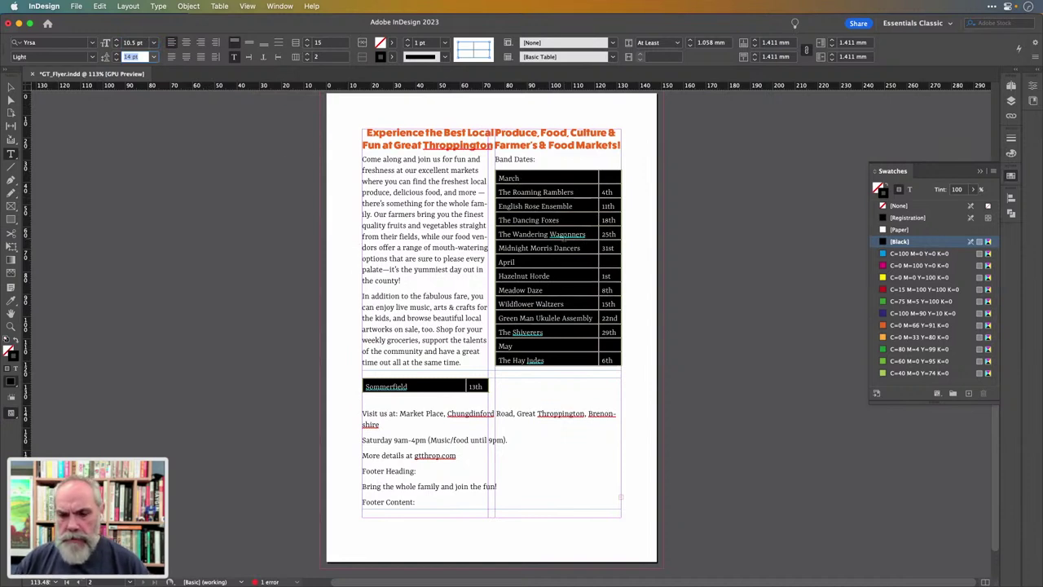
Select both cells of the March row and merge them into one spanning cell
left_click(552, 178)
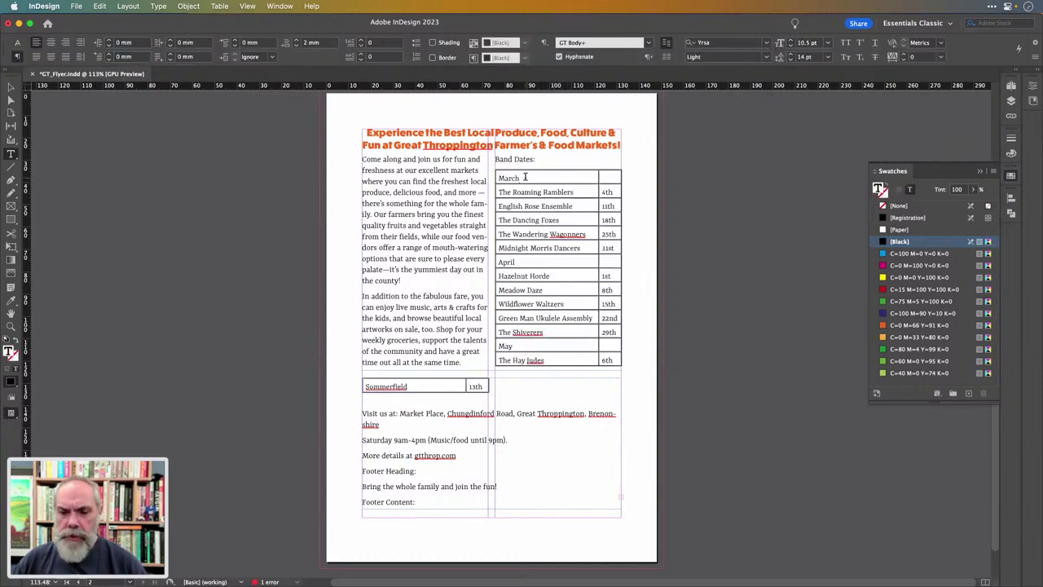
left_click_drag(523, 176, 575, 180)
left_click(499, 177)
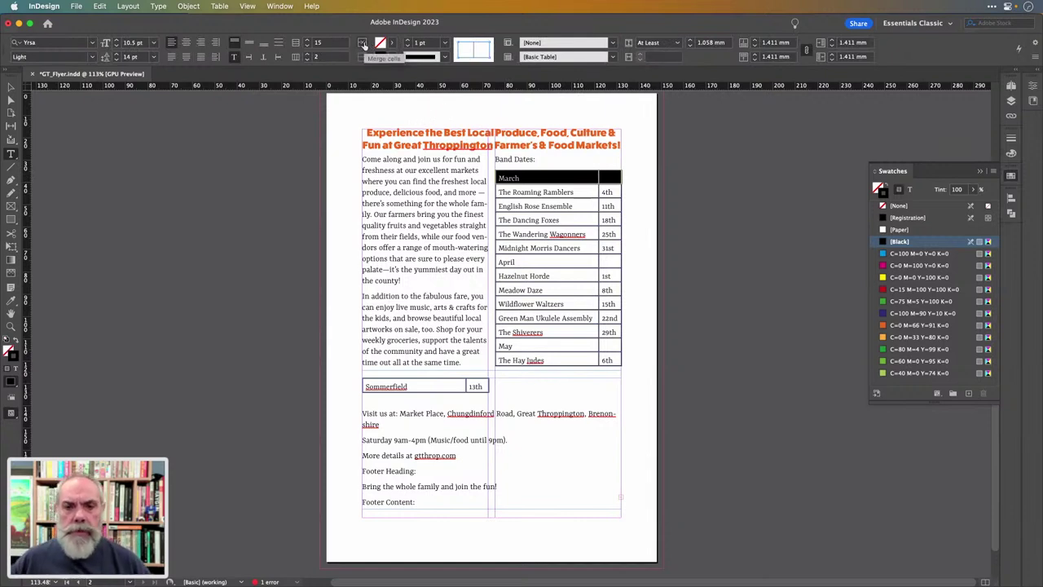
left_click(363, 44)
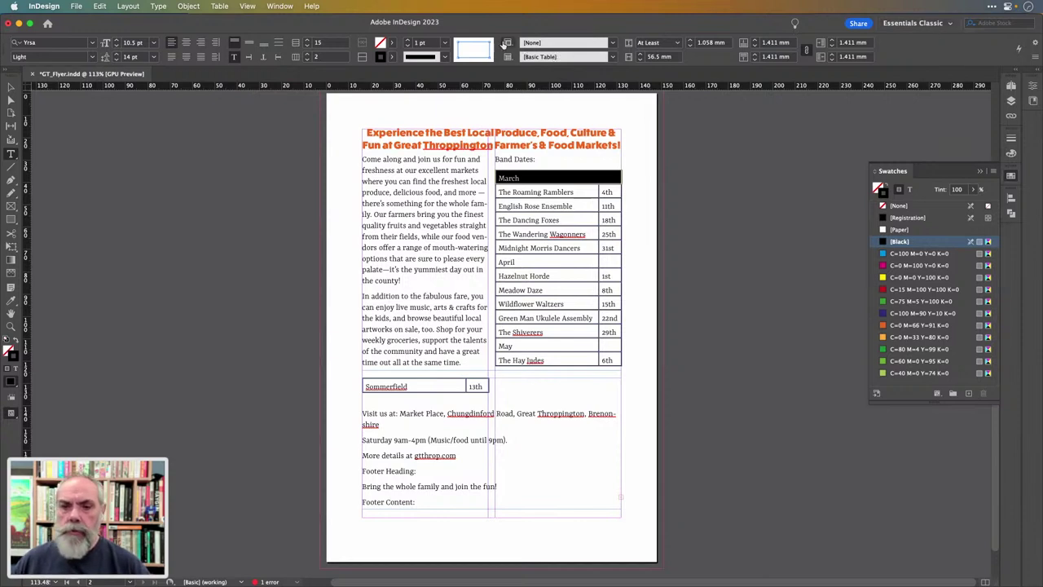
Create a new cell style named Month and begin a new paragraph style for its cells
left_click(507, 43)
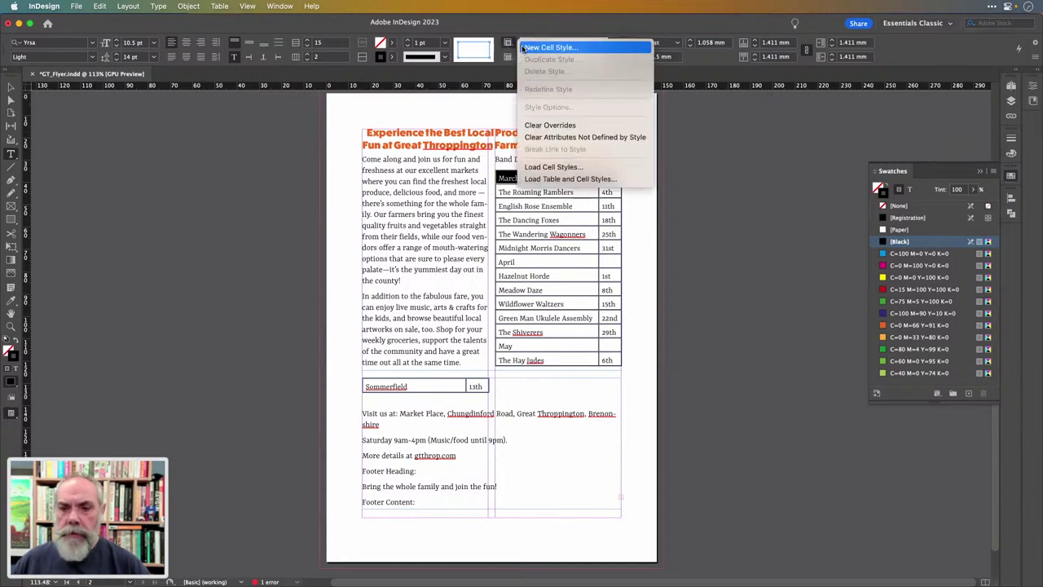
left_click(523, 48)
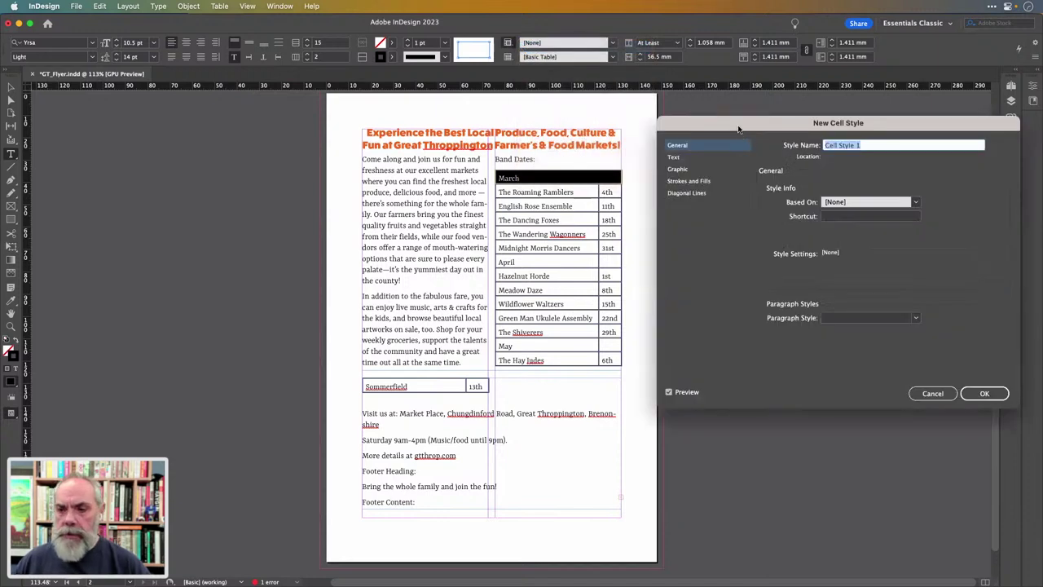
left_click_drag(721, 128, 667, 128)
type("Month")
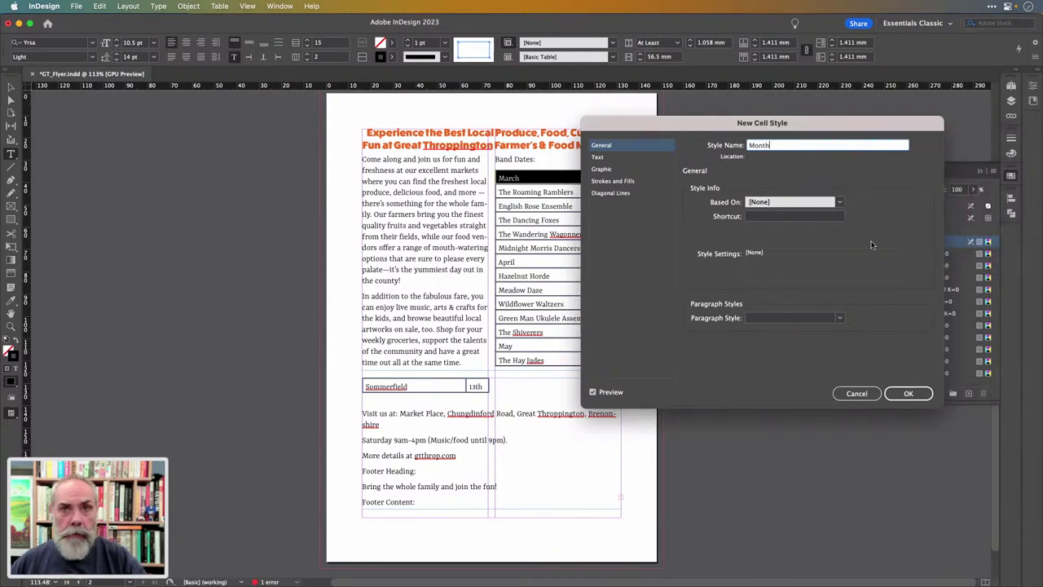
left_click(840, 318)
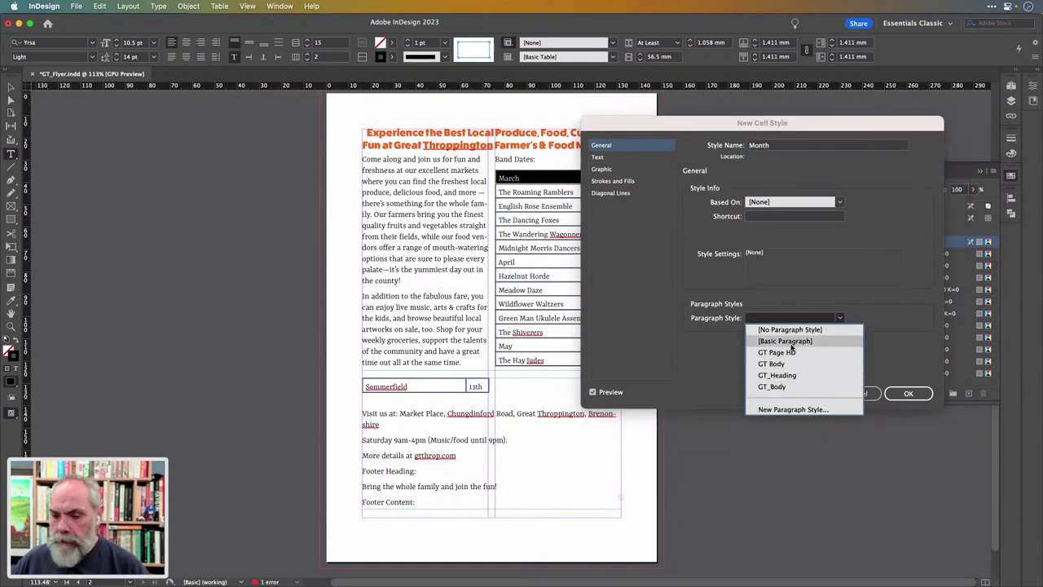
left_click(778, 410)
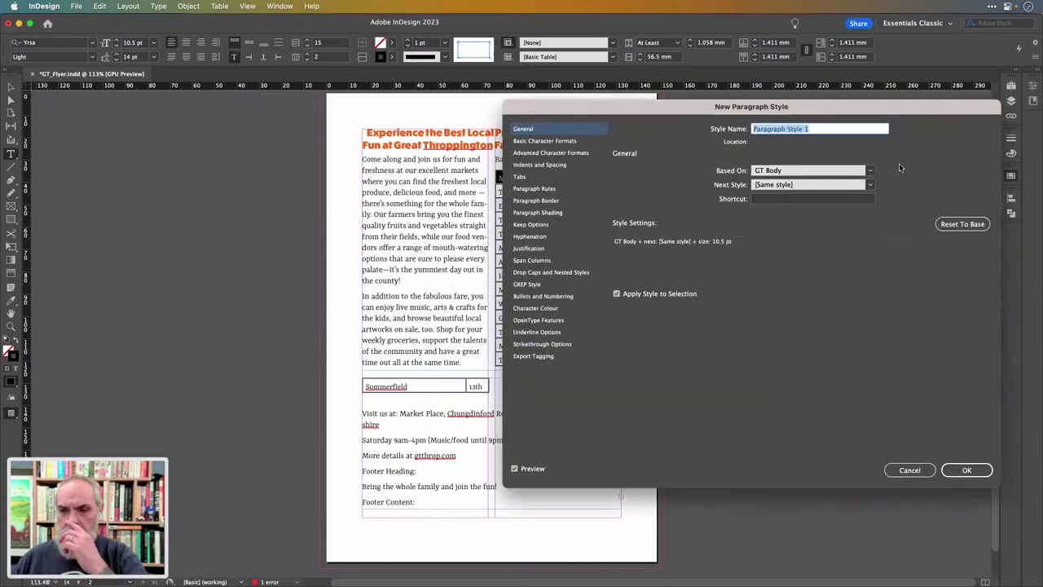
Name the paragraph style MonthTXT, set it to FatFrank Heavy 11 pt, and save it
left_click_drag(922, 117, 428, 113)
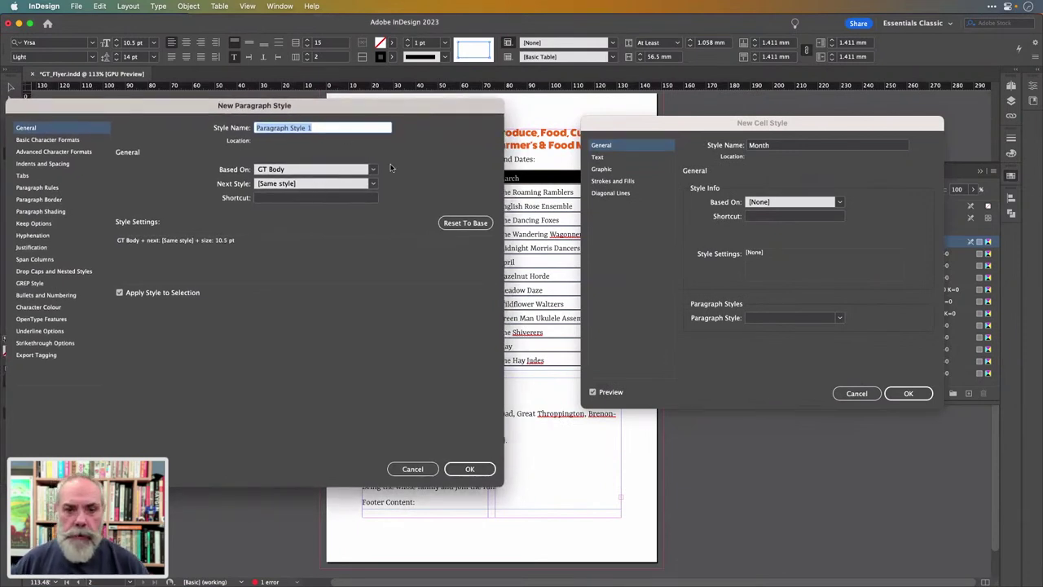
type("MonthTXT")
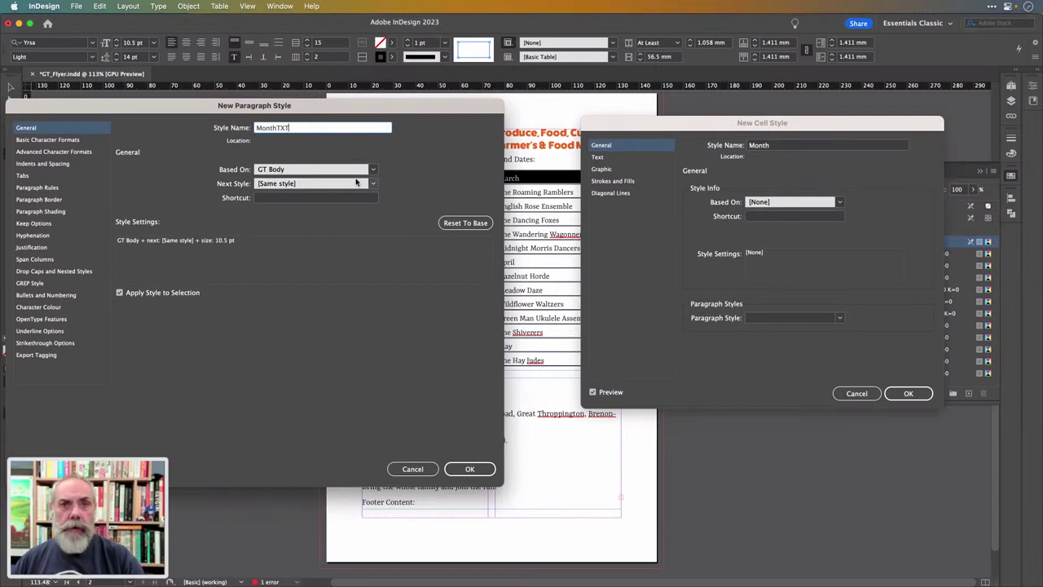
left_click(90, 140)
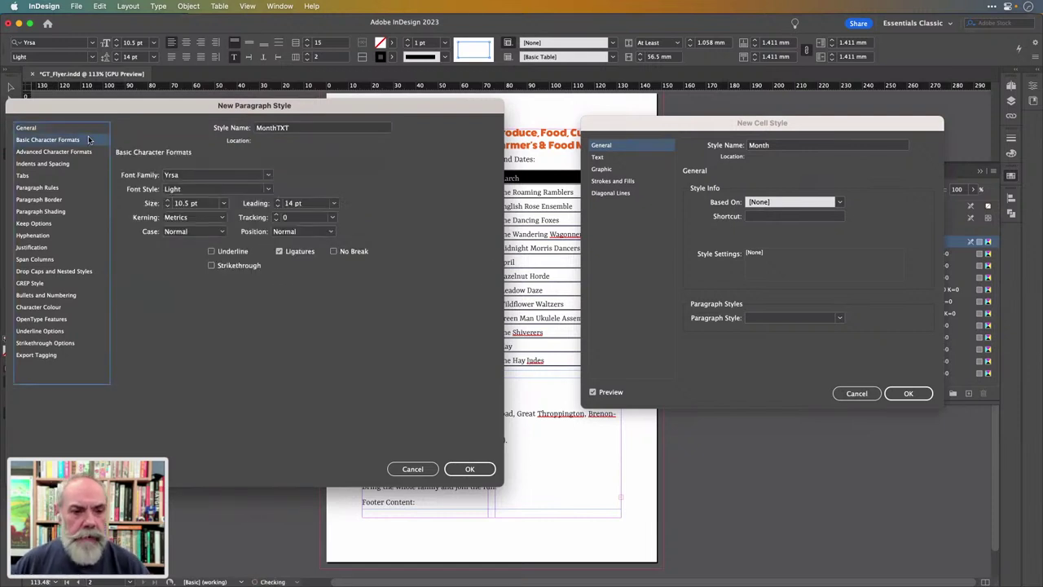
left_click(269, 189)
left_click(268, 189)
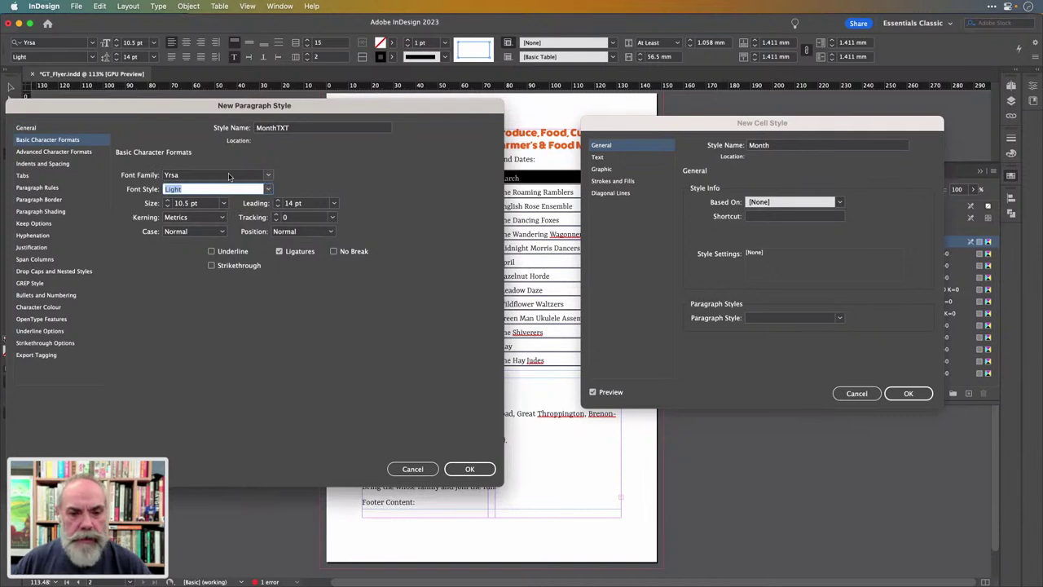
double_click(229, 175)
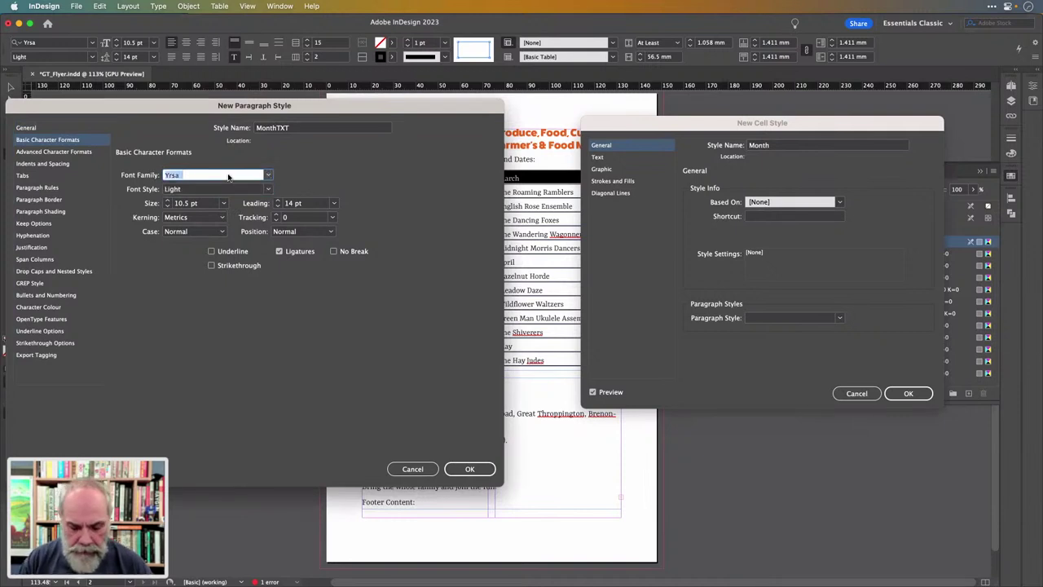
type("FatFrank")
key("Tab")
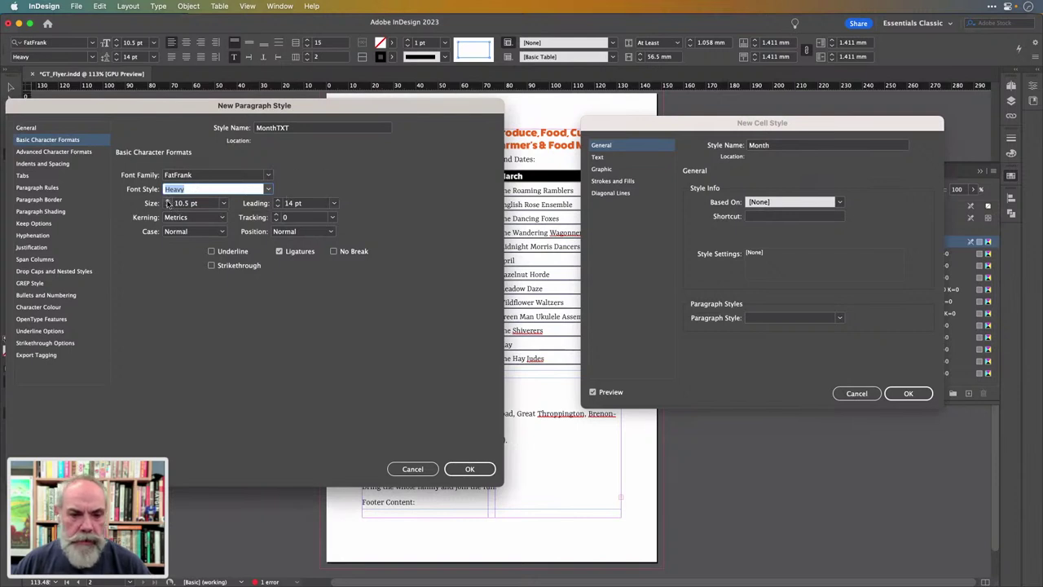
left_click(167, 201)
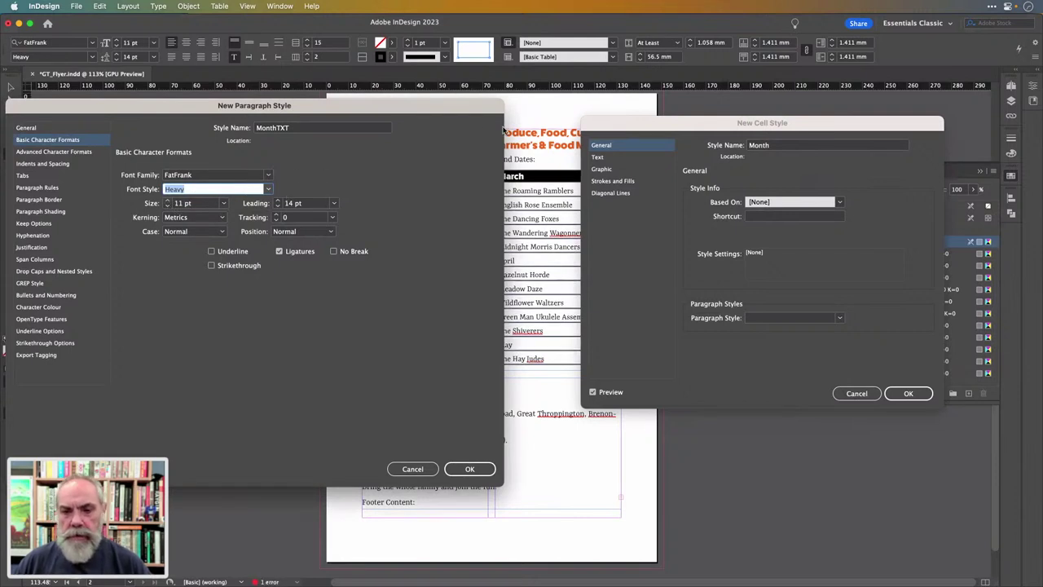
left_click_drag(493, 103, 467, 106)
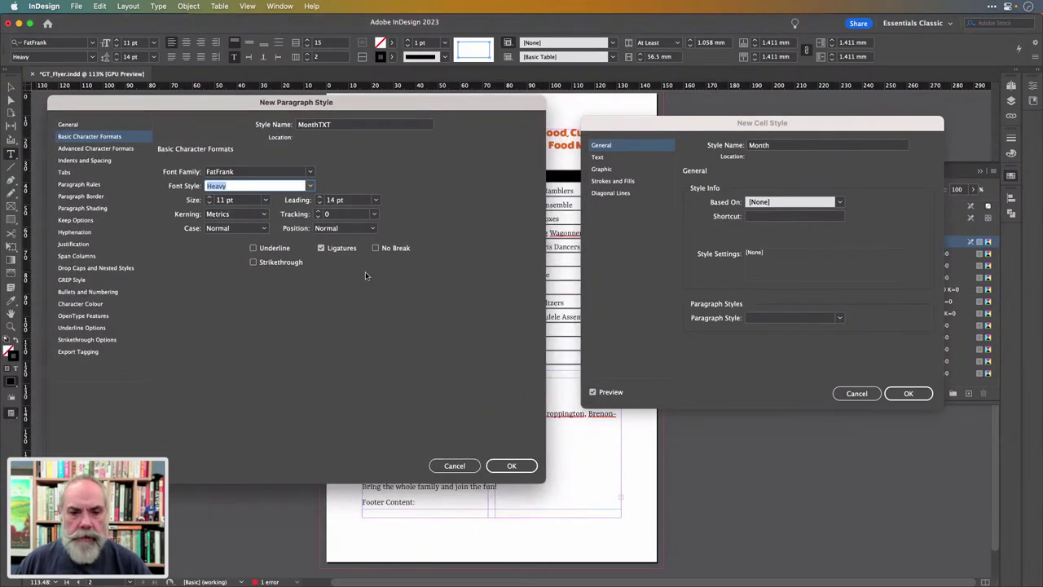
left_click(516, 468)
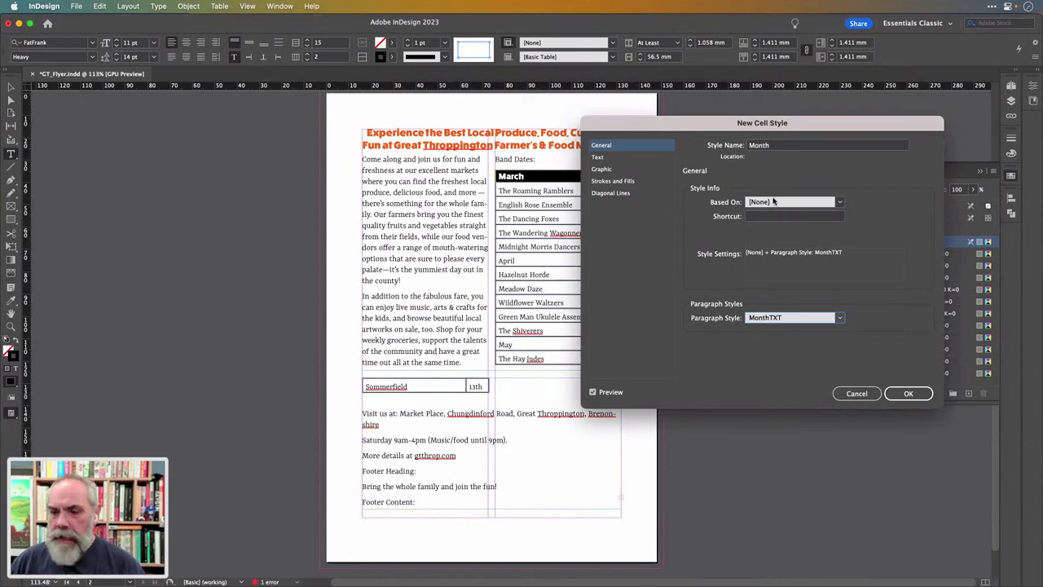
Give the Month cell style a C=0 M=33 Y=80 K=0 fill at 20% tint and save it
left_click(610, 158)
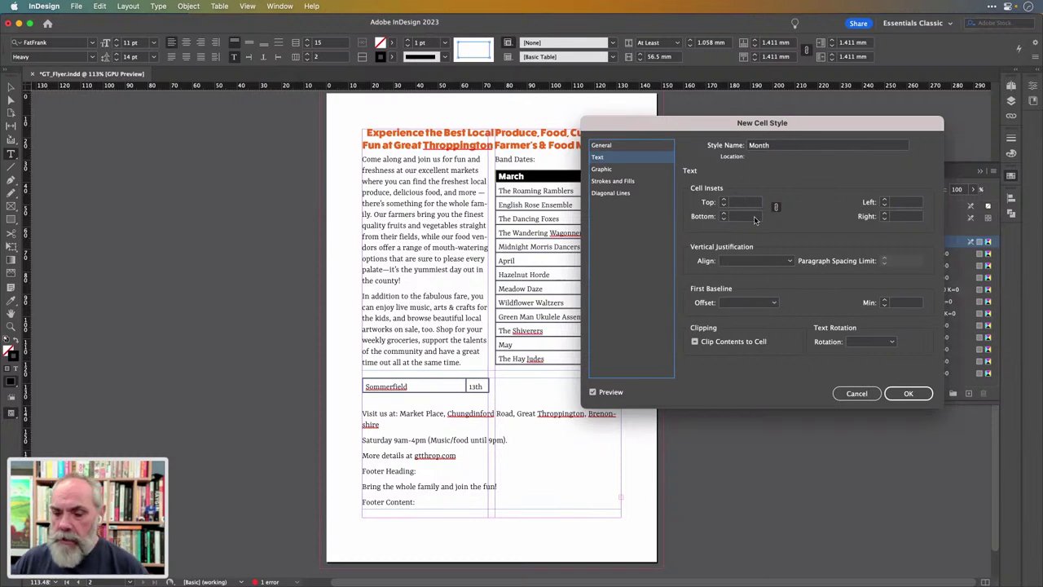
left_click(788, 263)
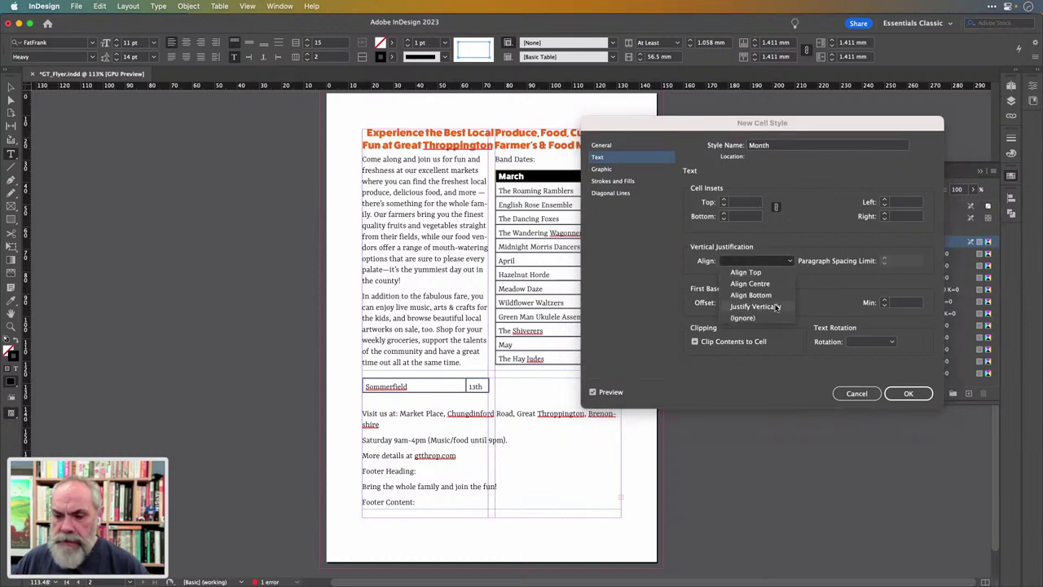
left_click(814, 293)
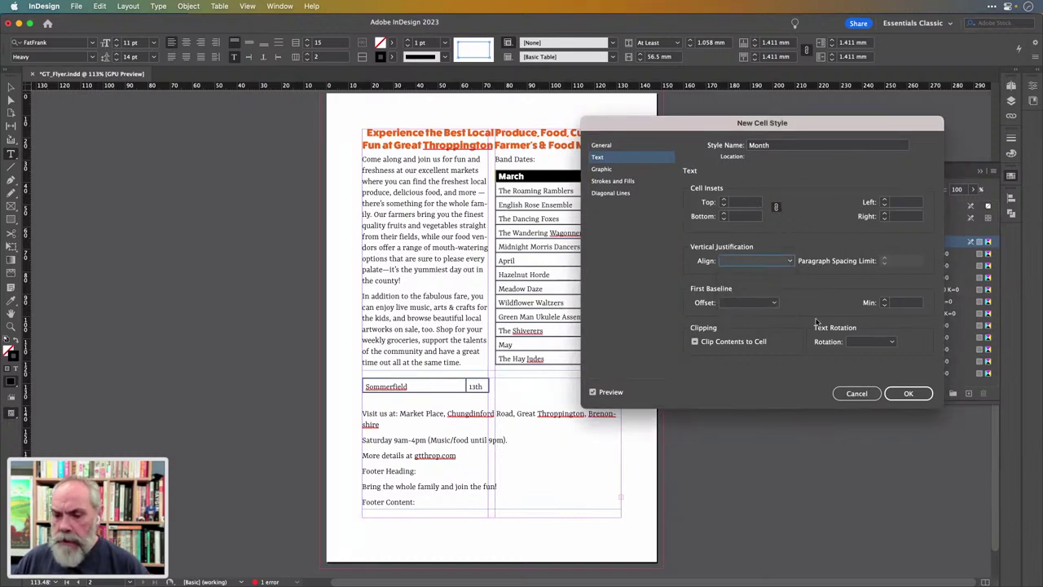
left_click(626, 183)
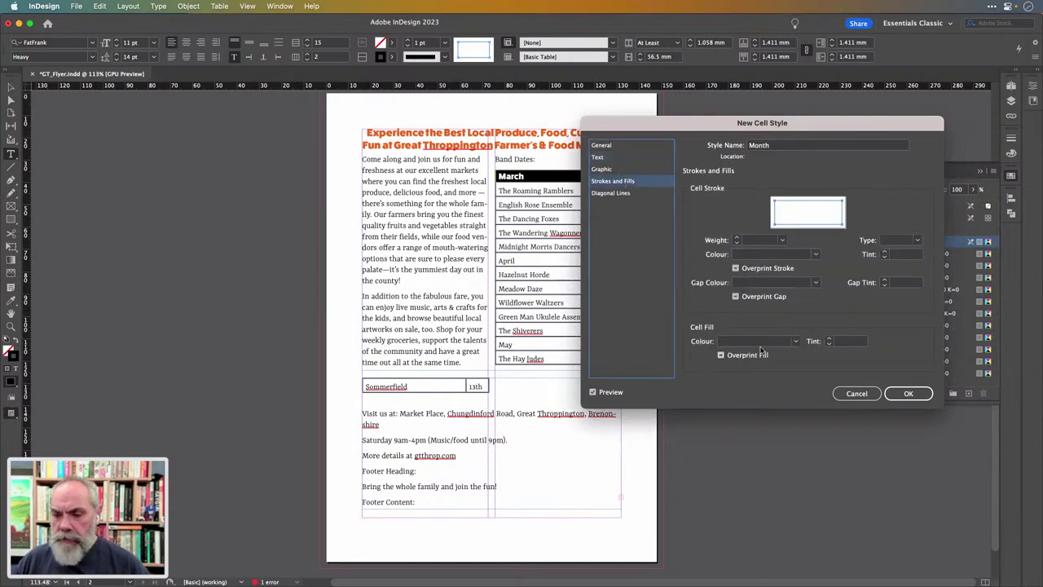
left_click(795, 342)
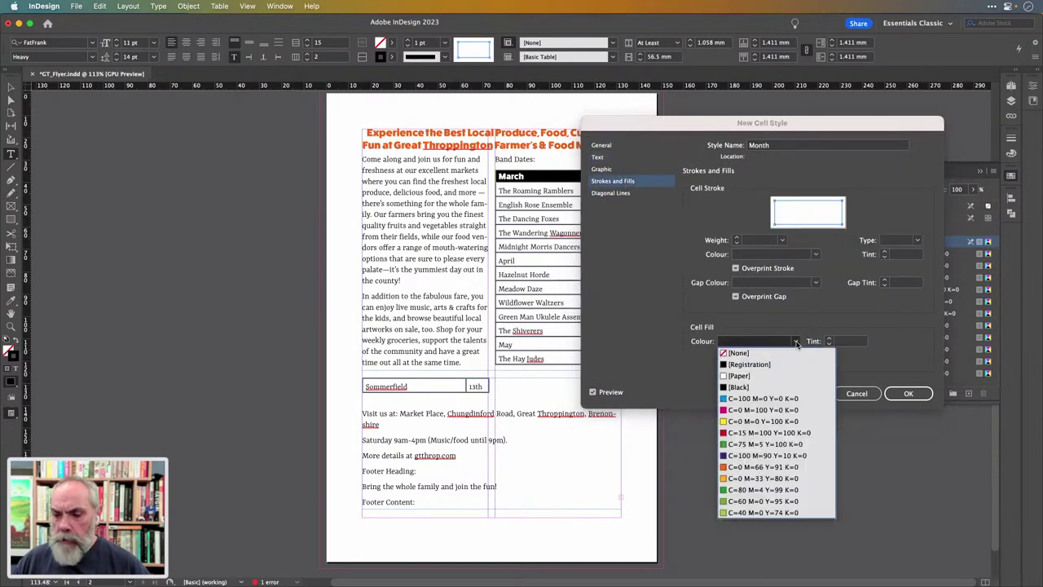
left_click(763, 478)
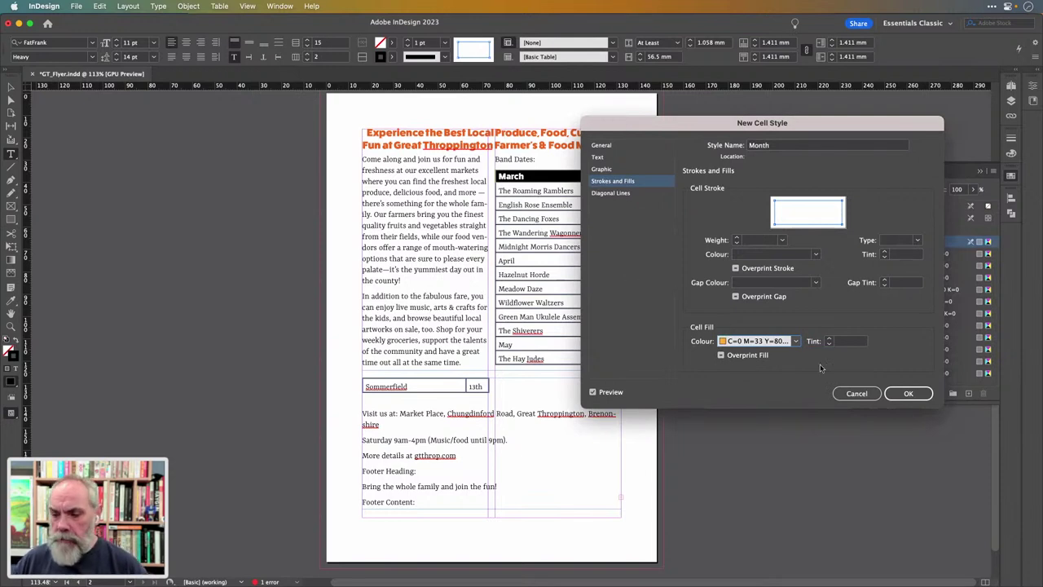
left_click(847, 342)
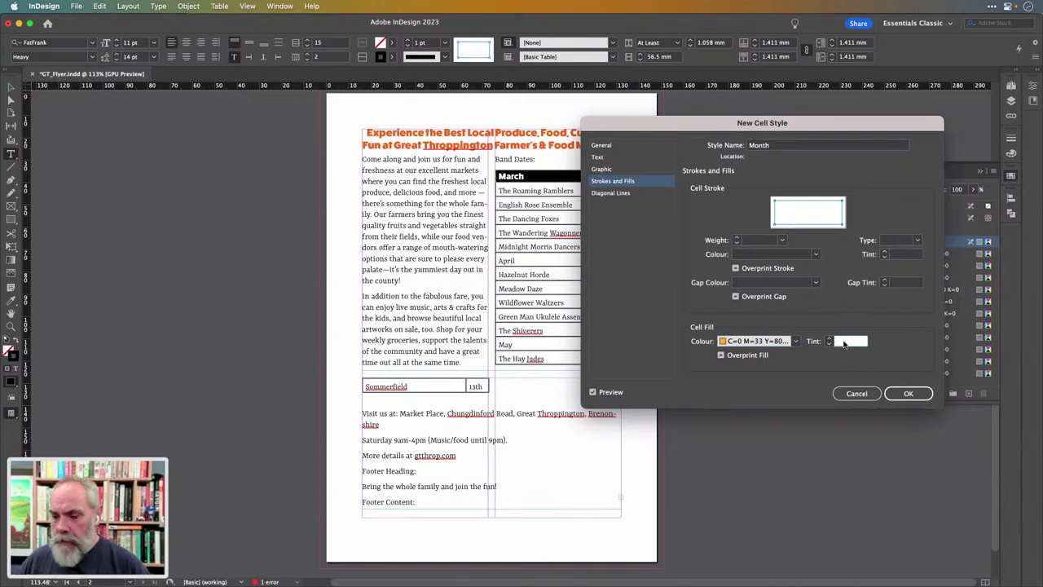
type("20")
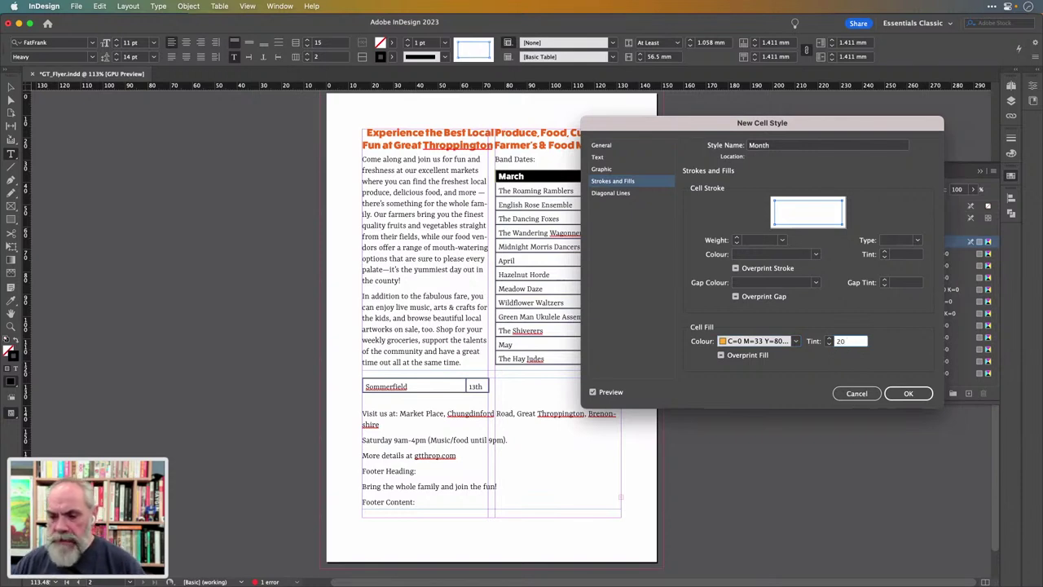
key("Tab")
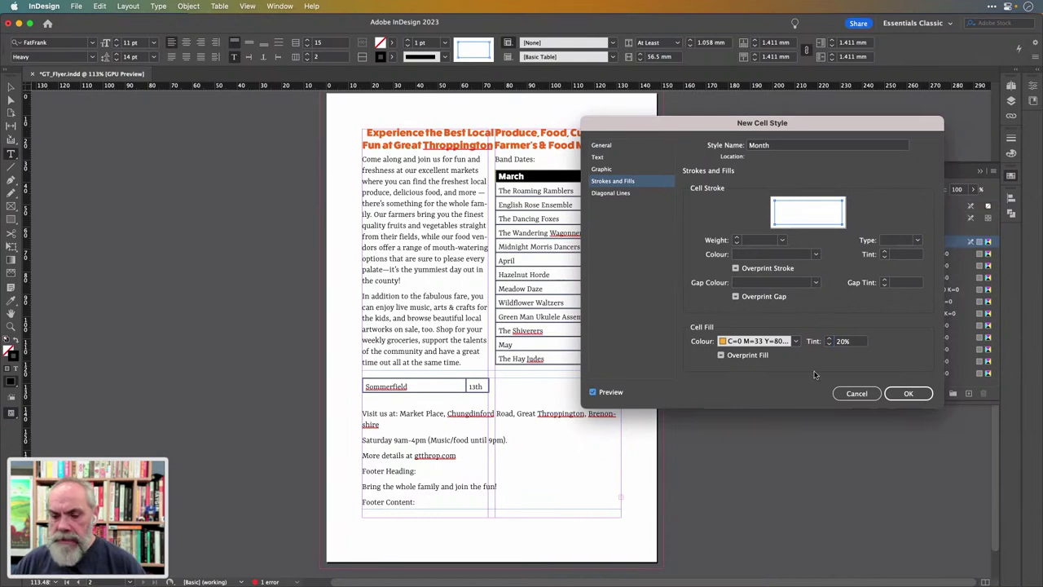
left_click(907, 394)
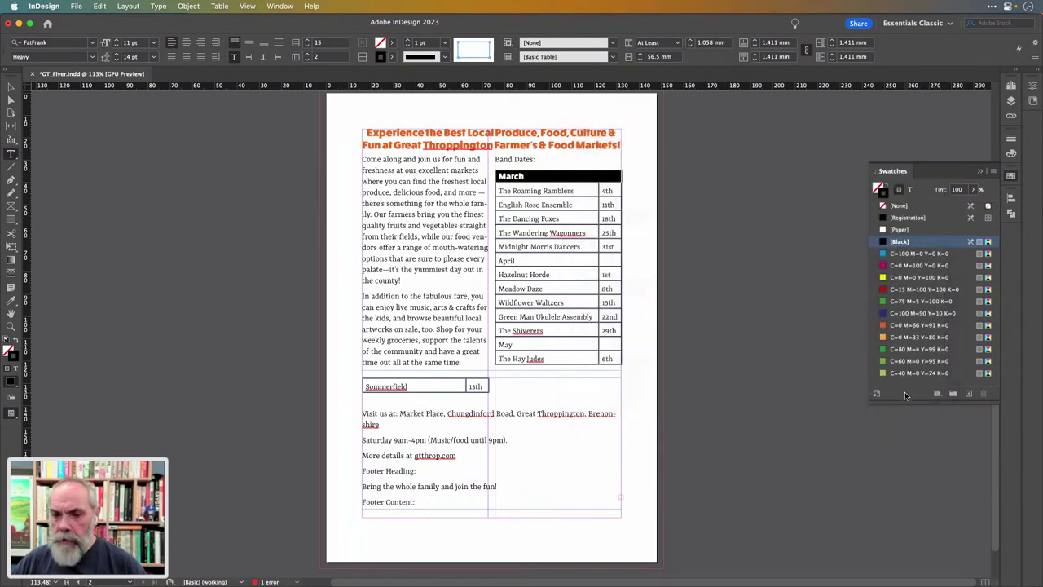
Apply the Month cell style to the whole March header row
left_click(548, 176)
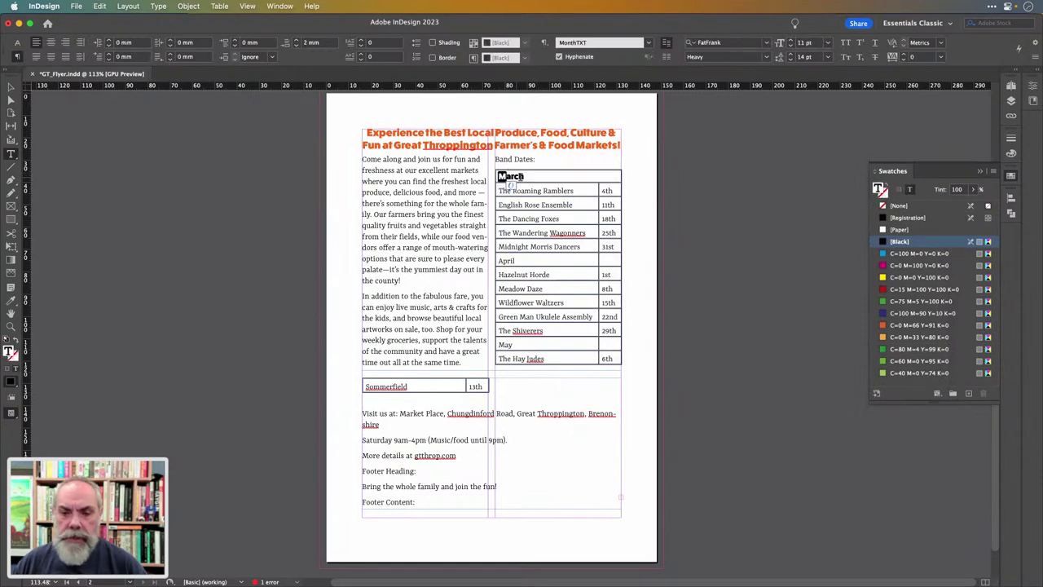
left_click(488, 173)
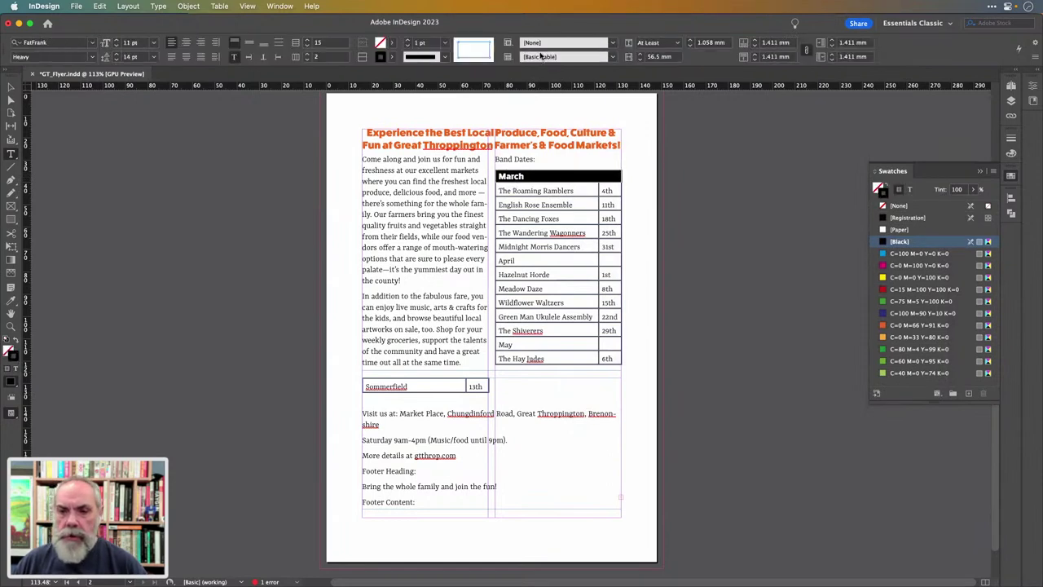
left_click(612, 43)
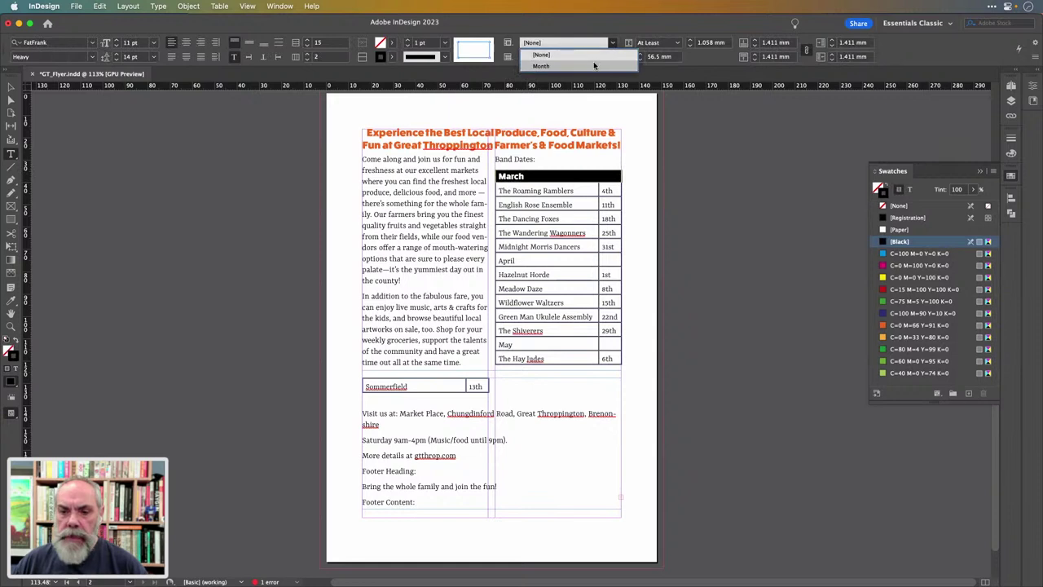
left_click(593, 64)
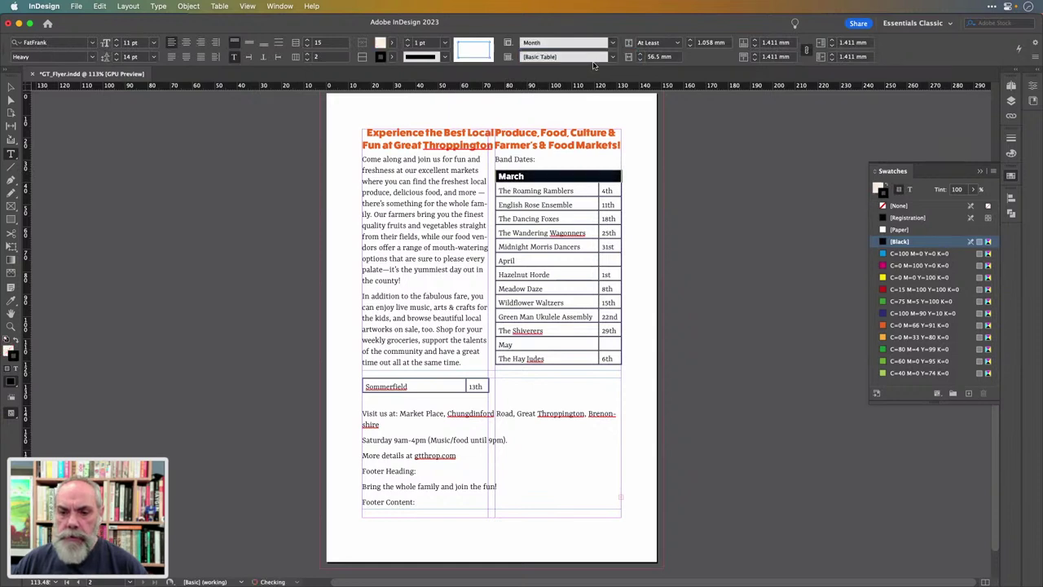
left_click(541, 180)
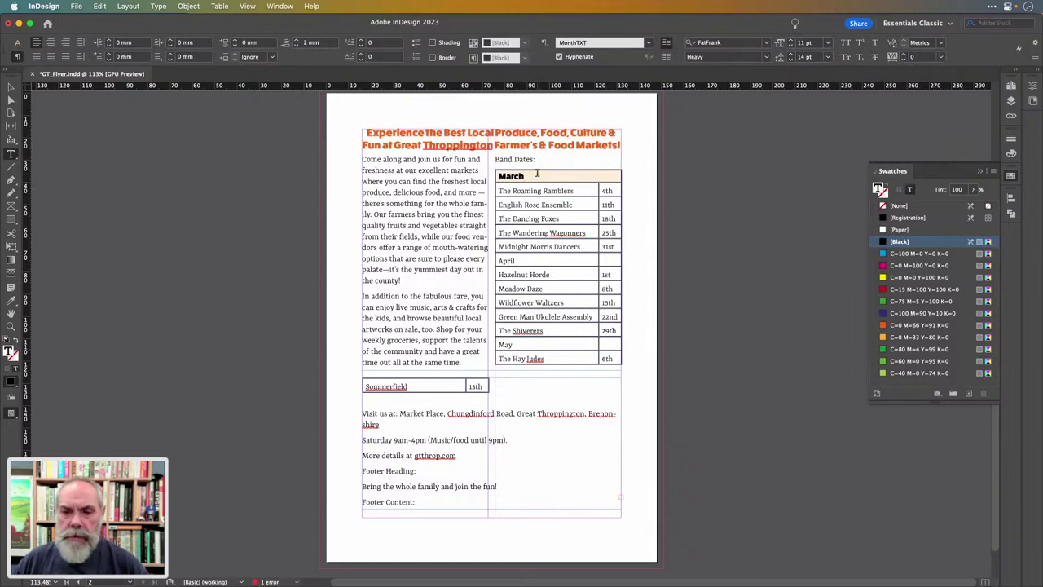
left_click(537, 173)
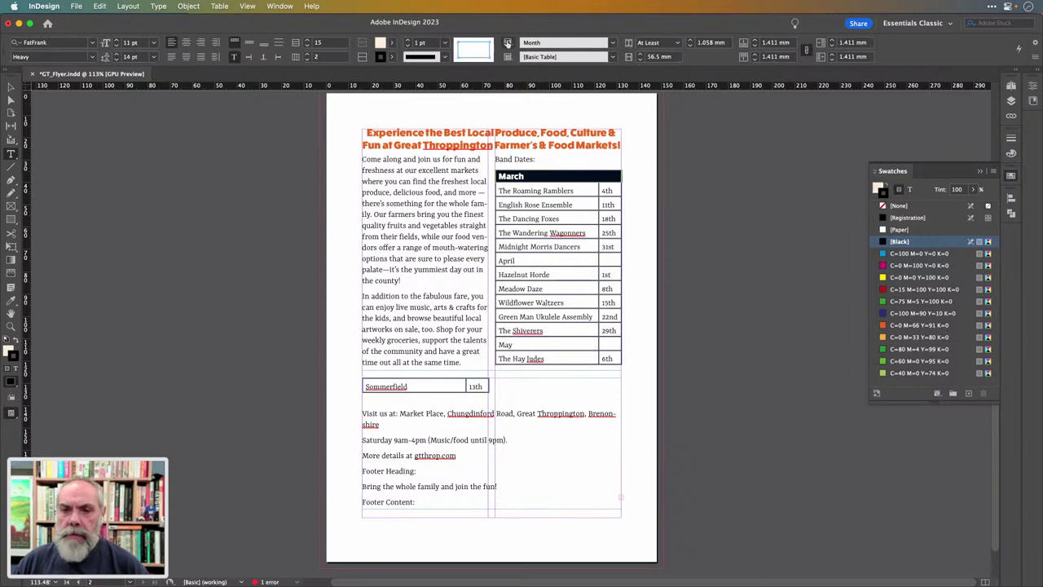
Raise the Month cell style's orange fill tint from 20% to 40% in Style Options
right_click(520, 42)
left_click(549, 106)
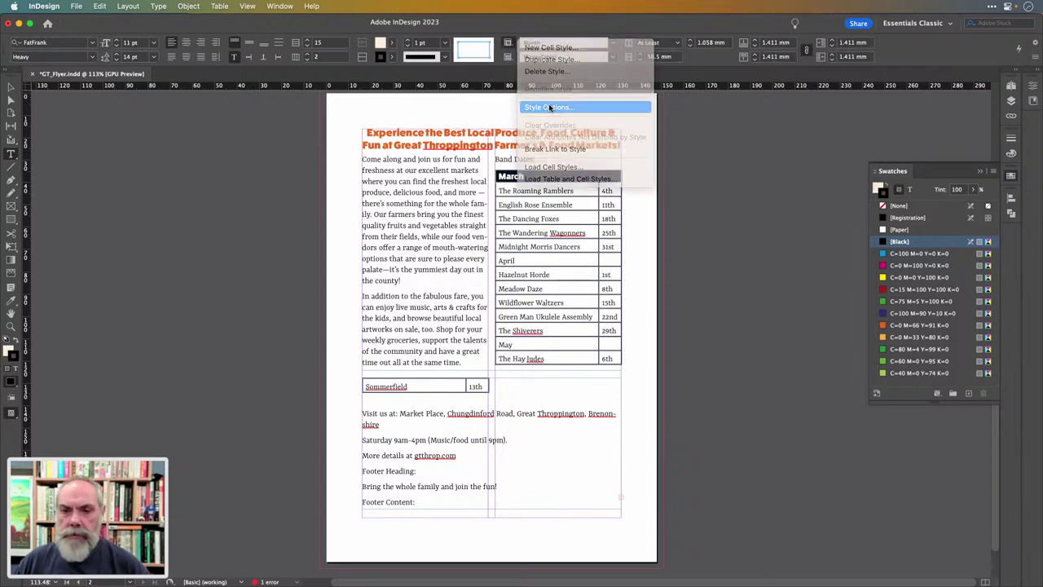
left_click(613, 181)
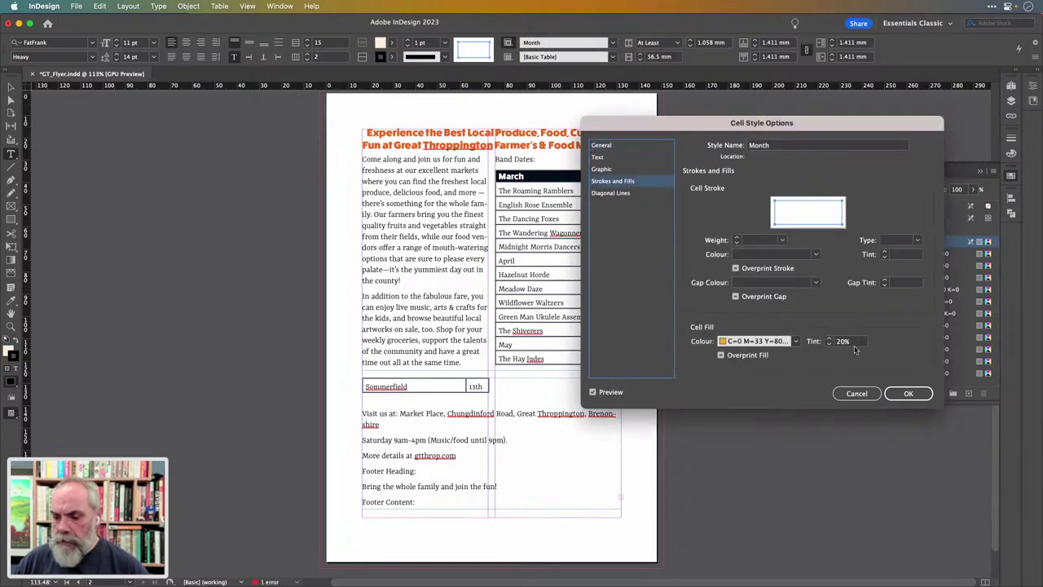
left_click_drag(854, 342, 829, 341)
type("40")
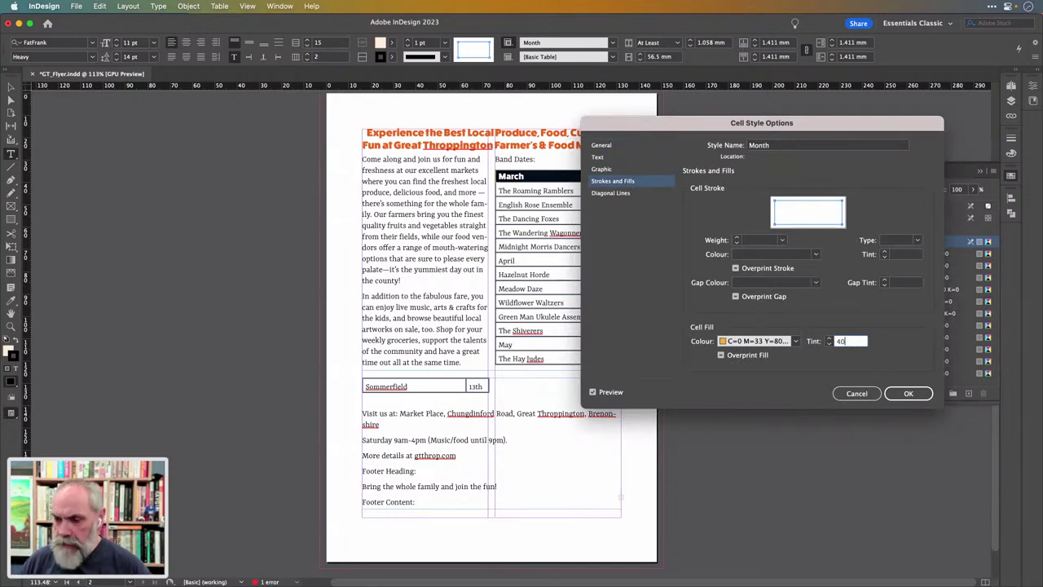
key("Return")
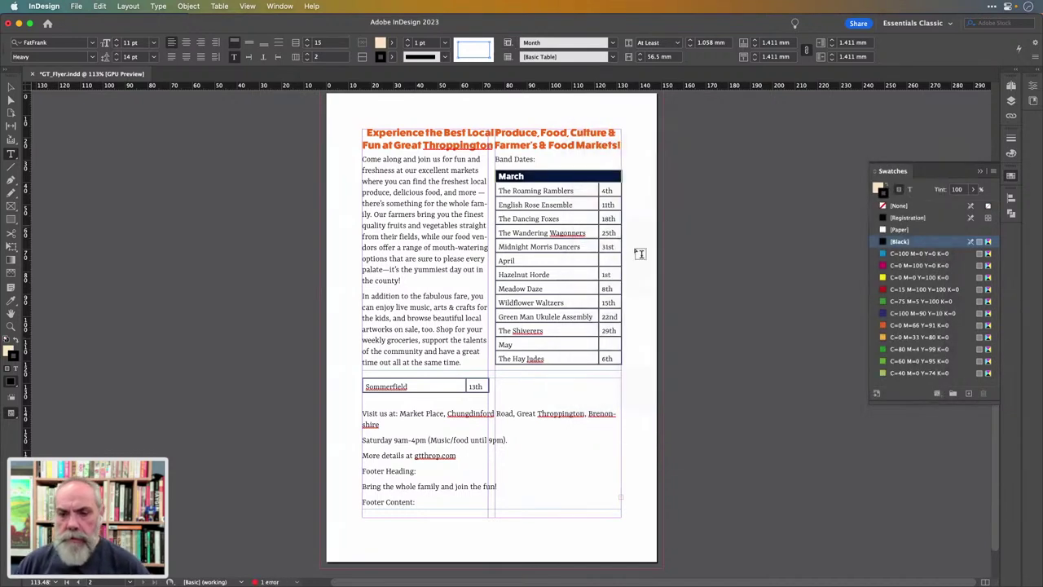
Select the whole April row of the Band Dates table
left_click(558, 177)
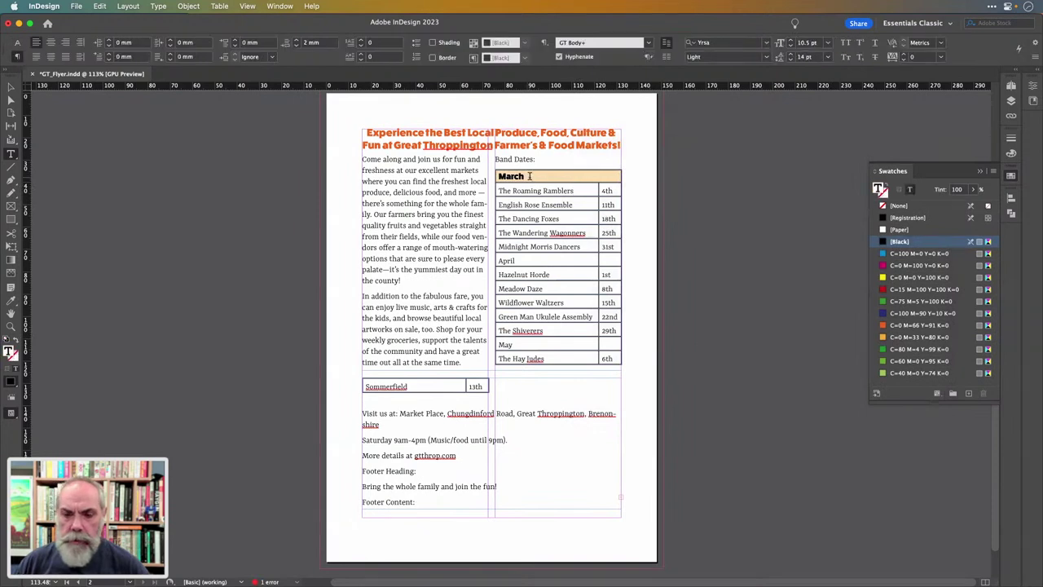
left_click_drag(611, 260, 578, 259)
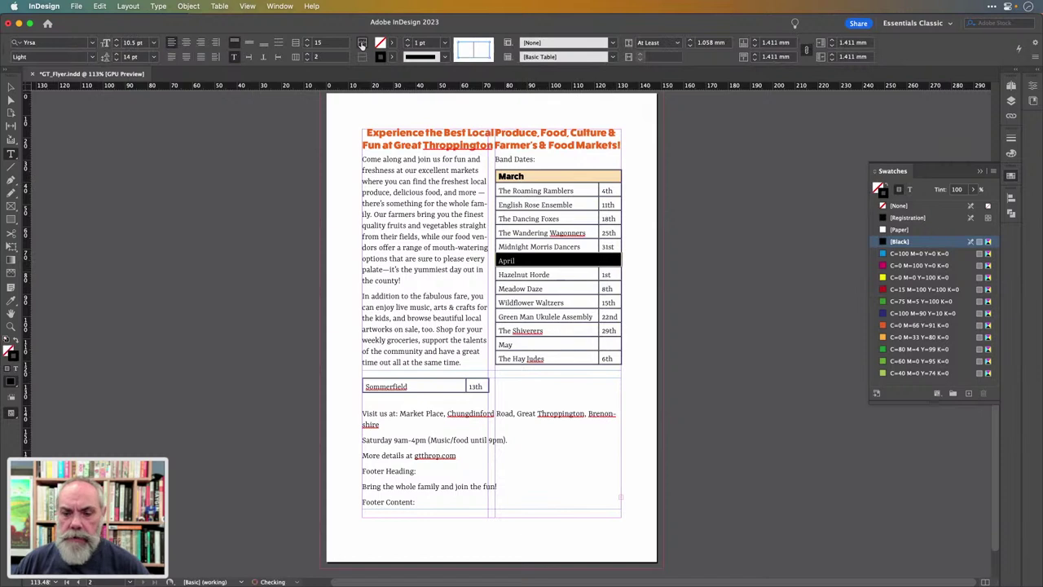
left_click_drag(605, 343, 565, 339)
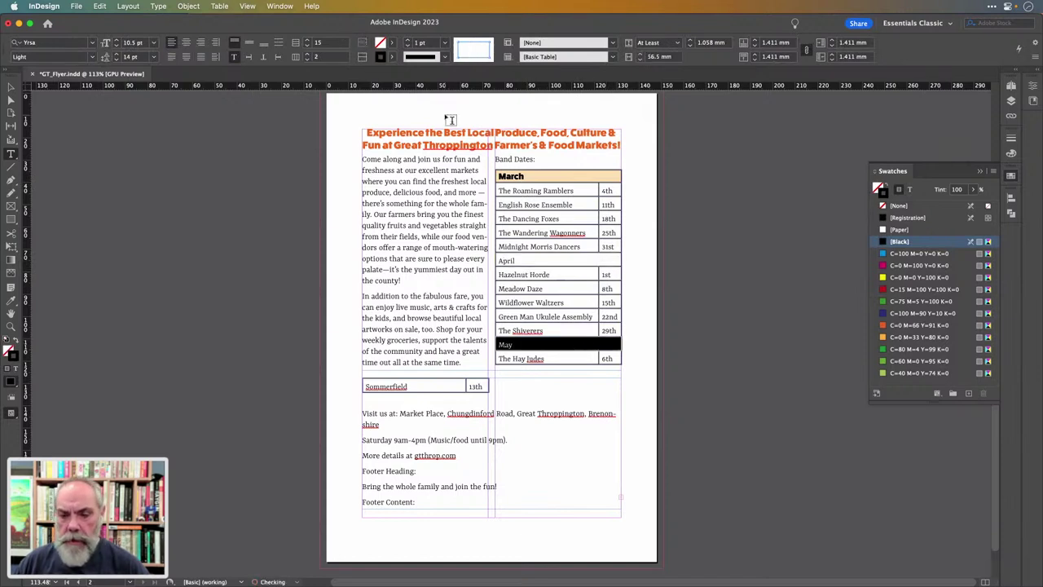
left_click(514, 253)
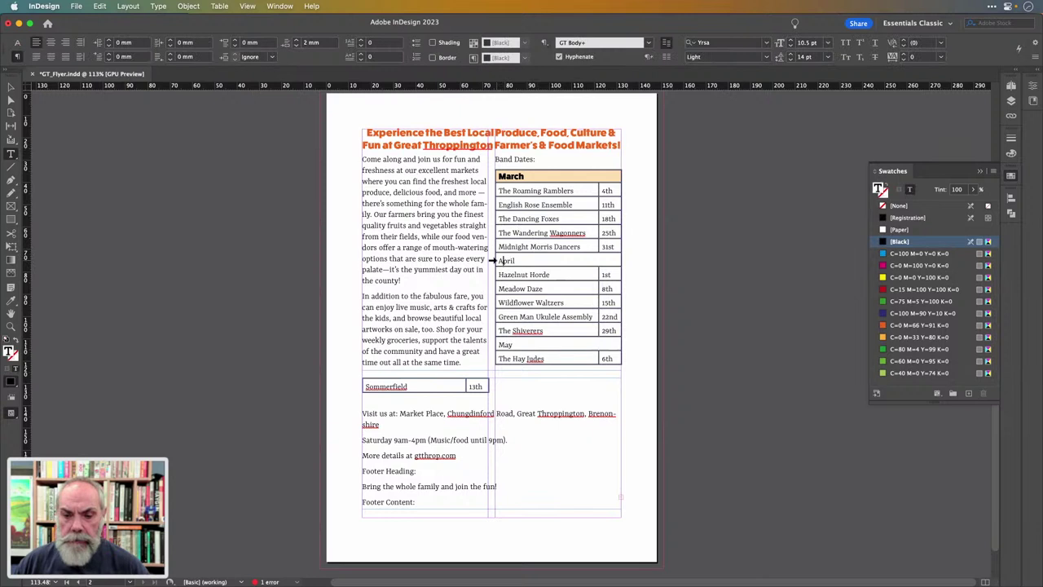
left_click(492, 260)
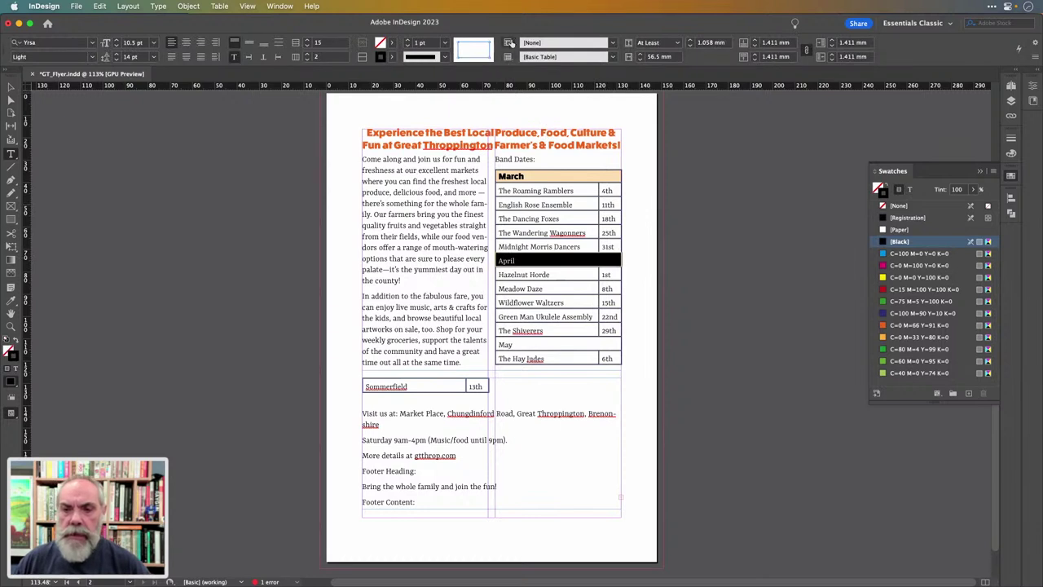
Apply the Month cell style to the April row and clear its overrides
left_click(509, 44)
left_click(508, 44)
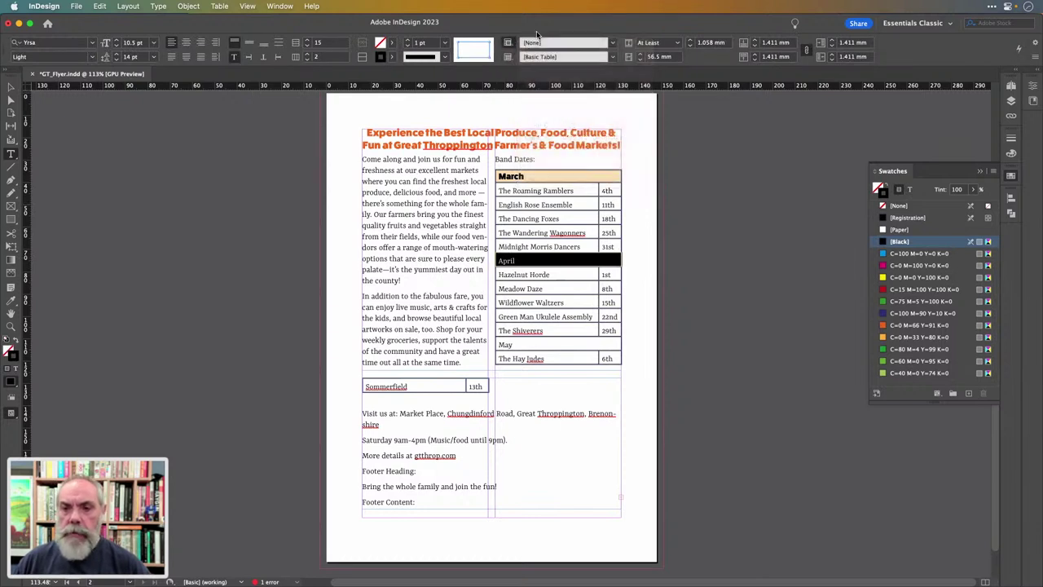
left_click(611, 45)
left_click(603, 64)
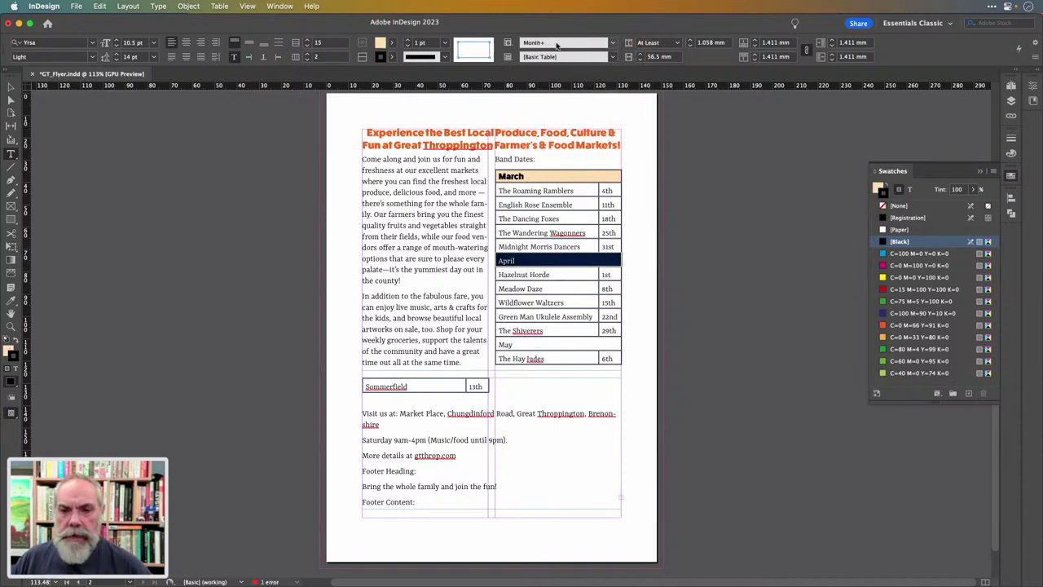
left_click(510, 42)
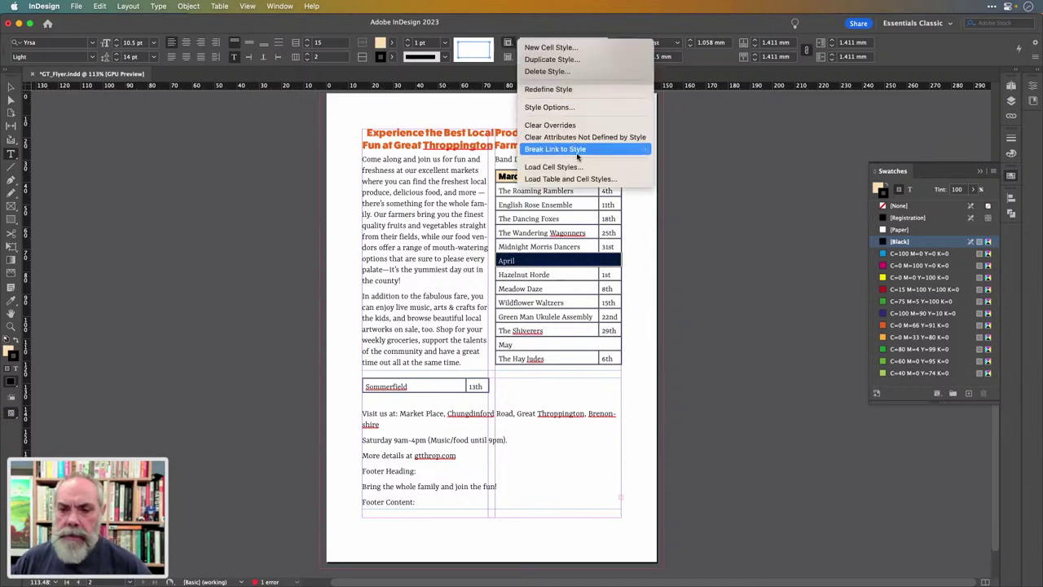
left_click(576, 125)
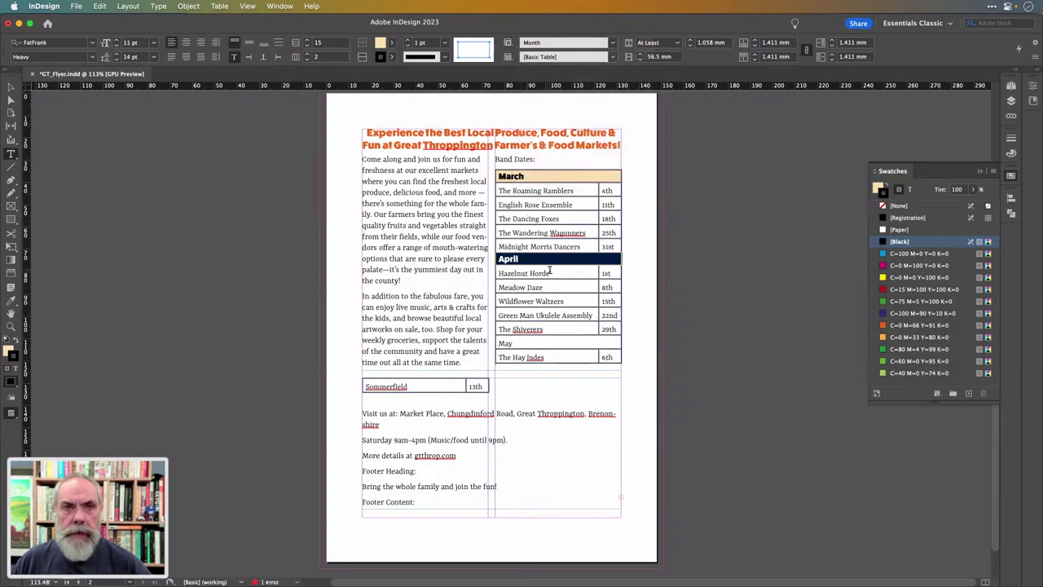
left_click(536, 343)
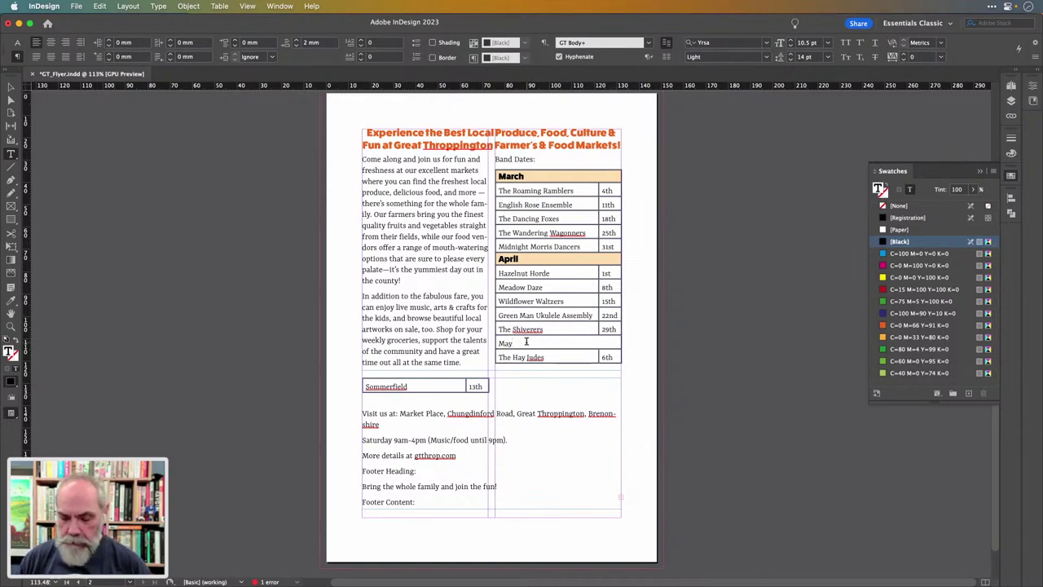
Quick Apply the Month style to the May row and clear its paragraph style overrides
left_click(525, 343)
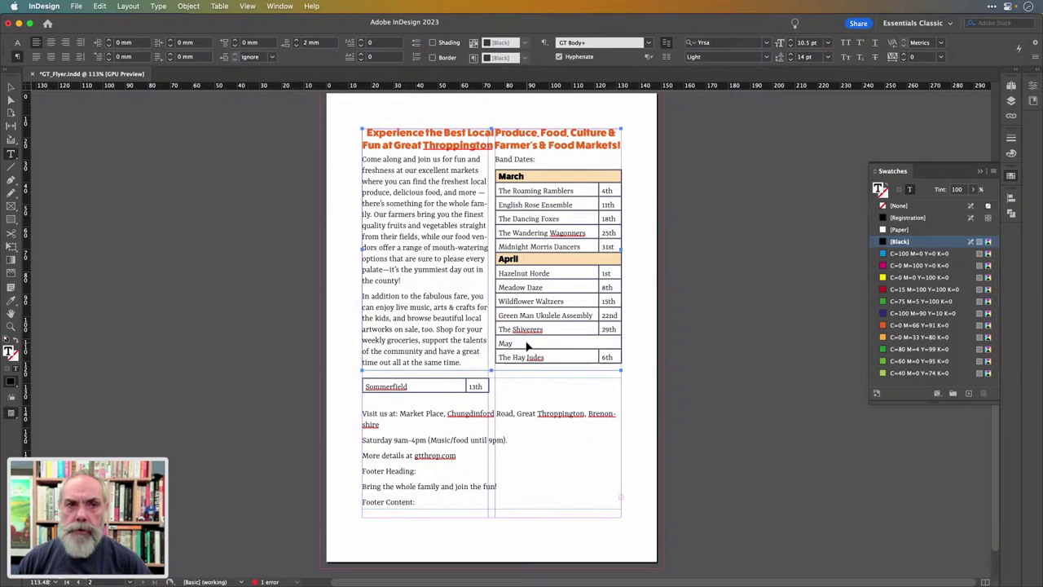
key("super+Return")
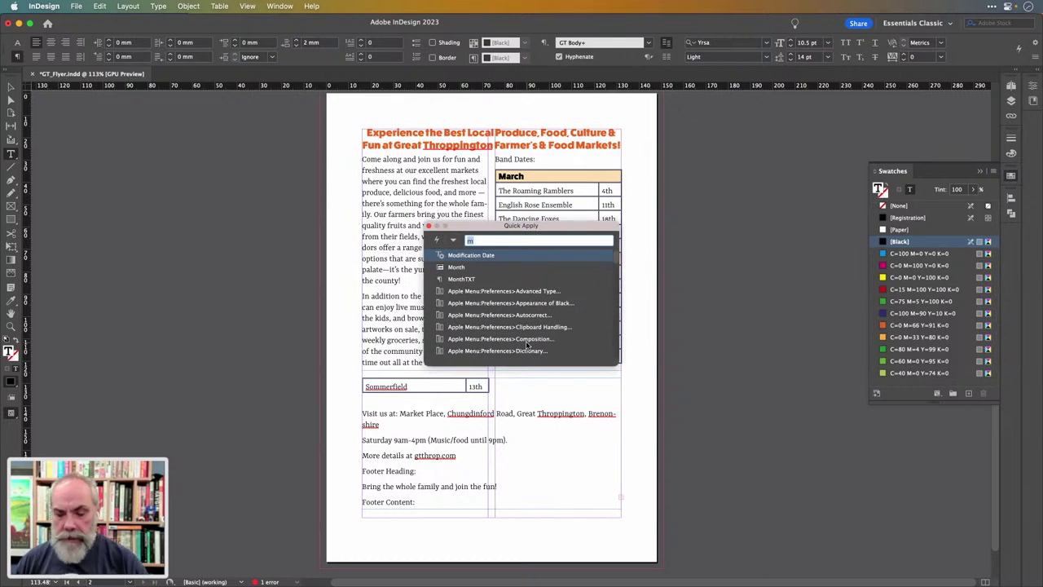
key("Down")
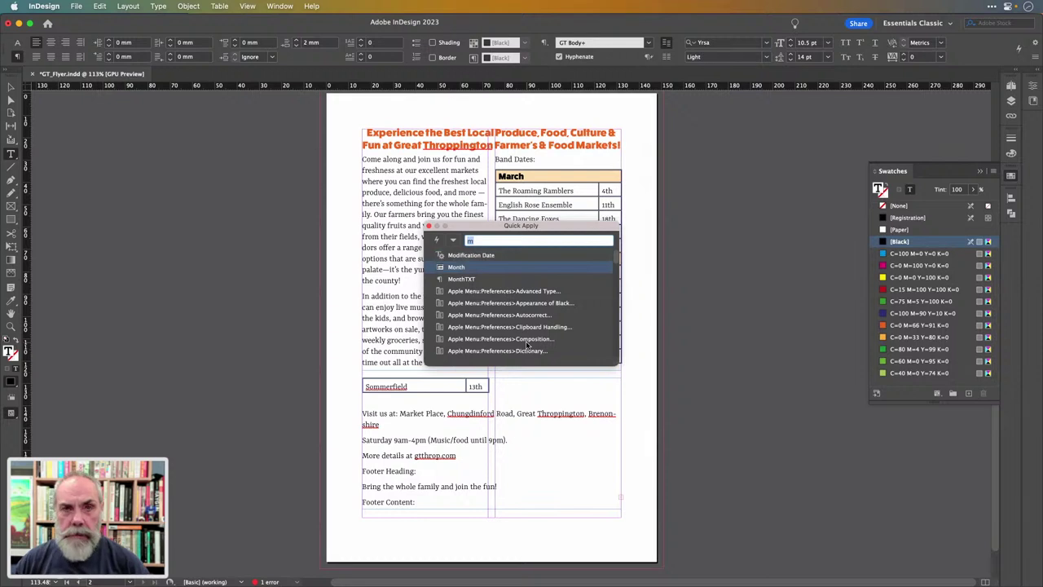
key("Return")
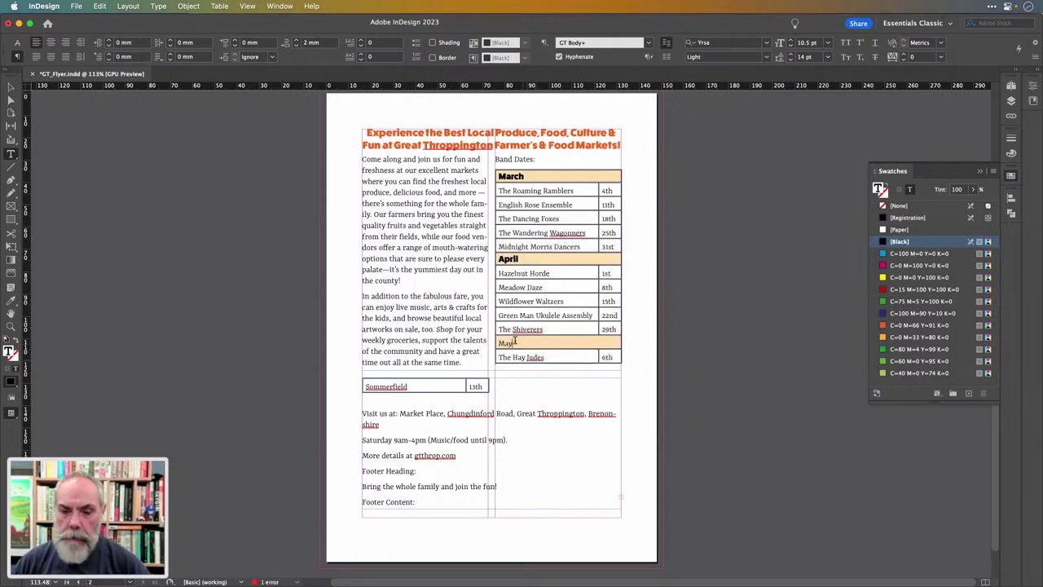
left_click(546, 42)
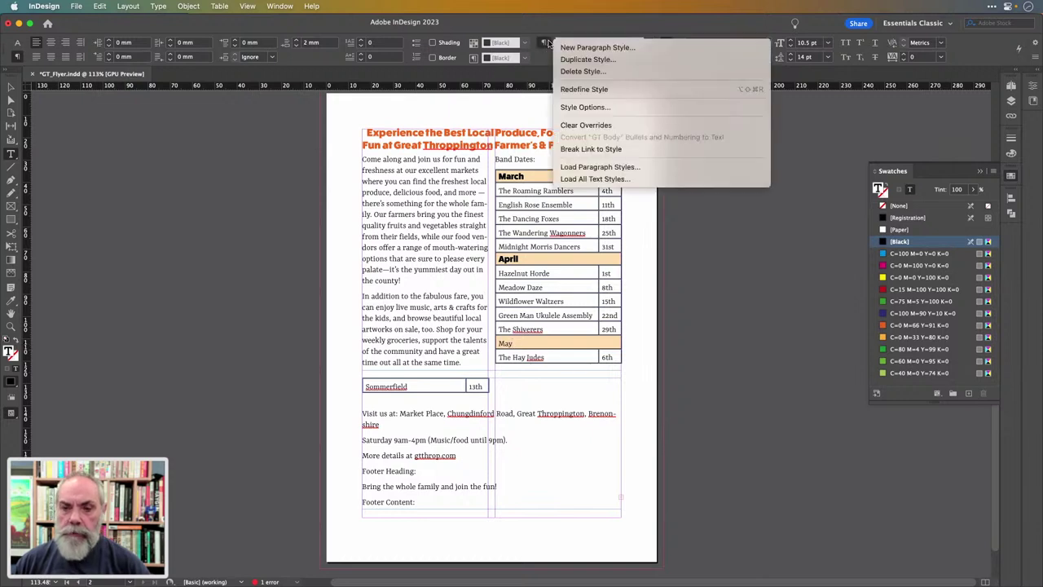
left_click(574, 125)
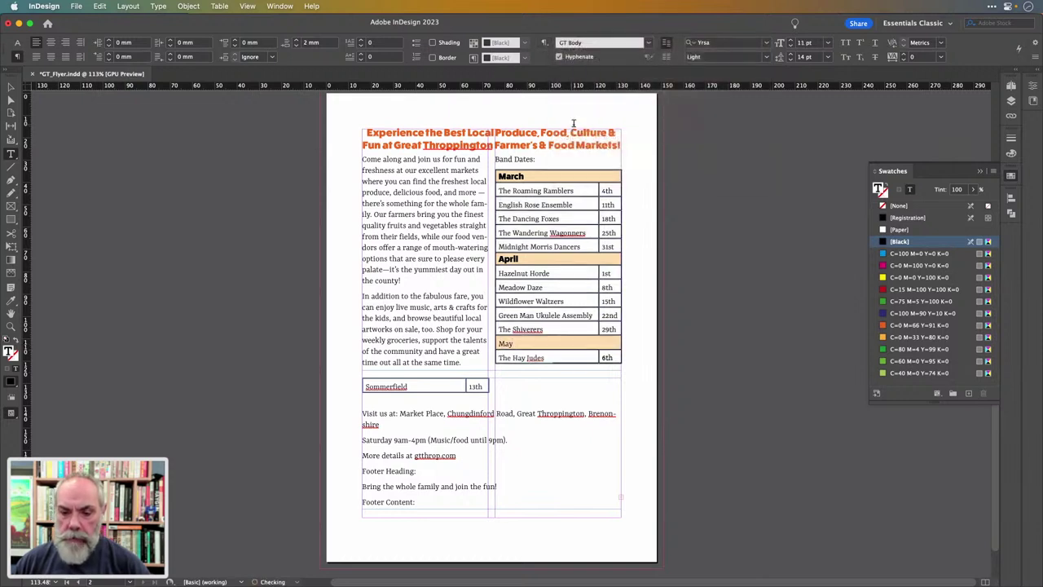
Clear cell style overrides on the May cell, then select the whole text frame
left_click(534, 345)
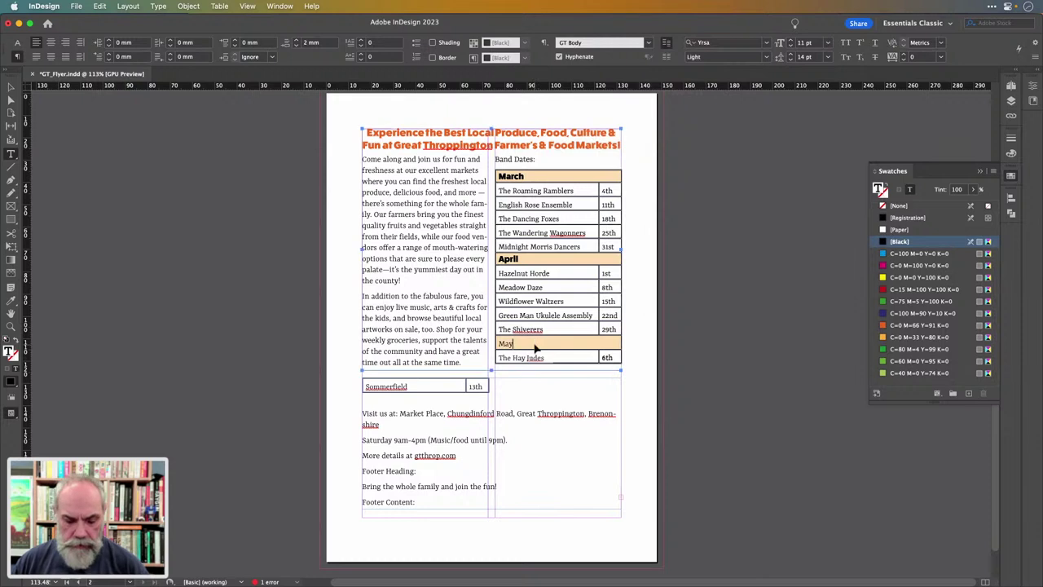
key("Escape")
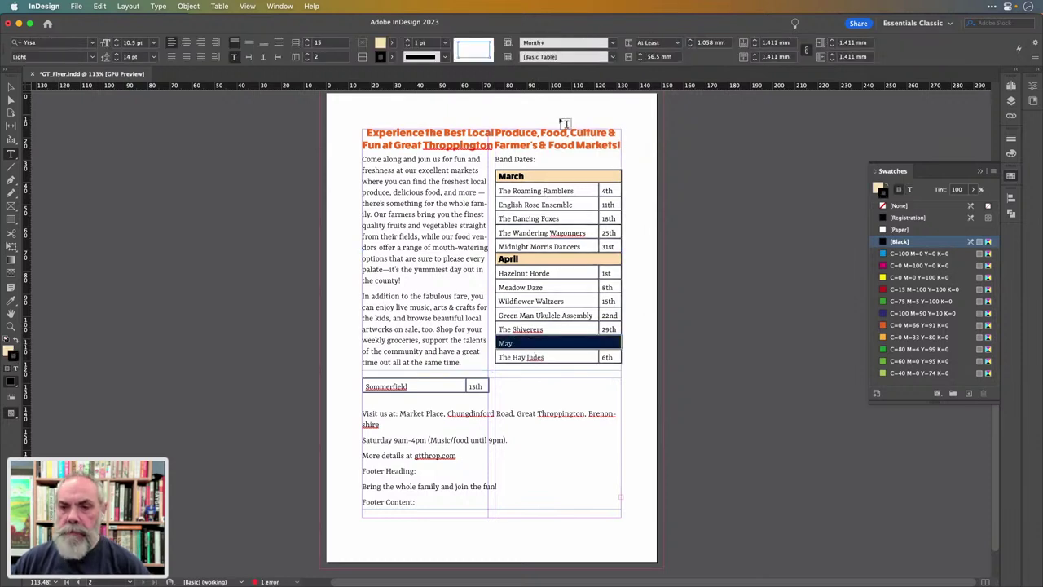
right_click(519, 42)
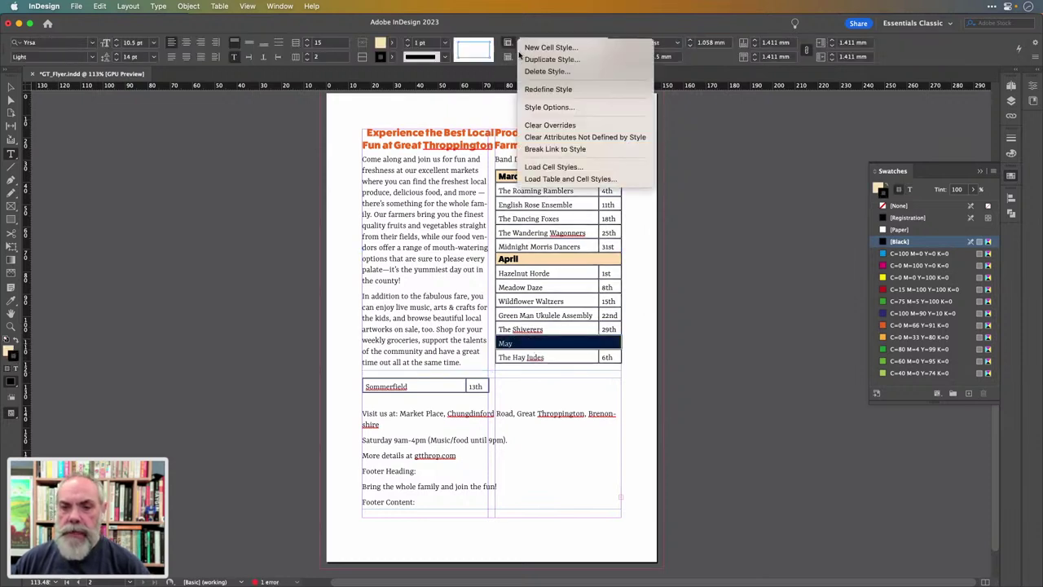
left_click(537, 125)
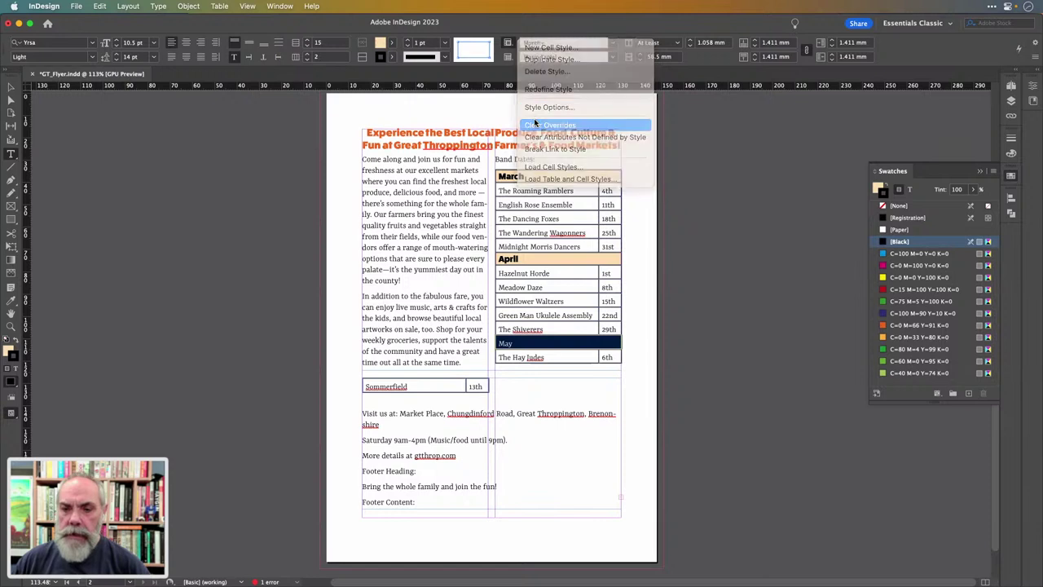
left_click(538, 345)
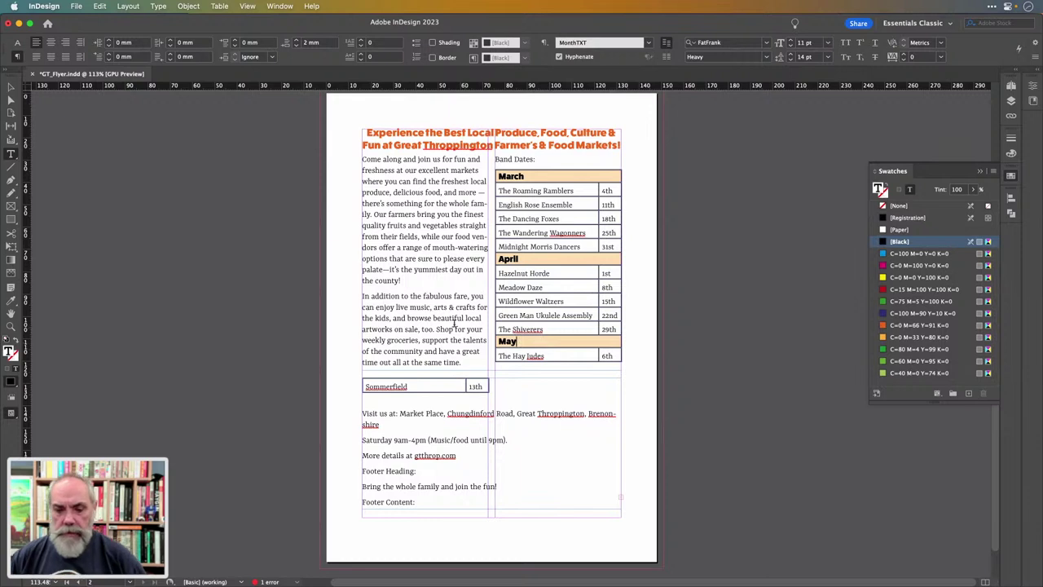
key("Escape")
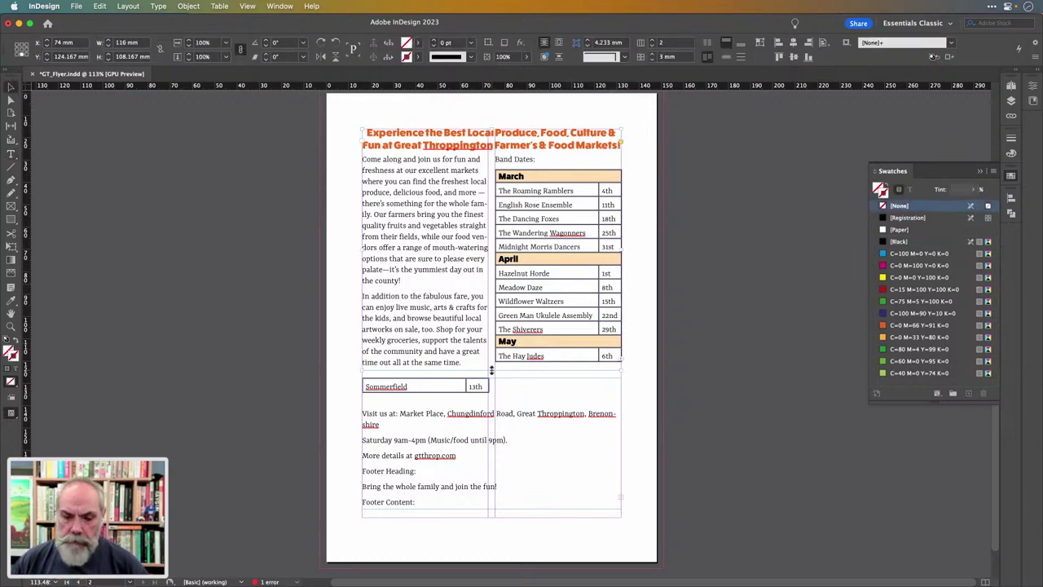
Lengthen the frame so Sommerfield joins the May rows, and apply GT Page HD to Band Dates:
mouse_move(492, 374)
left_mouse_down()
mouse_move(497, 387)
mouse_move(491, 376)
left_mouse_up()
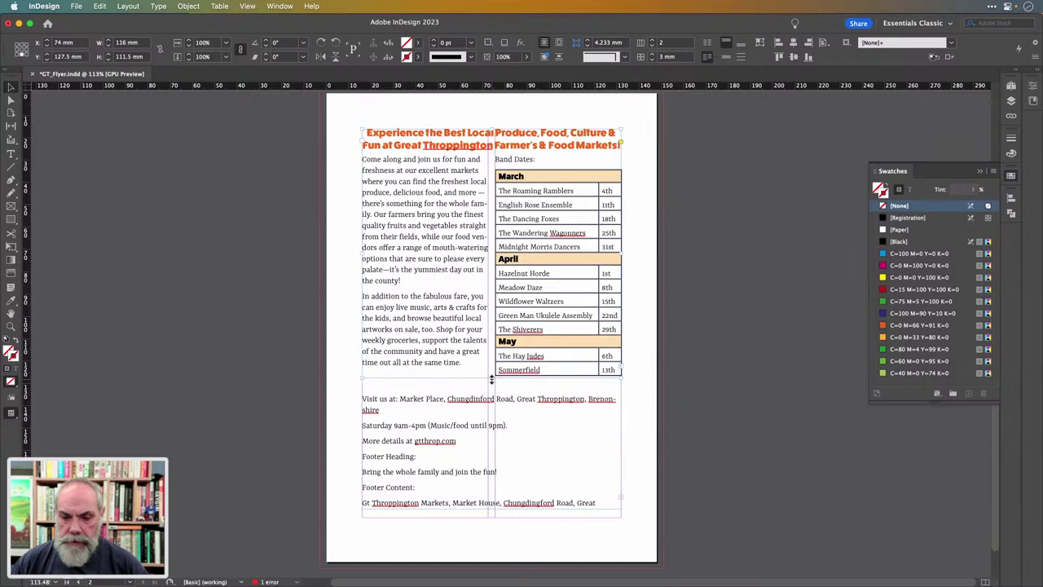
triple_click(515, 160)
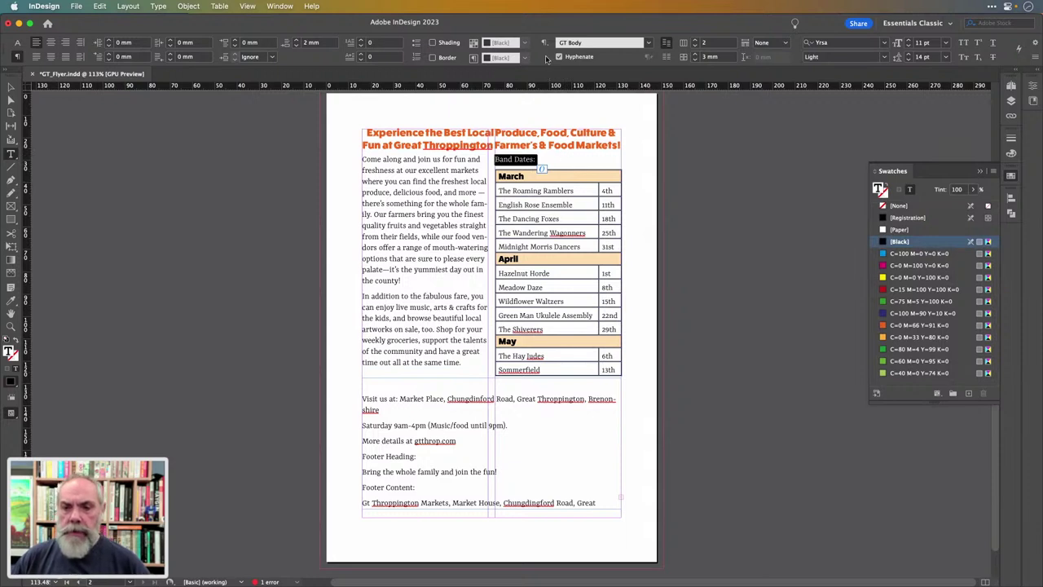
left_click(649, 42)
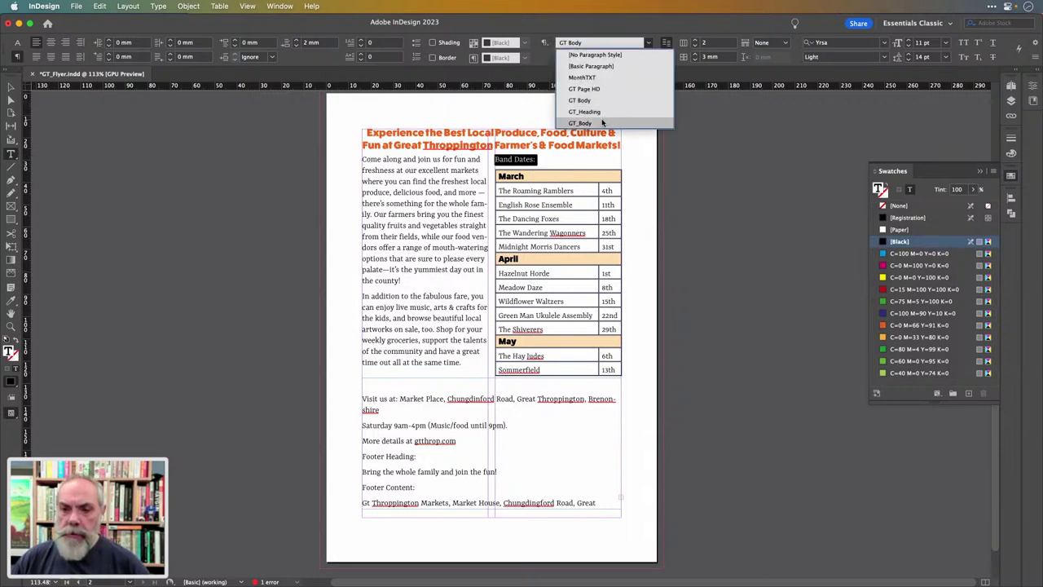
left_click(602, 90)
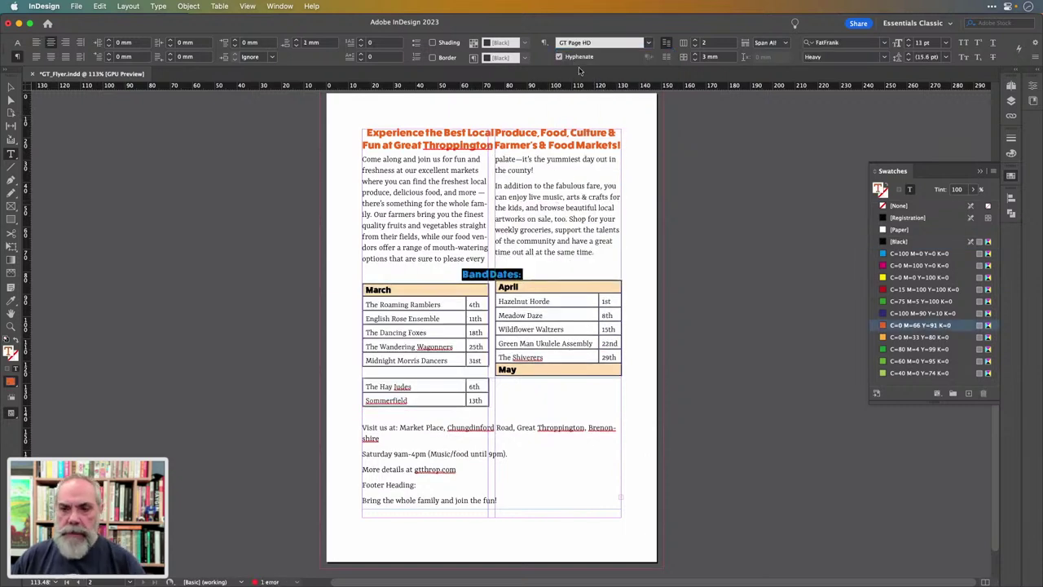
left_click(544, 43)
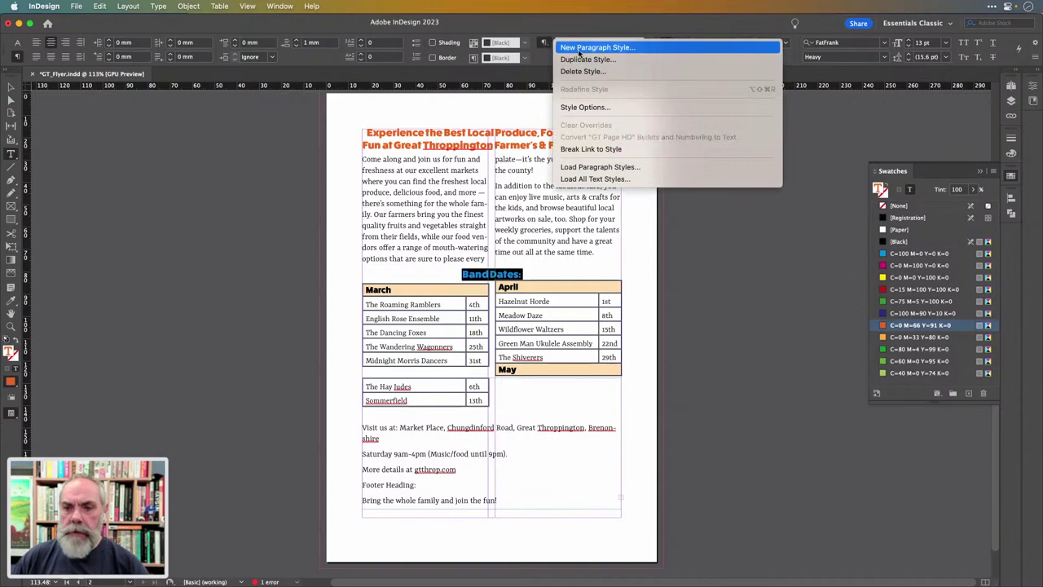
Start a new paragraph style named Inflow HD from the heading, limited to a single column
left_click(585, 48)
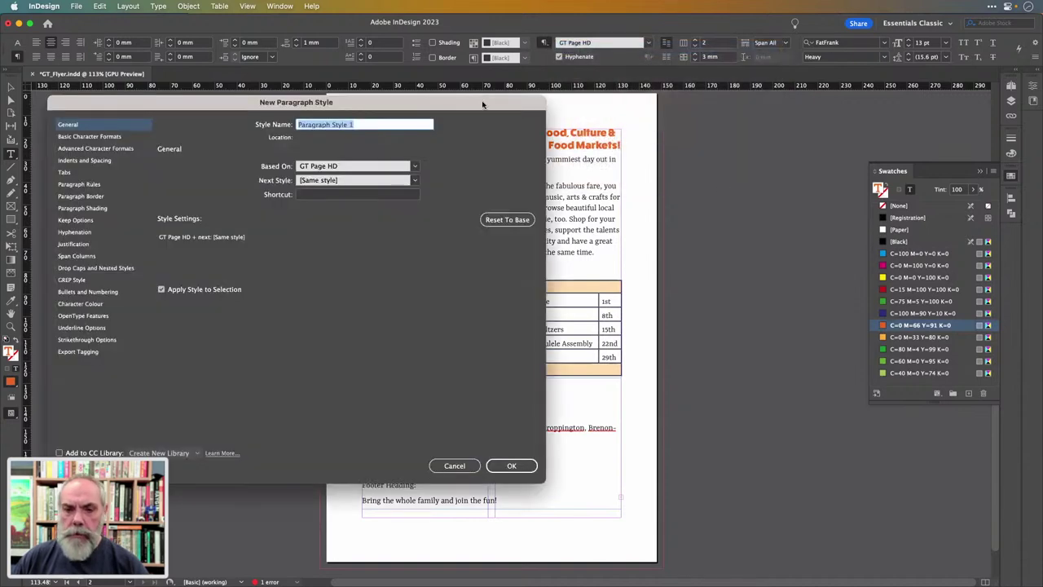
left_click_drag(483, 104, 955, 132)
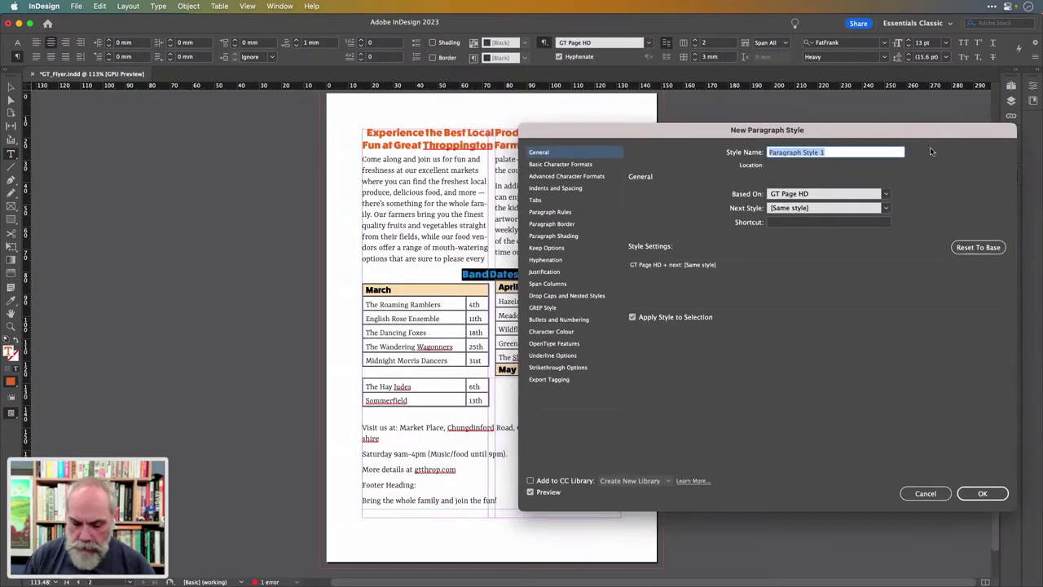
type("Inflow HD")
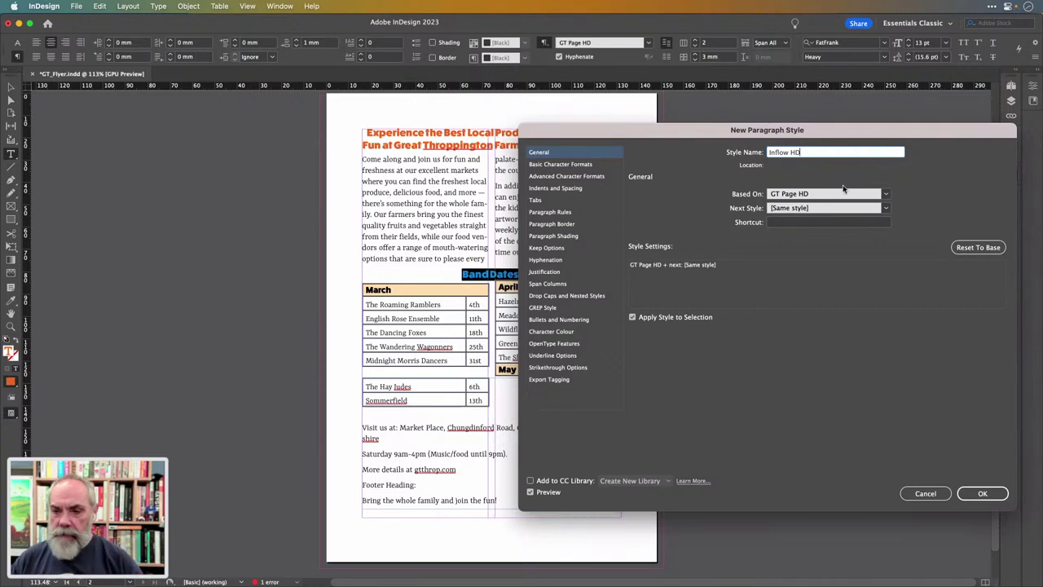
left_click(551, 285)
left_click(789, 202)
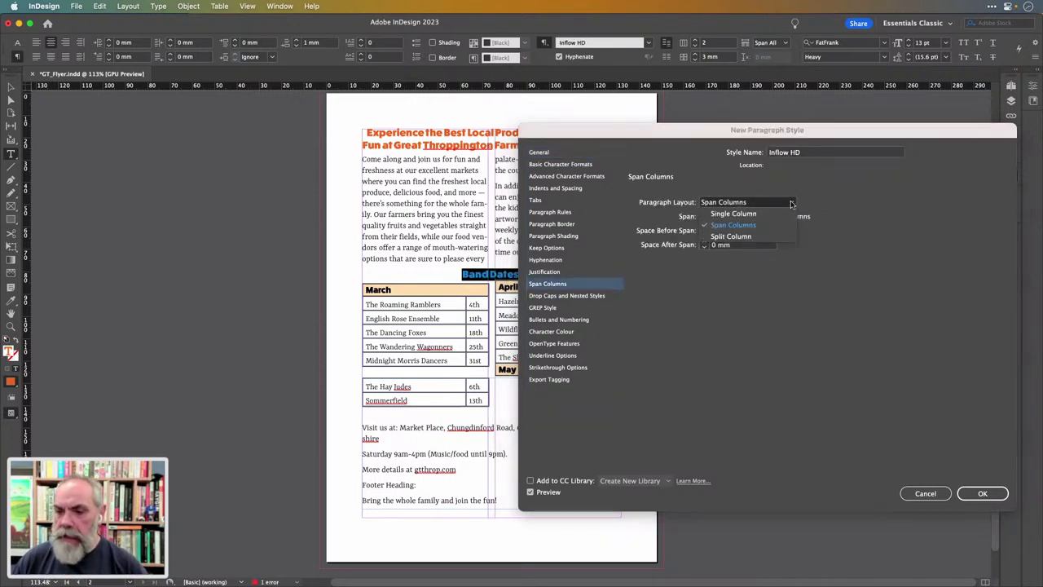
left_click(775, 215)
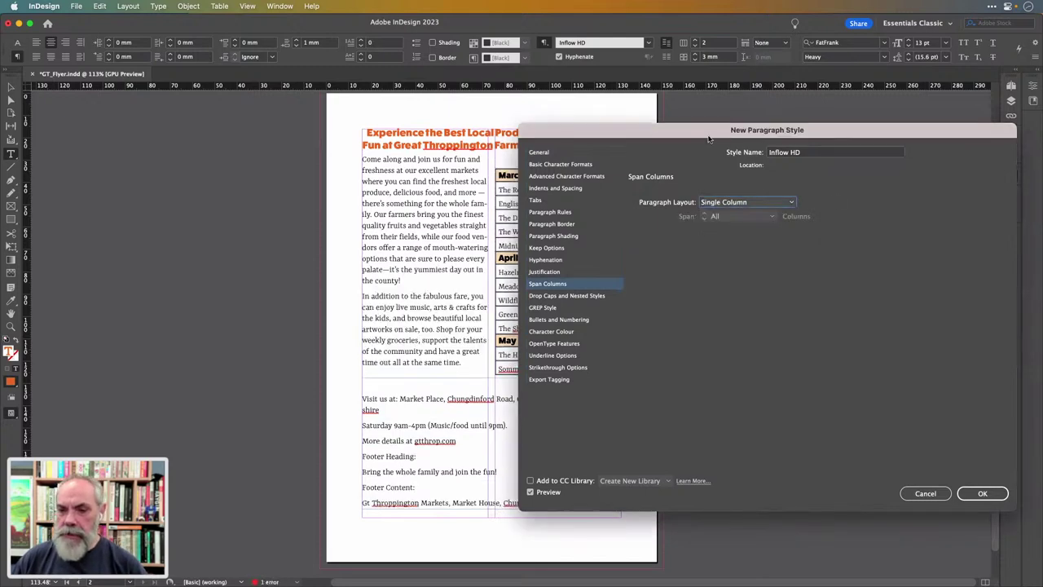
Review the Inflow HD style's indents, spacing and character format settings
left_click_drag(696, 139, 783, 142)
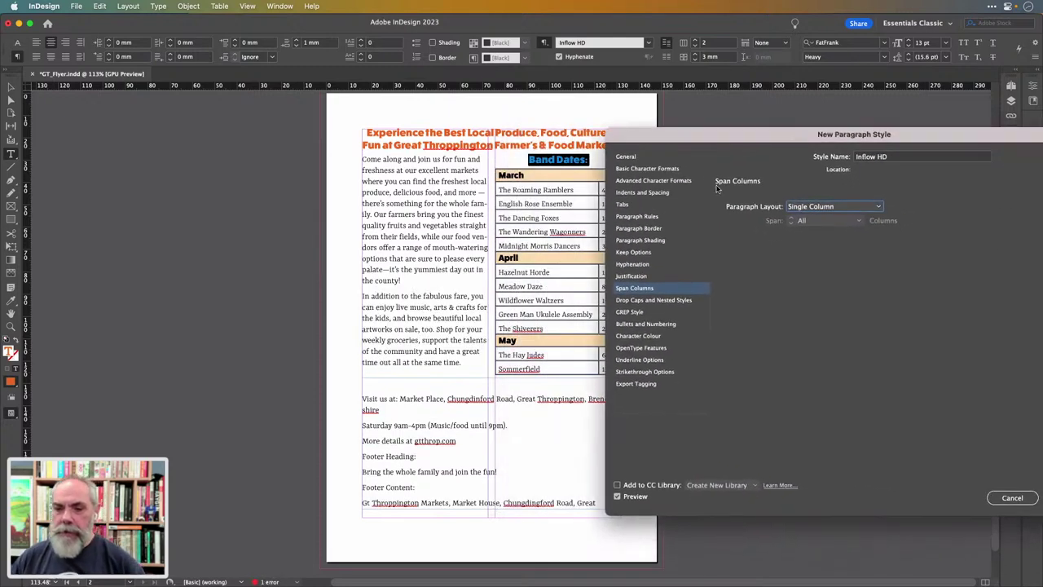
left_click(649, 193)
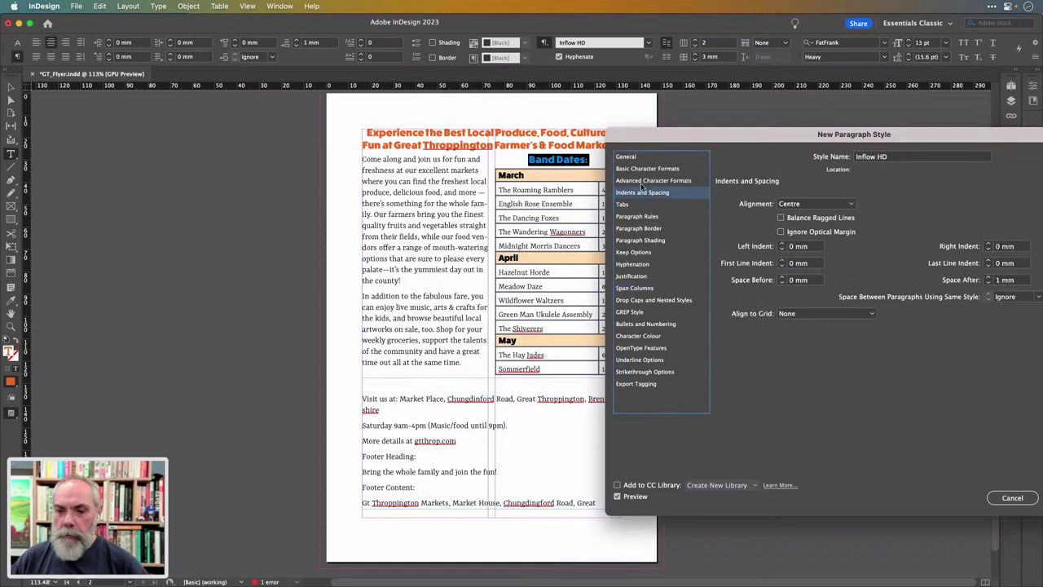
left_click(647, 181)
left_click(642, 169)
left_click(641, 180)
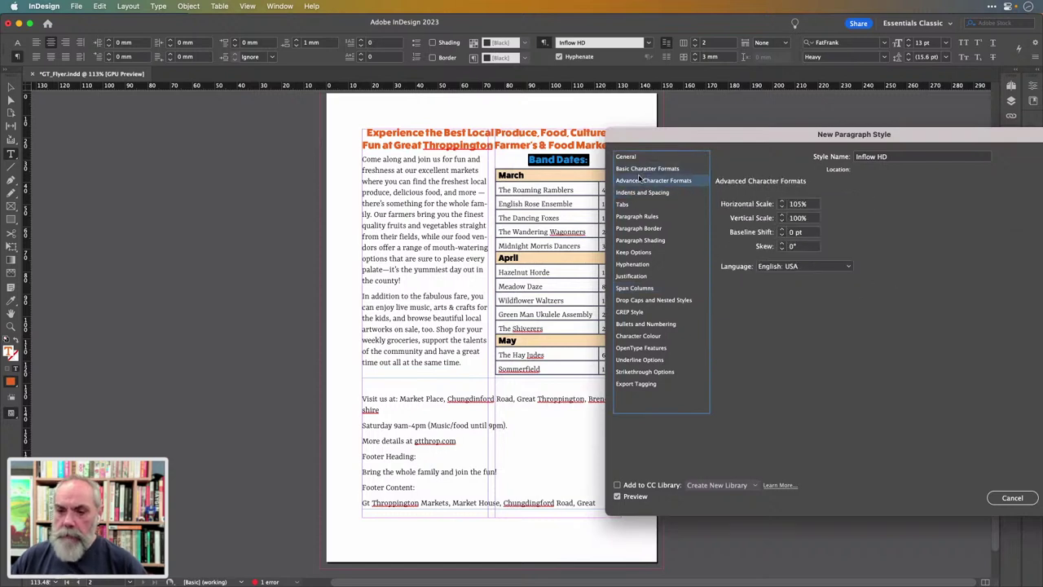
left_click(632, 192)
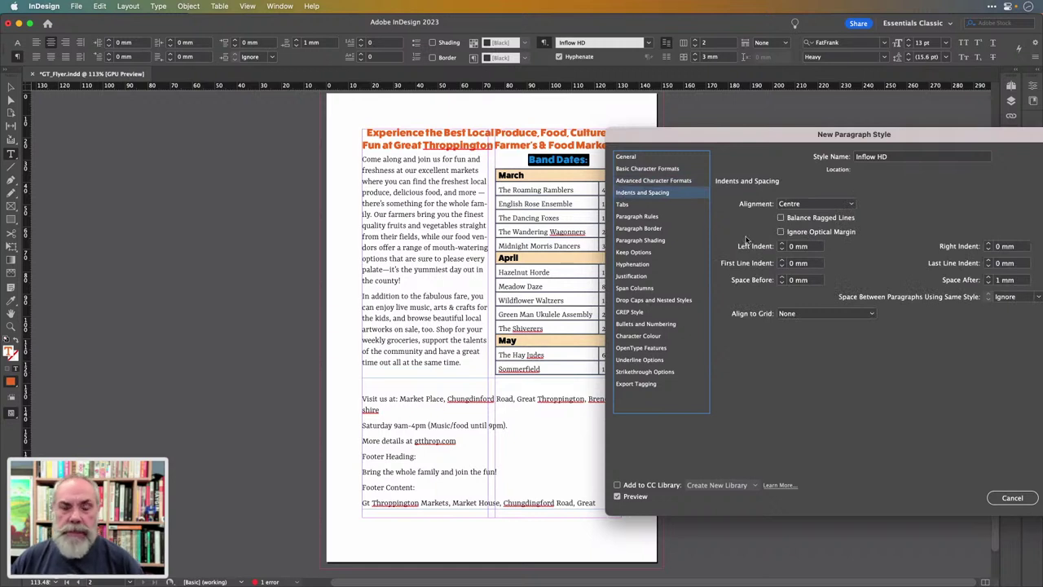
left_click(664, 182)
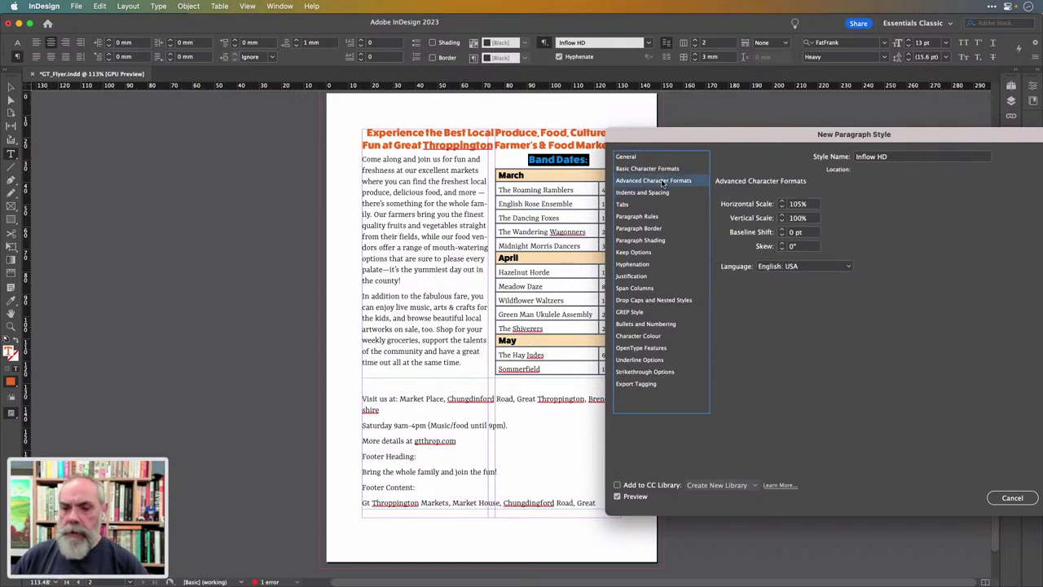
left_click(656, 170)
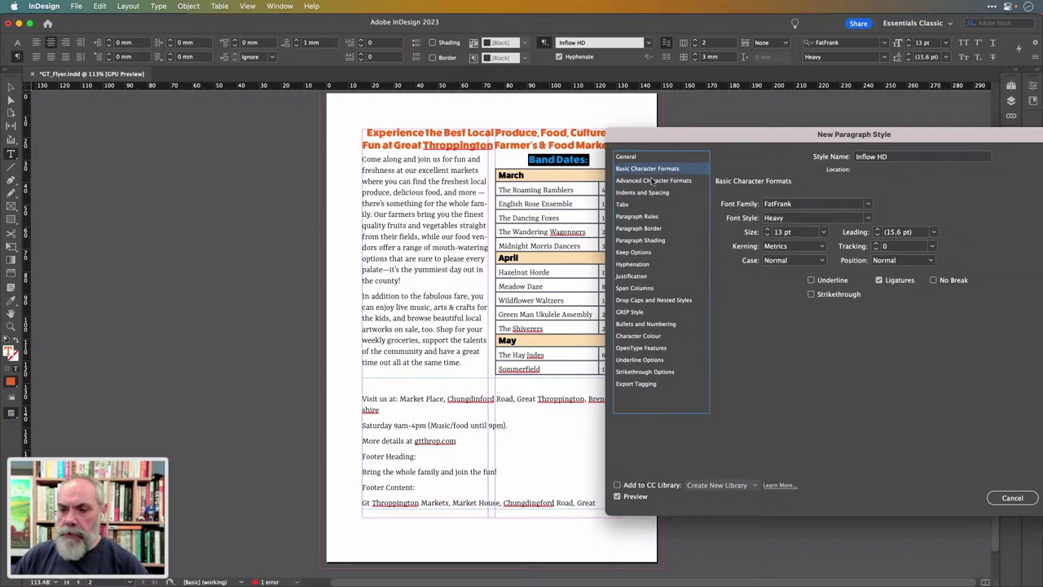
left_click(644, 157)
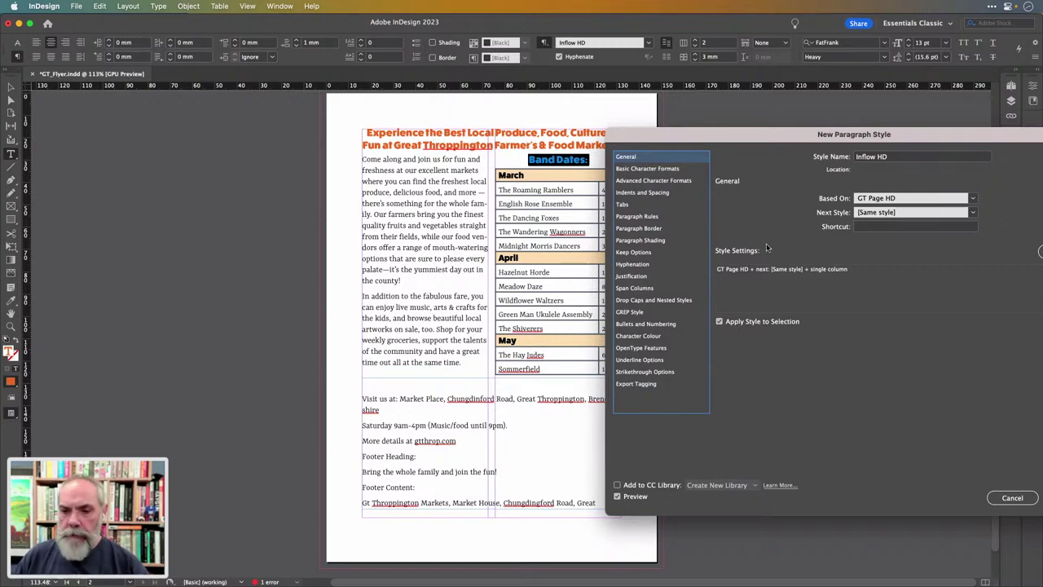
Set the Inflow HD character colour to C=0 M=33 Y=80 K=0 and save the style
left_click(640, 335)
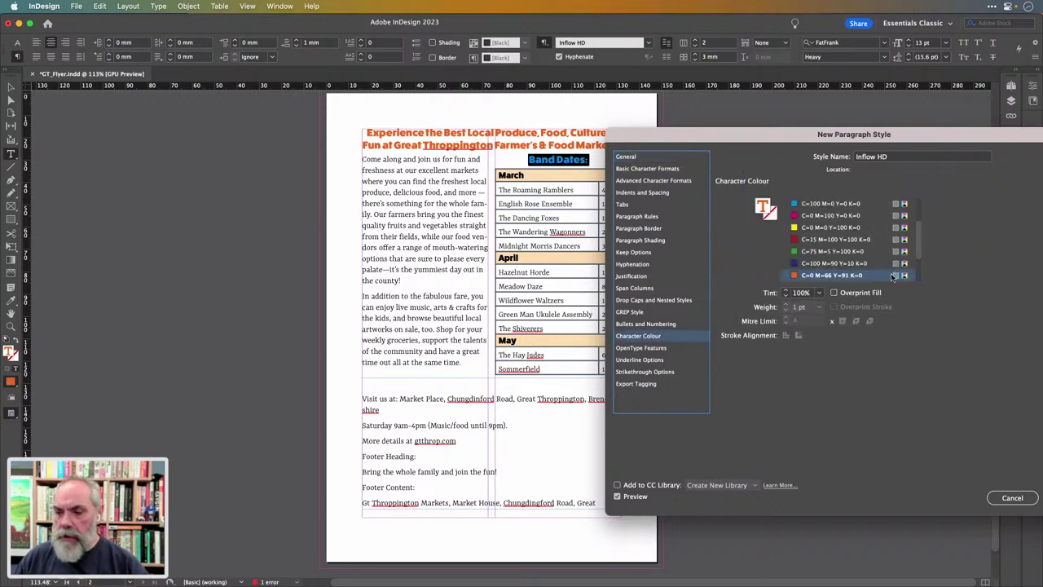
scroll(920, 251, "down", 2)
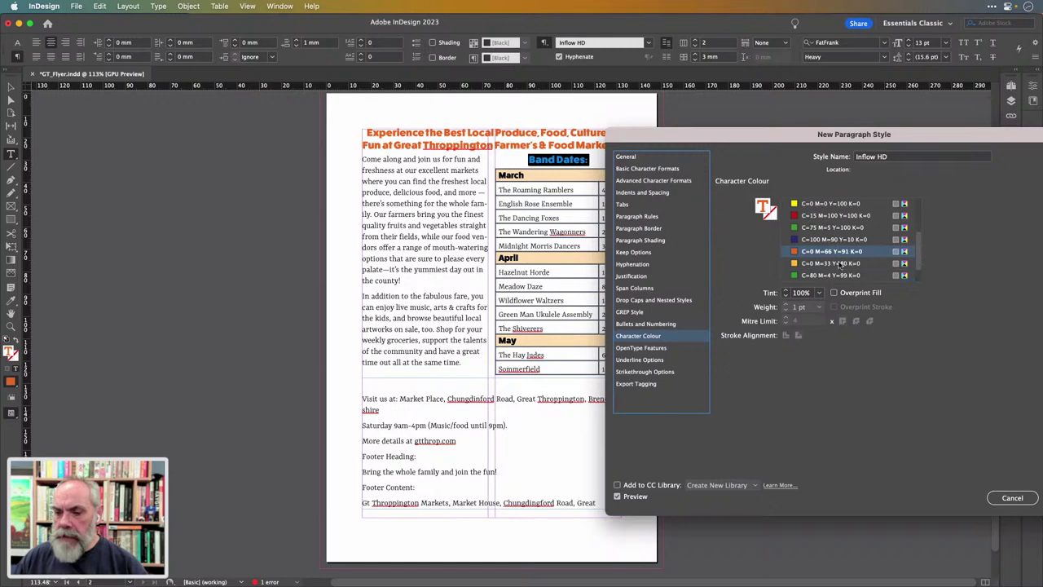
left_click(825, 263)
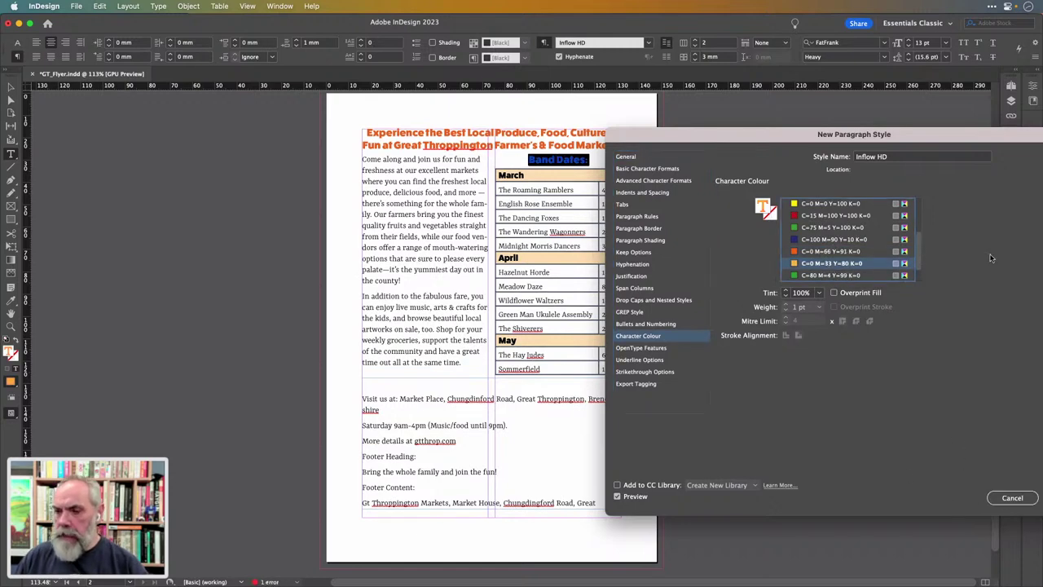
left_click_drag(971, 141, 879, 141)
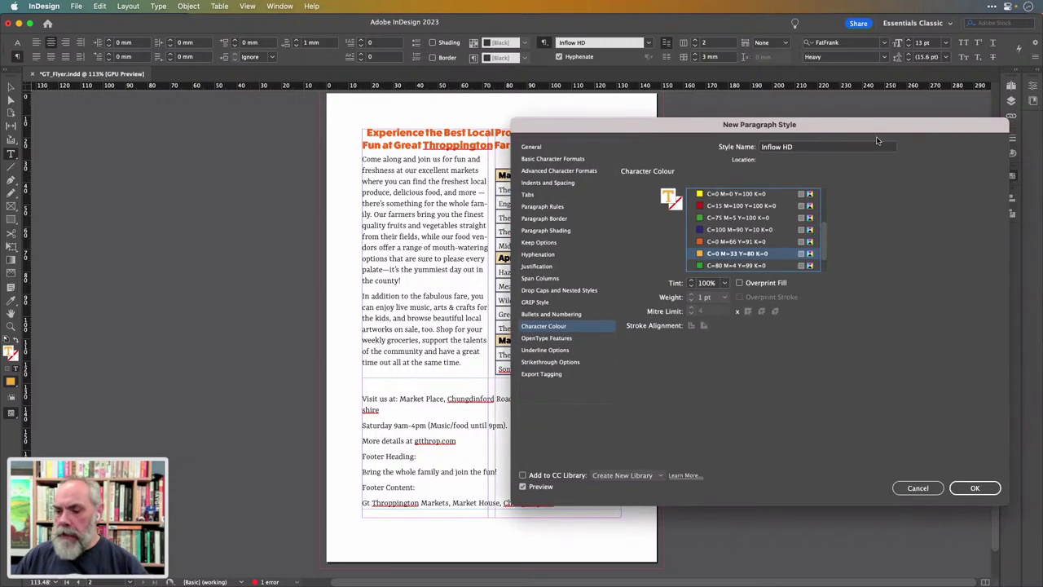
left_click(972, 497)
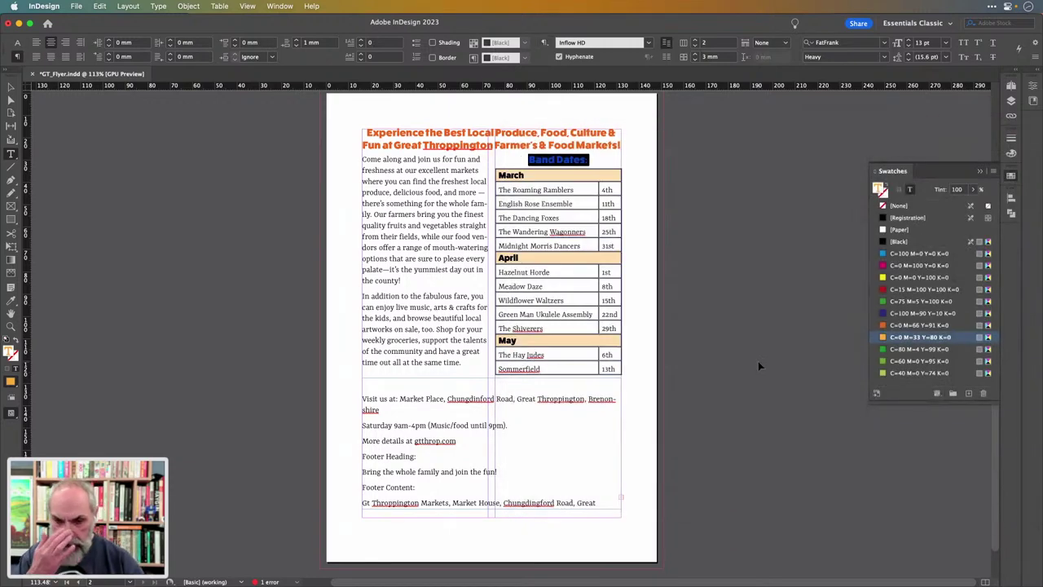
Save the flyer and select part of the first body paragraph
key("super+s")
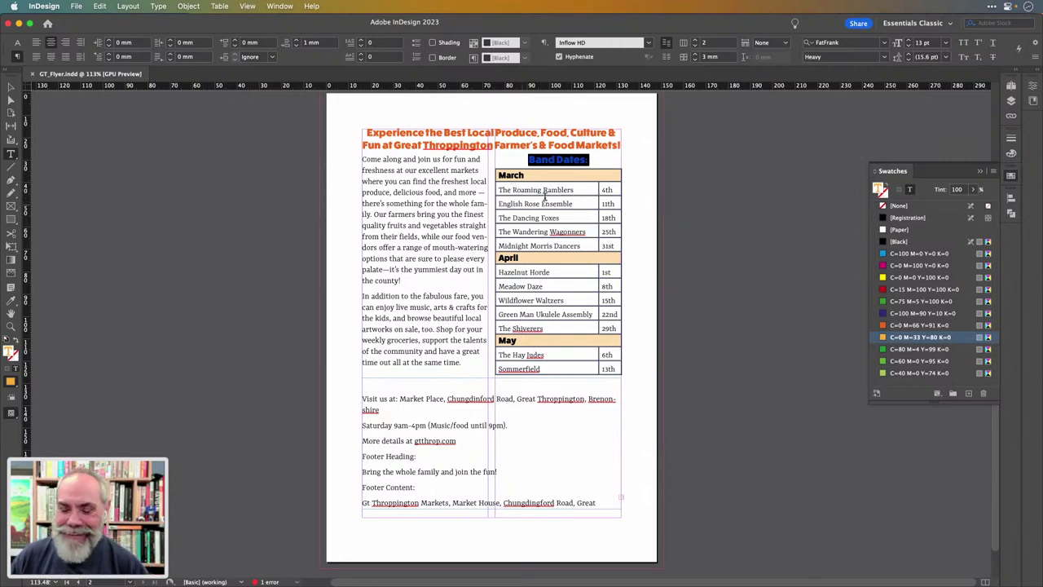
left_click(443, 170)
left_click_drag(409, 169, 462, 234)
left_click(477, 193)
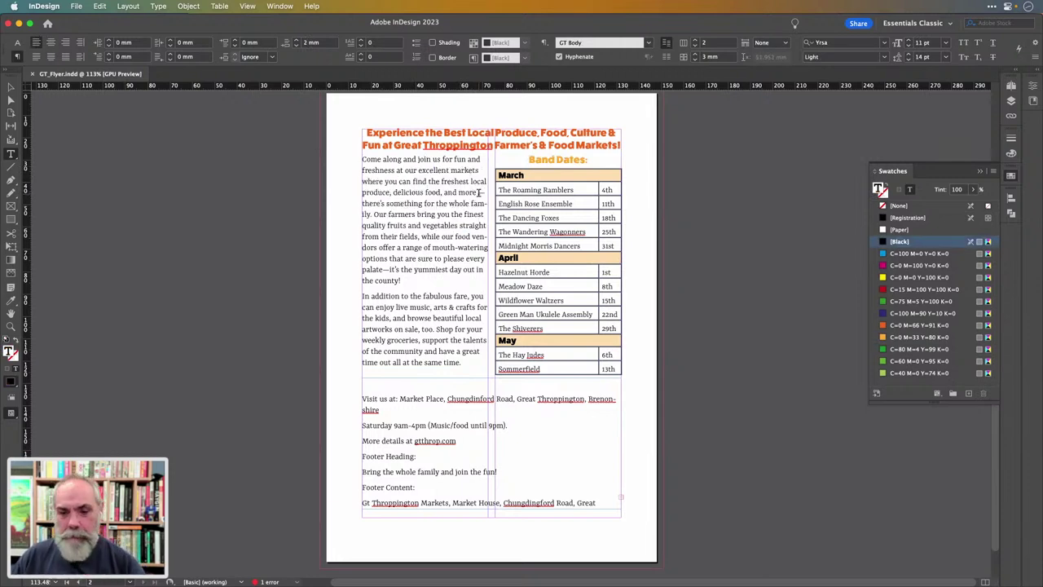
Check the em dash after 'more' and bring up the GT Body style's actions menu
left_click_drag(477, 192, 485, 192)
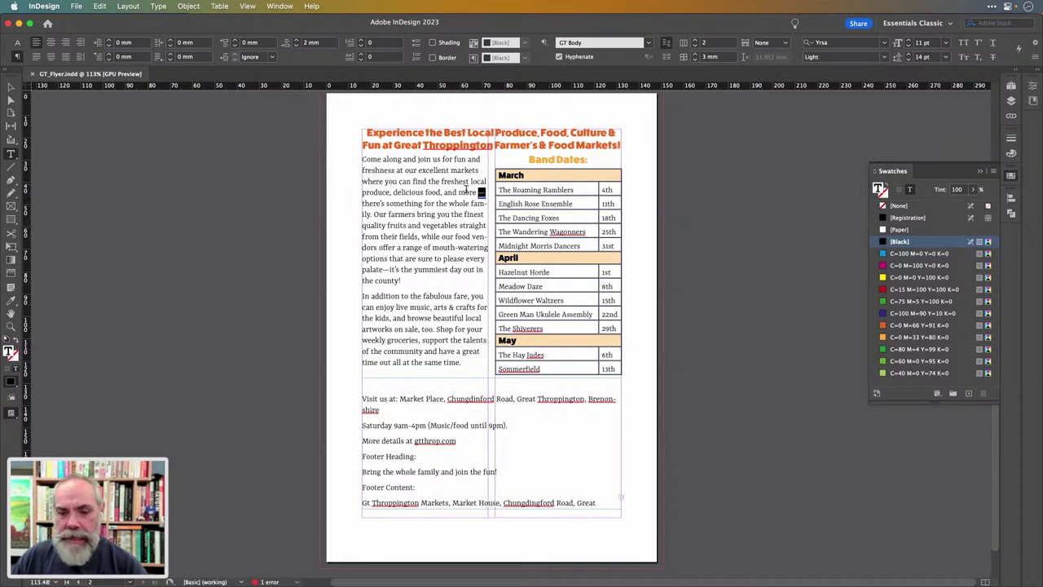
left_click(473, 232)
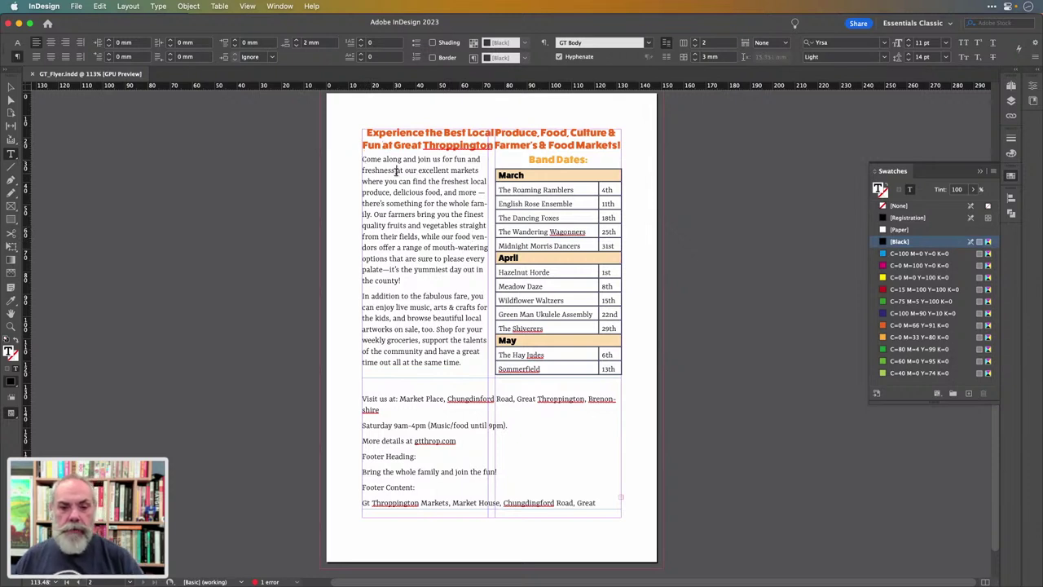
left_click(545, 44)
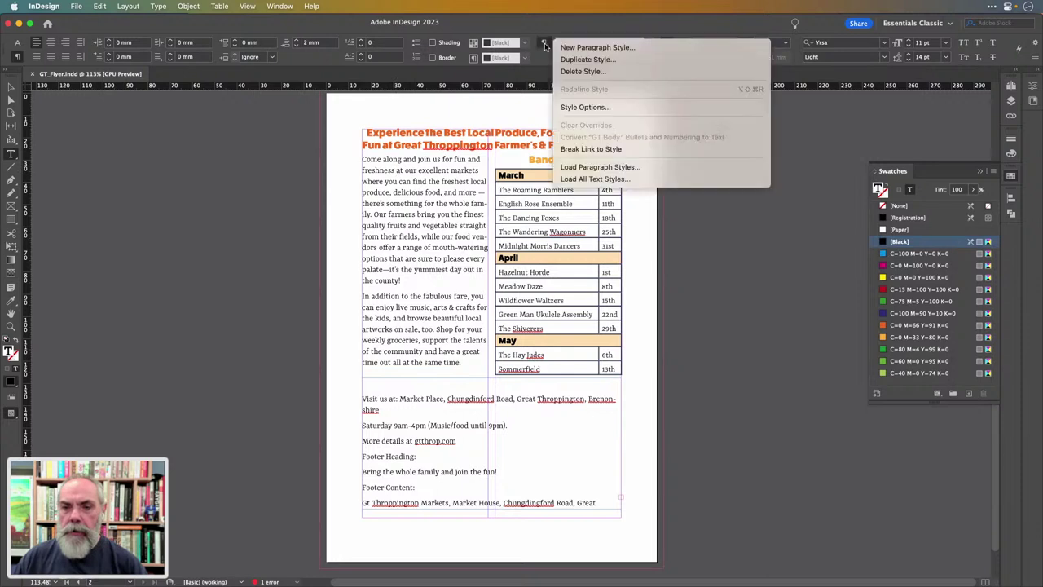
Uncheck Hyphenate in the GT Body paragraph style's Hyphenation options
left_click(585, 107)
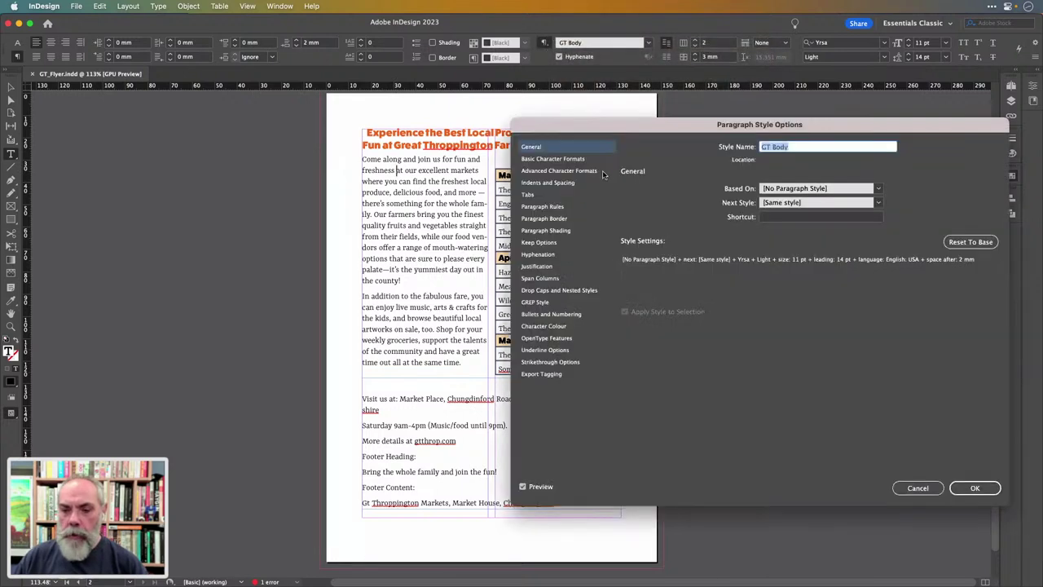
left_click(544, 255)
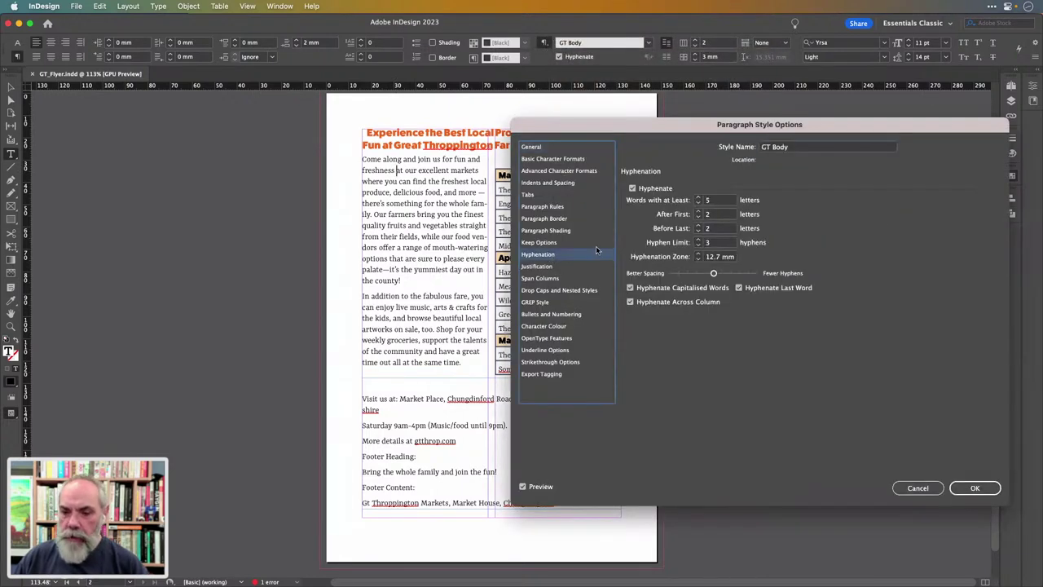
left_click(632, 189)
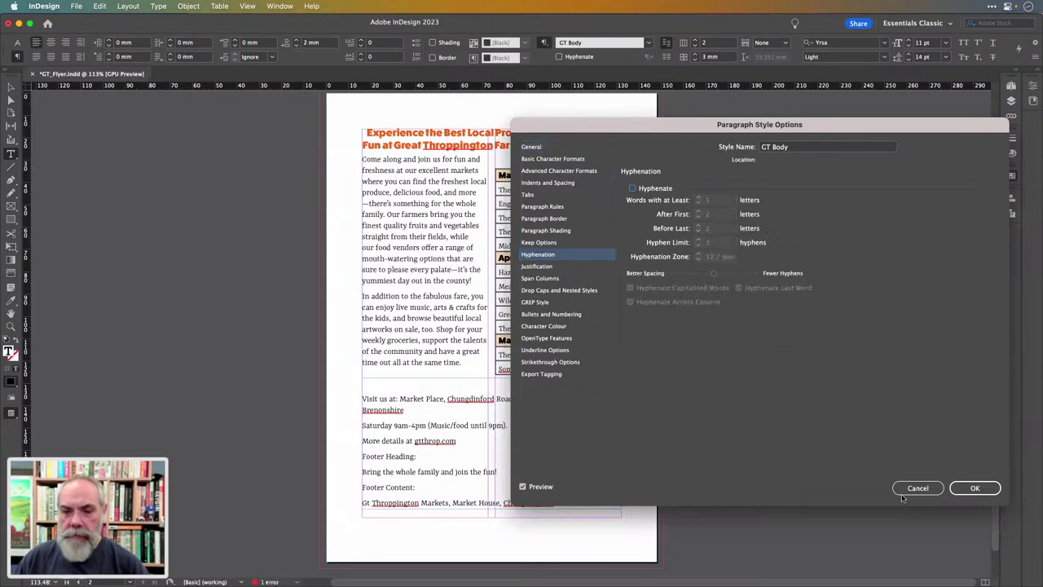
left_click(982, 487)
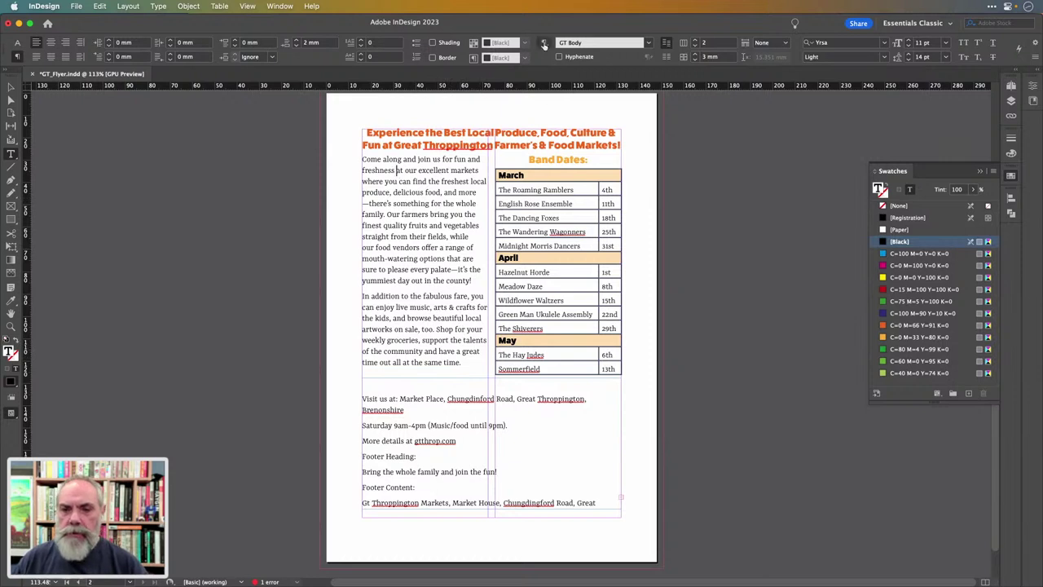
Set the GT Body style's alignment to Left Justify in its Style Options
left_click(545, 44)
left_click(584, 107)
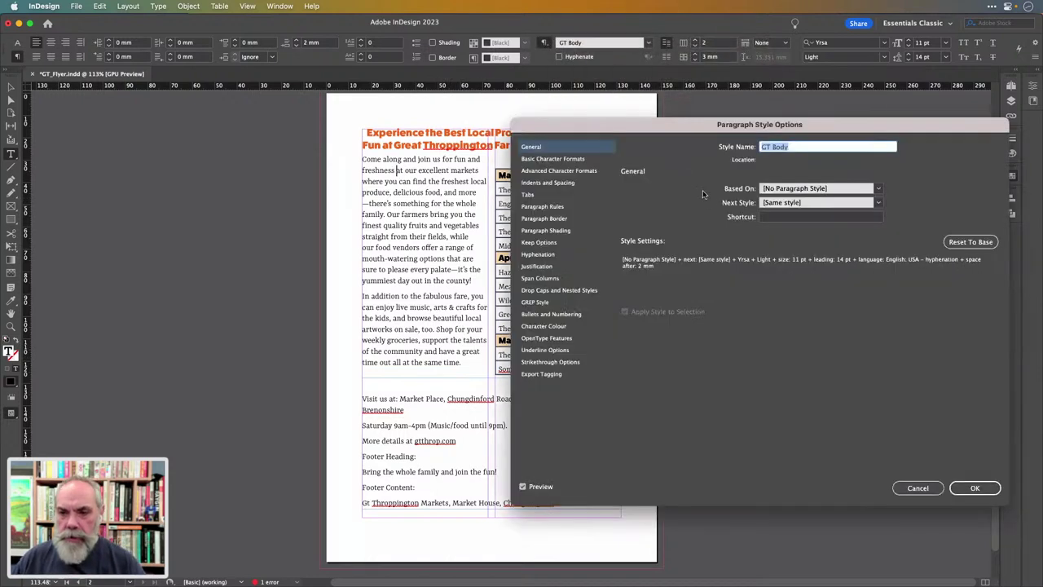
left_click(558, 267)
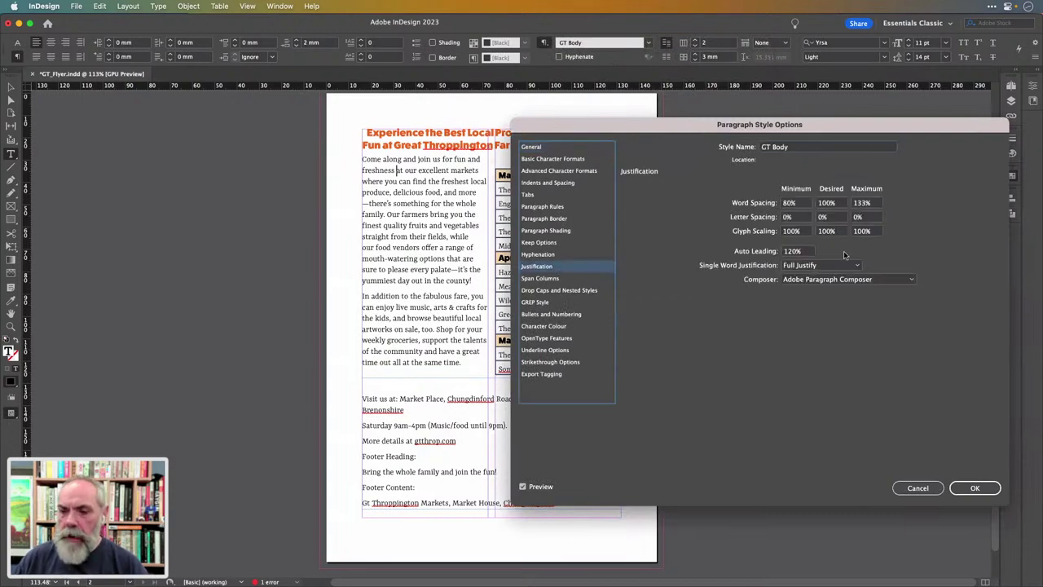
left_click(573, 184)
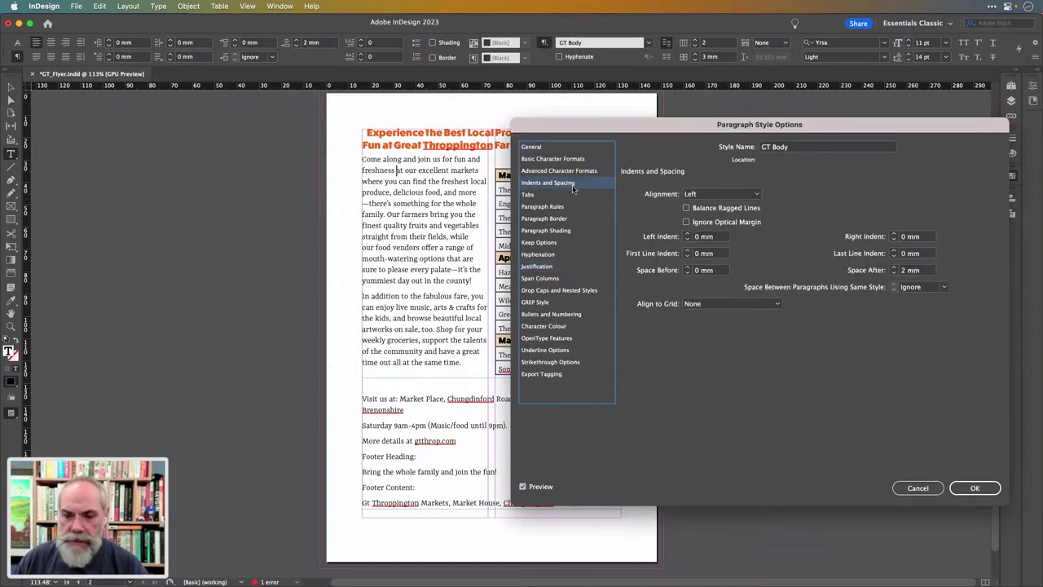
left_click(553, 267)
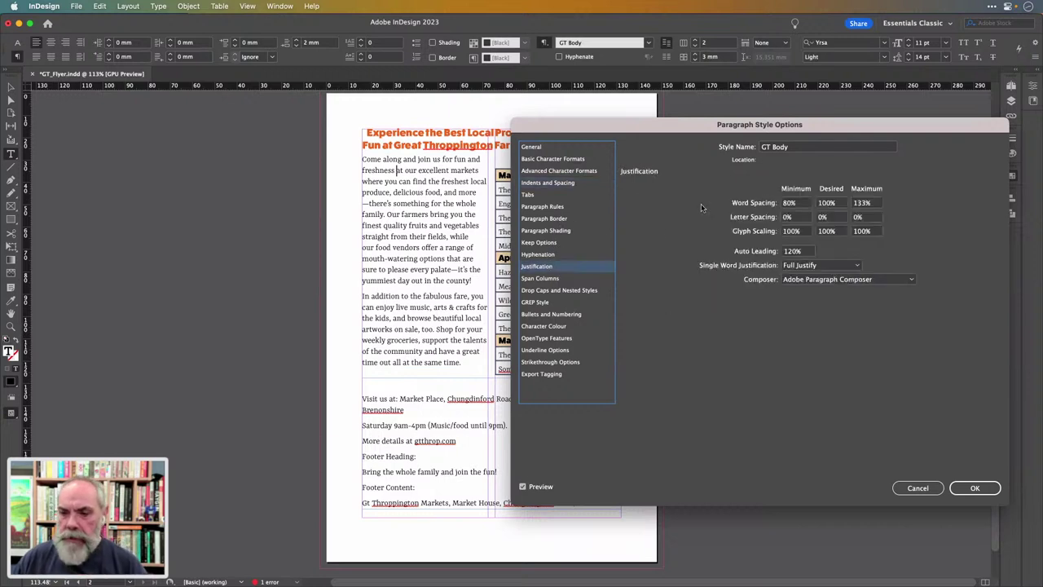
left_click(572, 171)
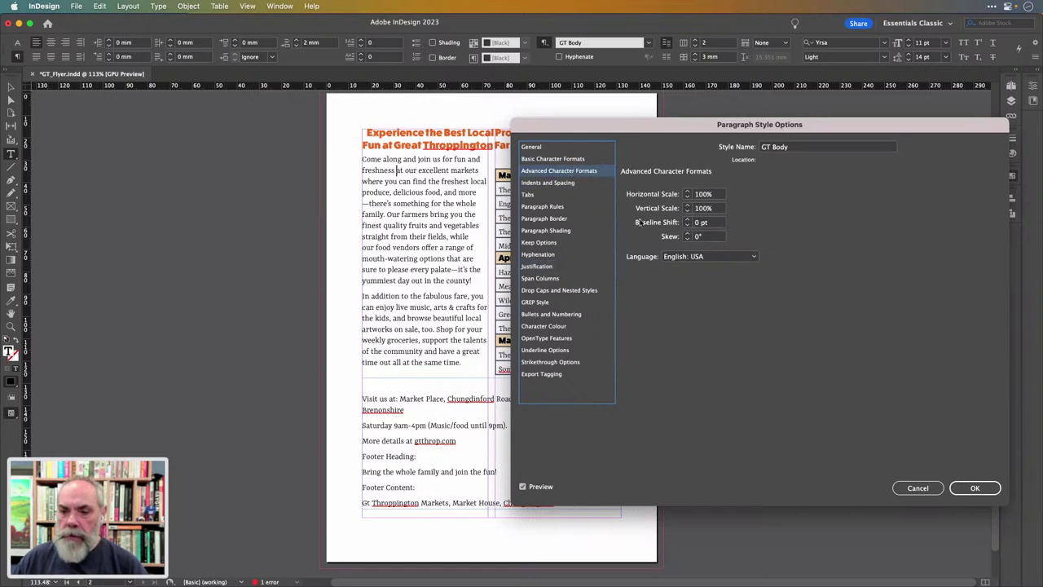
left_click(572, 159)
left_click(572, 170)
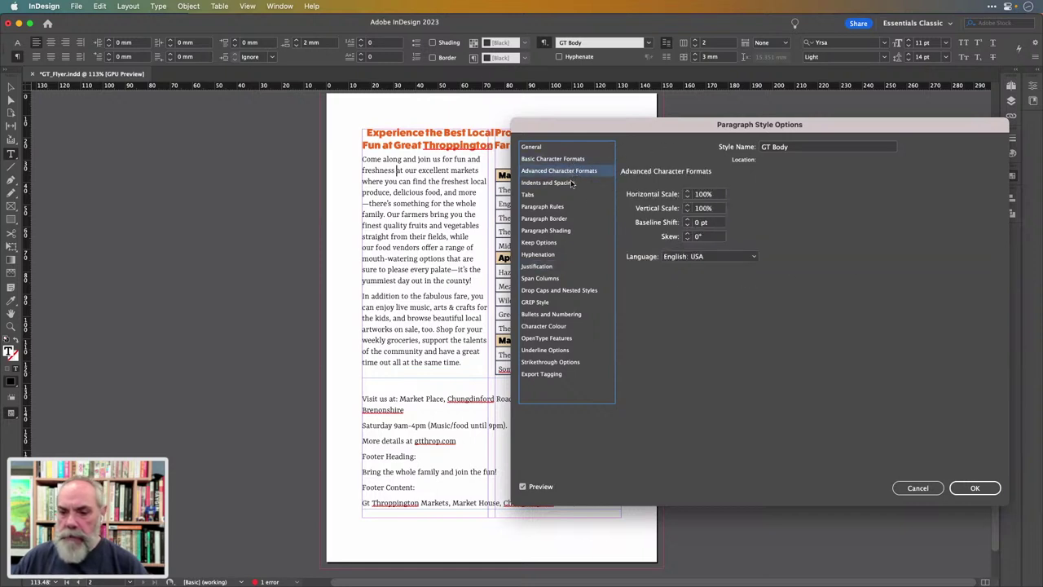
left_click(566, 183)
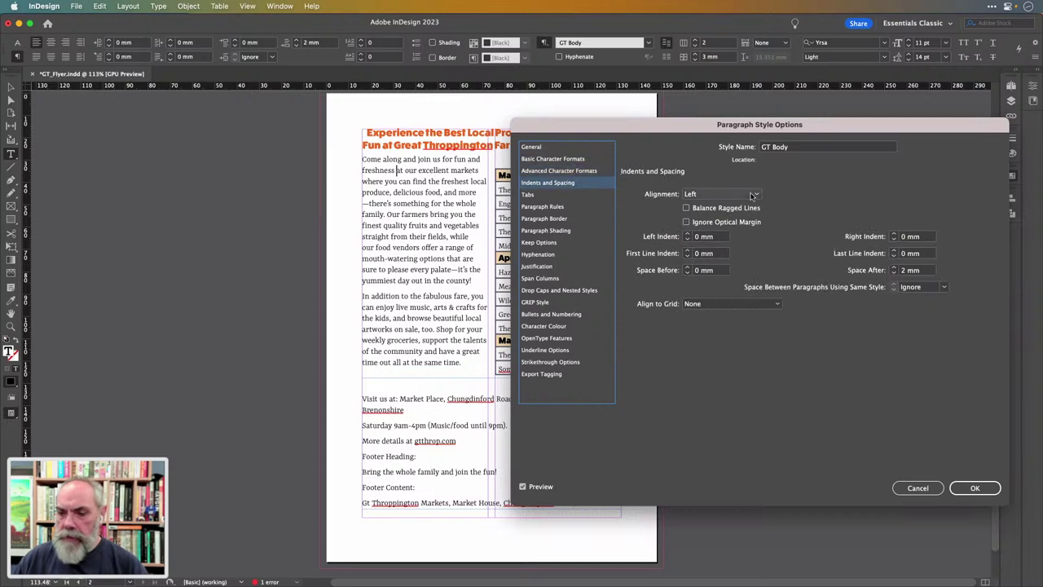
left_click(753, 196)
left_click(736, 241)
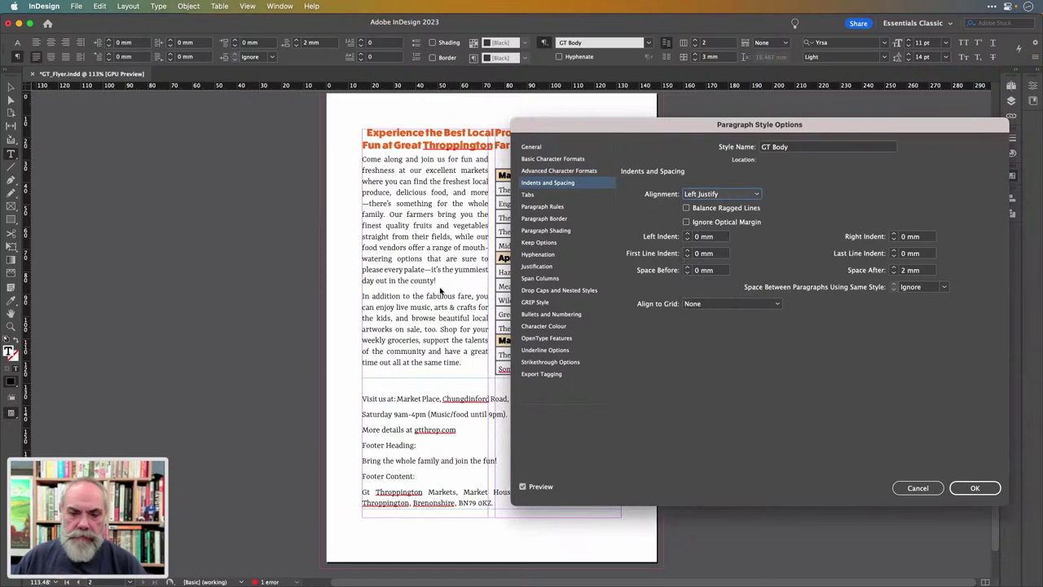
Enter 10% as GT Body's desired letter spacing under Justification
left_click_drag(596, 128, 595, 128)
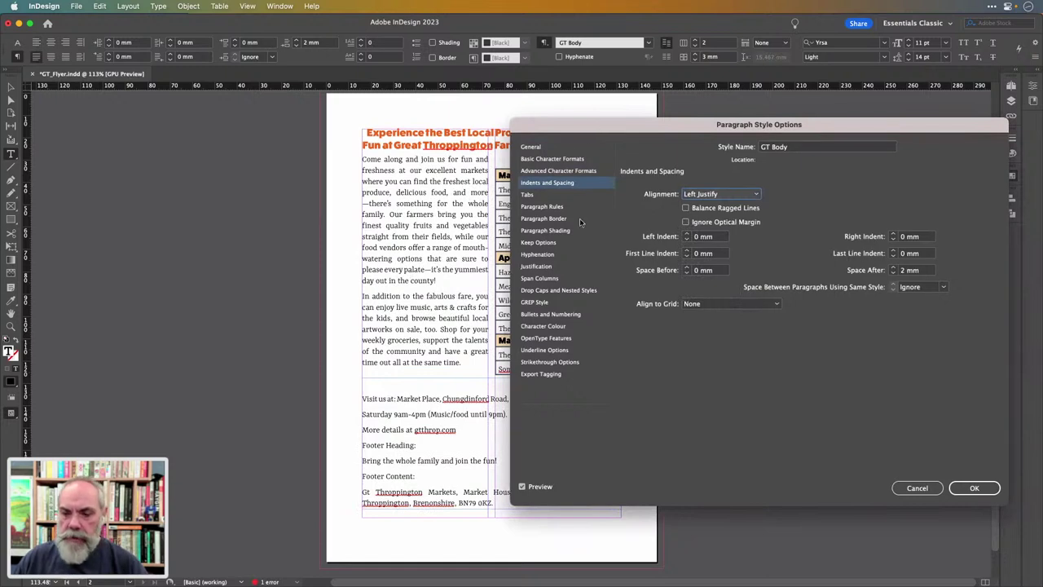
left_click(546, 268)
left_click(829, 217)
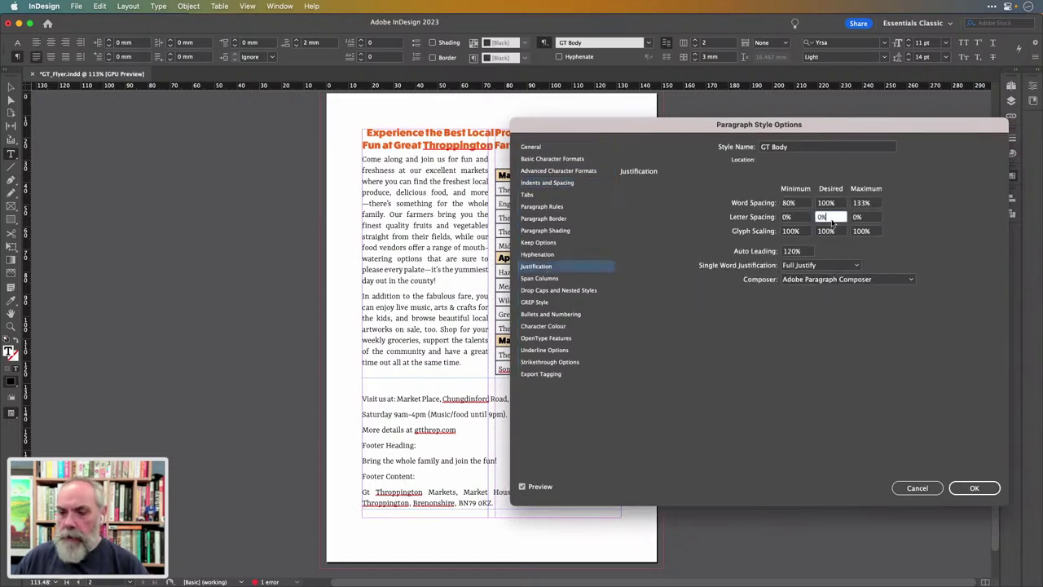
left_click(828, 203)
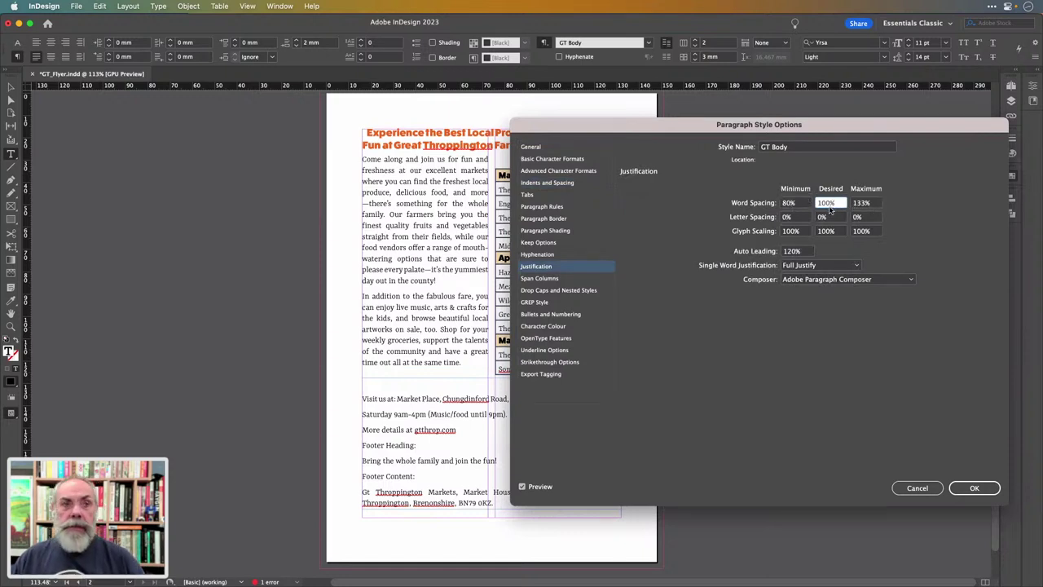
left_click(831, 218)
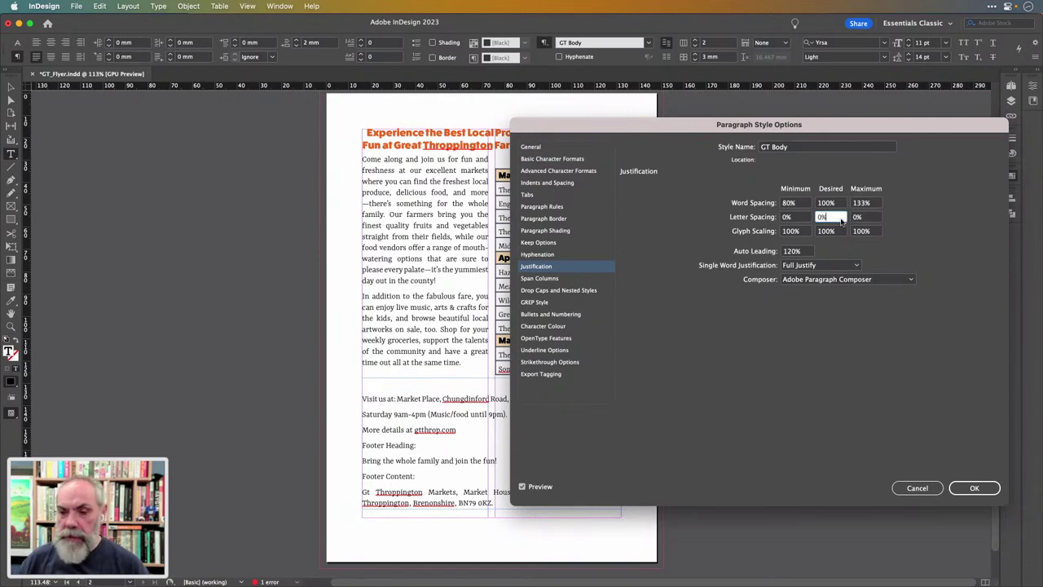
type("10")
key("Tab")
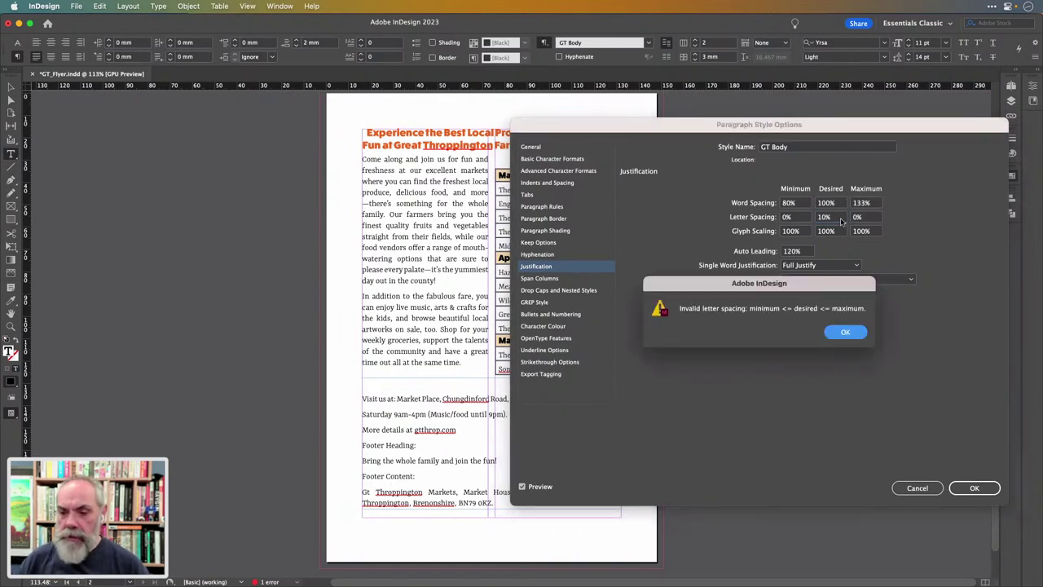
Dismiss the invalid letter spacing warning and set maximum letter spacing to 12%
left_click(848, 331)
left_click(871, 218)
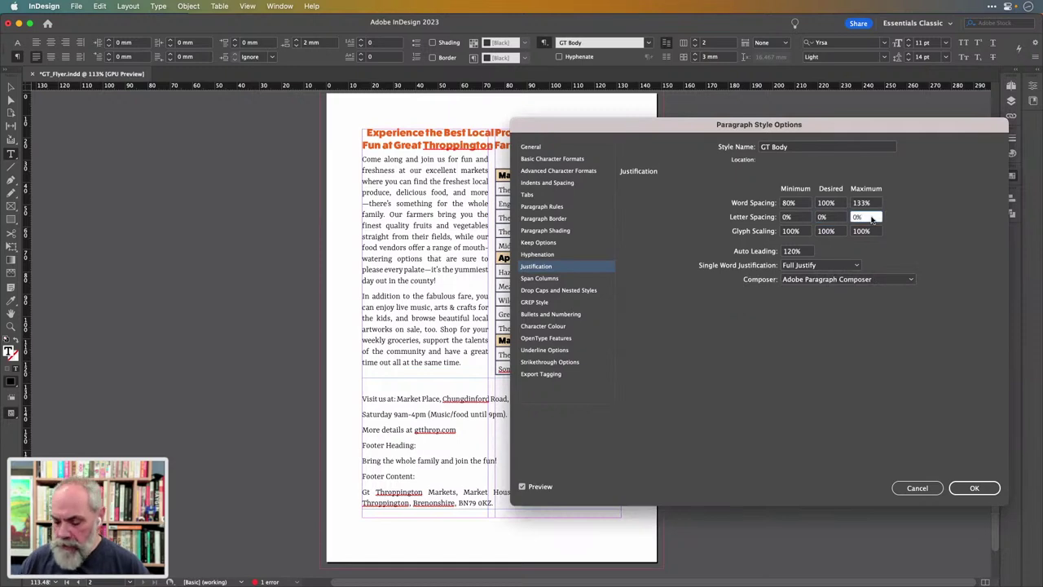
type("10")
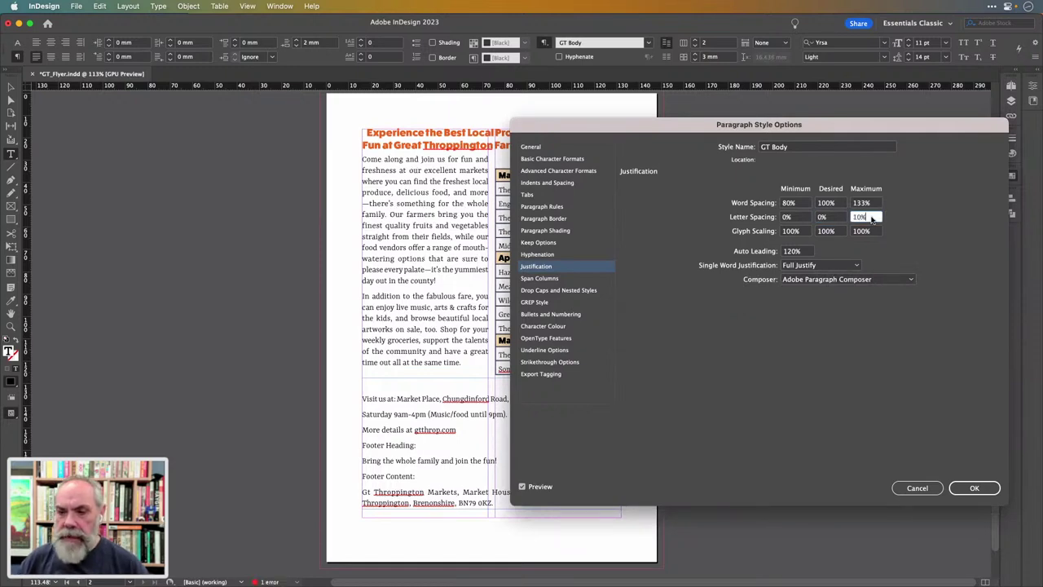
key("Up")
key("Up")
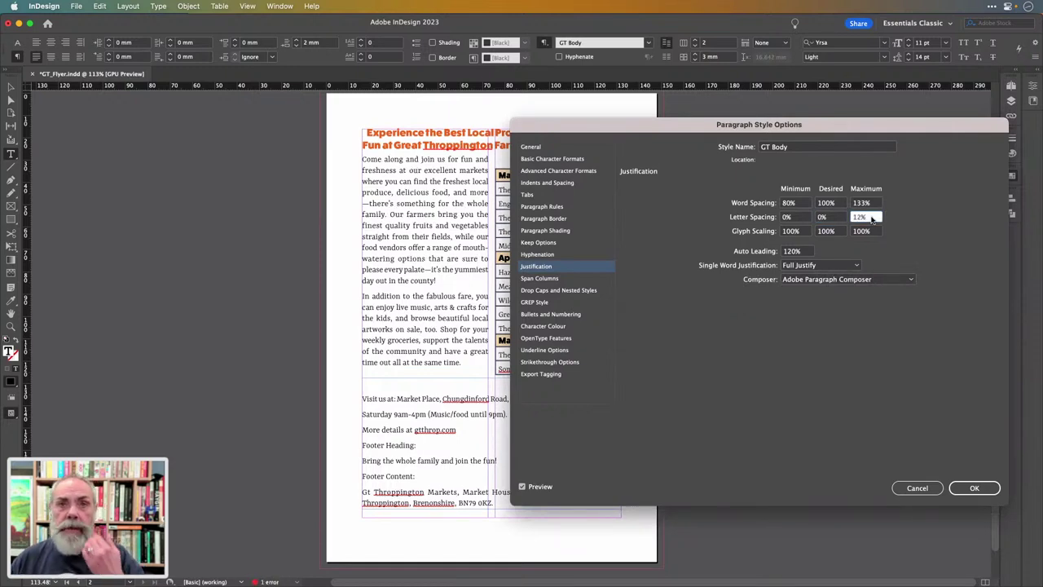
Adjust GT Body's desired letter spacing to 2% and confirm the style
left_click(836, 217)
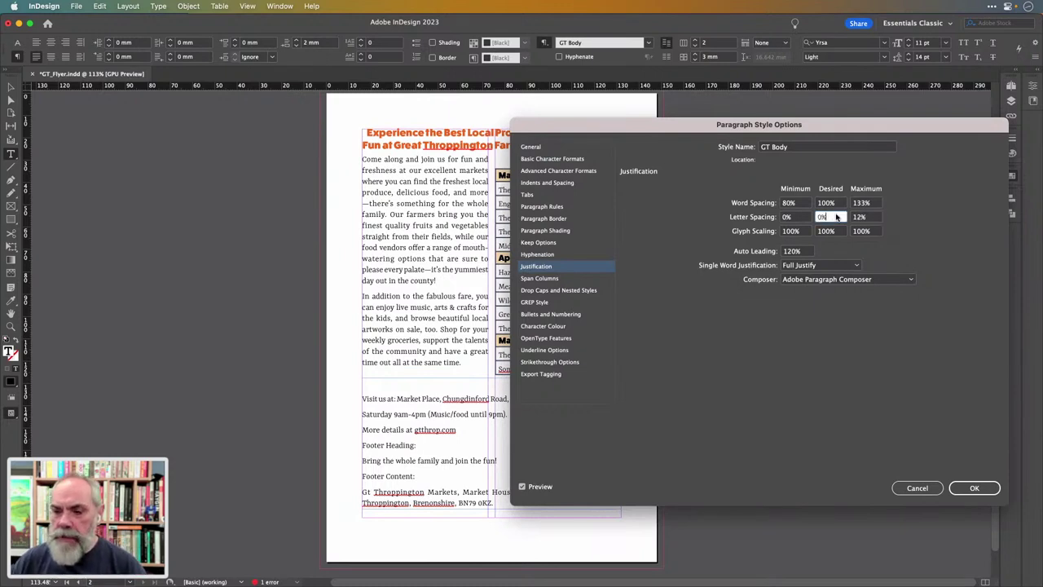
key("Up")
key("Up")
key("Up")
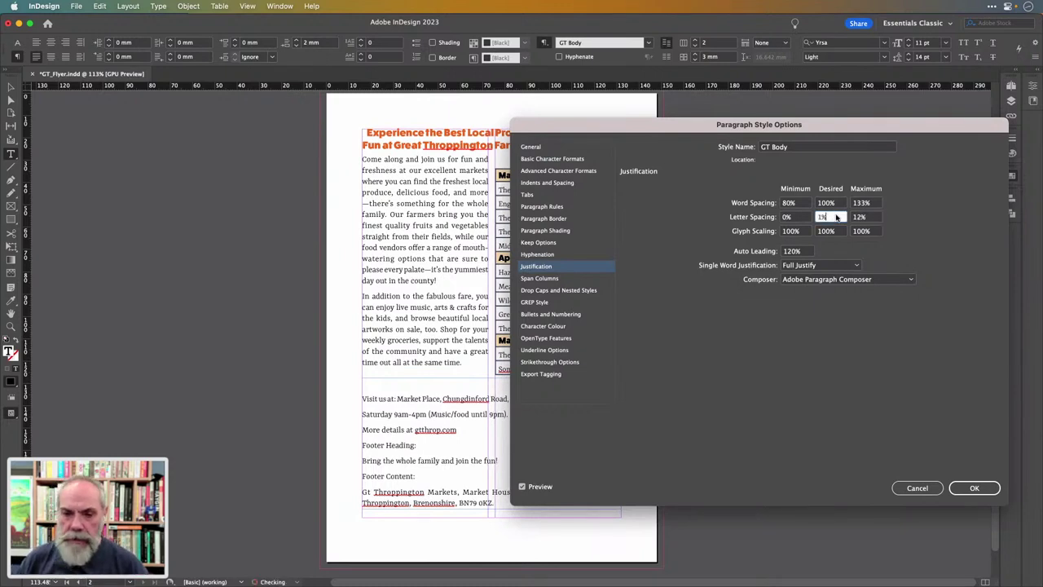
key("Up")
key("Up")
key("Up")
key("Up")
key("Up")
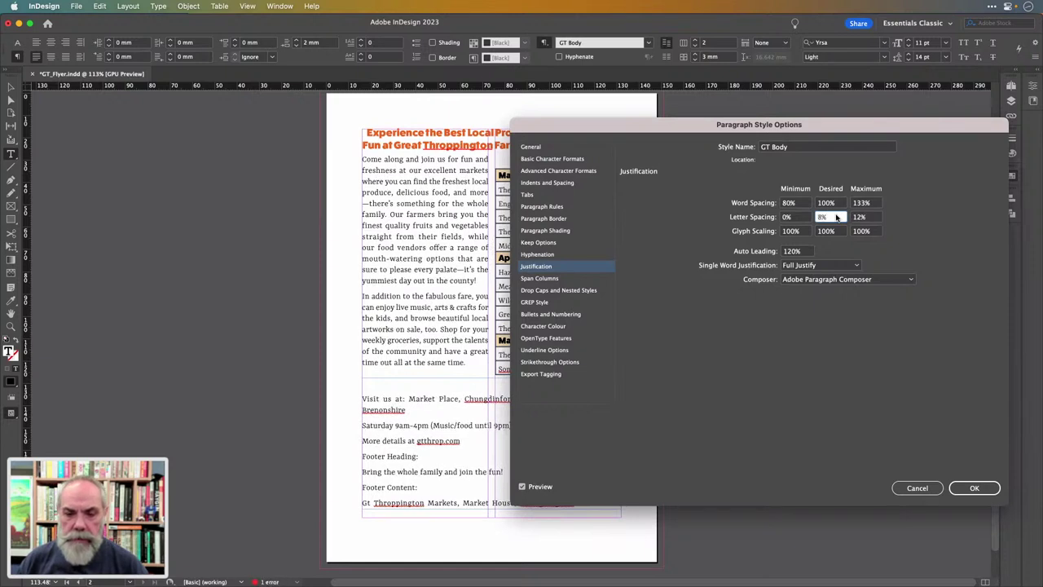
key("Up")
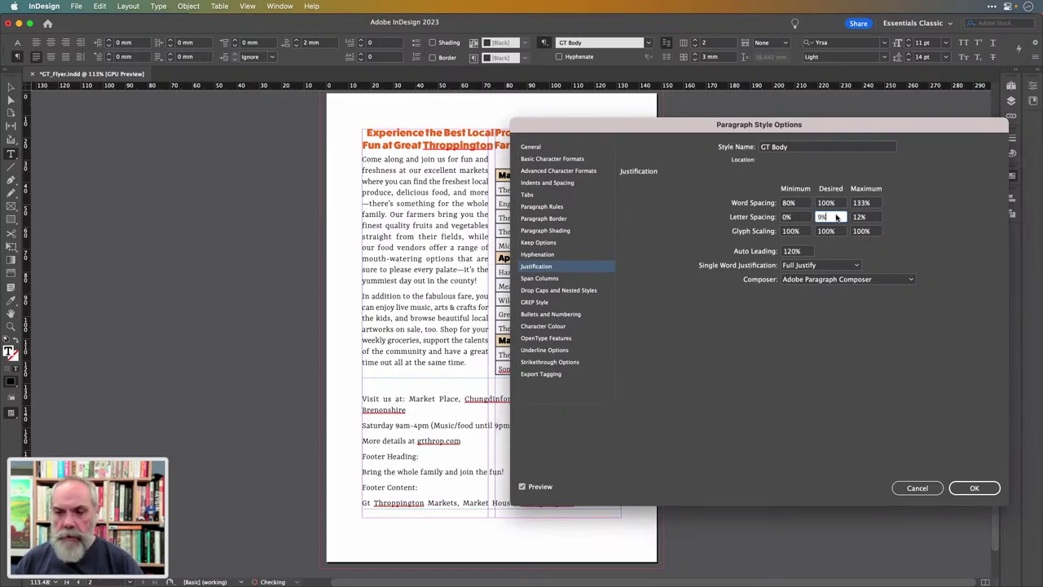
key("Down")
key("Down")
key("Down")
key("Down")
key("Down")
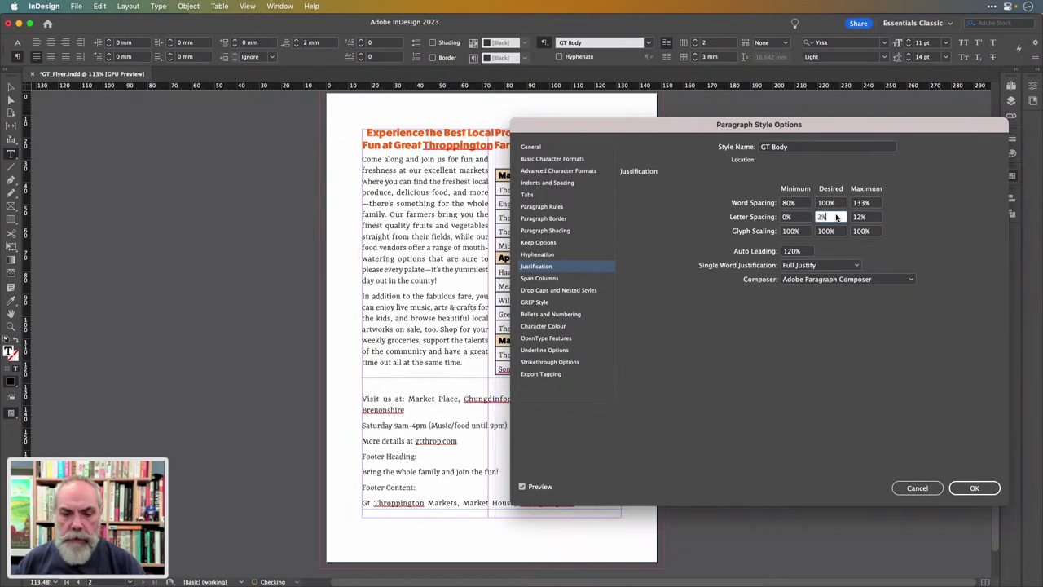
key("Down")
key("Down")
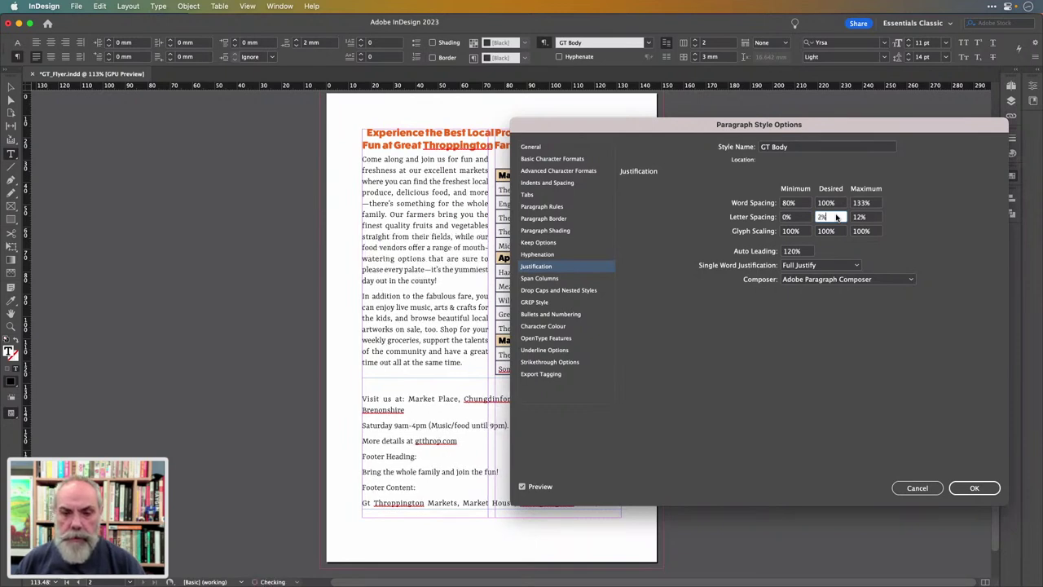
left_click(975, 488)
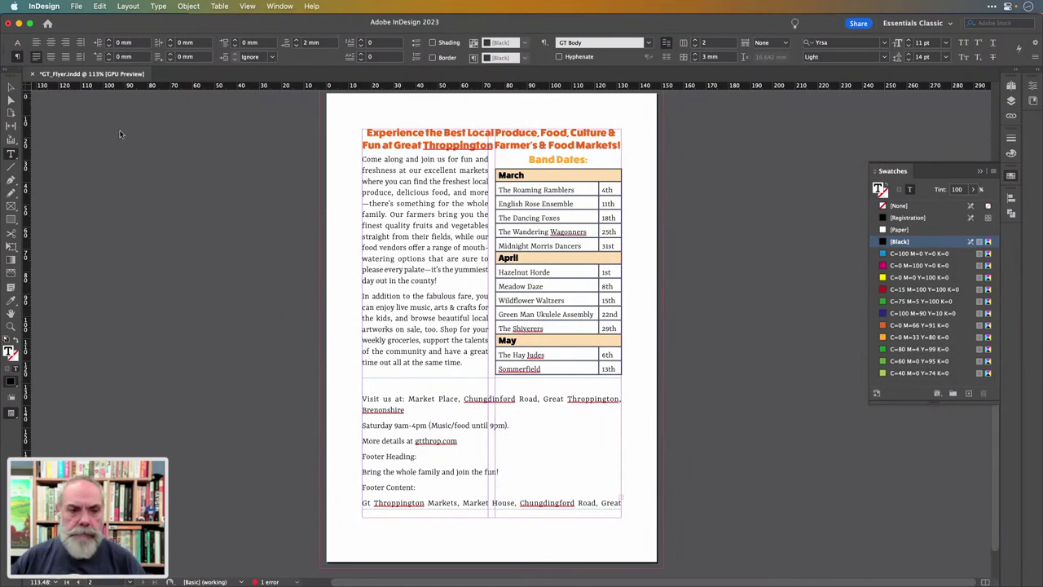
left_click(11, 86)
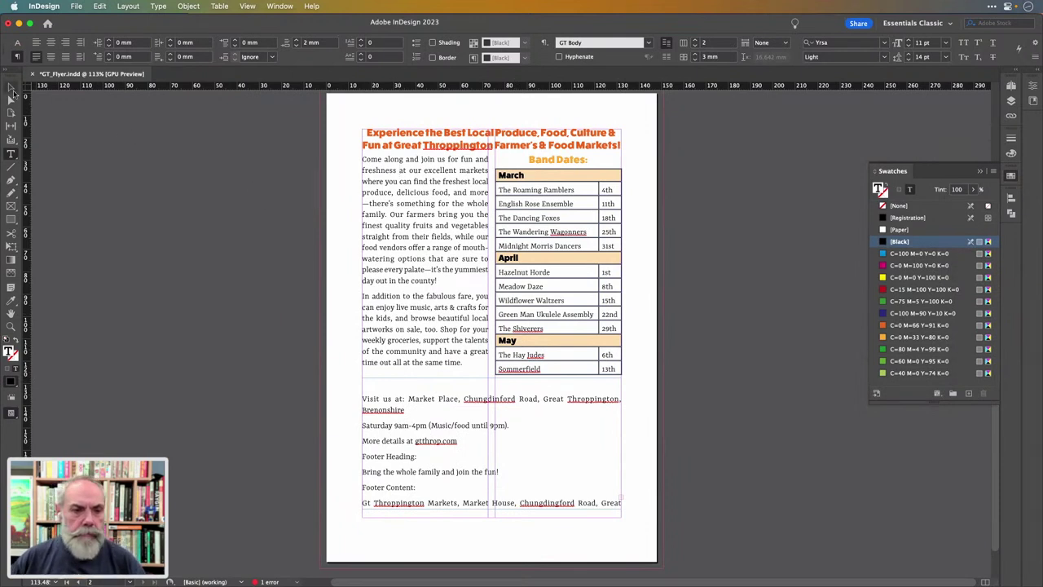
left_click(642, 400)
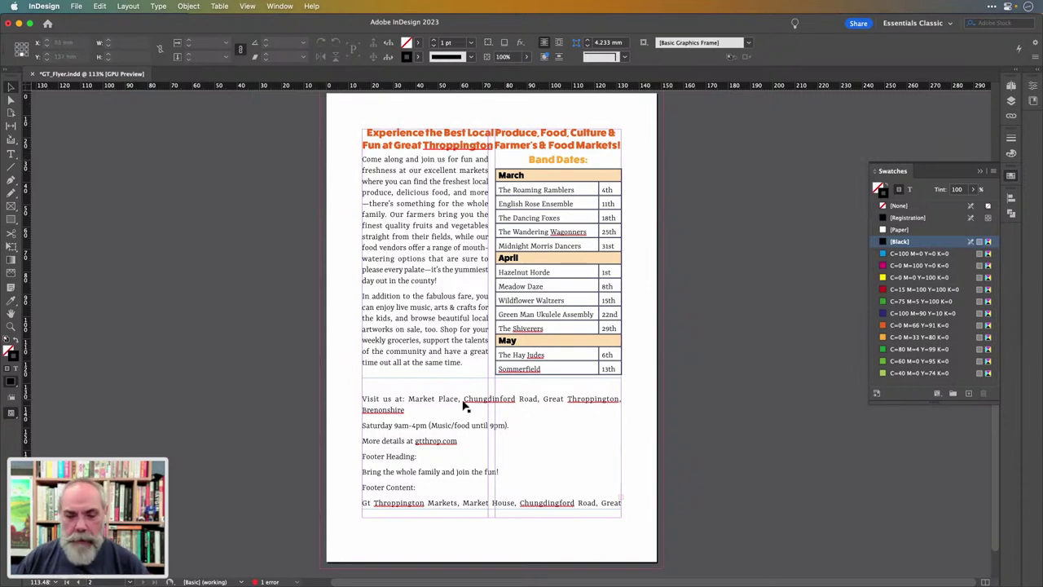
double_click(448, 411)
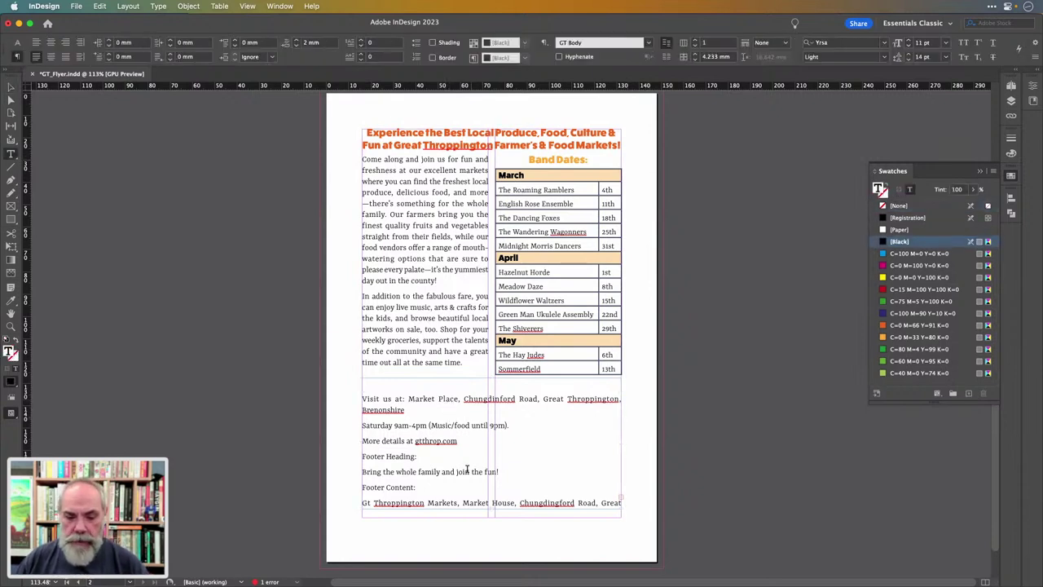
scroll(473, 455, "down", 1)
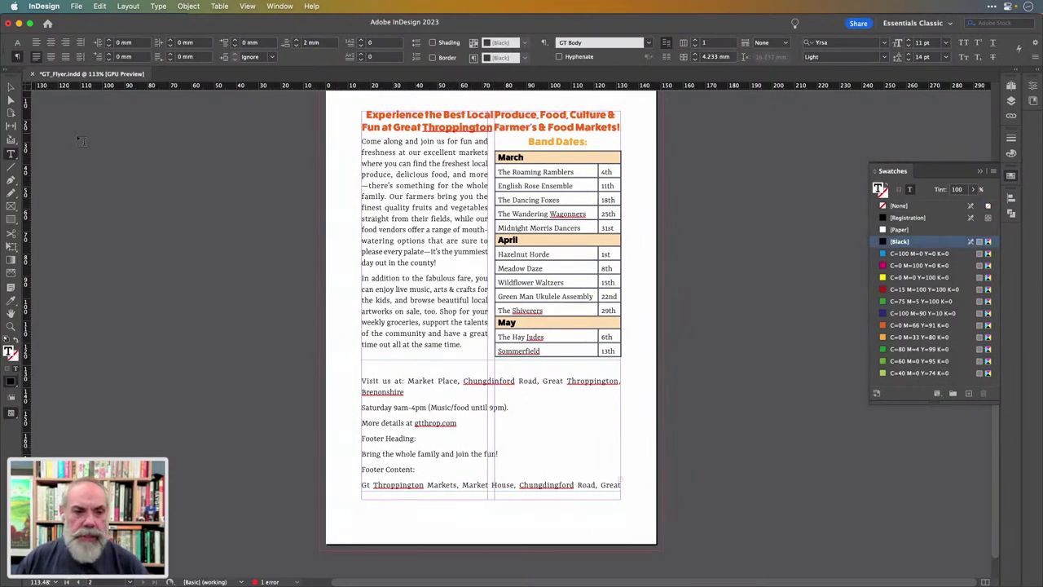
Raise the footer frame's top edge slightly and view its story in Story Editor
left_click(12, 87)
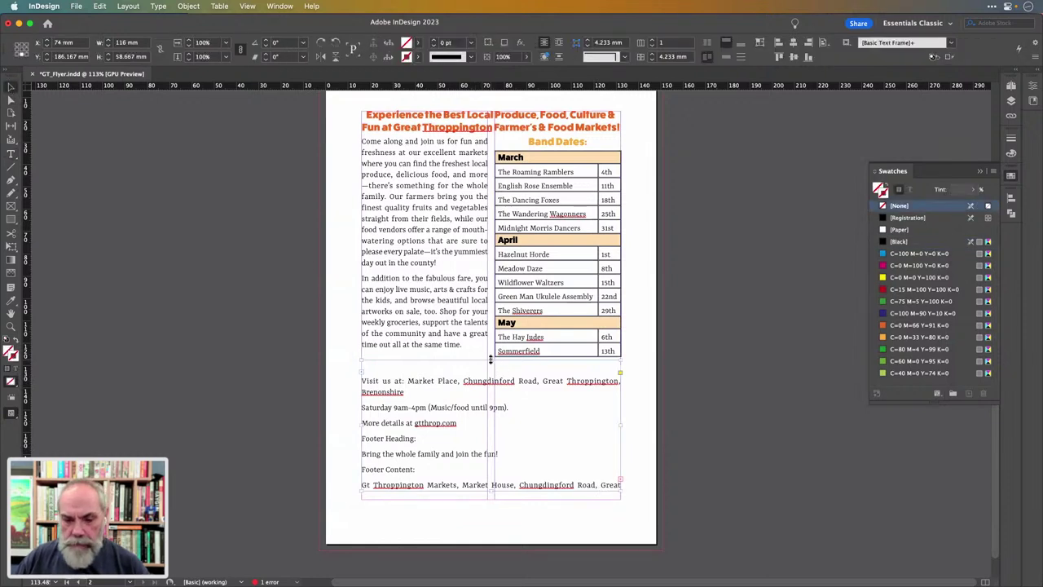
left_click_drag(491, 360, 490, 354)
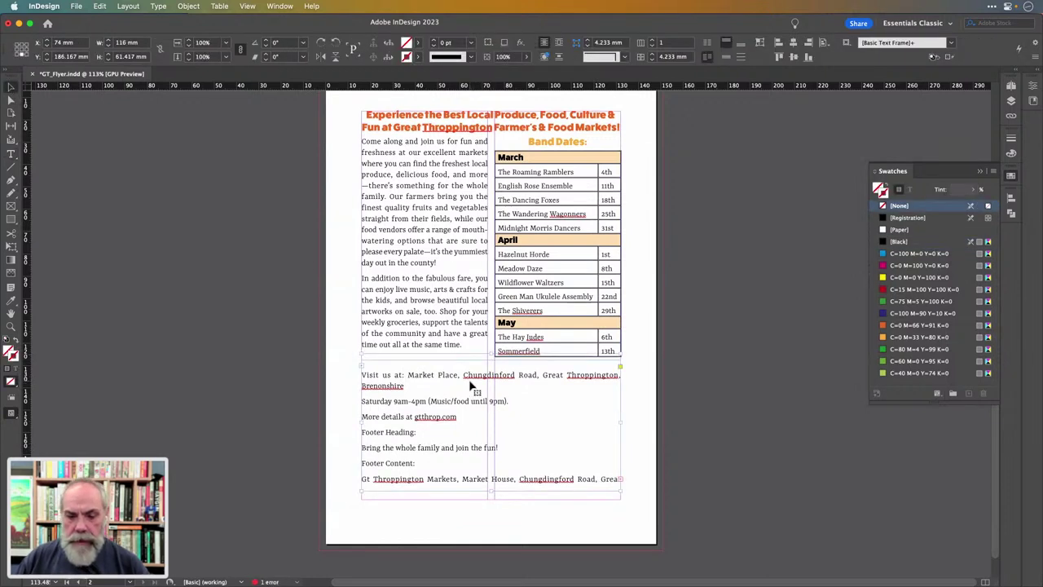
double_click(469, 374)
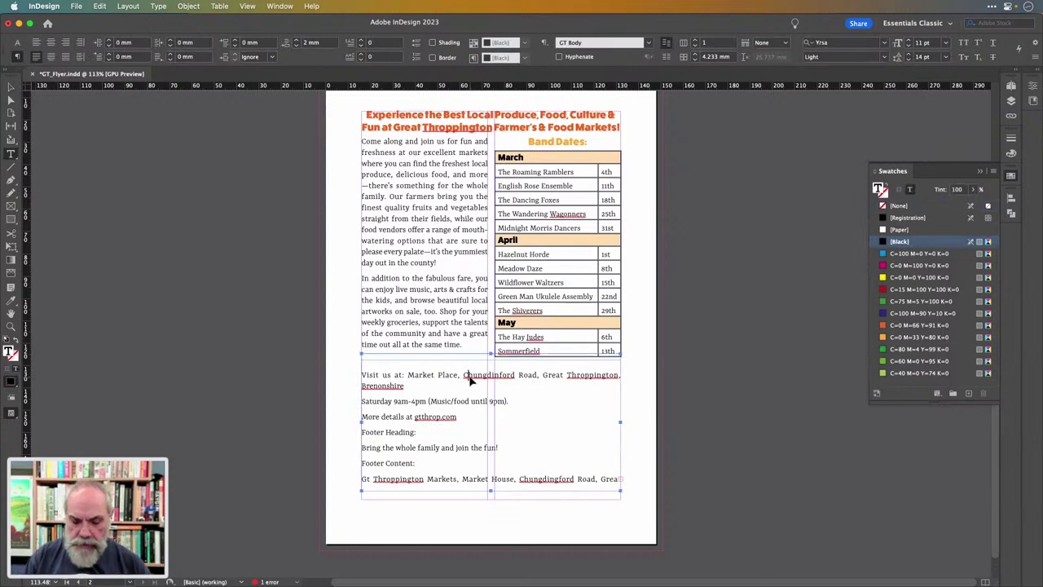
key("super+y")
scroll(206, 314, "down", 4)
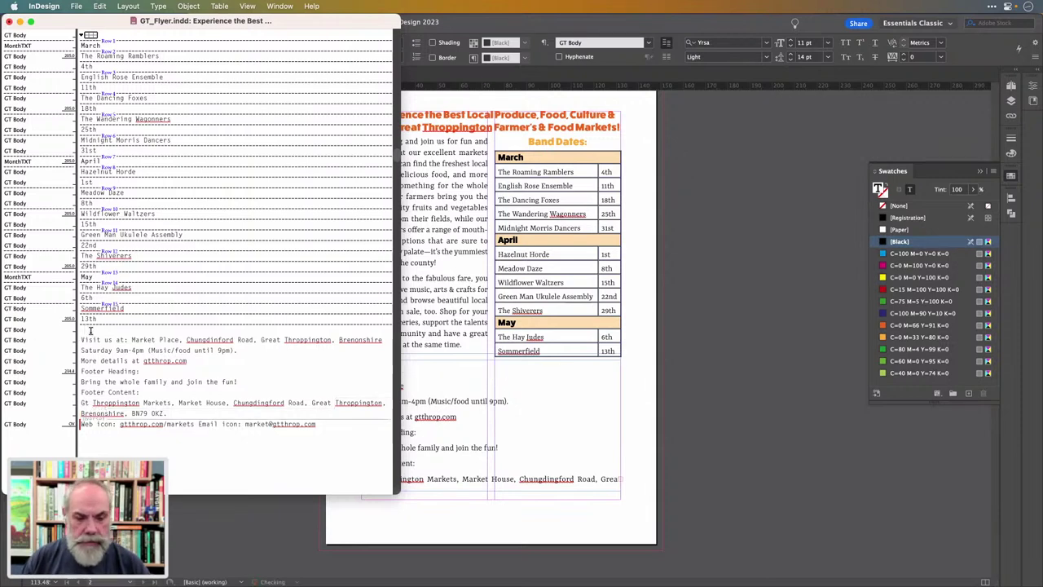
Remove the blank paragraph before 'Visit us at:' and close the Story Editor
key("BackSpace")
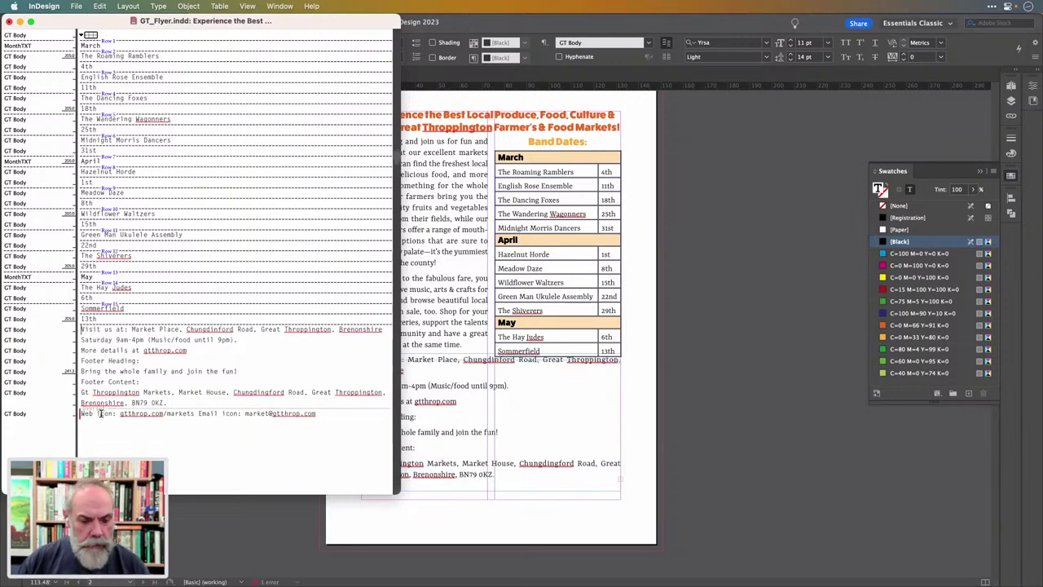
left_click_drag(316, 413, 59, 413)
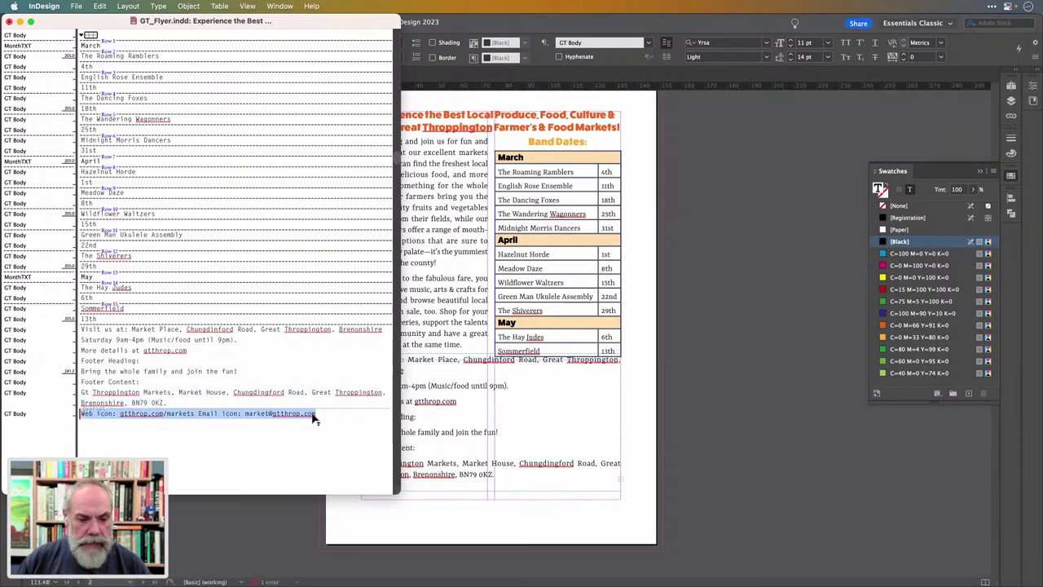
left_click(169, 402)
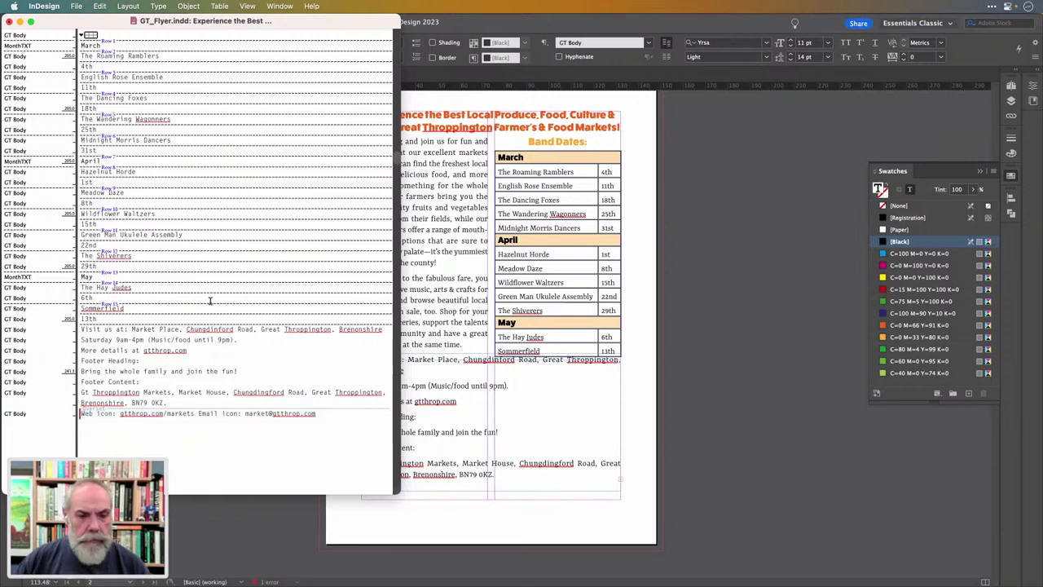
left_click(9, 21)
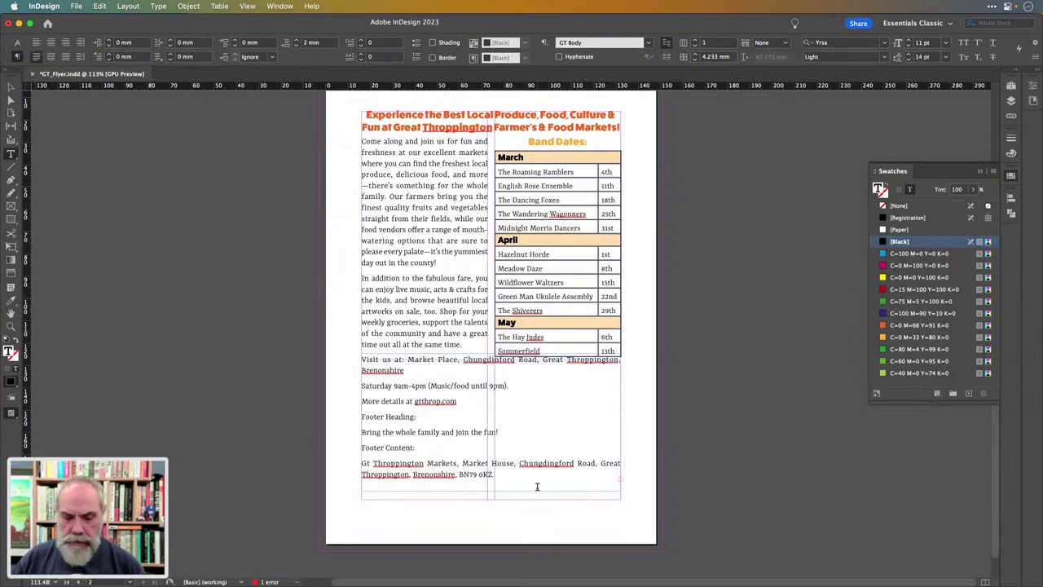
Extend the footer frame's bottom edge down to reveal the Web icon and Email line
key("Escape")
left_click_drag(490, 491, 491, 519)
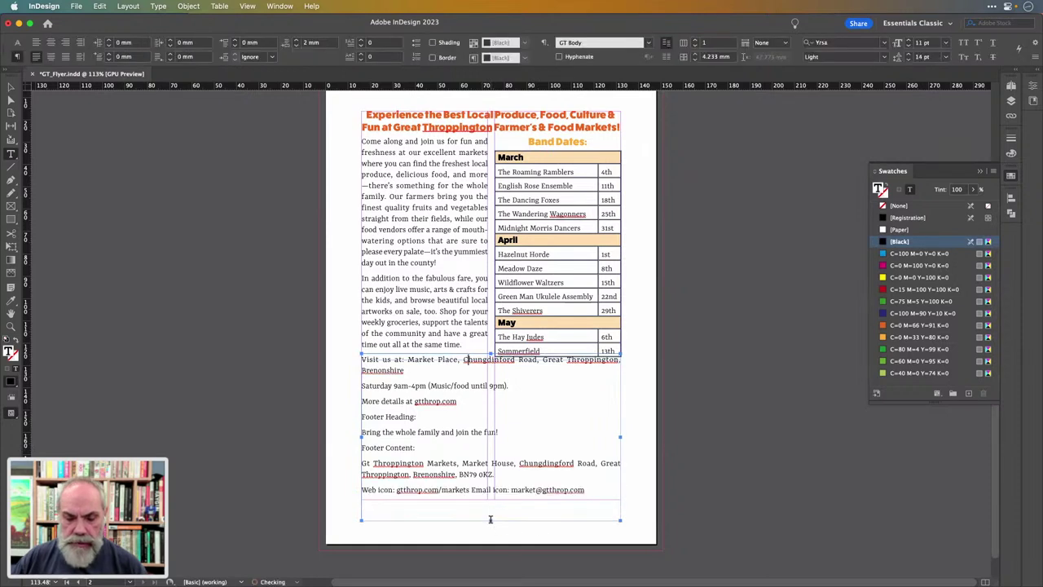
left_click(491, 519)
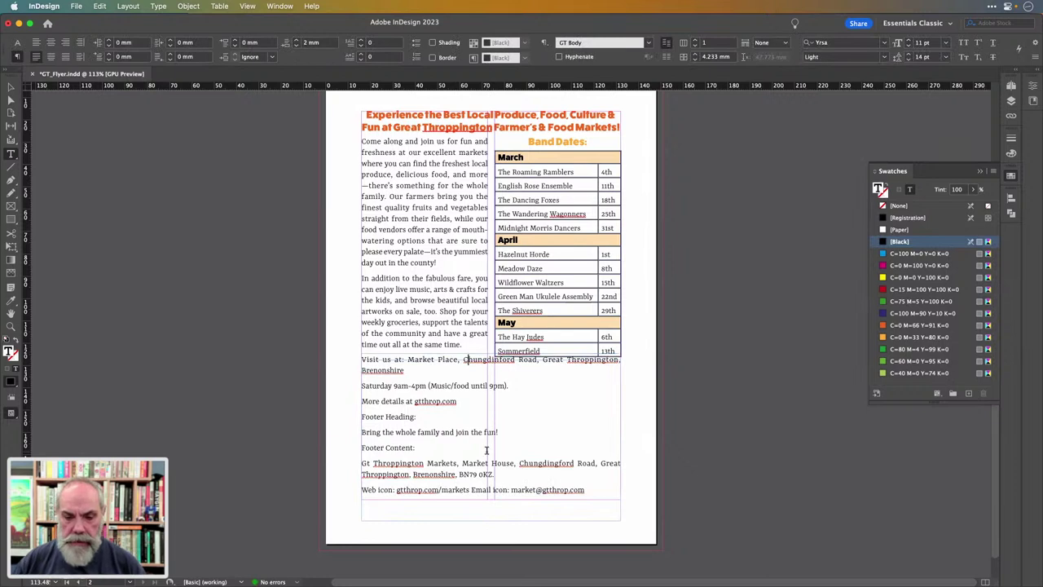
Nudge the footer frame into place and select its address paragraph
key("Escape")
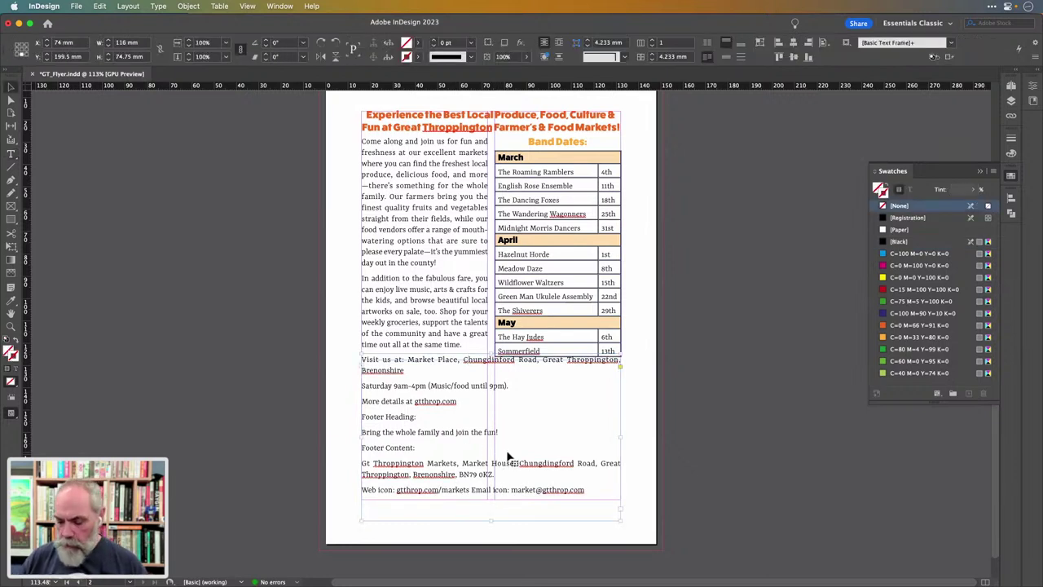
key("Down")
key("Down")
key("Down")
key("Down")
key("Down")
key("Down")
key("Down")
key("Down")
key("Down")
key("Down")
key("Down")
key("Down")
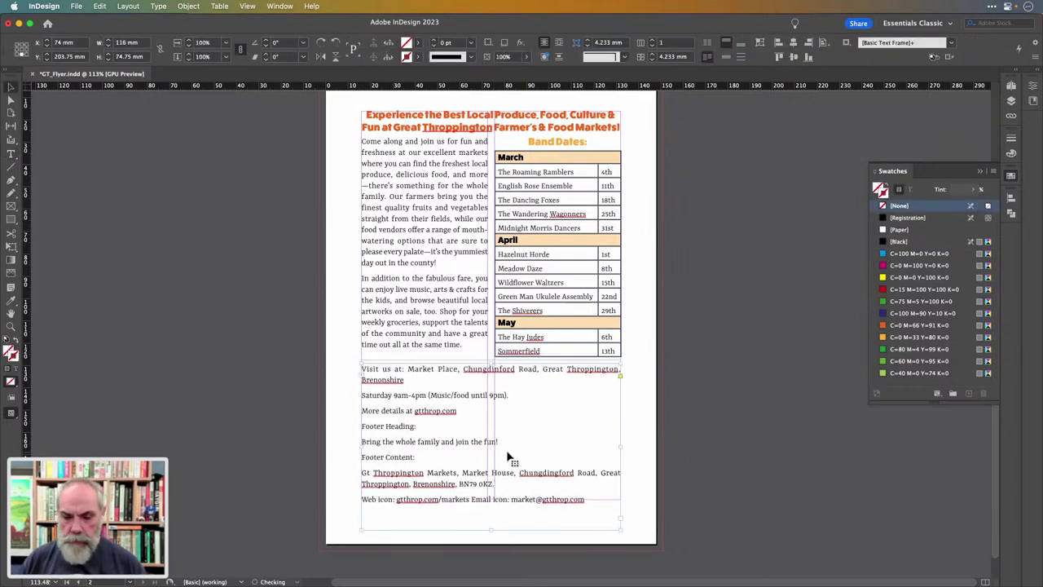
key("Up")
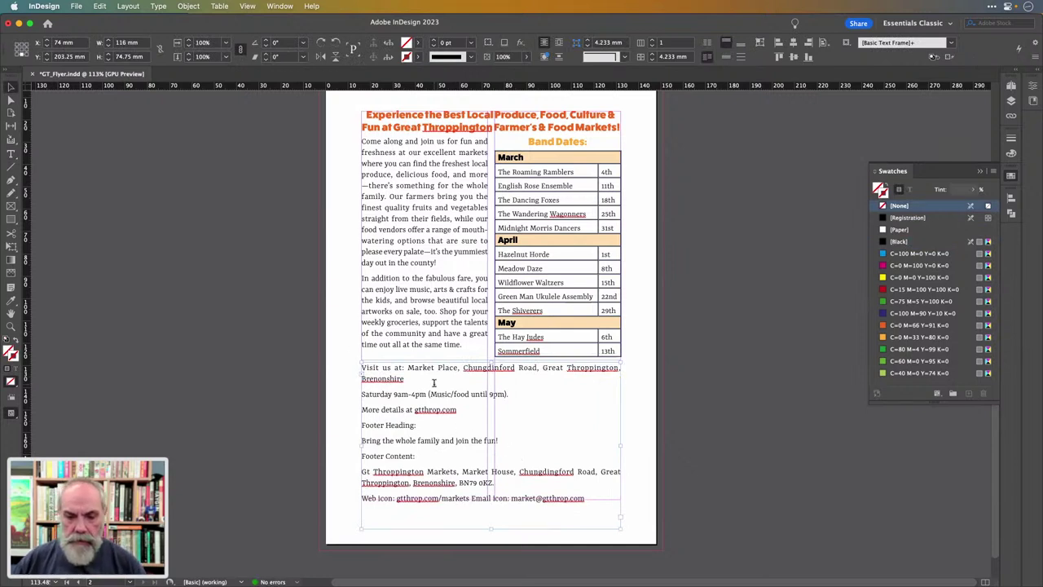
double_click(433, 383)
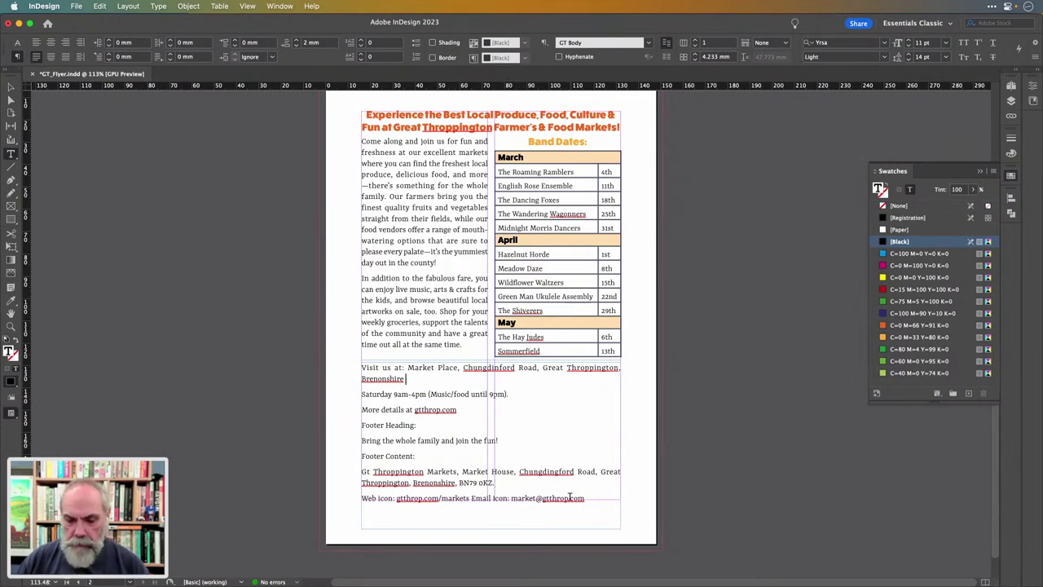
left_click_drag(493, 482, 352, 471)
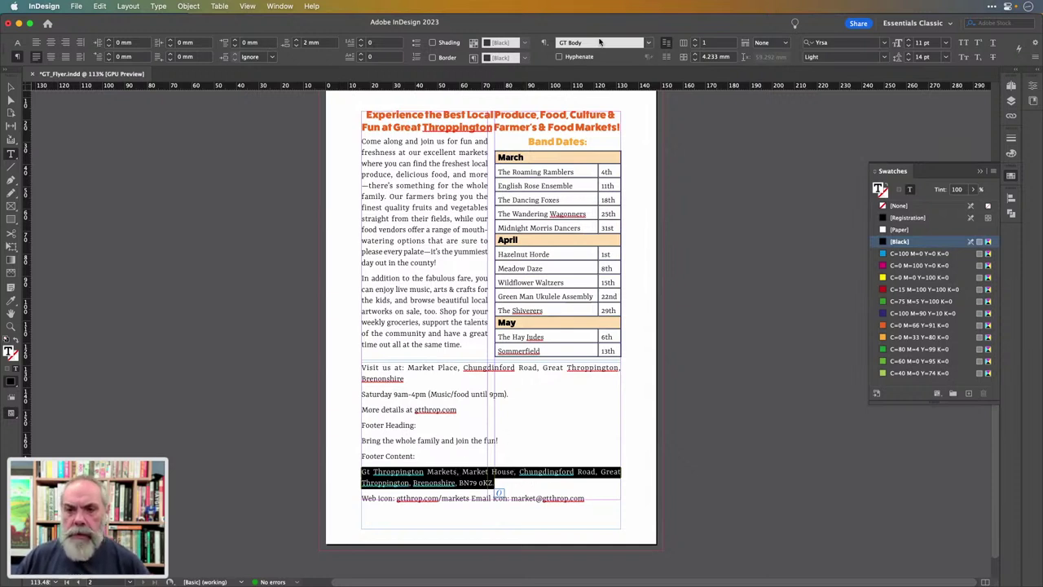
Create a new paragraph style from the selection named GT_smallPrint
left_click(543, 44)
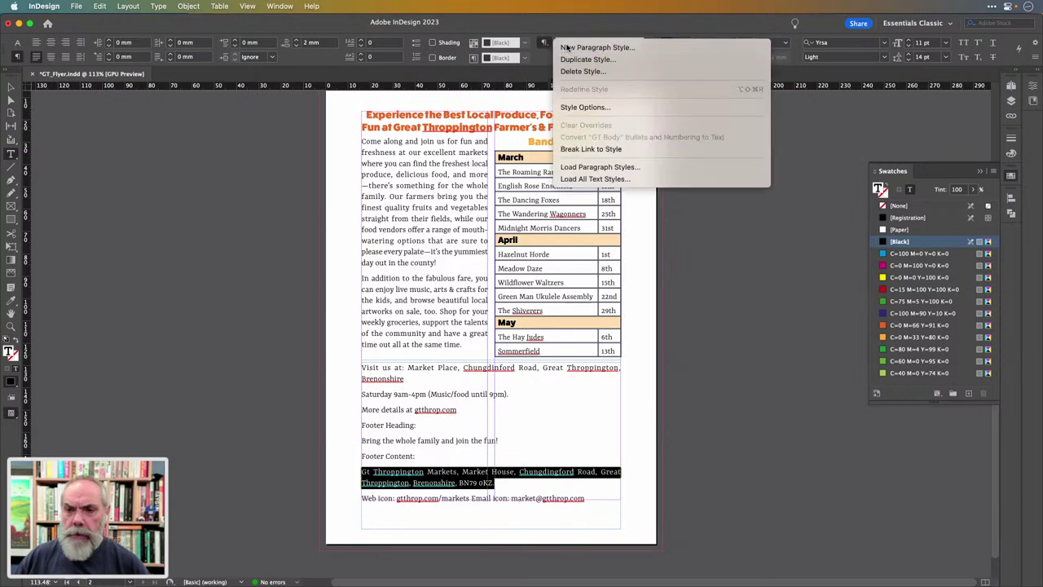
left_click(568, 45)
left_click(823, 145)
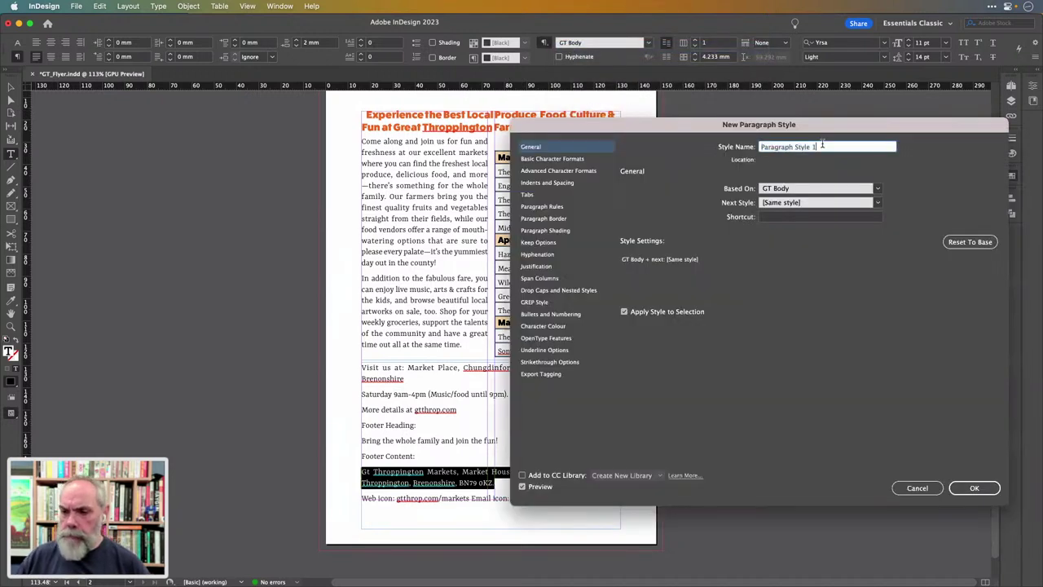
left_click_drag(822, 149, 722, 146)
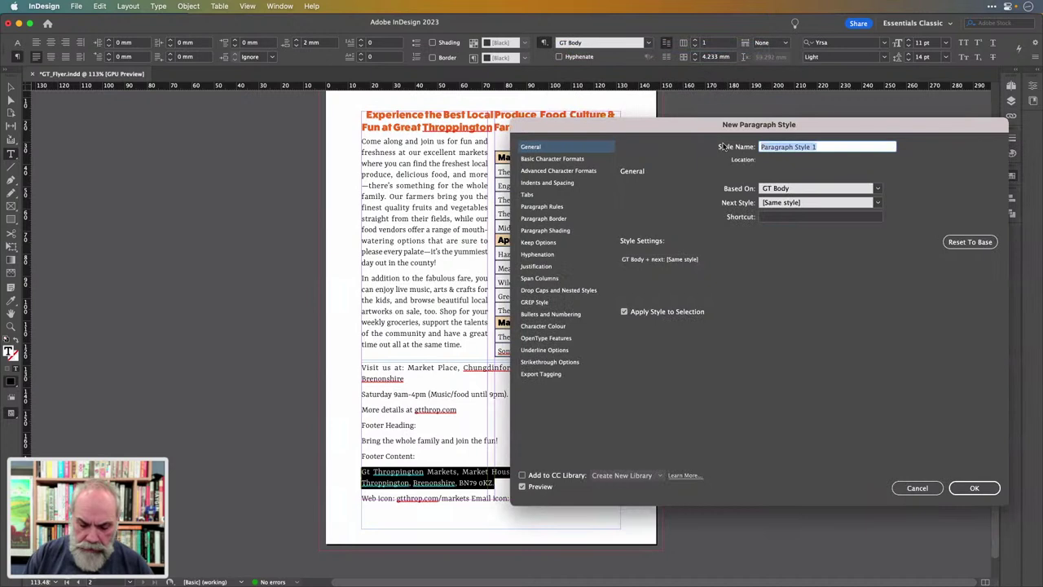
type("GT_smallPrint")
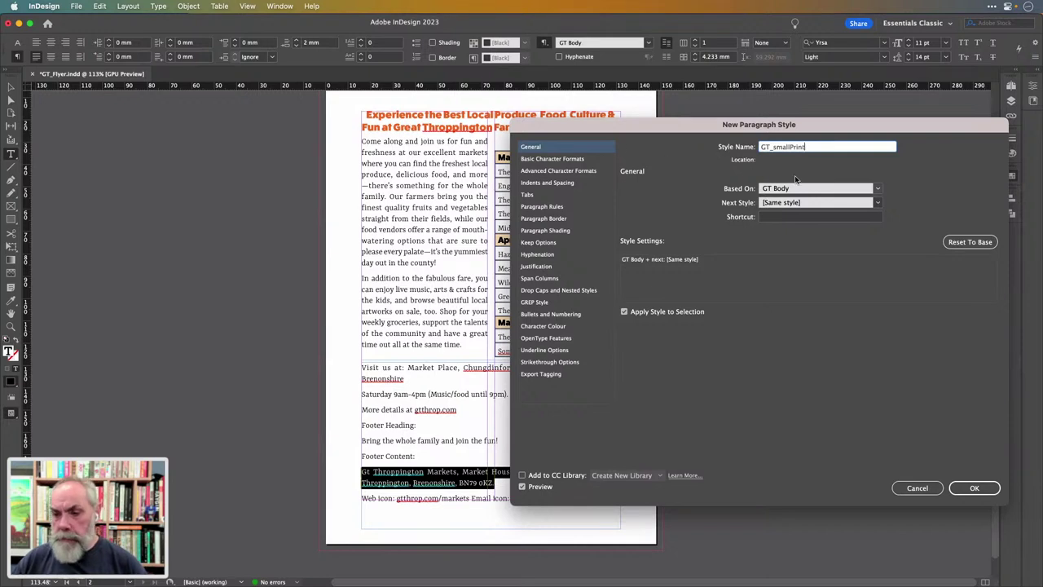
left_click_drag(615, 137, 649, 127)
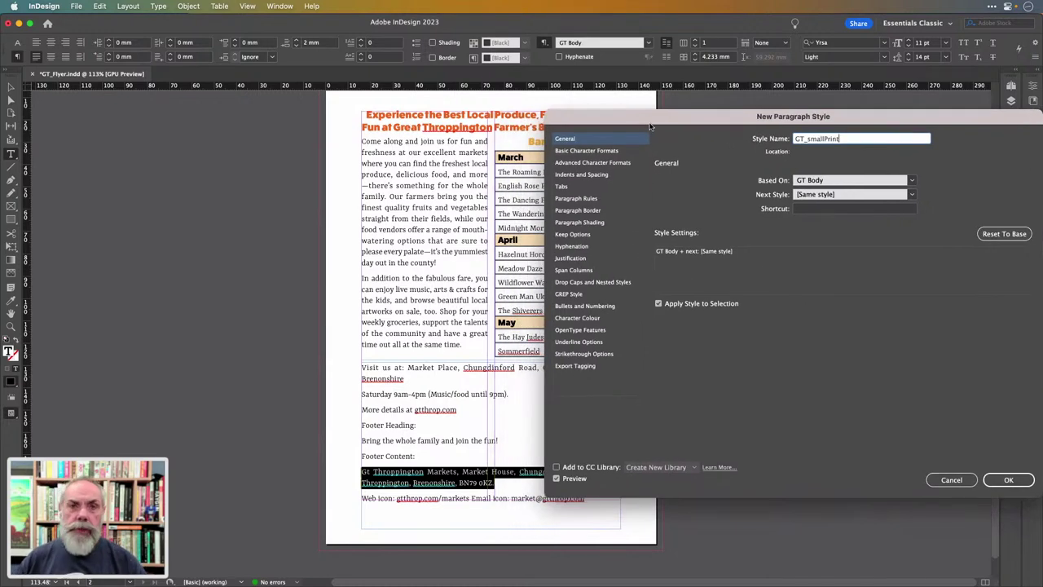
Reduce the new style's font size and set its alignment to Centre
left_click(599, 151)
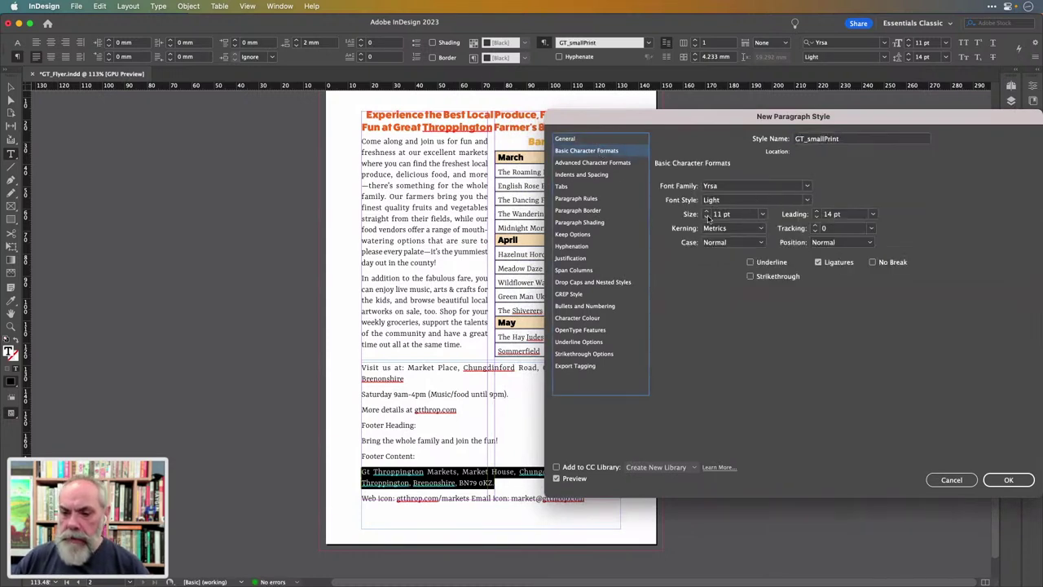
left_click(707, 217)
left_click(707, 217)
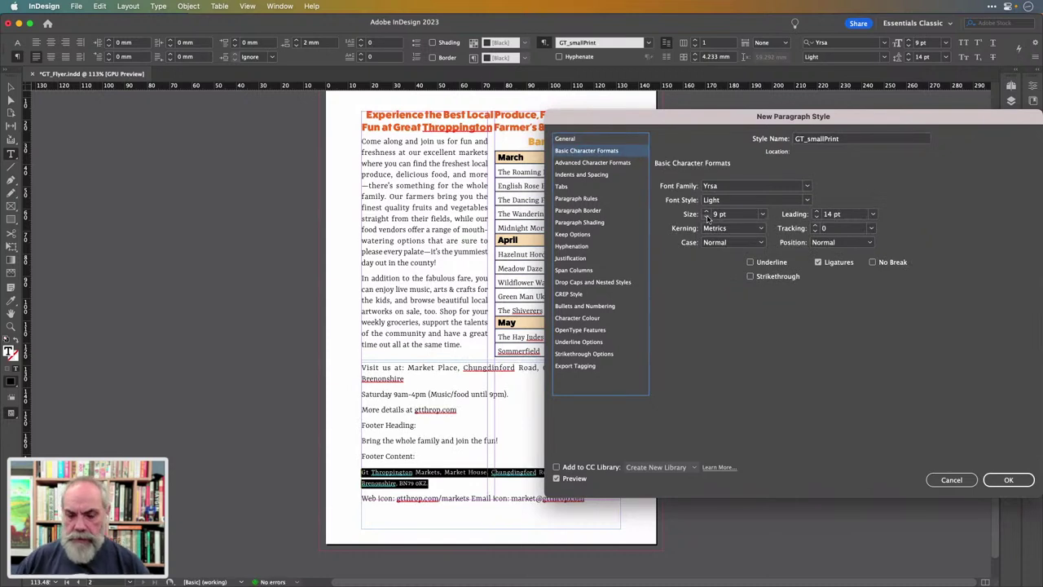
left_click(707, 216)
left_click(706, 217)
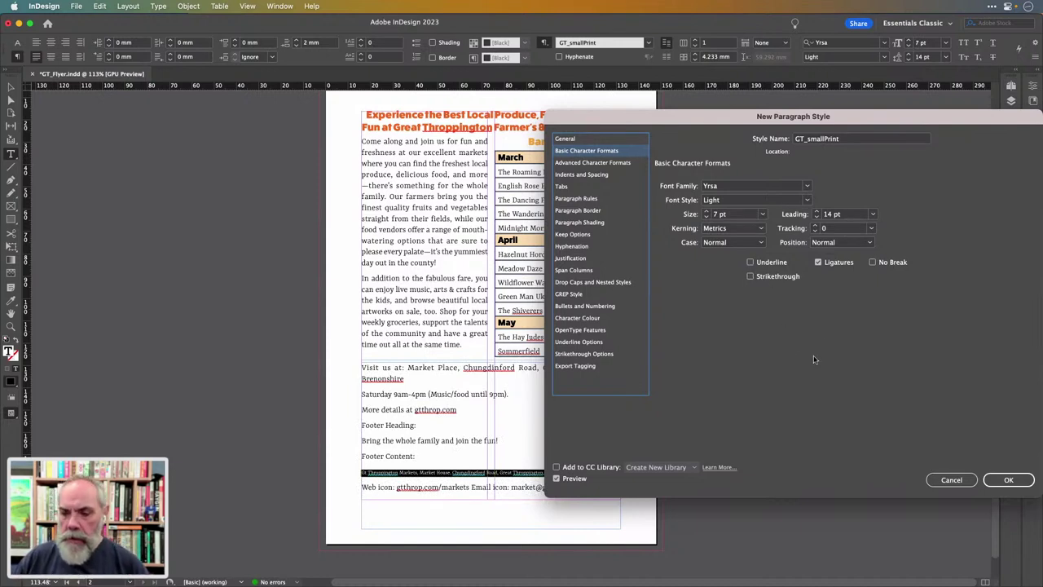
left_click(1008, 480)
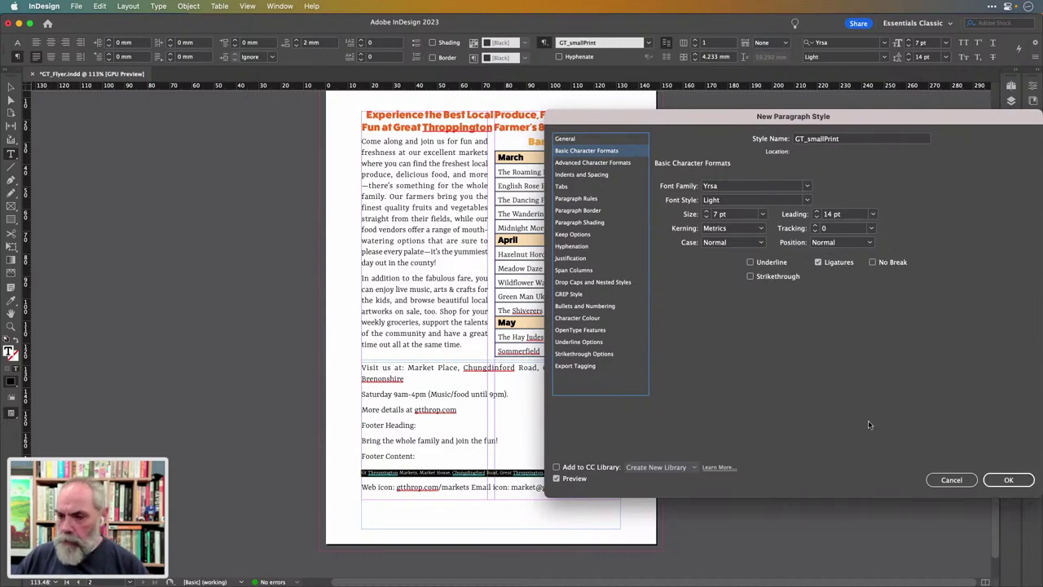
left_click(597, 163)
left_click(598, 174)
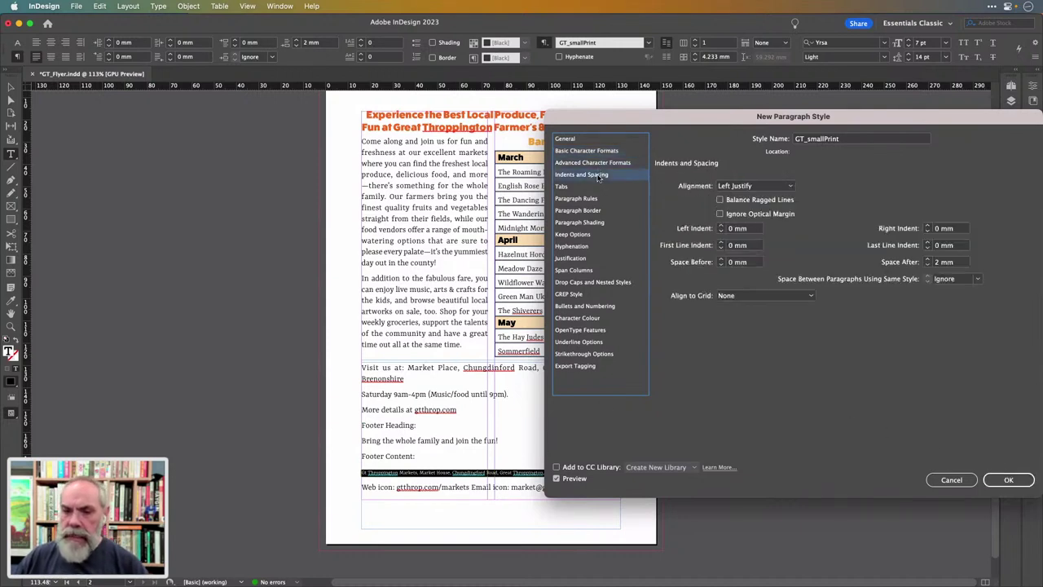
left_click(771, 187)
left_click(767, 209)
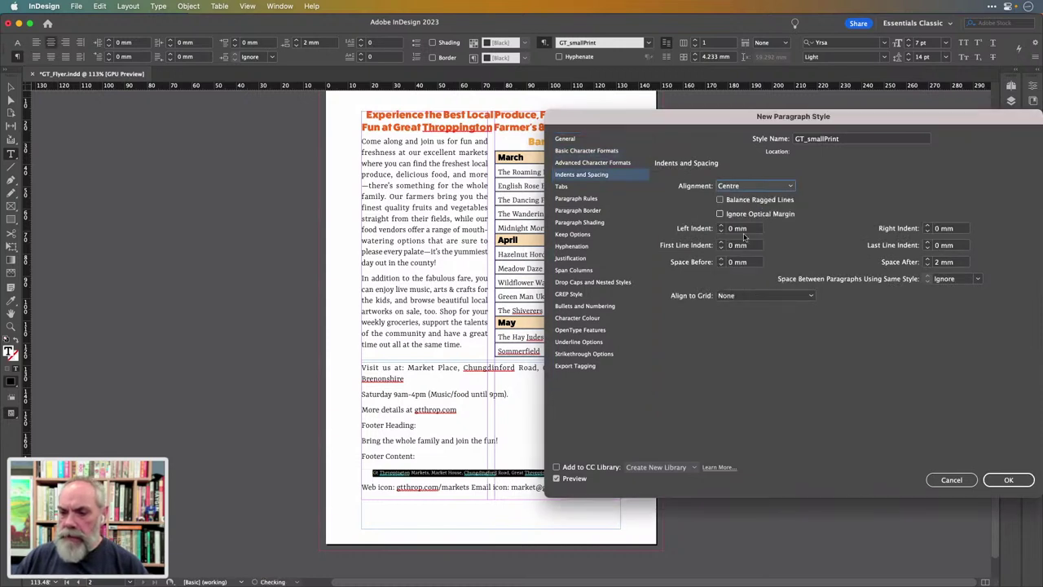
Set the GT_smallPrint font size to 7.5 pt and save the style
left_click(589, 152)
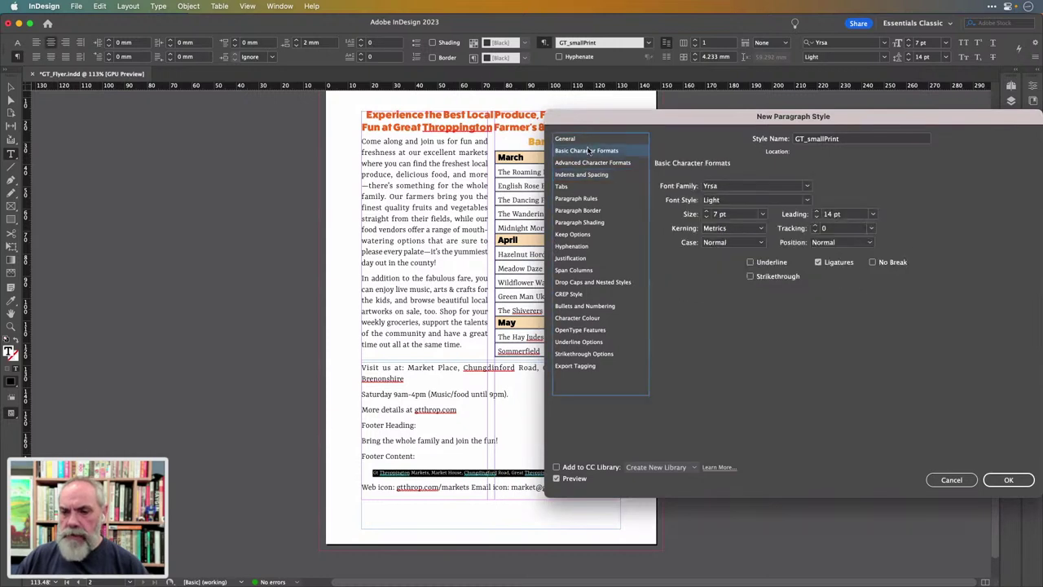
triple_click(725, 216)
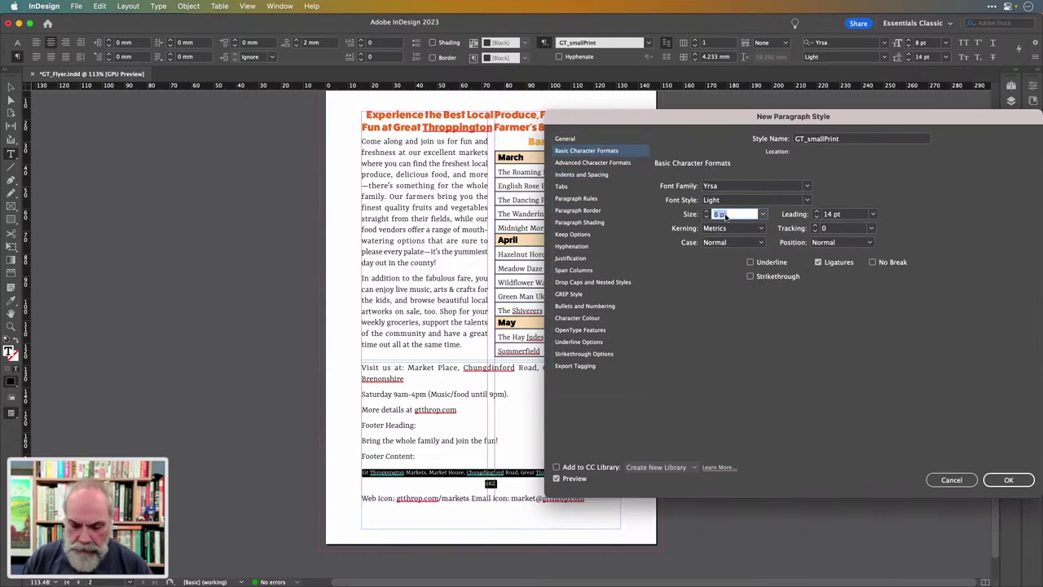
type("7.5")
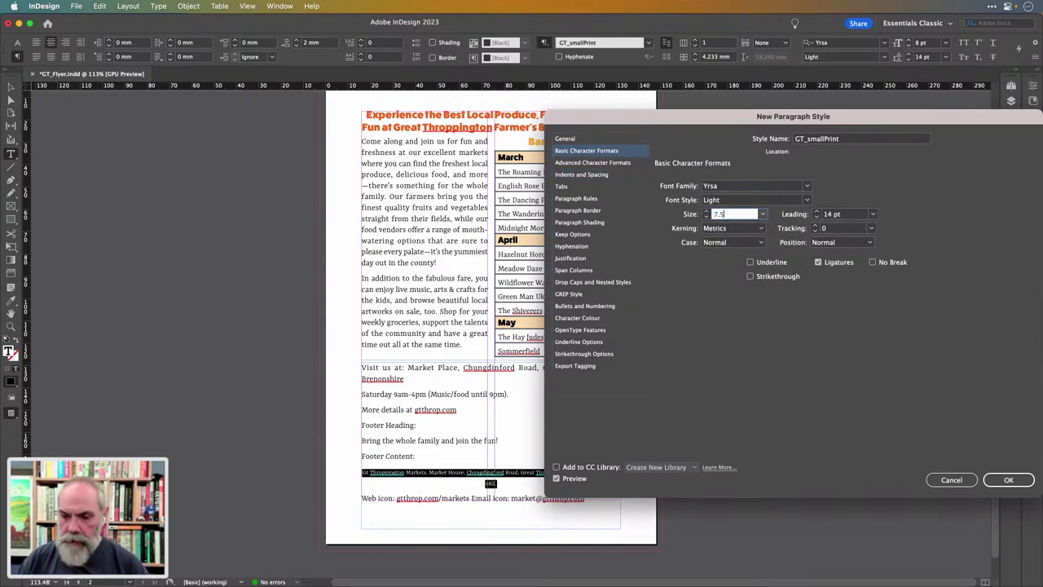
key("Tab")
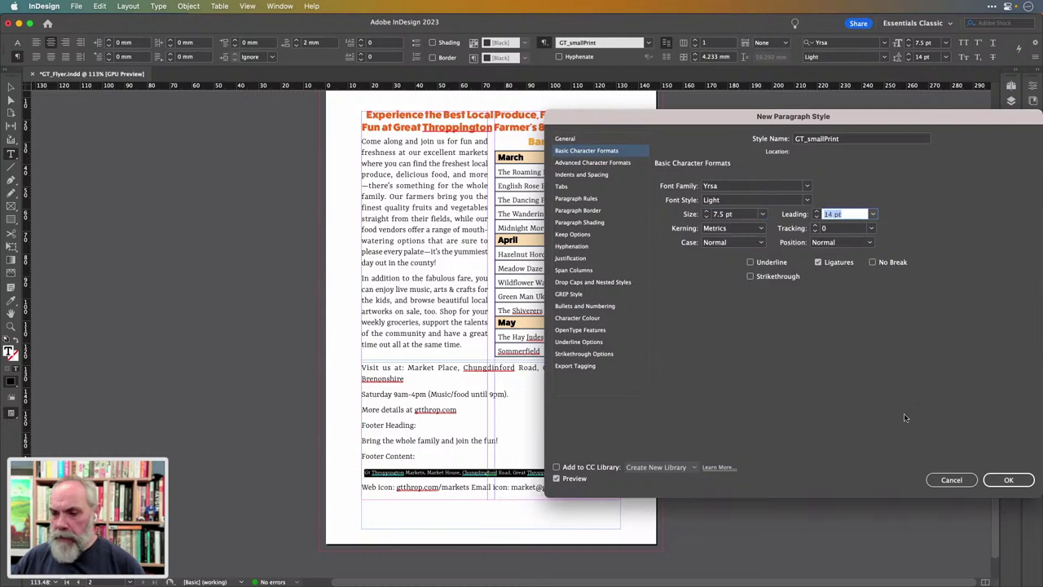
left_click(1008, 480)
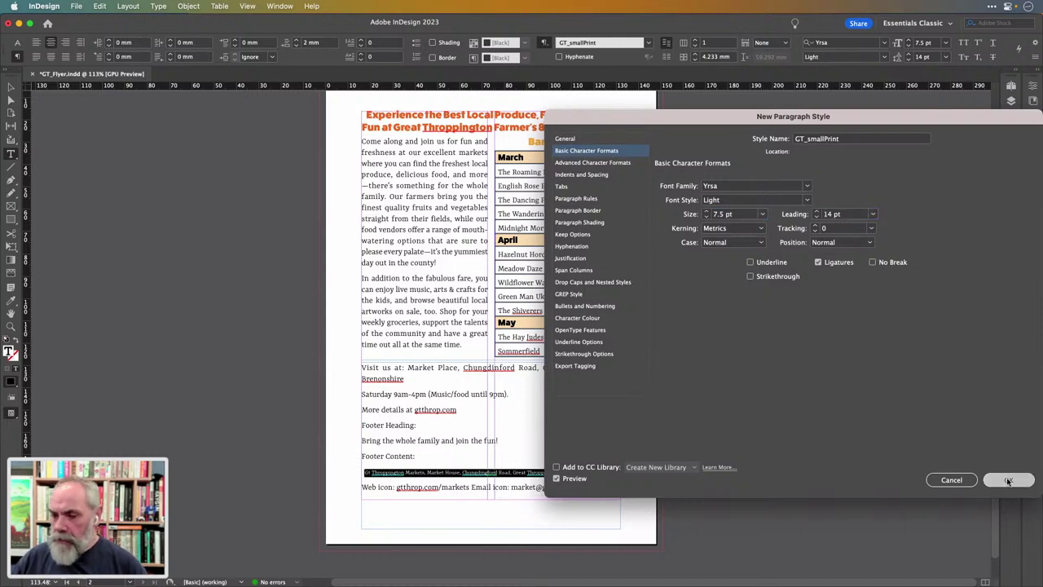
left_click(448, 471)
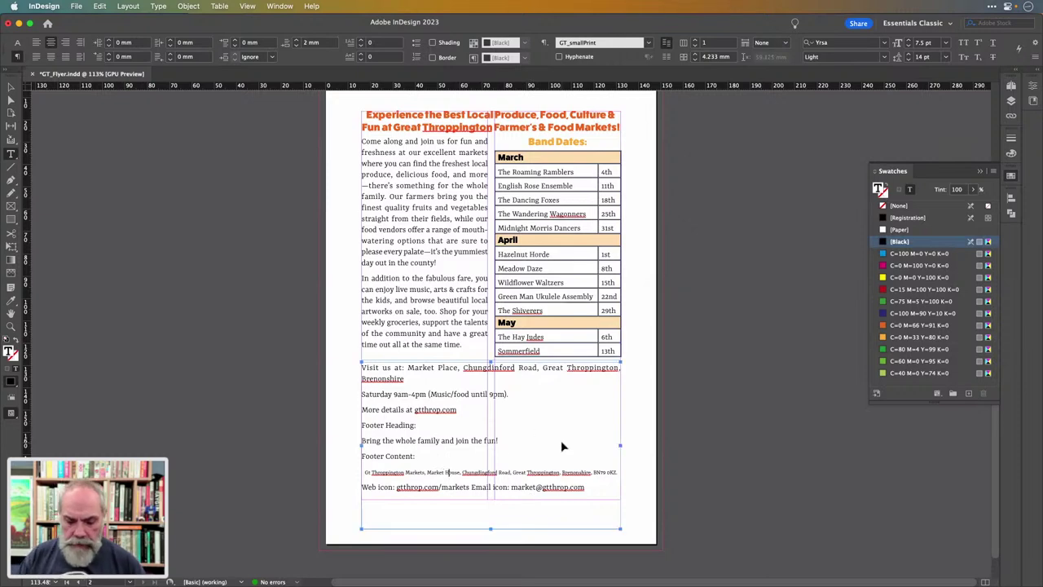
In Story Editor, move the Web icon line before 'Gt Throppington' and split them into separate paragraphs
key("super+y")
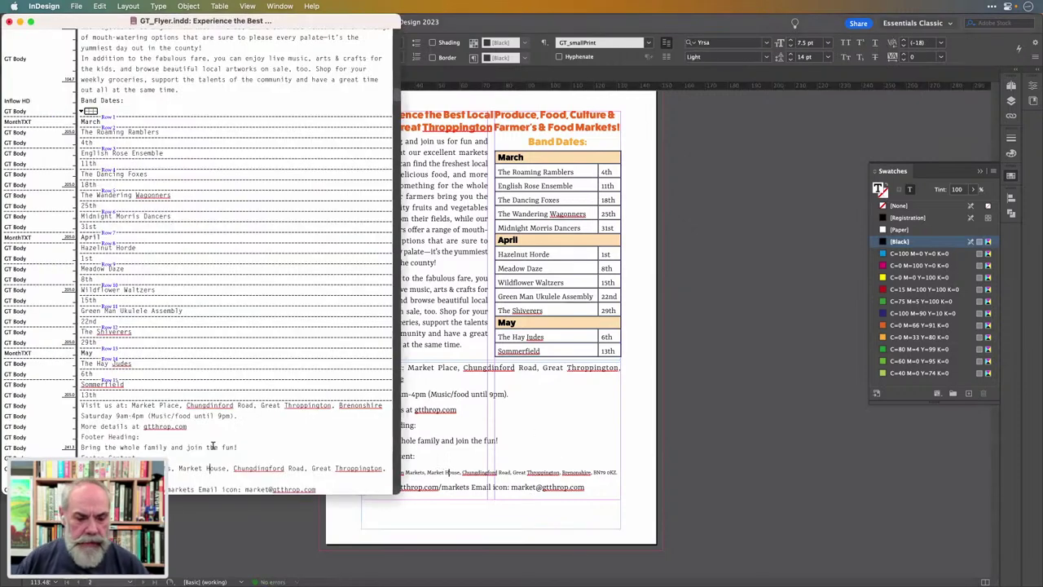
scroll(214, 444, "down", 5)
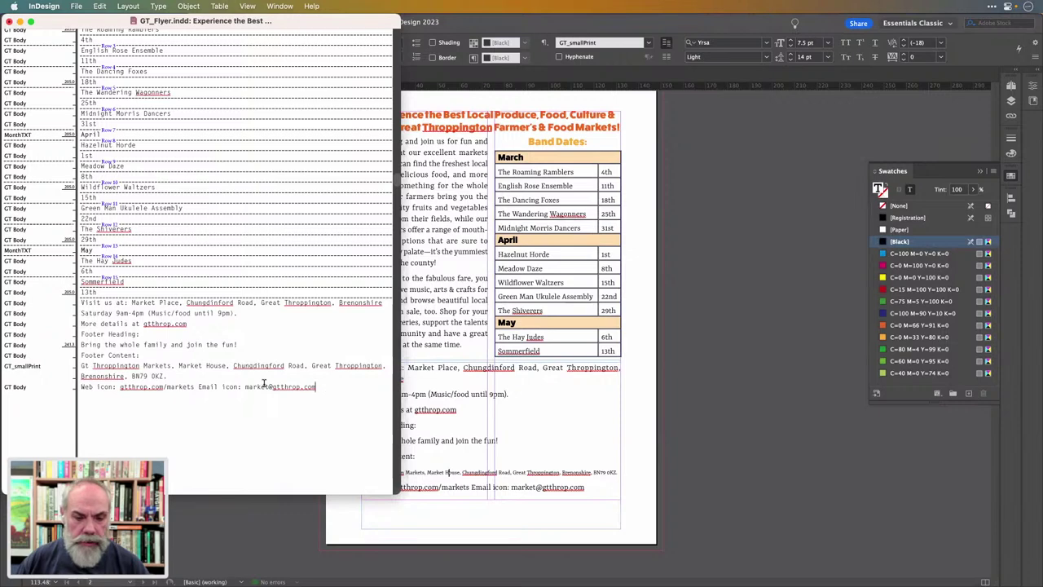
left_click(69, 390)
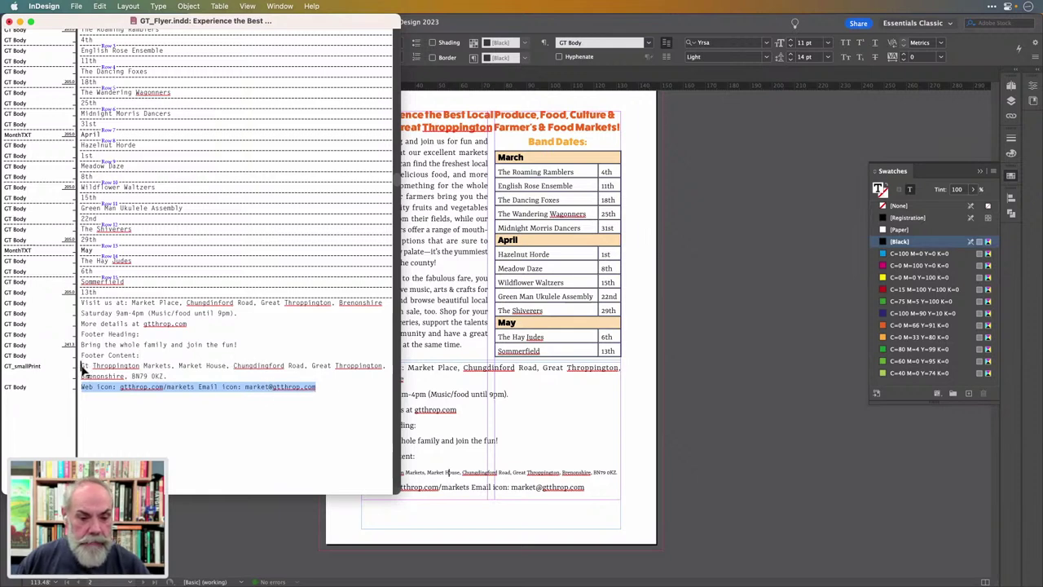
left_click_drag(81, 369, 81, 366)
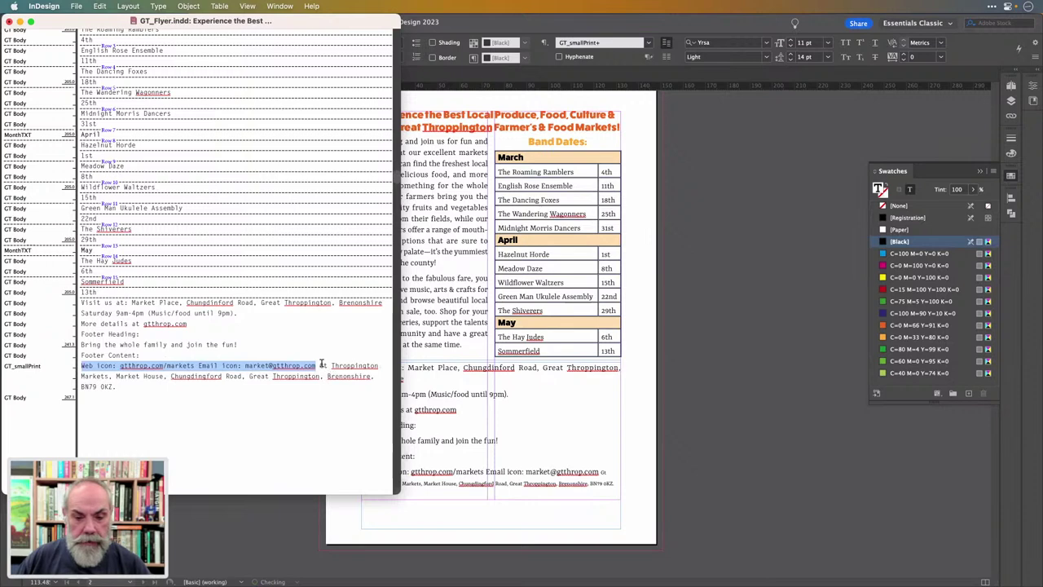
left_click(320, 365)
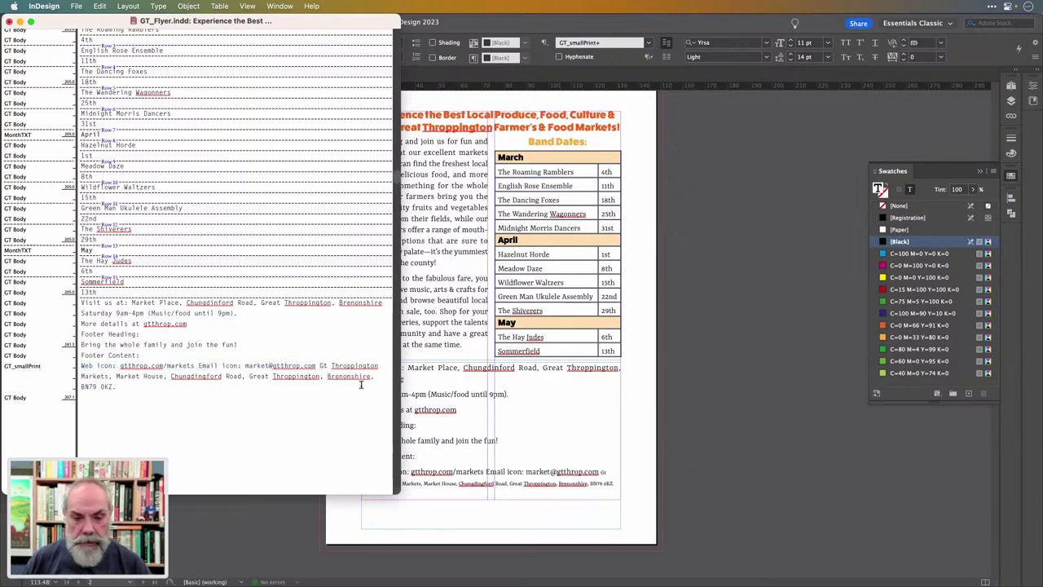
key("Return")
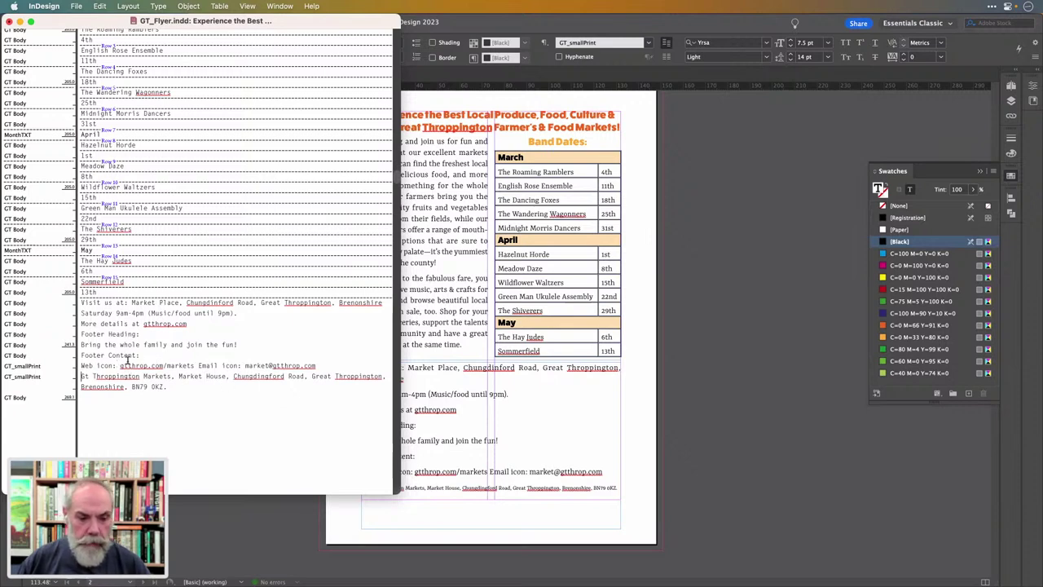
left_click(9, 22)
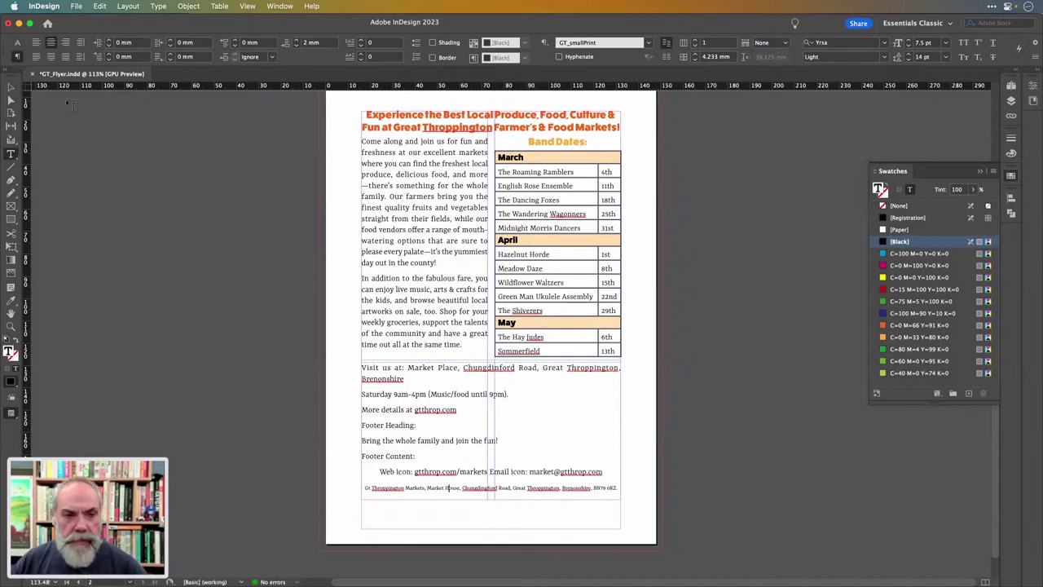
Shorten the main frame and thread the overflow footer text into a new frame at the page bottom
left_click(8, 85)
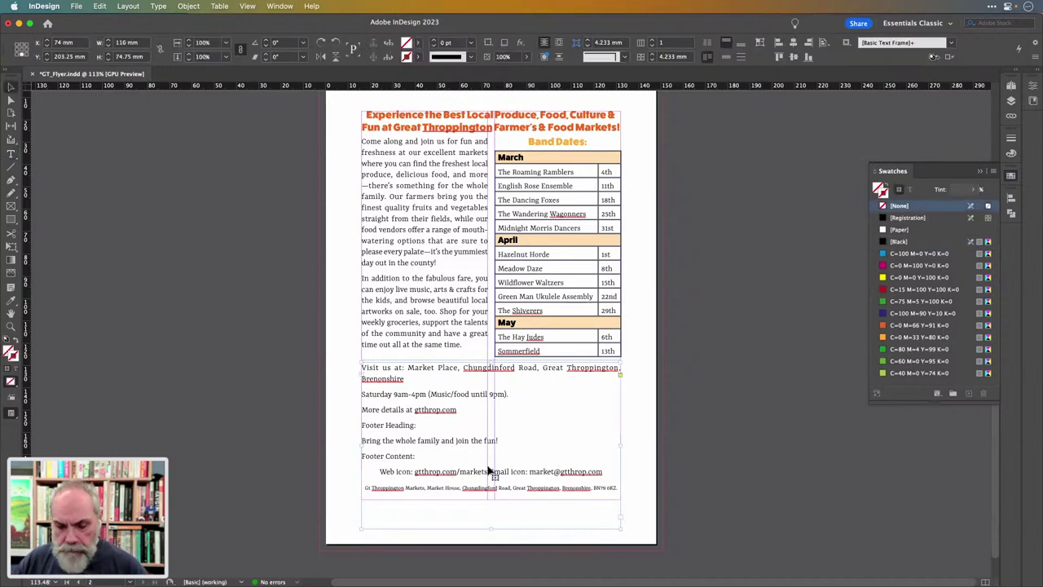
left_click_drag(491, 530, 496, 466)
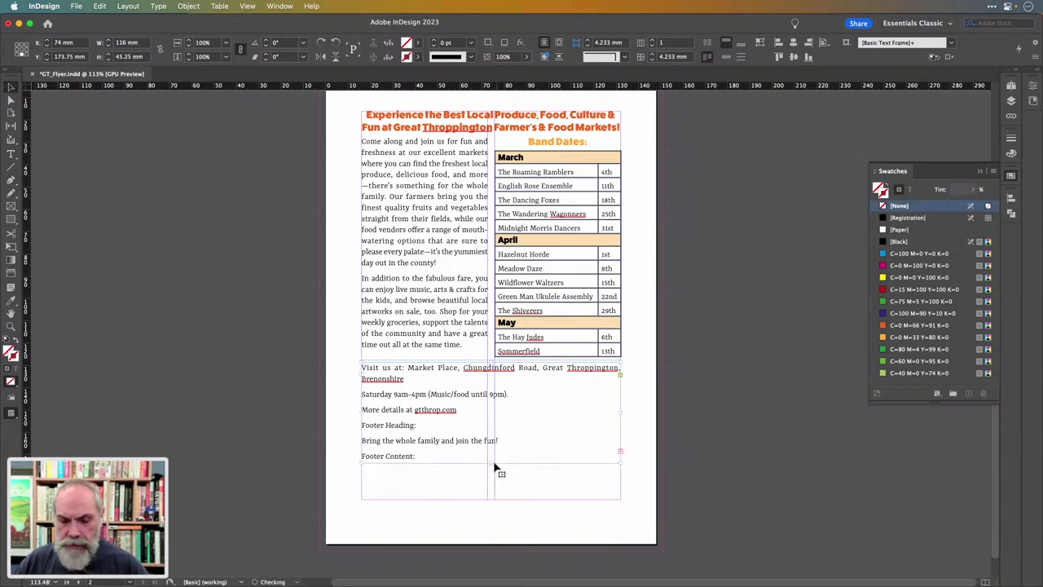
left_click(621, 452)
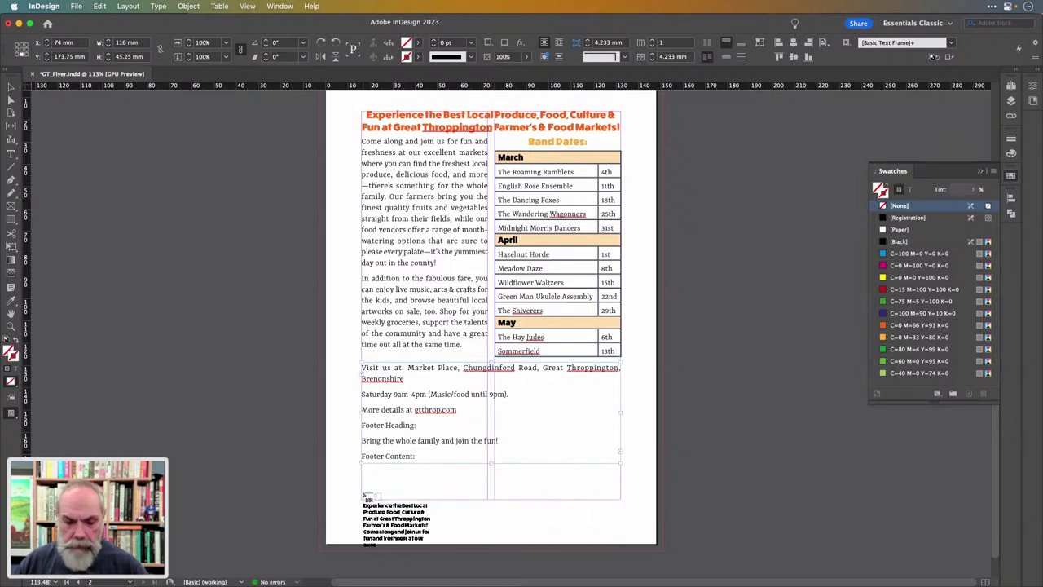
left_click_drag(364, 496, 620, 524)
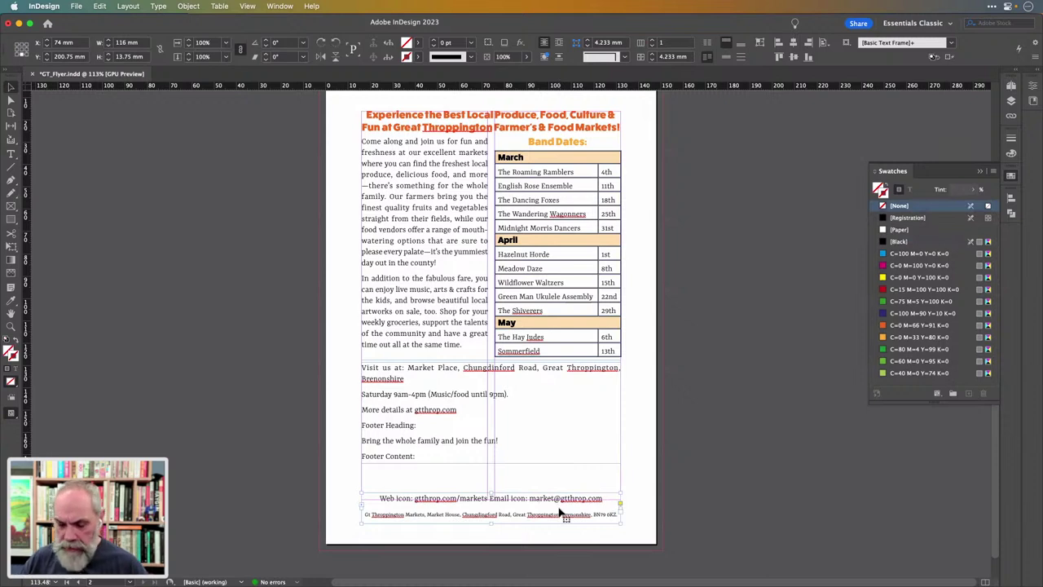
Nudge the footer frame lower and trim it to 12.75 mm tall
key("Down")
key("Down")
key("Down")
key("Down")
key("Down")
key("Down")
key("Down")
key("Down")
key("Down")
key("Down")
key("Down")
key("Down")
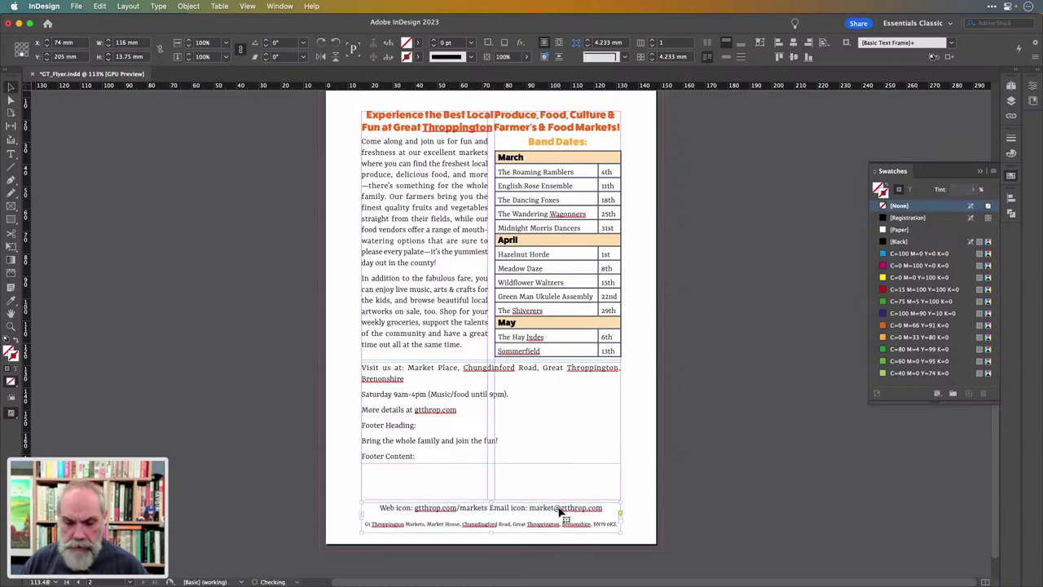
key("Down")
key("Down")
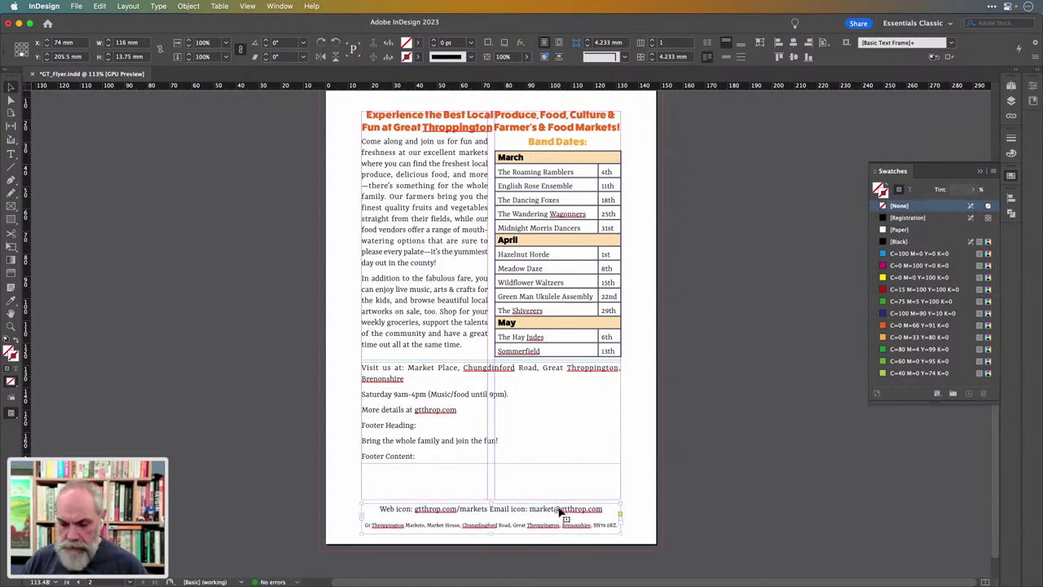
scroll(497, 540, "up", 5)
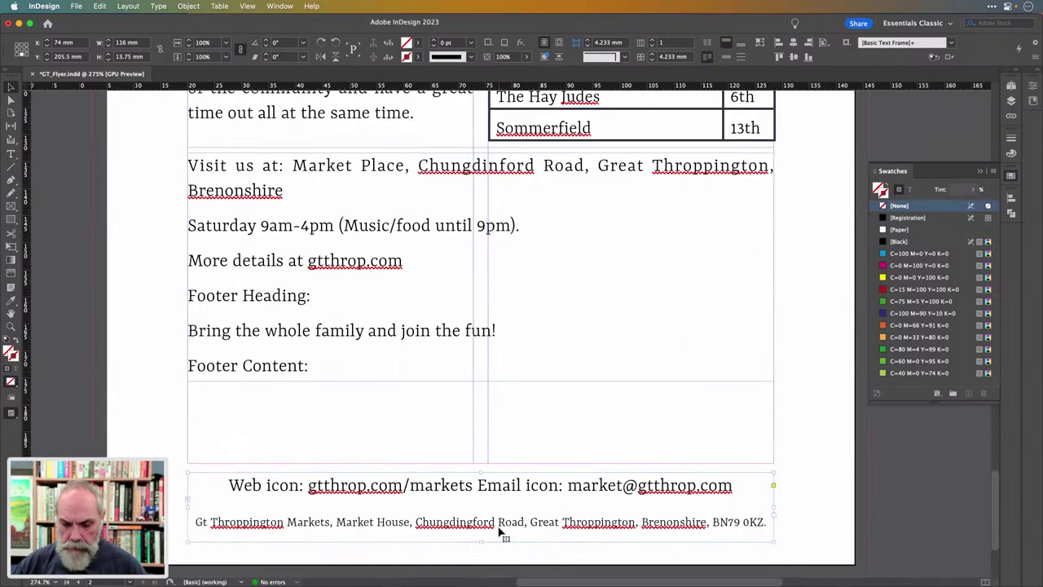
left_click_drag(477, 543, 478, 538)
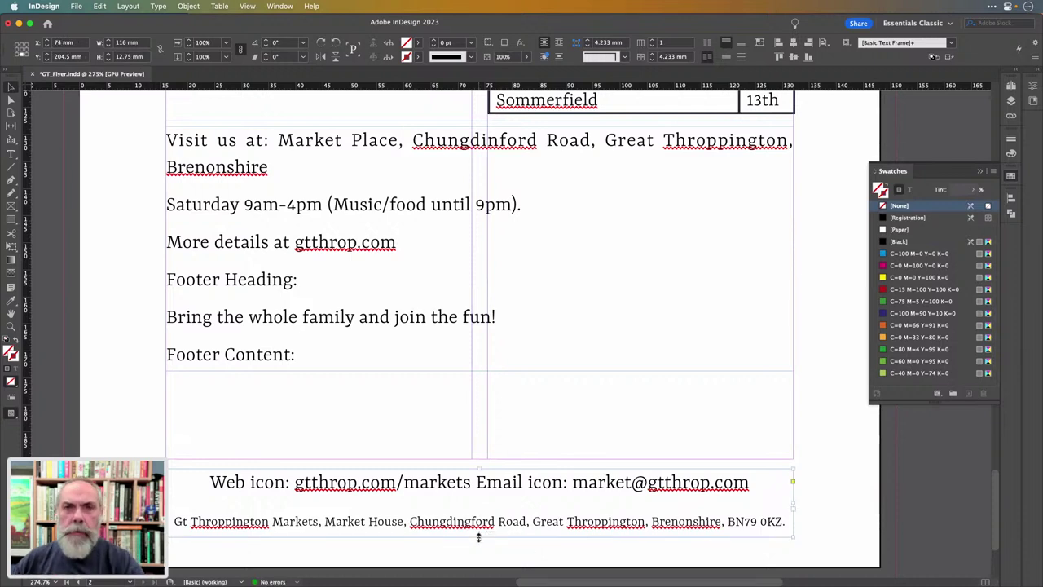
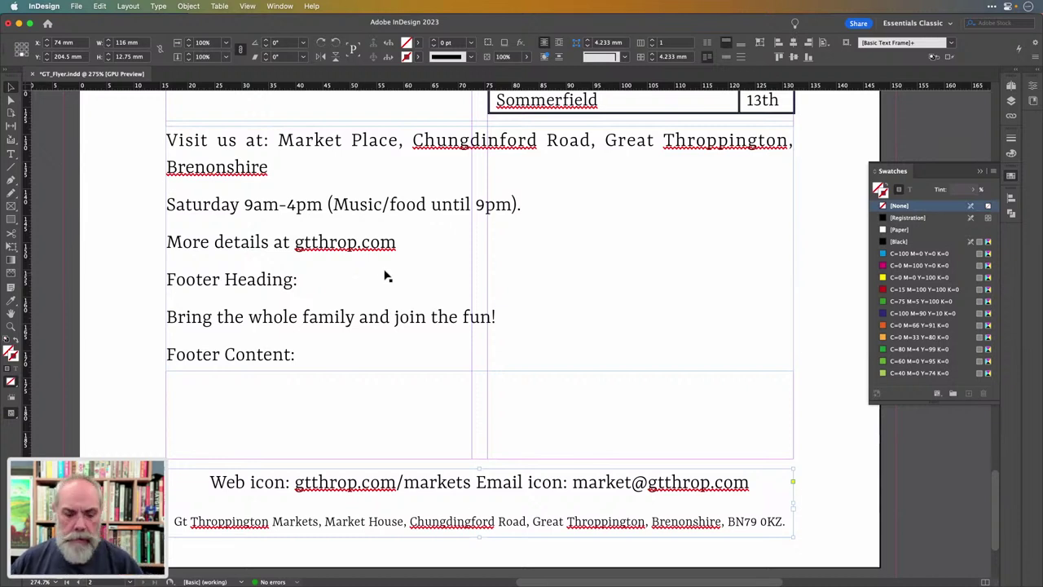
Save the flyer with its footer web, email and address lines, then deselect the footer frame
key("super+s")
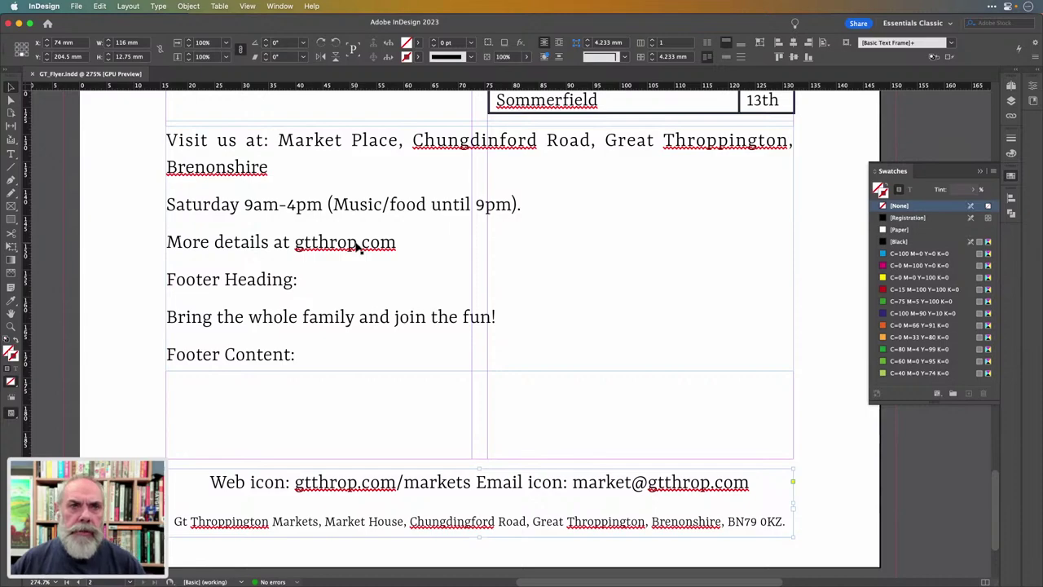
scroll(418, 328, "down", 2)
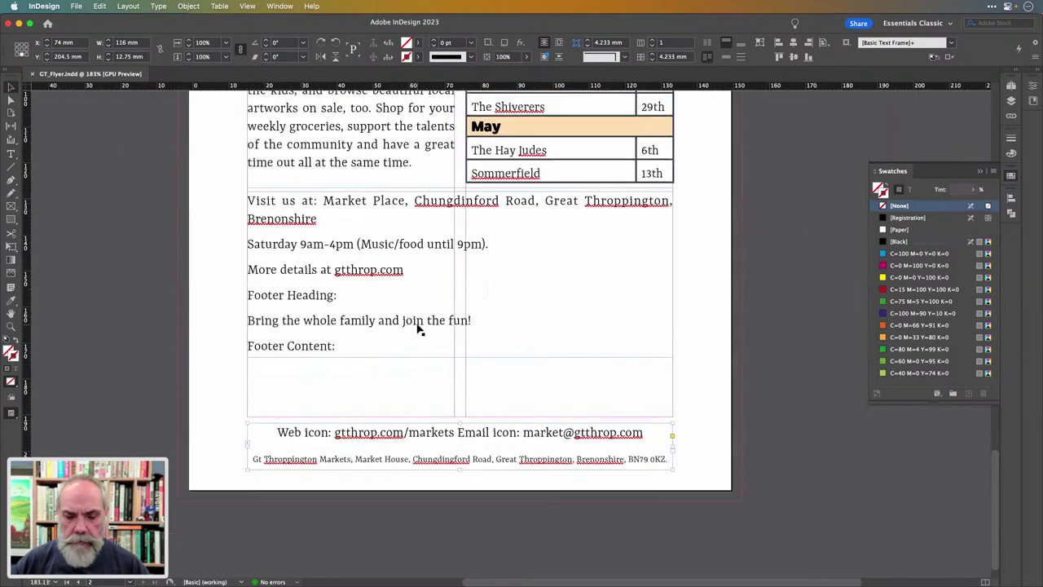
scroll(418, 328, "up", 3)
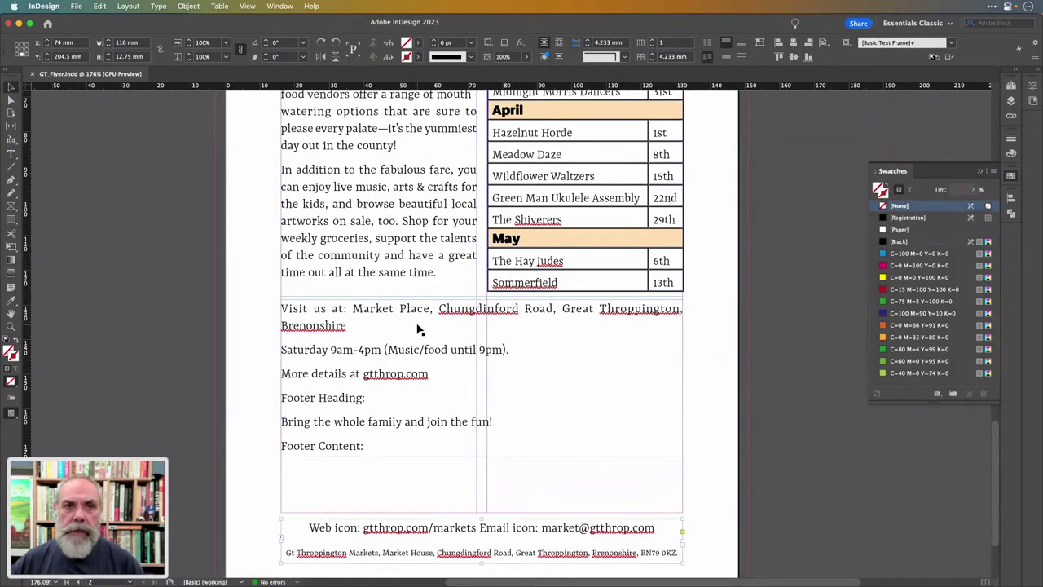
scroll(419, 330, "down", 3)
scroll(419, 330, "up", 2)
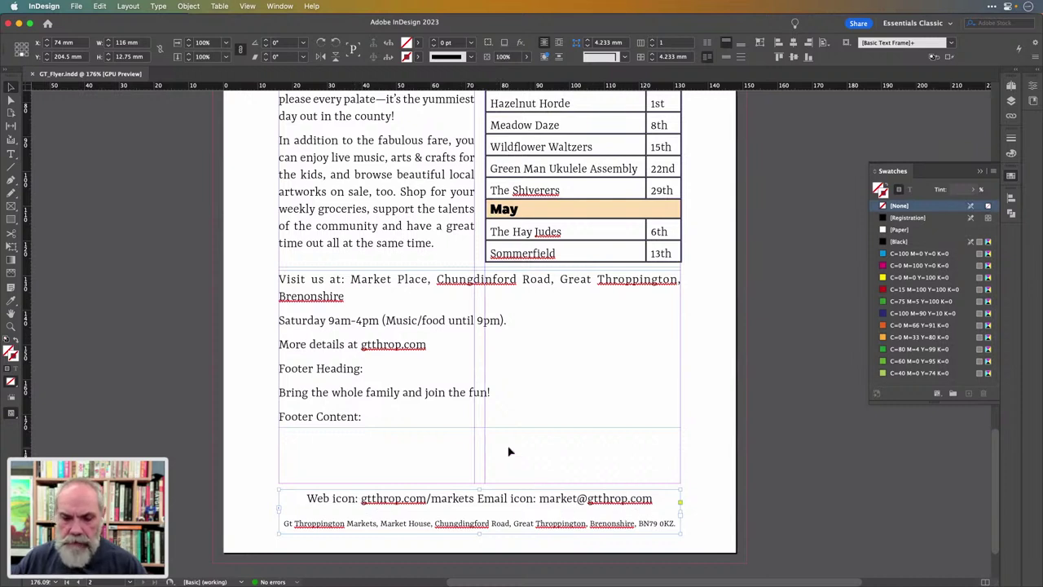
left_click(750, 356)
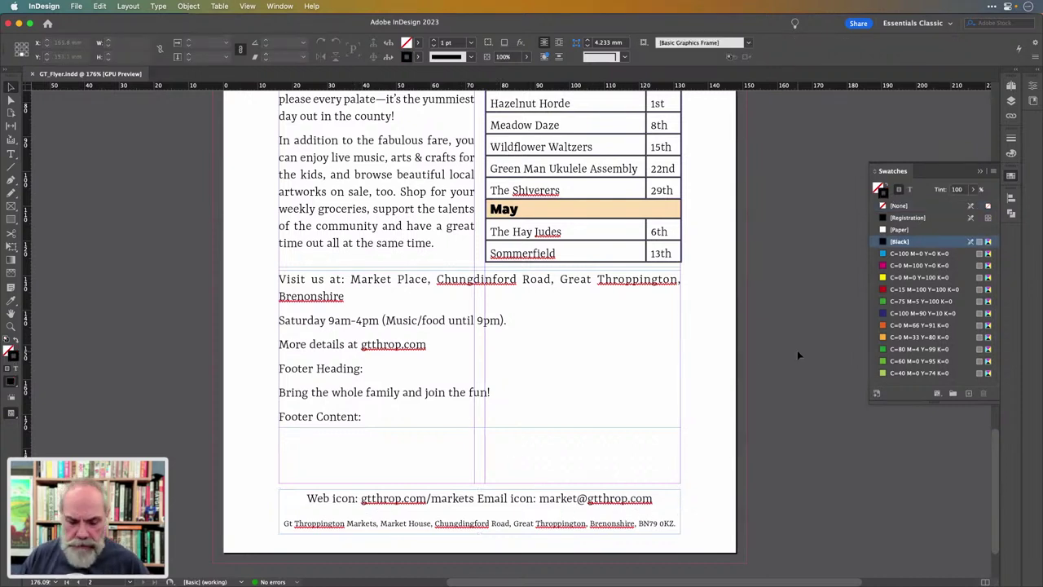
Place GT_icons.ai with import options, hiding its Mail layer so only the globe loads
key("super+d")
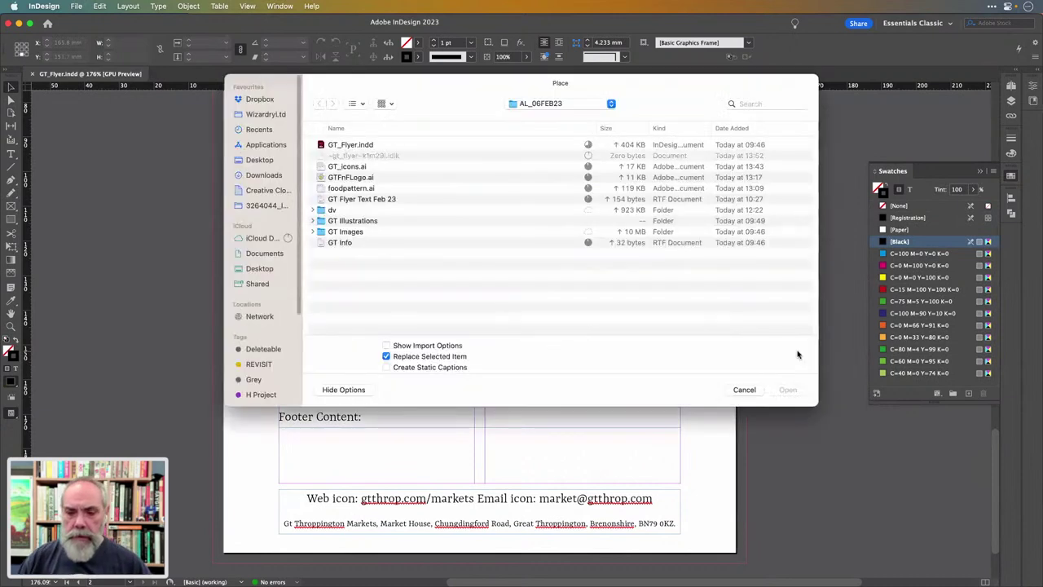
left_click(358, 168)
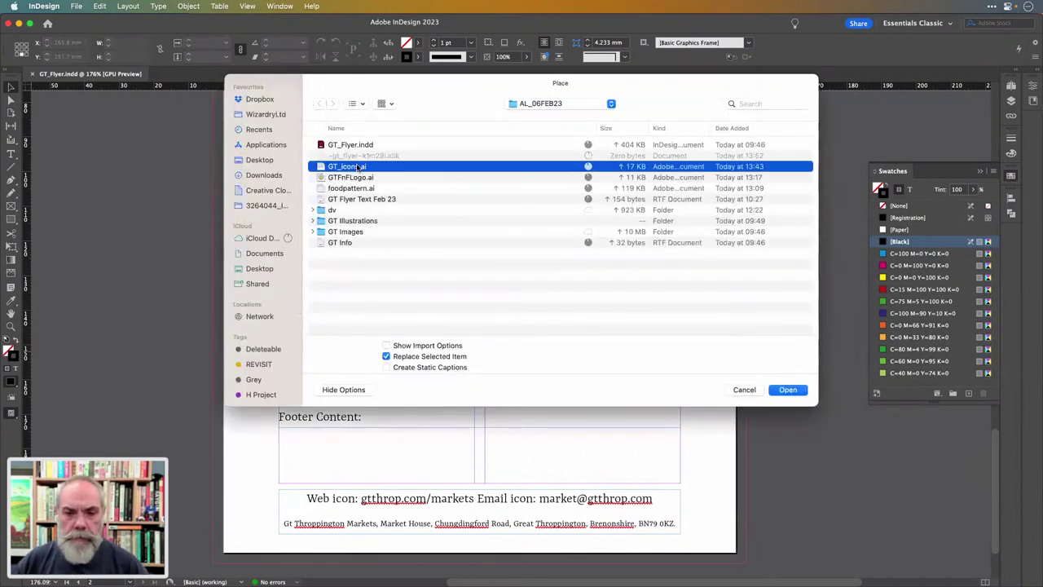
key("space")
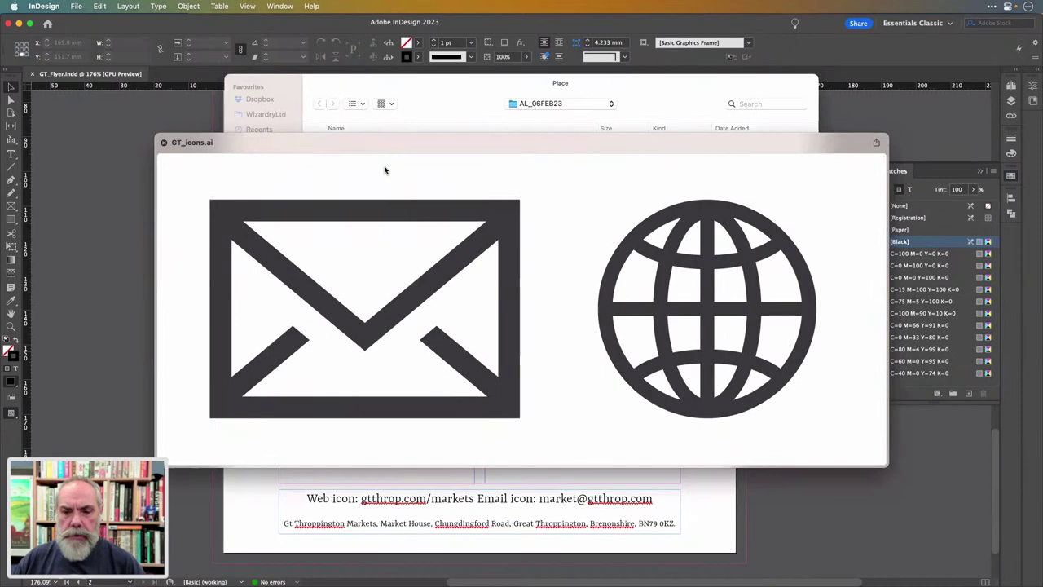
key("space")
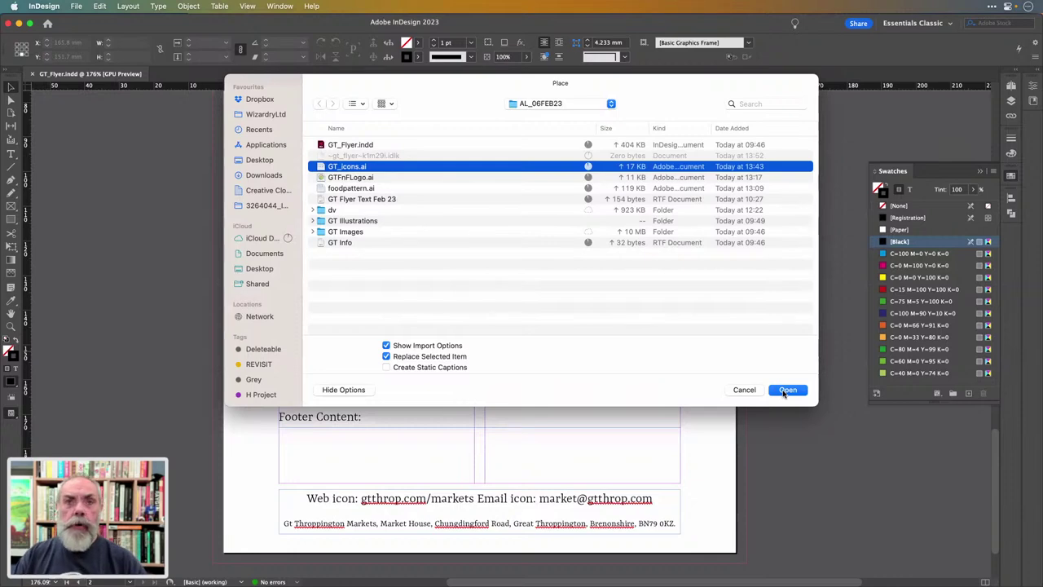
left_click(786, 390)
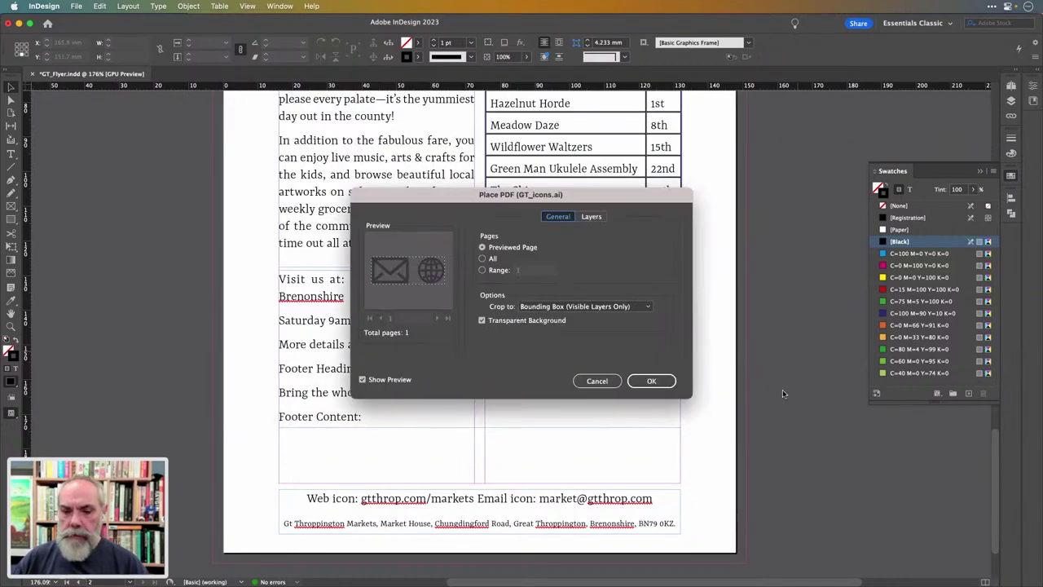
left_click(599, 221)
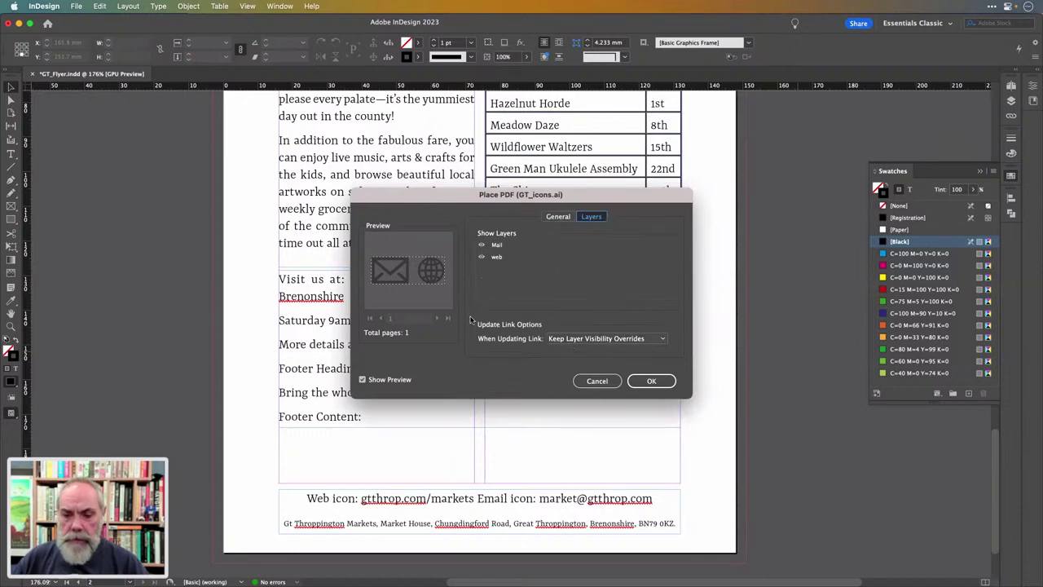
left_click(557, 217)
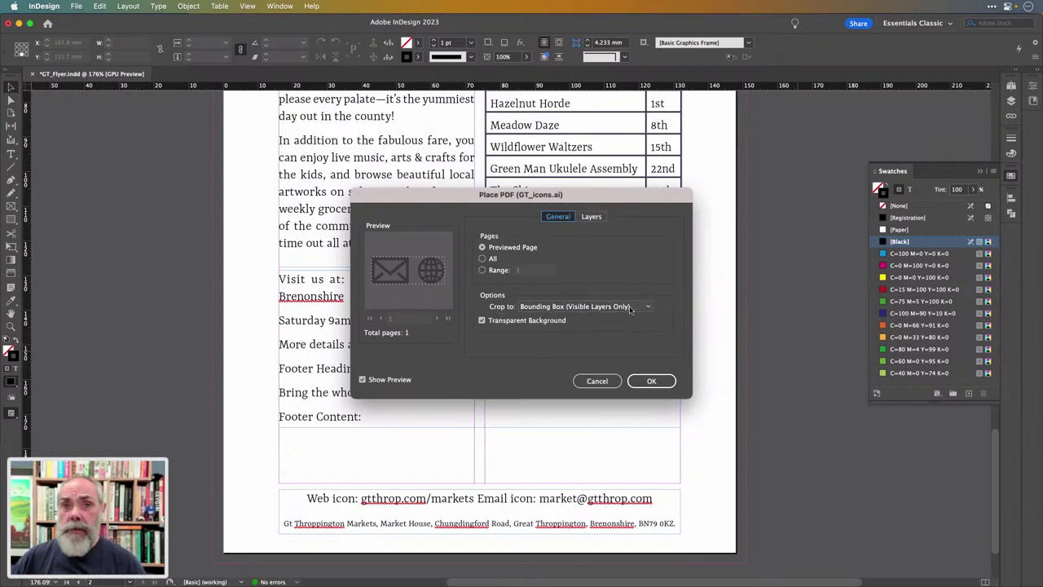
left_click(593, 217)
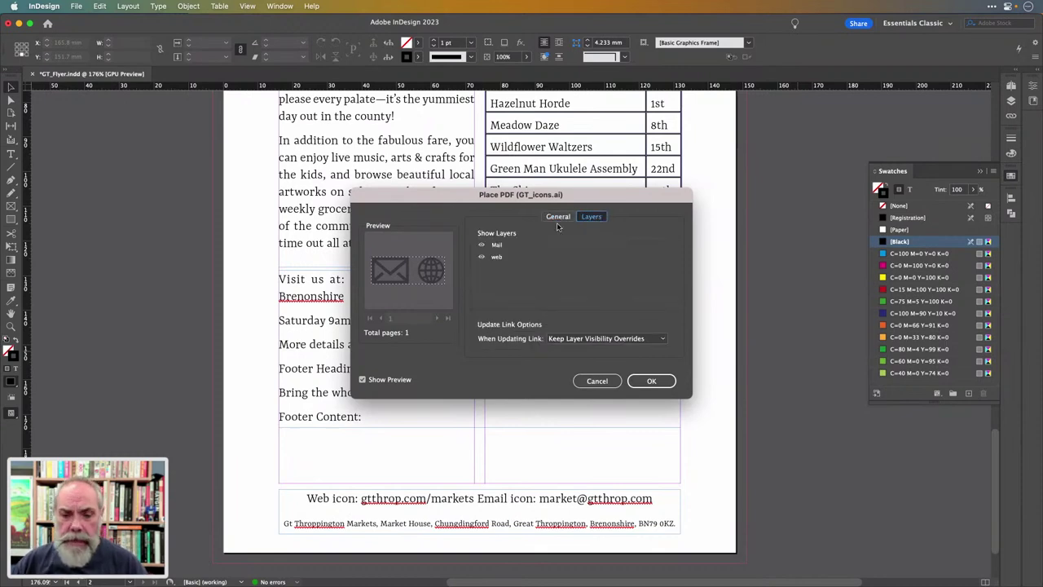
left_click(481, 247)
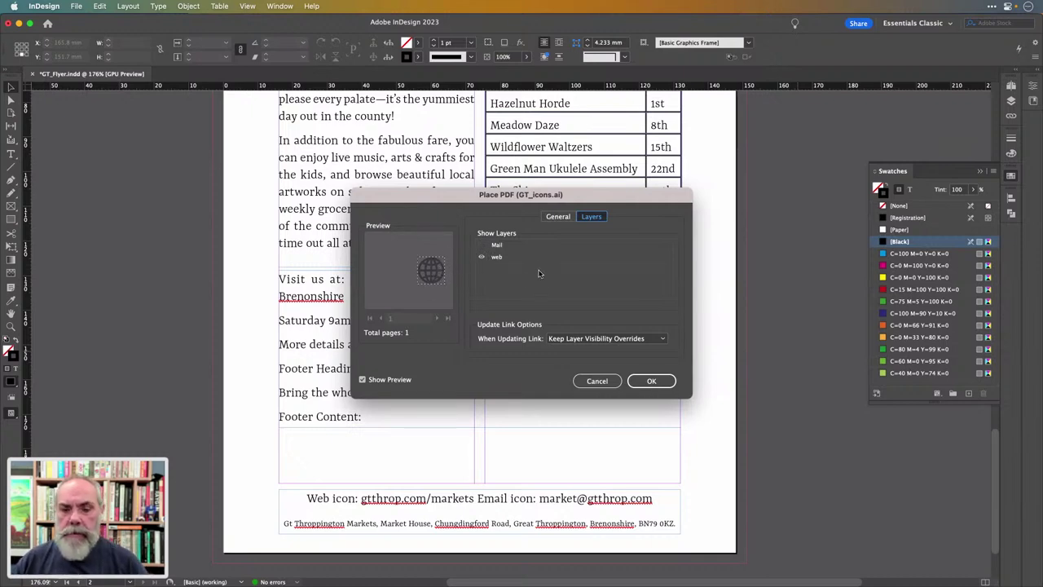
left_click(651, 381)
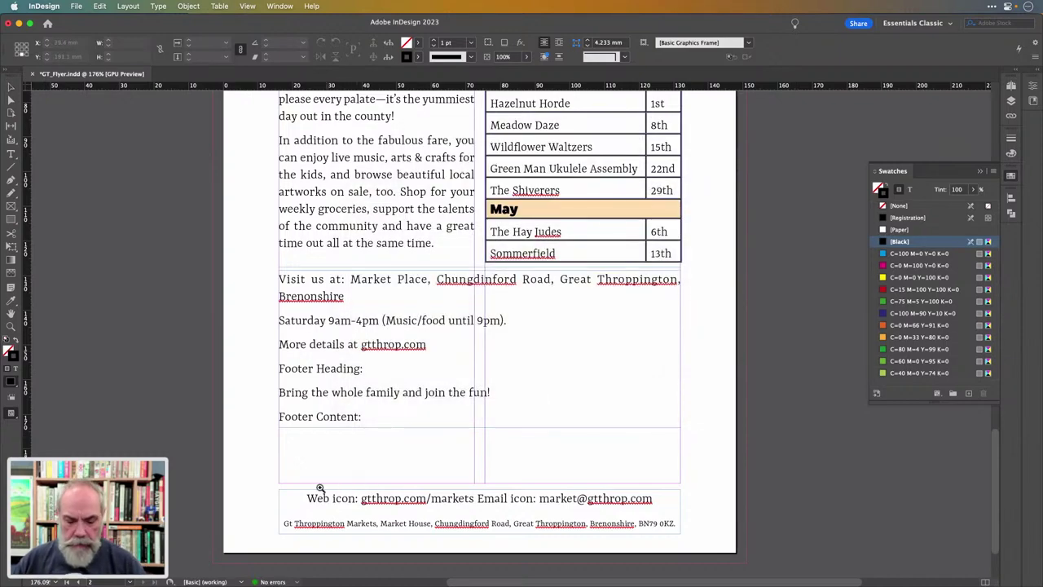
Paste the globe graphic inline over 'Web icon:' before gtthrop.com/markets in the footer
scroll(386, 477, "up", 6)
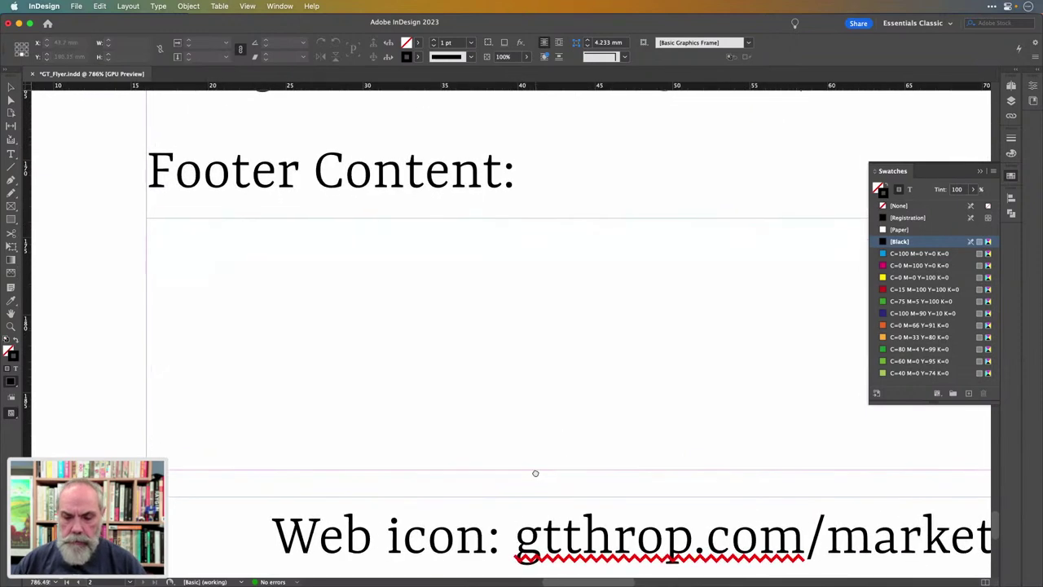
scroll(535, 473, "down", 5)
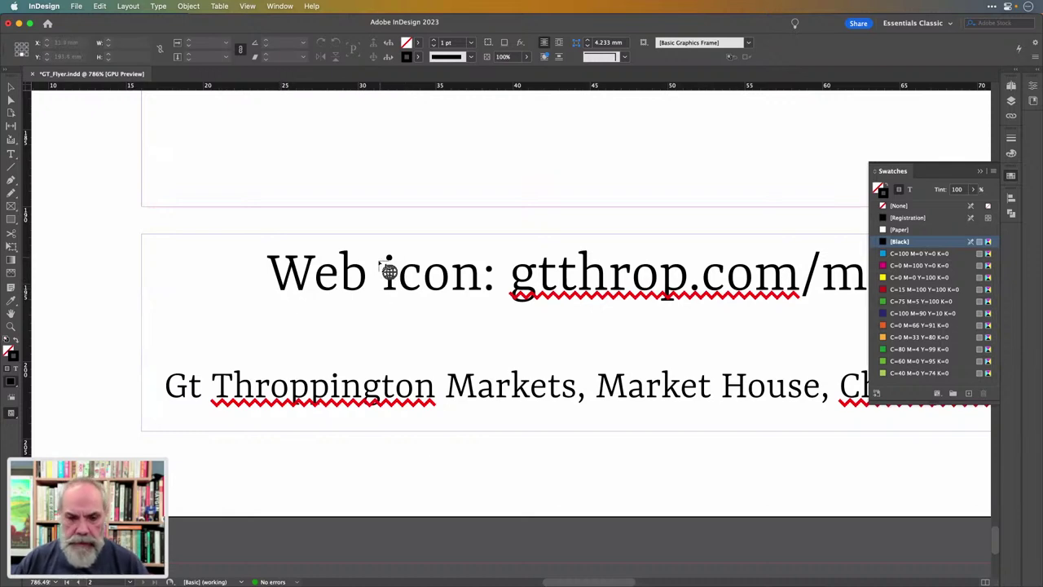
scroll(431, 207, "left", 3)
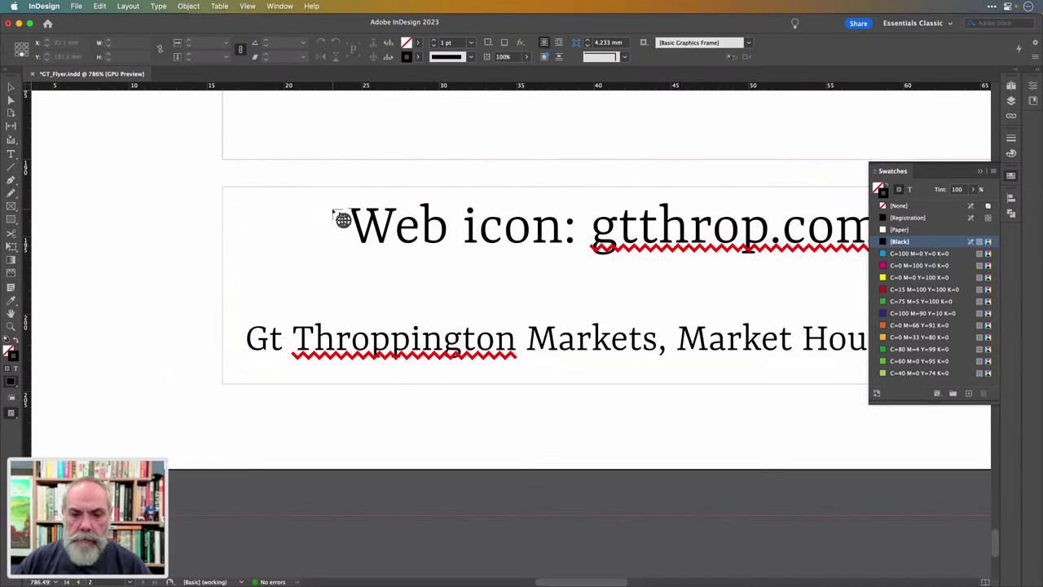
left_click_drag(334, 208, 367, 242)
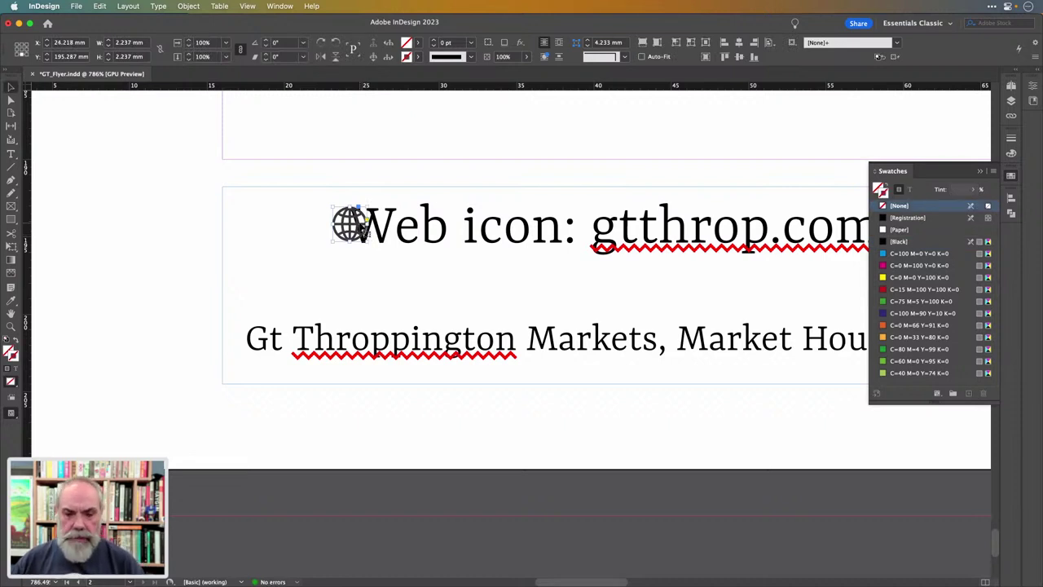
key("super+z")
left_click(513, 235)
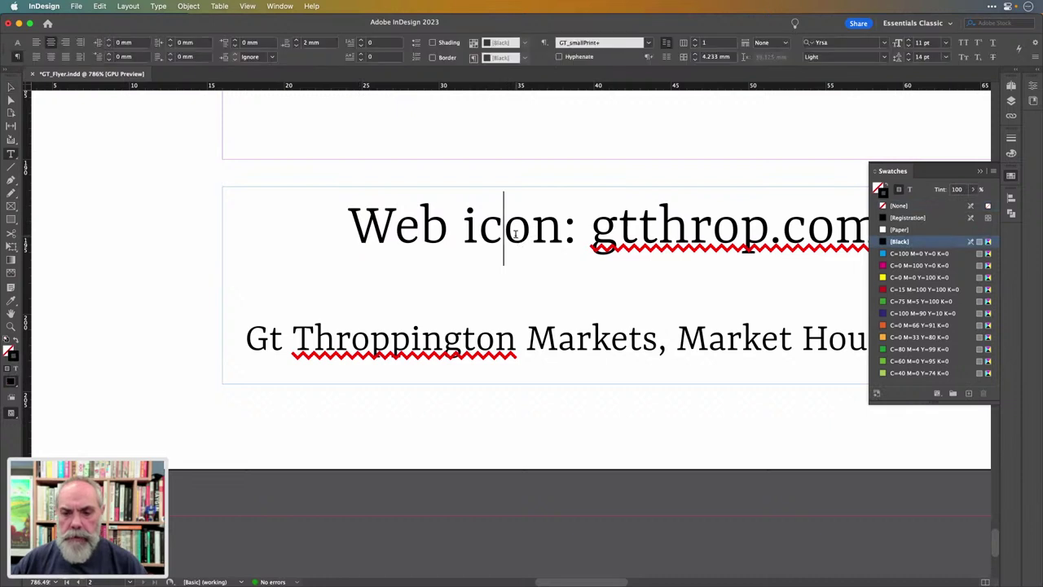
left_click_drag(574, 233, 345, 231)
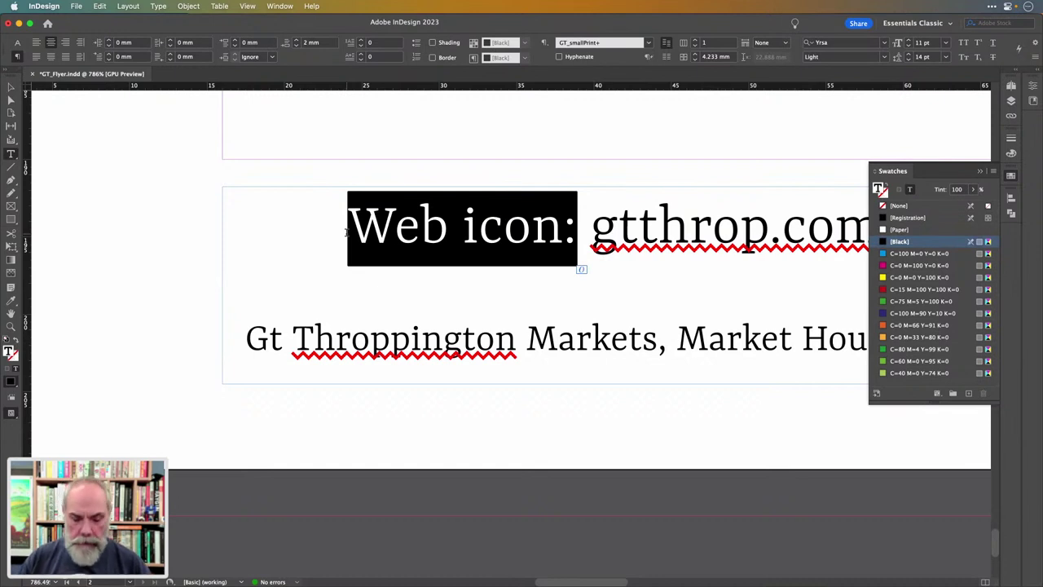
key("super+v")
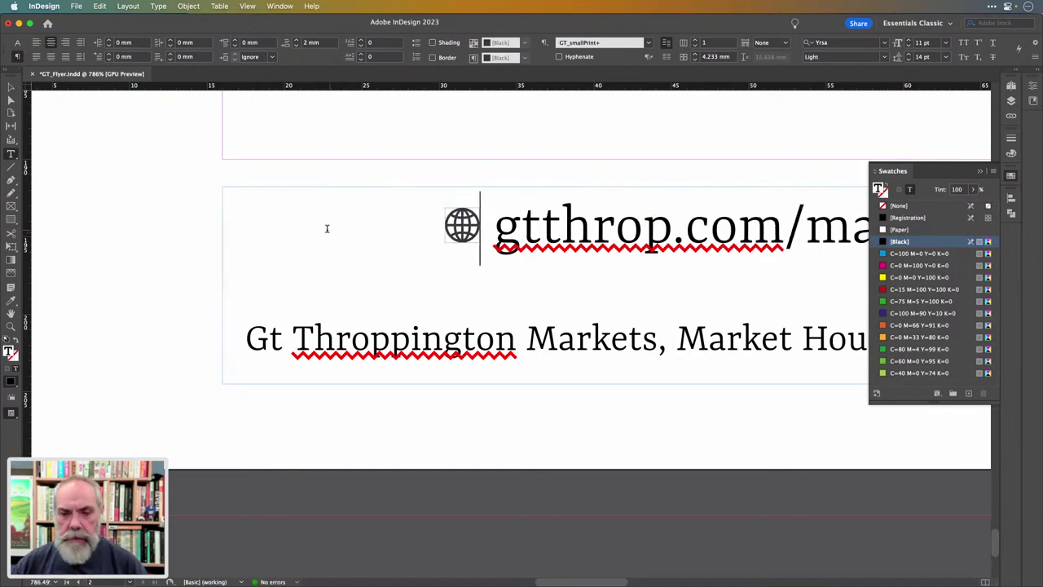
scroll(368, 253, "right", 4)
scroll(368, 253, "up", 1)
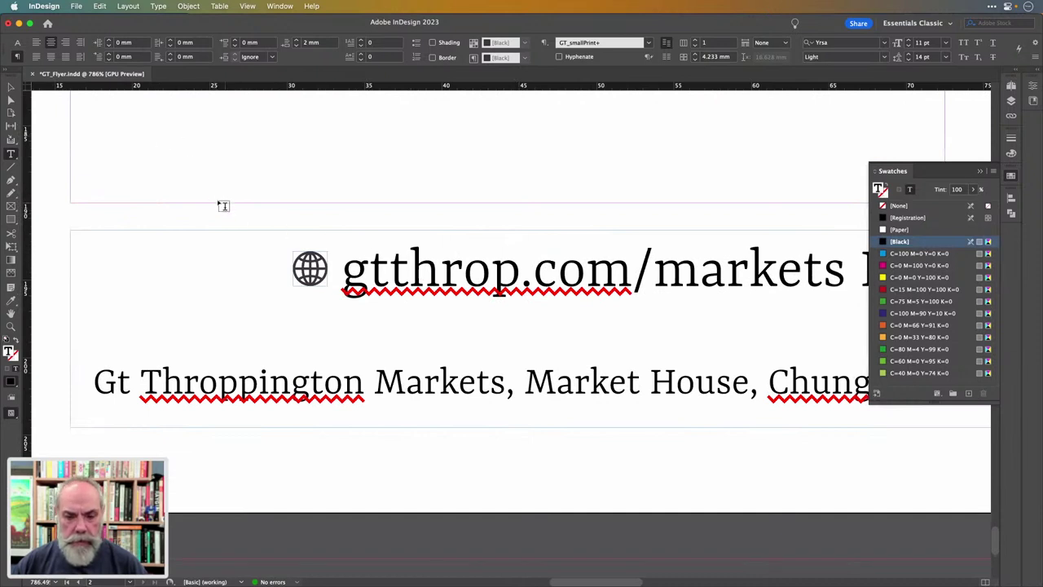
key("Escape")
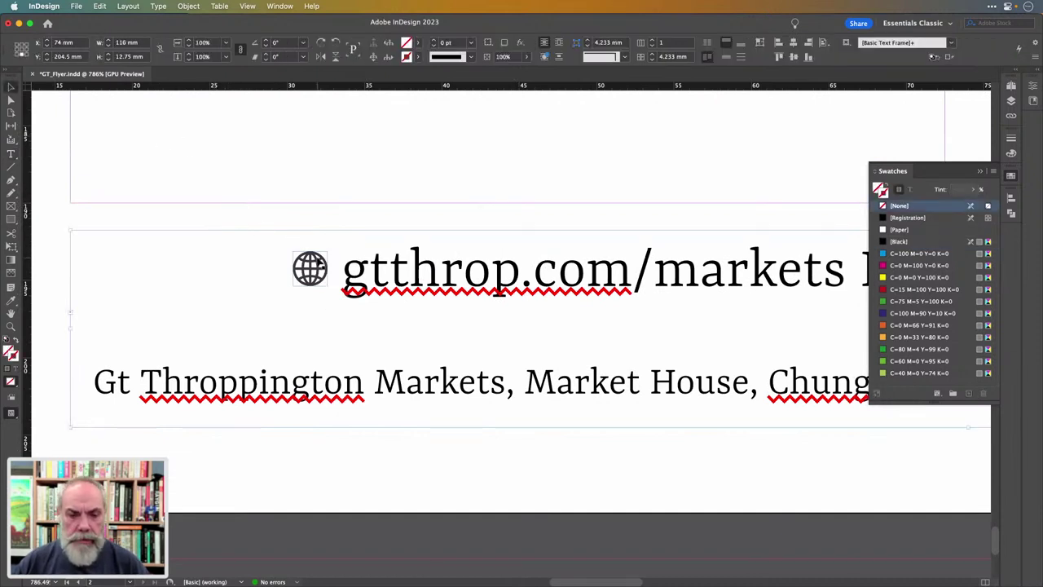
Nudge the inline web globe slightly down and select it within the footer text
left_click(323, 264)
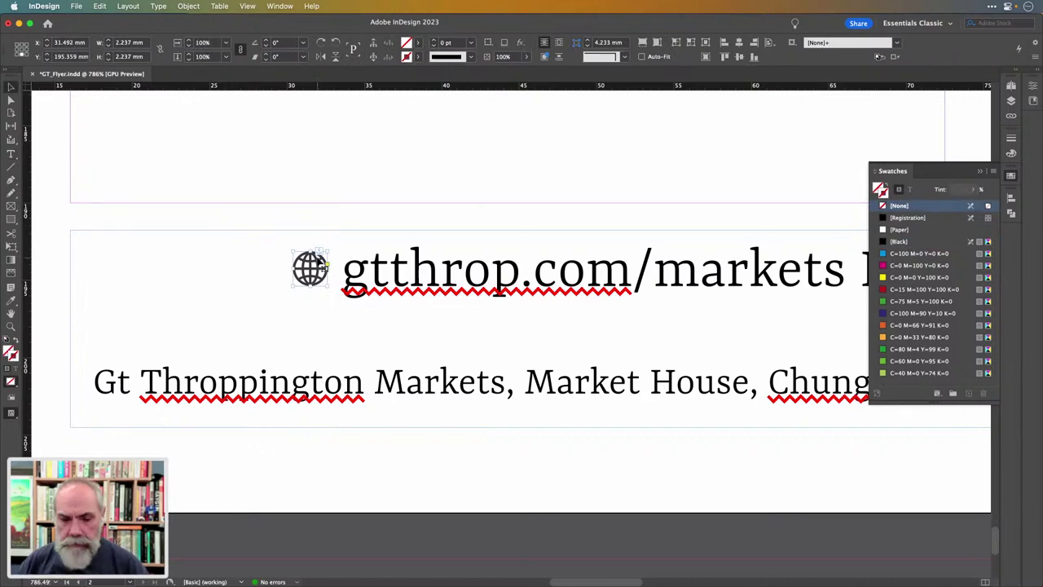
key("Down")
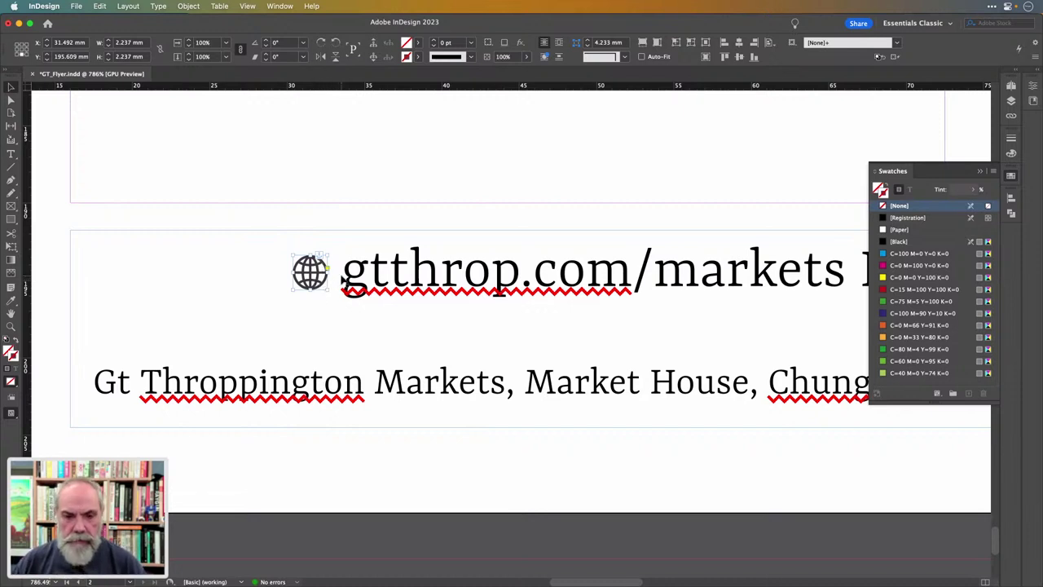
double_click(341, 275)
left_click_drag(341, 274, 295, 277)
left_click(332, 279)
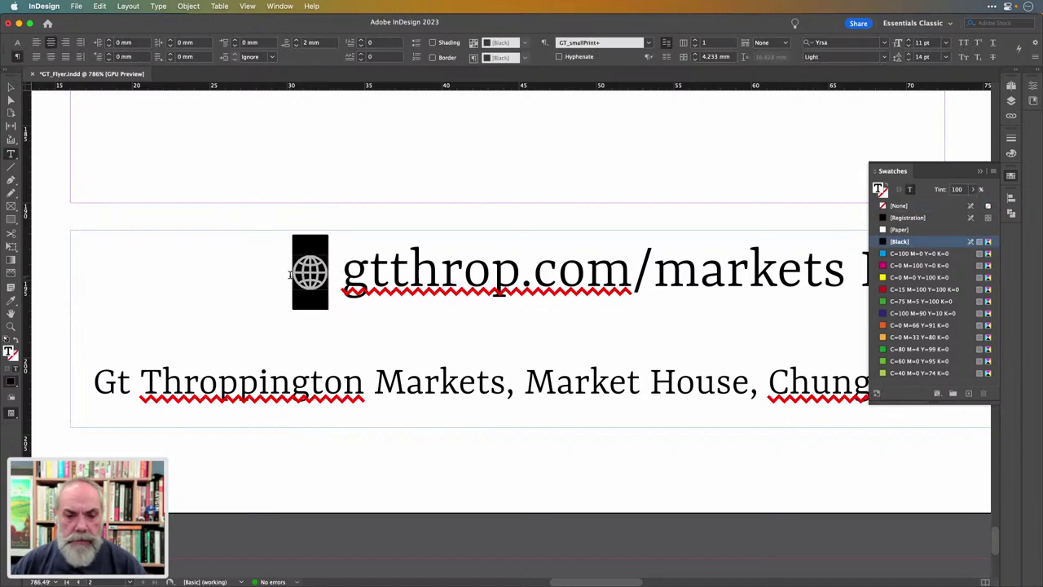
Paste the globe over the 'Email icon:' placeholder and select the new anchored graphic
scroll(361, 281, "right", 10)
scroll(361, 281, "up", 1)
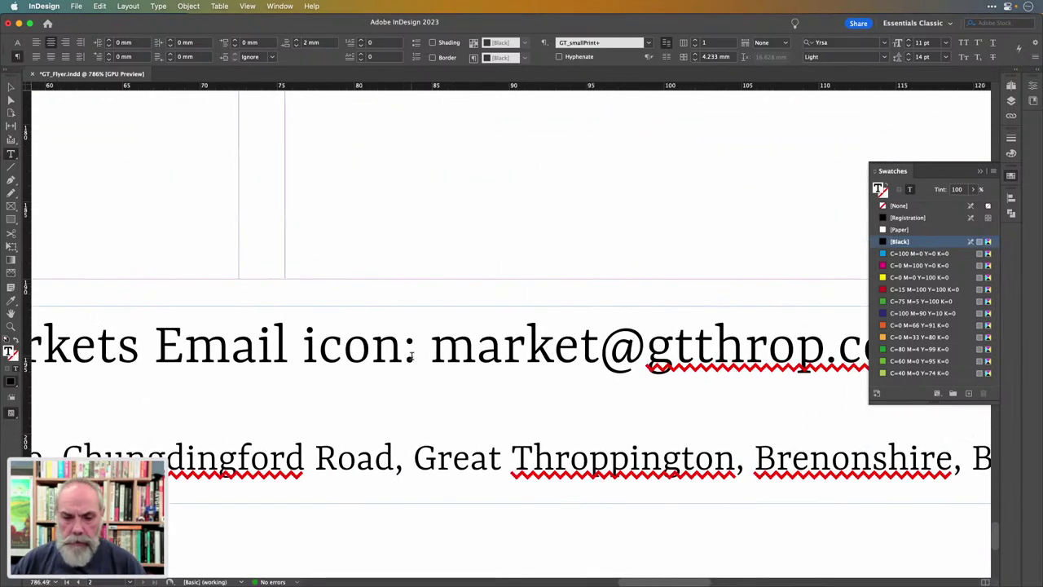
left_click_drag(414, 355, 161, 346)
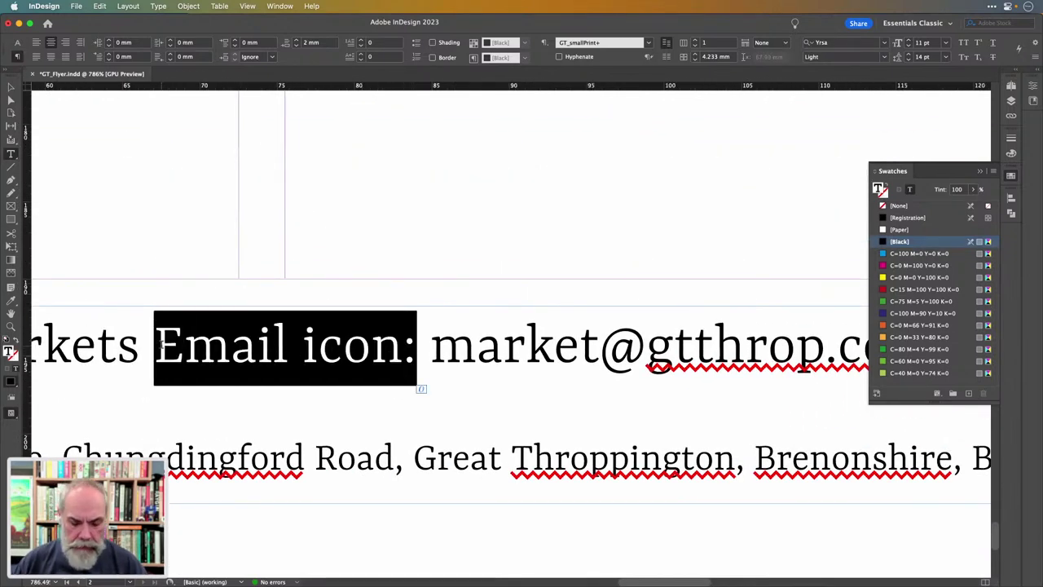
key("super+v")
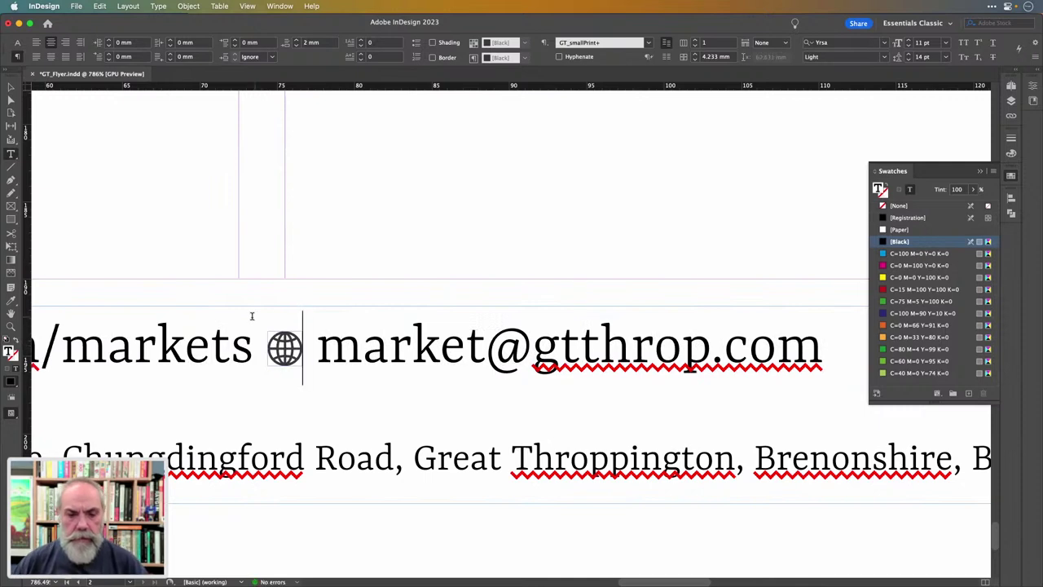
key("Escape")
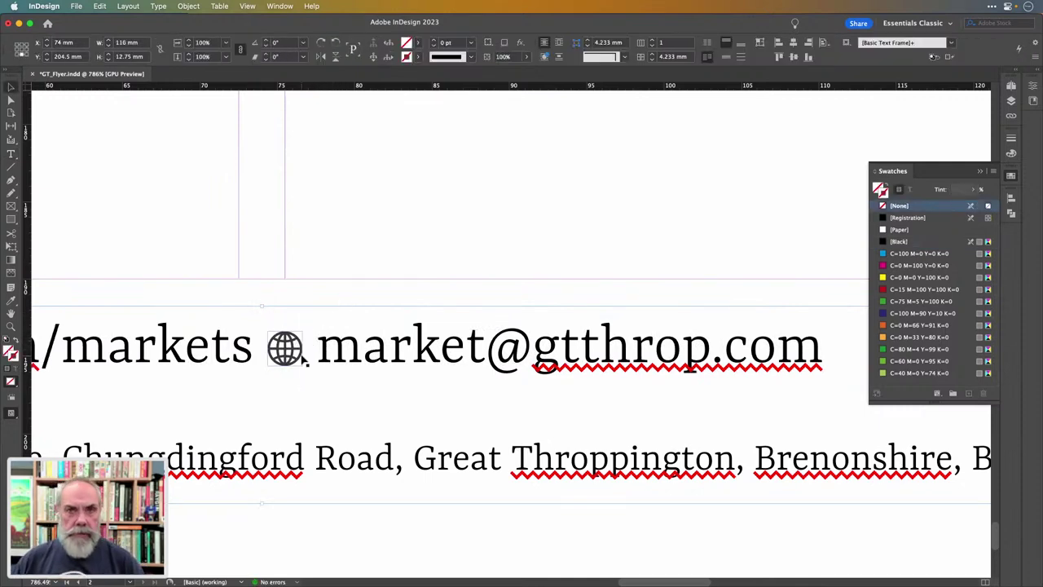
scroll(303, 361, "down", 3)
scroll(304, 361, "left", 4)
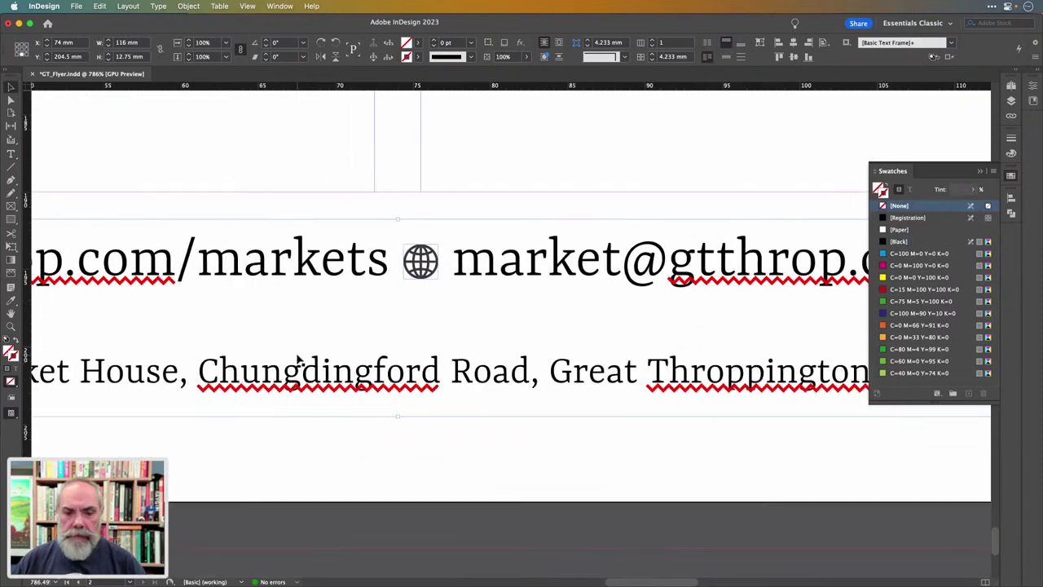
left_click(429, 249)
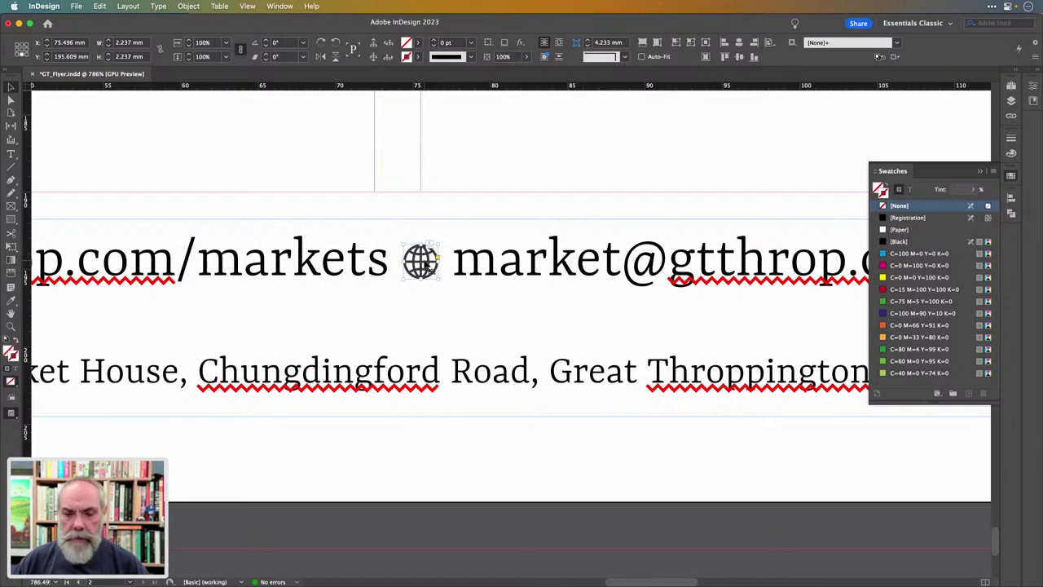
In Object Layer Options, hide the web layer and show Mail to make the icon an envelope
right_click(425, 261)
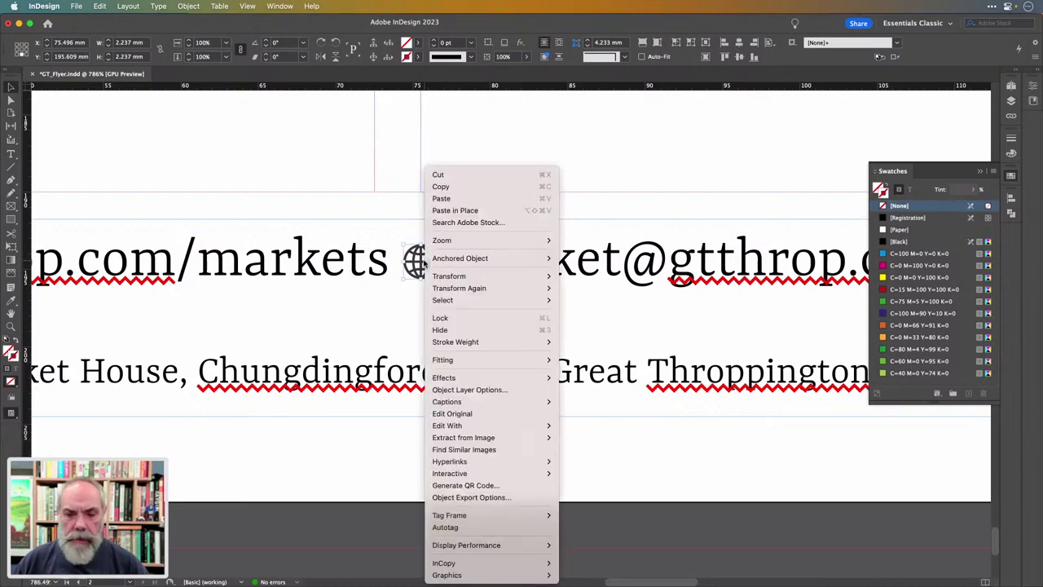
left_click(488, 390)
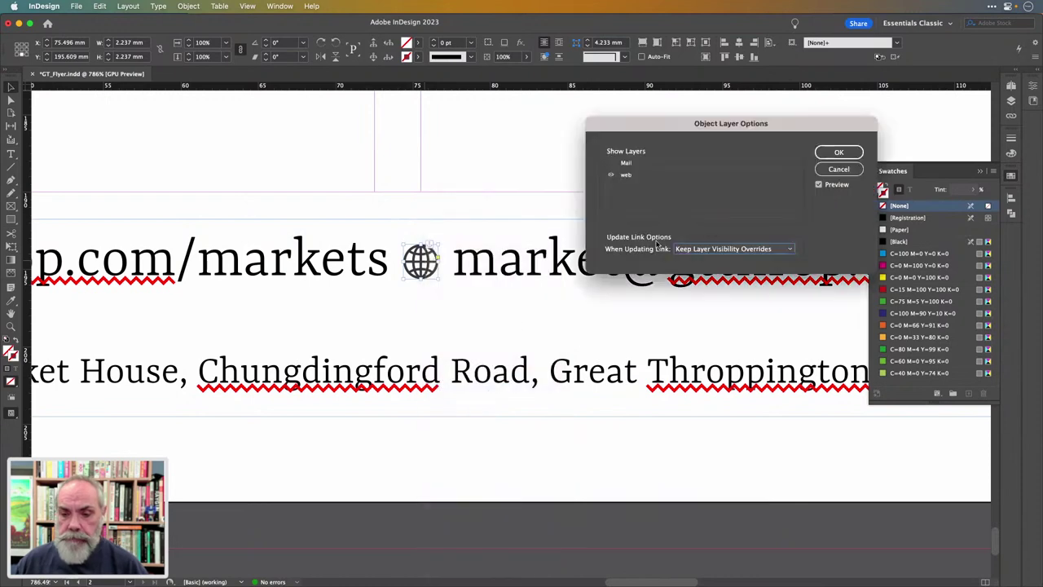
left_click(611, 175)
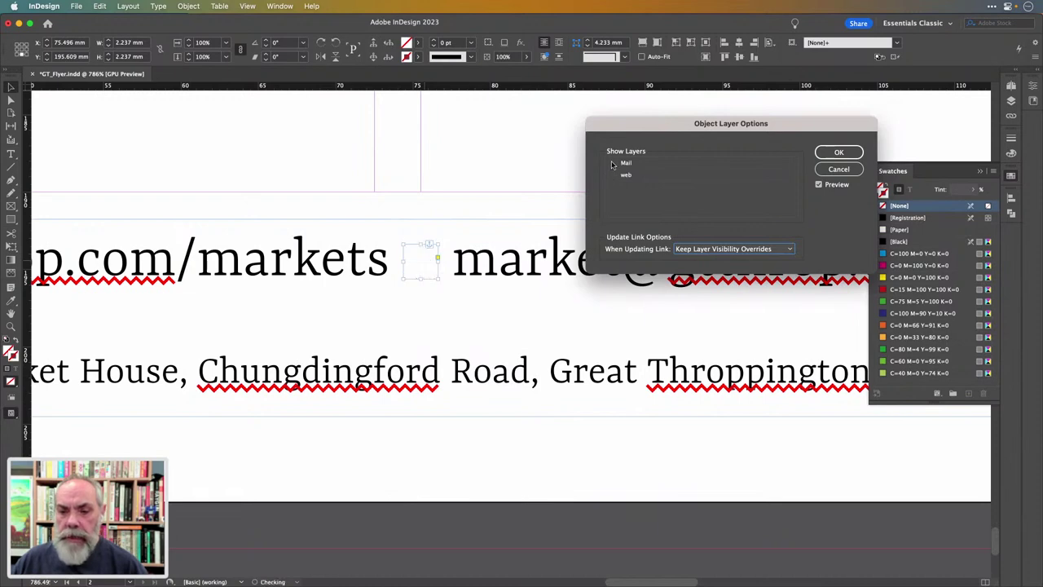
left_click(612, 164)
left_click(840, 153)
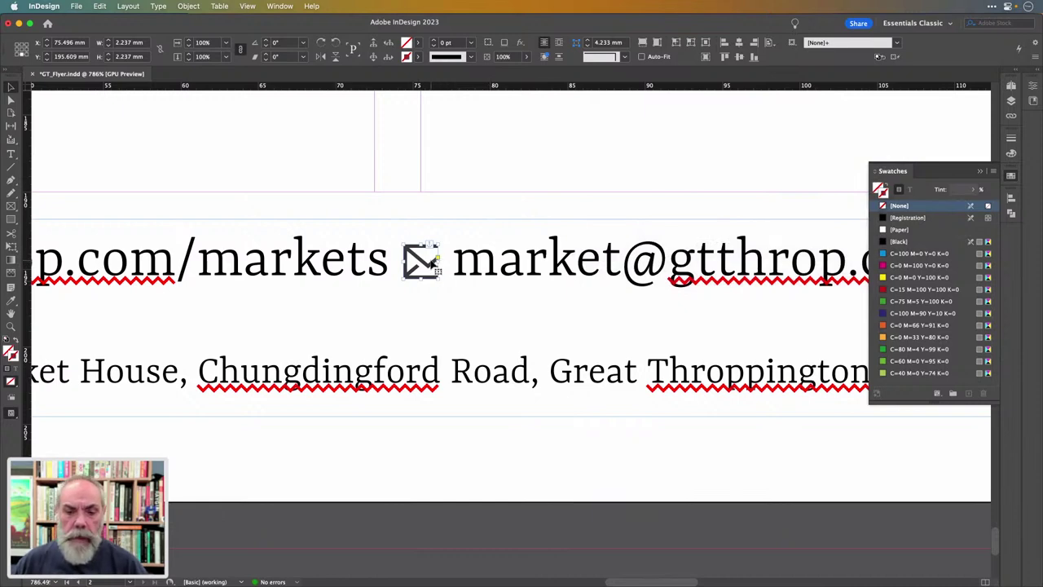
Widen the envelope icon's frame to about 3.168 mm so the whole envelope shows
scroll(437, 259, "up", 2)
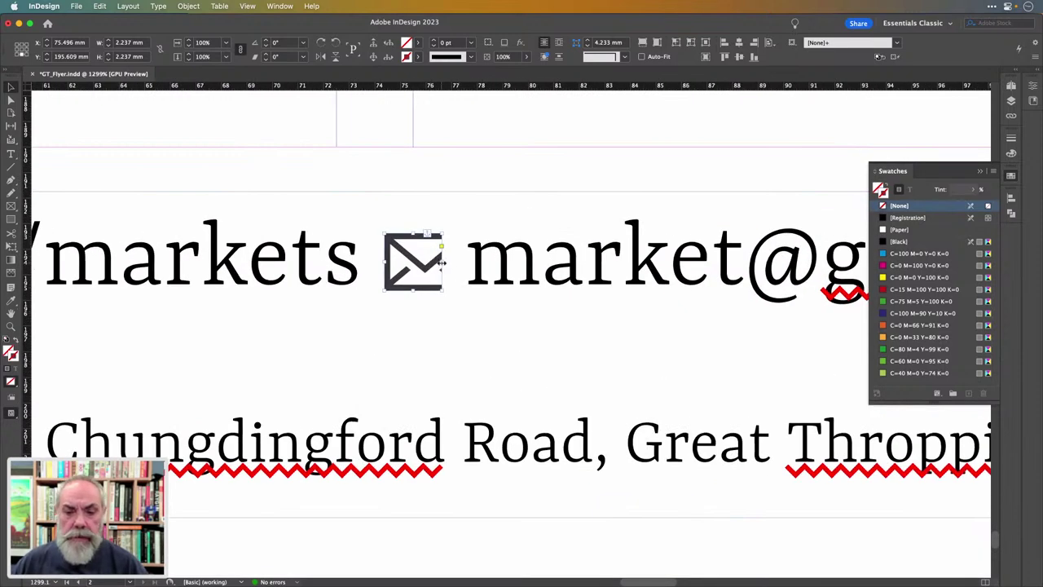
left_click_drag(440, 262, 462, 263)
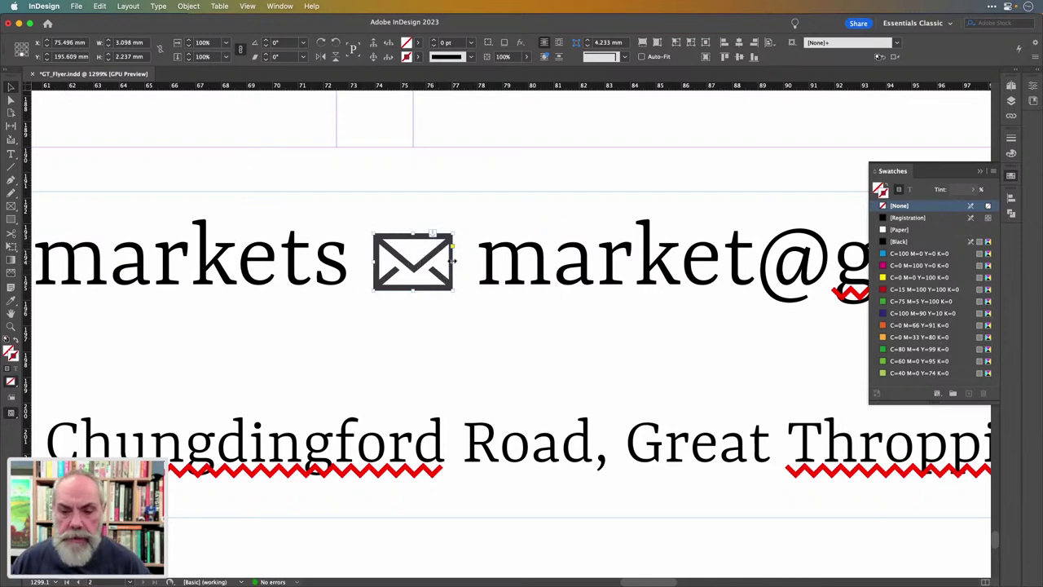
left_click_drag(453, 262, 459, 262)
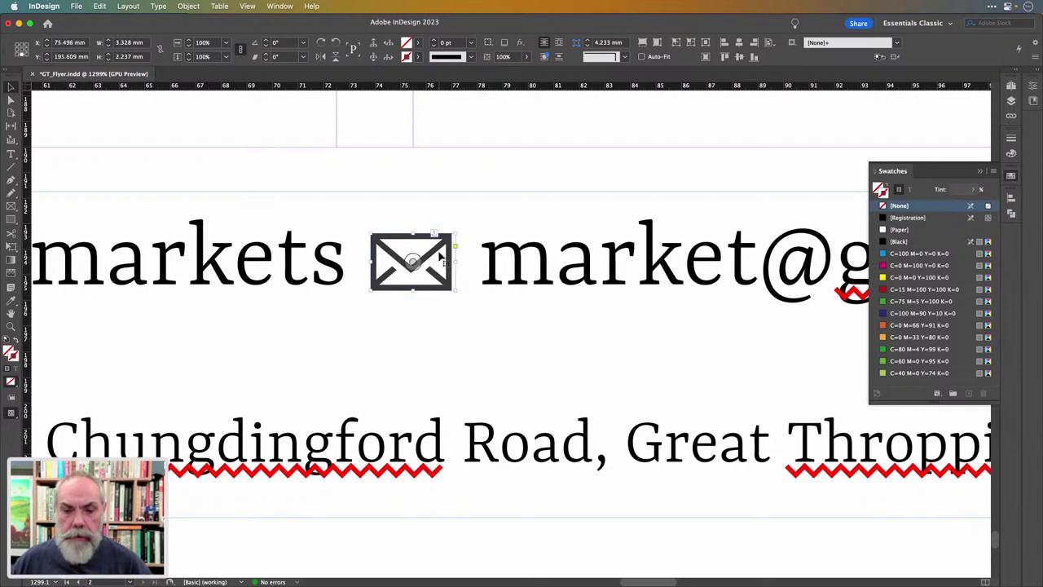
left_click_drag(454, 261, 453, 262)
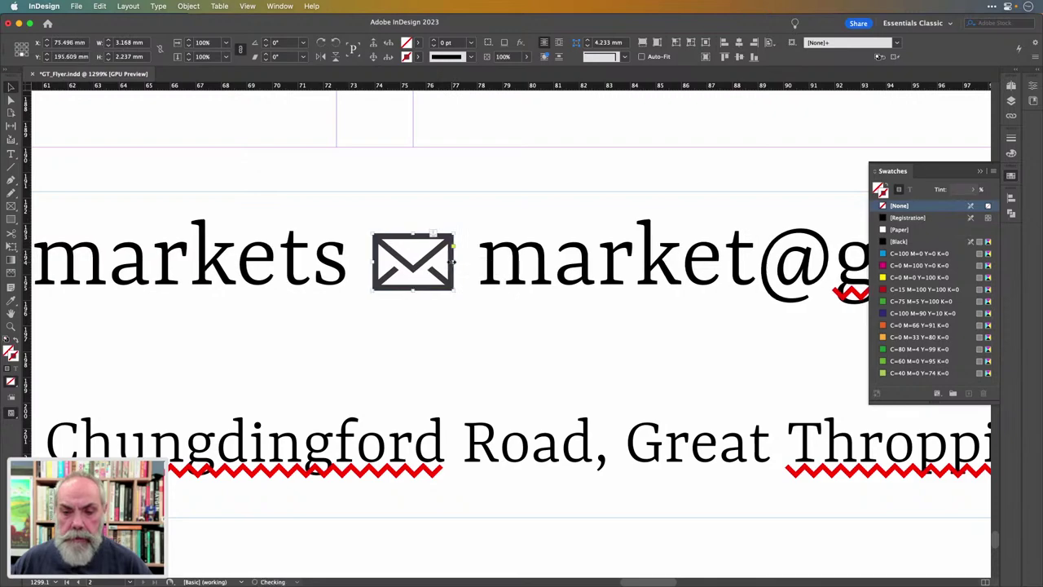
scroll(478, 317, "down", 5)
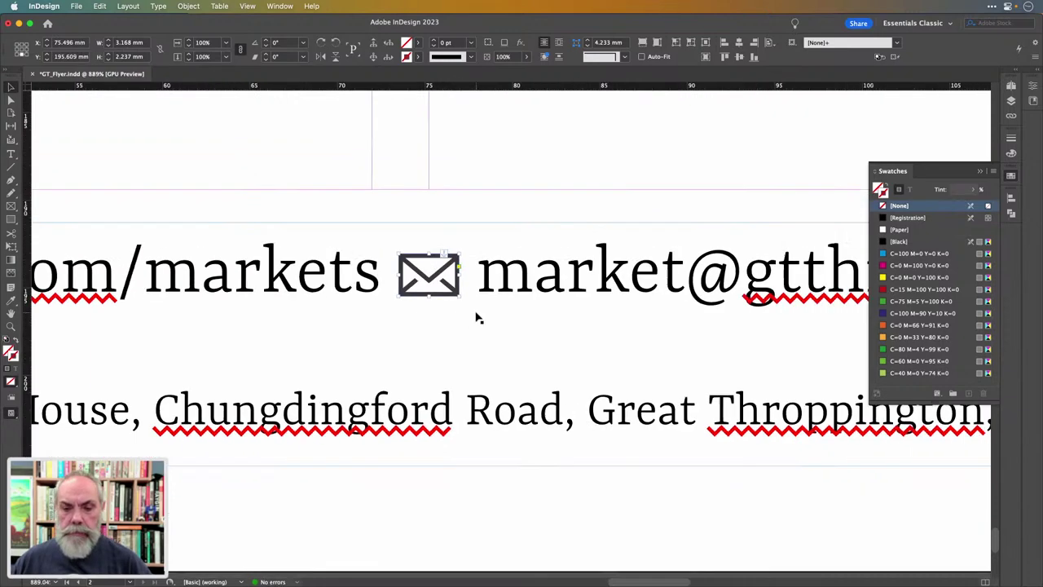
Save the flyer, then select text in the footer address lines
left_click(397, 397)
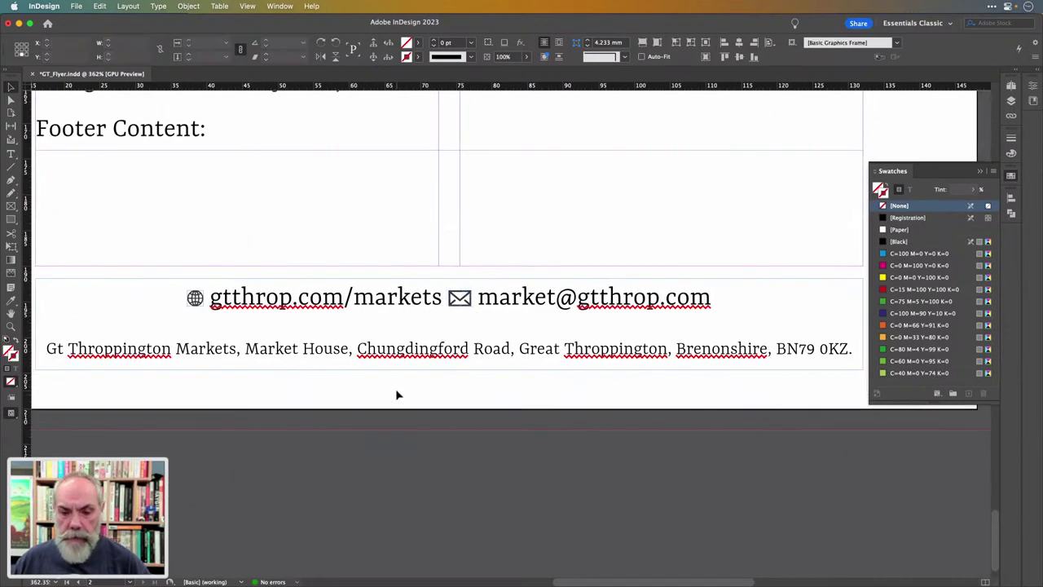
key("super+s")
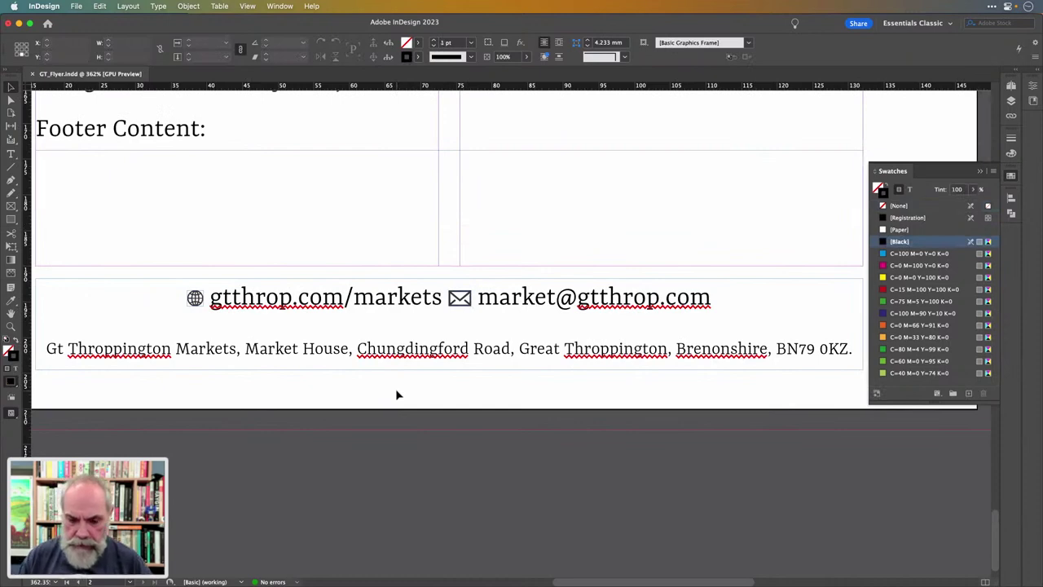
double_click(436, 349)
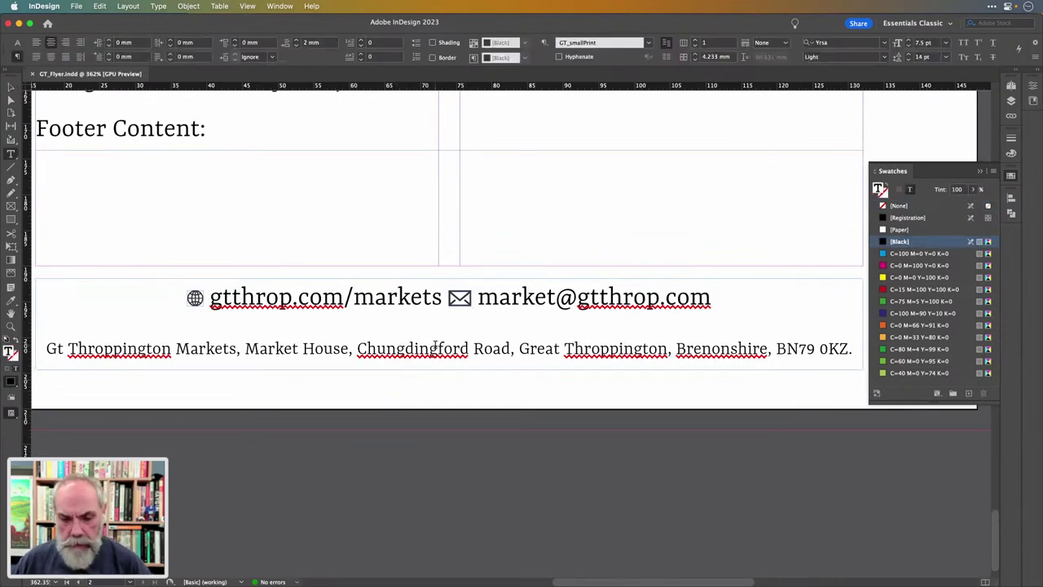
left_click_drag(436, 349, 279, 298)
Select the address line and open its GT_smallPrint paragraph style options
left_click(315, 350)
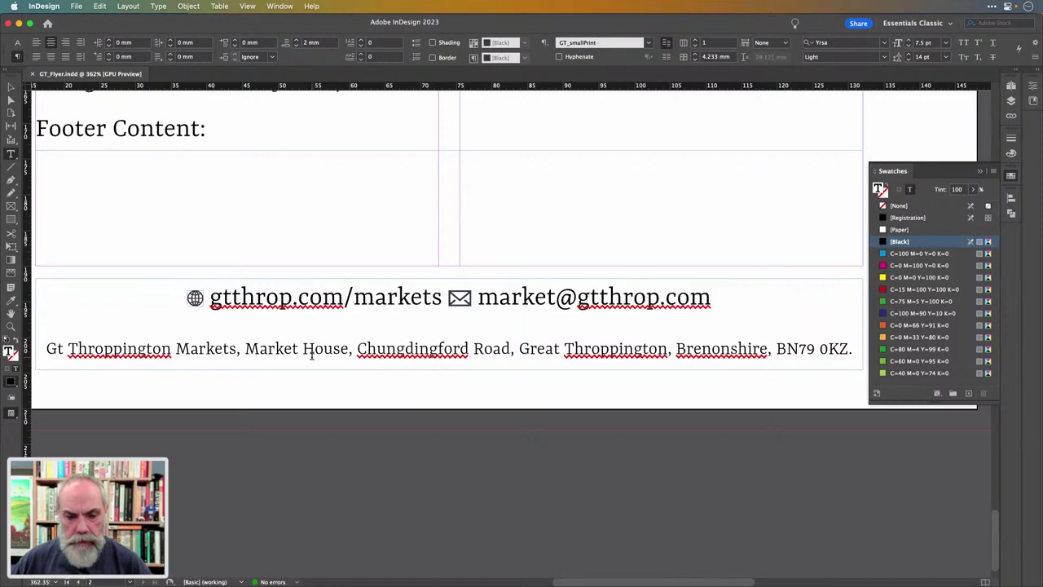
triple_click(414, 349)
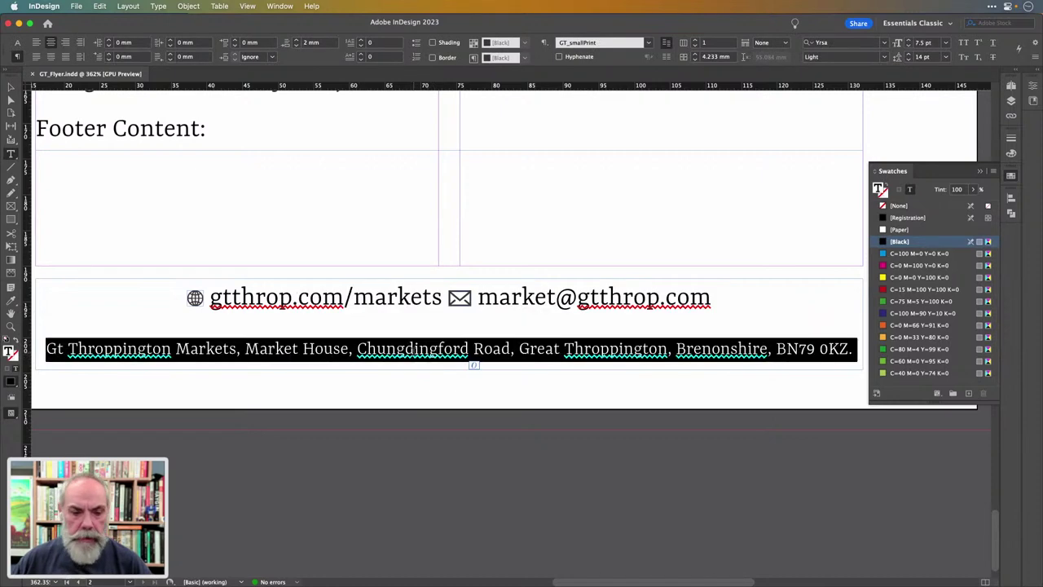
scroll(489, 326, "down", 2)
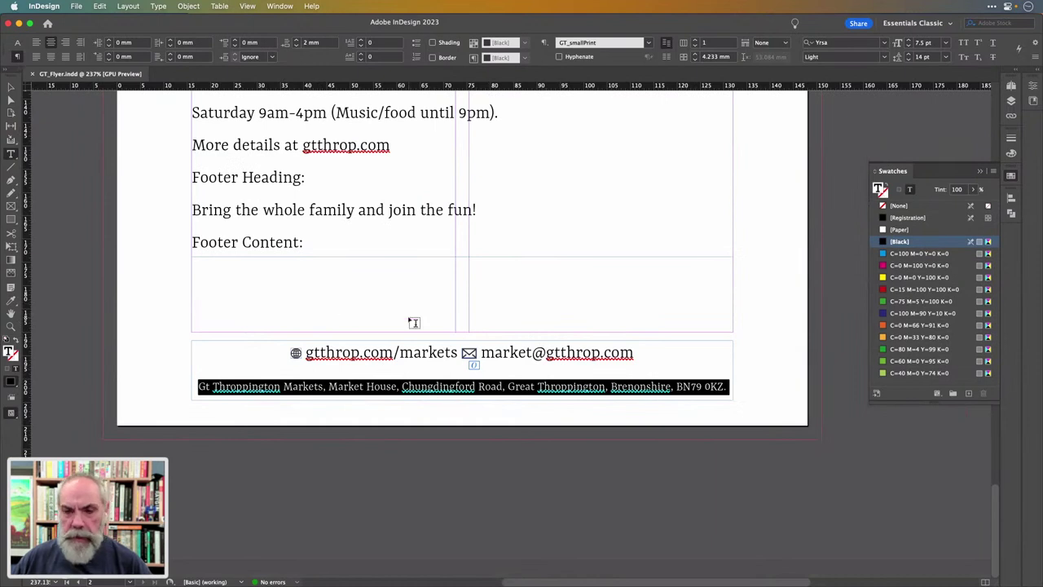
left_click(546, 44)
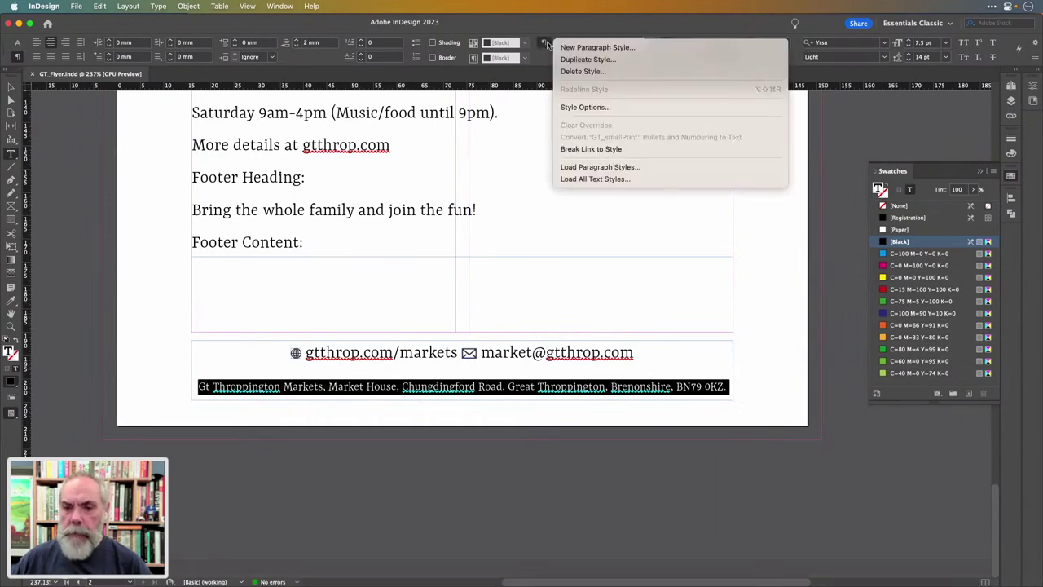
left_click(571, 107)
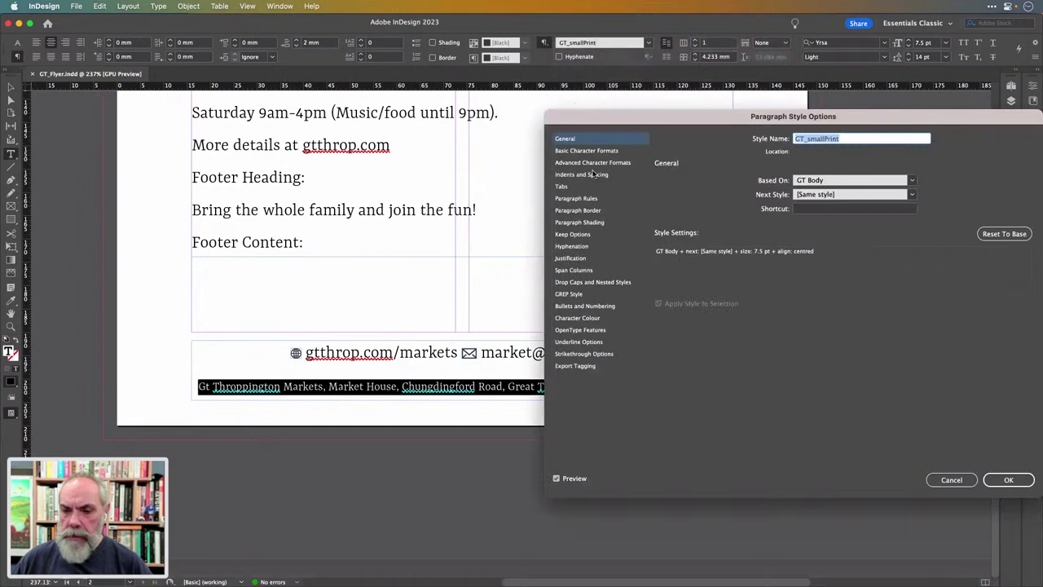
Lower the GT_smallPrint style's leading from 14 pt to 6 pt
left_click(594, 174)
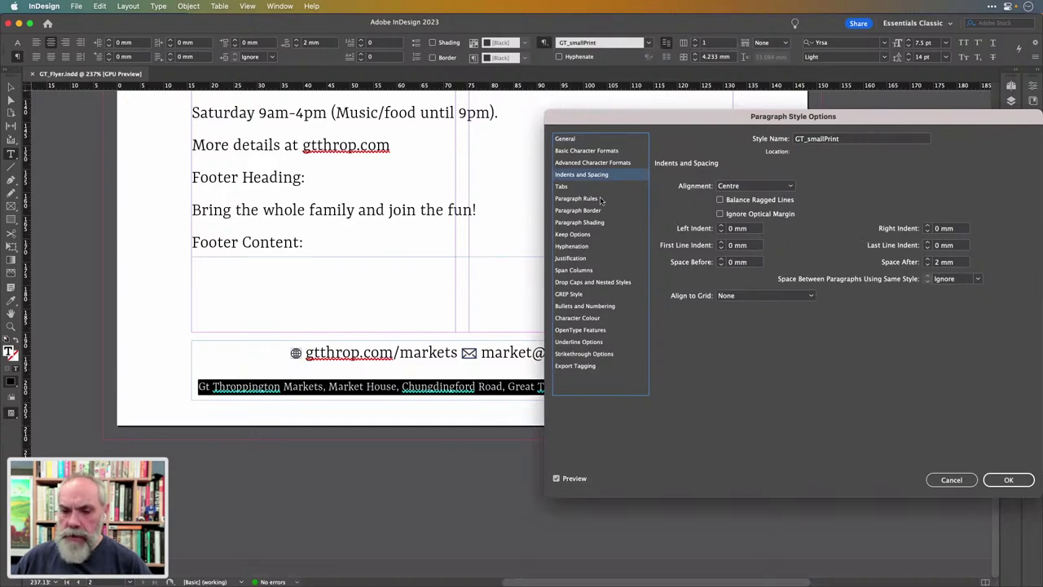
left_click(601, 151)
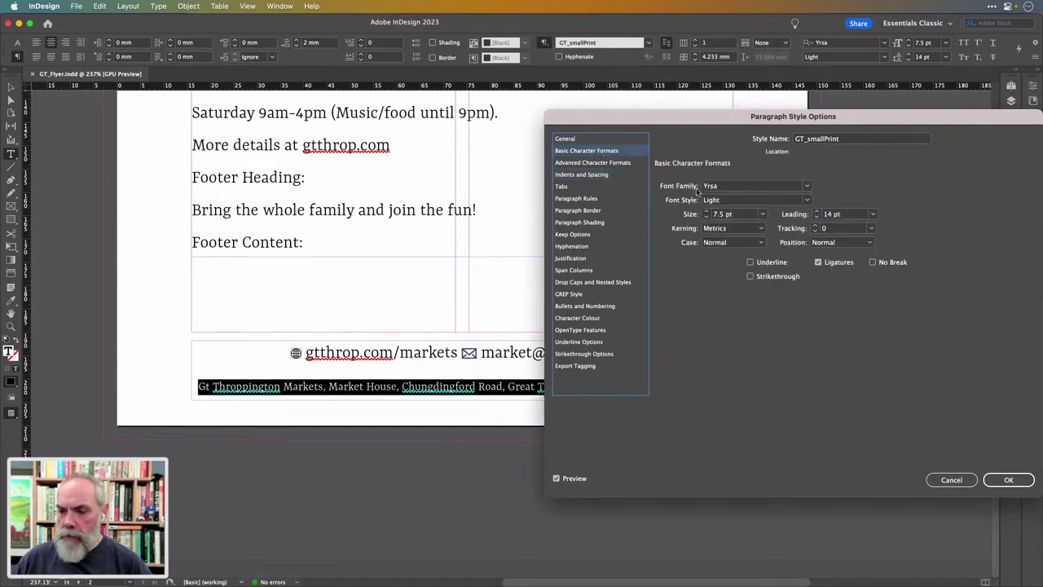
left_click(816, 218)
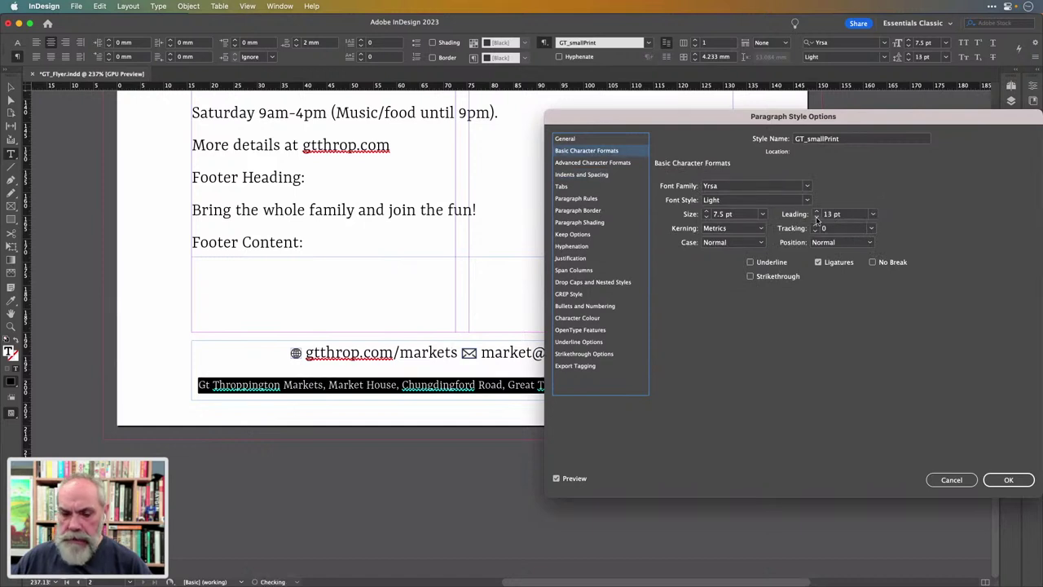
left_click(817, 218)
left_click(816, 218)
left_click(816, 217)
left_click(816, 218)
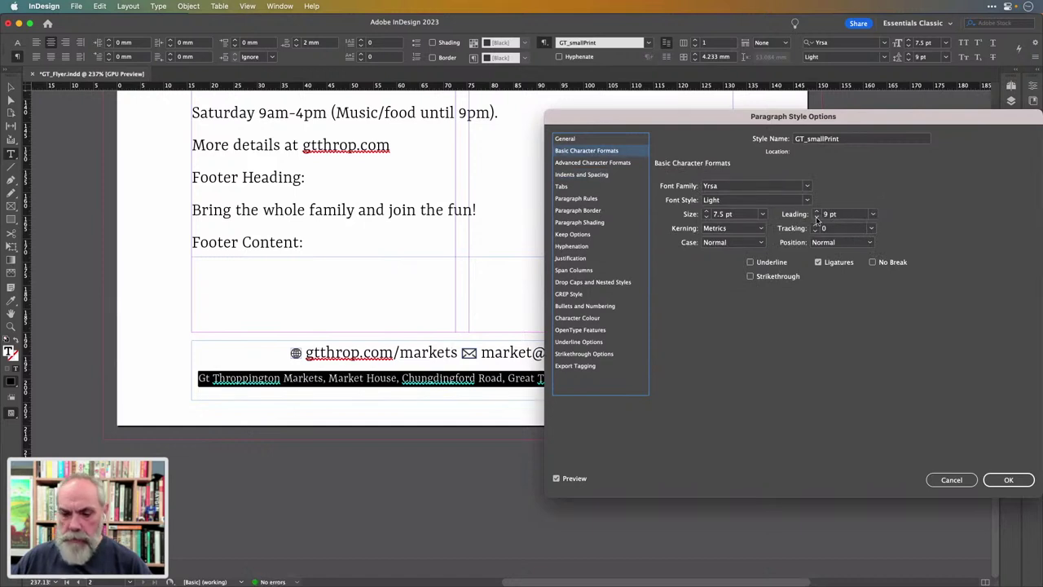
left_click(816, 217)
left_click(817, 218)
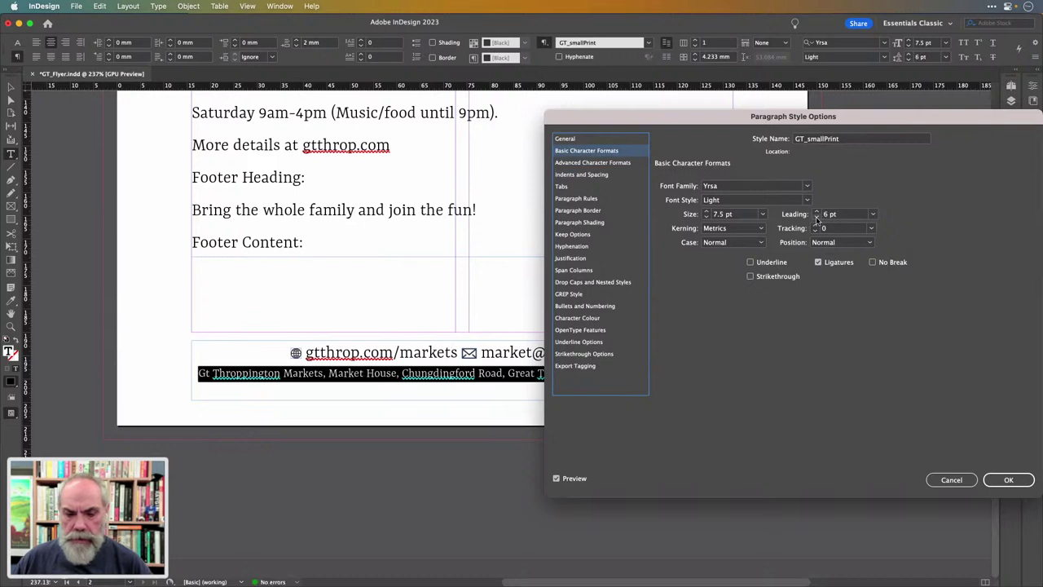
left_click(1003, 481)
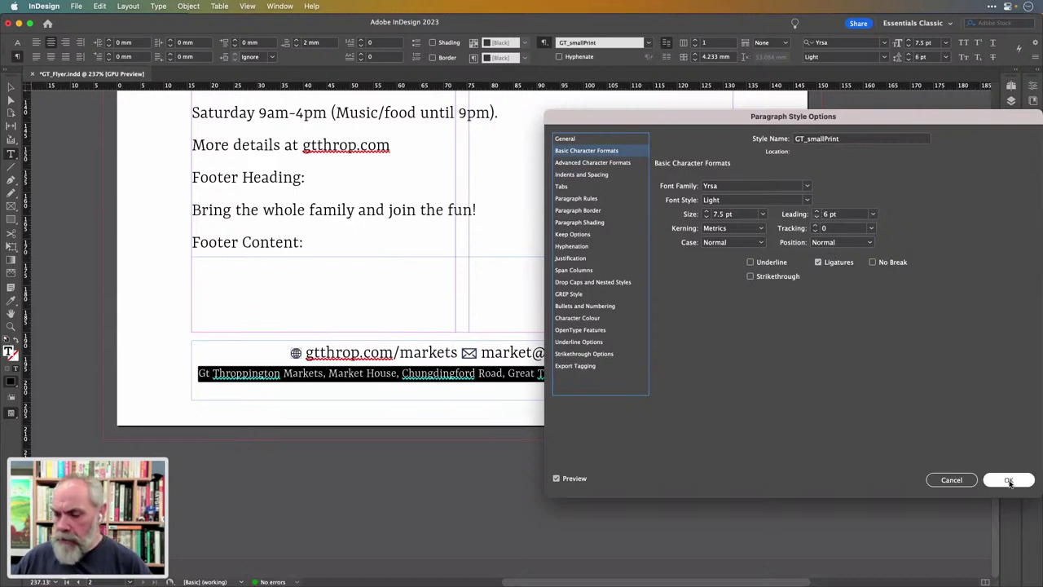
Shorten the footer frame to 10 mm tall and nudge it up 2 mm to Y 202.5
left_click(11, 87)
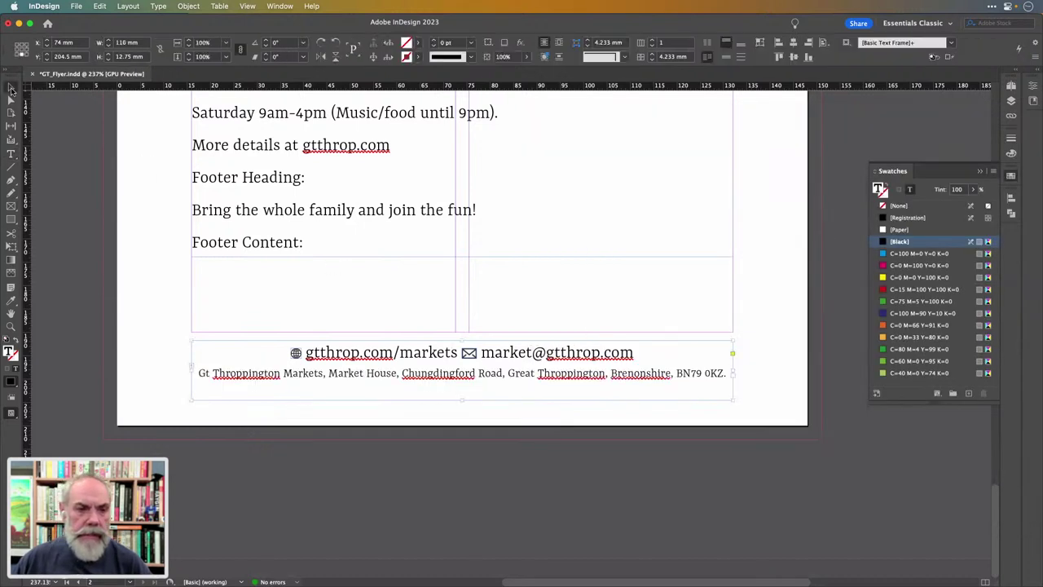
left_click_drag(464, 399, 465, 353)
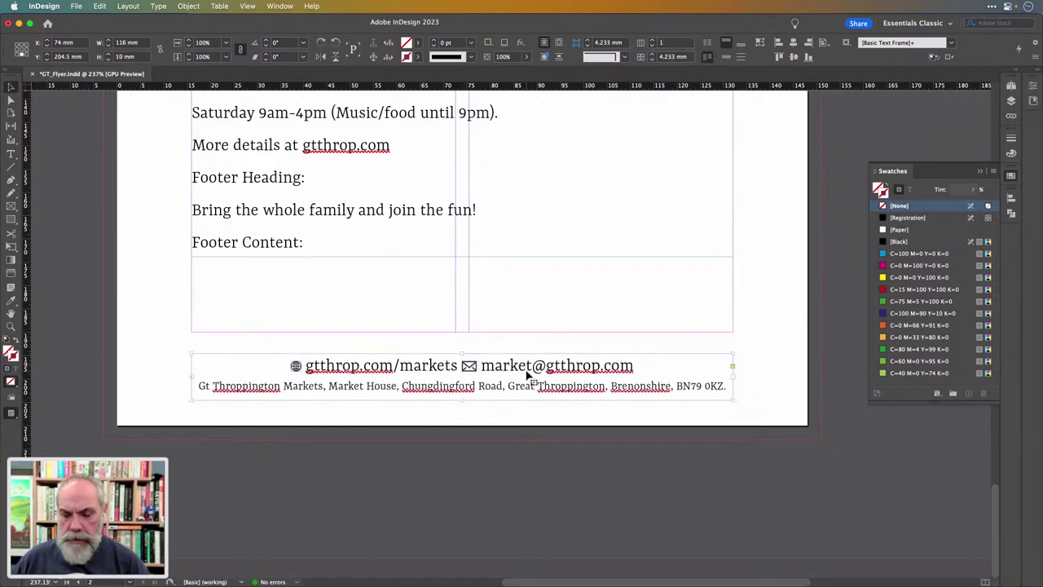
key("Up")
key("Up")
key("Up")
key("Up")
key("Up")
key("Up")
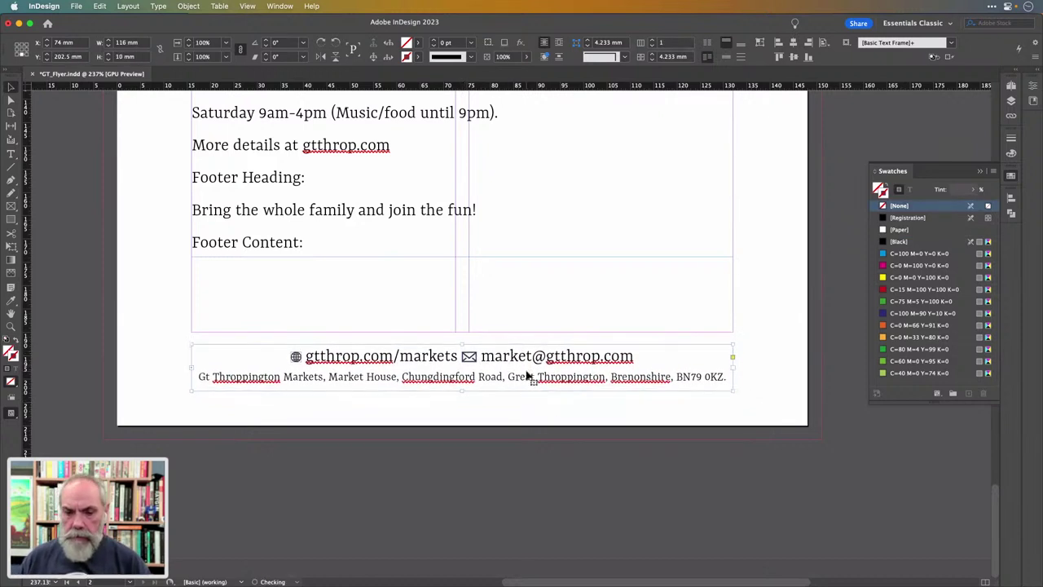
left_click(569, 338)
scroll(569, 349, "down", 5)
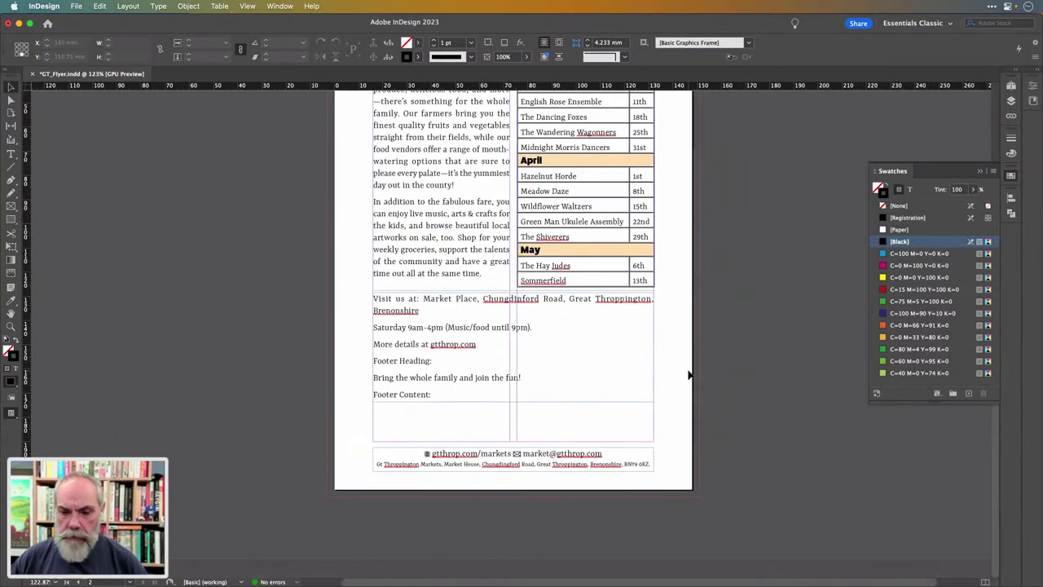
Delete the 'Footer Content:' and 'Footer Heading:' placeholder text
left_click(499, 342)
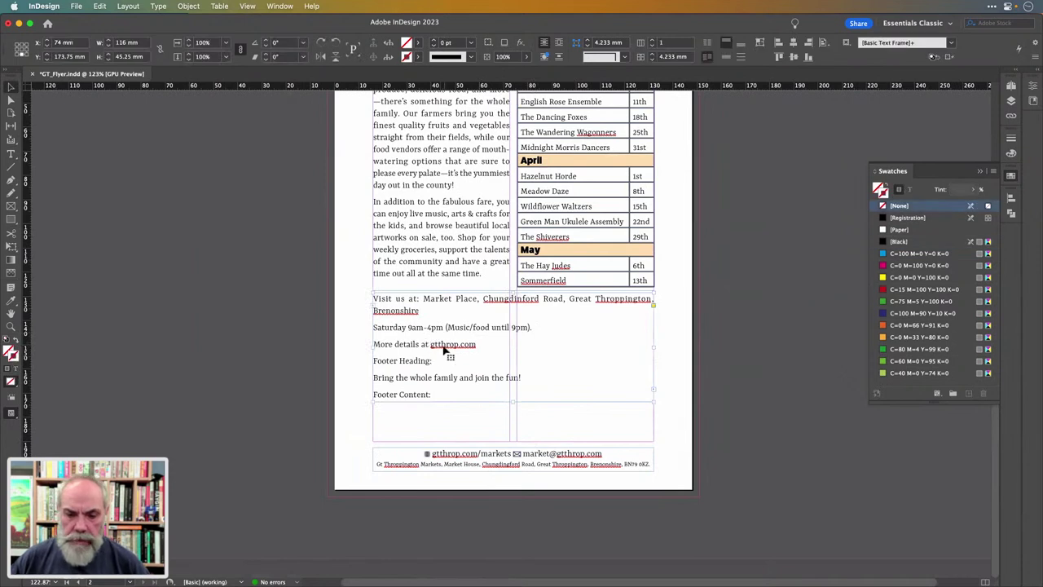
double_click(451, 376)
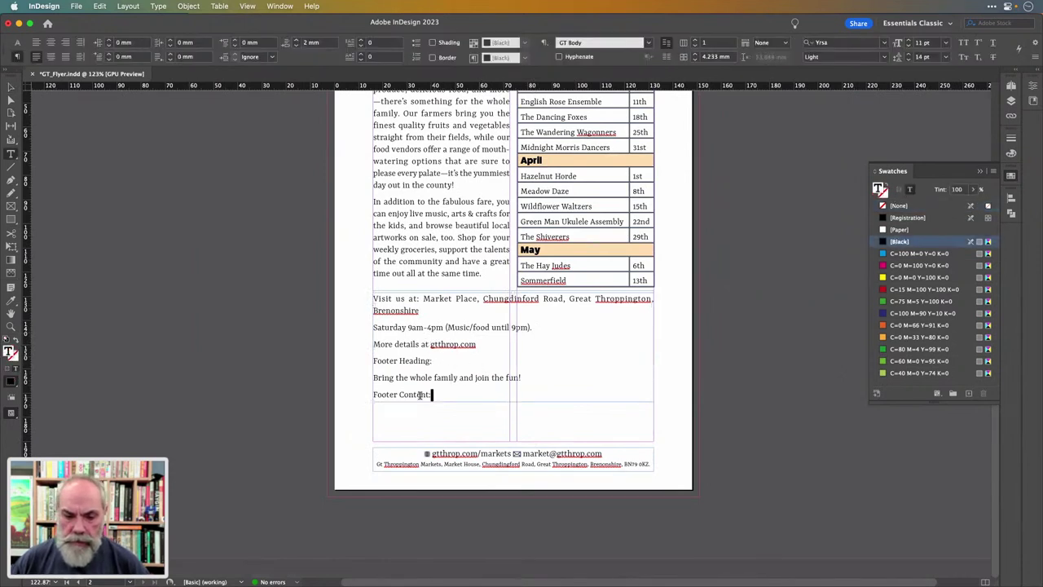
left_click_drag(432, 396, 359, 398)
key("BackSpace")
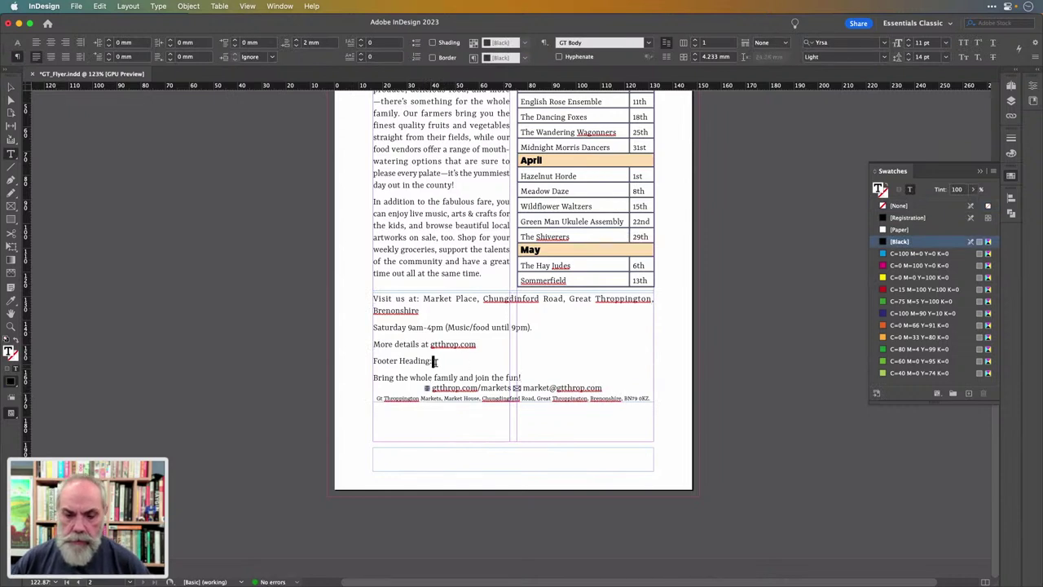
left_click_drag(433, 361, 363, 361)
key("BackSpace")
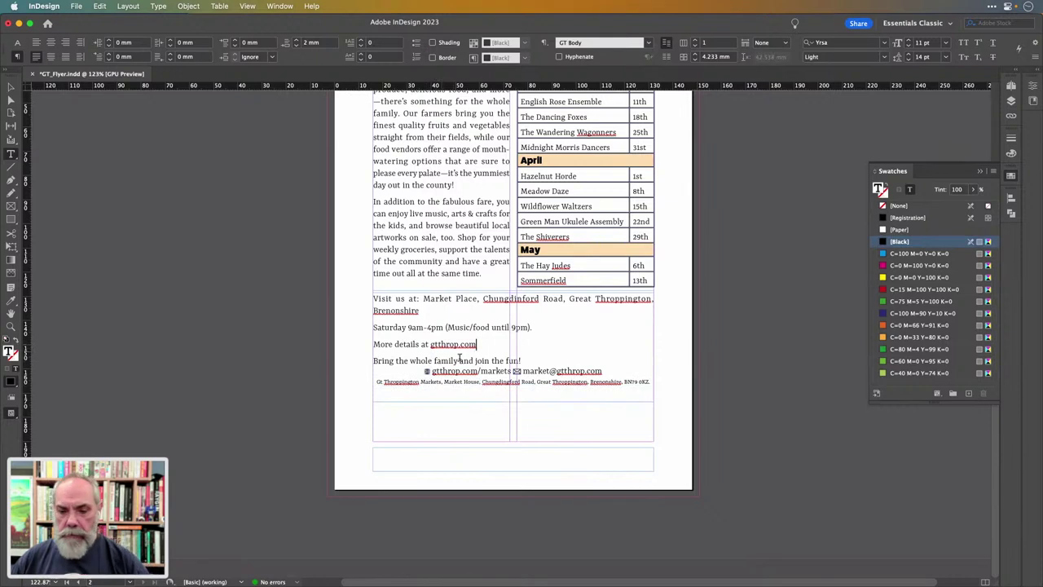
Insert a Frame Break so the web and address lines flow into the bottom footer frame
right_click(525, 365)
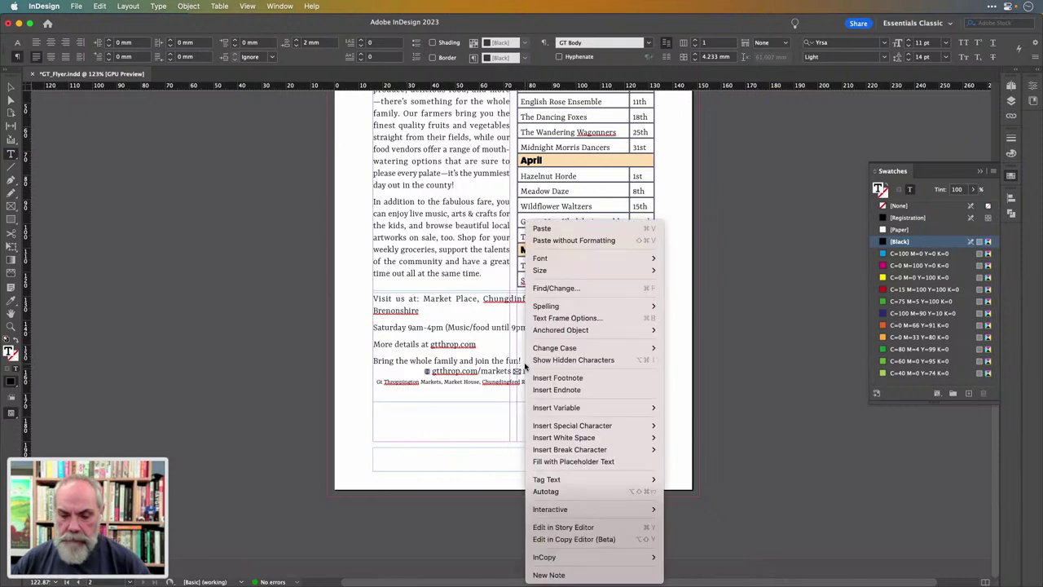
left_click(524, 360)
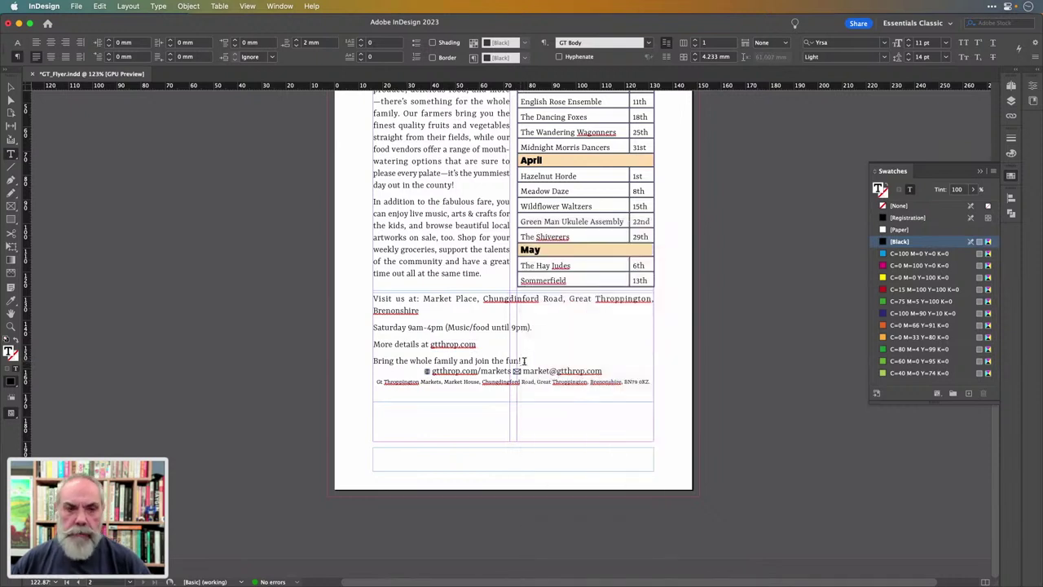
left_click(161, 8)
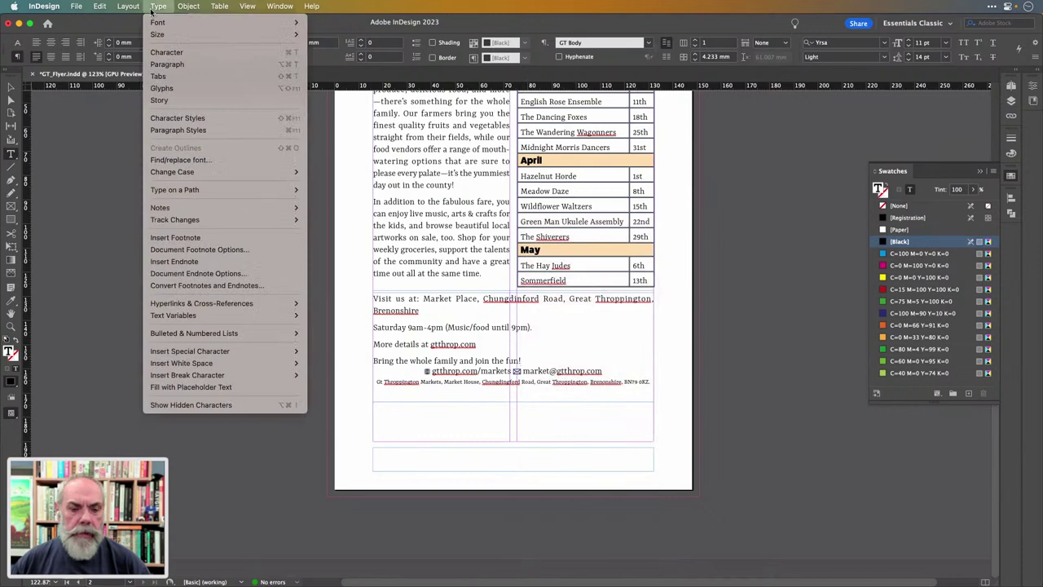
mouse_move(208, 377)
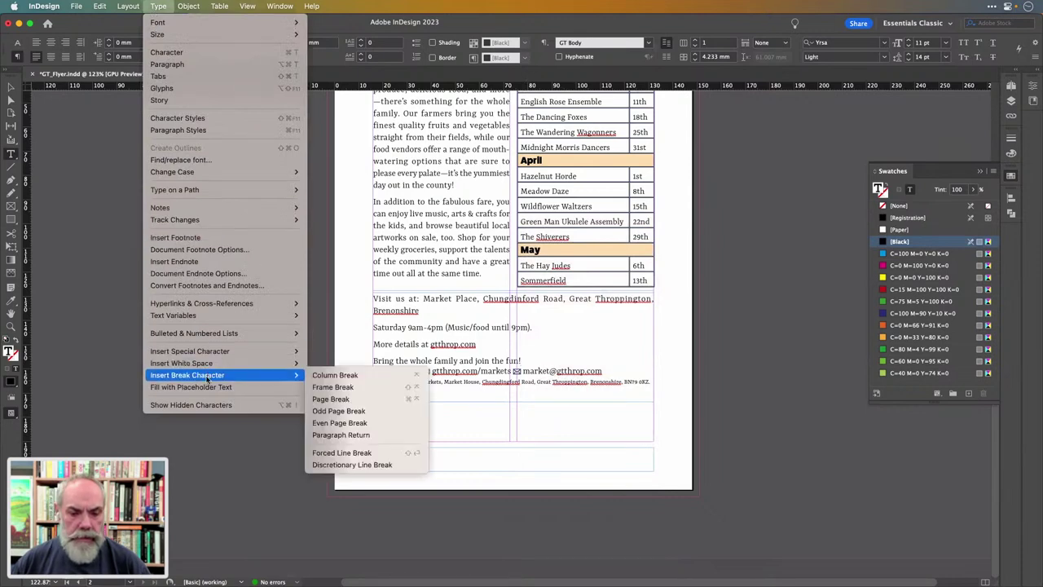
left_click(348, 388)
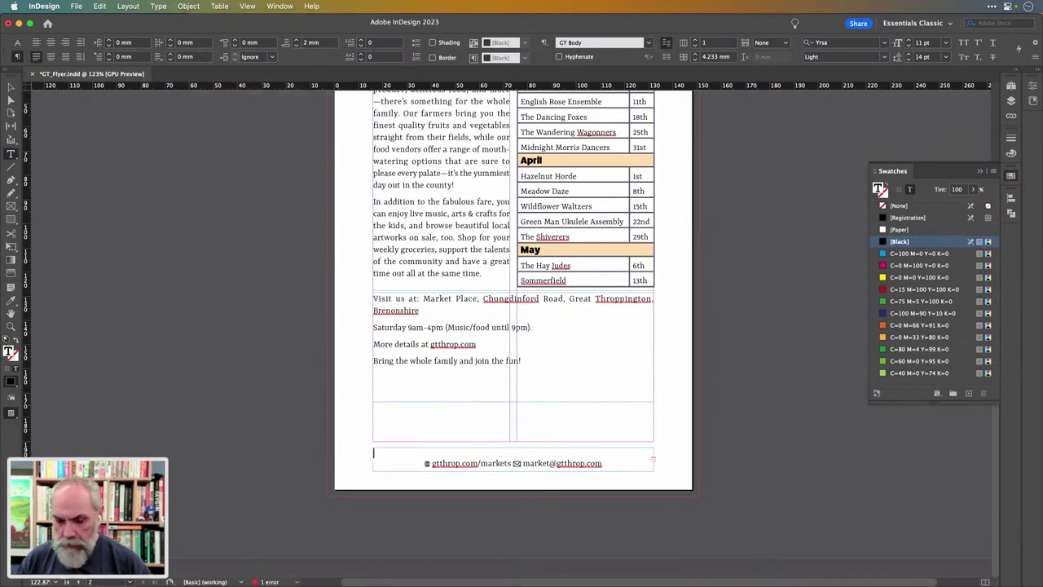
key("BackSpace")
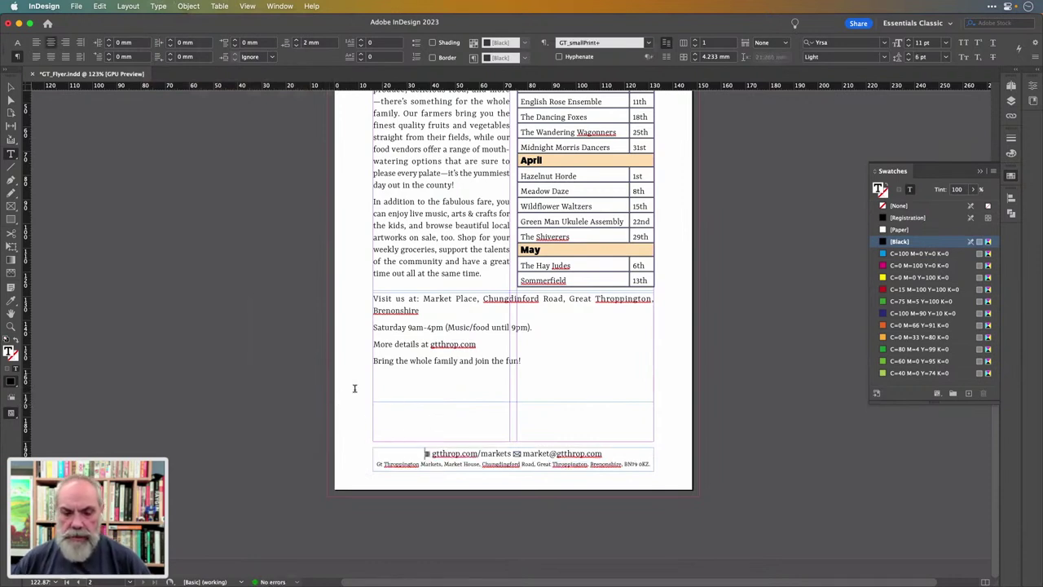
Apply the orange GT Page HD style to 'Bring the whole family and join the fun!'
left_click(488, 349)
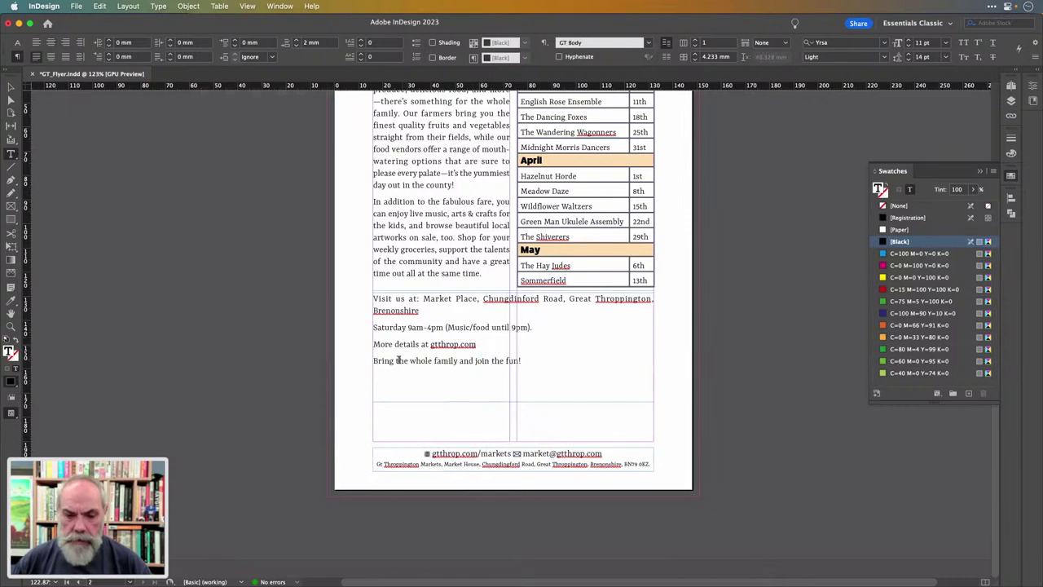
left_click_drag(533, 362, 358, 355)
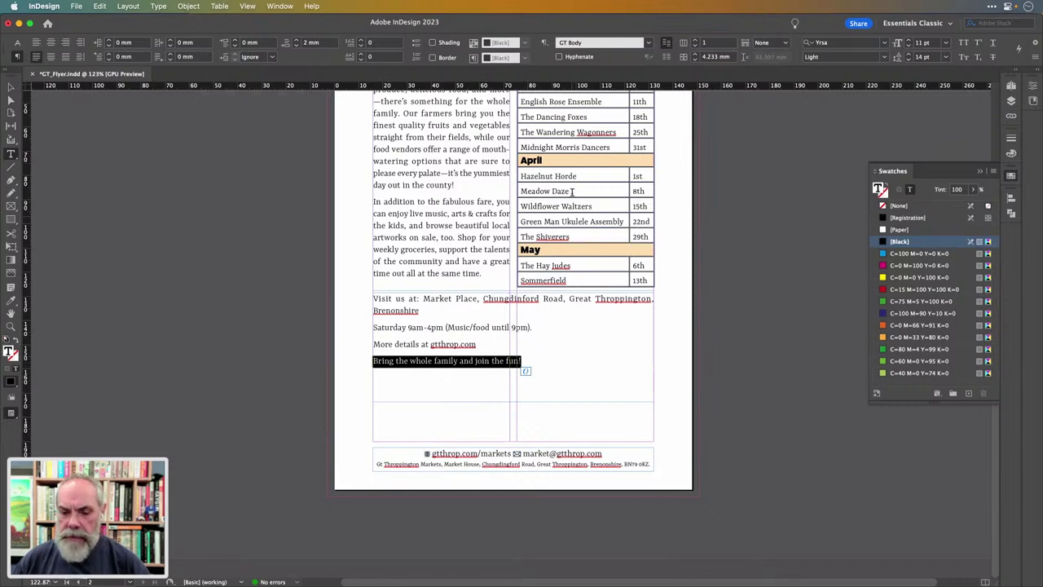
key("super+Return")
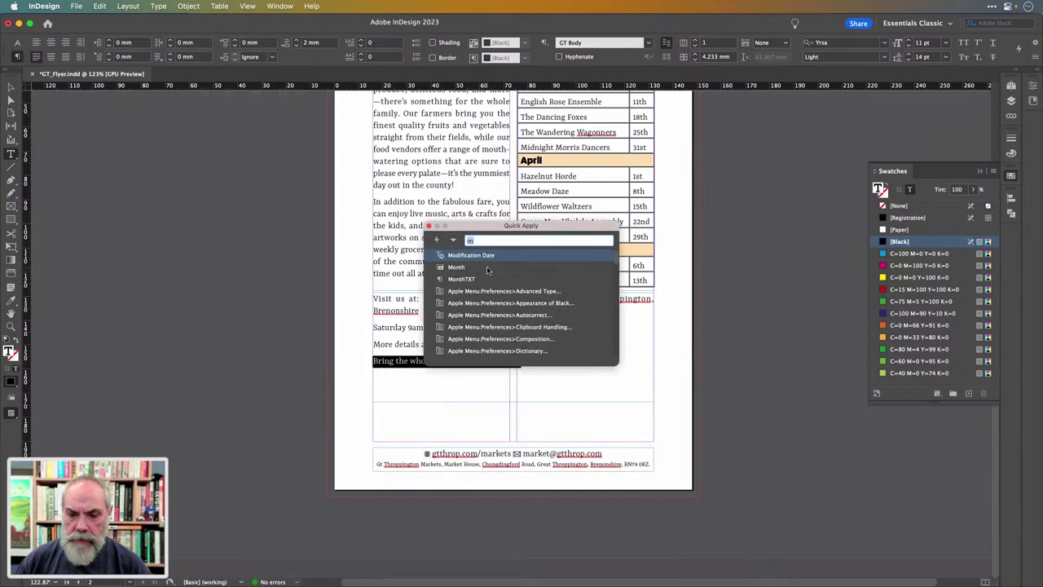
type("HD")
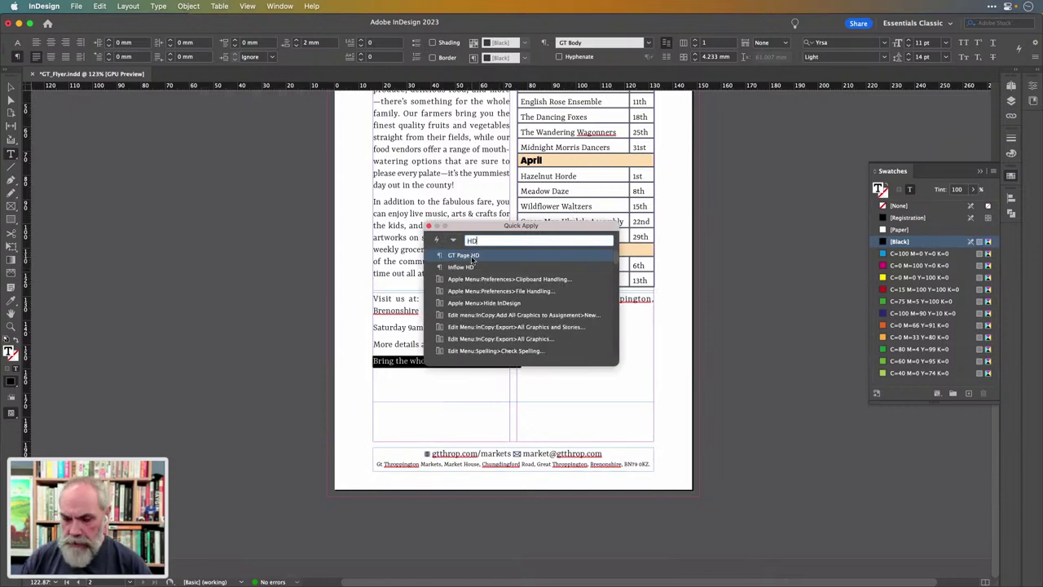
key("Return")
left_click(461, 364)
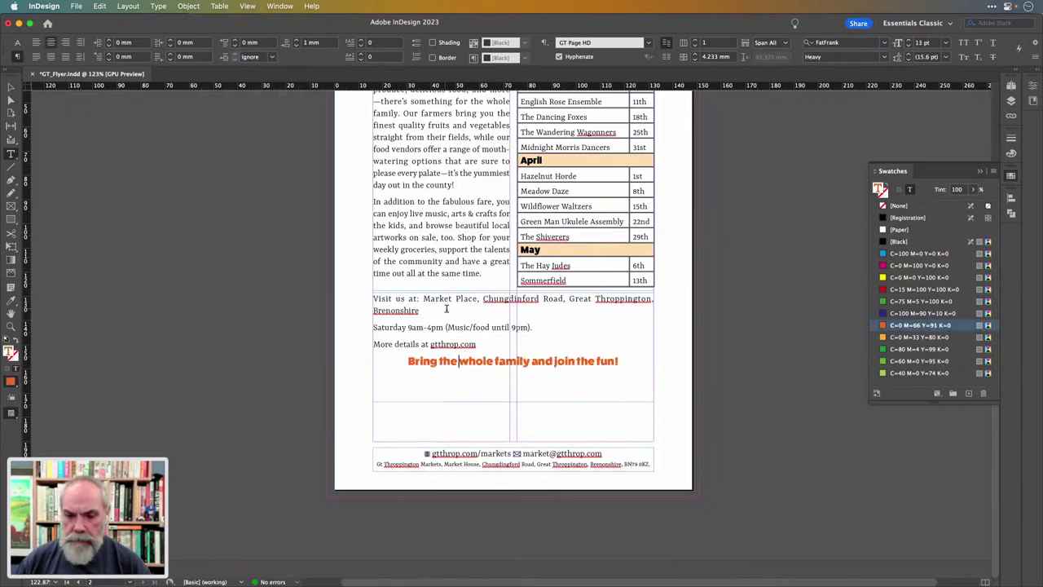
Join 'More details at gtthrop.com' onto the Saturday opening-hours line
left_click_drag(423, 309, 369, 297)
left_click(454, 332)
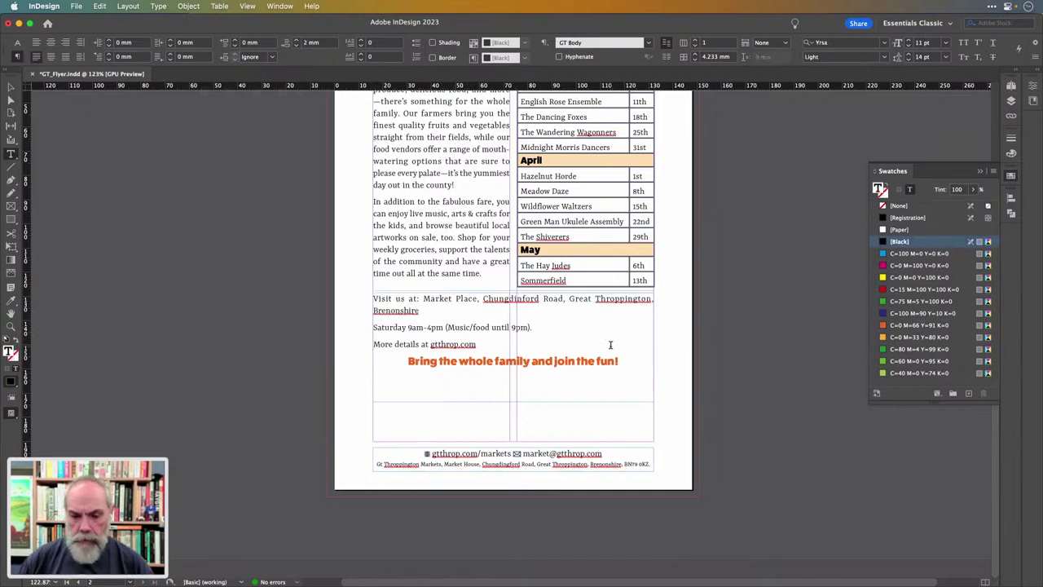
key("Delete")
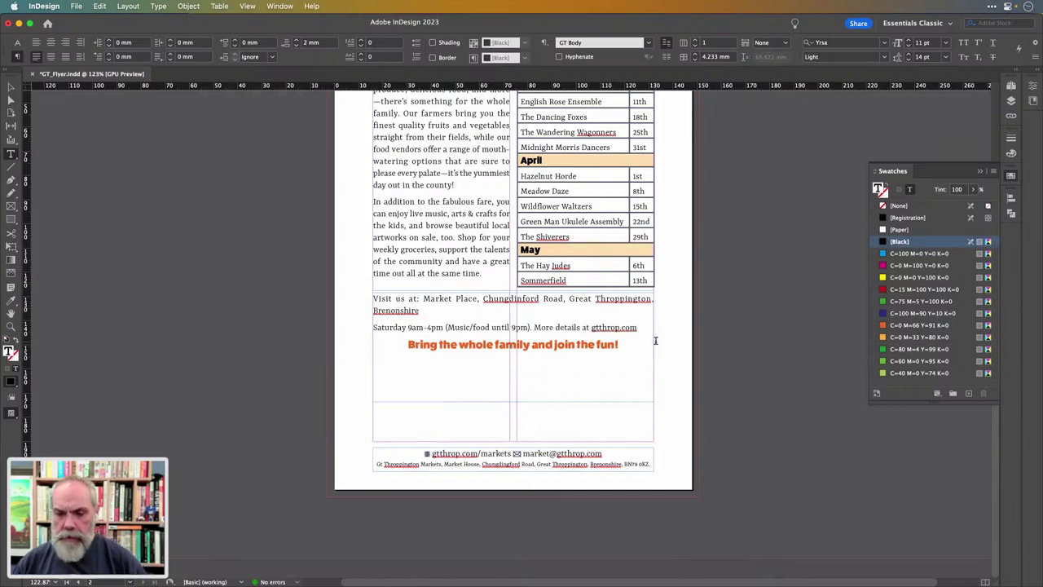
left_click_drag(640, 325, 361, 299)
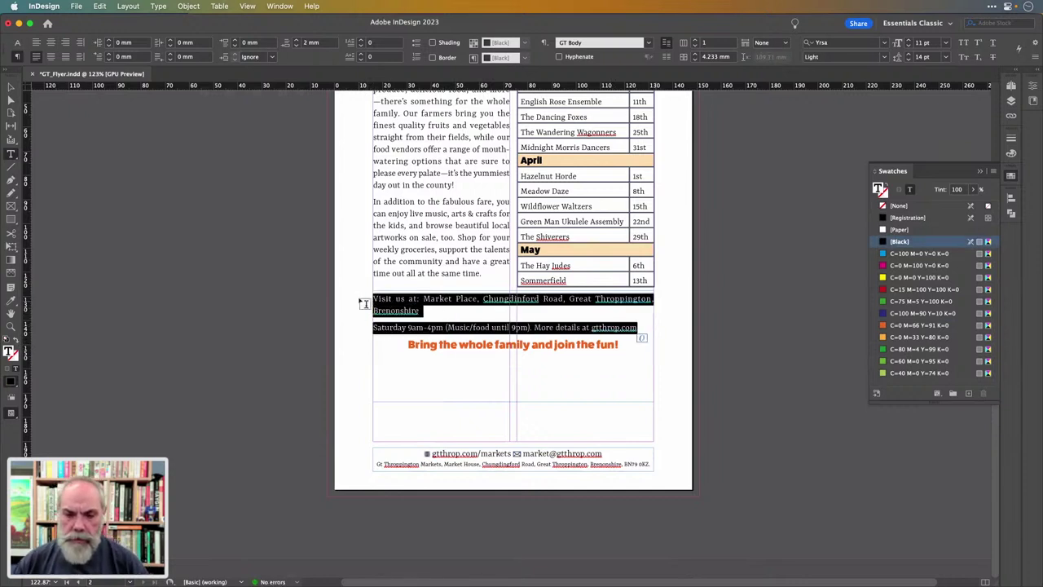
Start a new paragraph style named GT_cntrd from the selected address text, trying a 10 pt size
right_click(556, 41)
left_click(574, 48)
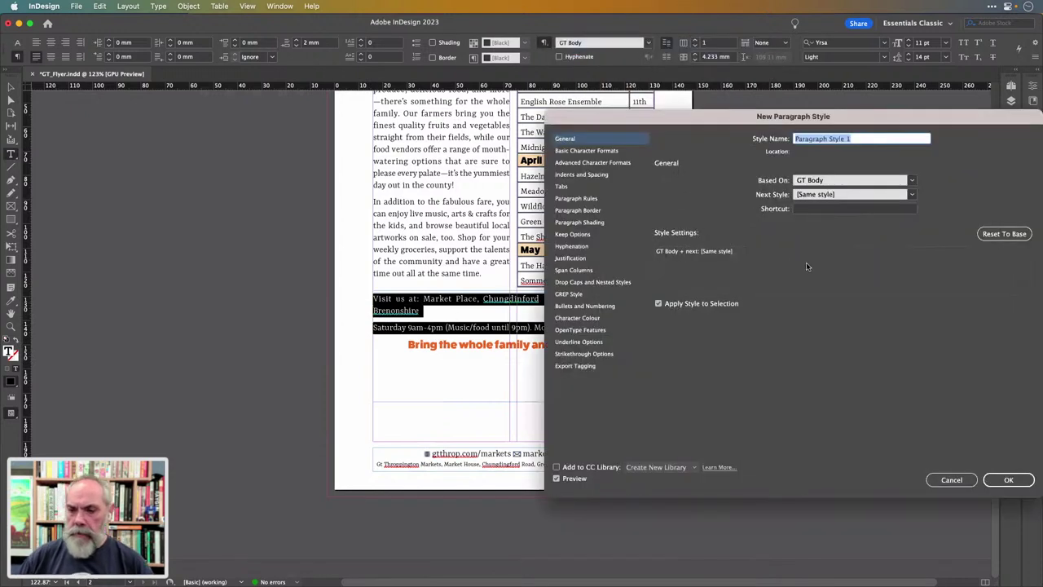
type("GT_cntrd")
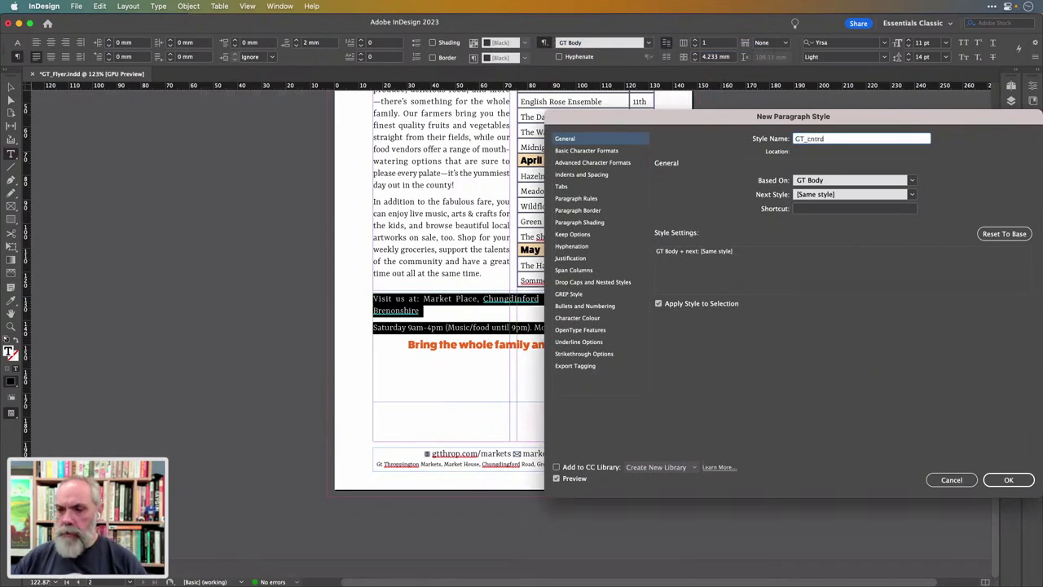
left_click(610, 151)
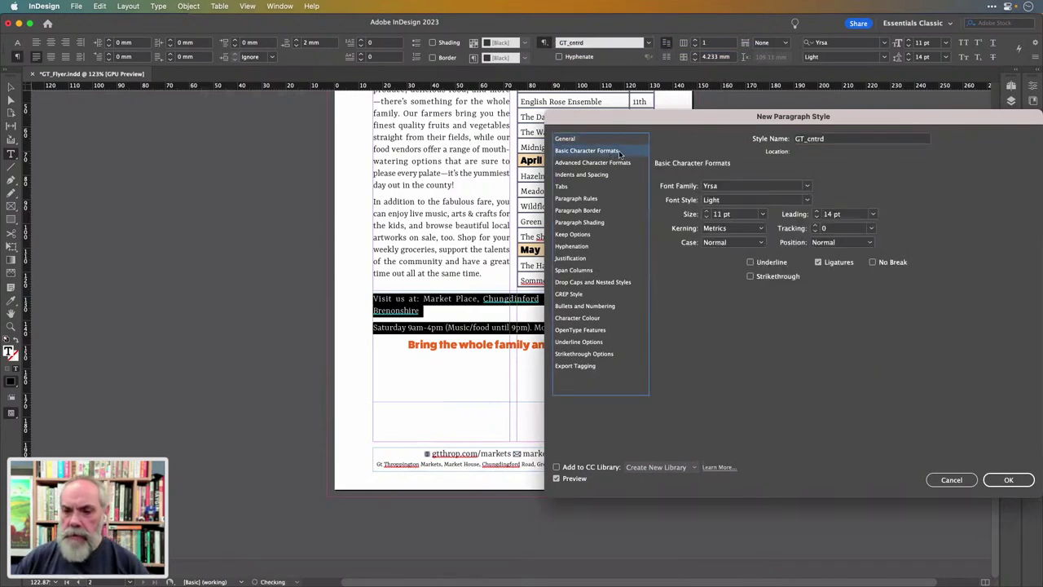
left_click(706, 217)
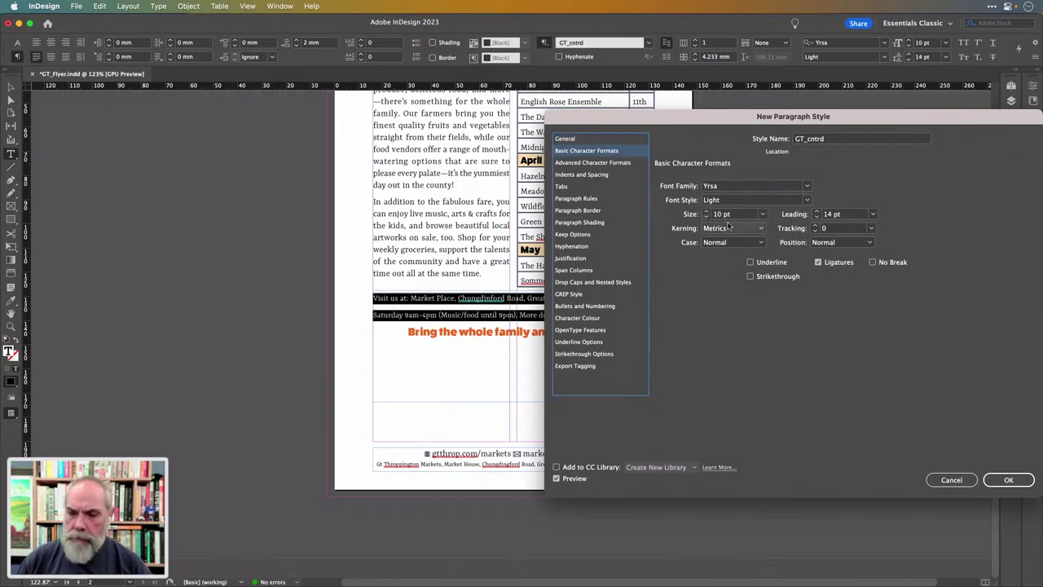
left_click_drag(728, 128, 842, 213)
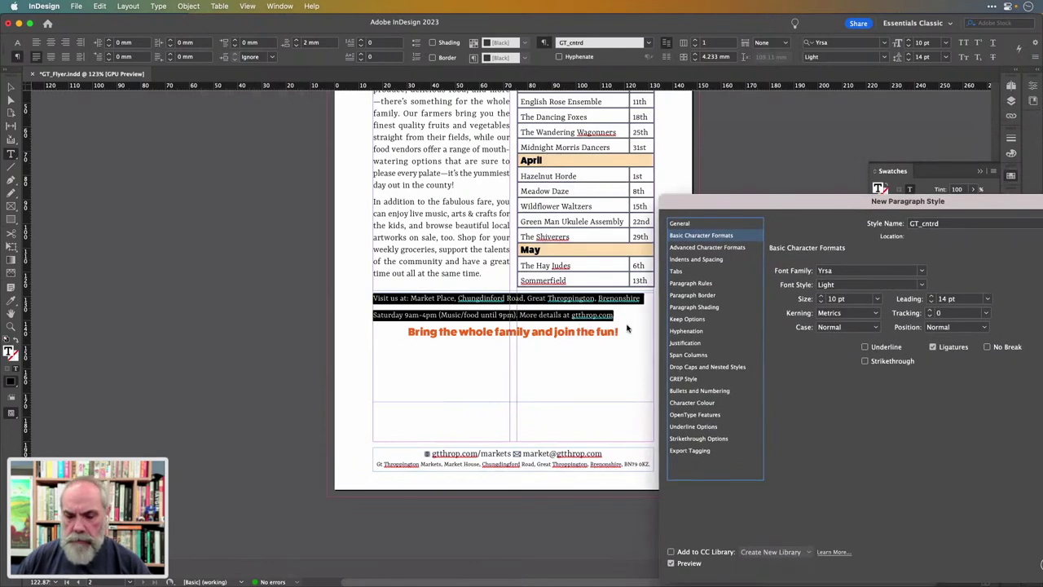
left_click_drag(838, 207, 656, 150)
Centre-align the GT_cntrd style, raise it to 11 pt on 14 pt leading, and save it
left_click(526, 202)
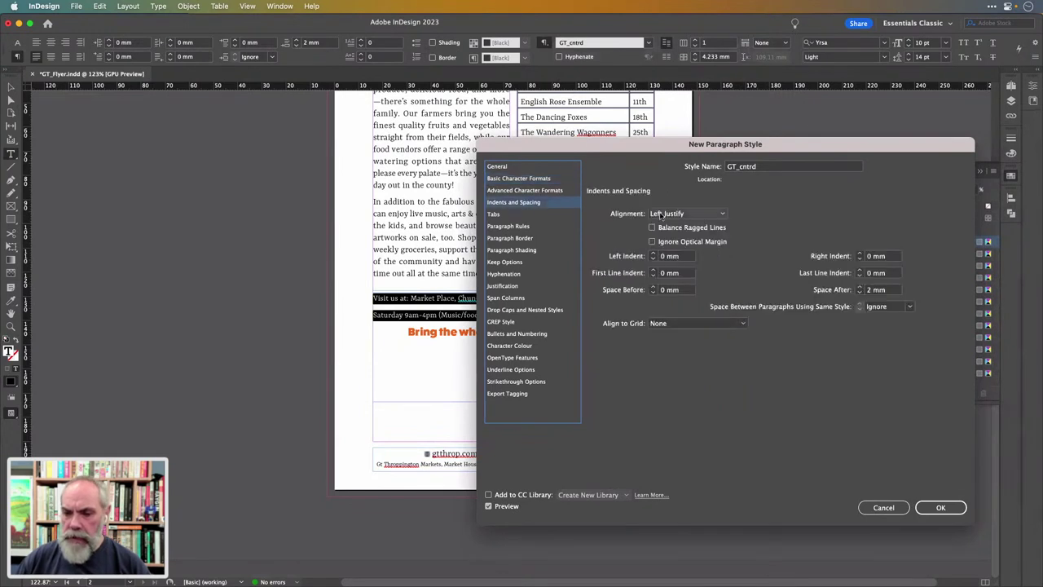
left_click(693, 212)
left_click(670, 236)
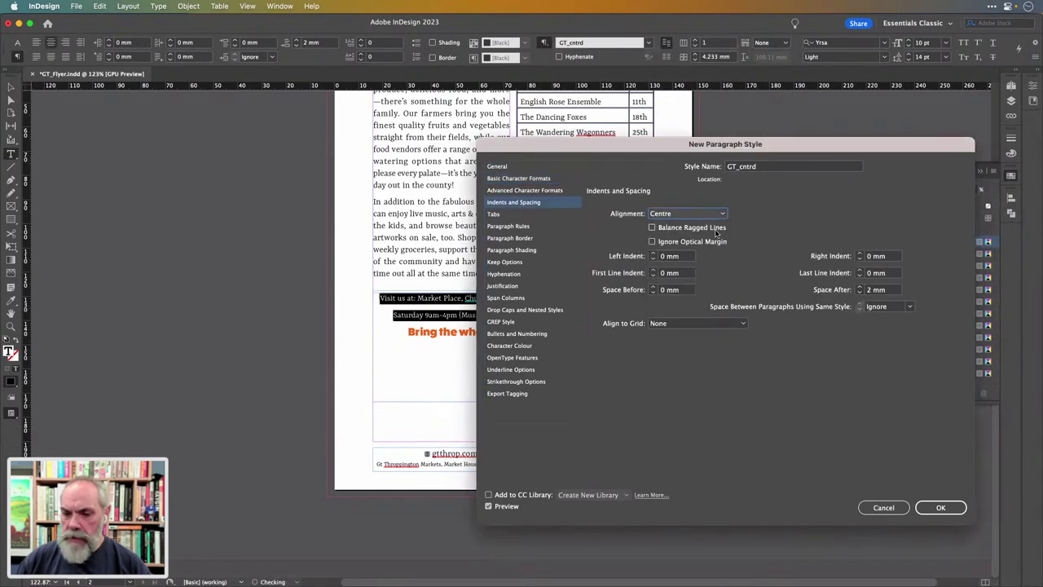
left_click_drag(725, 147, 724, 147)
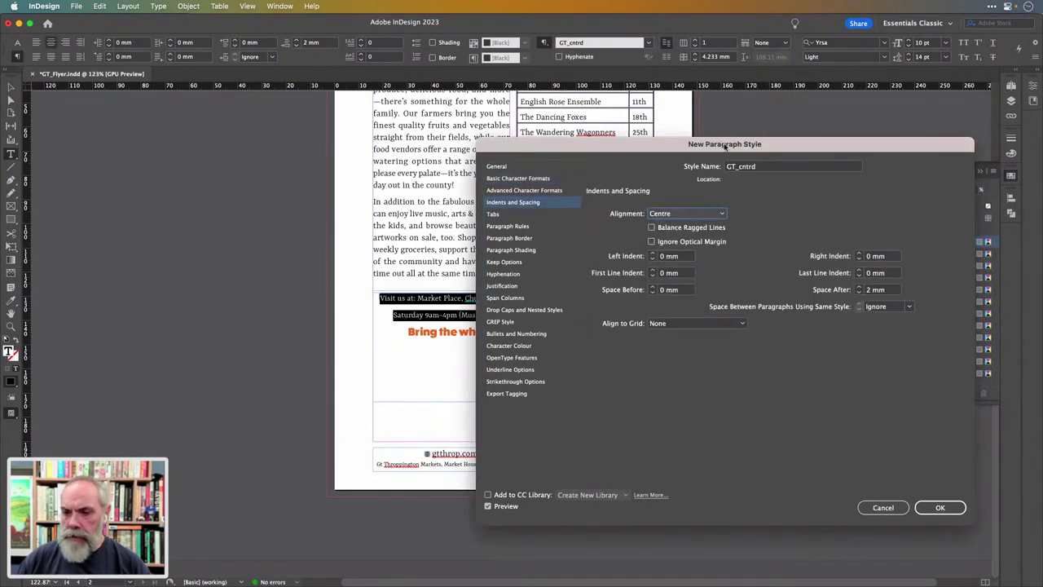
left_click(519, 178)
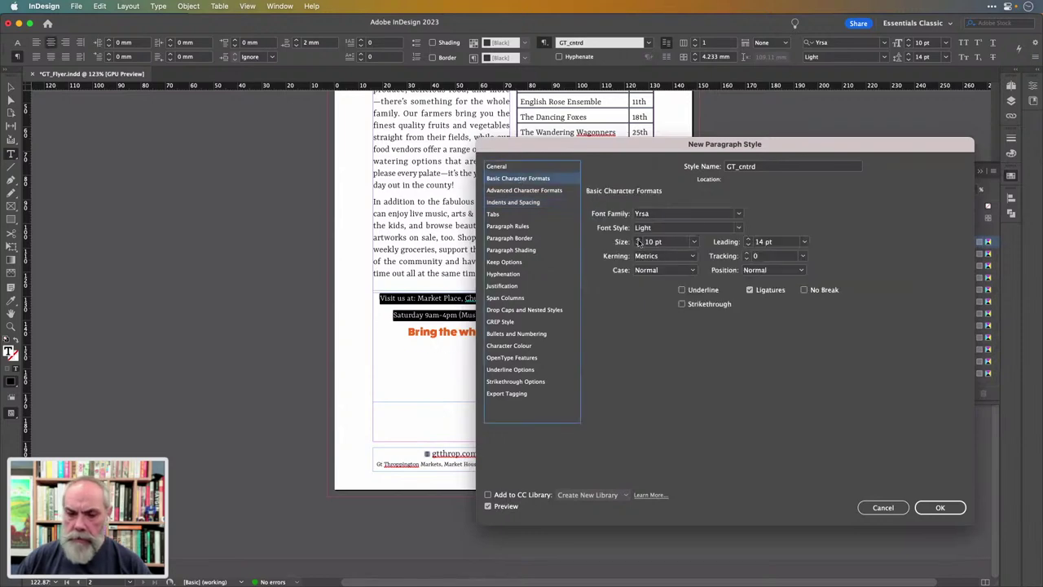
left_click(639, 239)
left_click_drag(658, 149, 640, 170)
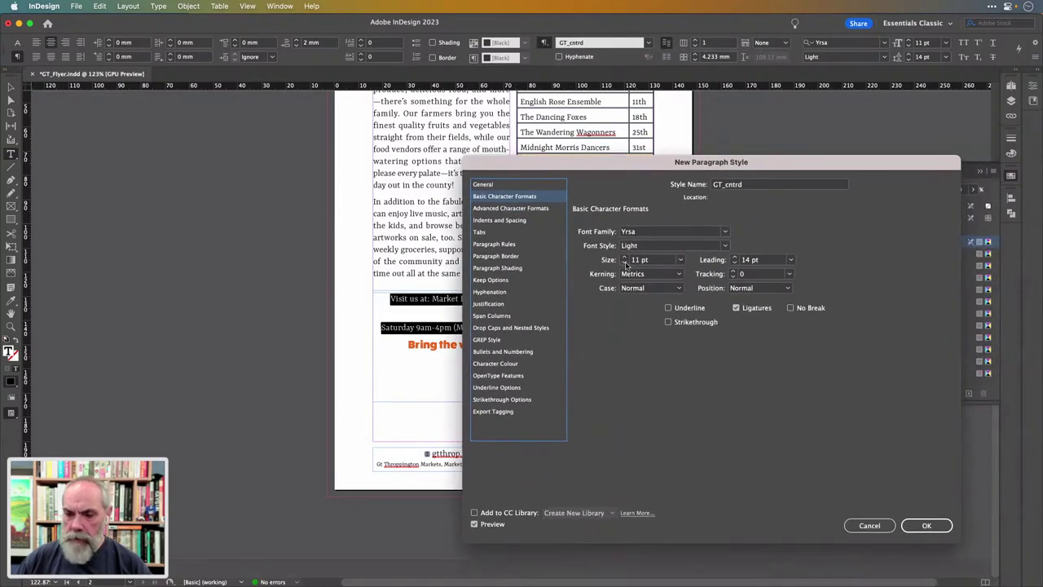
left_click(924, 524)
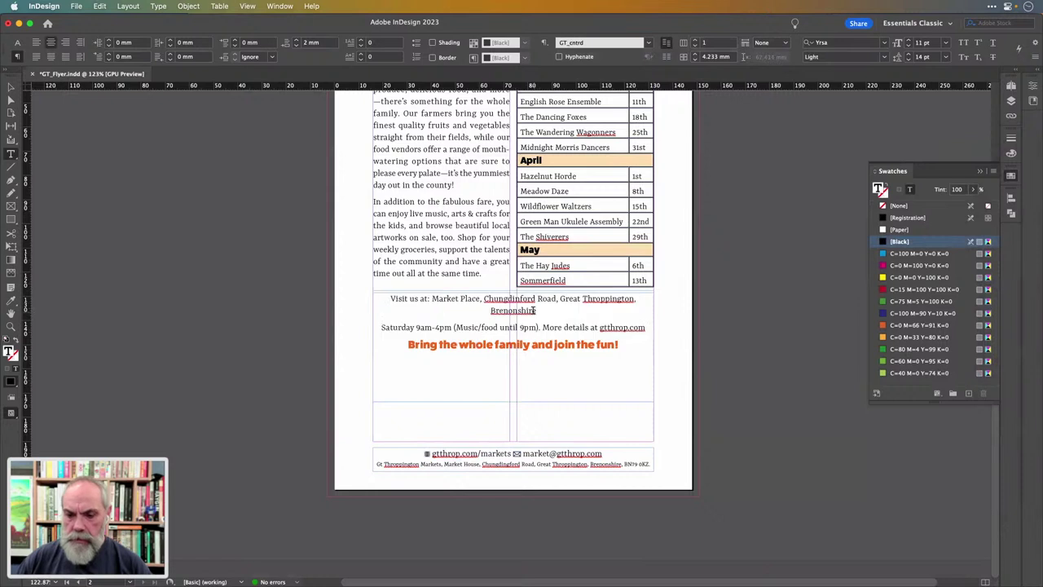
Delete the 'Visit us at:' lead-in so the Market Place address fits on one line
left_click_drag(536, 310, 379, 296)
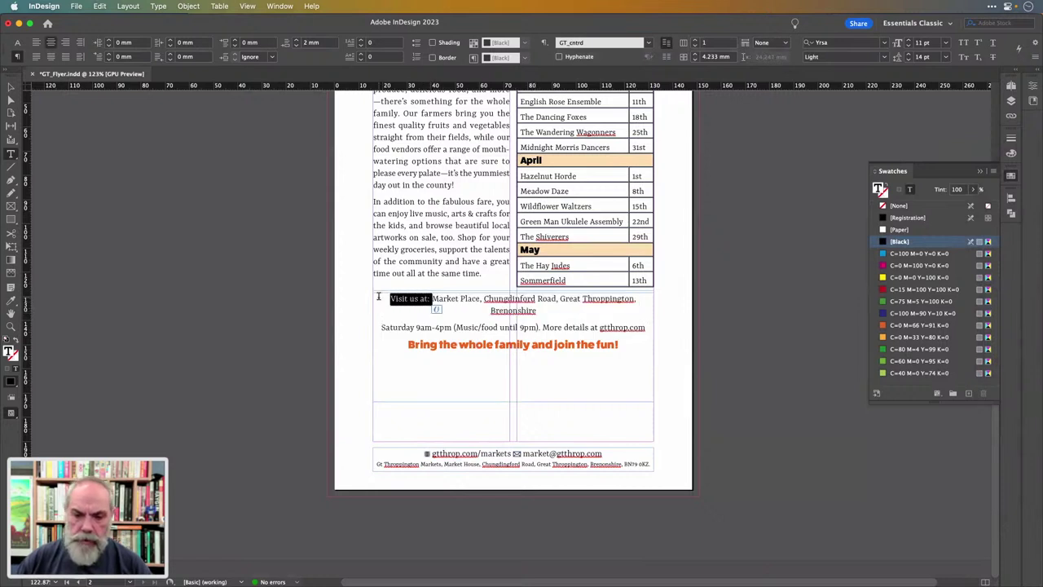
key("BackSpace")
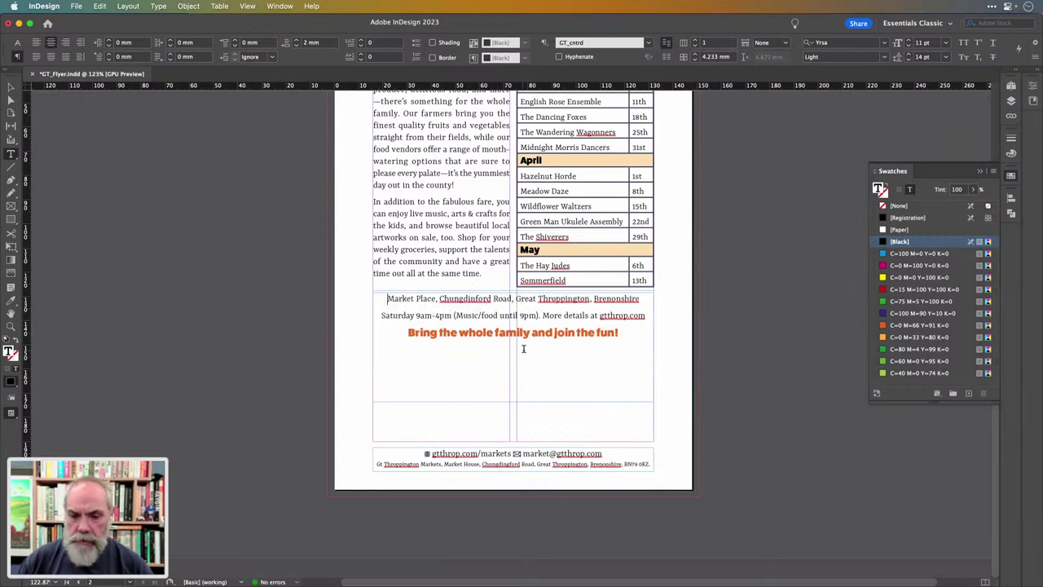
left_click(11, 87)
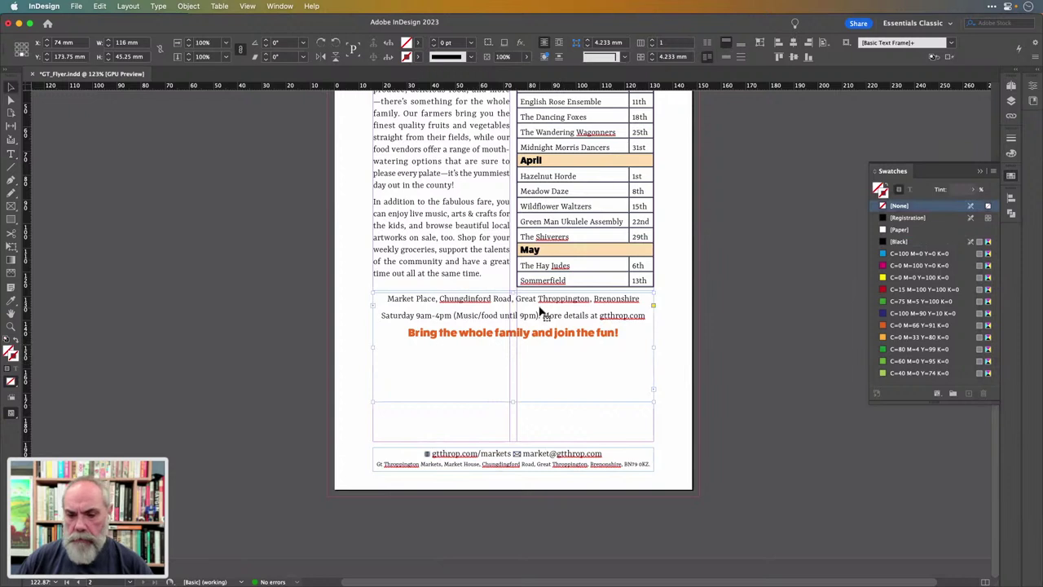
Drag the address and 'Bring the whole family' frame down to about Y 189 mm, above the footer
left_click_drag(516, 299, 523, 360)
left_click_drag(553, 392, 554, 435)
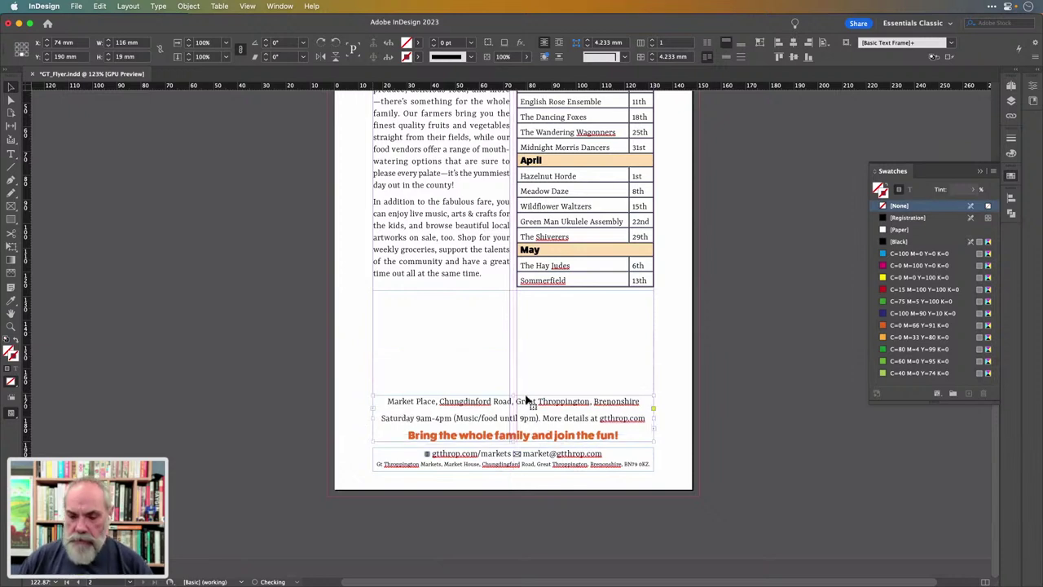
left_click_drag(534, 402, 534, 400)
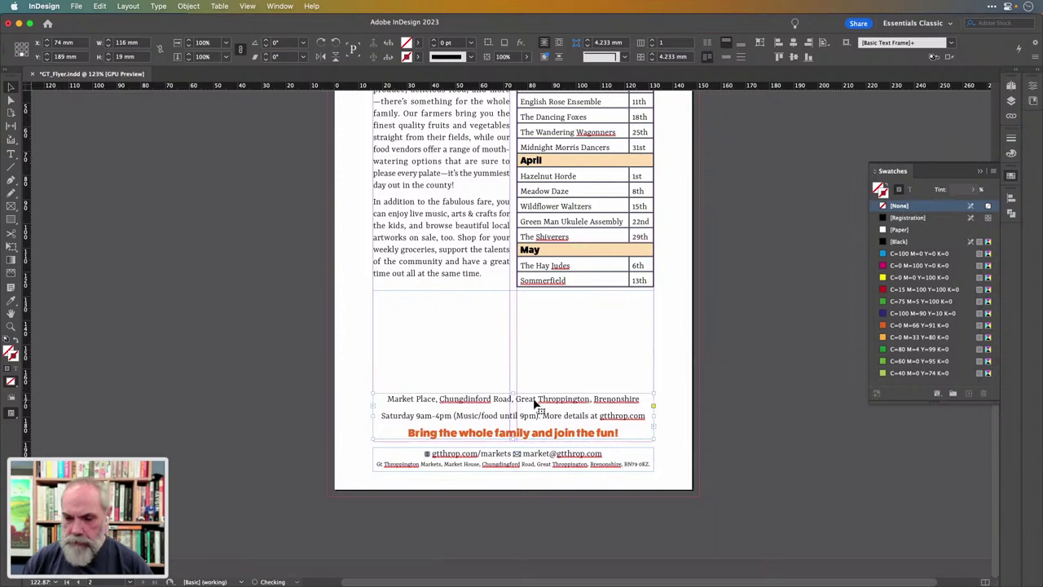
left_click(549, 332)
key("super+0")
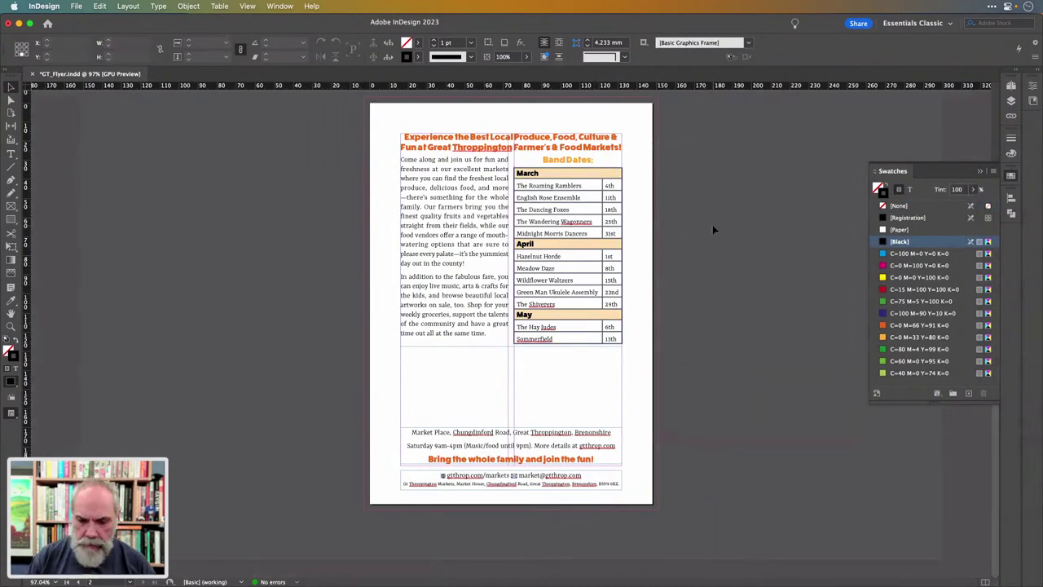
Draw an empty 116 × 39 mm rectangle picture frame across both columns below the body text
key("f")
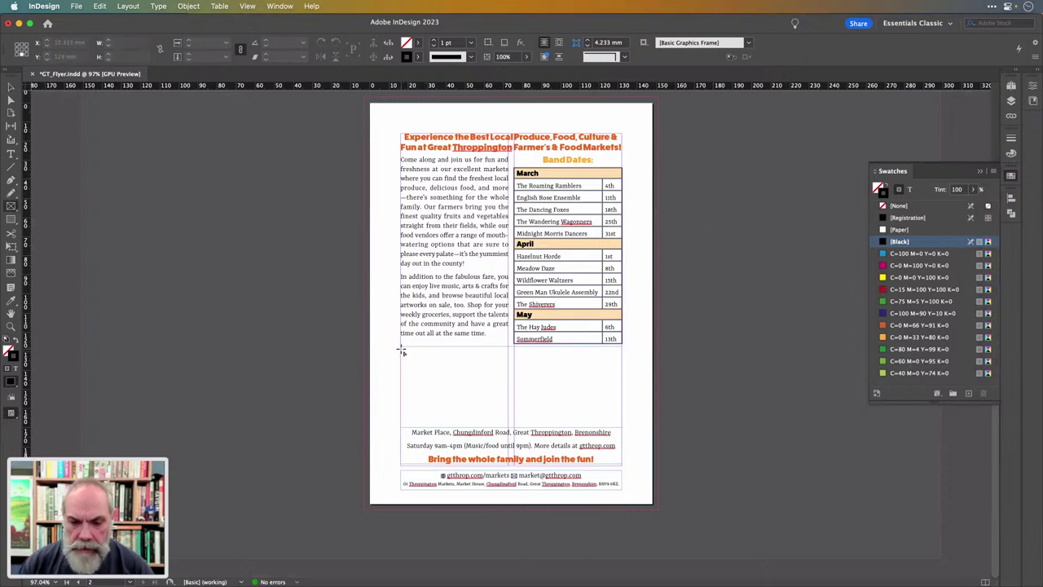
left_click_drag(400, 349, 621, 425)
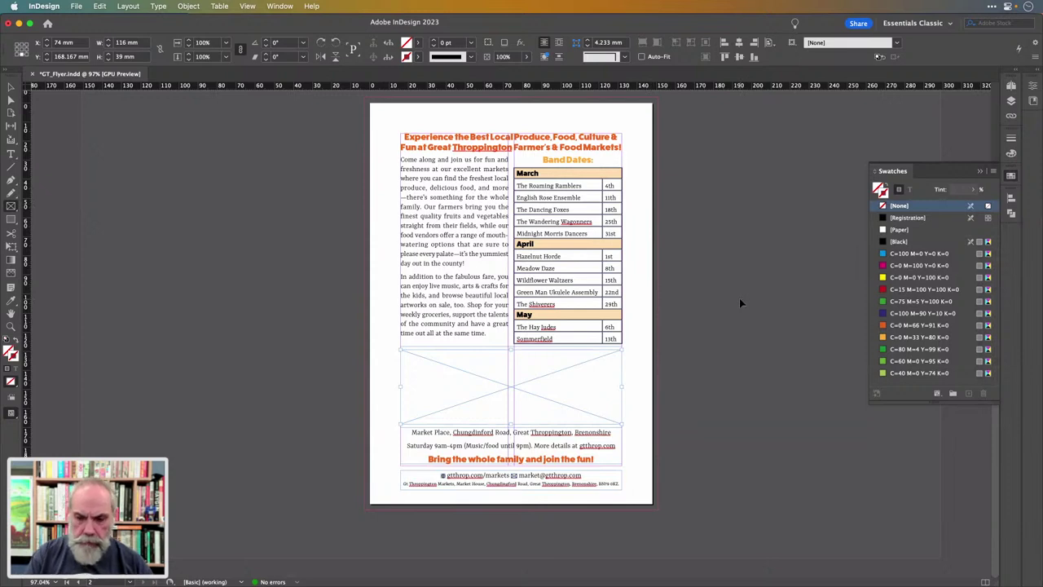
Give the new picture frame a Jump Object text wrap with 1 mm offsets on every side
key("super+alt+w")
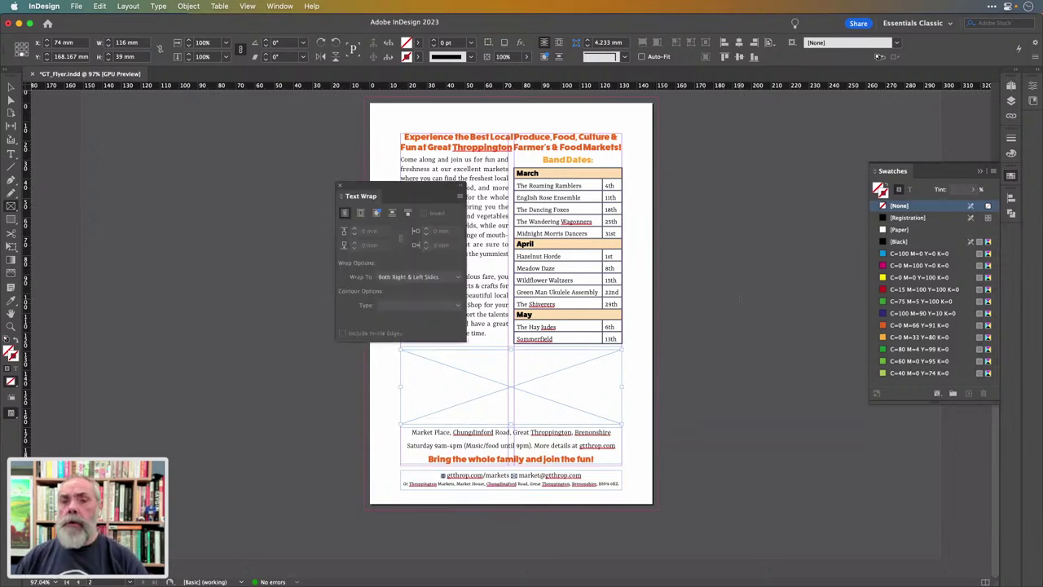
left_click(391, 213)
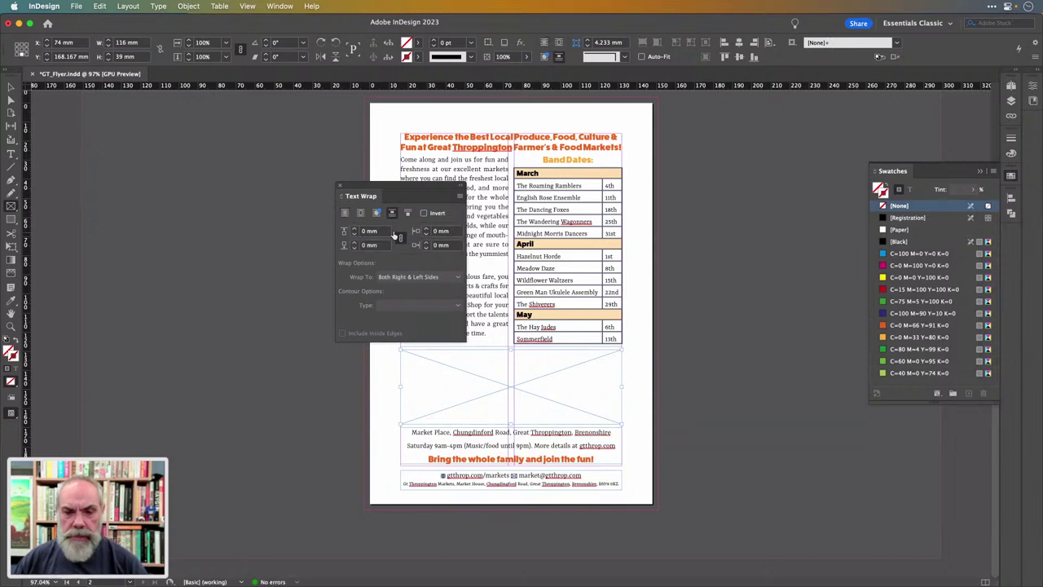
left_click(8, 88)
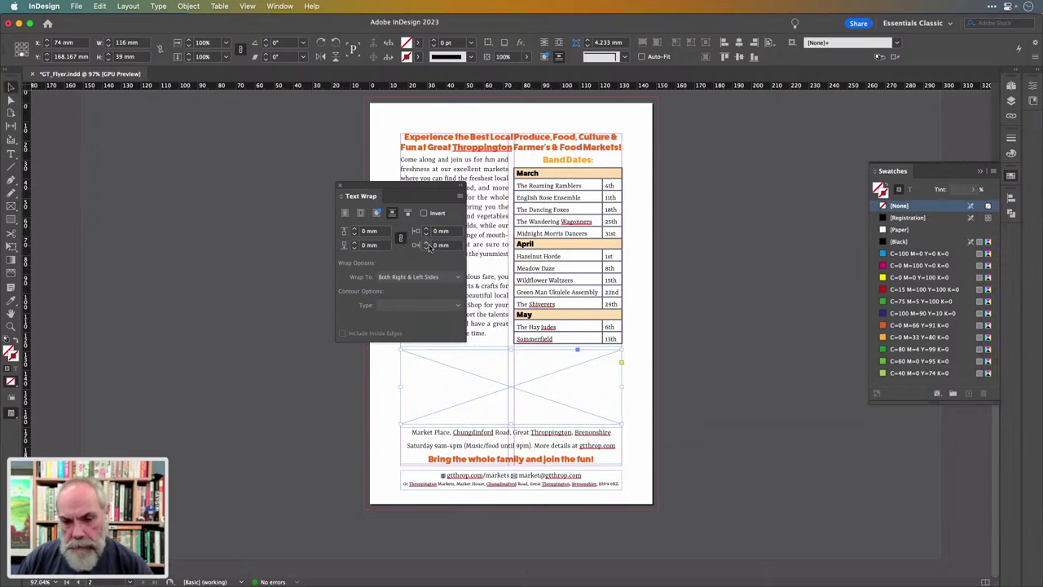
left_click(425, 242)
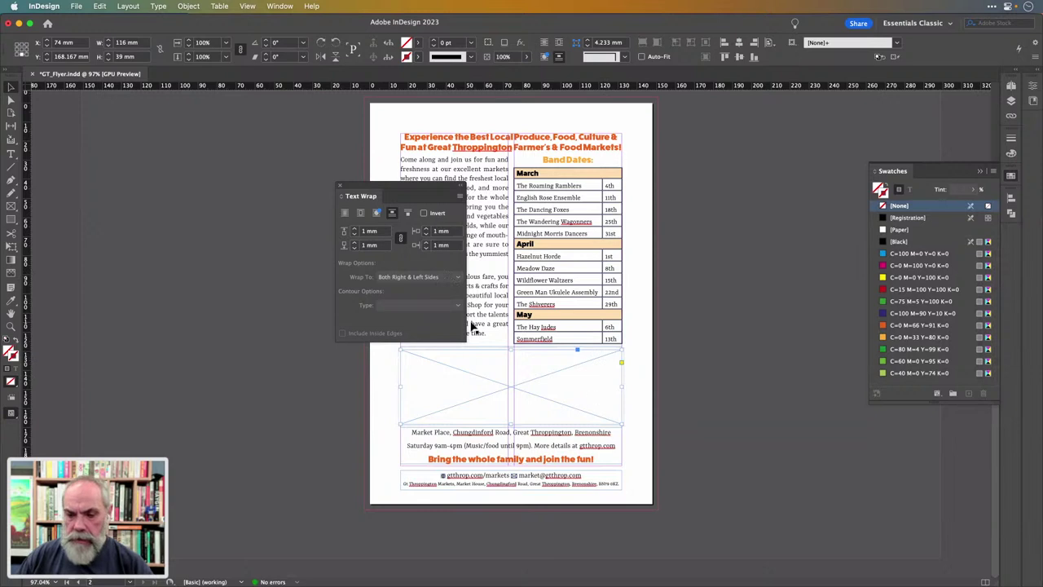
left_click(341, 189)
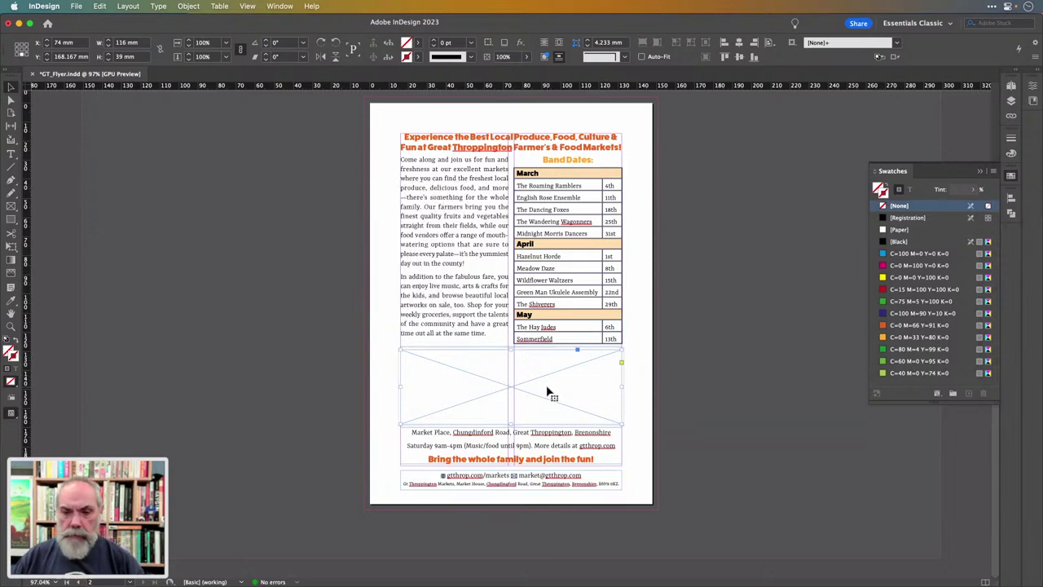
Move the picture frame up under the headline and lengthen the body text frame so the table reflows
left_click_drag(549, 393, 571, 200)
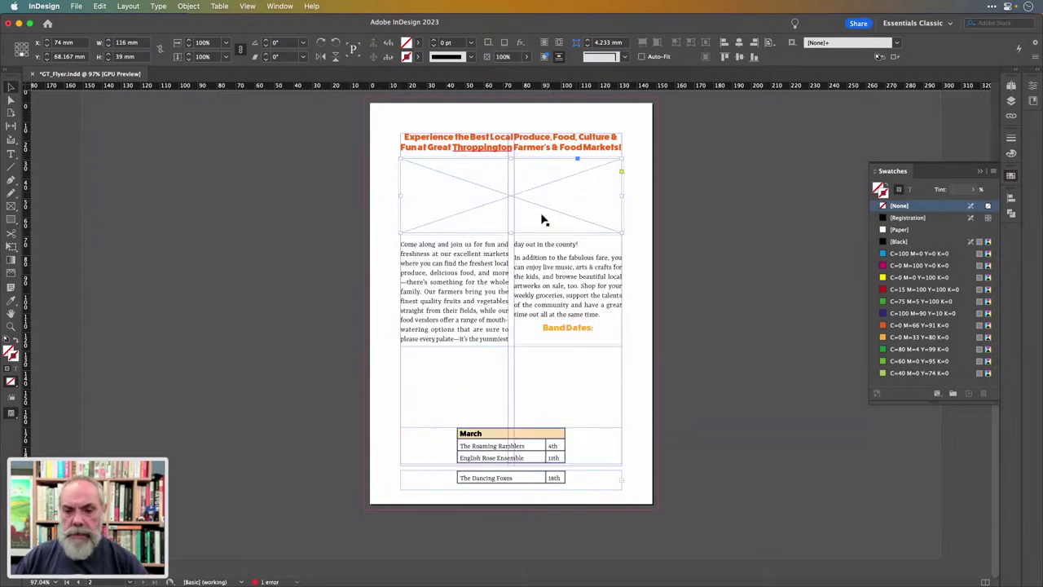
left_click(522, 306)
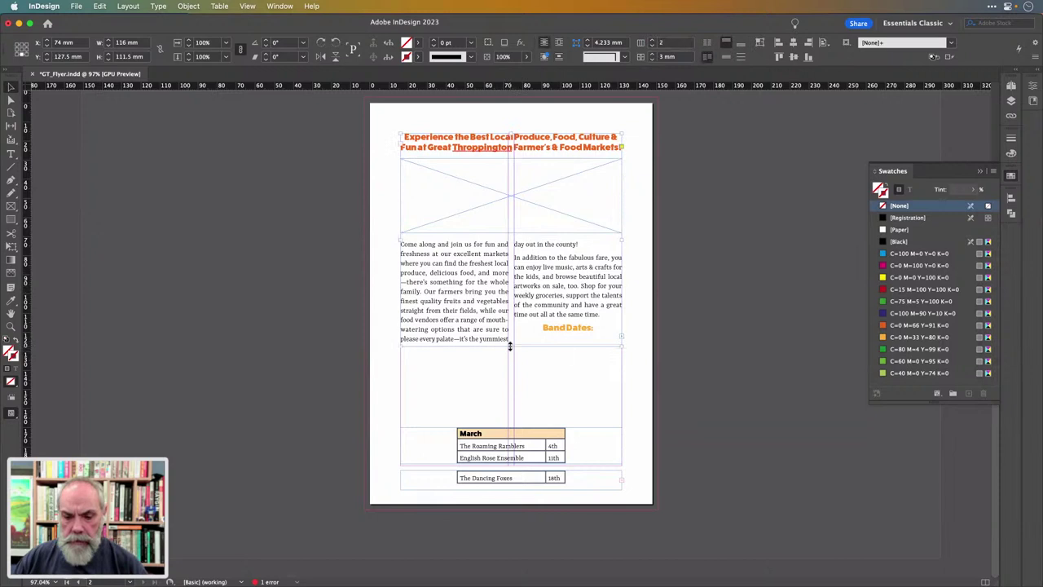
left_click_drag(510, 347, 515, 424)
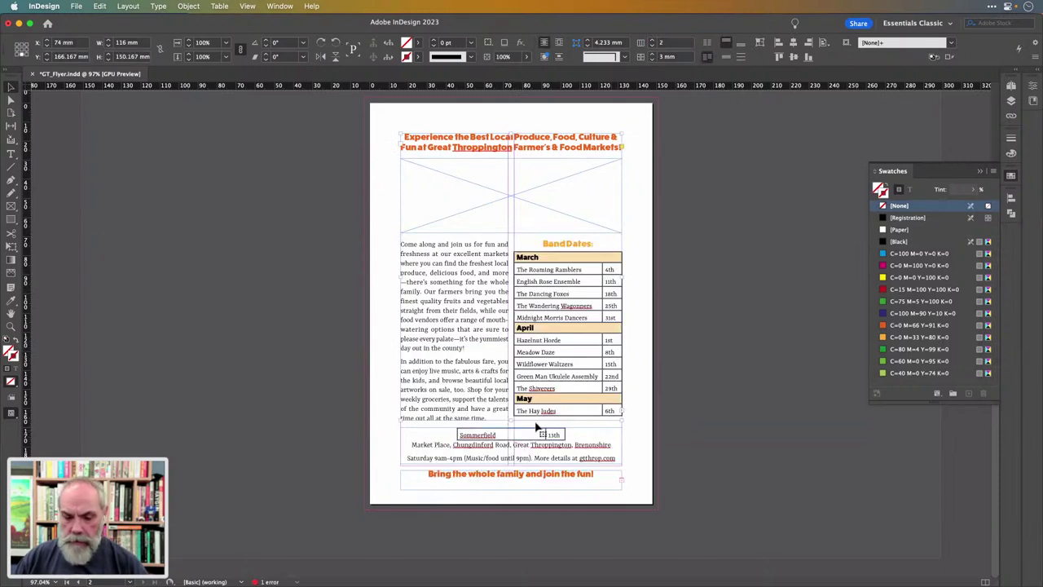
left_click_drag(511, 421, 511, 426)
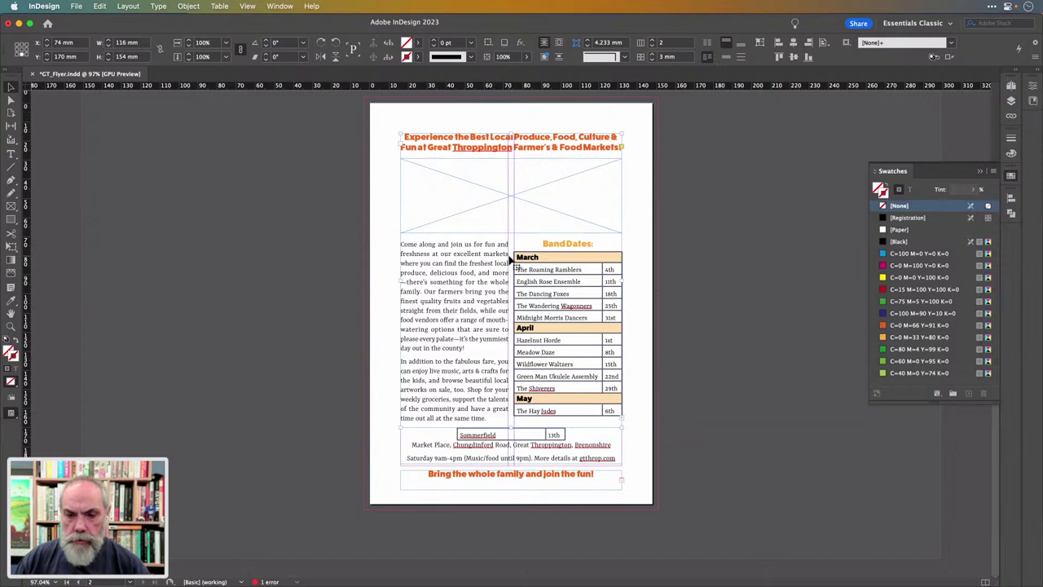
Reset the picture frame's wrap offsets to 0 mm and nudge it up 2 mm to Y 66.167 mm
left_click(507, 210)
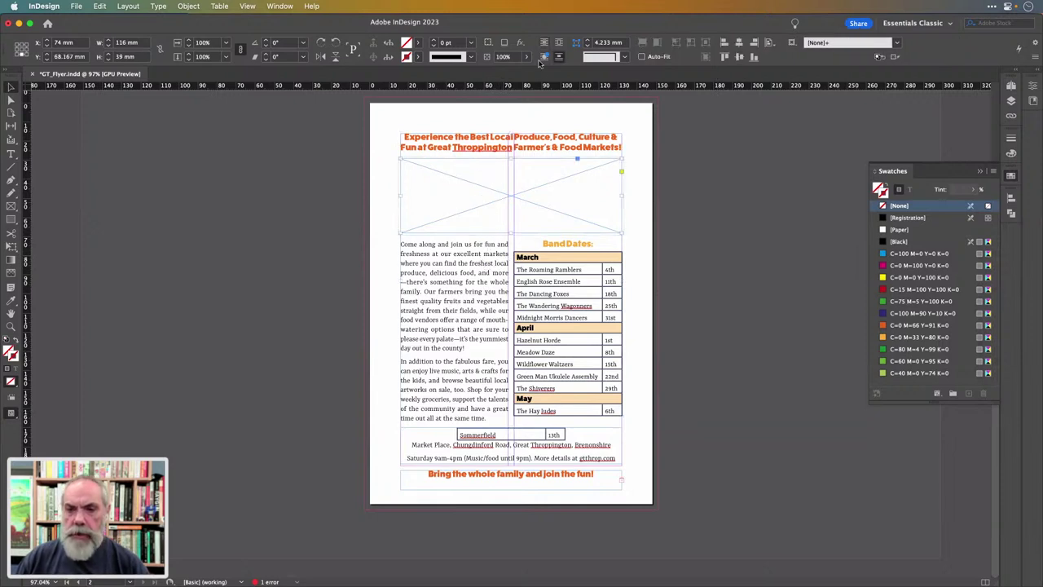
key("super+alt+w")
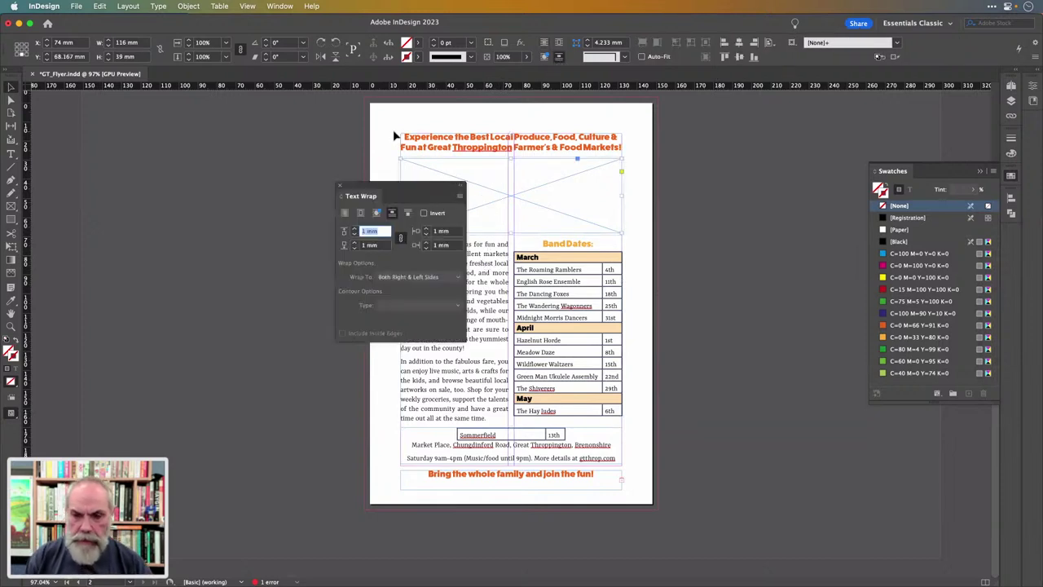
type("0")
key("Return")
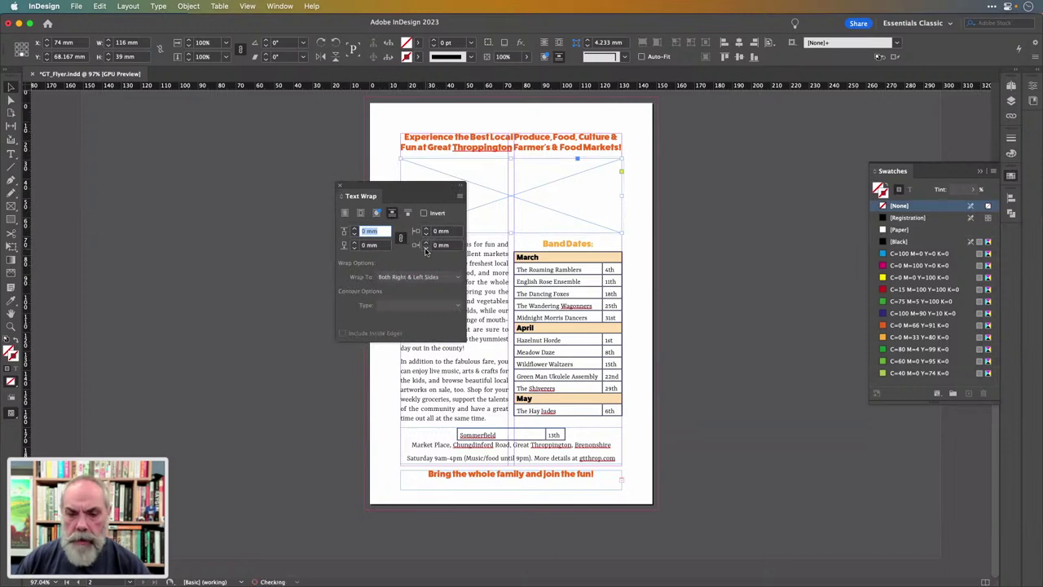
left_click(341, 186)
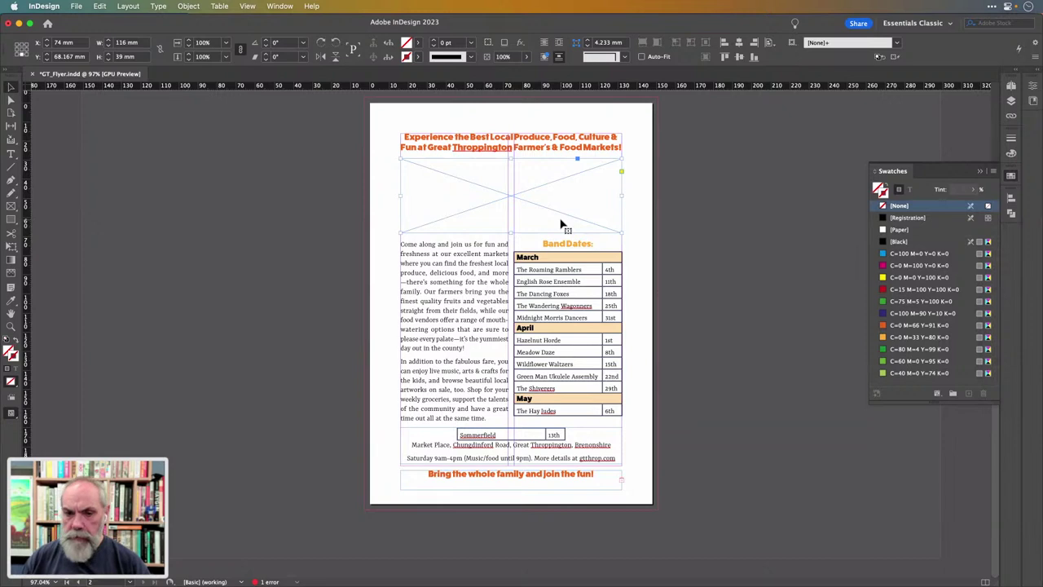
key("Up")
key("Up")
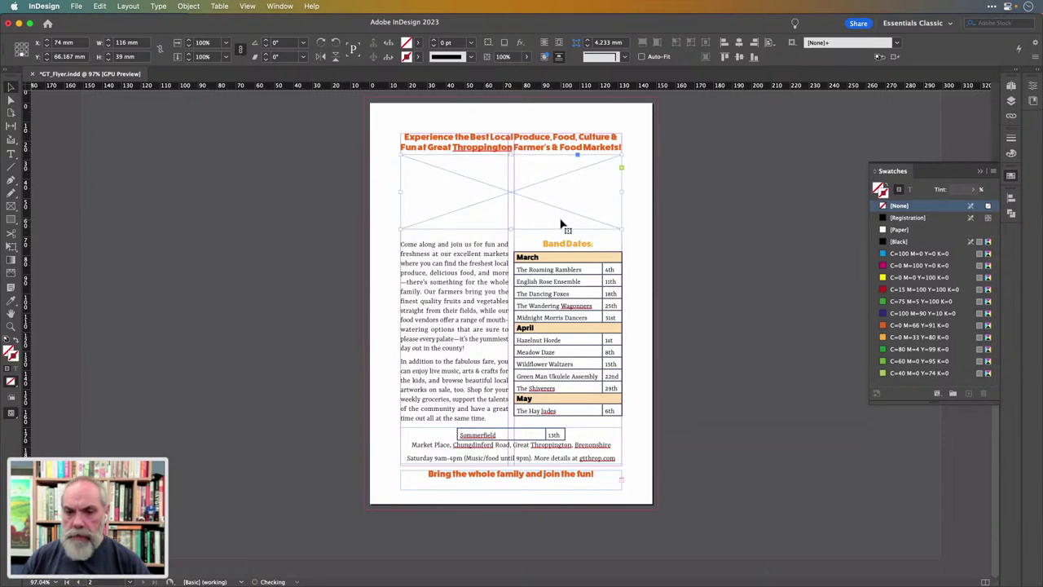
left_click(491, 276)
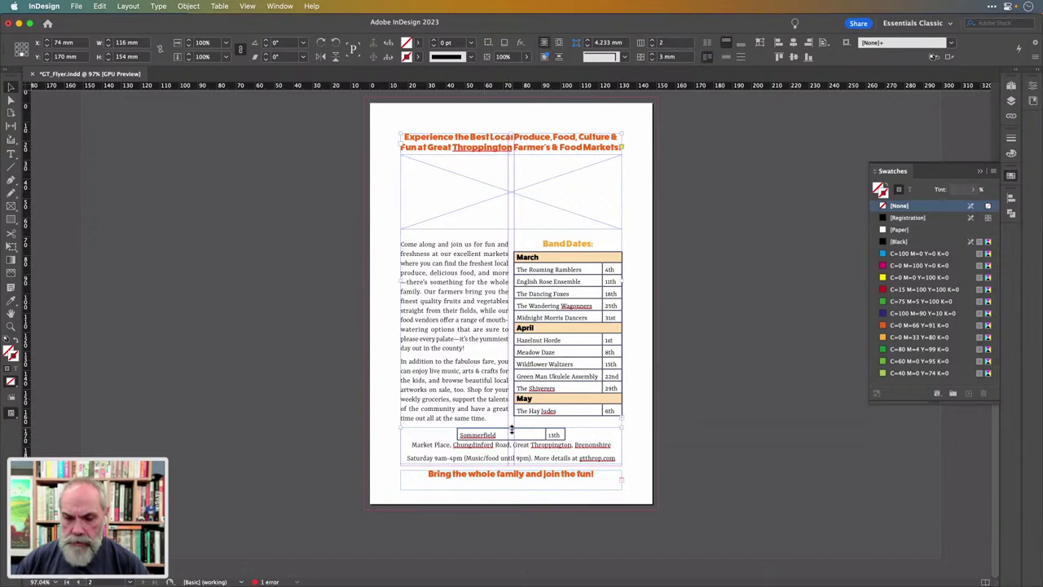
Adjust the body text and 'Bring the whole family' frames, and shorten the top picture frame to 33 mm
left_click_drag(511, 430, 514, 441)
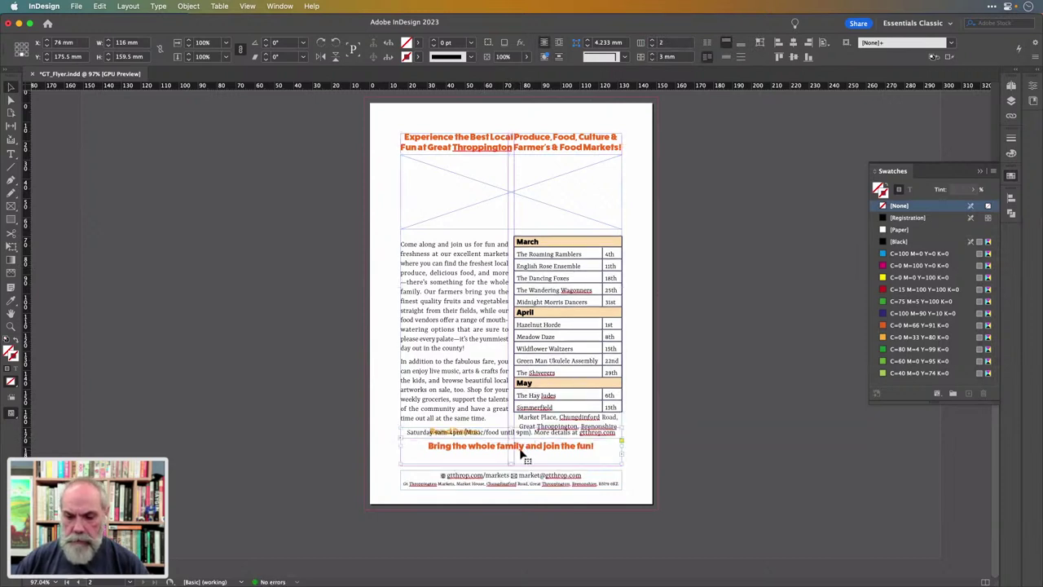
left_click(521, 453)
left_click_drag(512, 430, 511, 440)
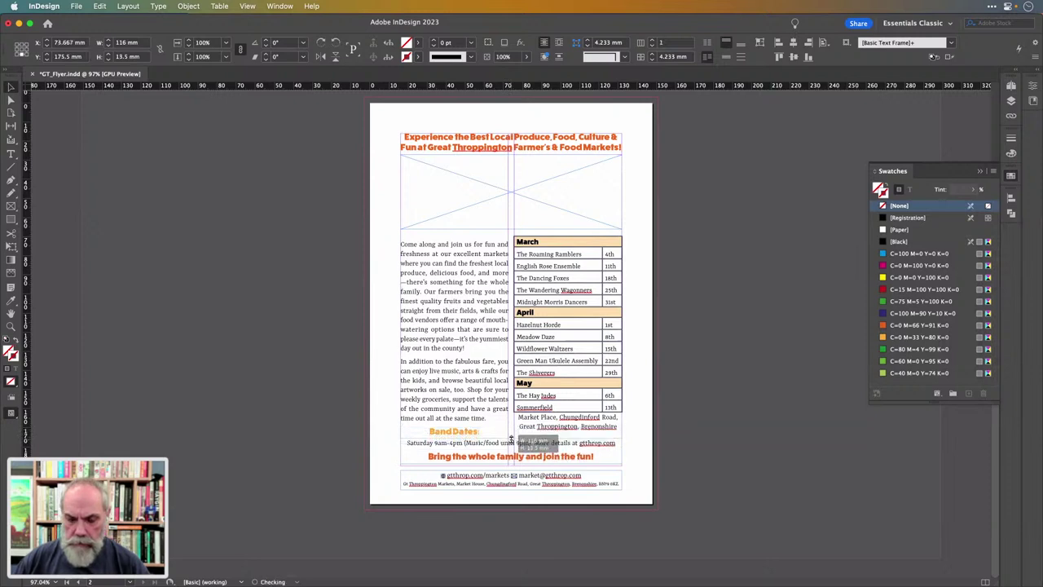
left_click(554, 259)
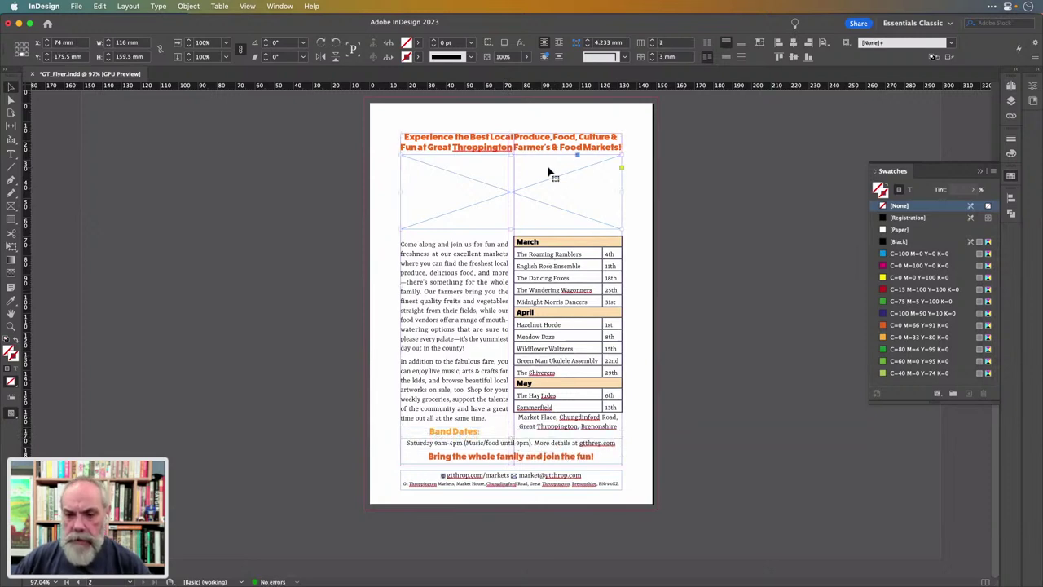
left_click(549, 173)
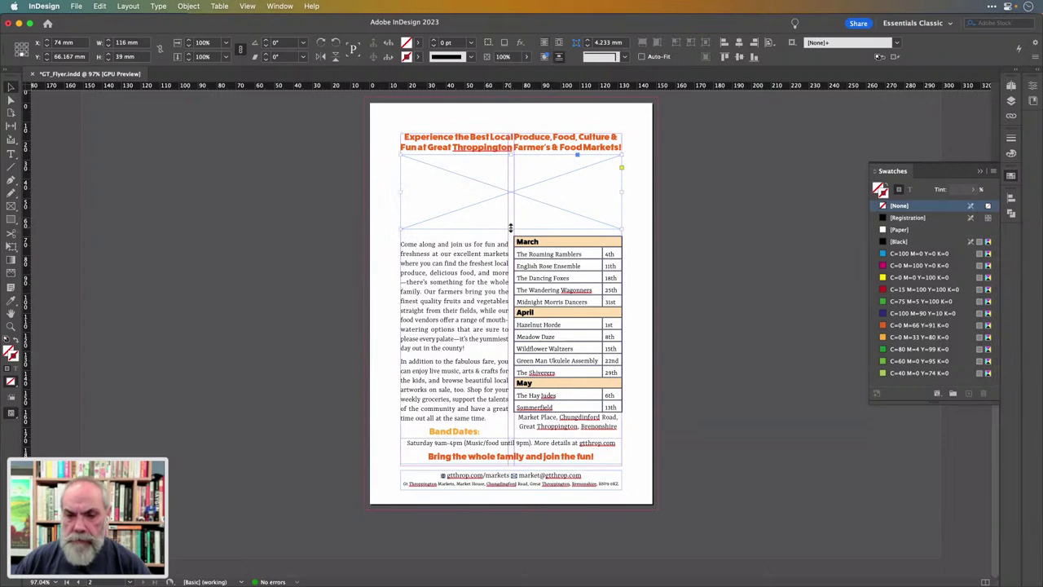
left_click_drag(512, 229, 513, 216)
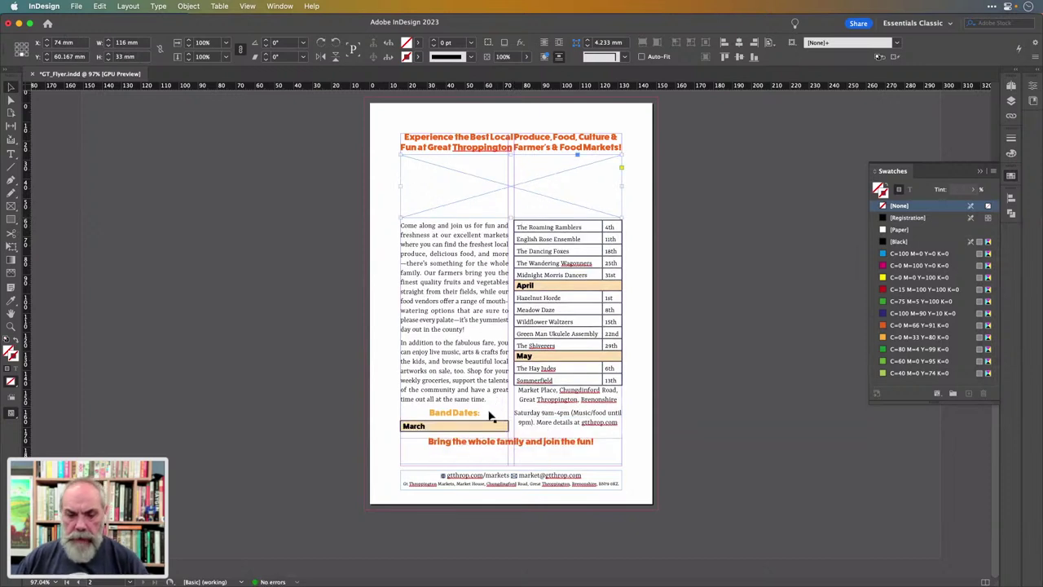
Insert a column break before 'Band Dates:' so the heading and table start the right column
double_click(430, 411)
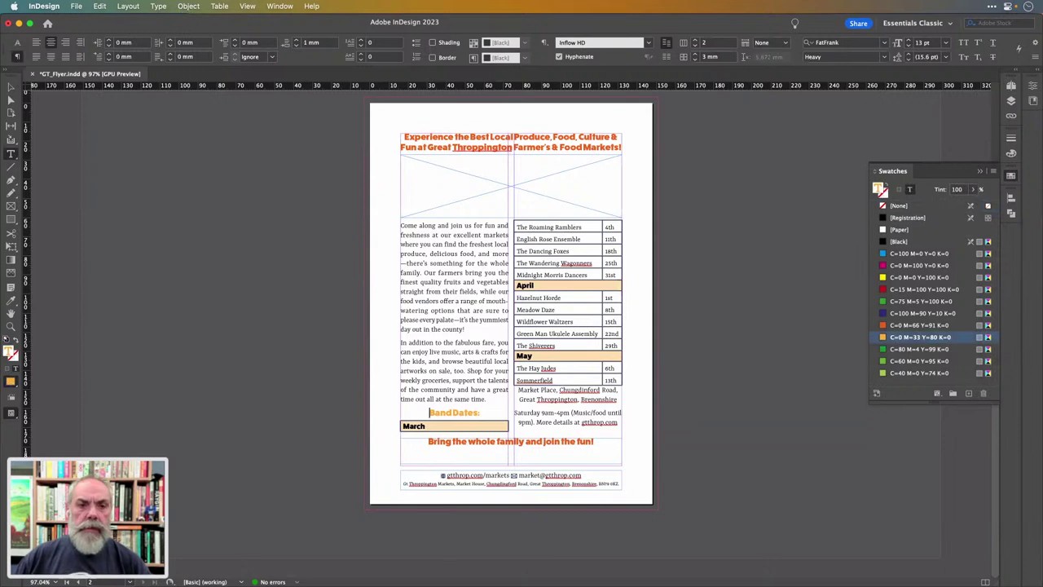
left_click(159, 8)
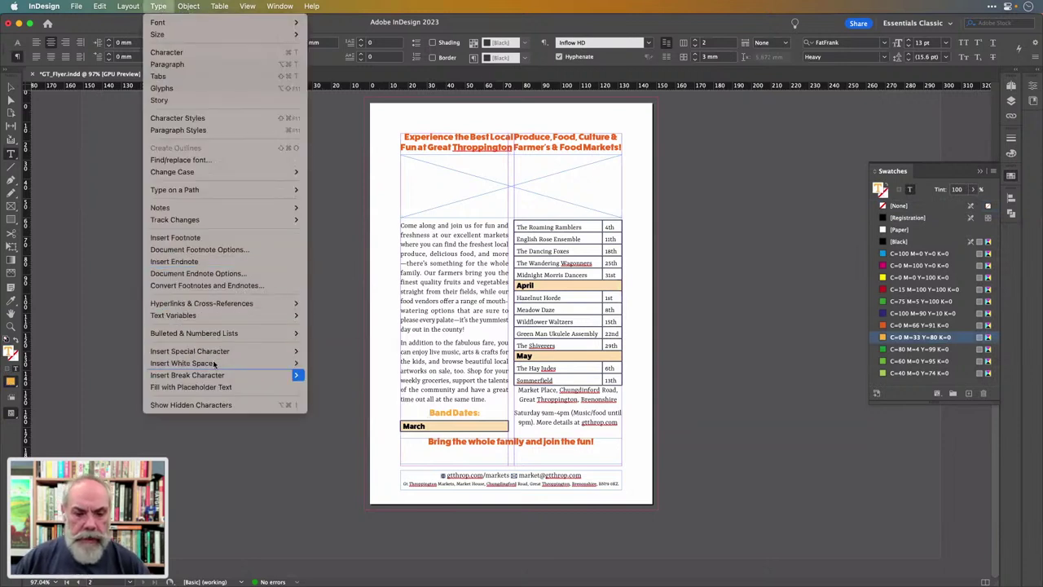
mouse_move(228, 375)
left_click(334, 376)
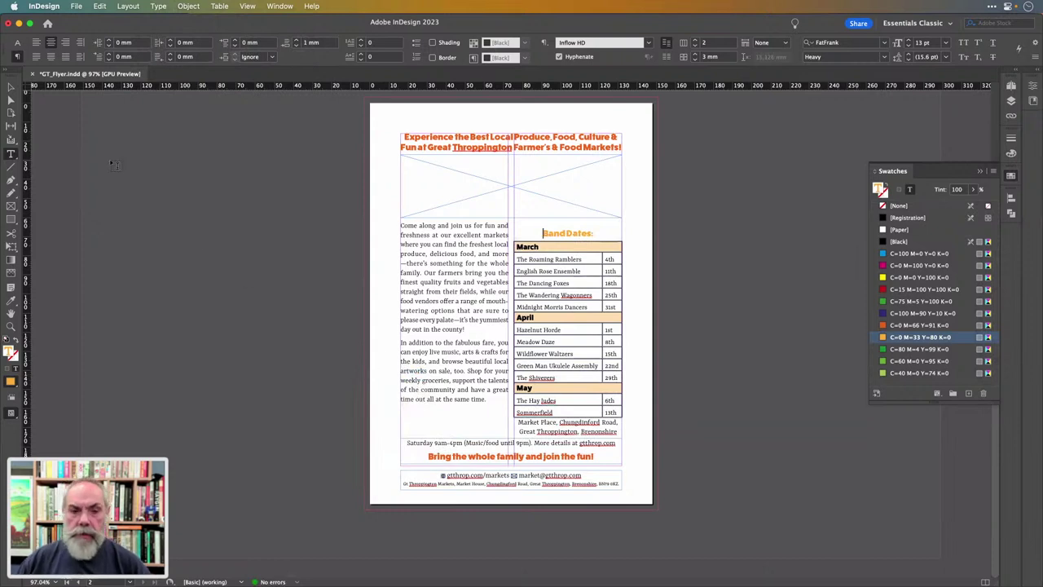
key("Escape")
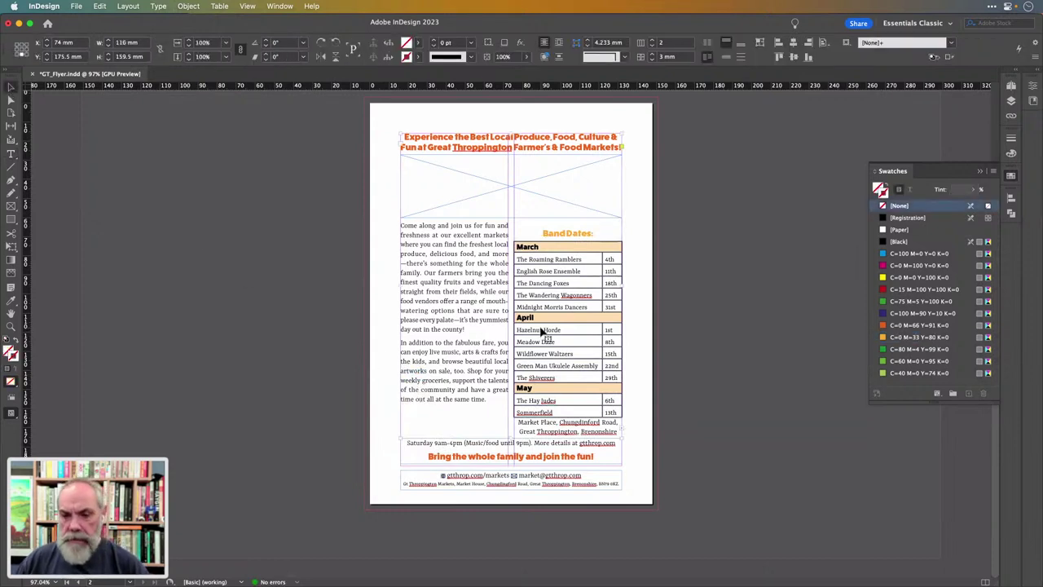
Adjust the two-column text frame's height, keeping the column break before Band Dates
left_click_drag(512, 438, 512, 423)
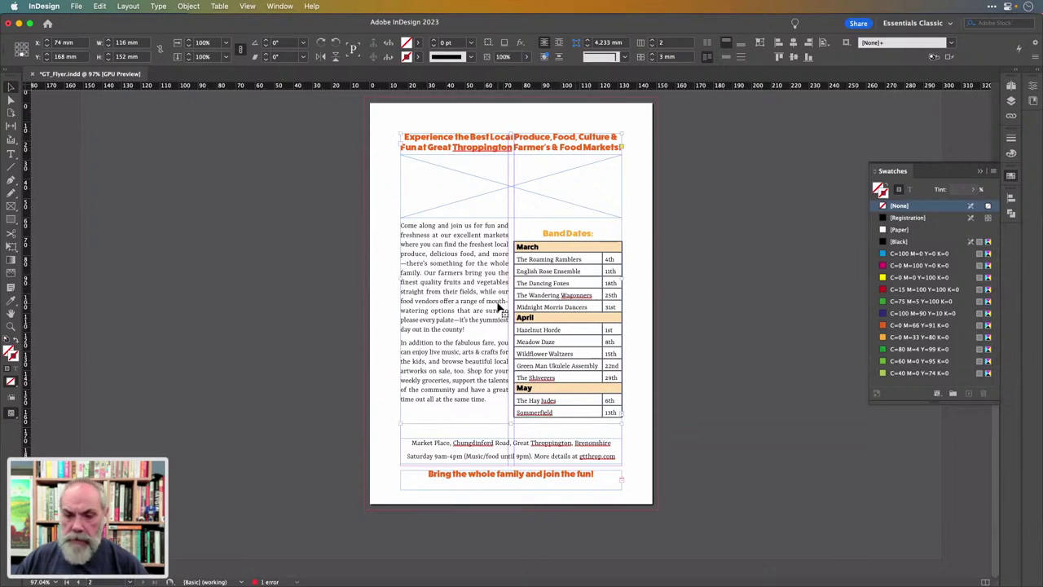
double_click(544, 233)
key("BackSpace")
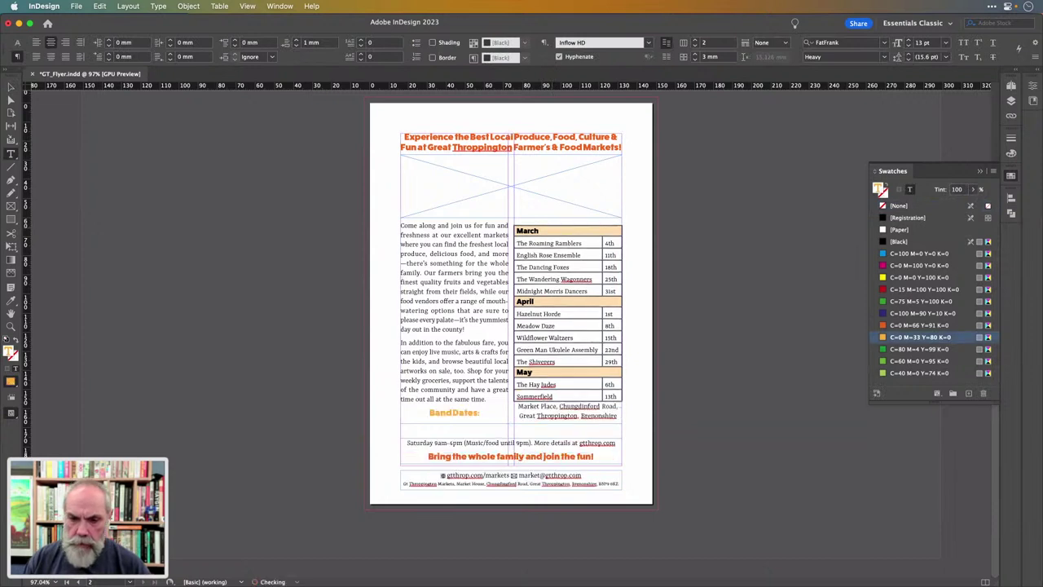
key("super+z")
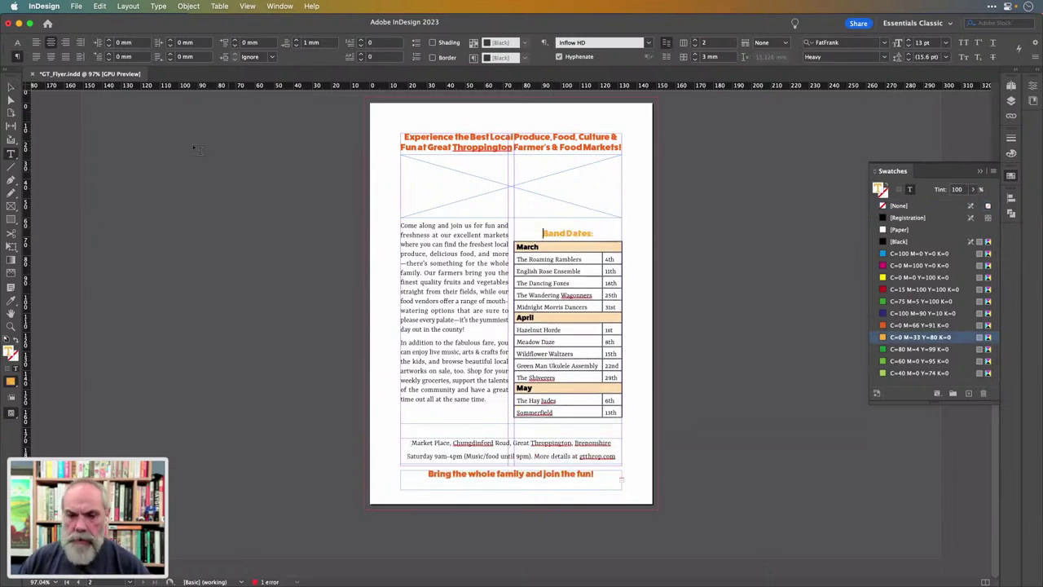
key("Escape")
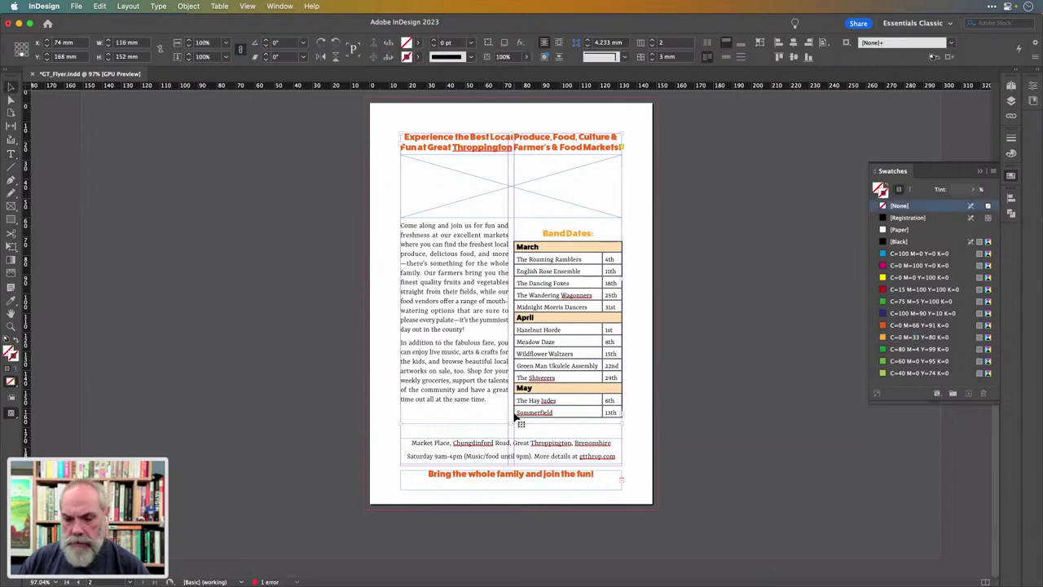
left_click_drag(512, 425, 513, 425)
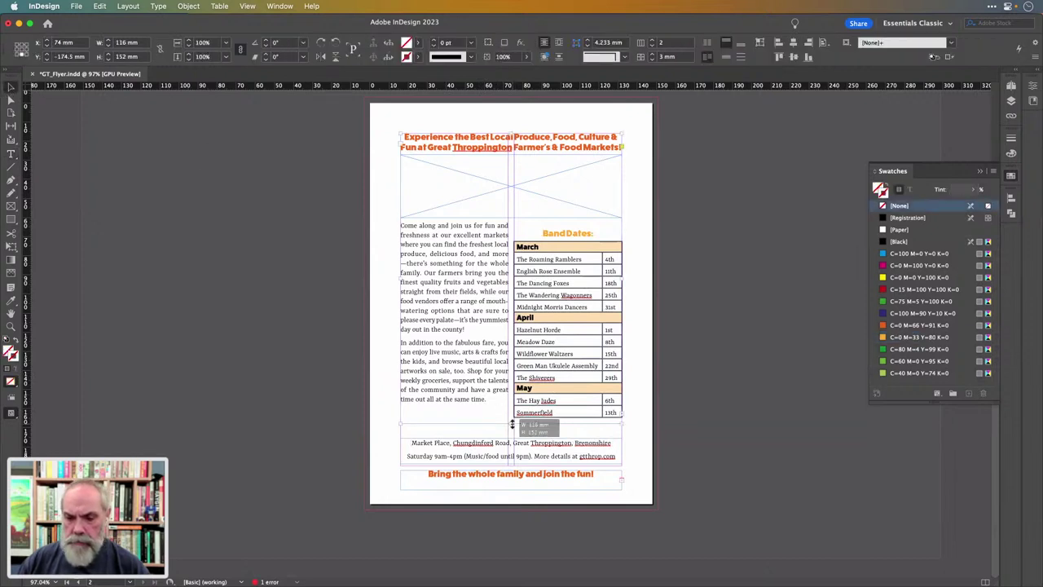
left_click_drag(511, 424, 512, 412)
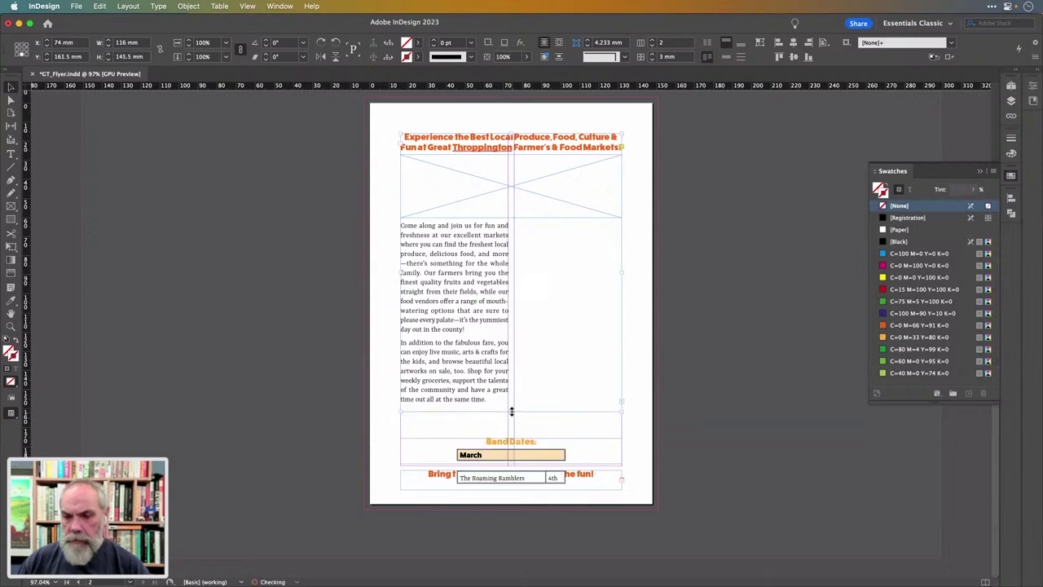
key("cmd+z")
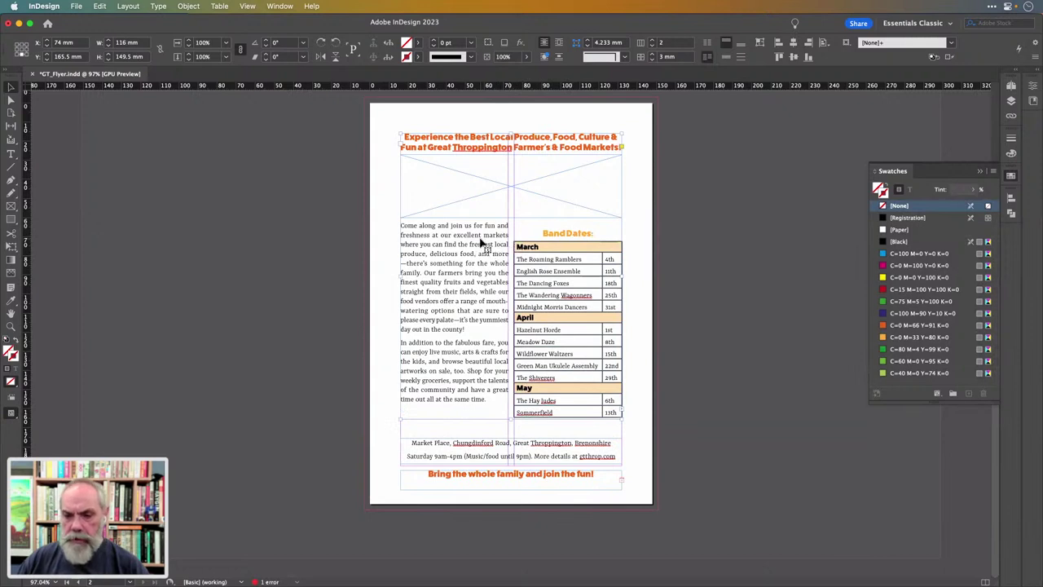
Raise the footer frame's top edge, lengthen the two-column frame to 153 mm, and open Text Frame Options
left_click(545, 444)
left_click_drag(512, 438, 511, 428)
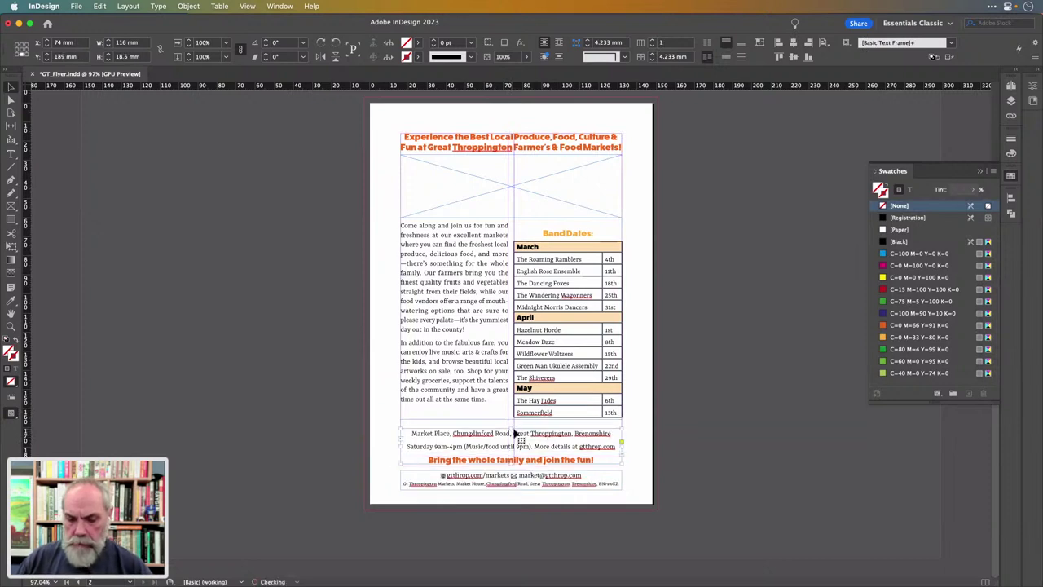
left_click(684, 388)
left_click(573, 390)
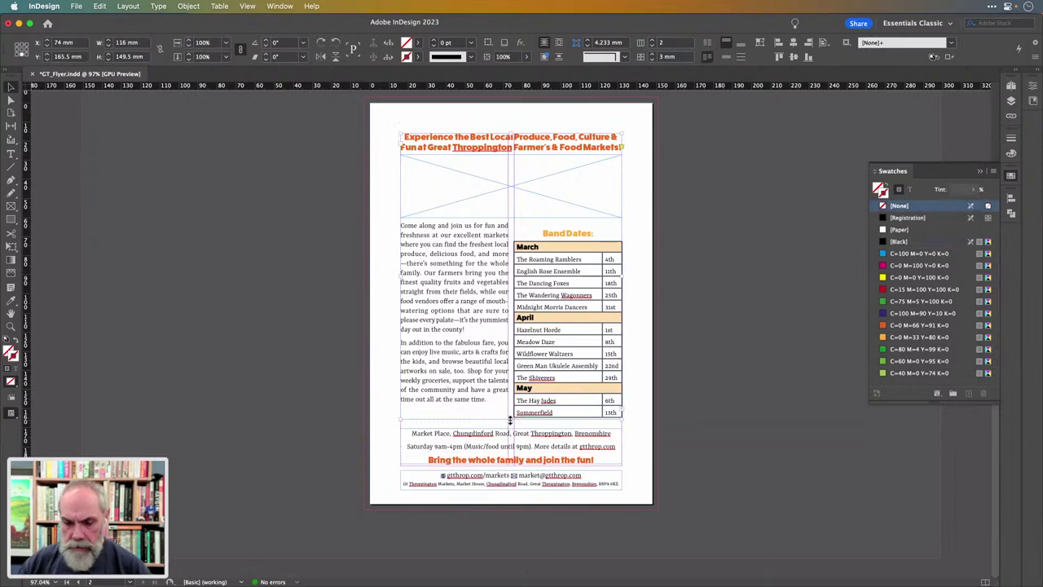
left_click_drag(511, 420, 511, 426)
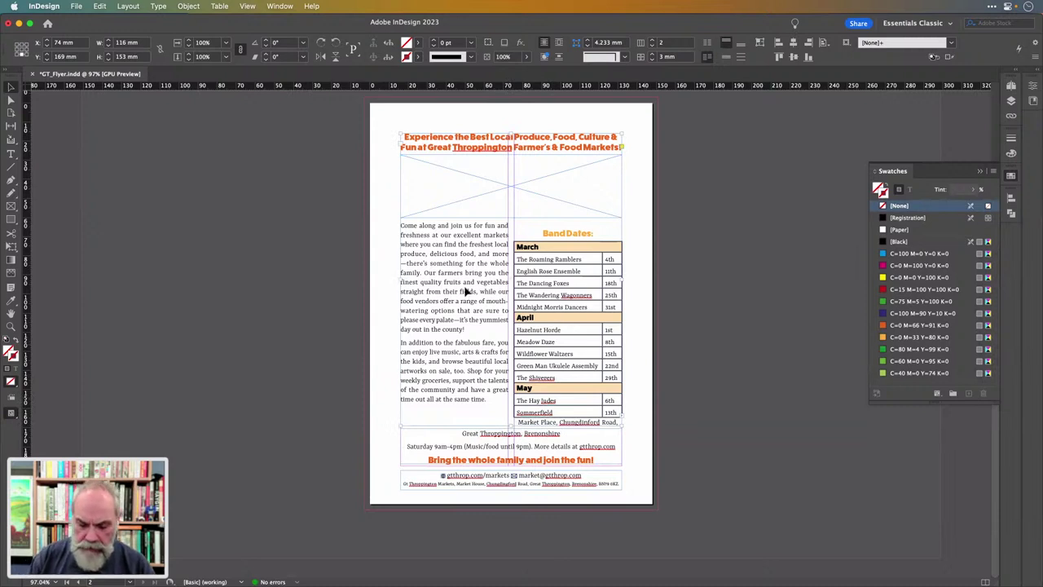
key("super+b")
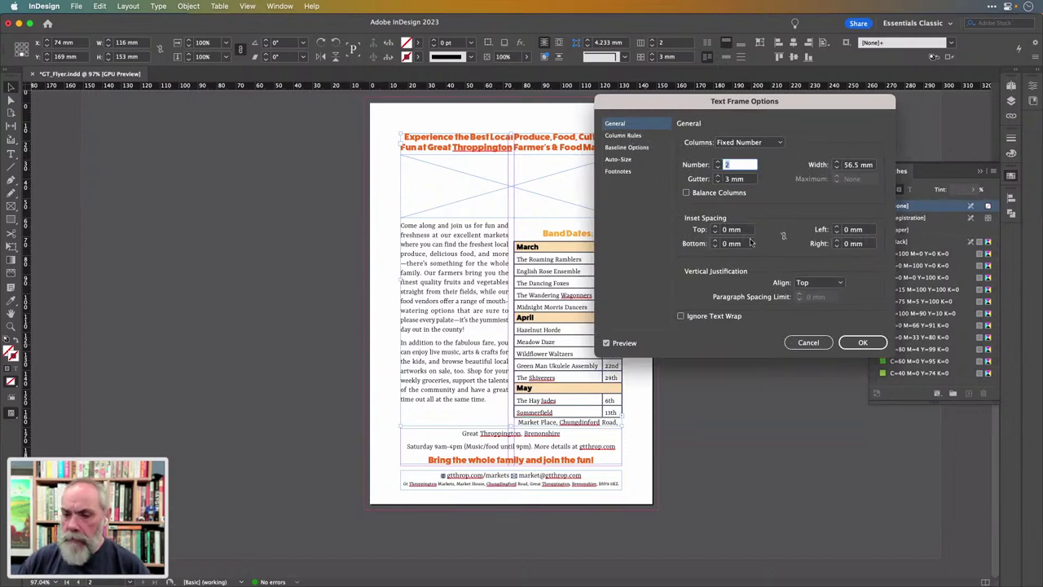
Enable Balance Columns for the two-column body text frame and confirm the options
left_click(619, 136)
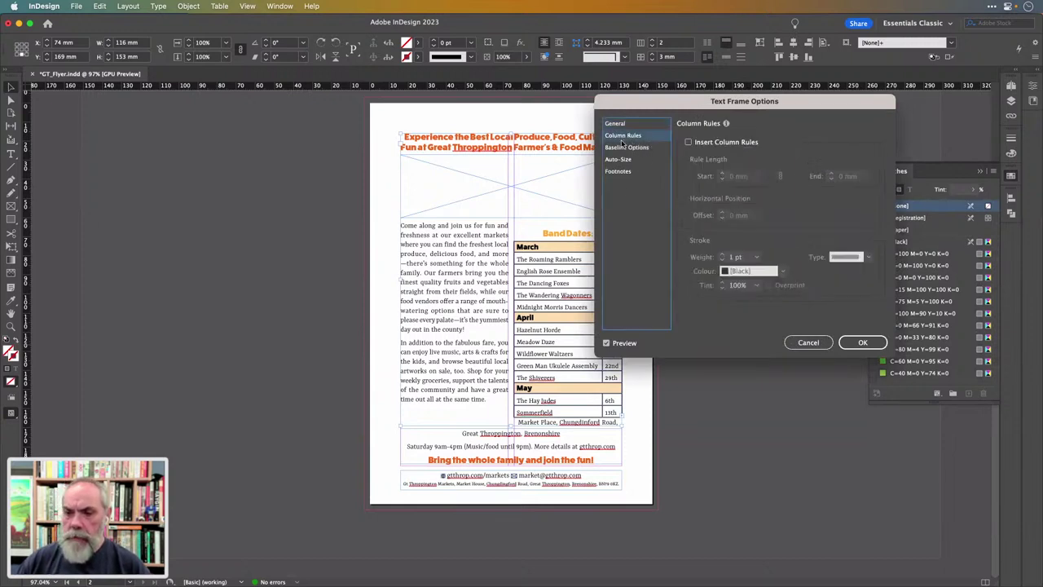
left_click(626, 148)
left_click(625, 159)
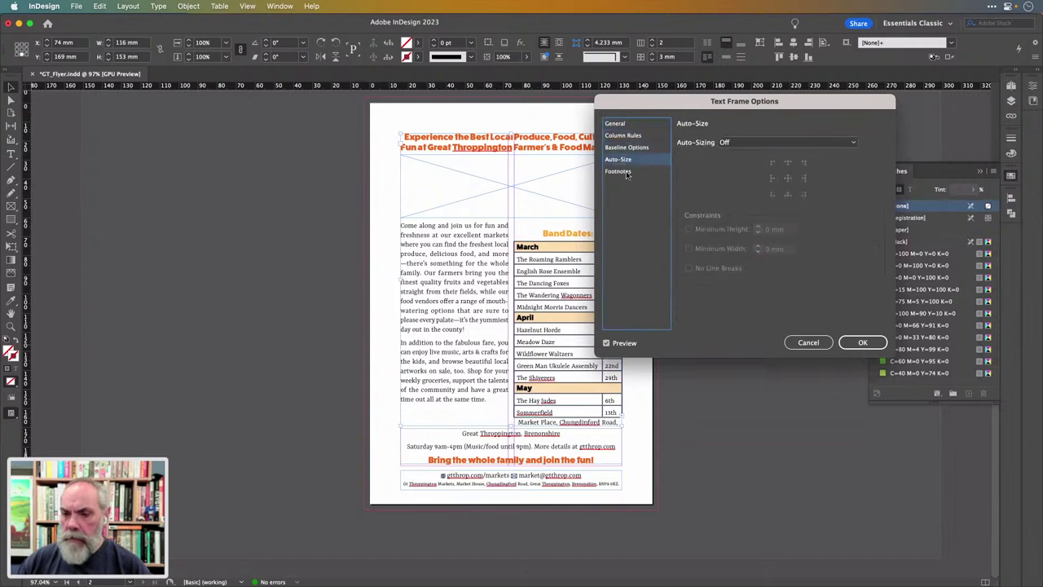
left_click(625, 172)
left_click(626, 136)
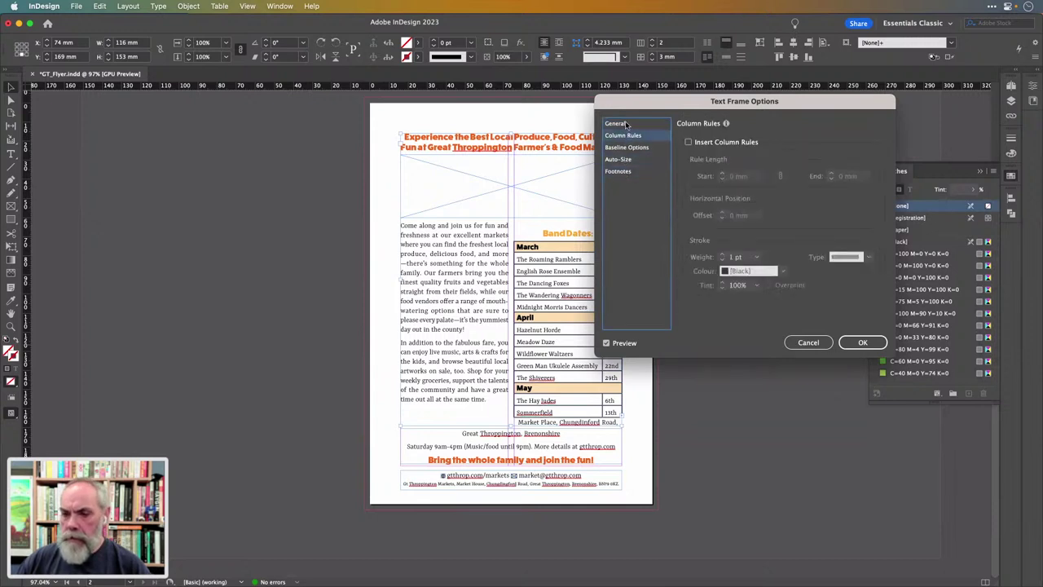
left_click(626, 123)
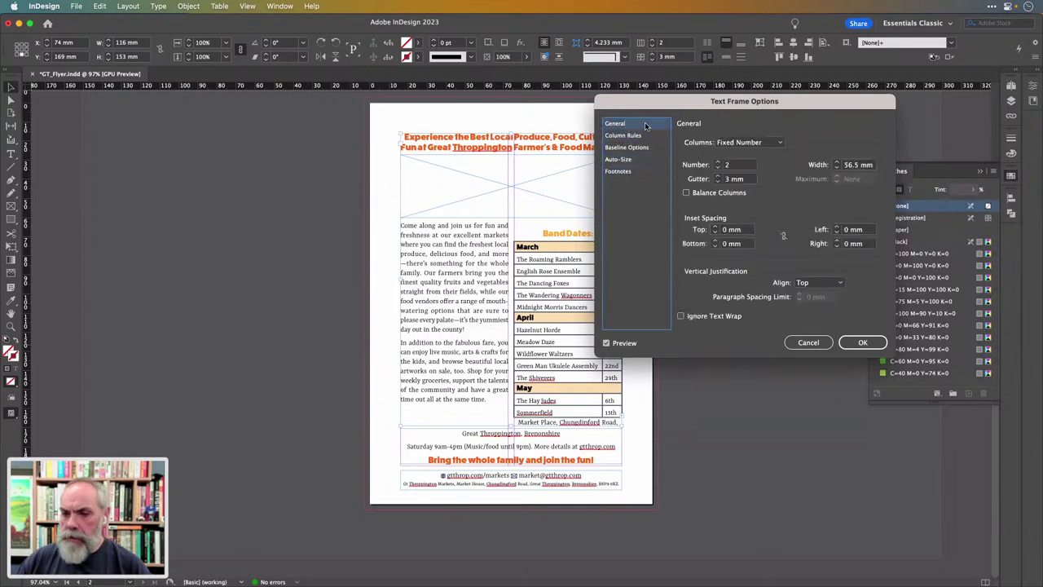
left_click(687, 193)
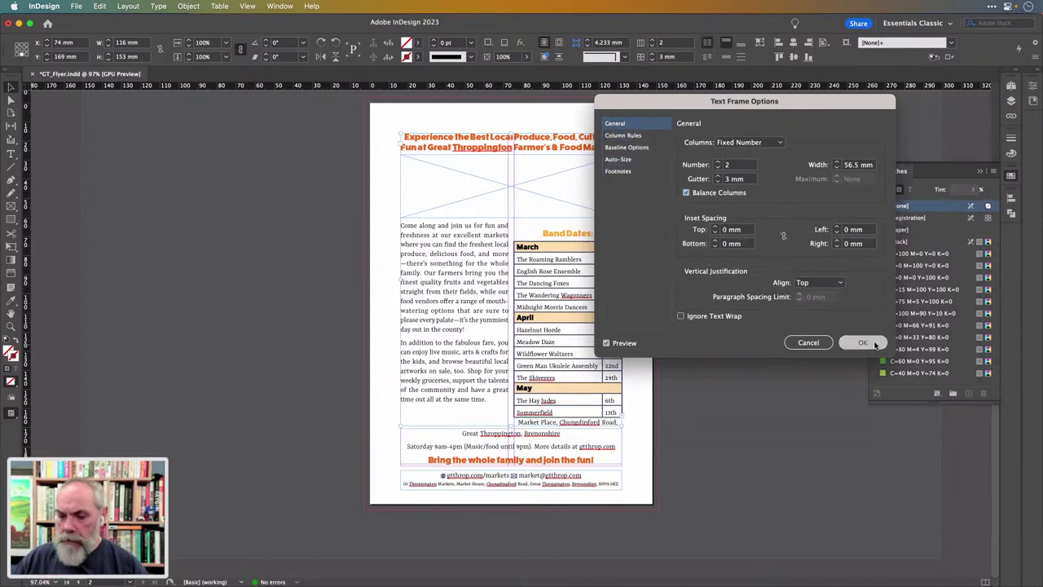
left_click(862, 342)
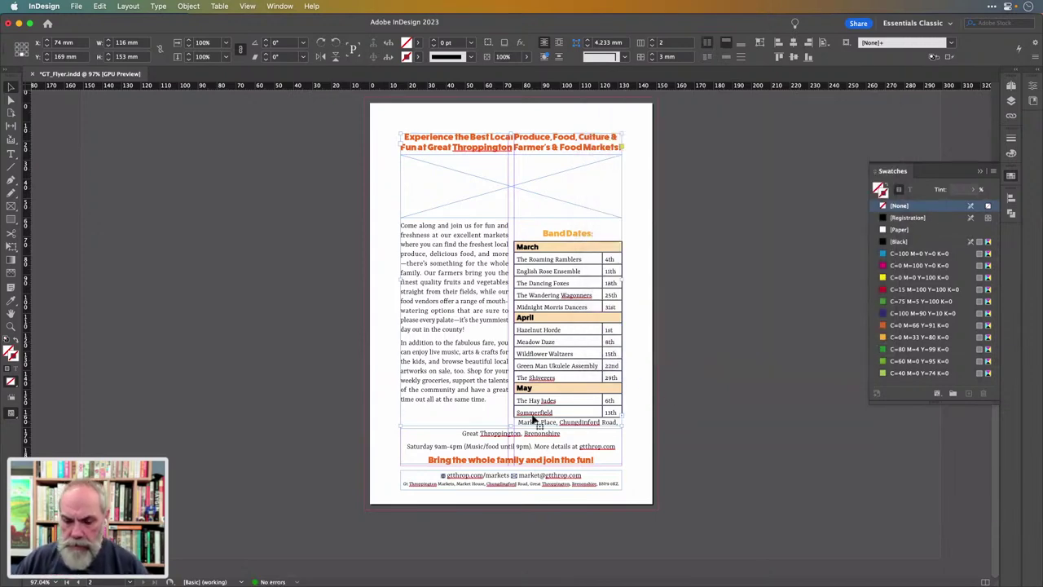
Shorten the two-column frame to 151.5 mm so the Market Place address fits whole on one line
left_click_drag(513, 424, 512, 423)
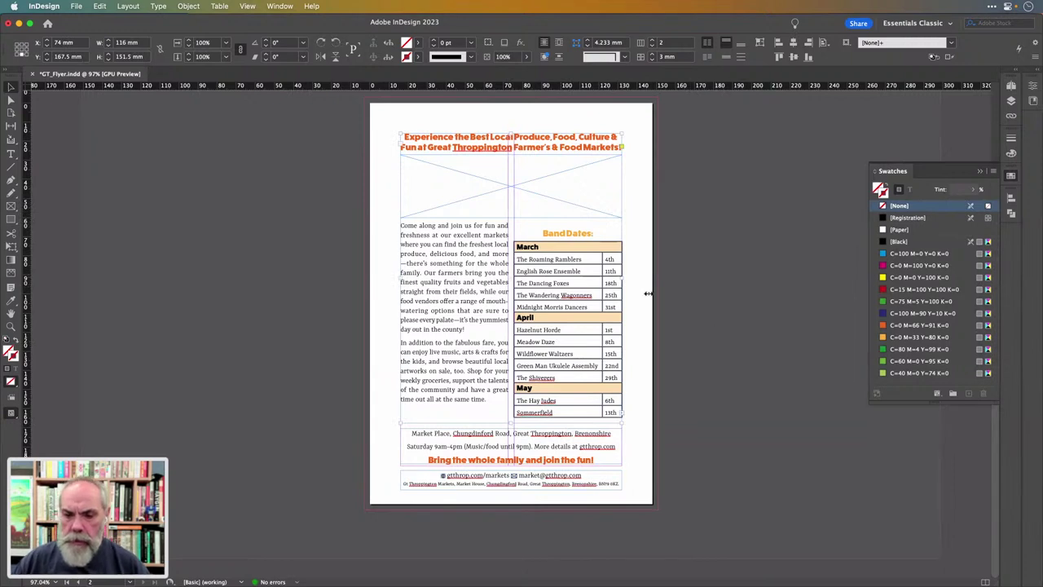
triple_click(587, 235)
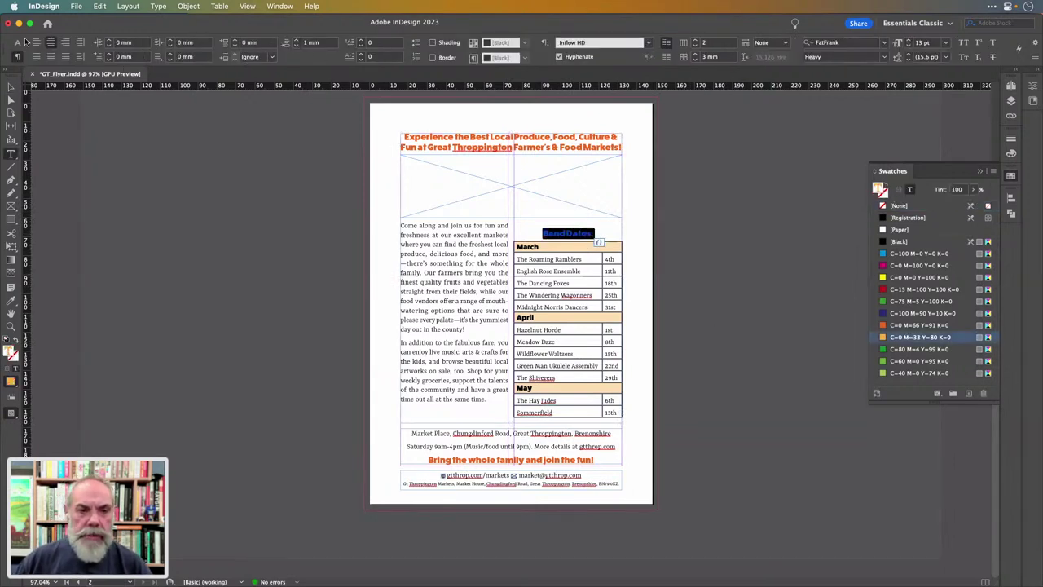
left_click(11, 87)
left_click(323, 163)
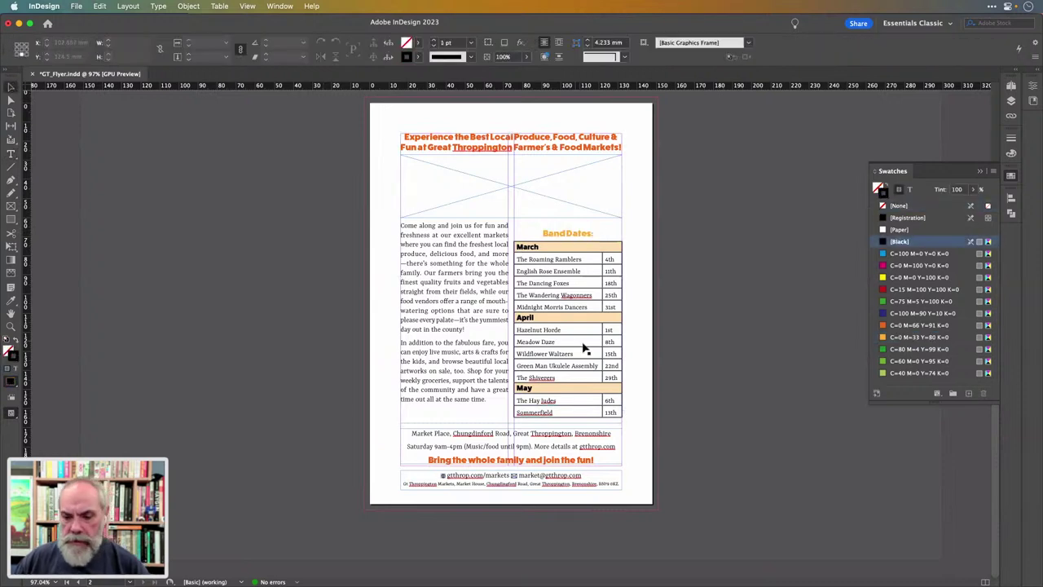
Place GTMarketBlurred.jpeg from the GT Images folder into the empty top image frame
left_click(566, 176)
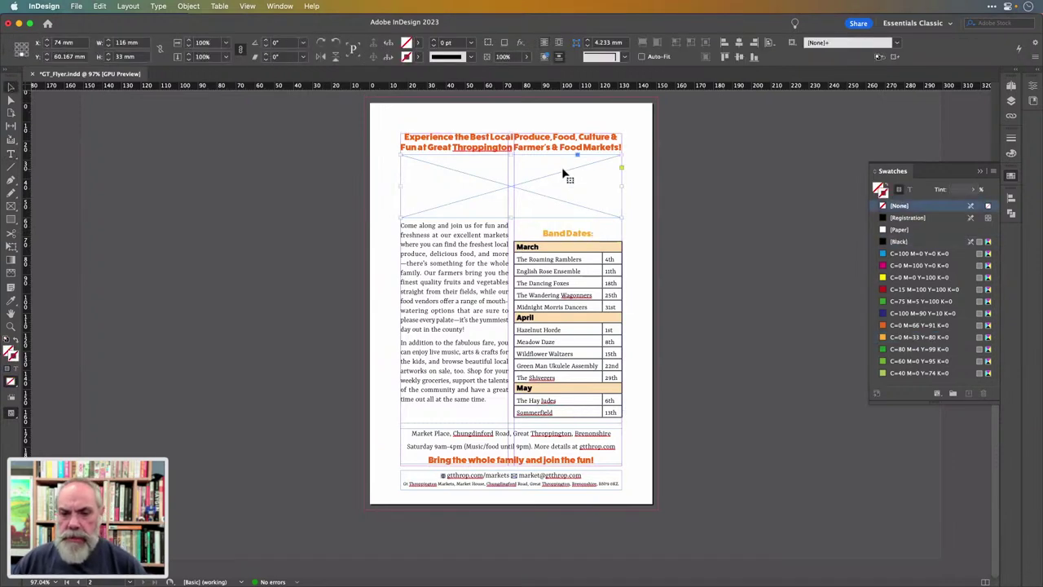
key("super+d")
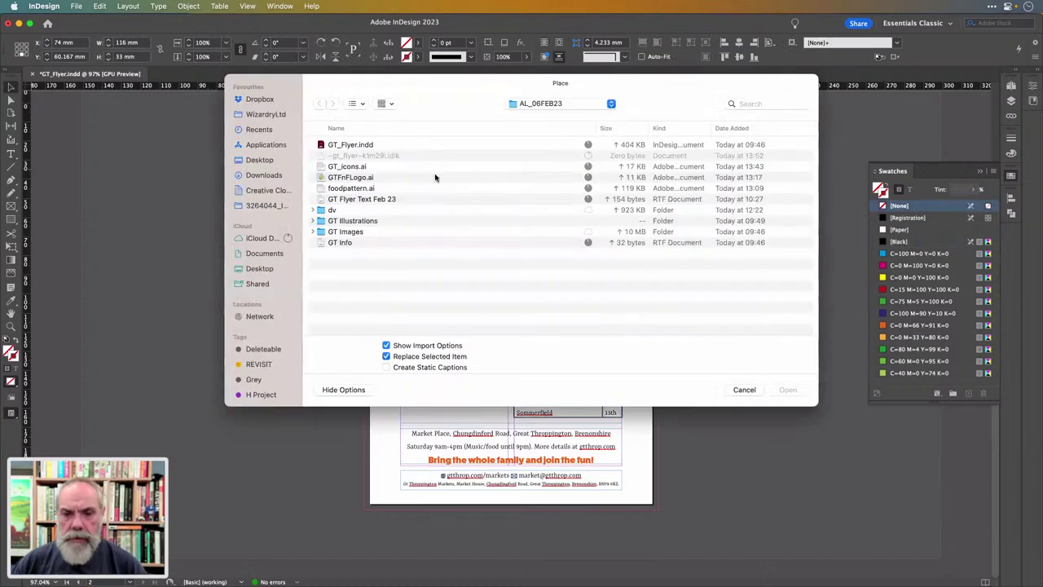
left_click(316, 232)
left_click(373, 245)
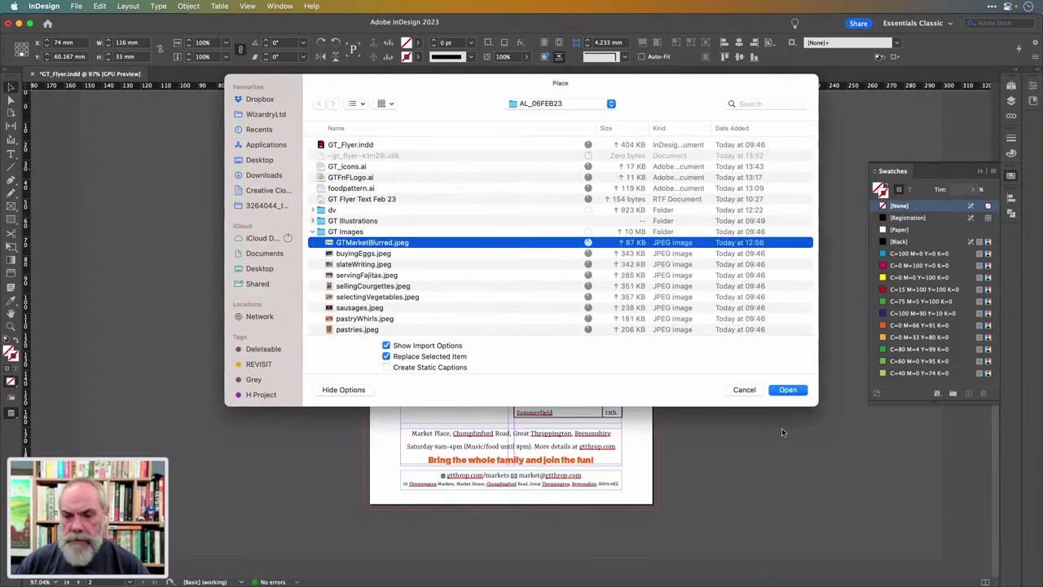
left_click(786, 390)
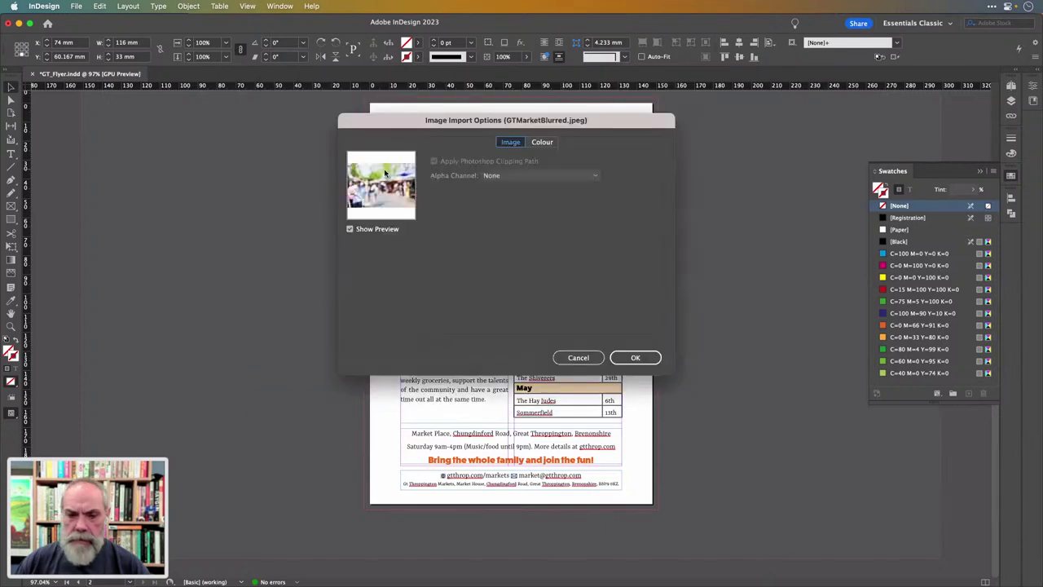
left_click(629, 357)
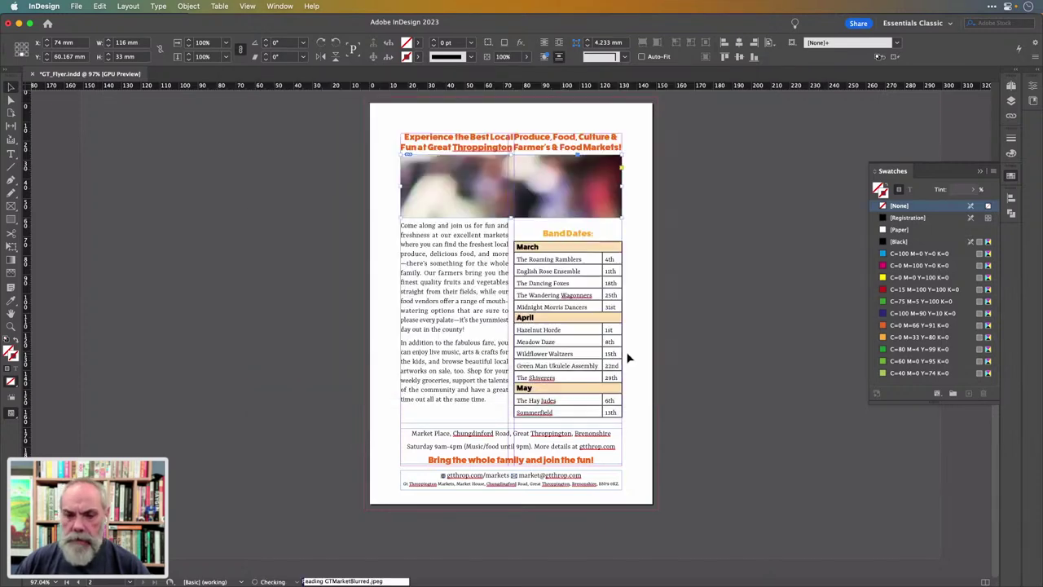
Make the market photo fill its frame proportionally and nudge it slightly upward
left_click(511, 187)
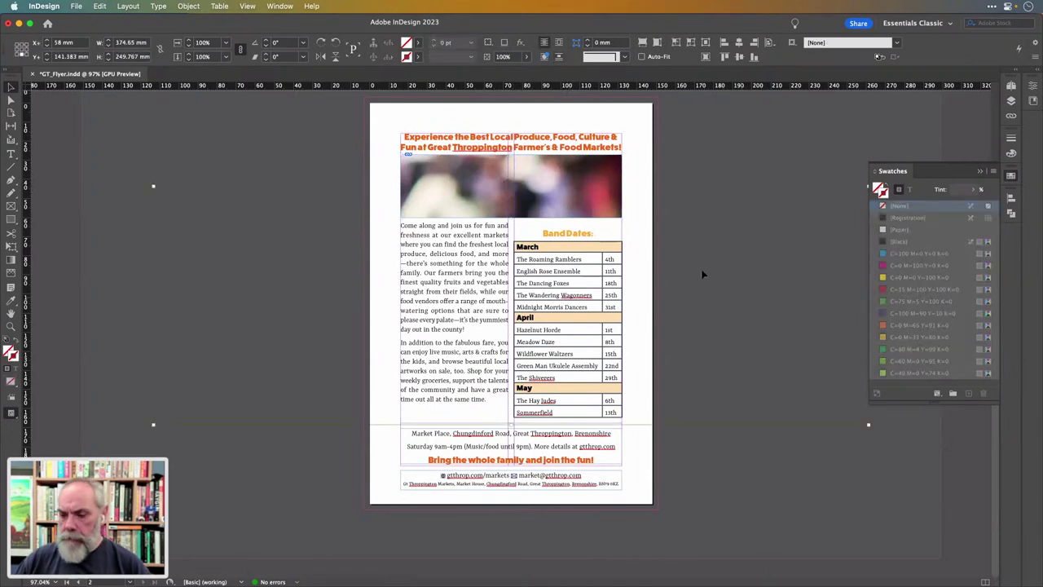
left_click(642, 46)
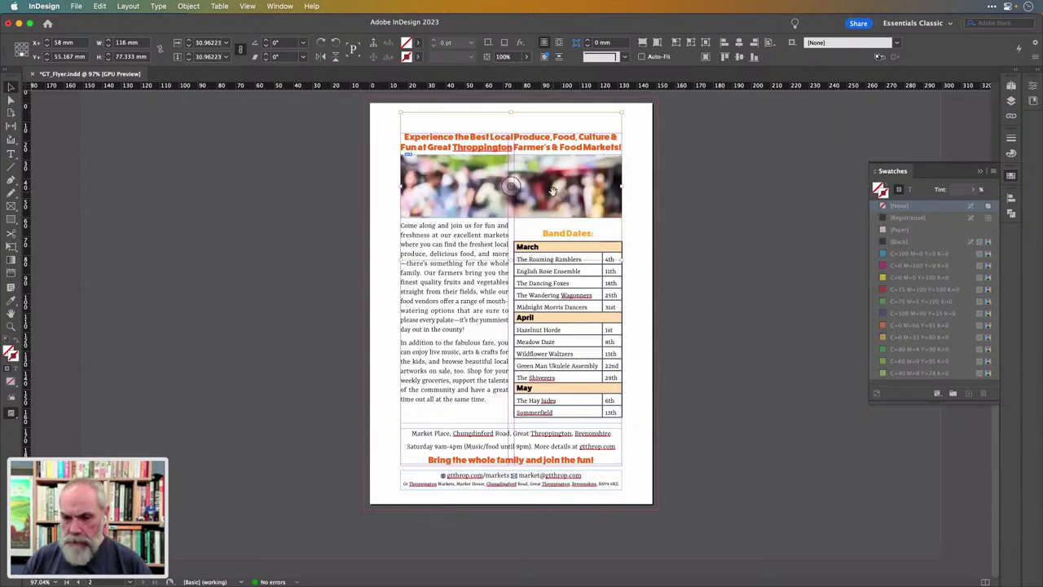
key("Up")
key("Up")
key("Up")
key("Up")
key("Up")
key("Up")
key("Up")
key("Up")
key("Up")
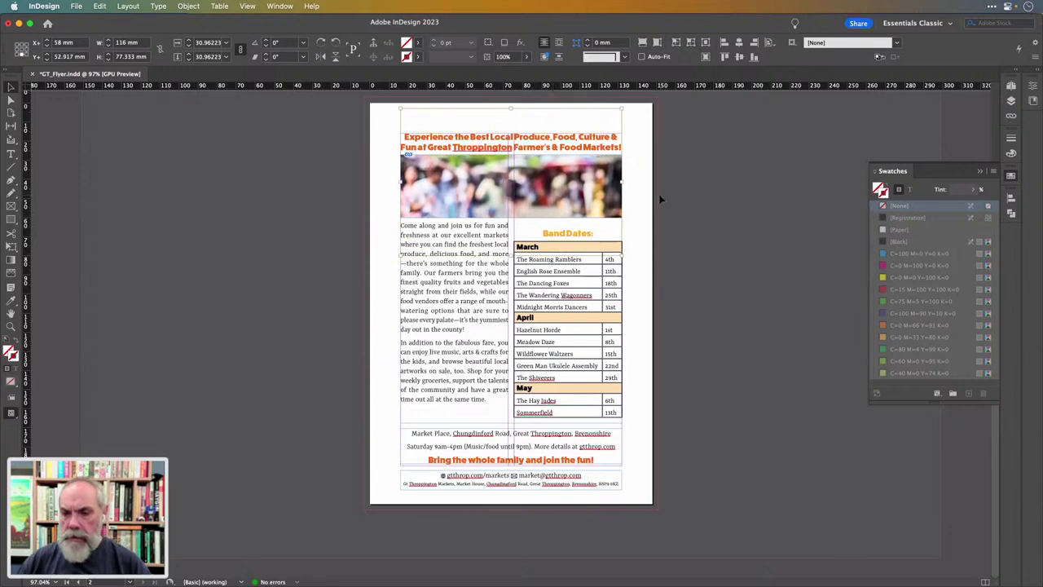
left_click(769, 217)
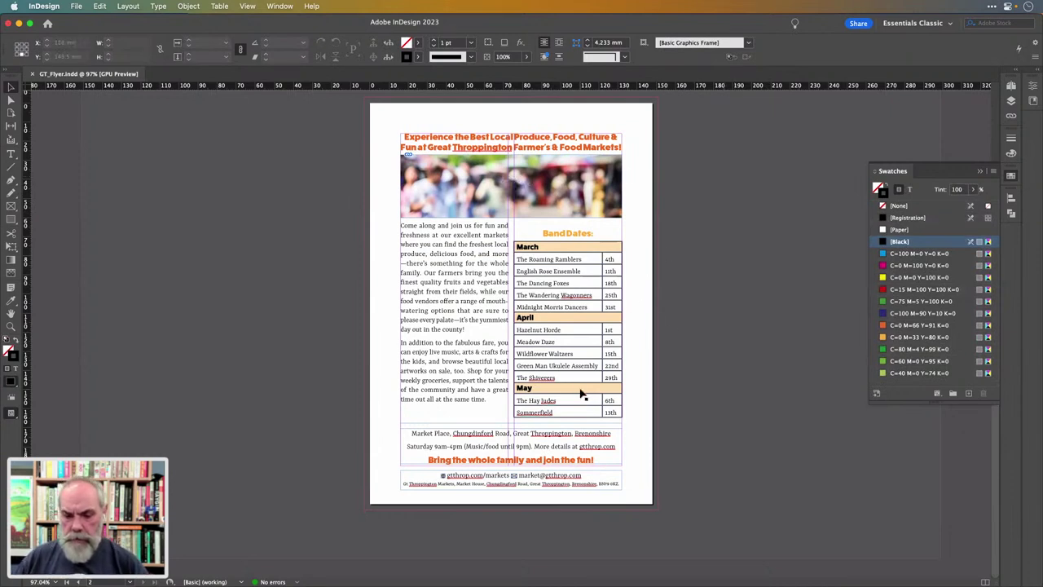
Nudge the Market Place/Saturday text frame up slightly, then inspect the Band Dates: heading's formatting
left_click(493, 447)
left_click_drag(493, 447, 494, 443)
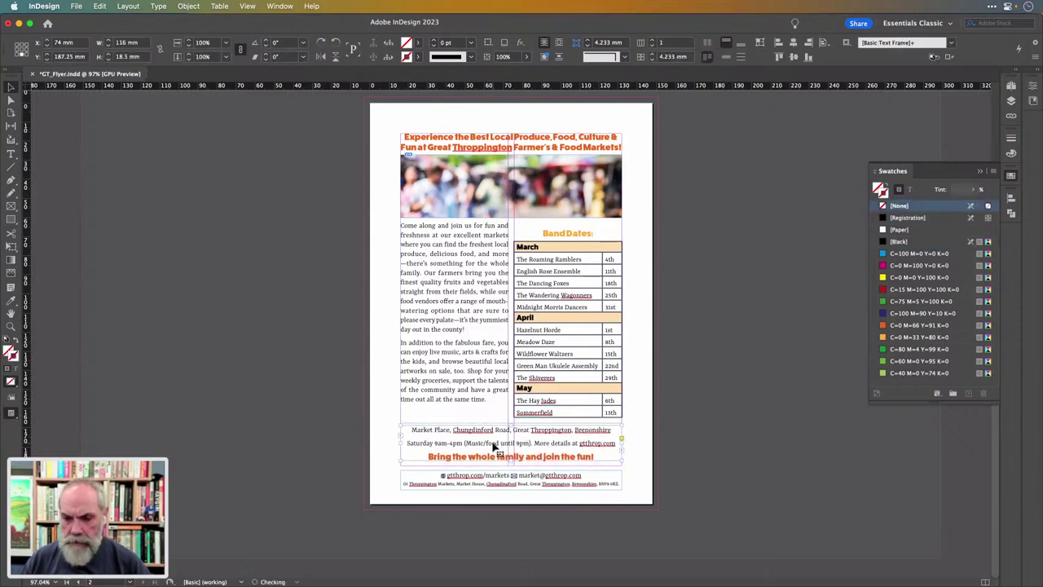
double_click(554, 233)
left_click_drag(565, 233, 539, 229)
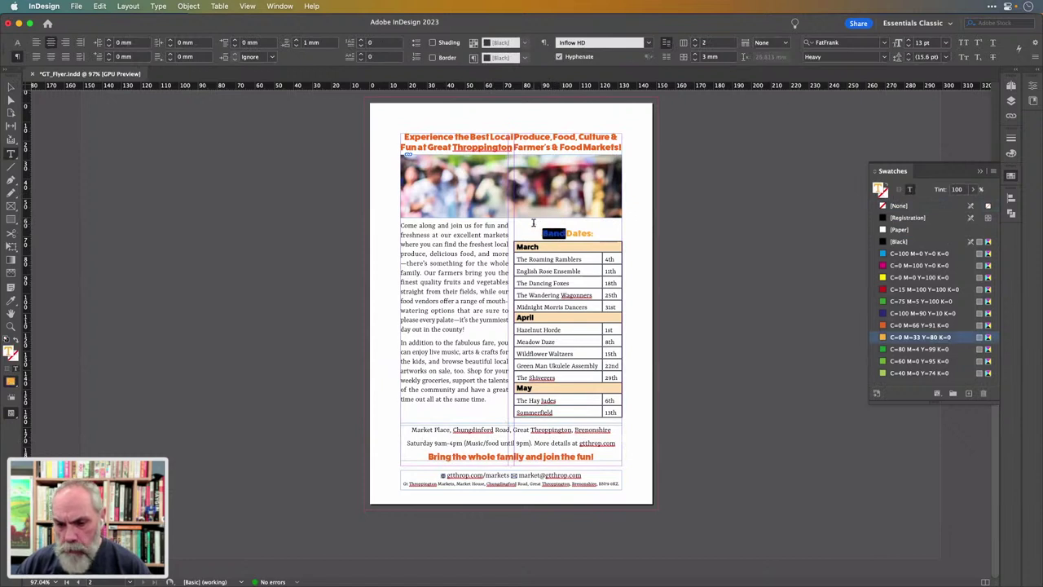
left_click(594, 233, "shift")
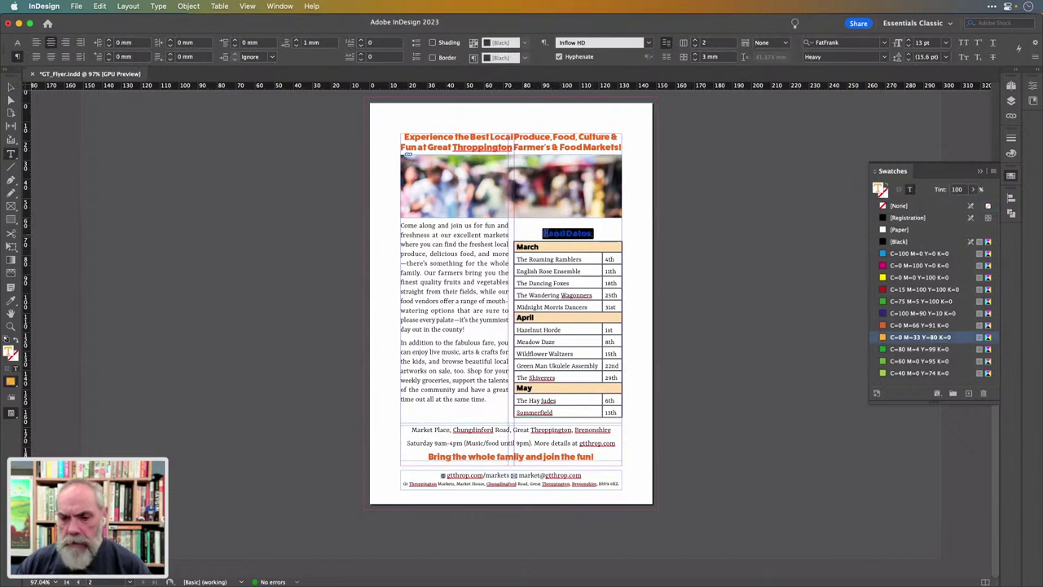
left_click(18, 43)
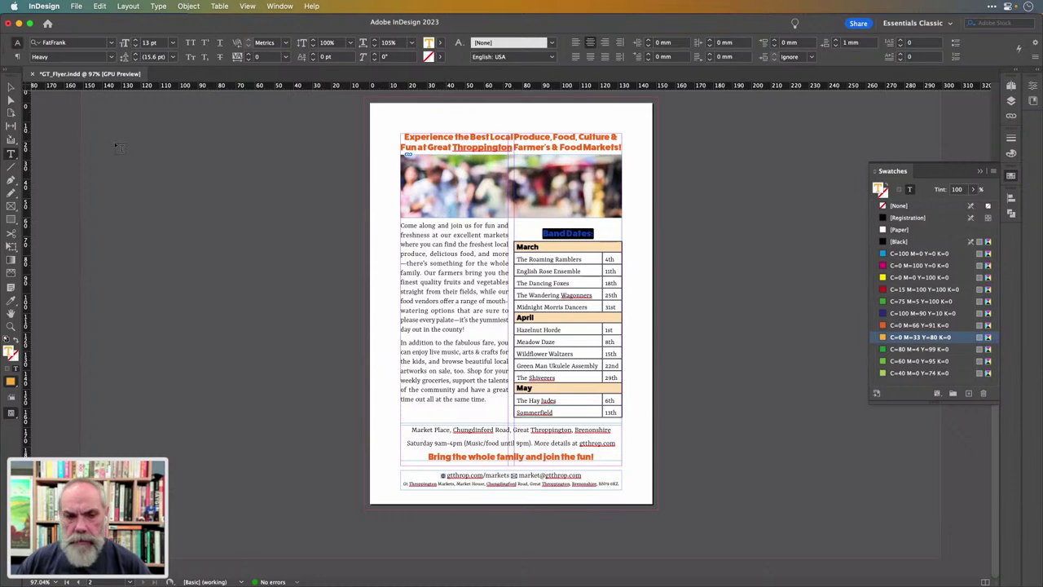
left_click(11, 86)
Draw a rectangle frame over the whole page and a second frame around the flyer content
left_click(263, 205)
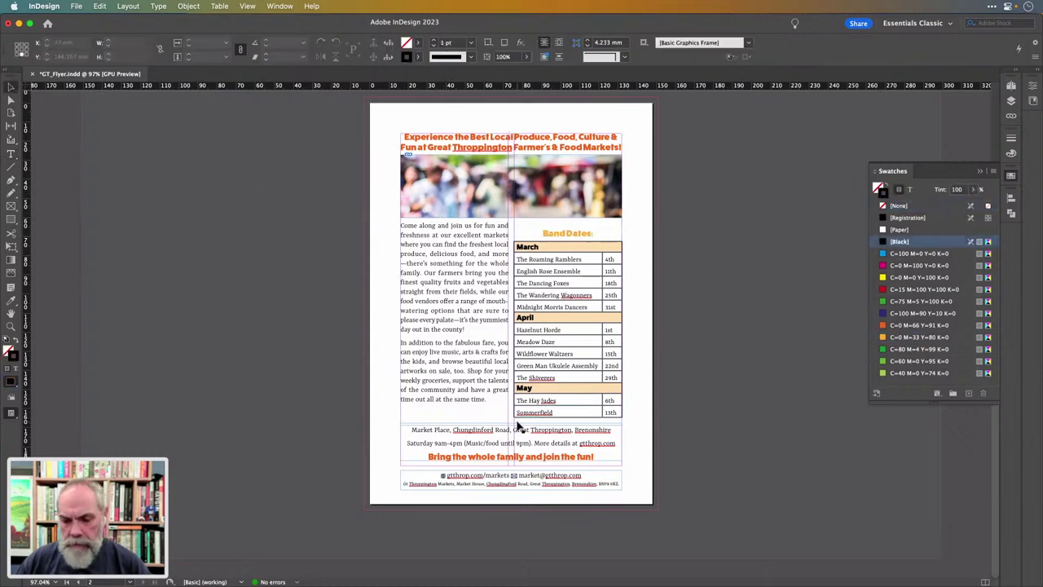
left_click(532, 448)
left_click(655, 370)
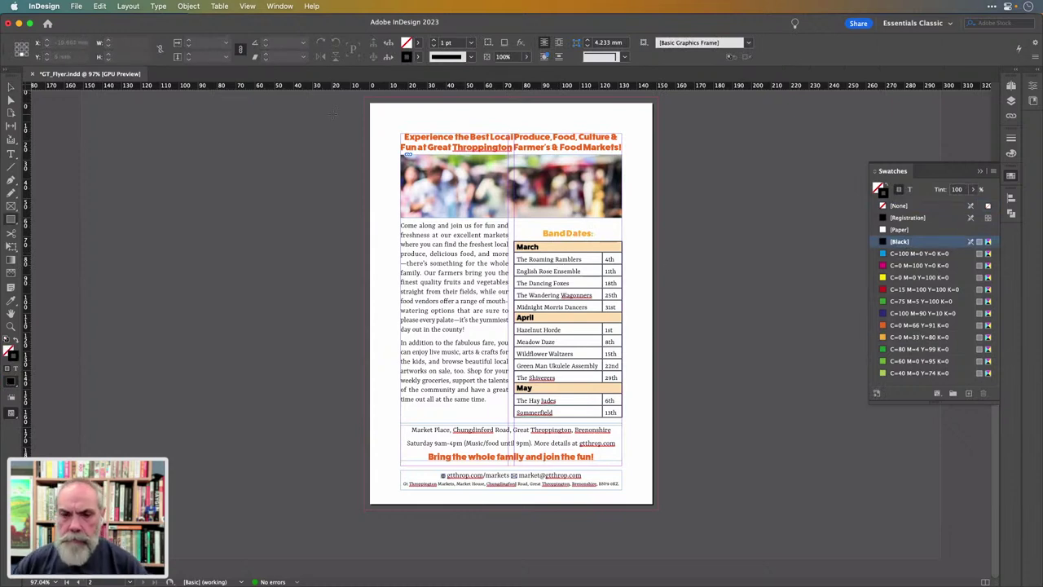
left_click_drag(367, 100, 657, 510)
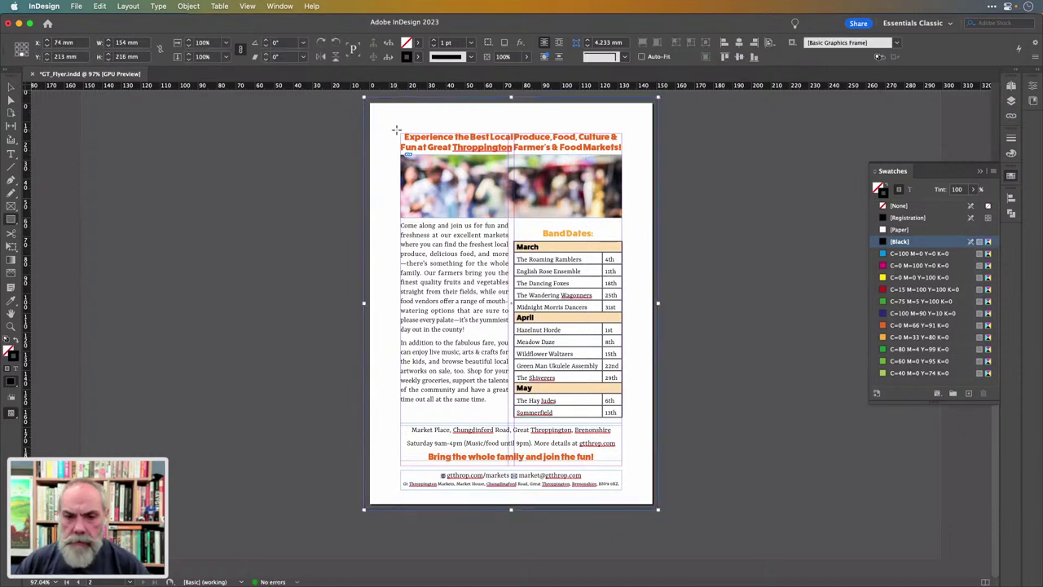
left_click_drag(396, 131, 628, 471)
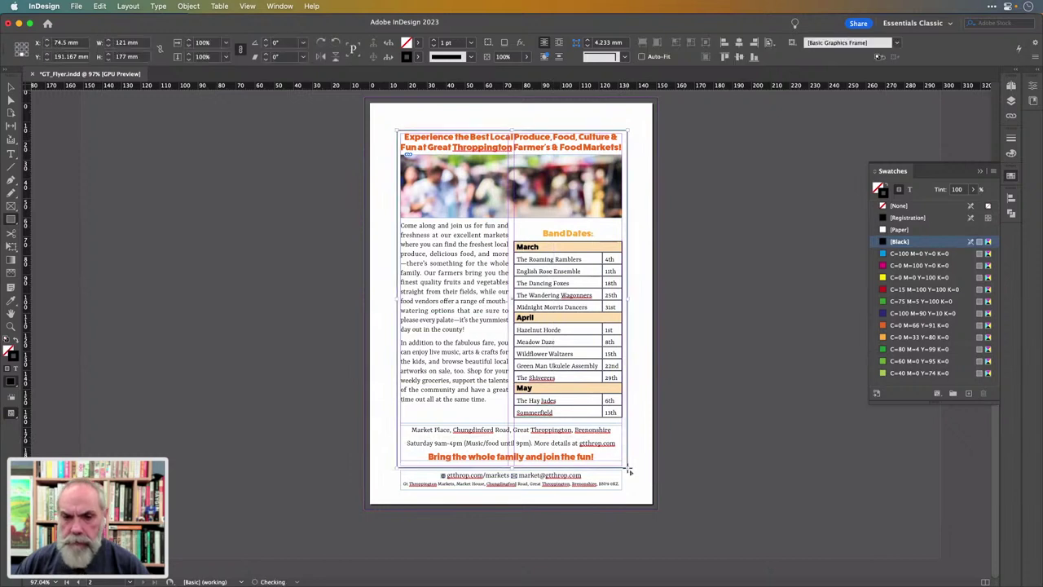
Align the inner frame's horizontal centre to the page, placing it at X 74 mm
left_click(772, 45)
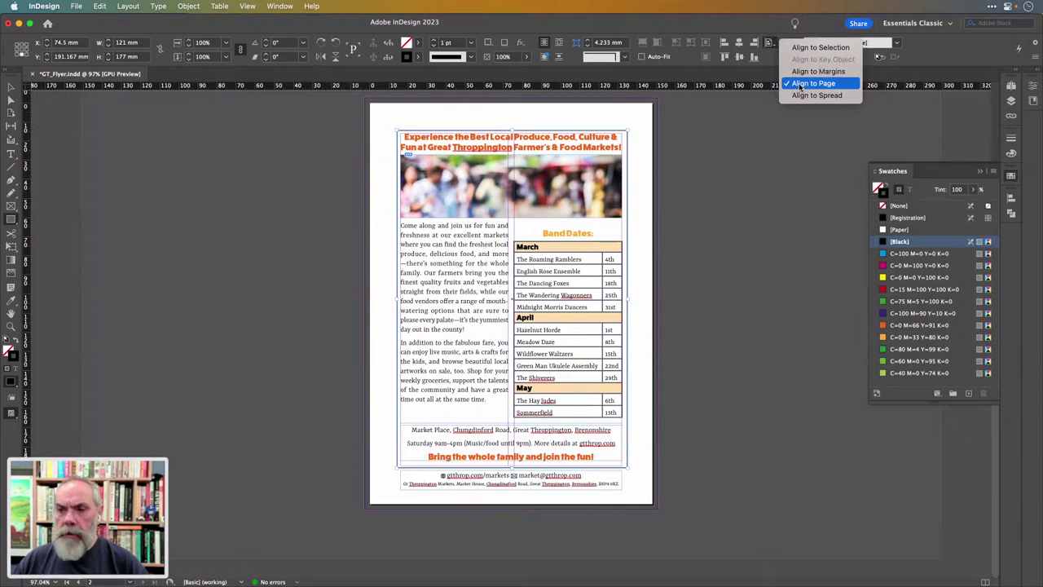
left_click(767, 32)
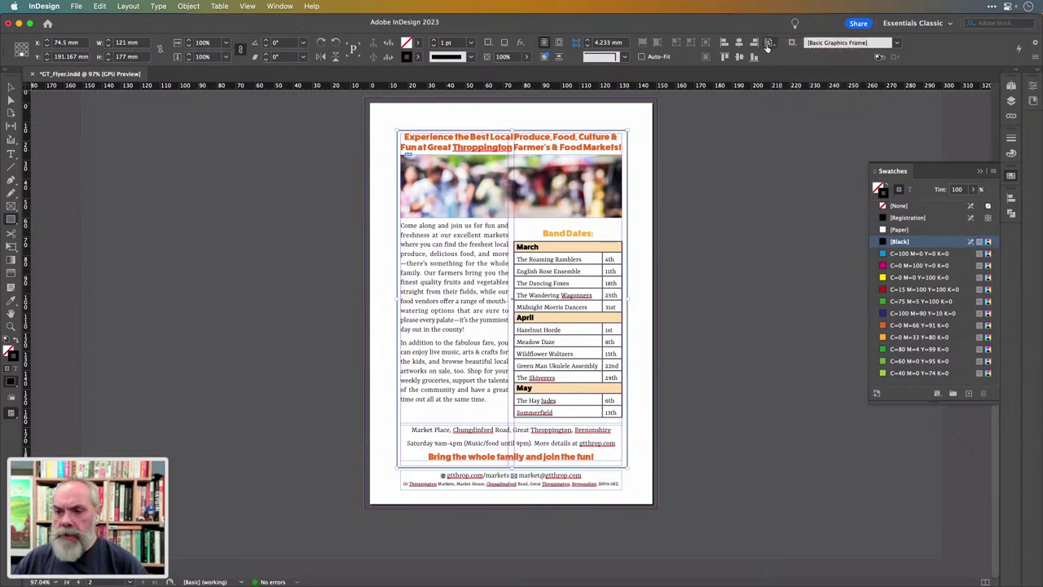
left_click(1011, 199)
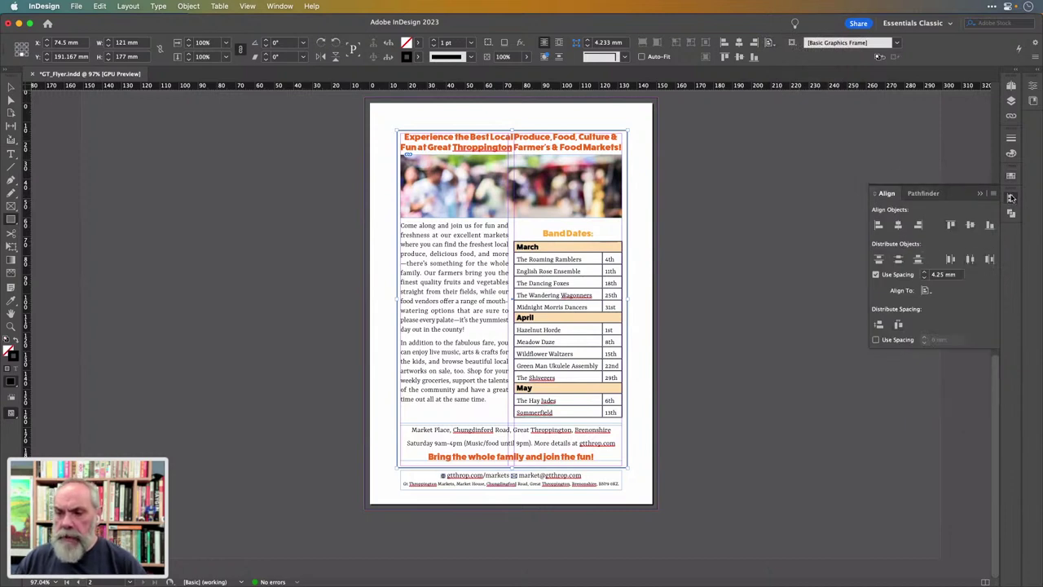
left_click(1012, 199)
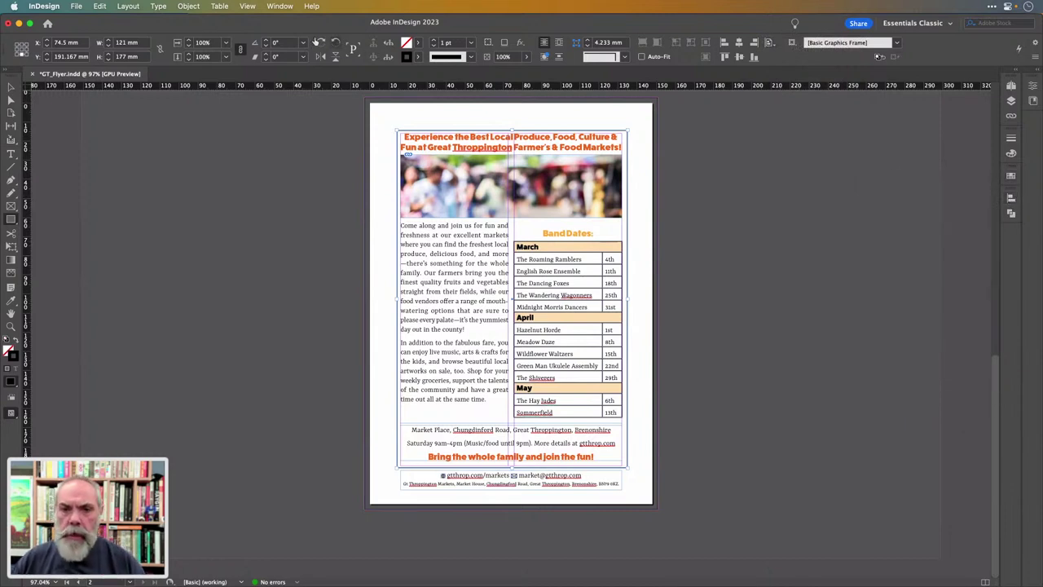
left_click(281, 6)
left_click(281, 5)
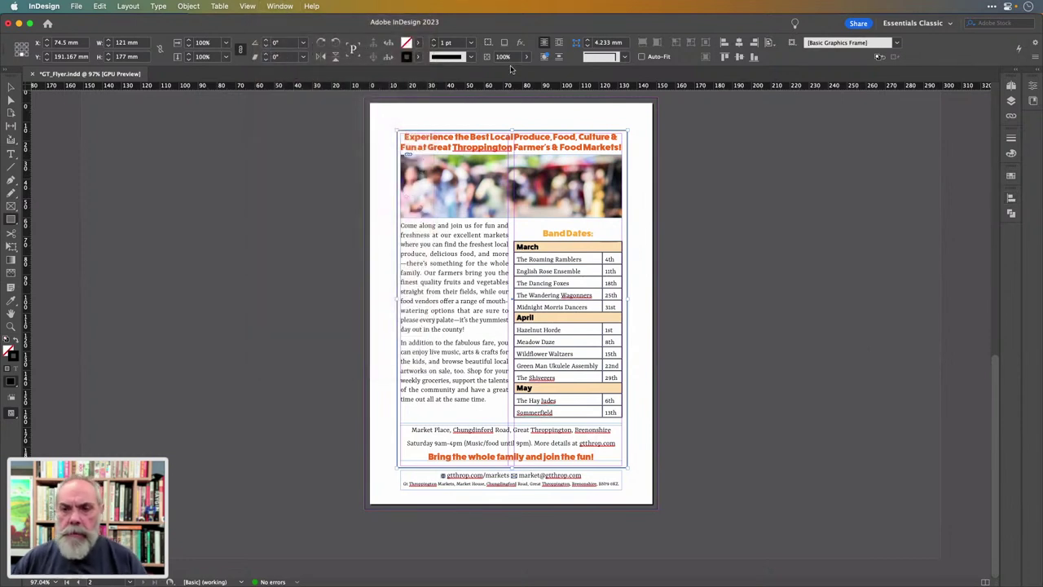
left_click(739, 42)
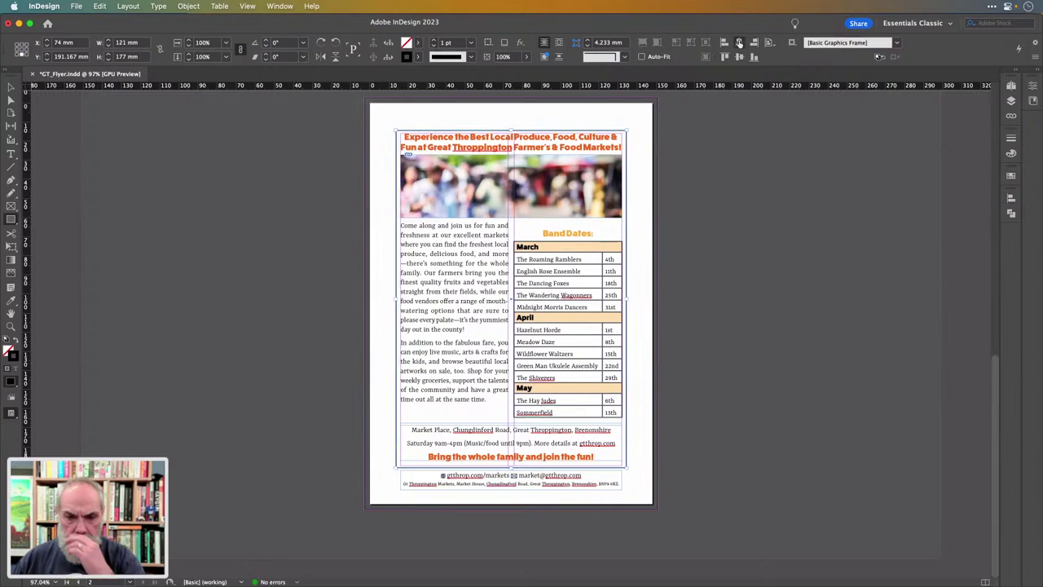
scroll(537, 130, "up", 4)
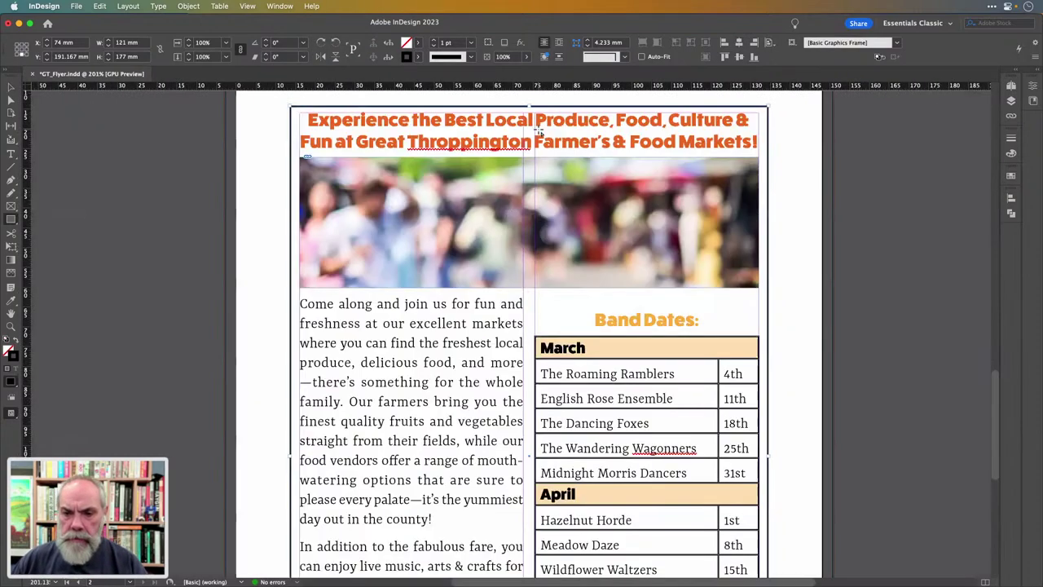
Extend the inner frame's top edge slightly and give the full-page frame a black fill
scroll(537, 130, "up", 3)
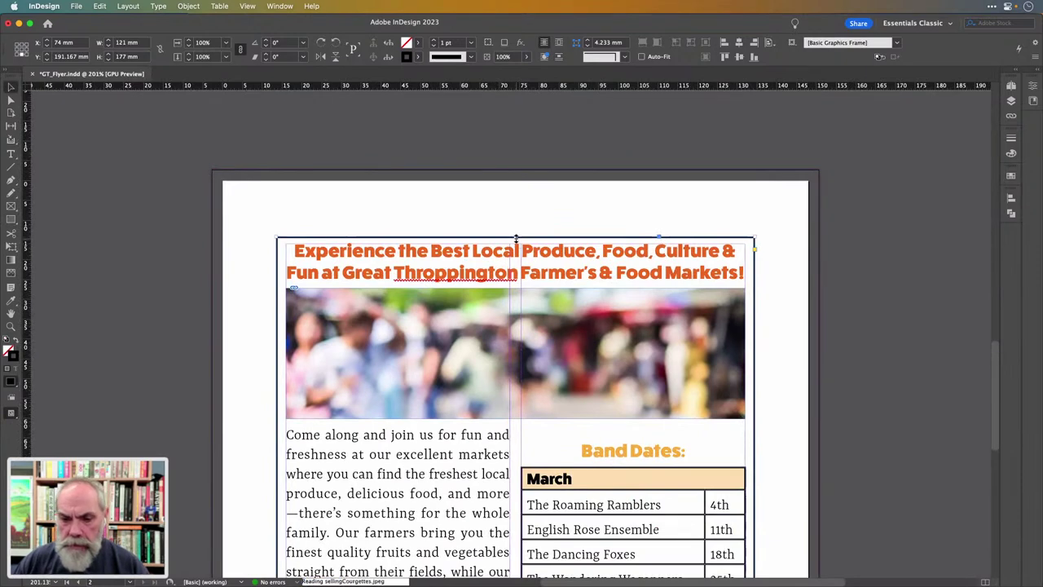
left_click_drag(516, 238, 516, 233)
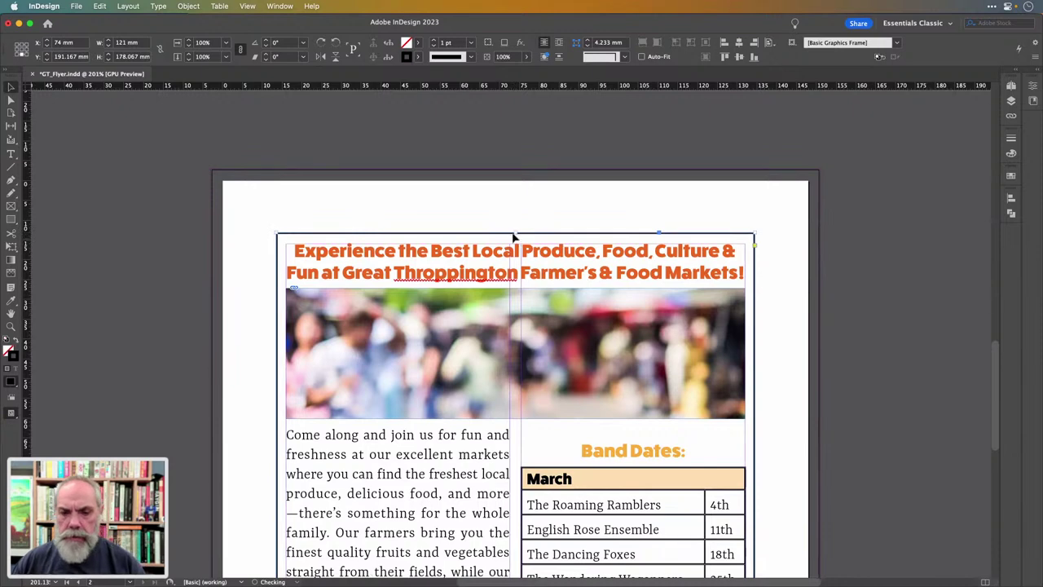
left_click(820, 228)
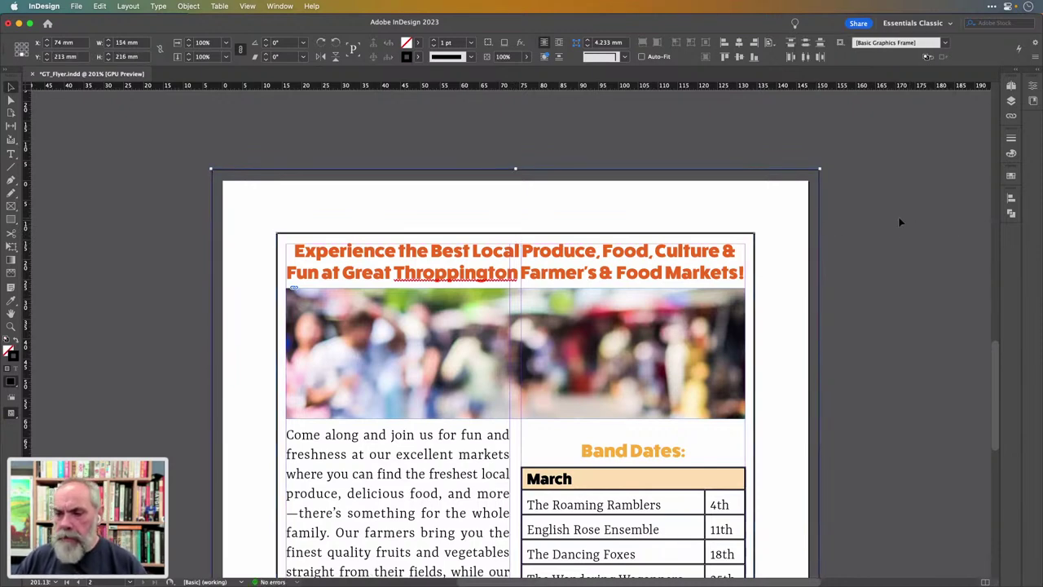
left_click(15, 341)
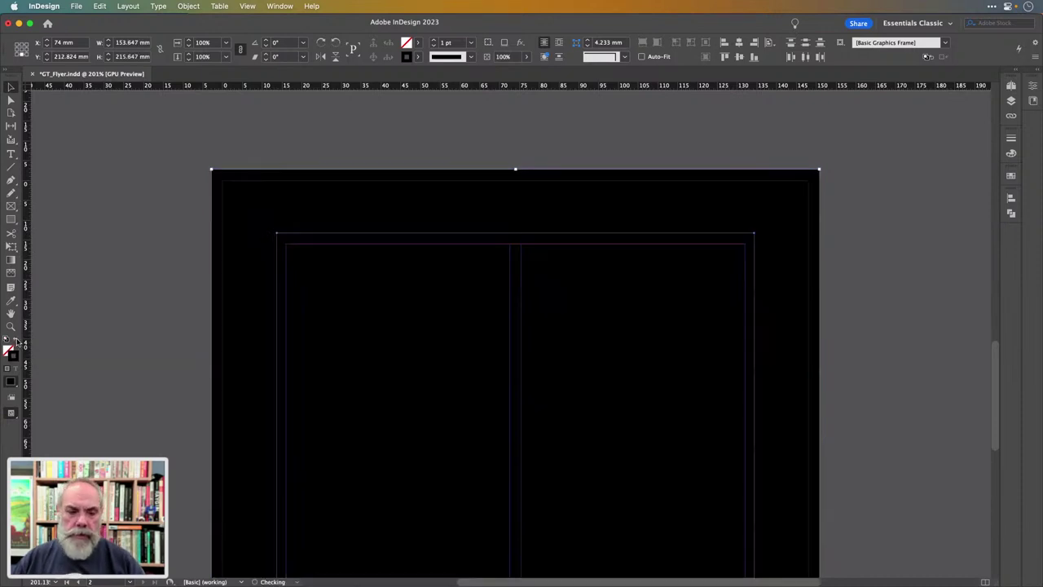
Subtract the inner frame from the black frame with Pathfinder, leaving a black border
scroll(847, 302, "down", 3)
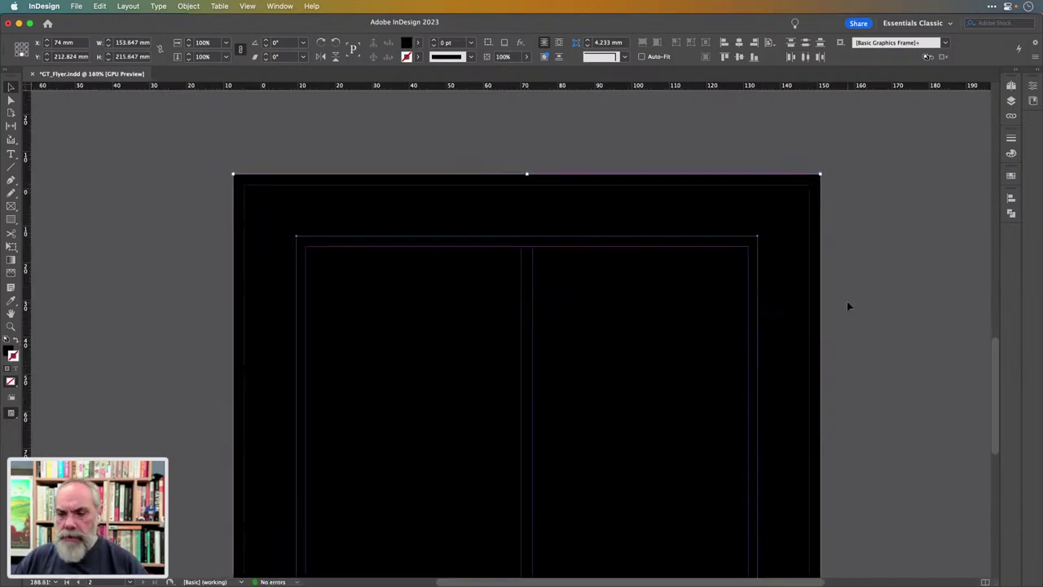
key("super+0")
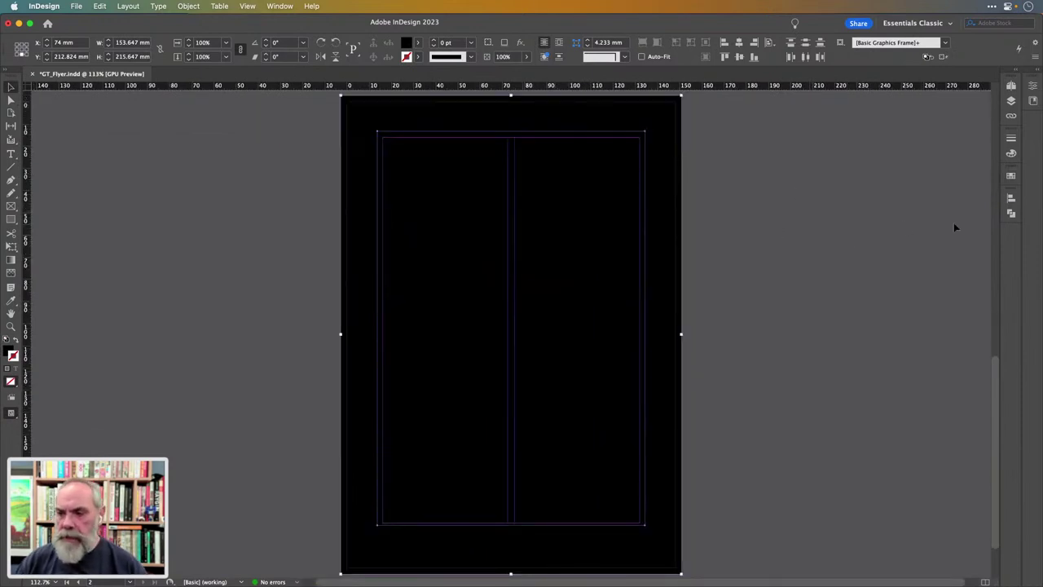
left_click(1010, 213)
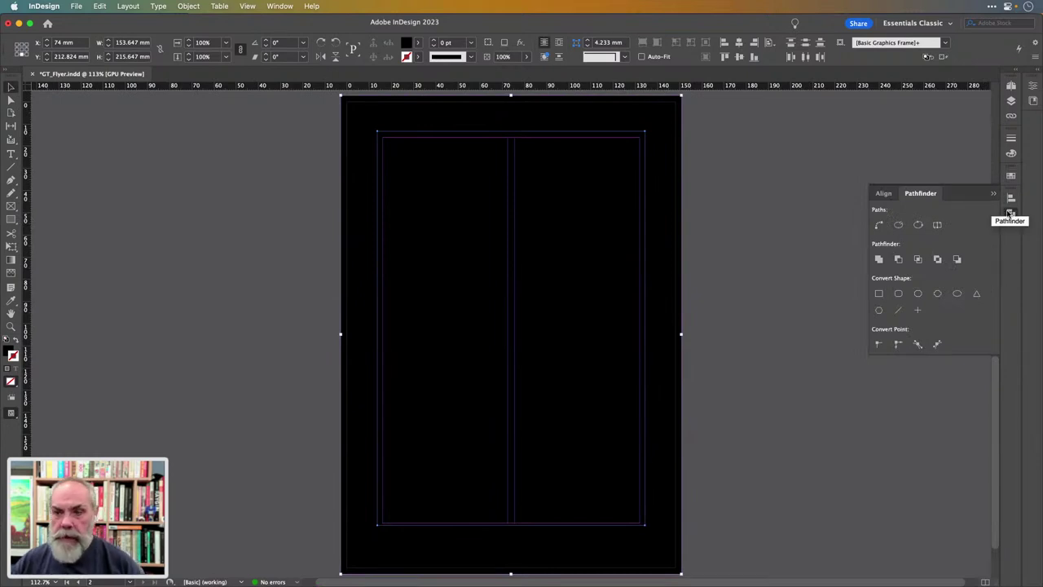
left_click(898, 260)
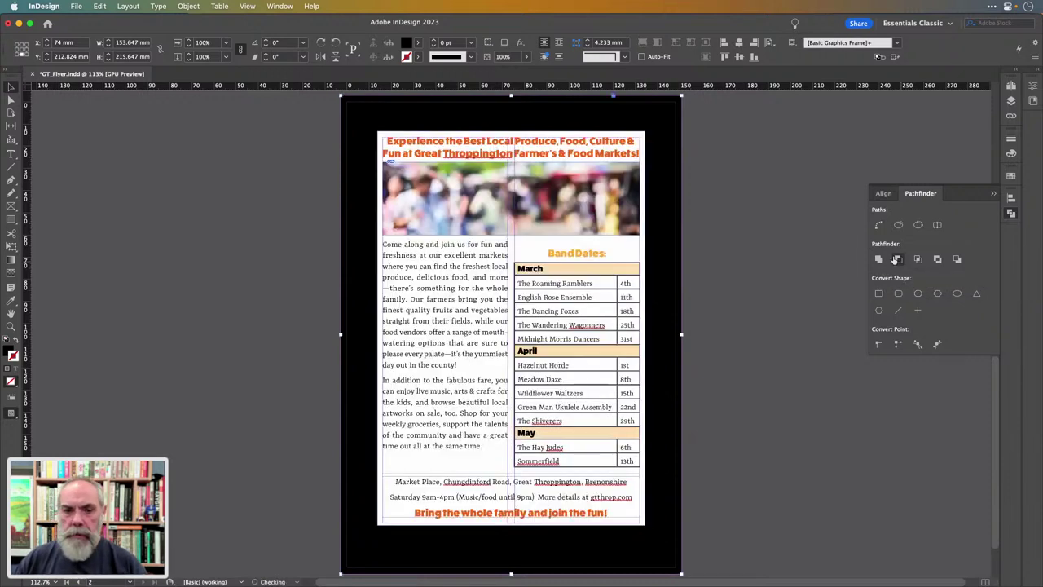
Place foodpattern.ai from the AL_06FEB23 folder into the black border frame
left_click(1011, 213)
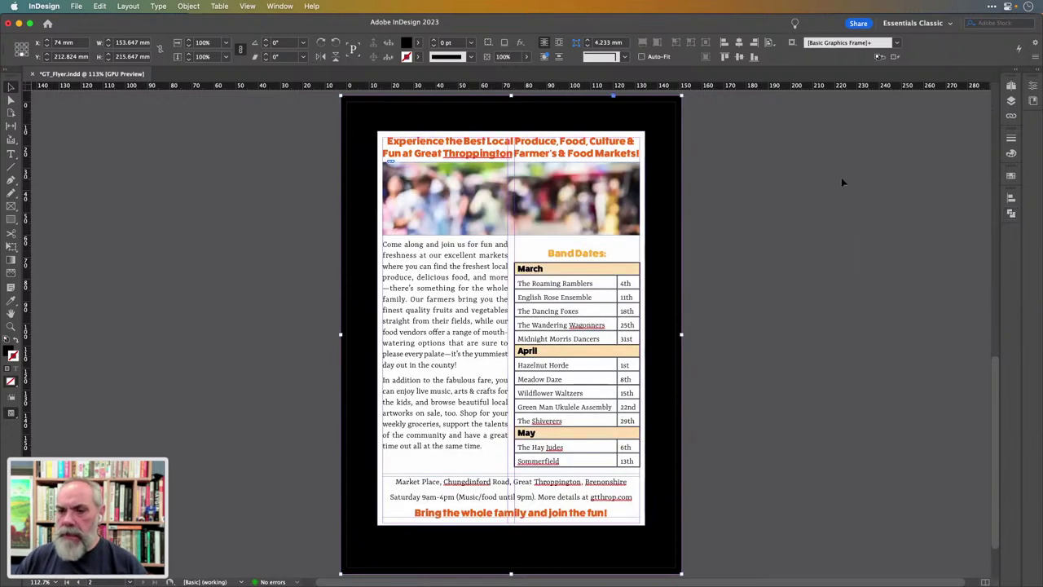
right_click(642, 113)
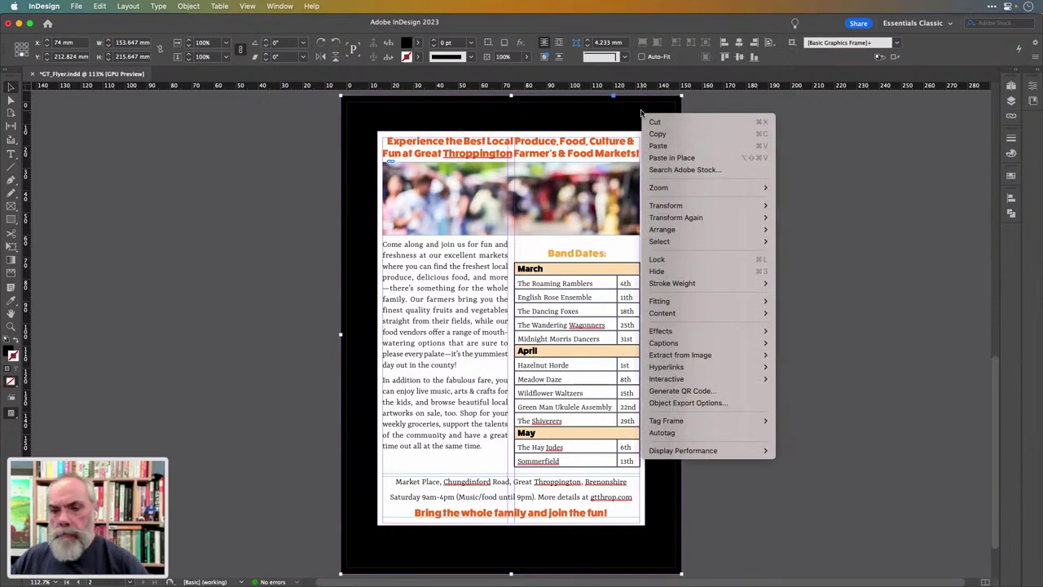
mouse_move(687, 317)
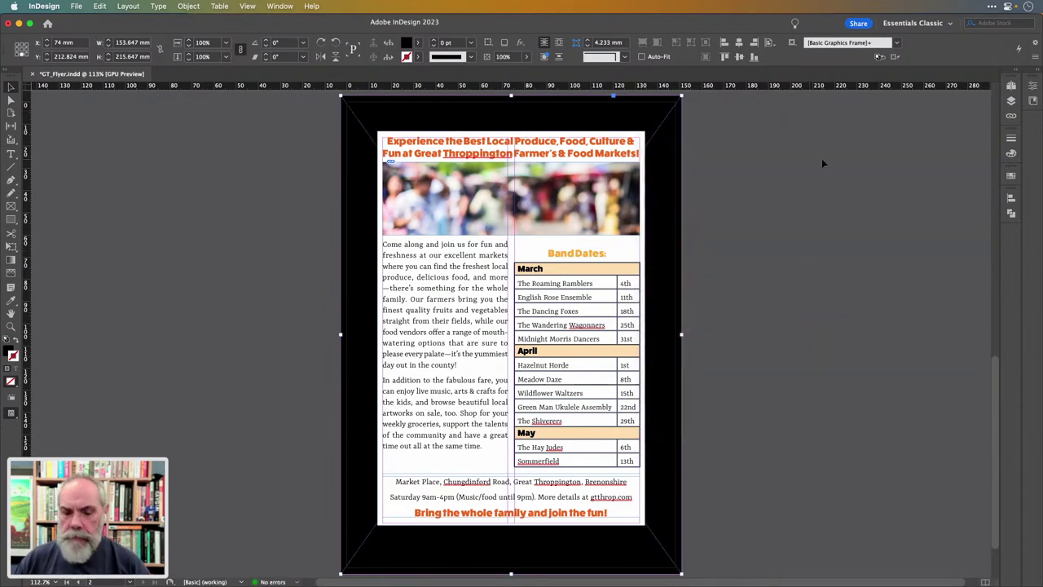
key("super+d")
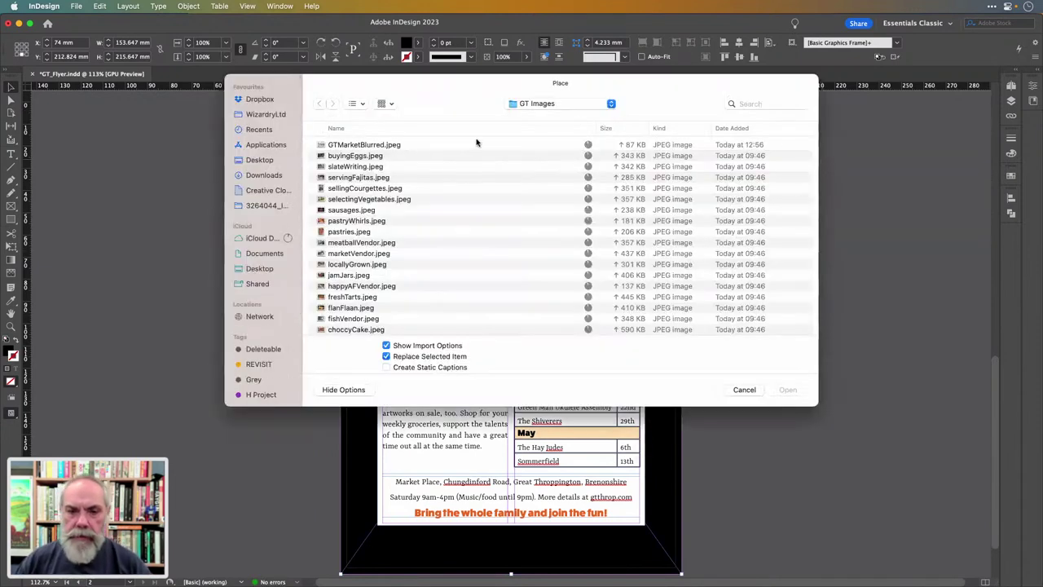
left_click(579, 105)
left_click(574, 115)
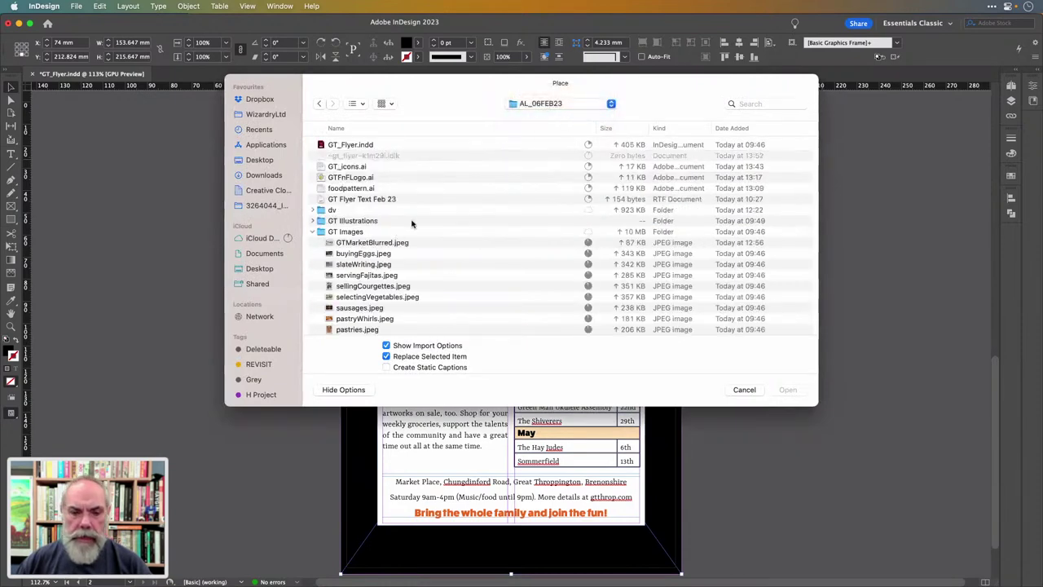
left_click(312, 231)
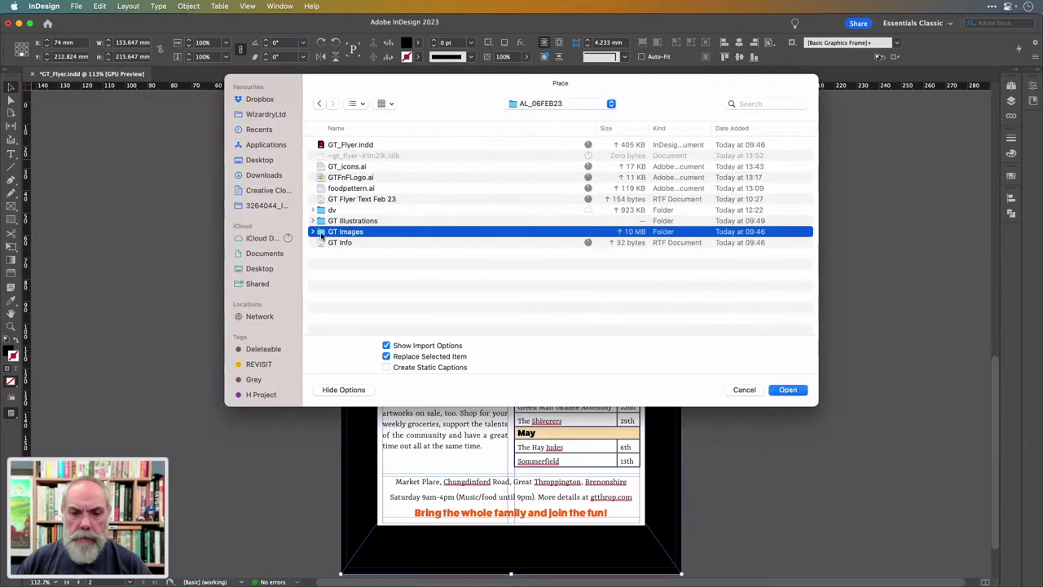
left_click(325, 189)
left_click(777, 392)
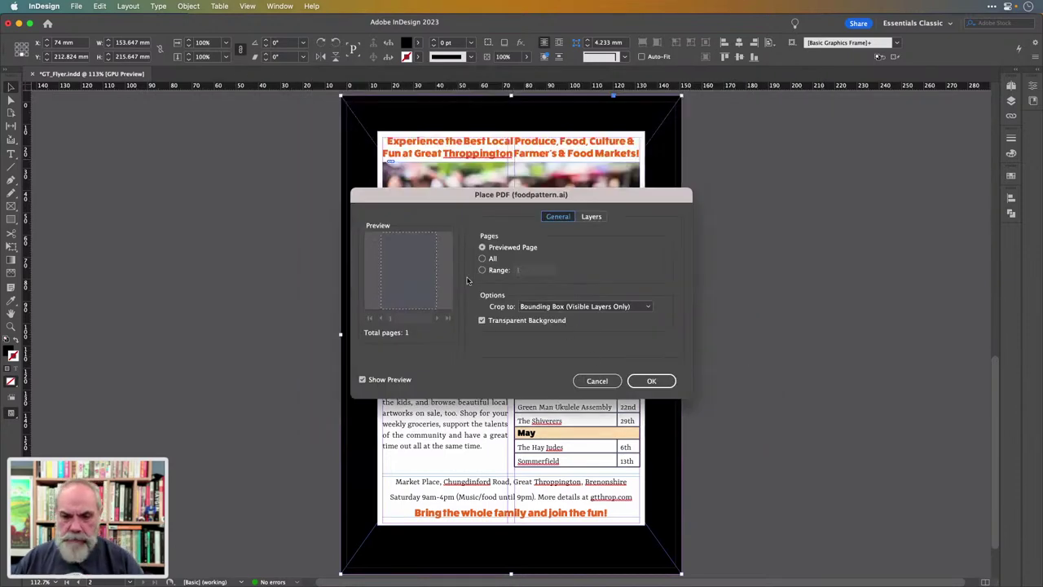
left_click(656, 381)
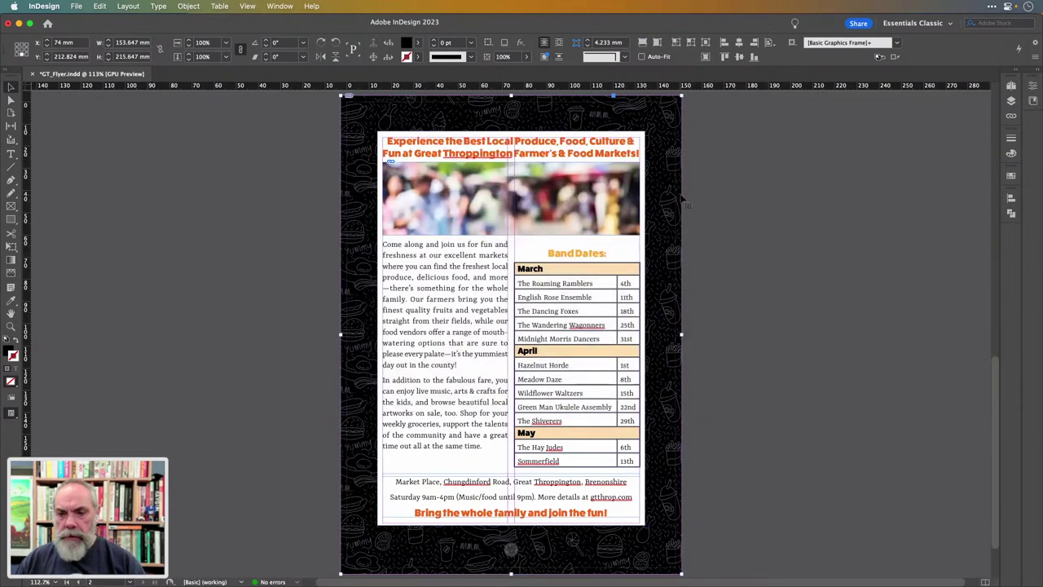
Set the border frame's fill swatch to [None] so only the pattern shows
left_click(419, 42)
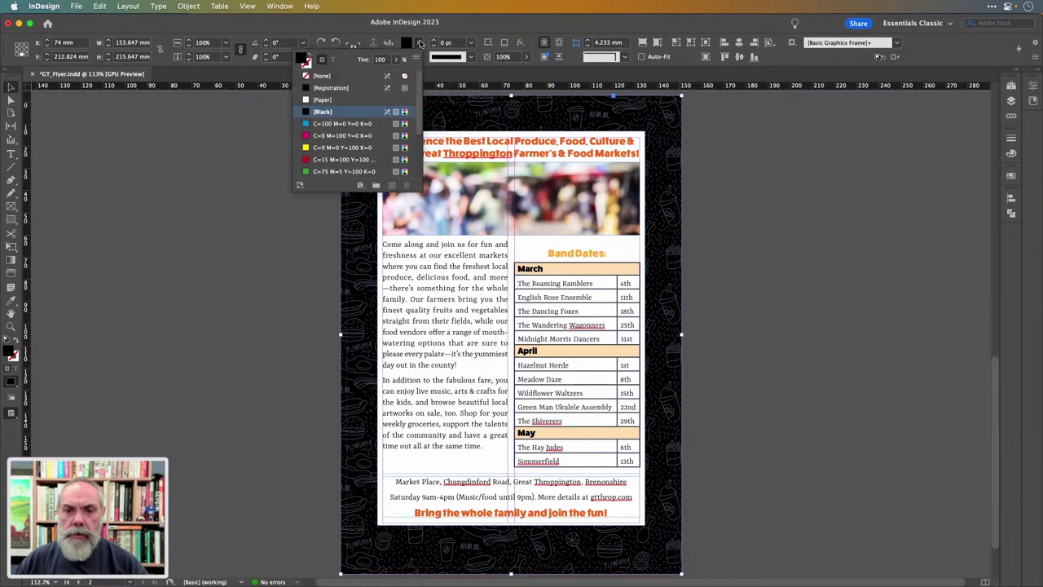
left_click(351, 75)
left_click(771, 185)
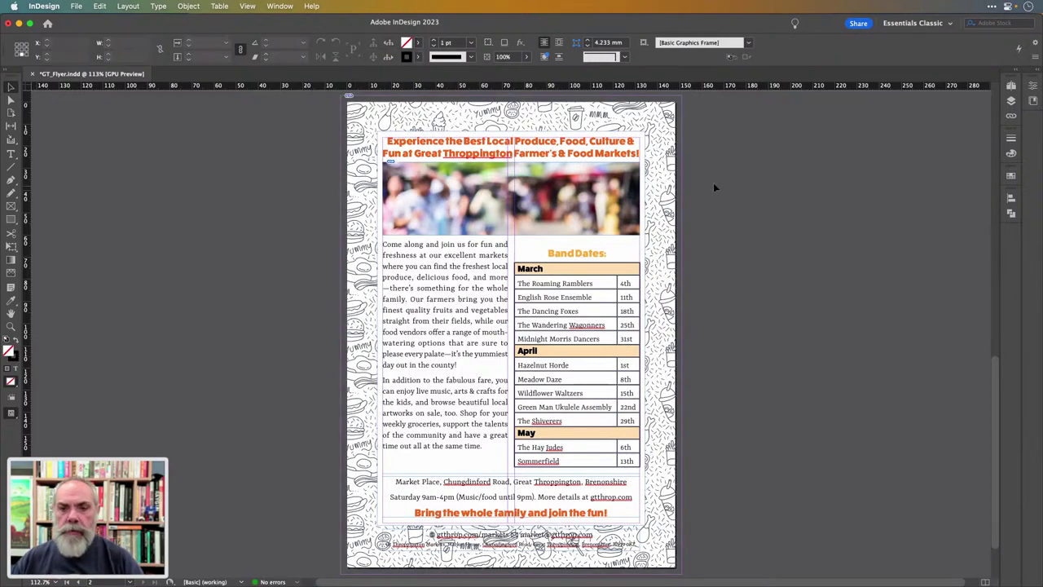
Fade the food-pattern border frame to 36% opacity
left_click(676, 191)
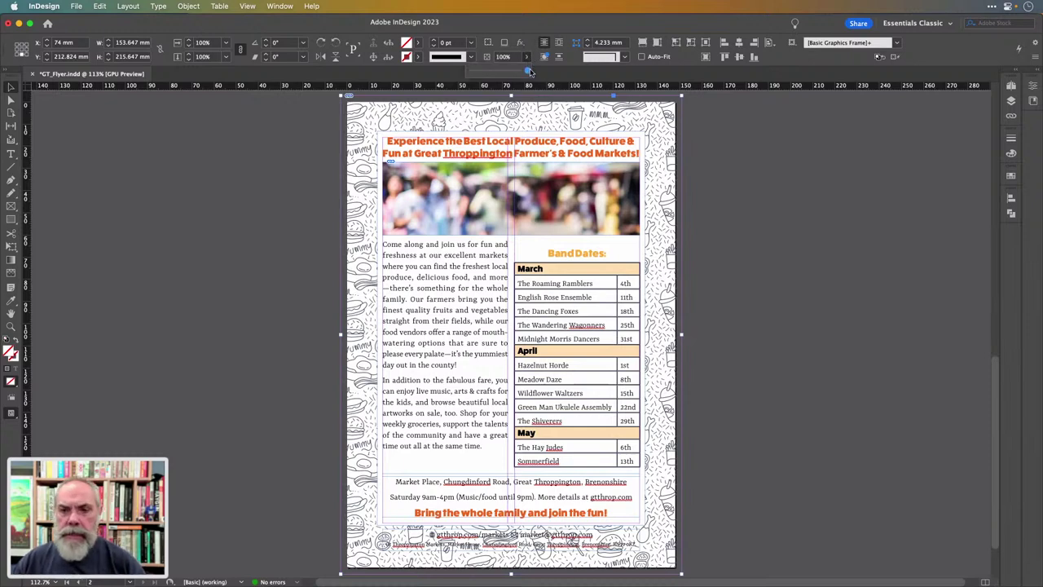
left_click(527, 56)
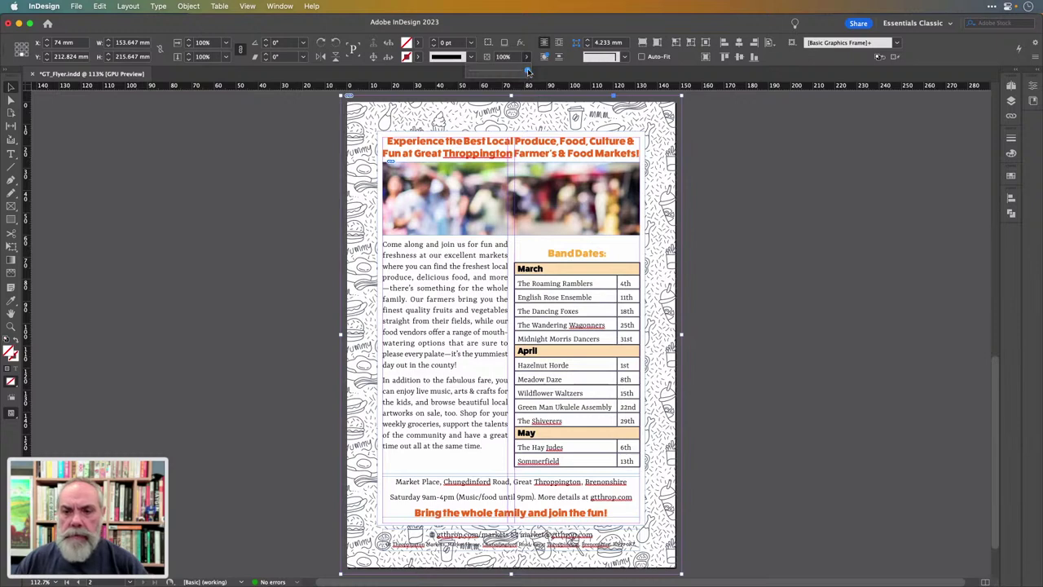
left_click_drag(526, 72, 489, 72)
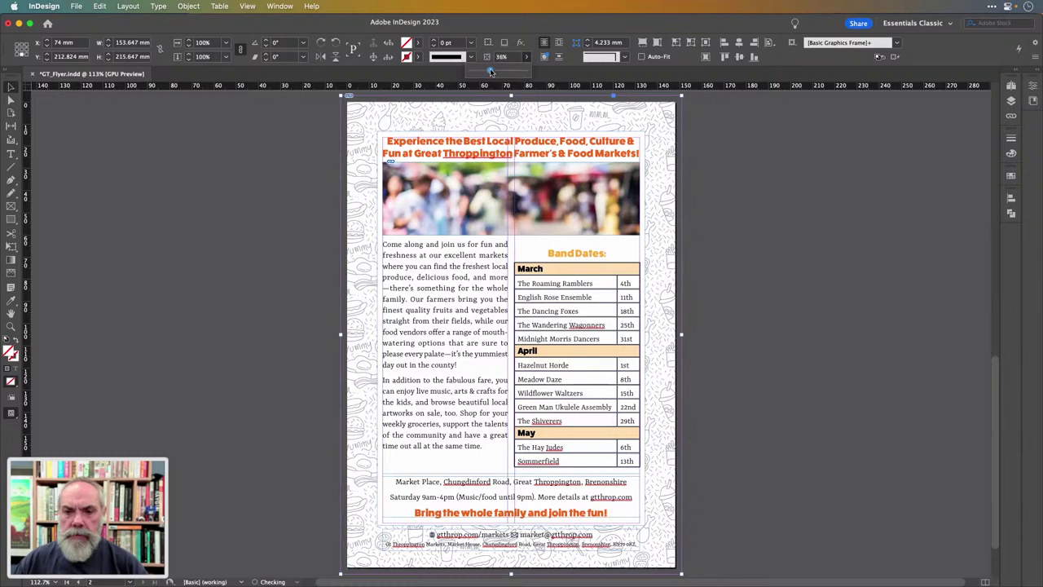
left_click(744, 196)
scroll(740, 342, "down", 2)
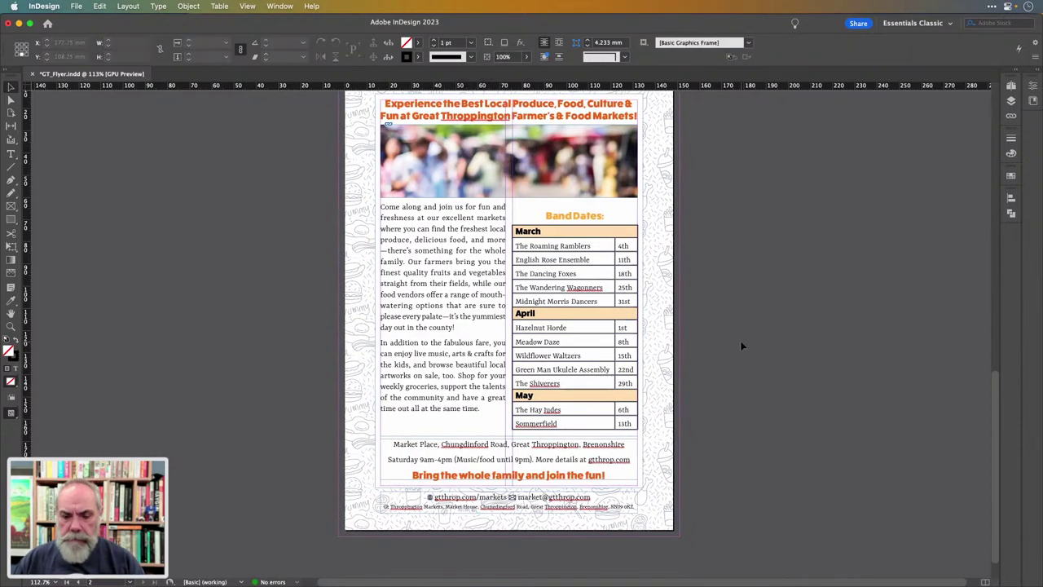
left_click(546, 506)
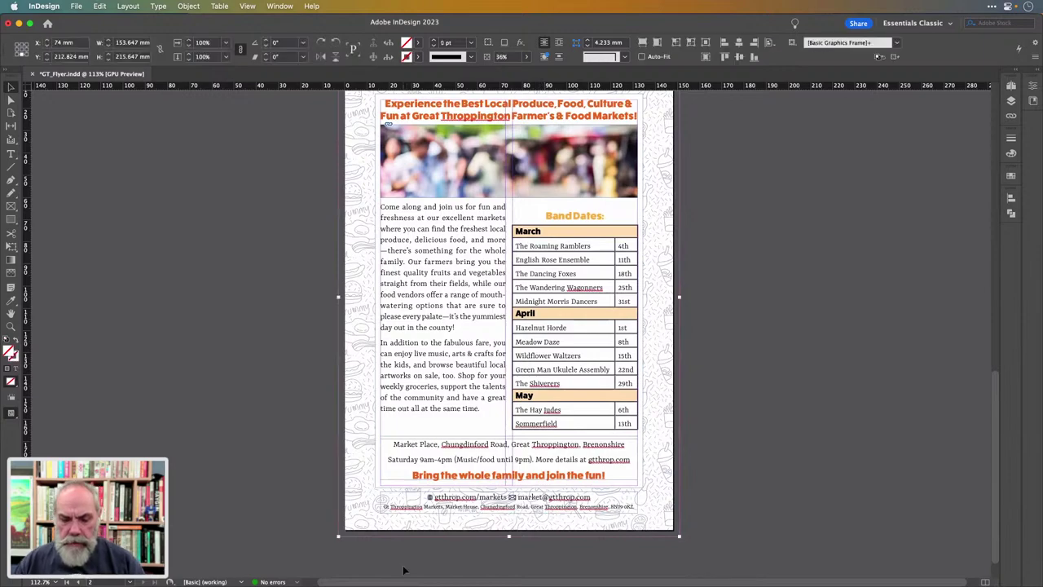
Send the food-pattern border frame behind all other content
scroll(523, 535, "up", 5)
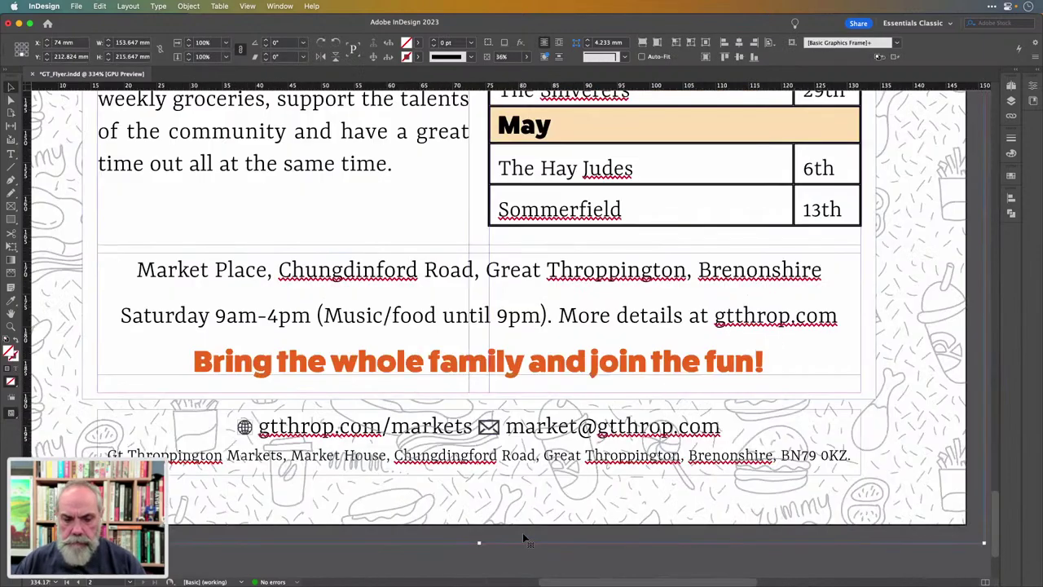
scroll(524, 540, "left", 3)
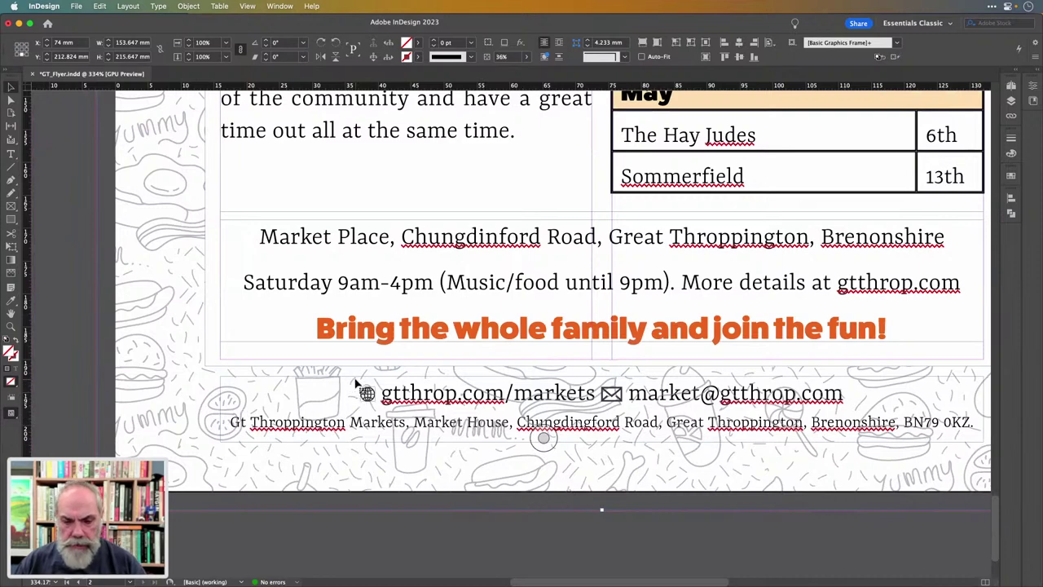
left_click(333, 516)
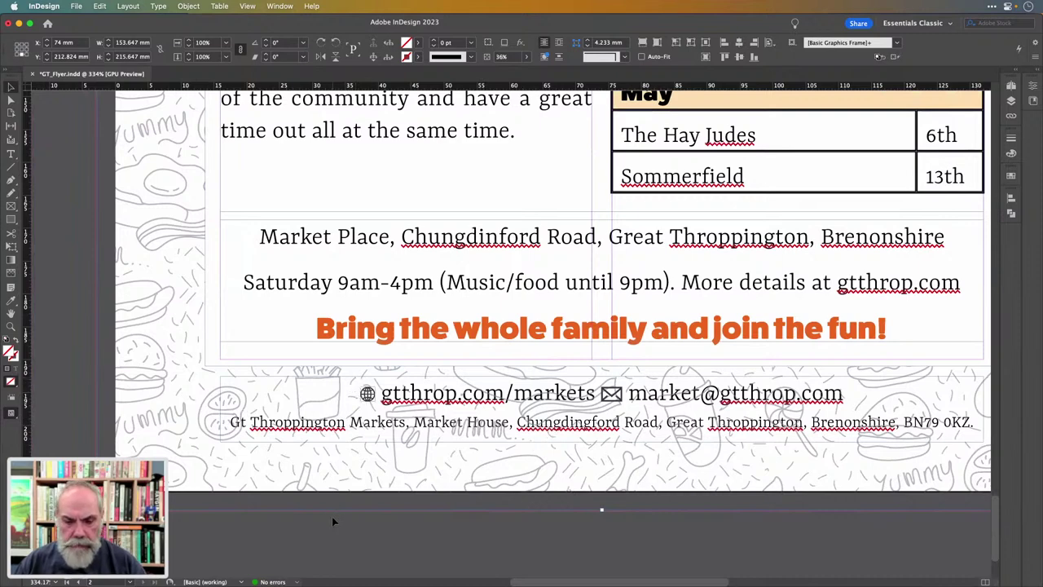
right_click(343, 475)
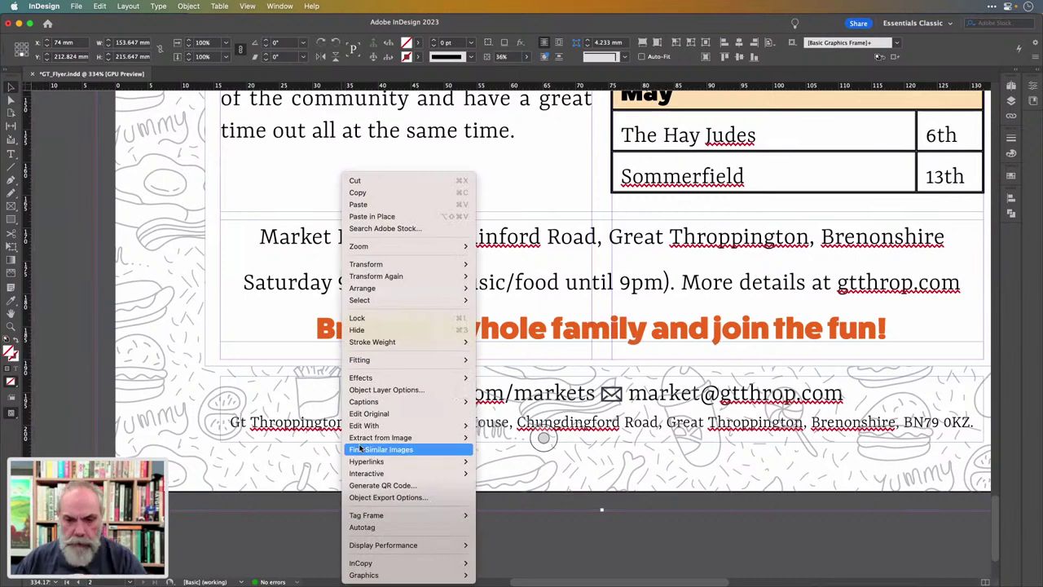
mouse_move(404, 290)
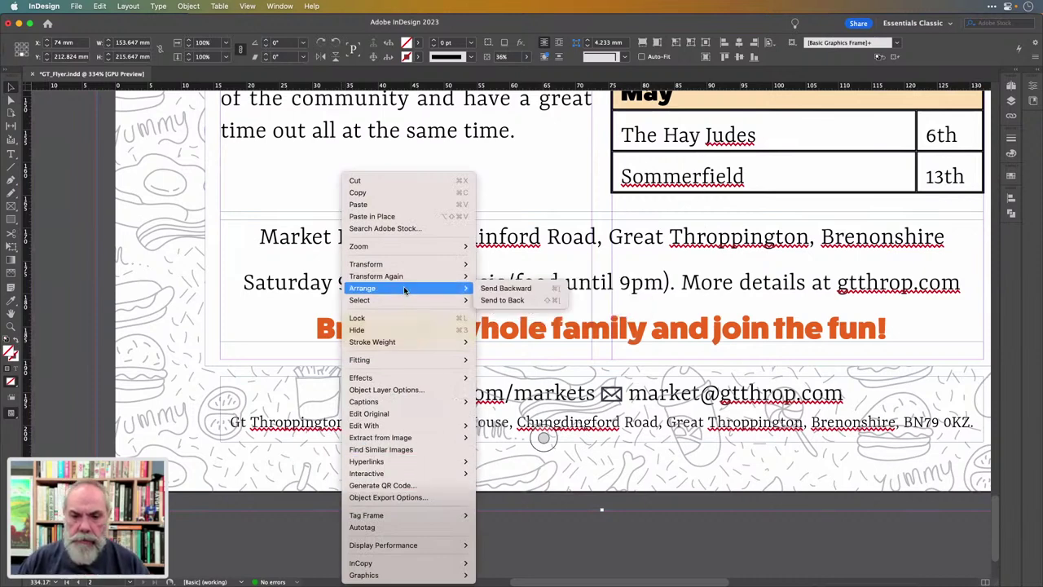
left_click(500, 300)
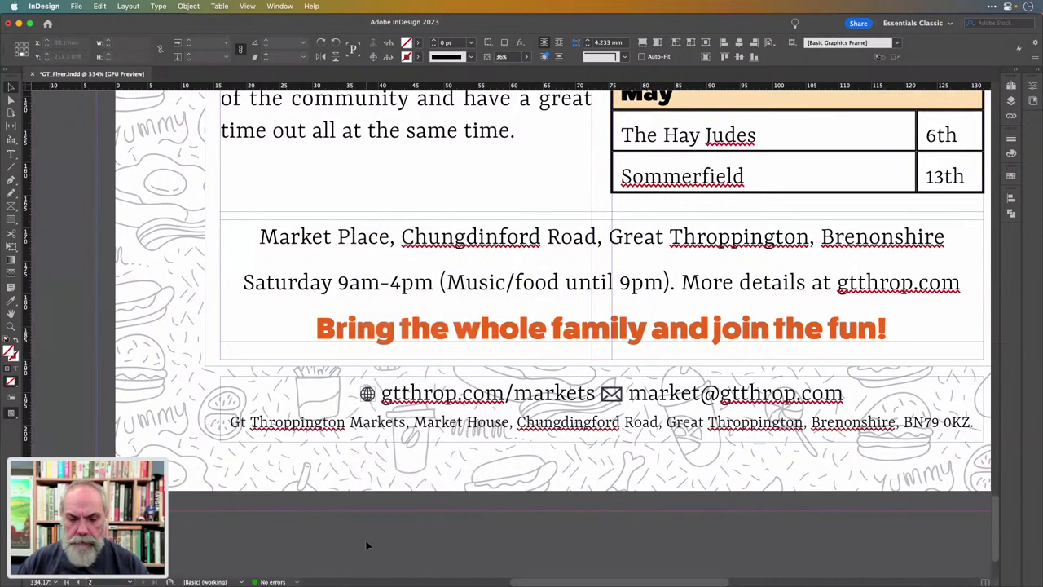
Give the footer contact text frame a white [Paper] fill
left_click(370, 415)
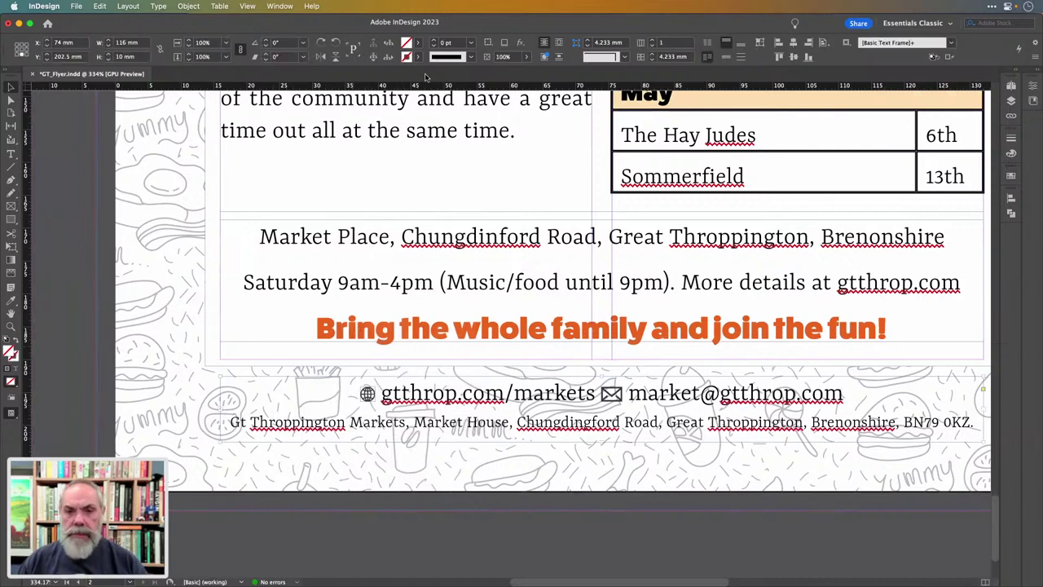
left_click(417, 42)
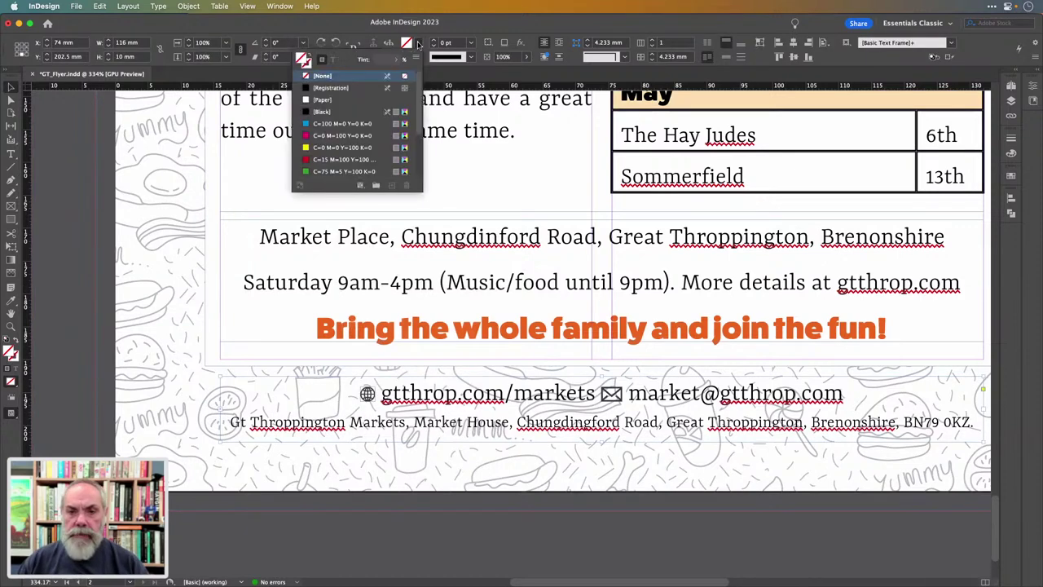
left_click(350, 100)
left_click(354, 29)
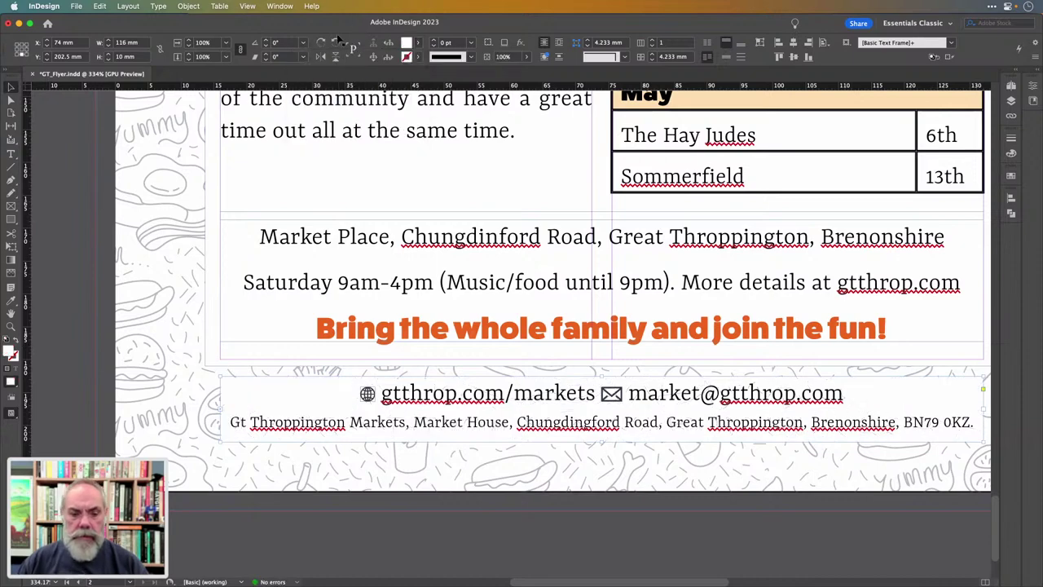
scroll(277, 395, "down", 3)
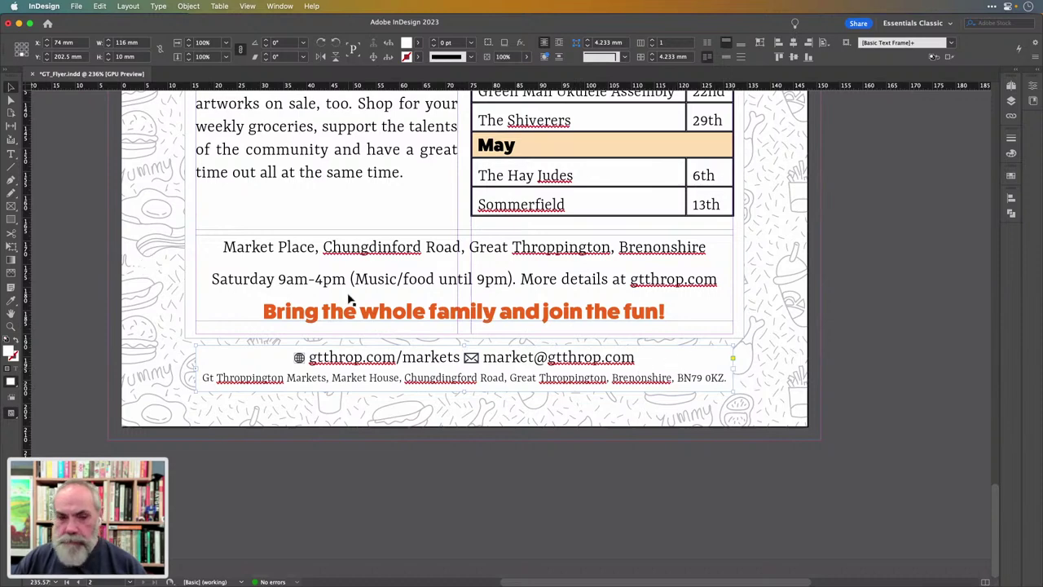
Set the footer frame's width to 121 mm, anchored at its left middle
left_click(23, 49)
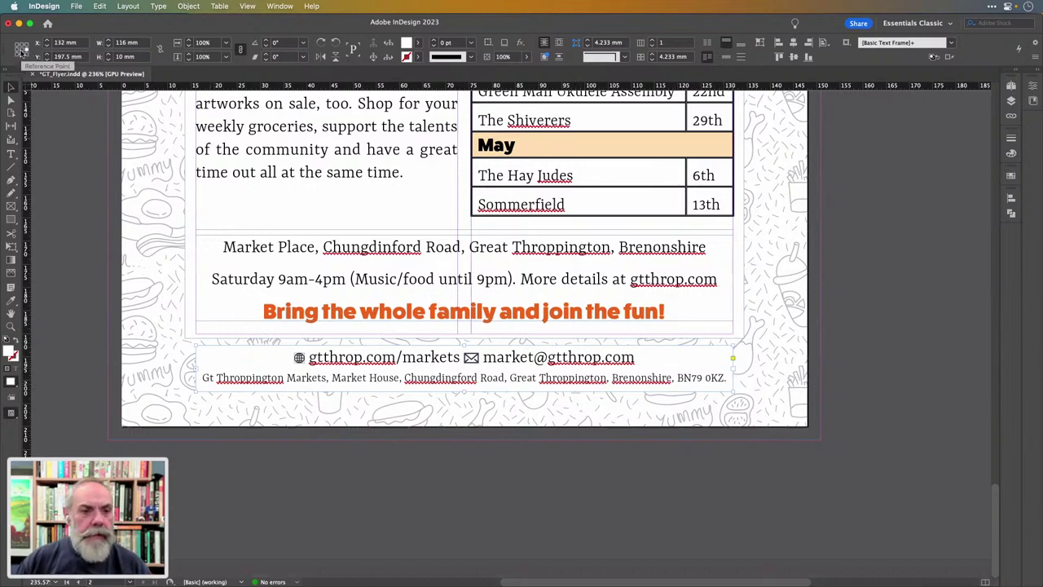
left_click(17, 50)
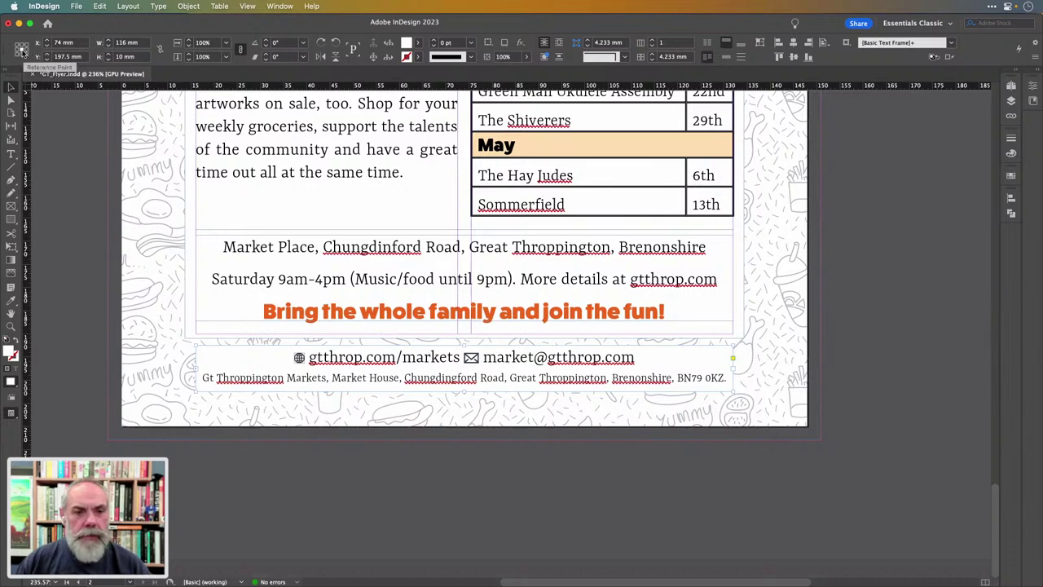
left_click(144, 43)
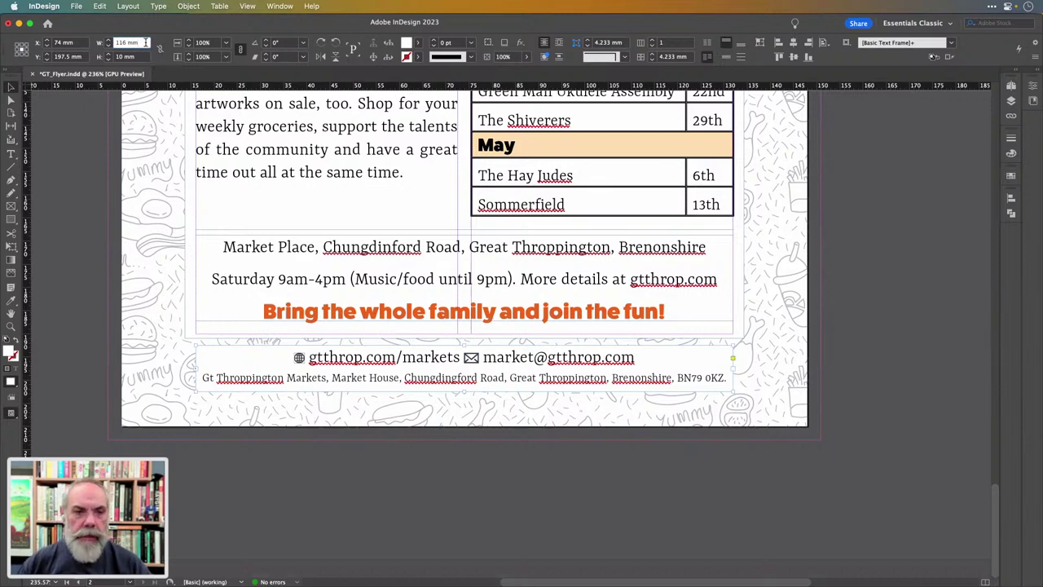
key("Up")
key("Up")
key("Up")
key("Up")
key("Up")
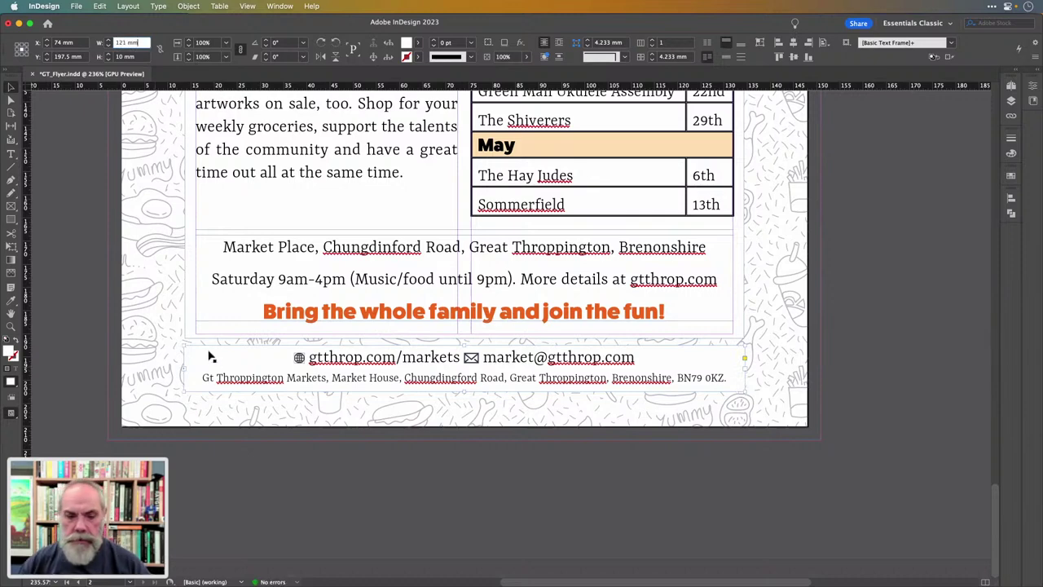
left_click(922, 333)
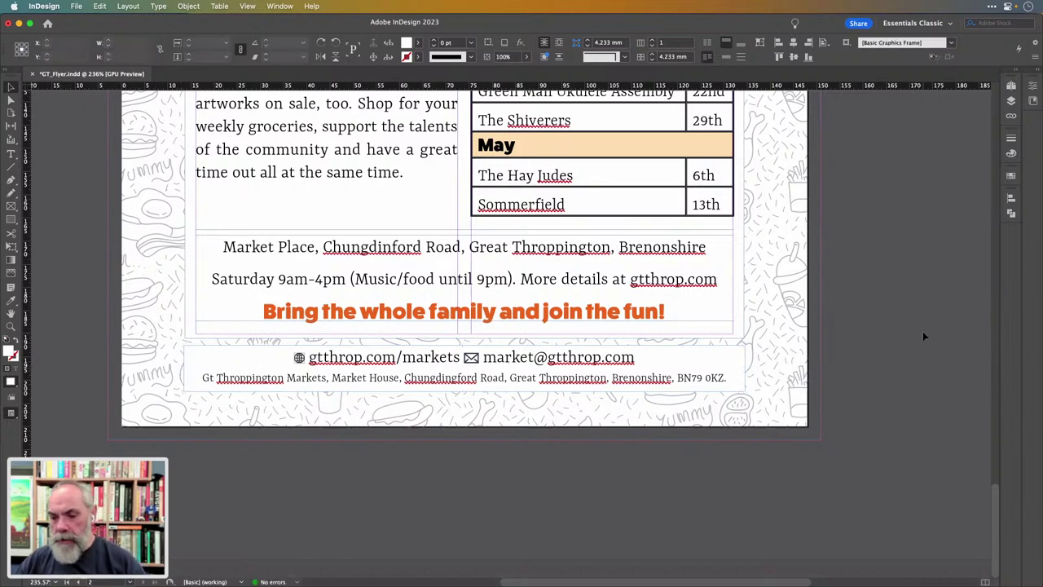
Drag the footer frame slightly narrower to about 120 mm wide
left_click(743, 371)
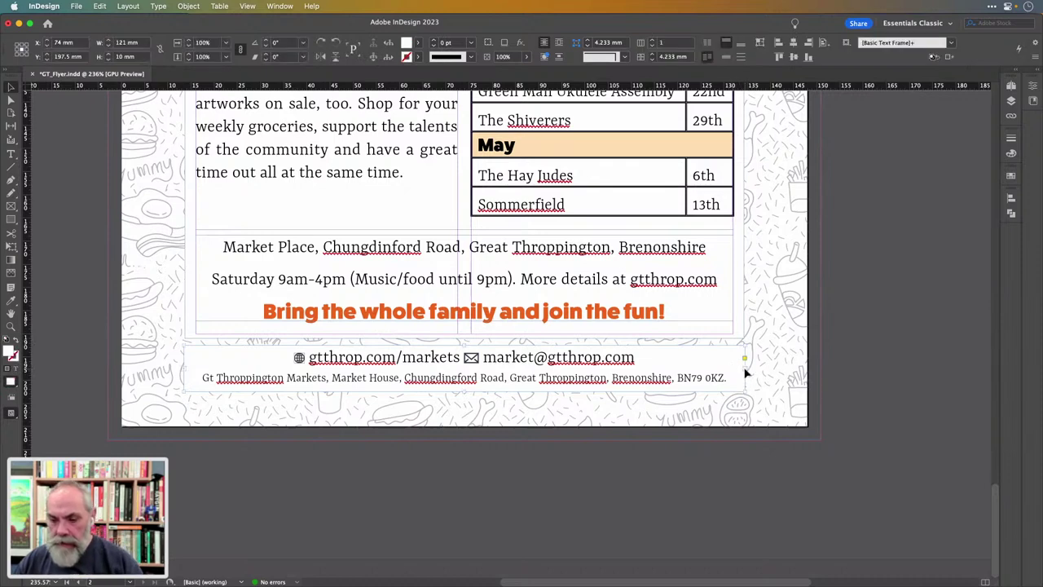
mouse_move(745, 374)
left_mouse_down()
mouse_move(652, 375)
mouse_move(743, 378)
left_mouse_up()
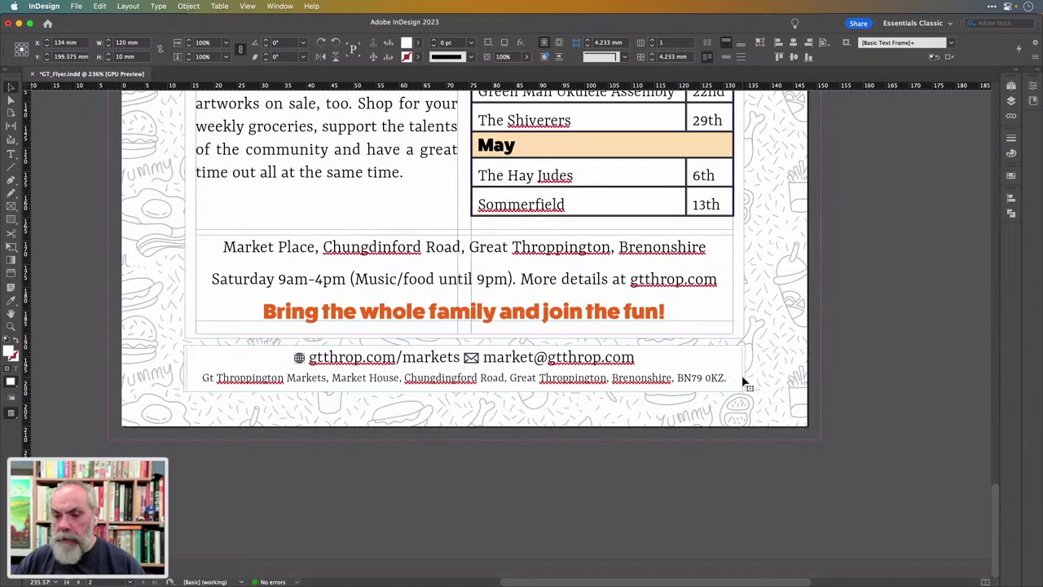
left_click(914, 346)
key("super+0")
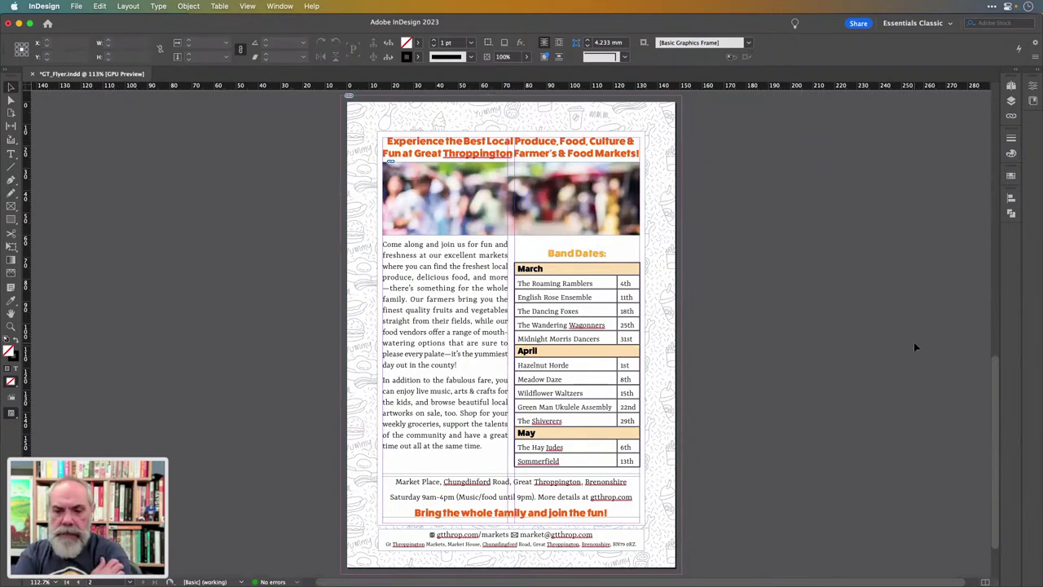
Save the flyer and pull the main text frame's bottom edge up slightly
key("super+s")
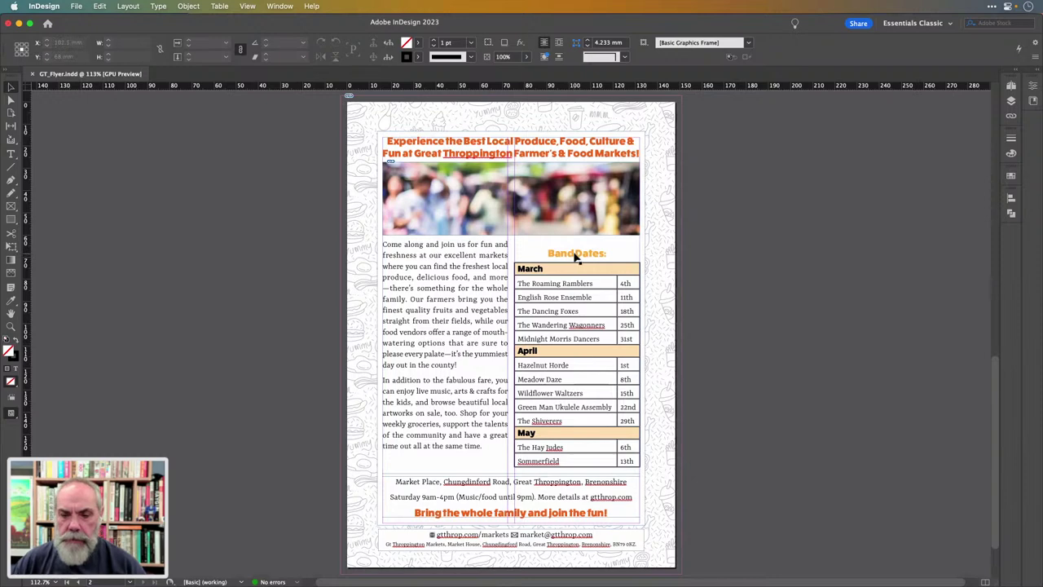
double_click(576, 255)
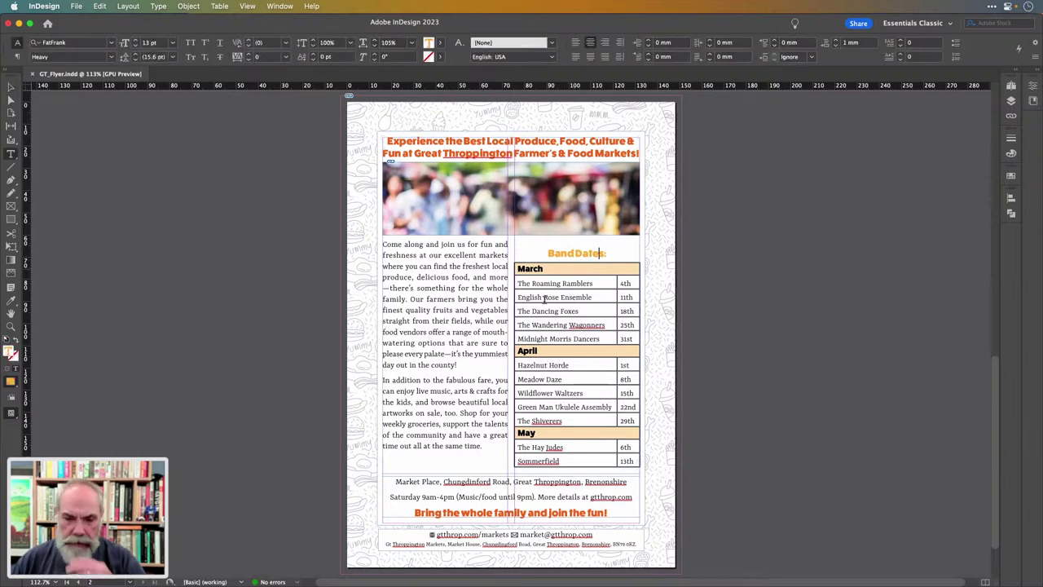
left_click_drag(614, 255, 580, 253)
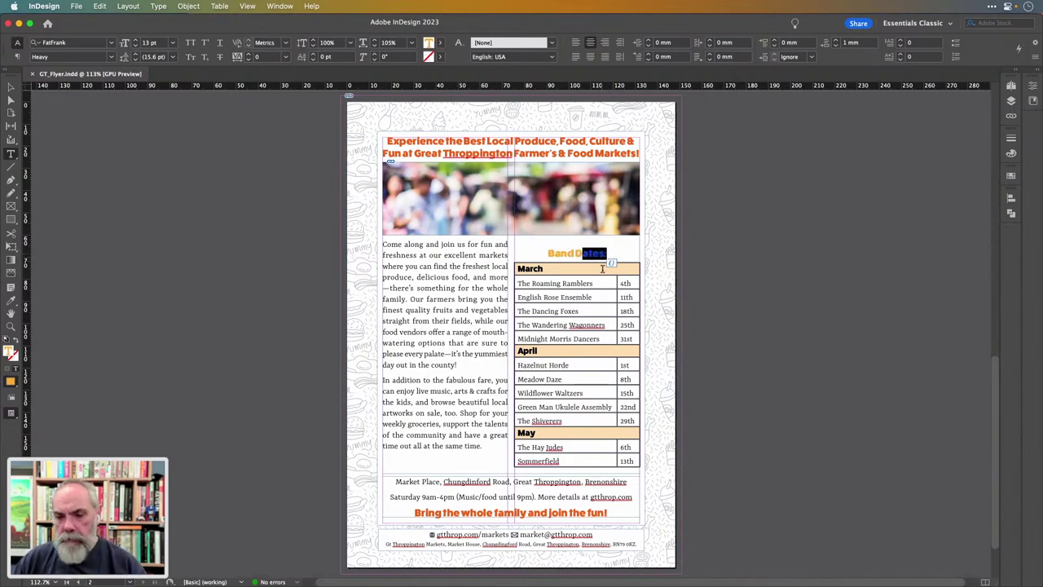
left_click(11, 86)
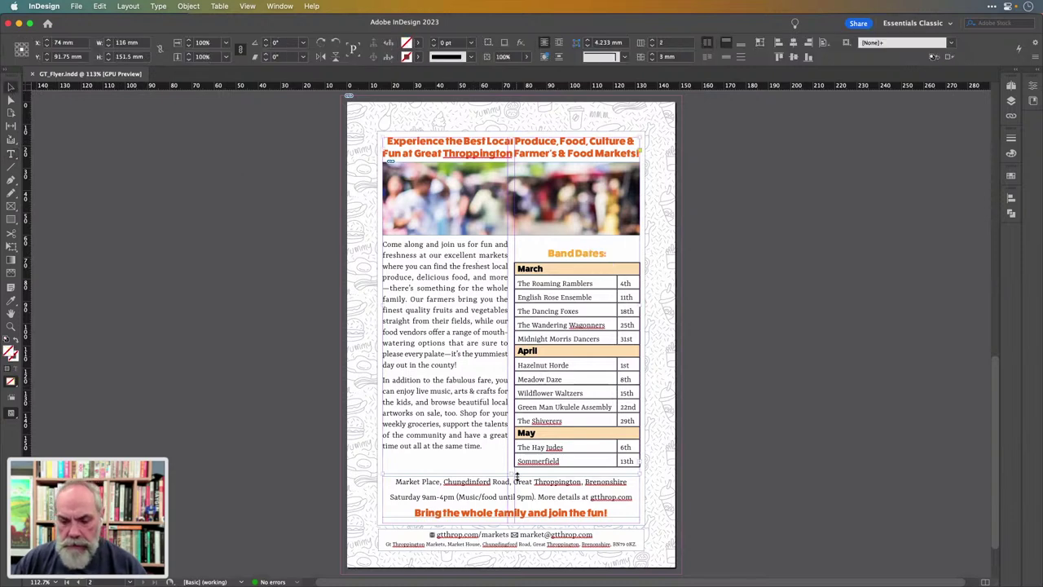
left_click_drag(510, 472, 510, 462)
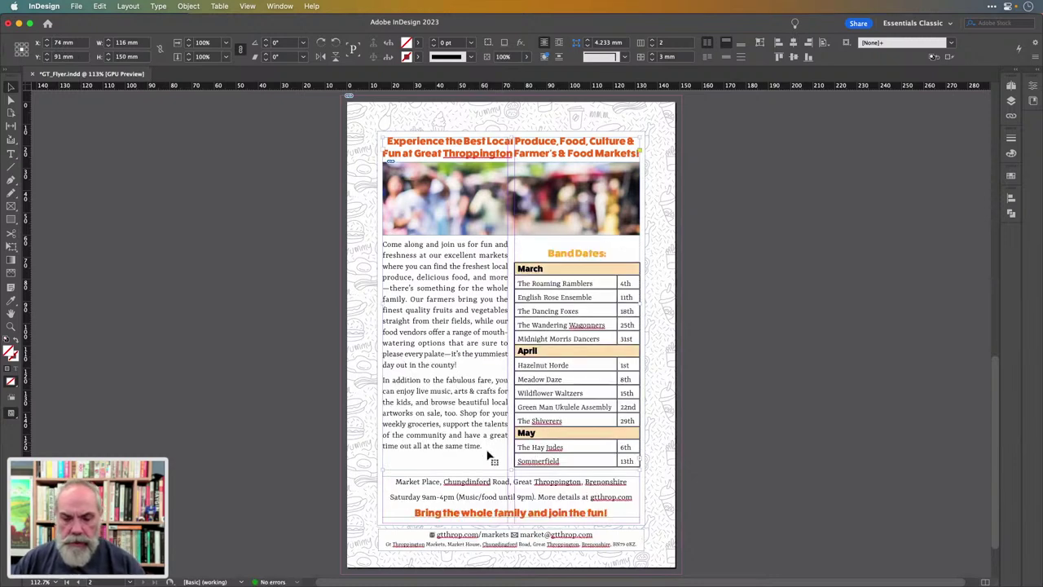
Delete the empty paragraph between the body copy ending 'same time.' and the table
double_click(487, 446)
left_click(449, 470)
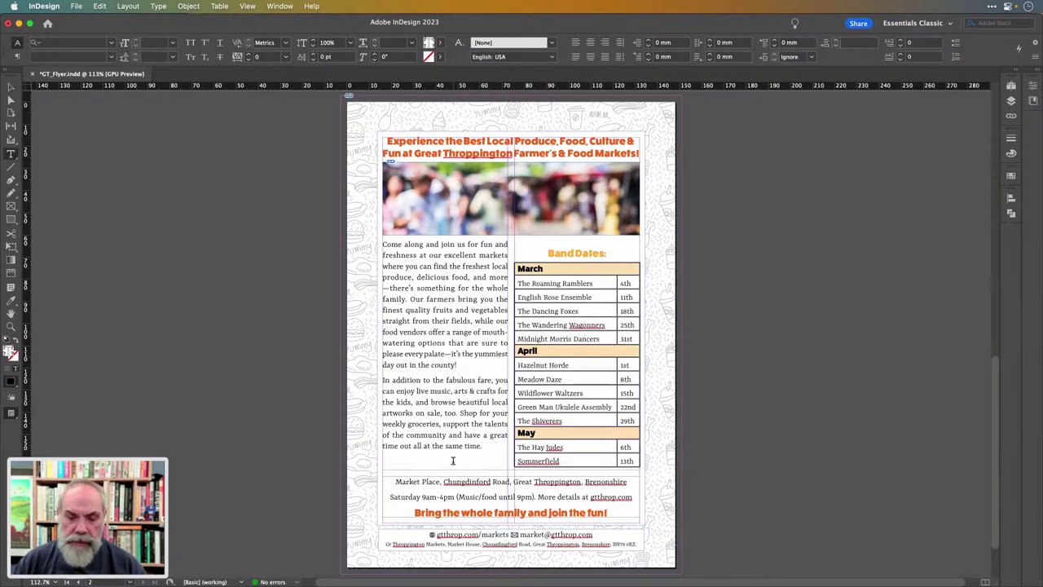
key("BackSpace")
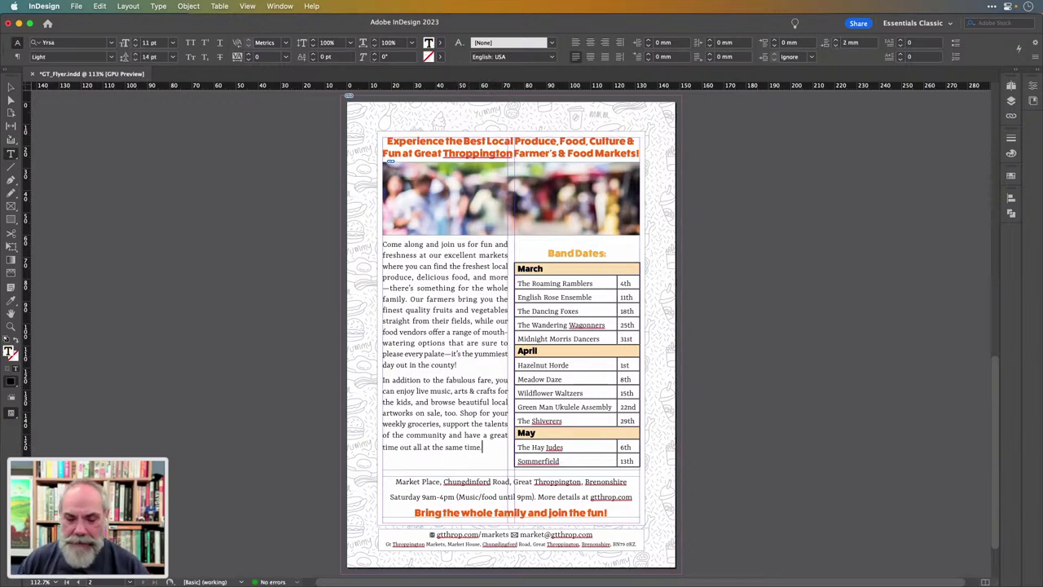
left_click(606, 254)
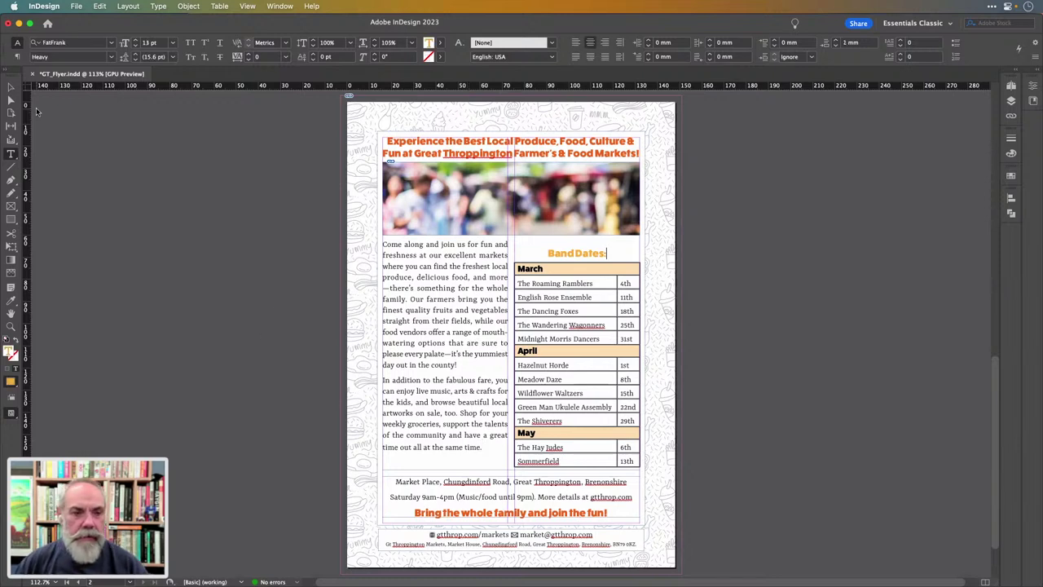
key("Escape")
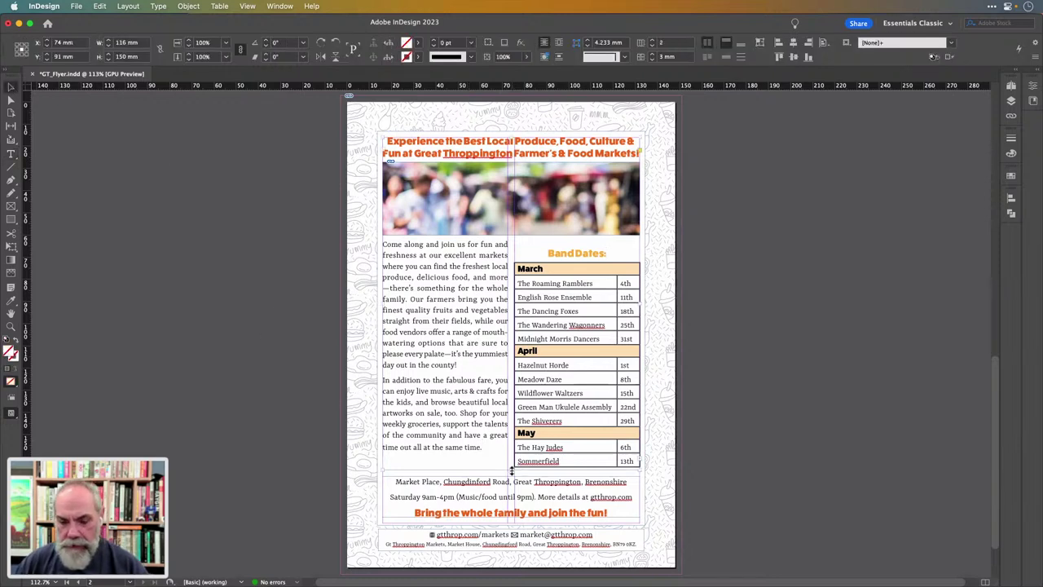
Shorten the main frame a little more and view the flyer in Preview mode
mouse_move(512, 470)
left_mouse_down()
mouse_move(511, 461)
mouse_move(512, 471)
left_mouse_up()
left_click(776, 440)
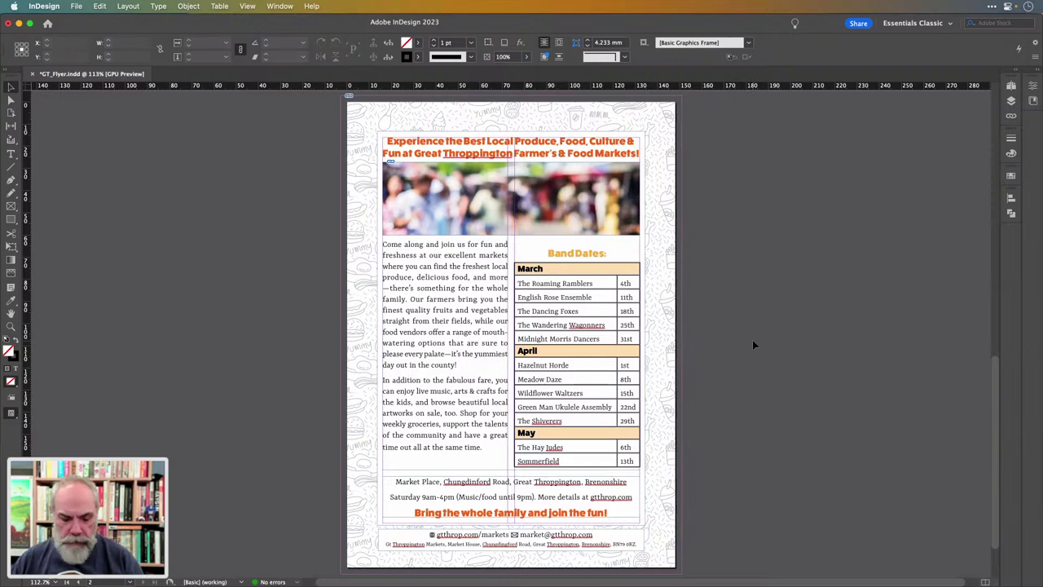
key("w")
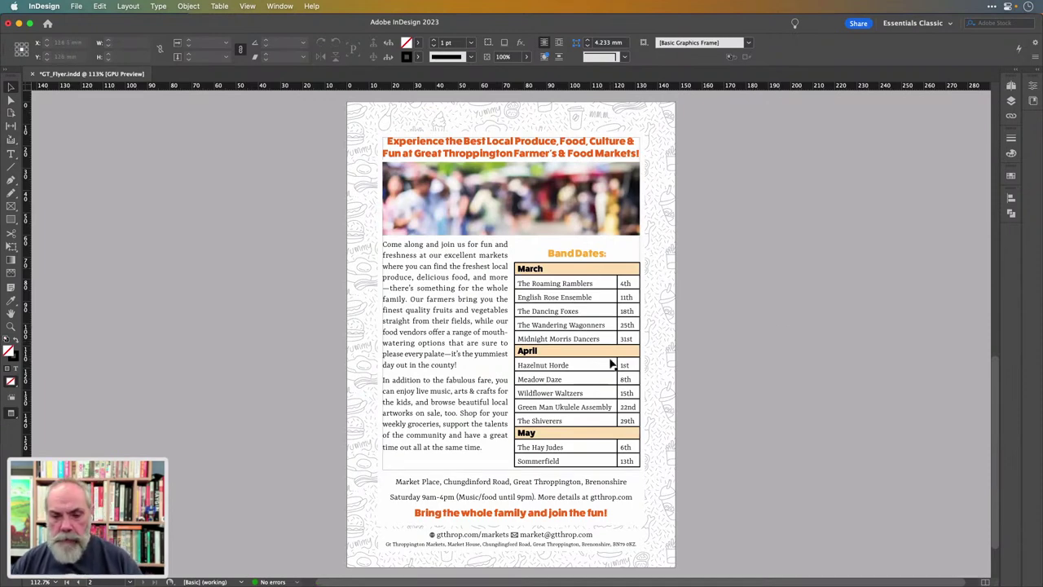
Select the whole Band Dates table and set its cell strokes to [Paper]
double_click(594, 280)
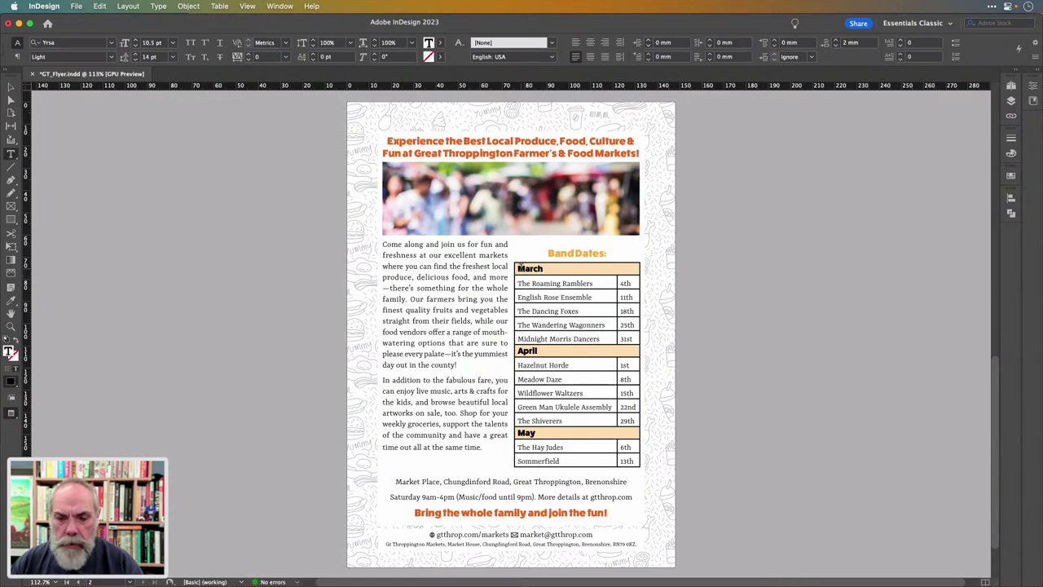
left_click_drag(518, 268, 648, 464)
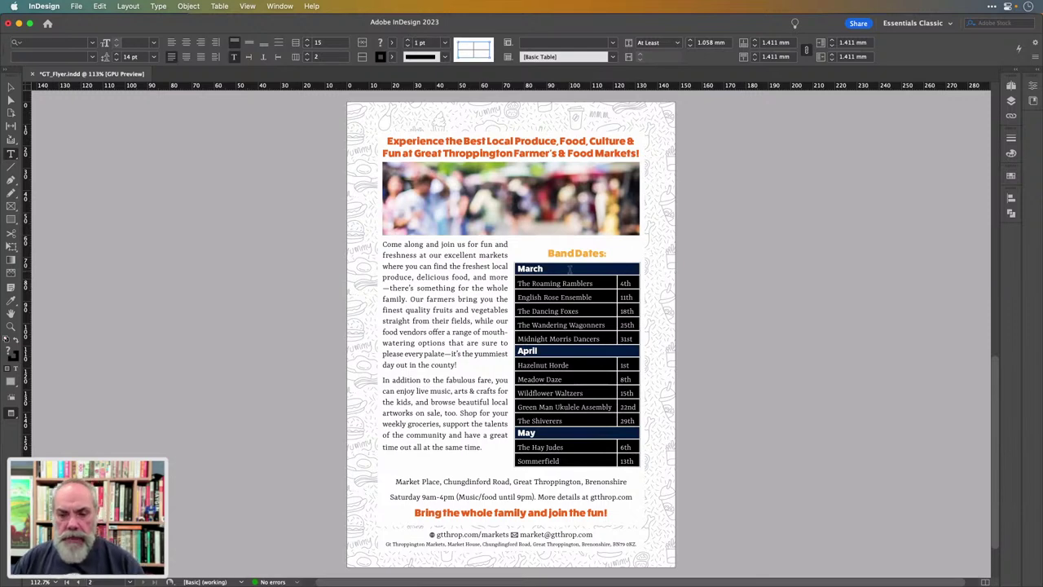
left_click(568, 270)
left_click(515, 269)
left_click(522, 266)
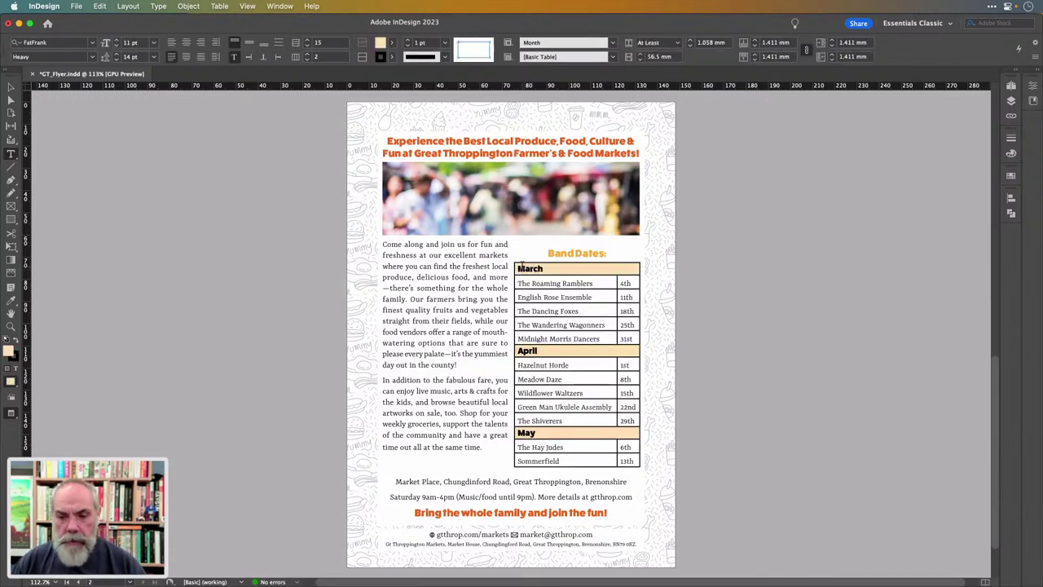
left_click(517, 264)
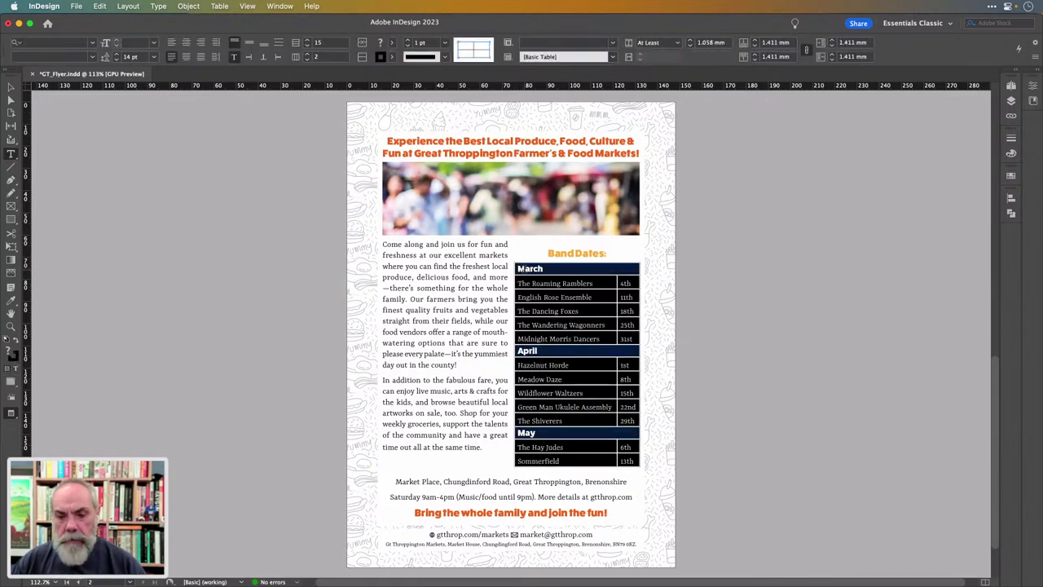
left_click(393, 57)
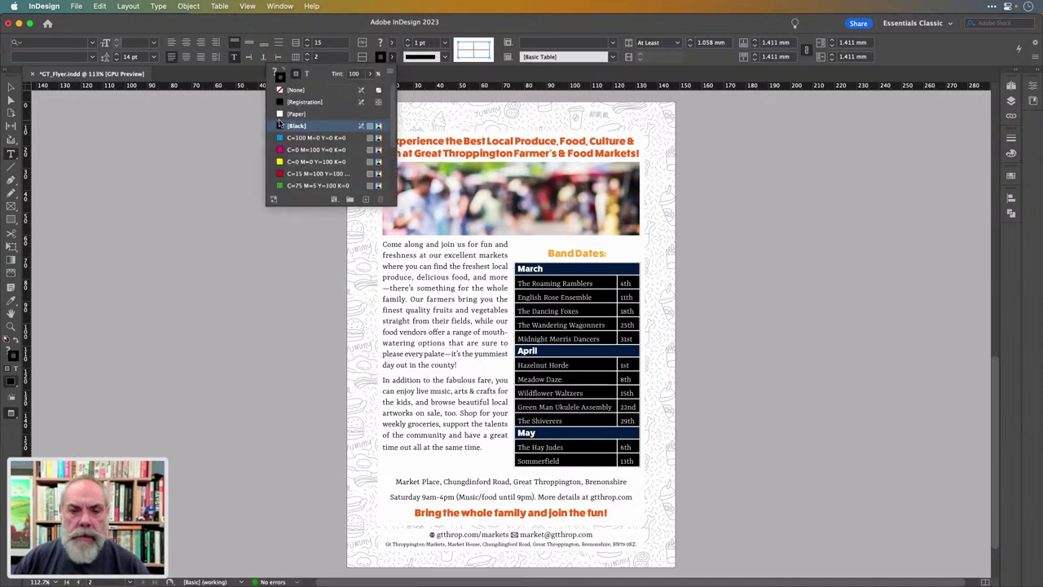
left_click(286, 114)
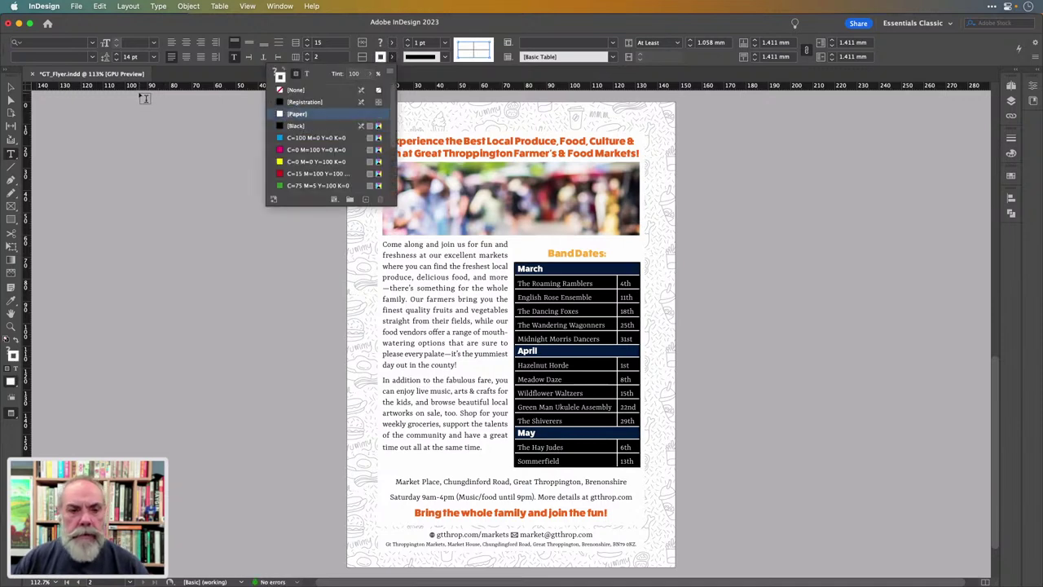
left_click(10, 87)
left_click(270, 156)
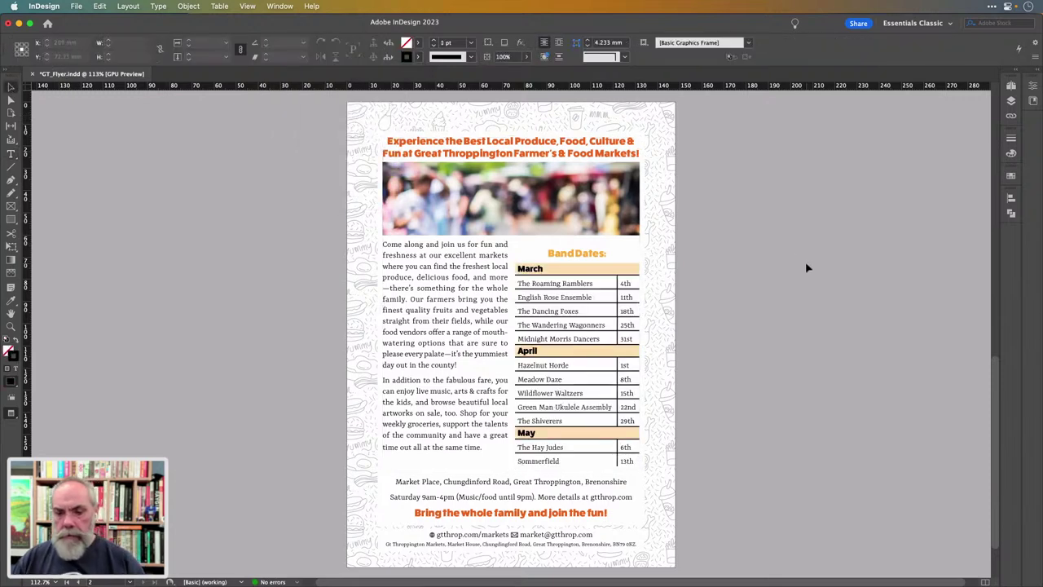
Reselect the cells from March to Sommerfield and set their strokes to [Paper] too
left_click(571, 272)
double_click(571, 272)
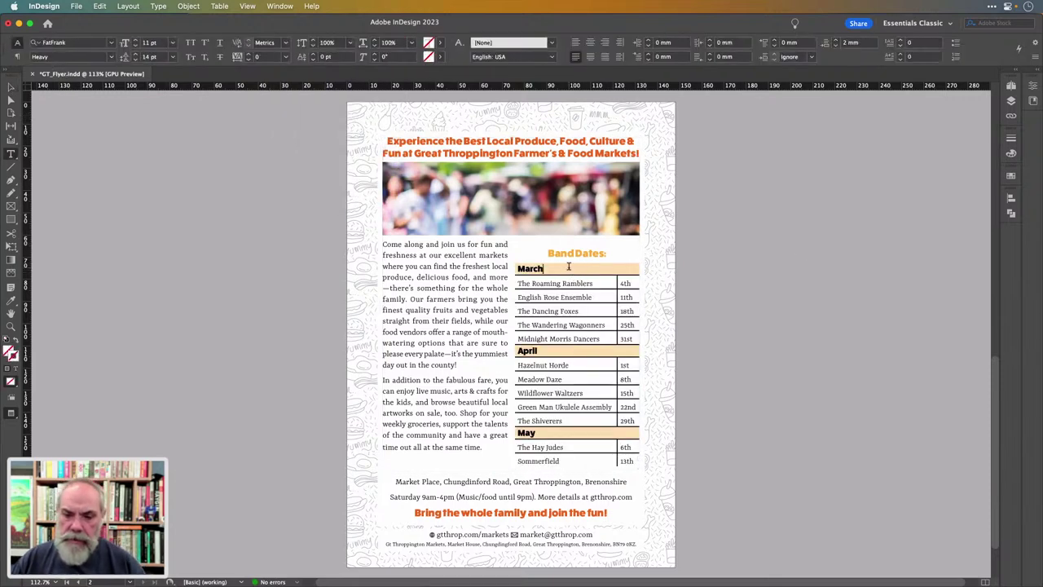
left_click_drag(553, 267, 608, 461)
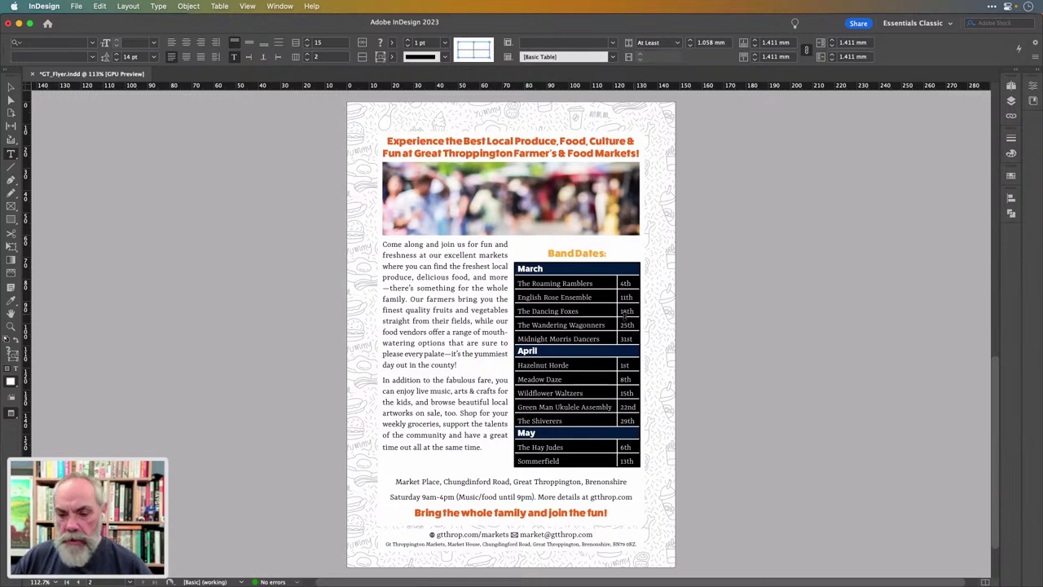
left_click(391, 57)
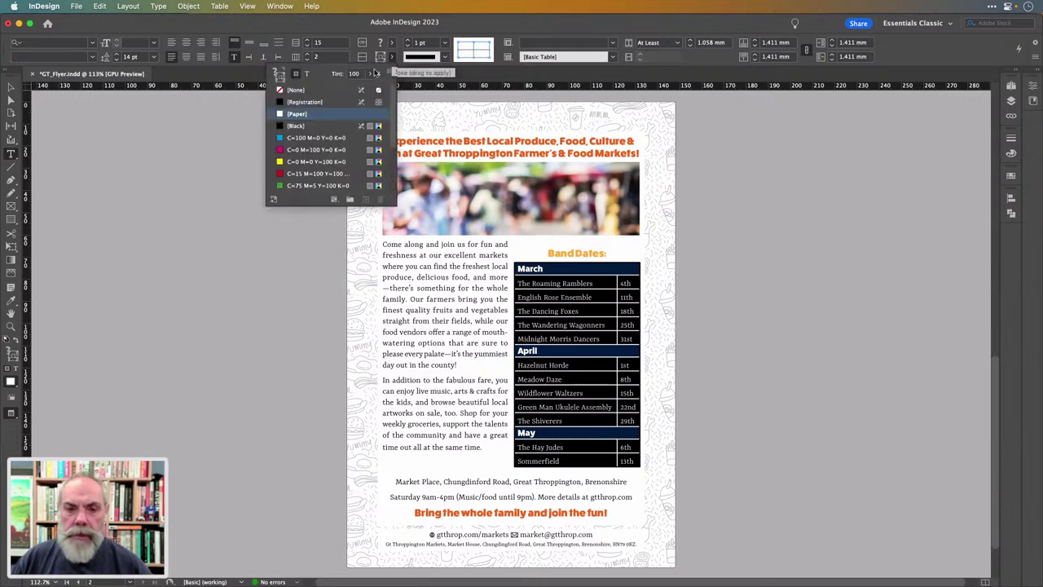
left_click(322, 115)
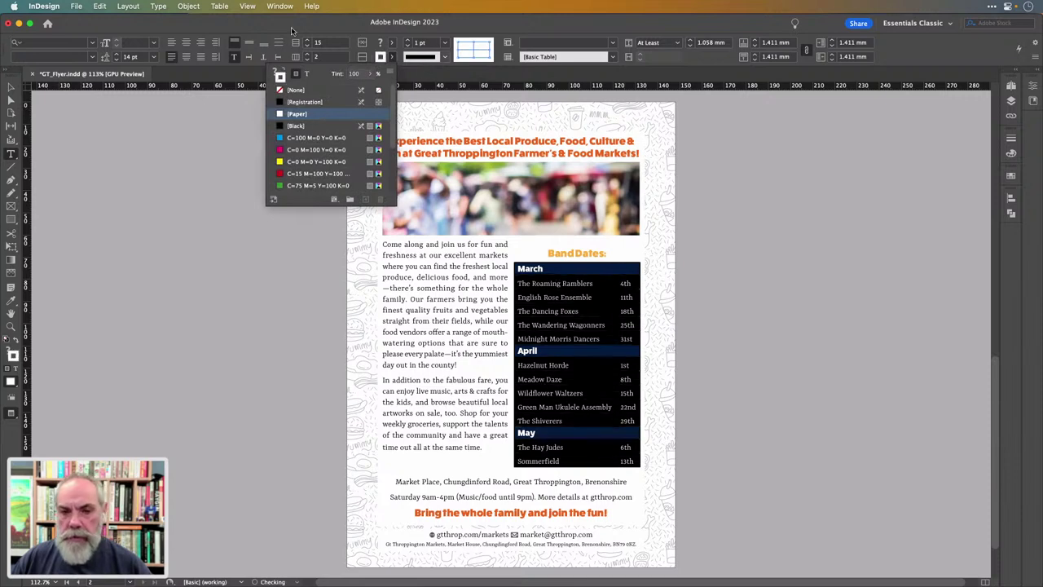
left_click(177, 139)
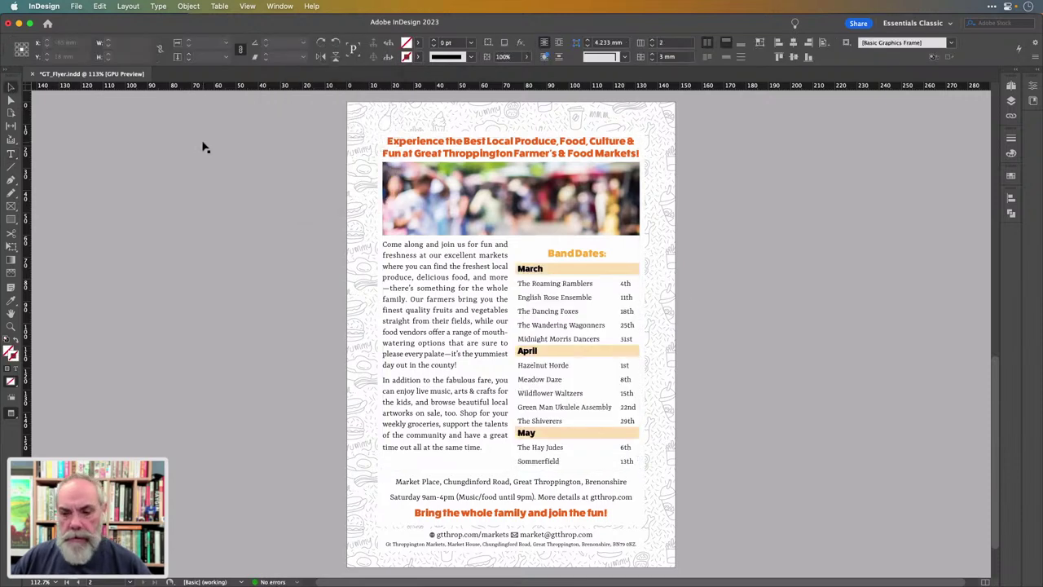